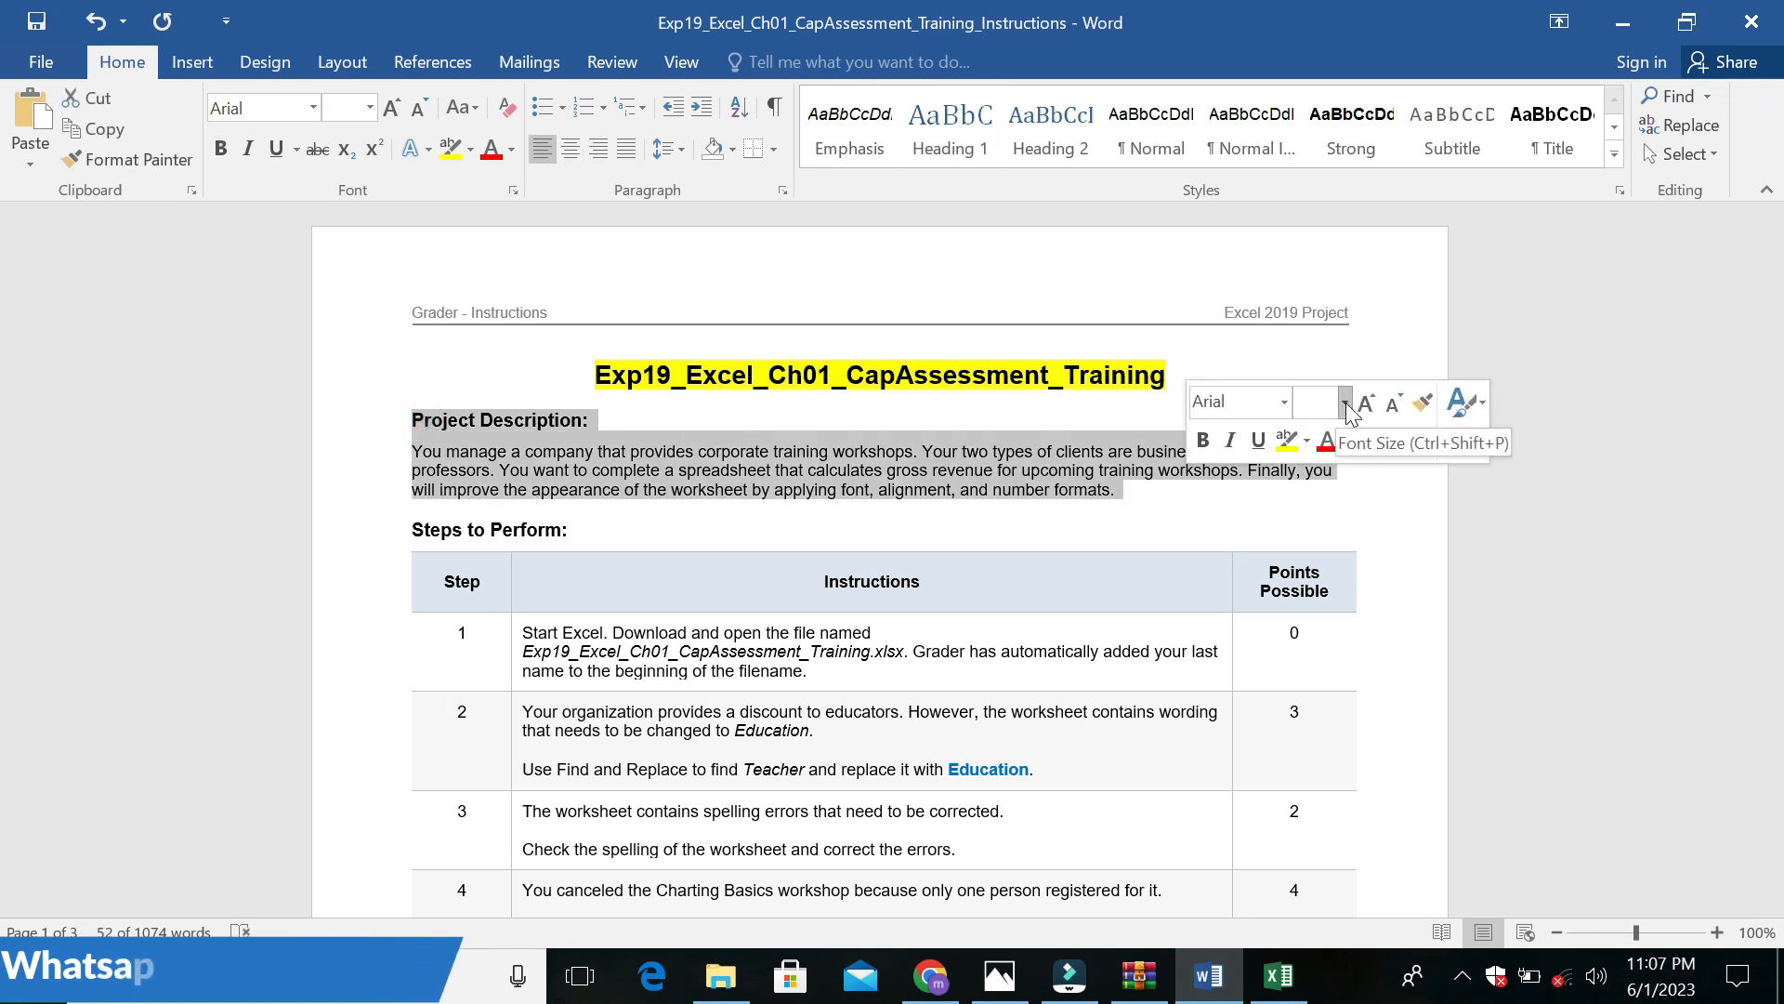
Set the Project Description heading and paragraph to 14 pt and highlight them in turquoise
{"action": "left_click", "coordinate": [1346, 404]}
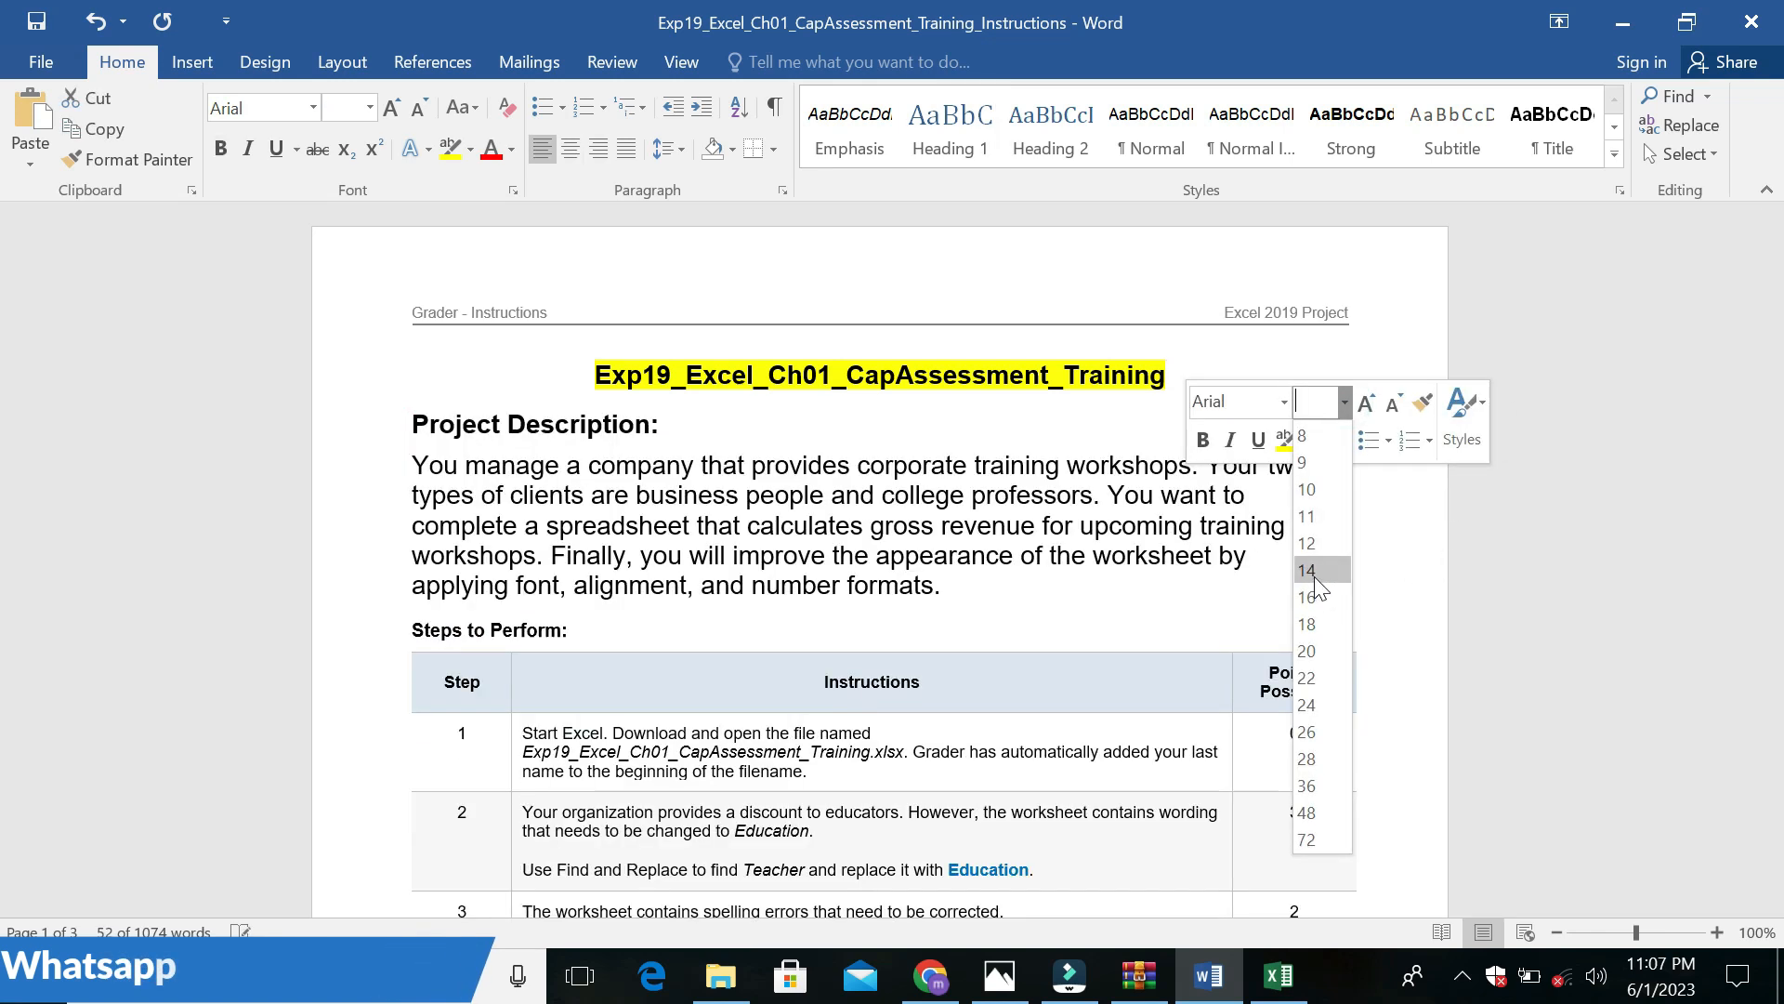
{"action": "left_click", "coordinate": [1314, 573]}
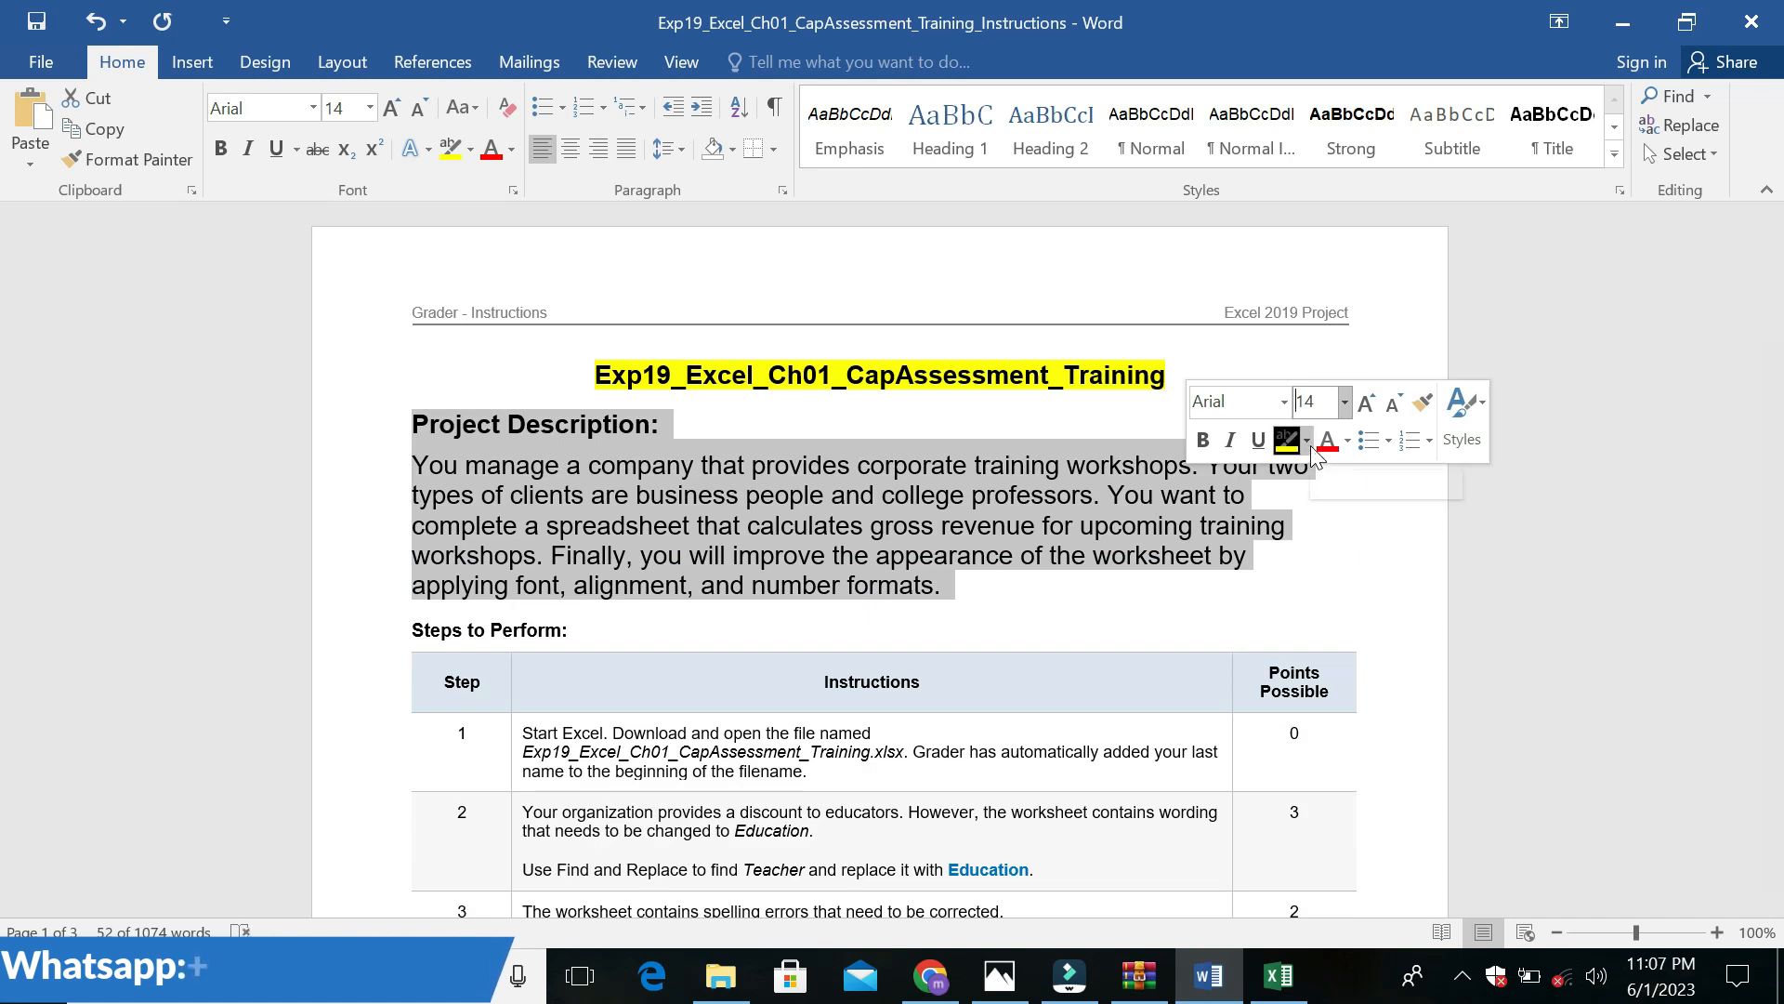
{"action": "left_click", "coordinate": [1306, 440]}
{"action": "left_click", "coordinate": [1379, 475]}
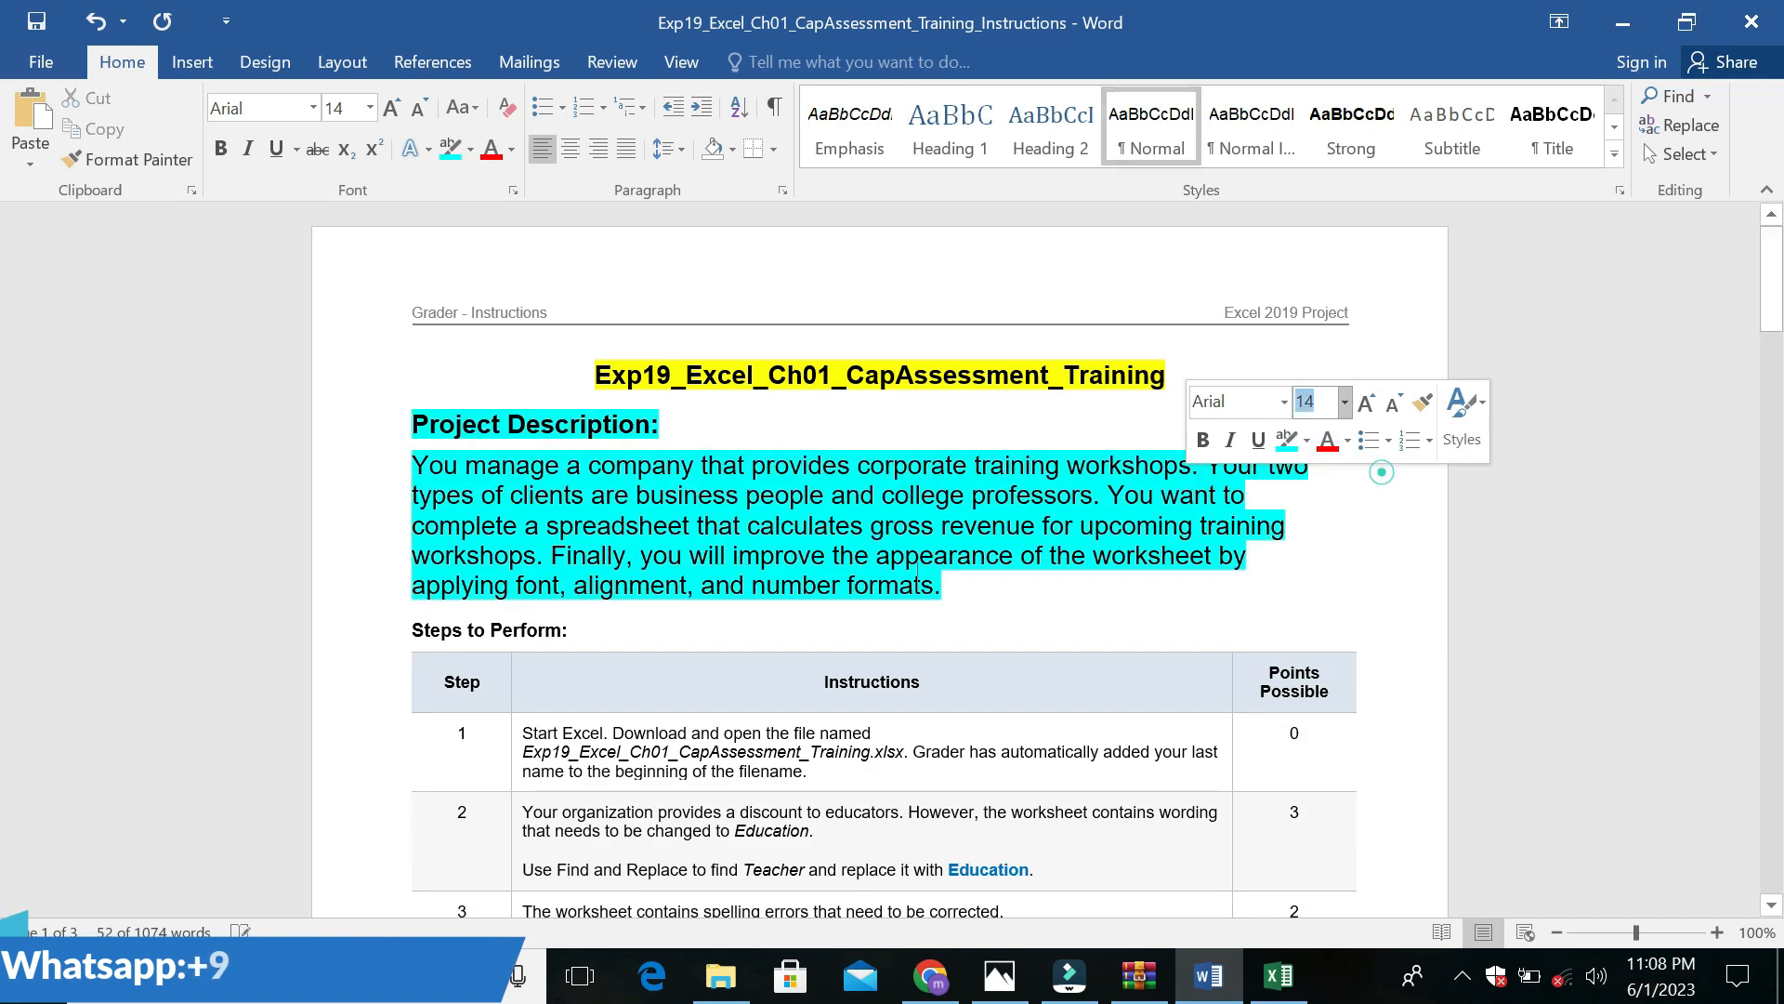
{"action": "left_click_drag", "start_coordinate": [414, 423], "coordinate": [949, 587]}
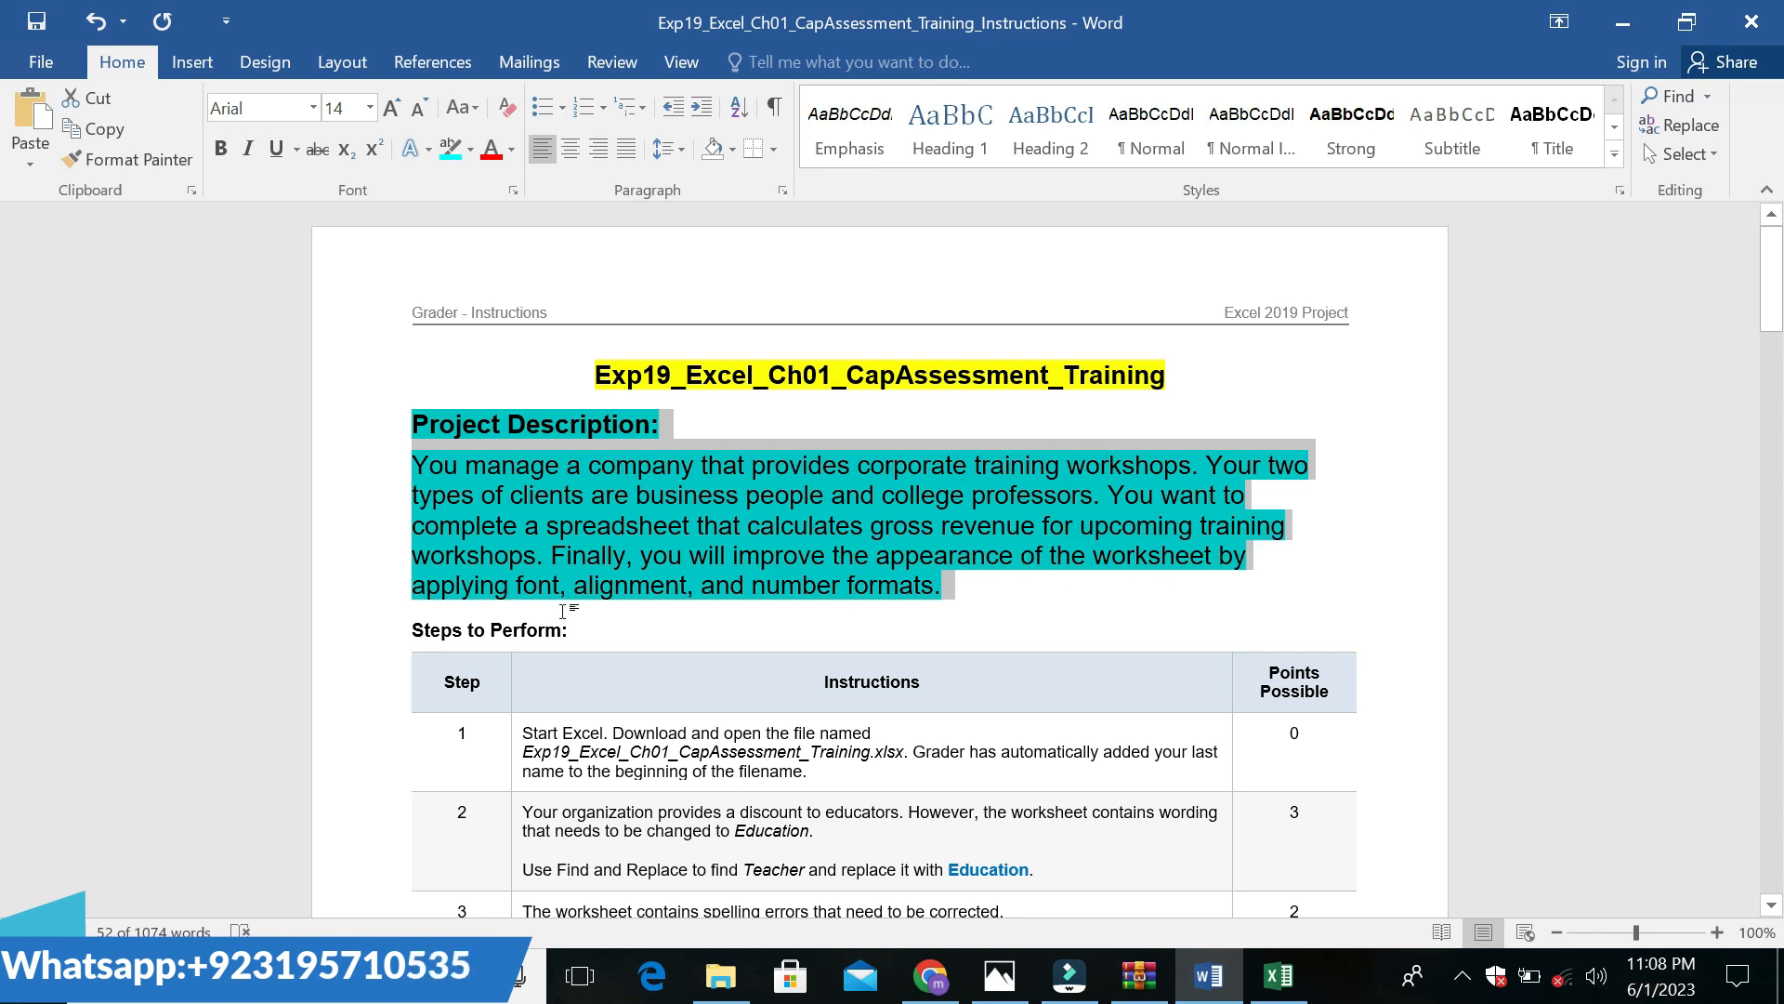
Undo the font size and highlight changes made to the document title and Project Description
{"action": "key", "text": "ctrl+z"}
{"action": "key", "text": "ctrl+z"}
{"action": "key", "text": "ctrl+z"}
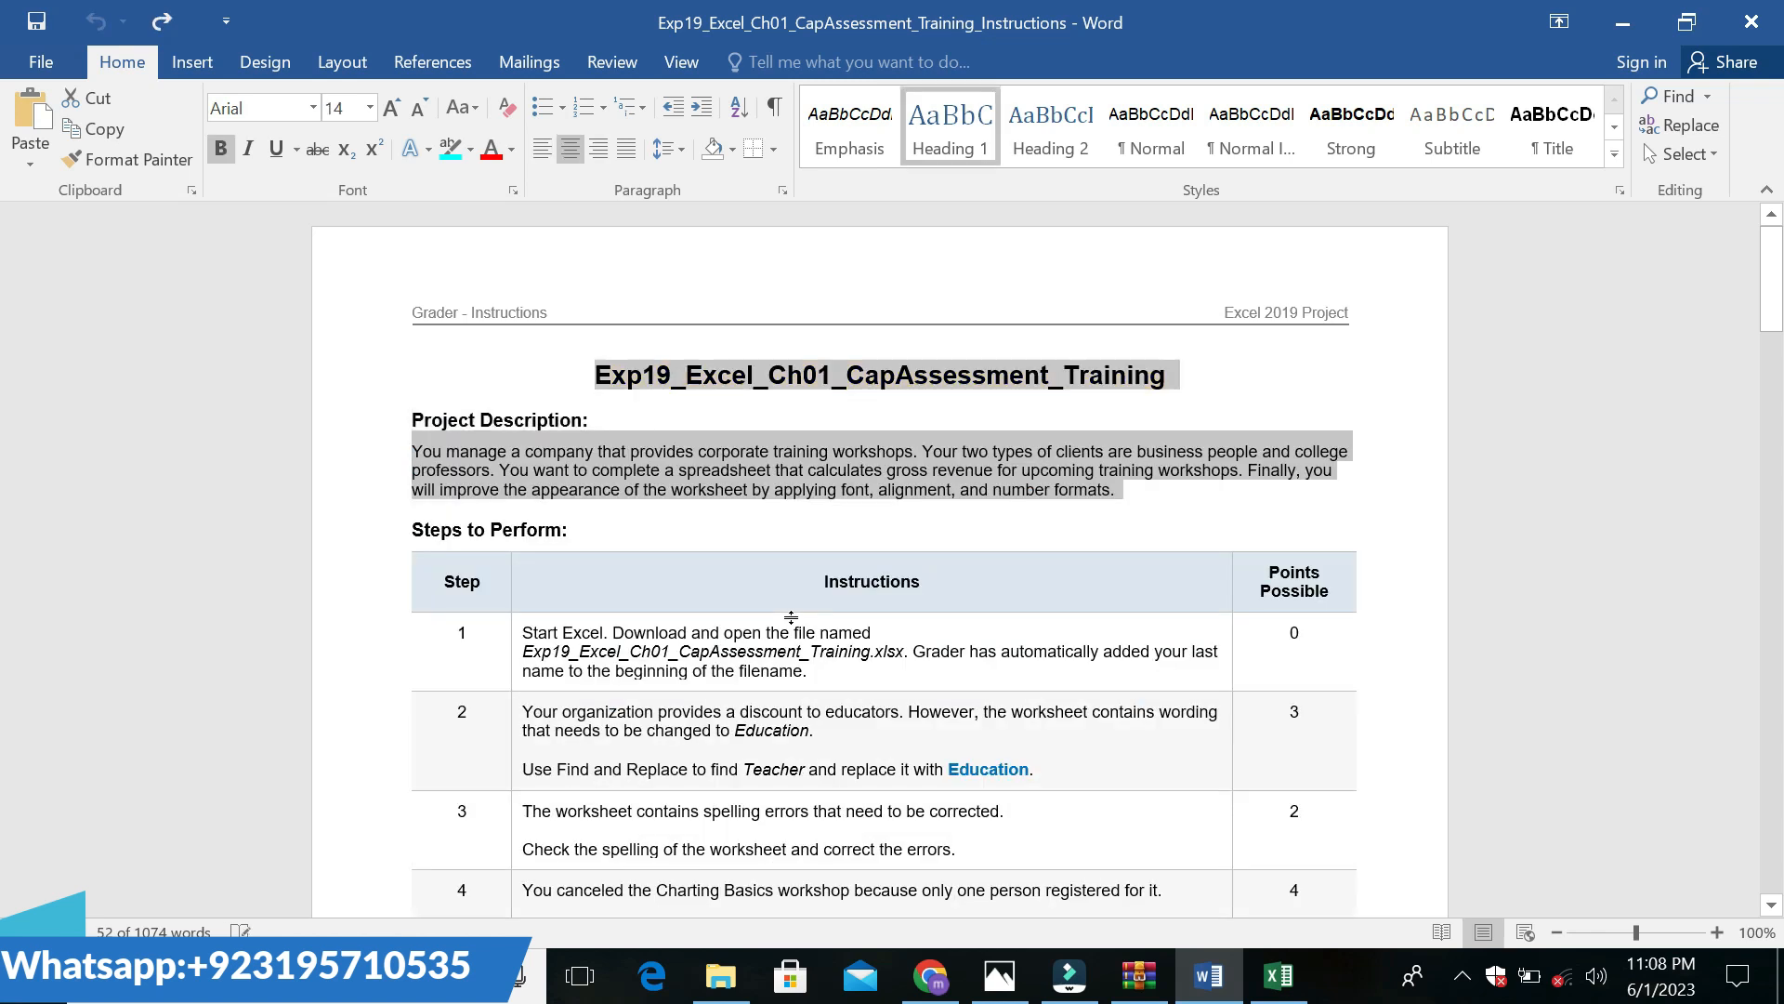
{"action": "left_click", "coordinate": [789, 615]}
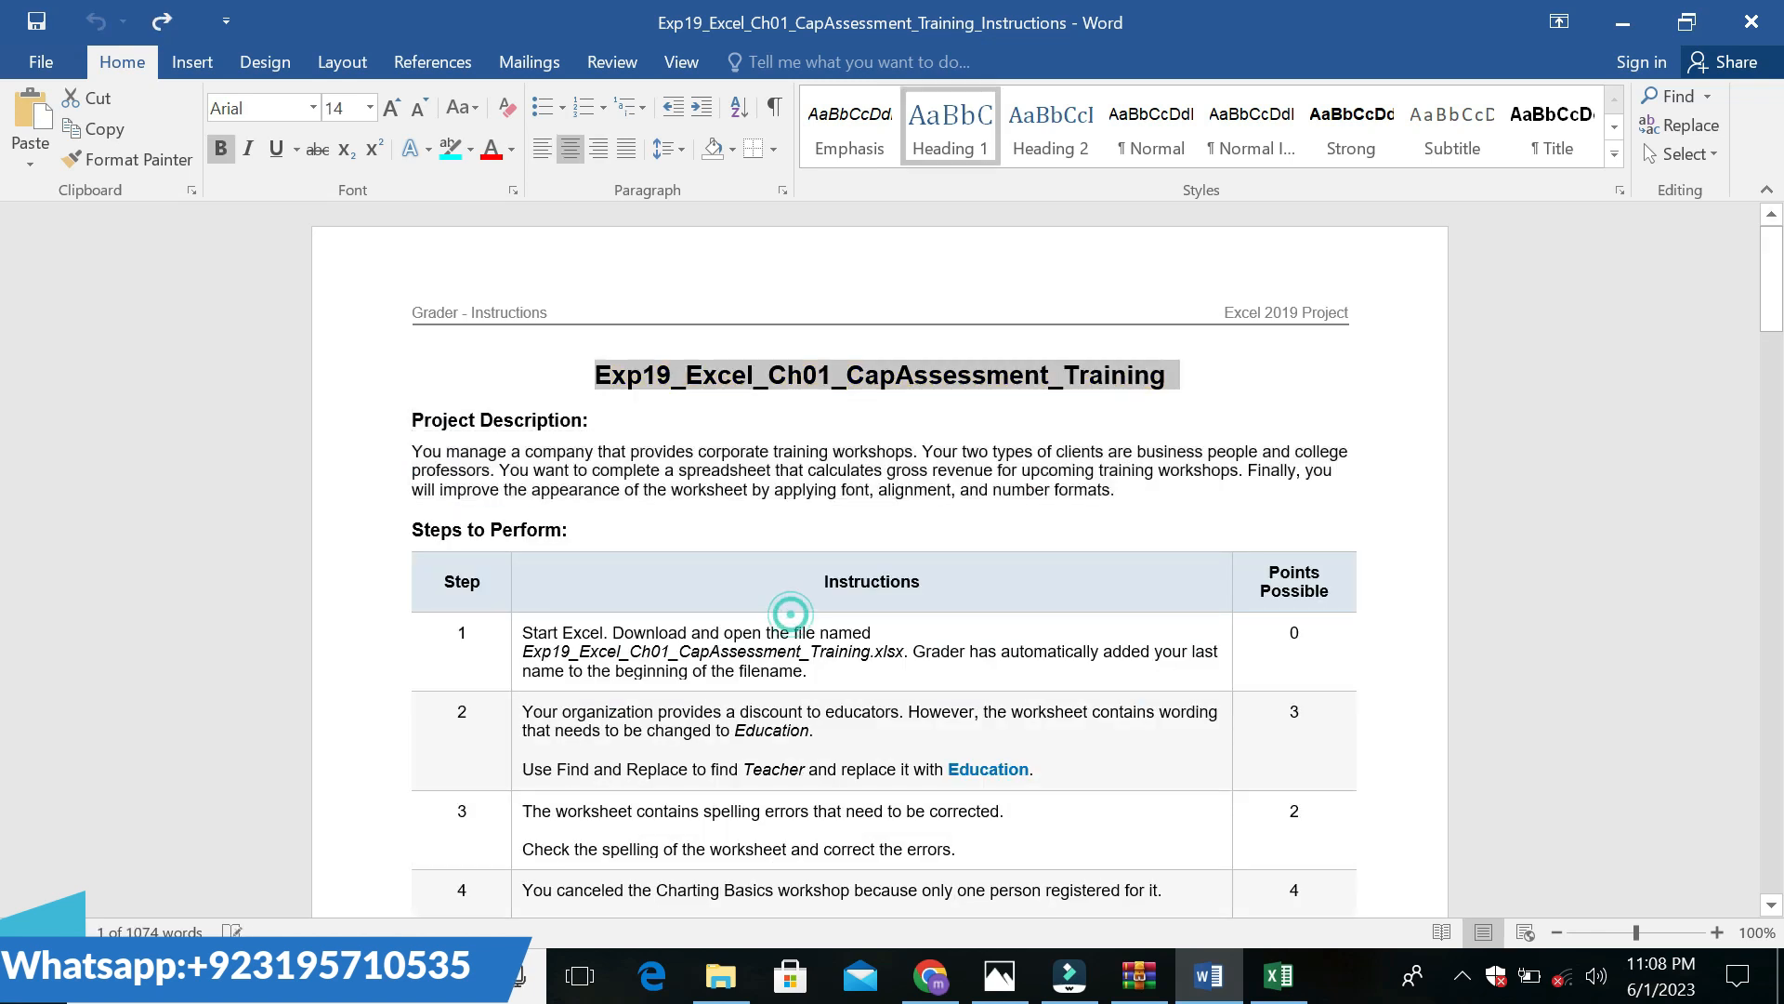
Highlight the whole instruction text of step 1 in yellow
{"action": "left_click", "coordinate": [516, 636]}
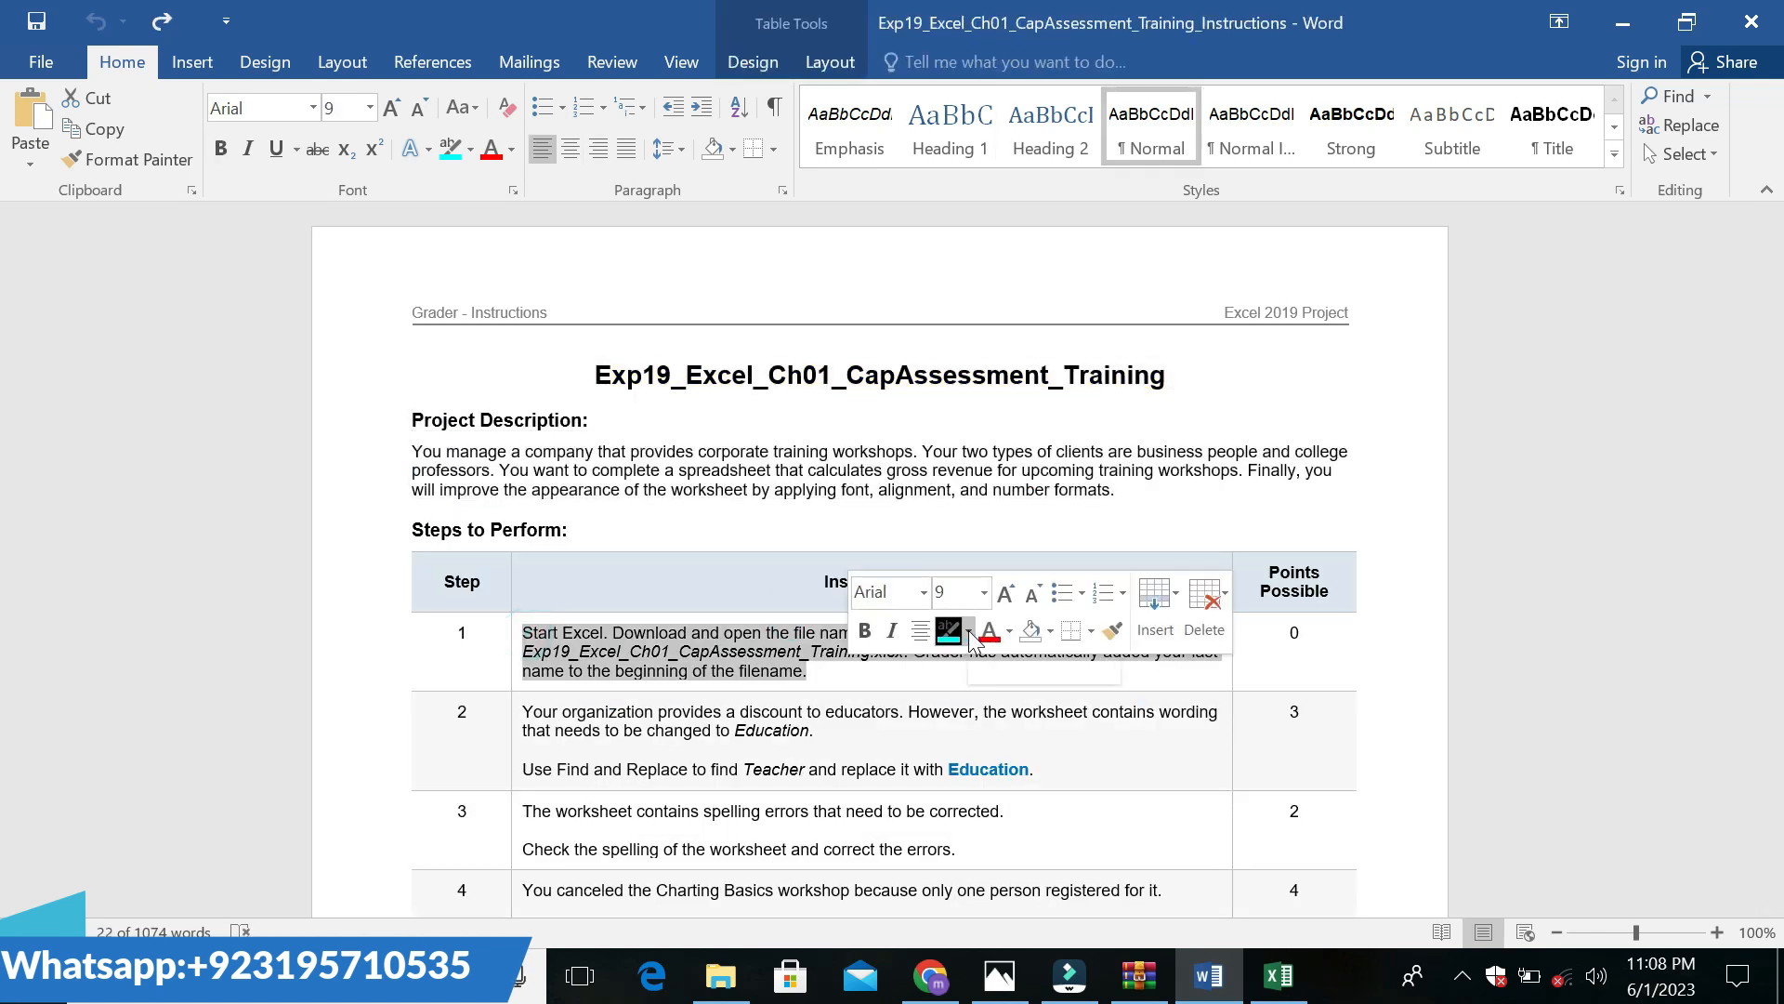
{"action": "left_click", "coordinate": [968, 630]}
{"action": "left_click", "coordinate": [954, 664]}
{"action": "double_click", "coordinate": [858, 675]}
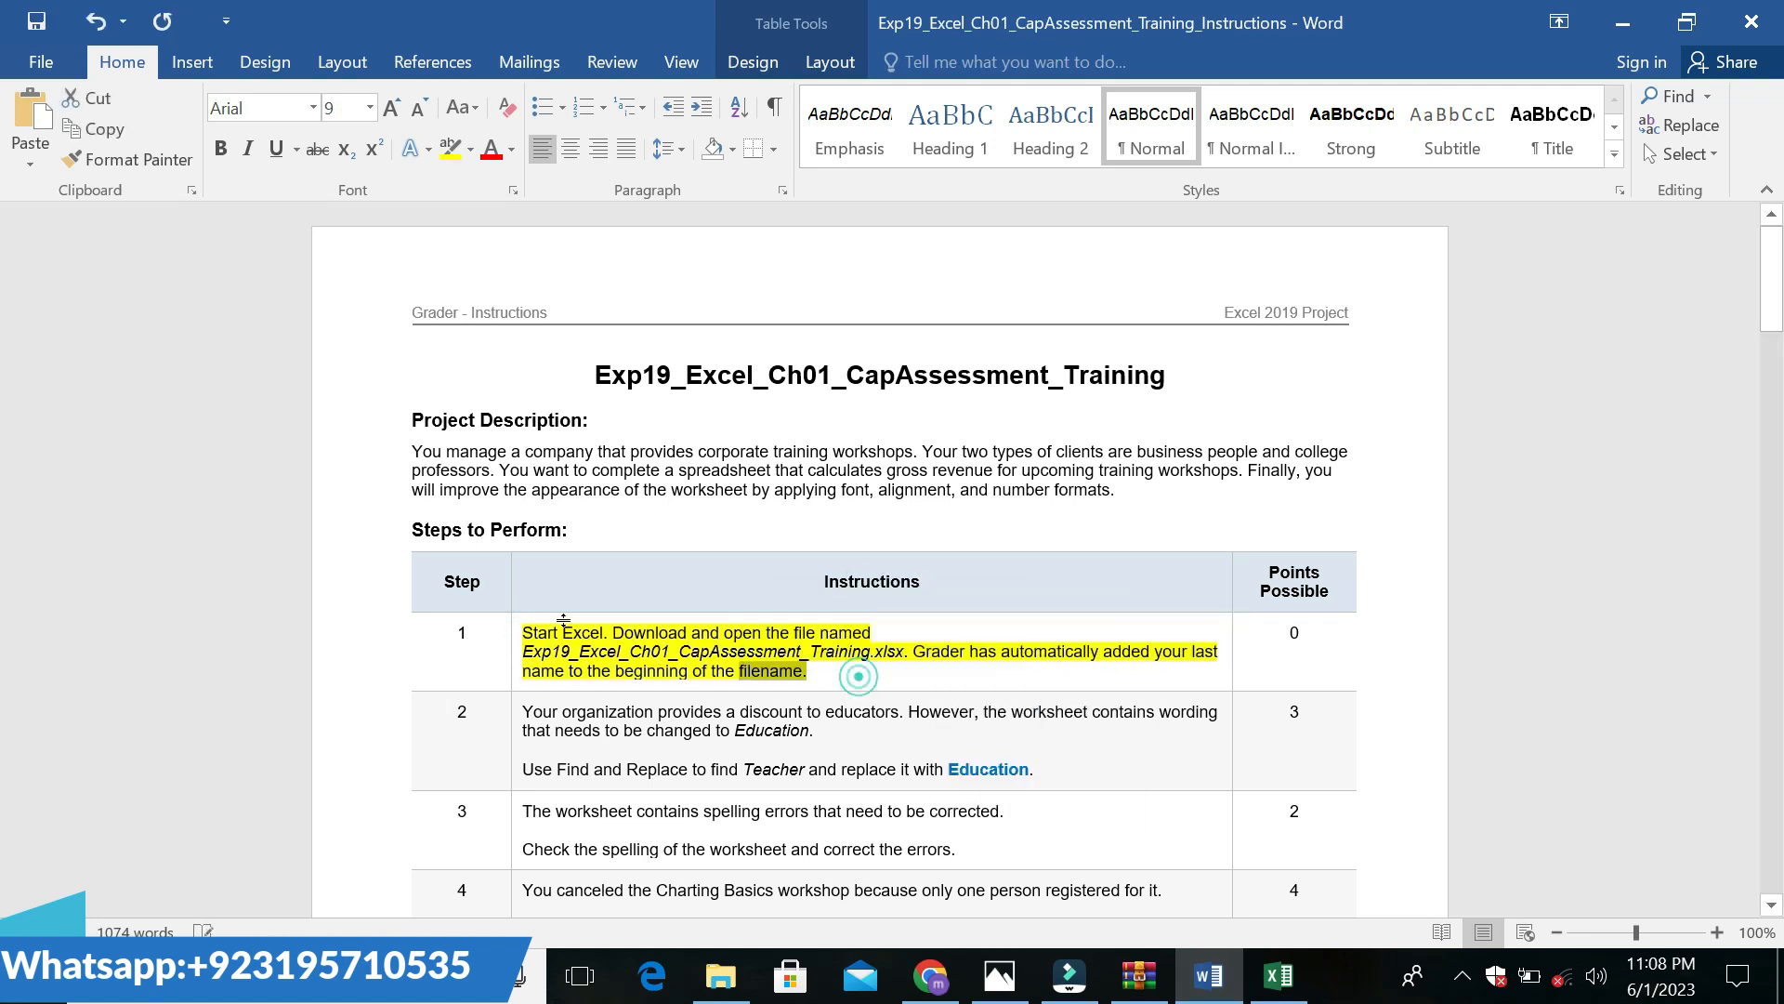
Set the first sentence of step 1, ending with the .xlsx file name, to 14 pt and highlight it in turquoise
{"action": "left_click_drag", "start_coordinate": [521, 633], "coordinate": [912, 651]}
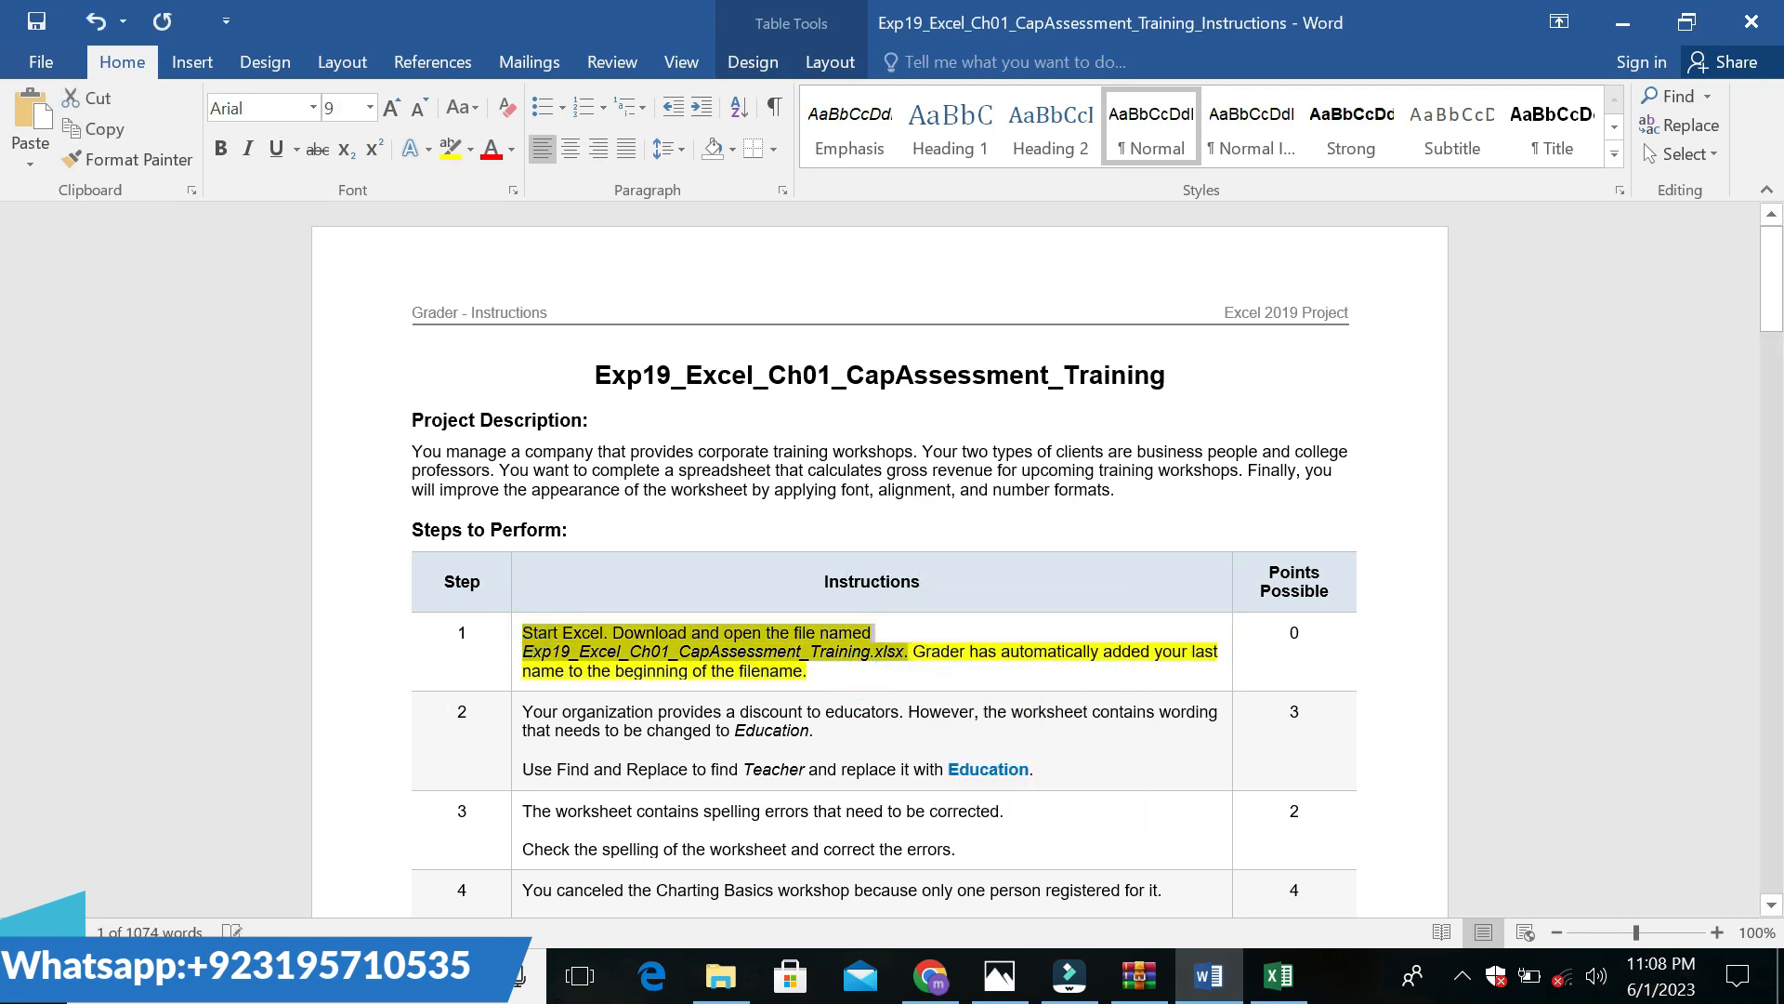
{"action": "left_click", "coordinate": [1041, 569]}
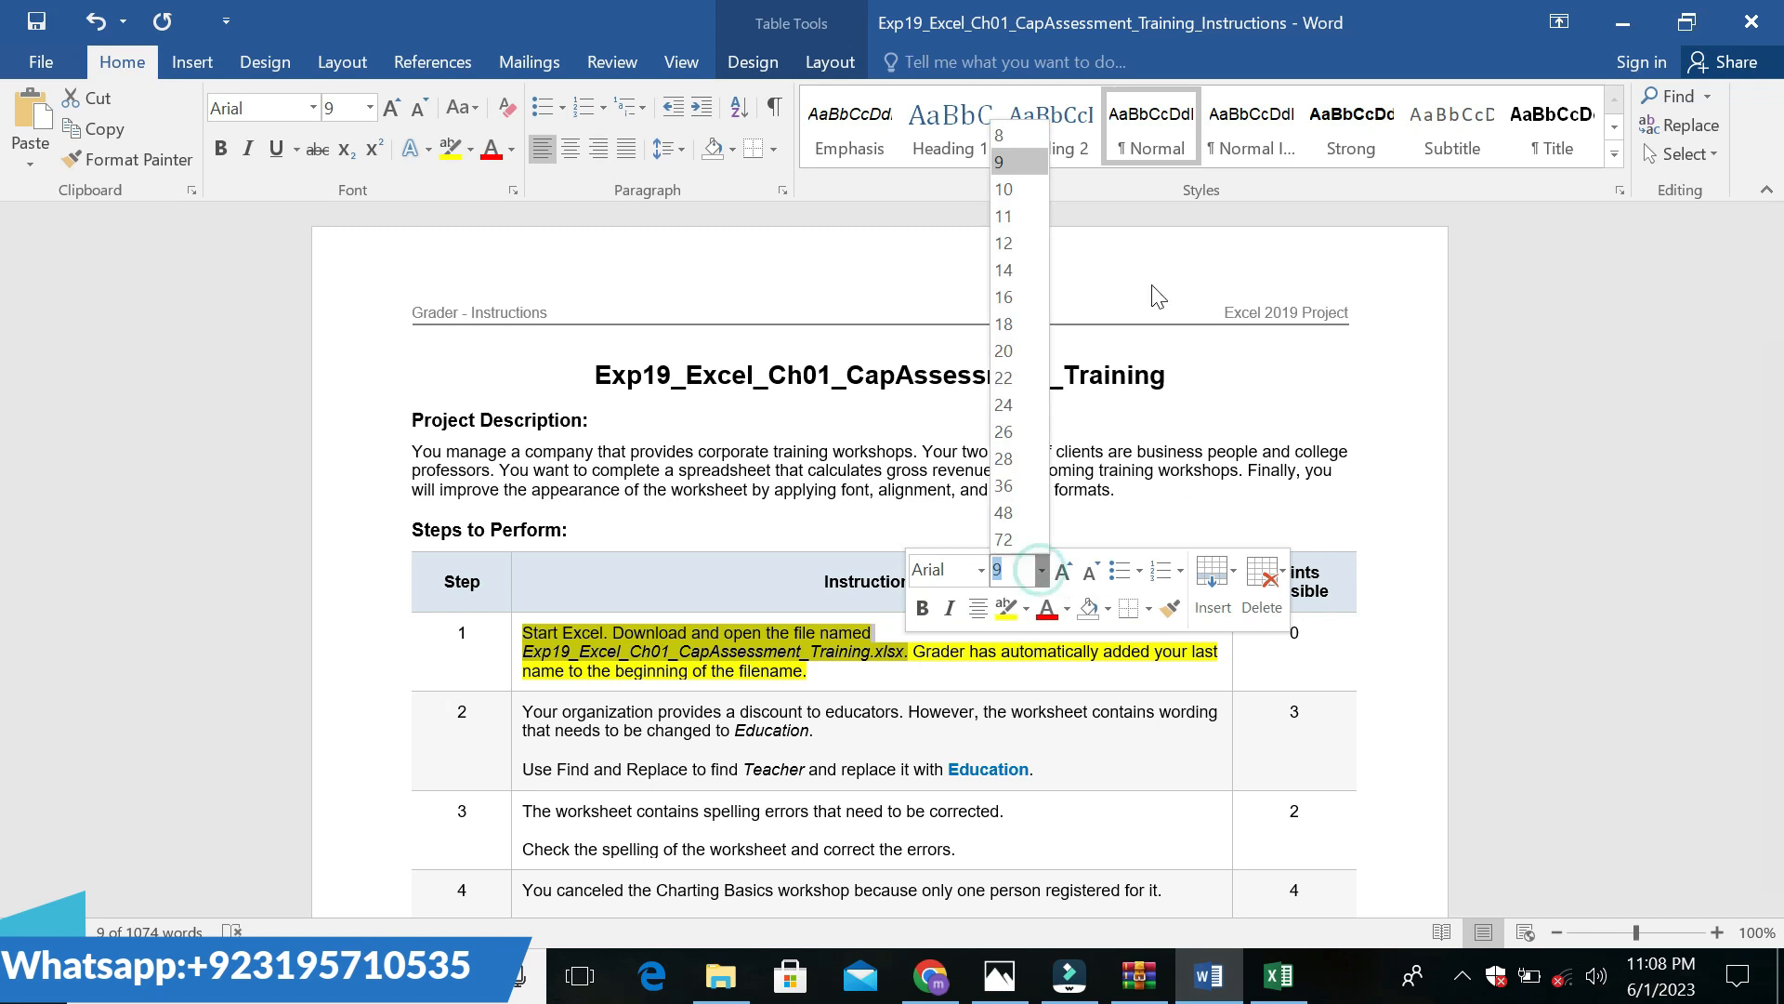
{"action": "left_click", "coordinate": [1022, 267]}
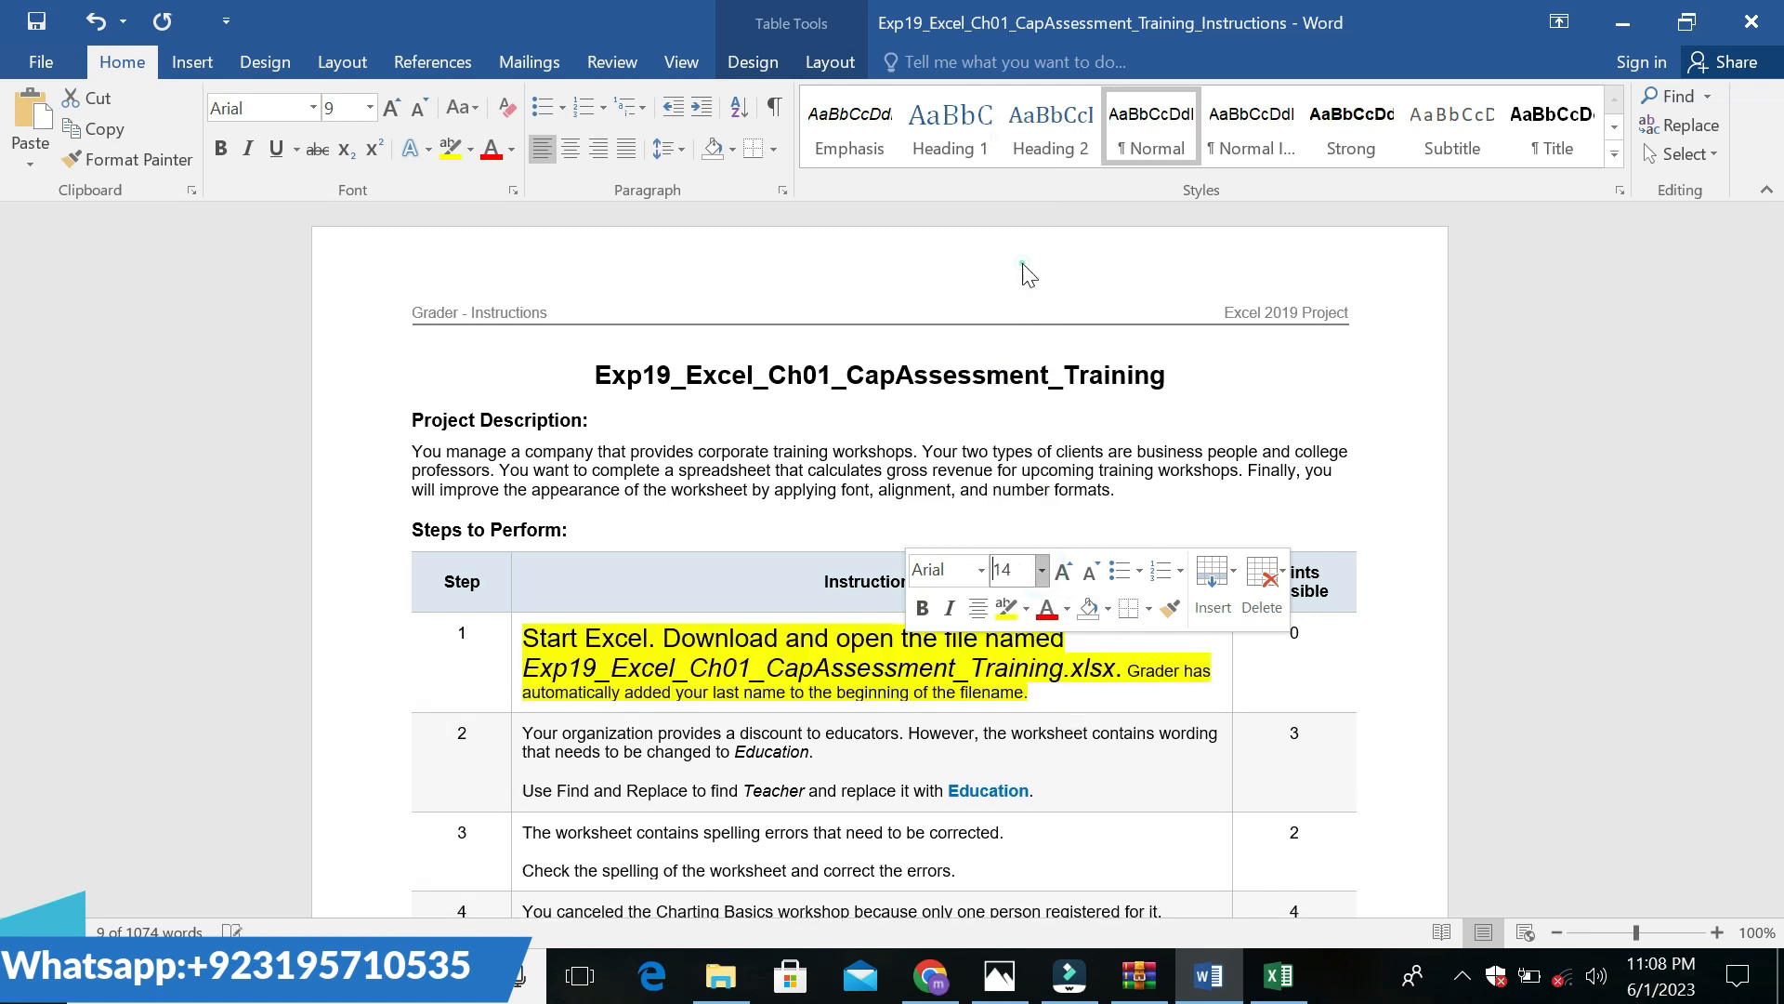
{"action": "left_click", "coordinate": [1026, 610]}
{"action": "left_click", "coordinate": [1095, 645]}
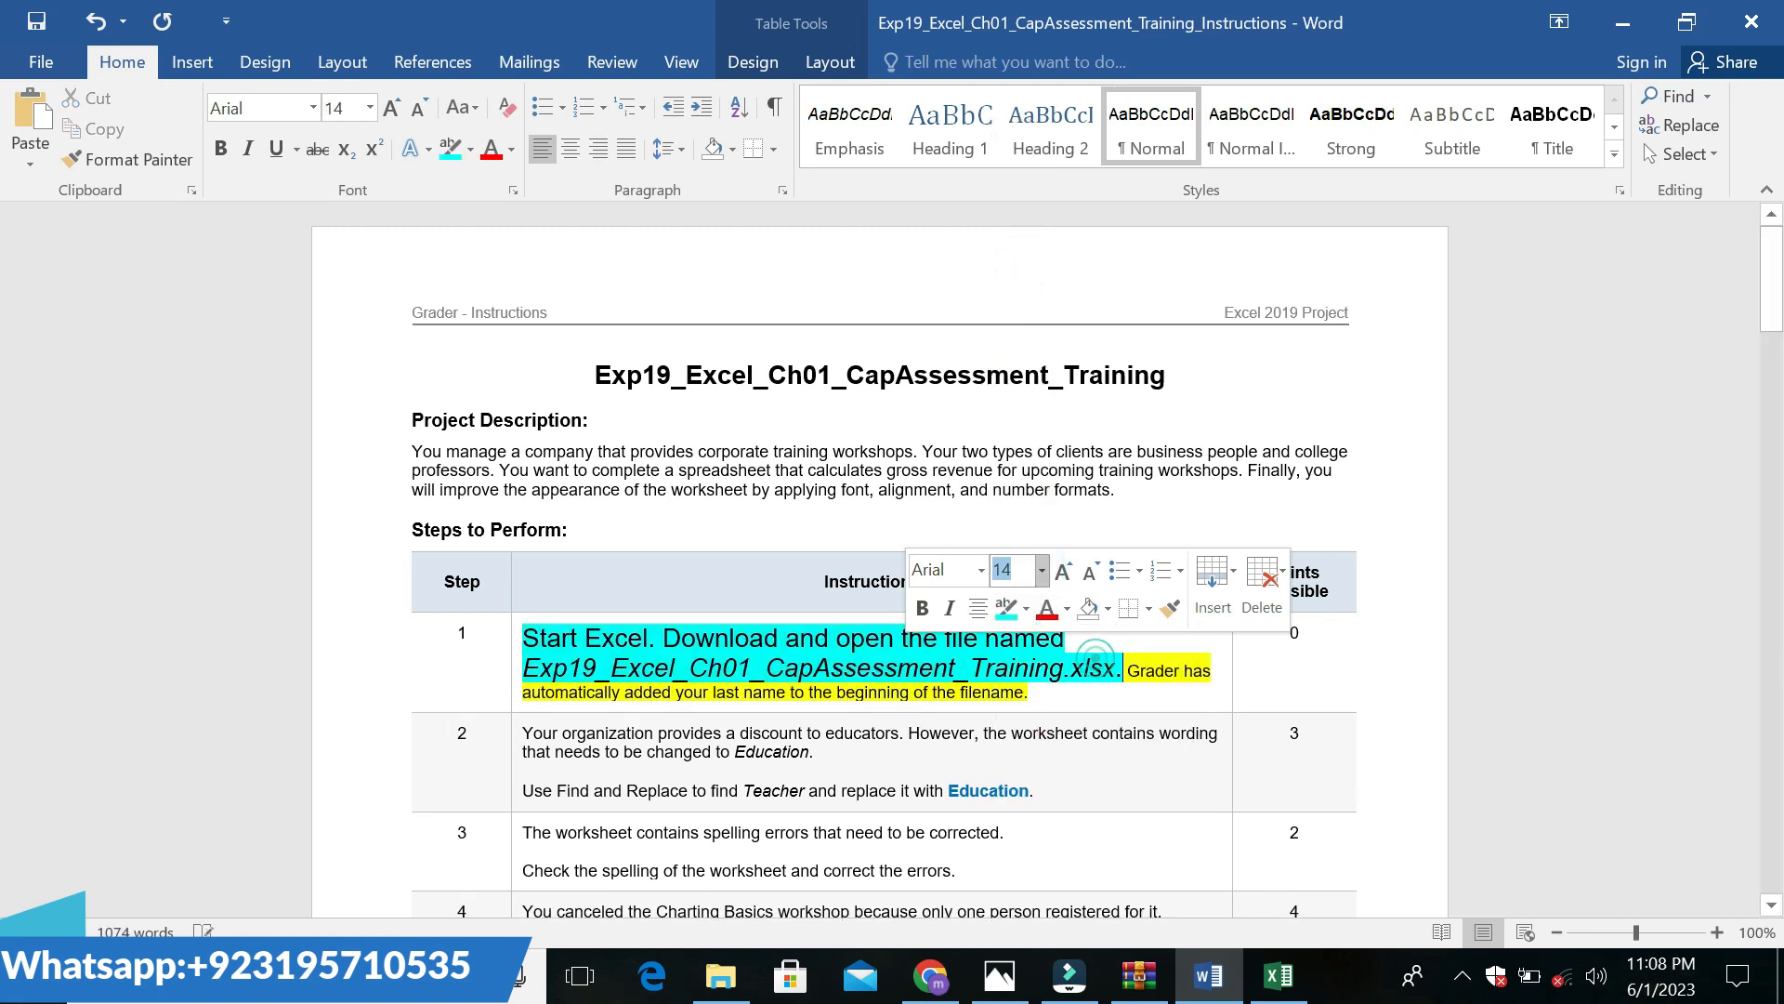
{"action": "left_click_drag", "start_coordinate": [526, 637], "coordinate": [1118, 673]}
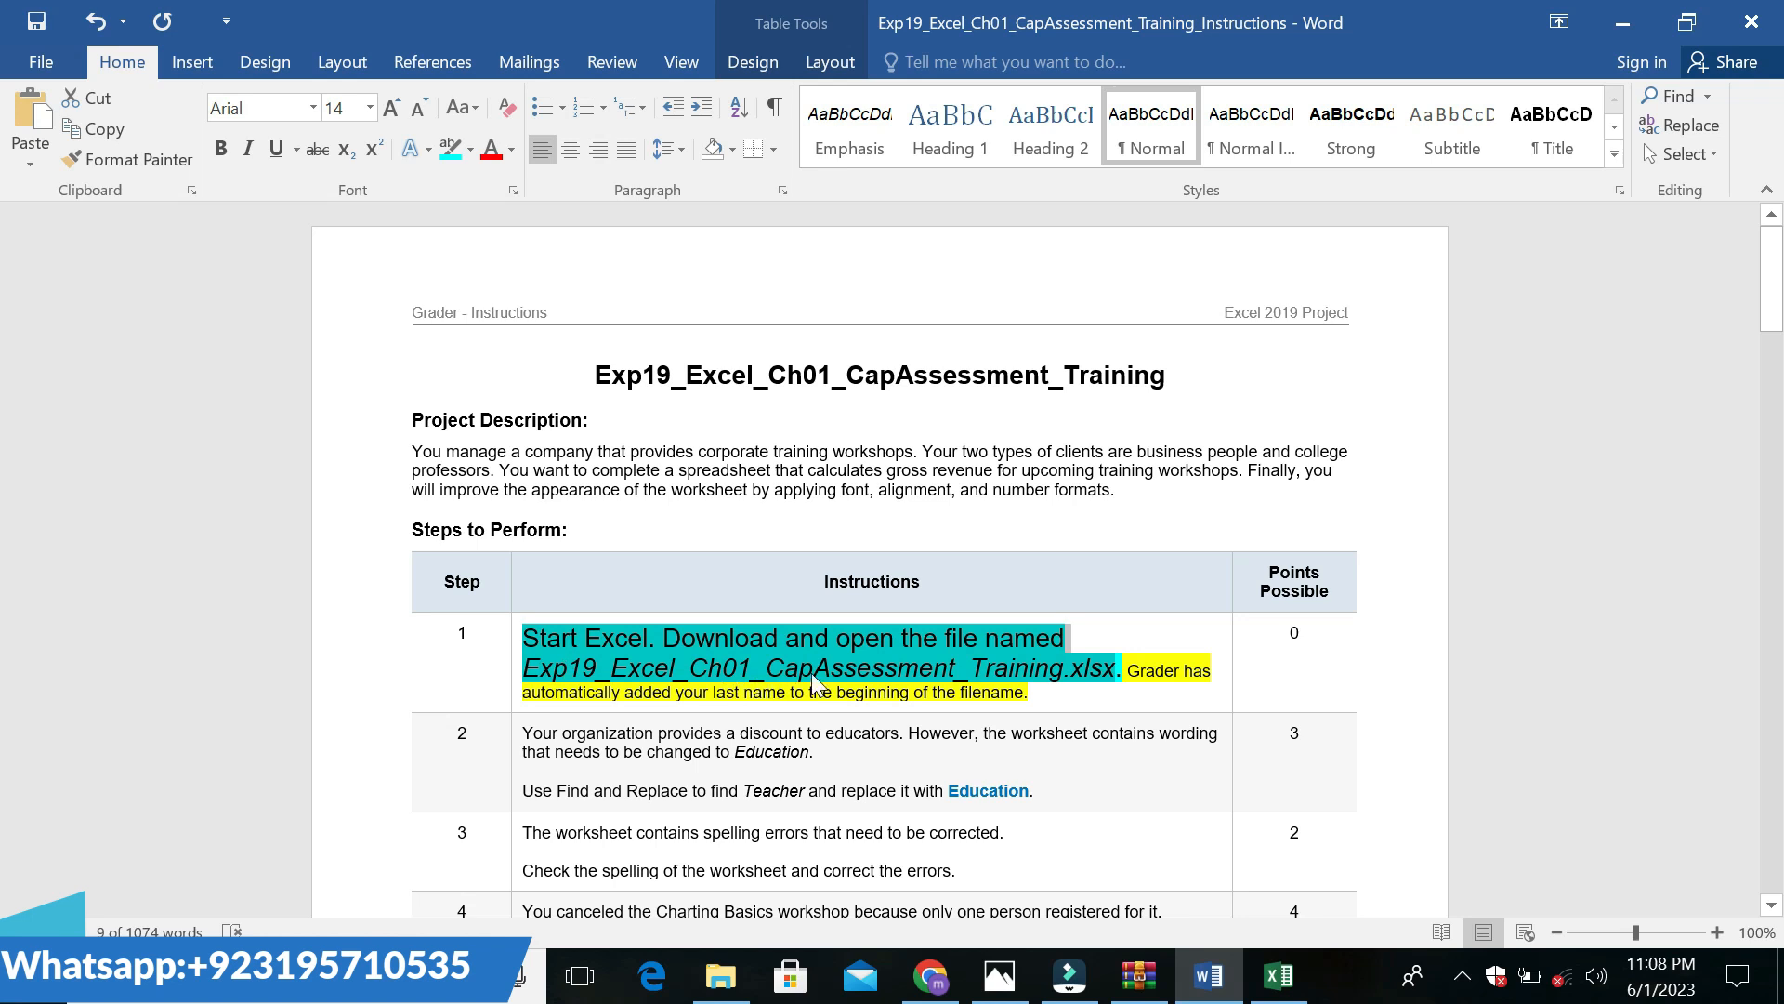
Switch to the training workbook in Excel and review Sheet1 and Sheet2
{"action": "left_click", "coordinate": [1278, 974]}
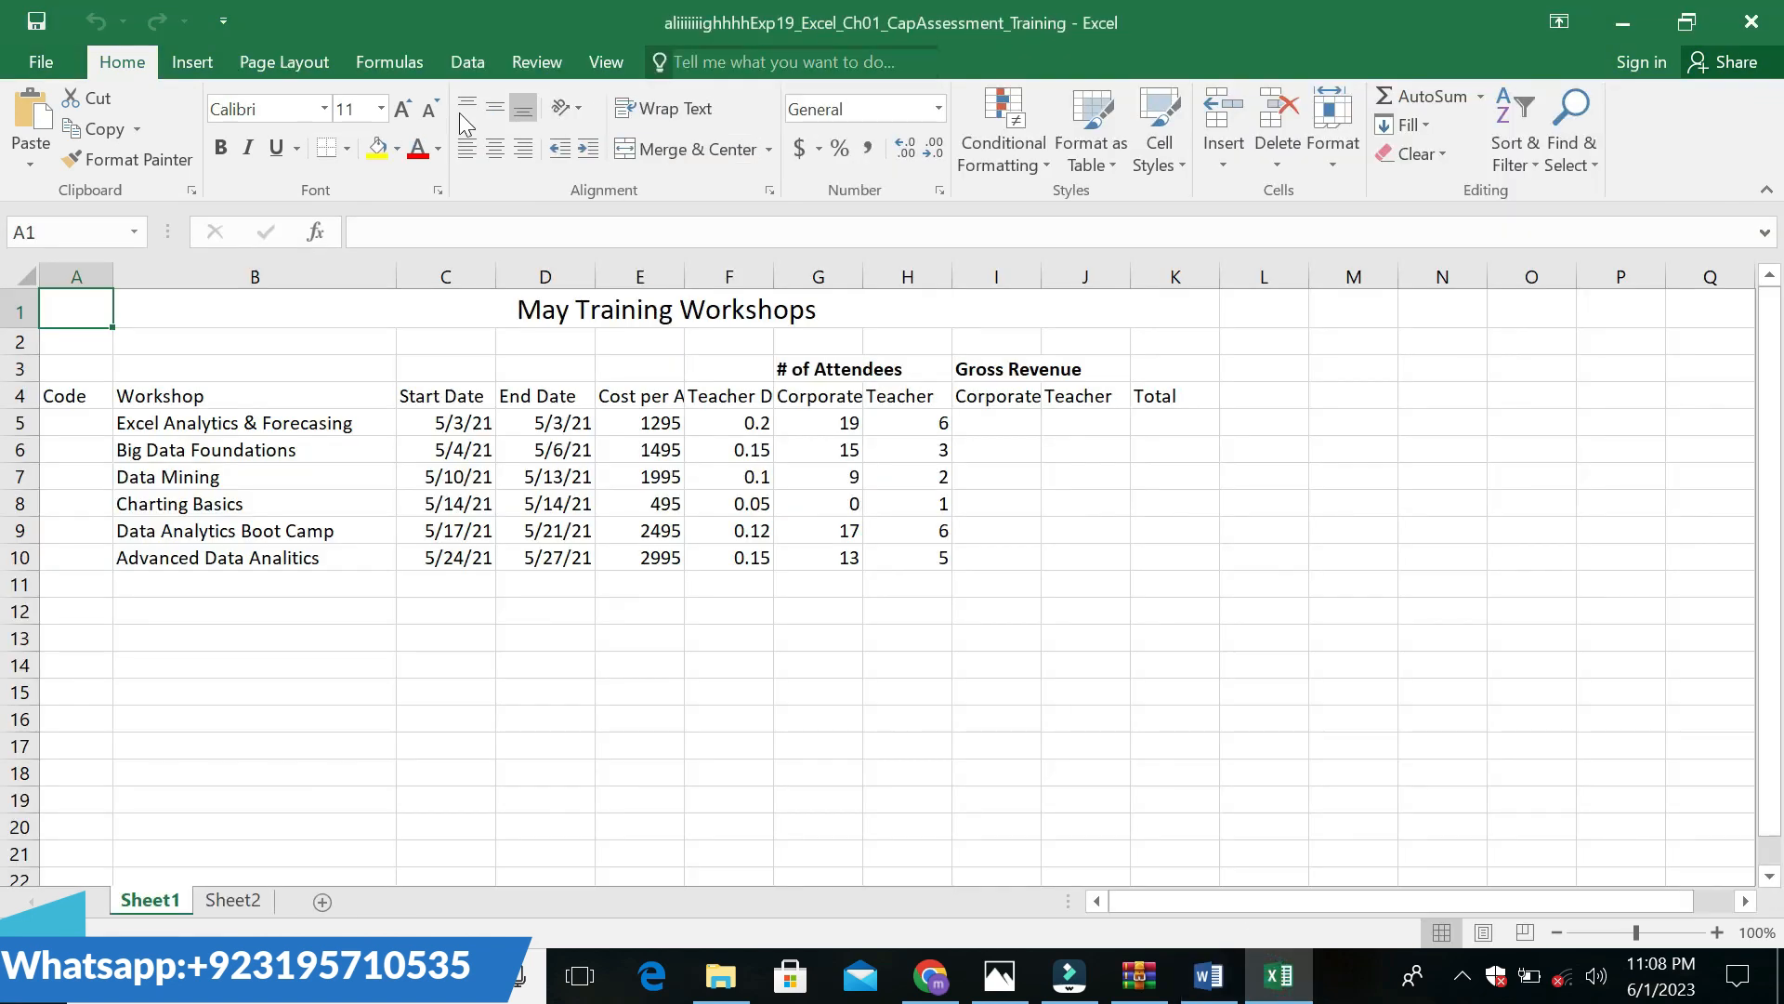
{"action": "left_click", "coordinate": [424, 703]}
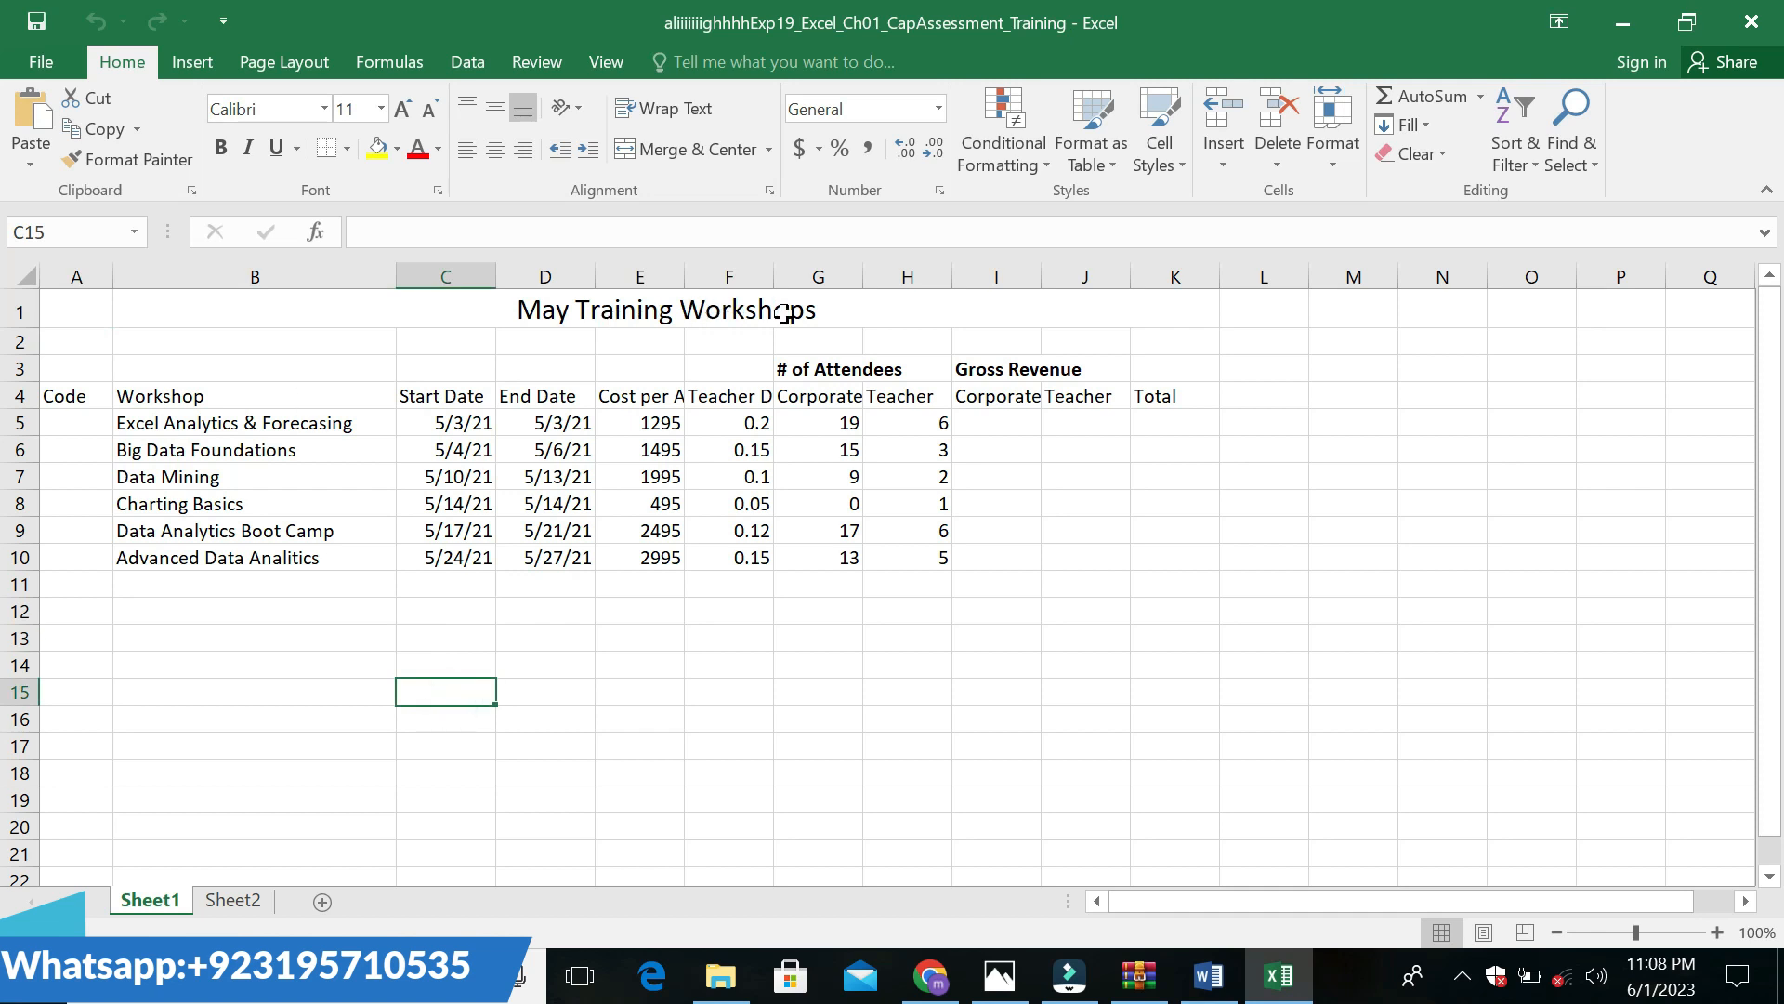
{"action": "left_click", "coordinate": [232, 901]}
{"action": "left_click", "coordinate": [145, 900]}
Return to the Word instructions and highlight the first paragraph of step 2 in yellow
{"action": "left_click", "coordinate": [1208, 975]}
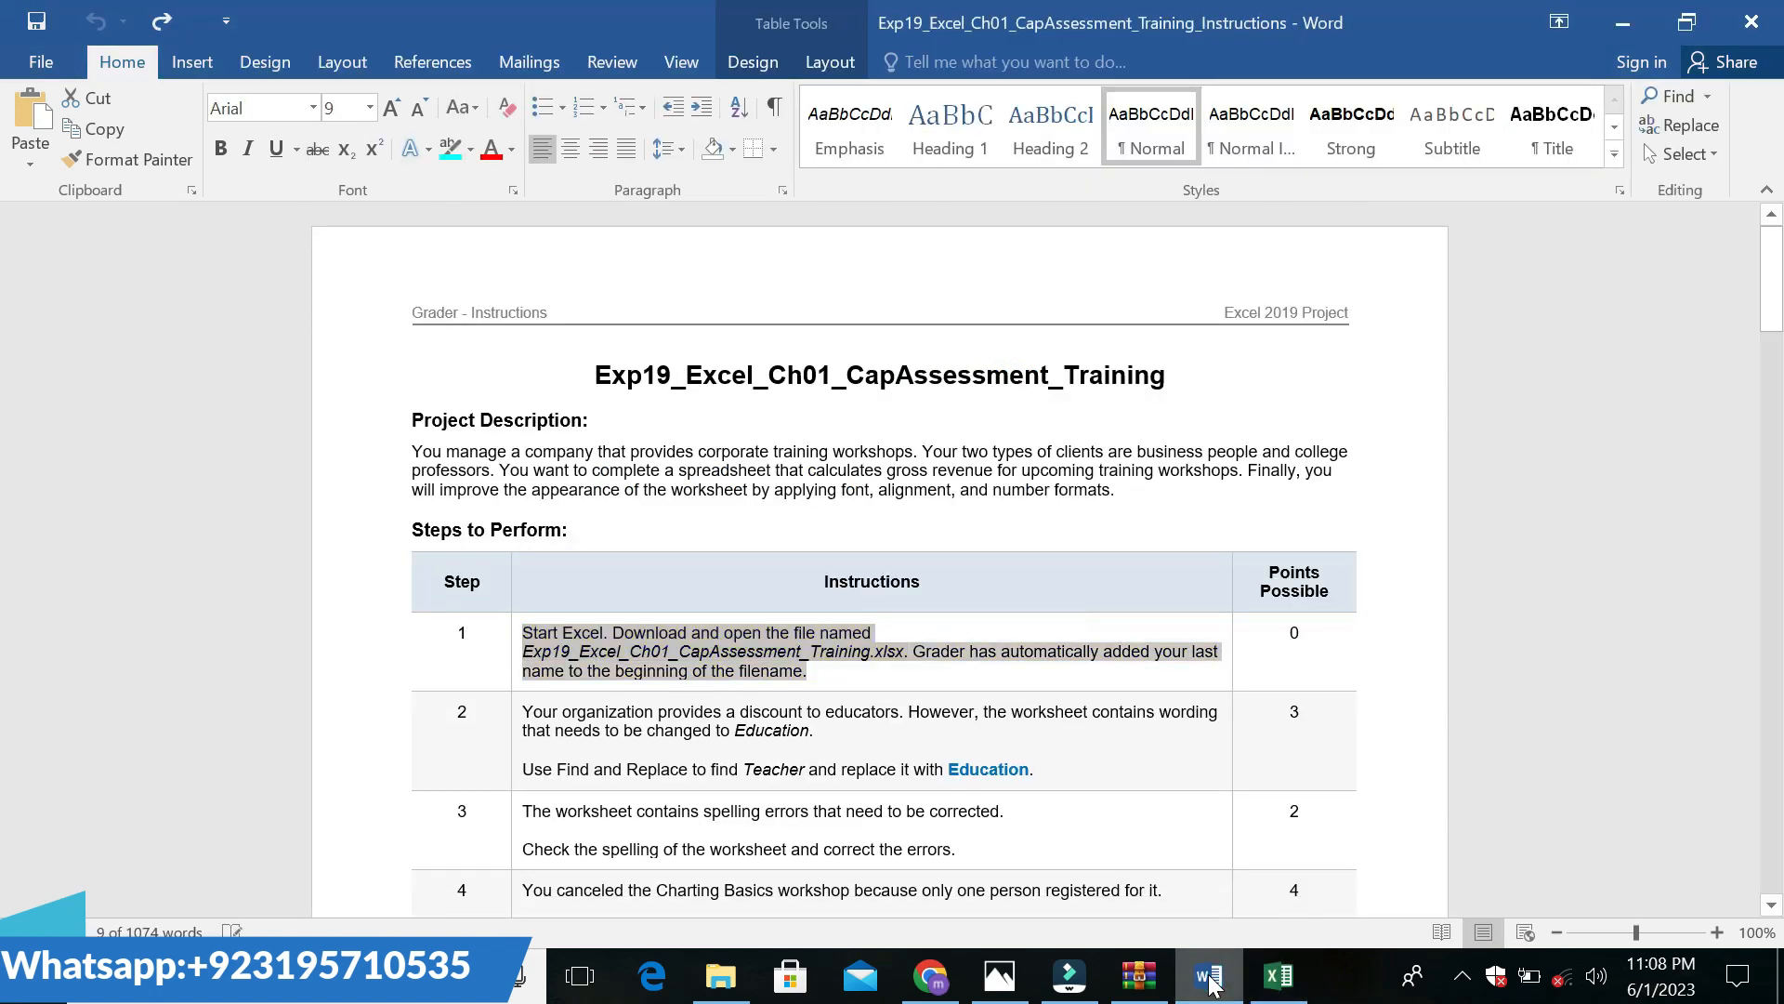
{"action": "left_click", "coordinate": [1193, 821]}
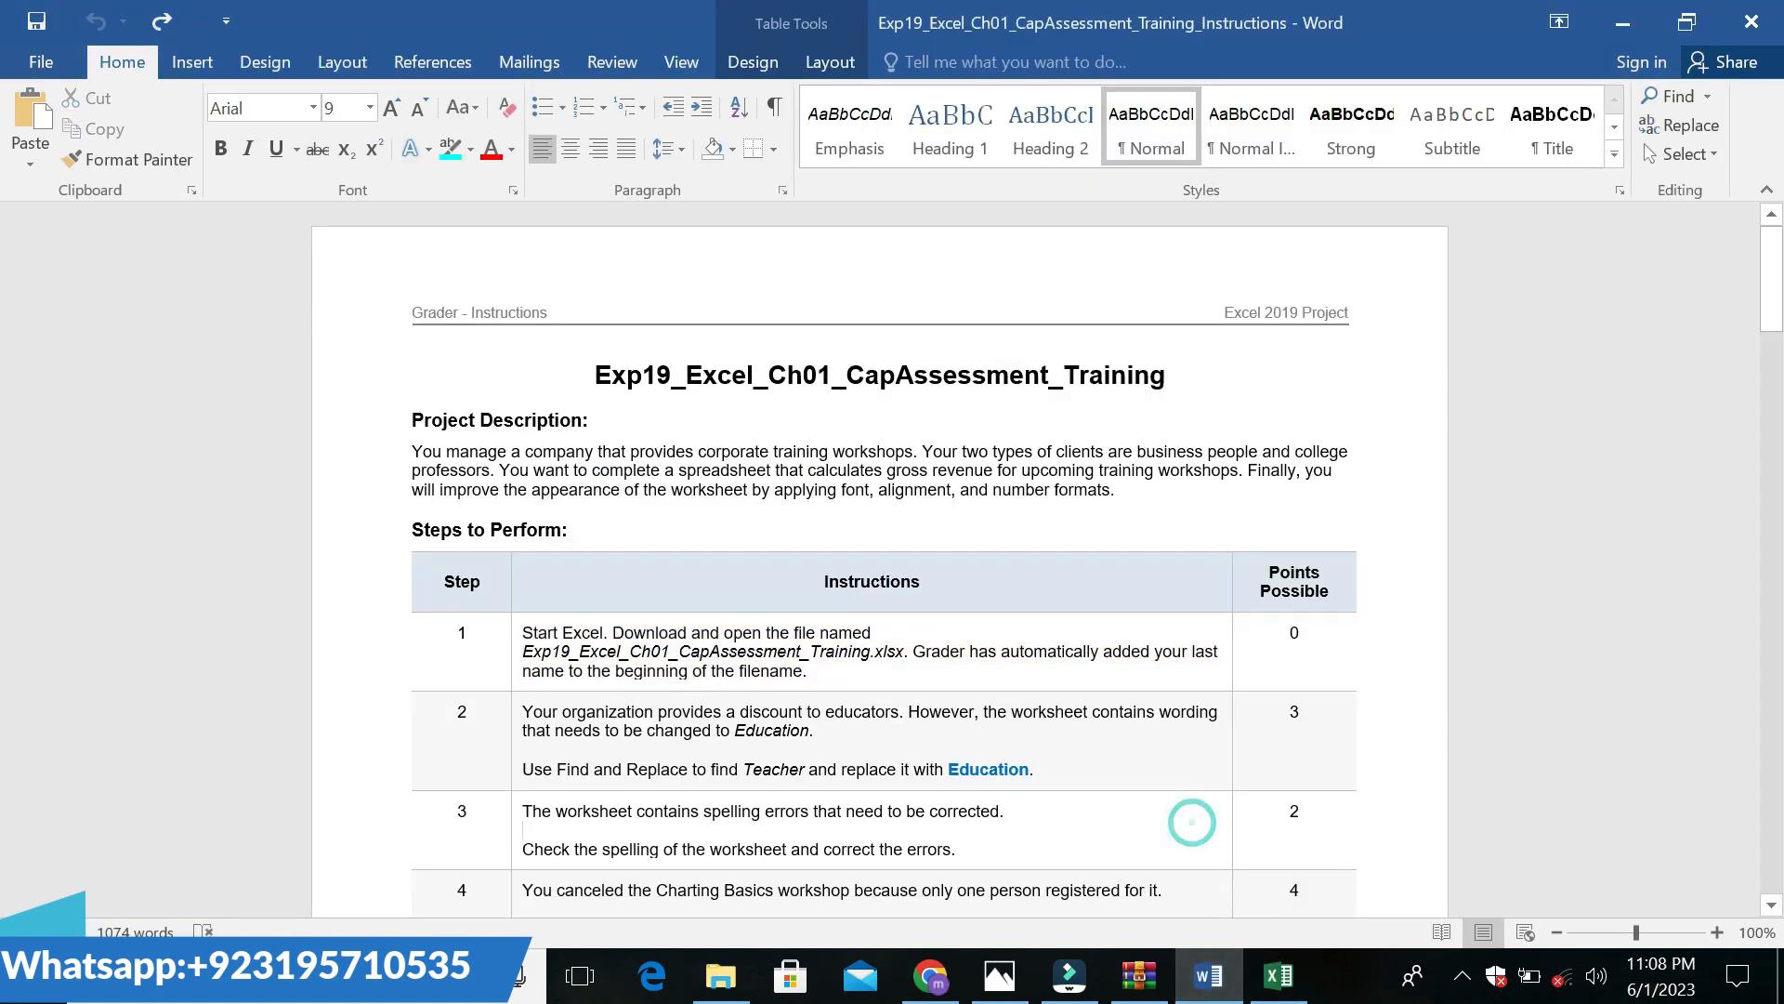
{"action": "left_click_drag", "start_coordinate": [523, 712], "coordinate": [855, 734]}
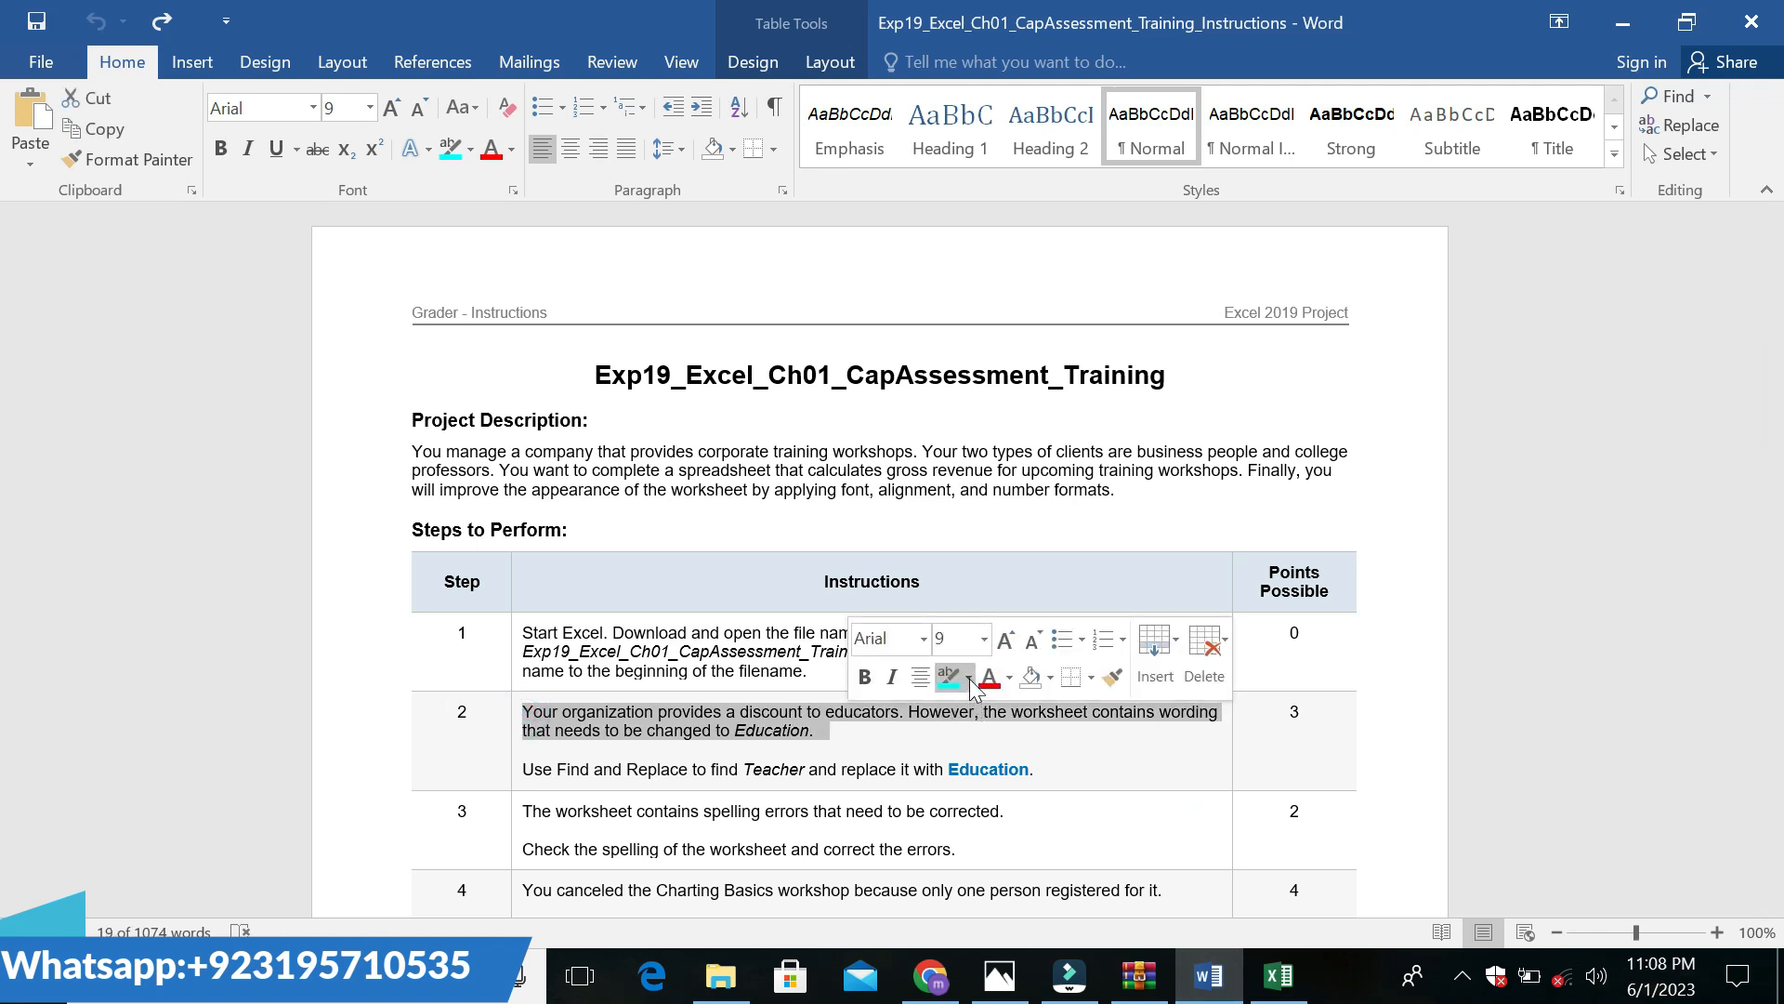
{"action": "left_click", "coordinate": [968, 677]}
{"action": "left_click", "coordinate": [969, 710]}
Set the "Use Find and Replace to find Teacher" sentence in step 2 to 14 pt and highlight it in turquoise
{"action": "left_click_drag", "start_coordinate": [523, 767], "coordinate": [1010, 779]}
{"action": "left_click", "coordinate": [1010, 779]}
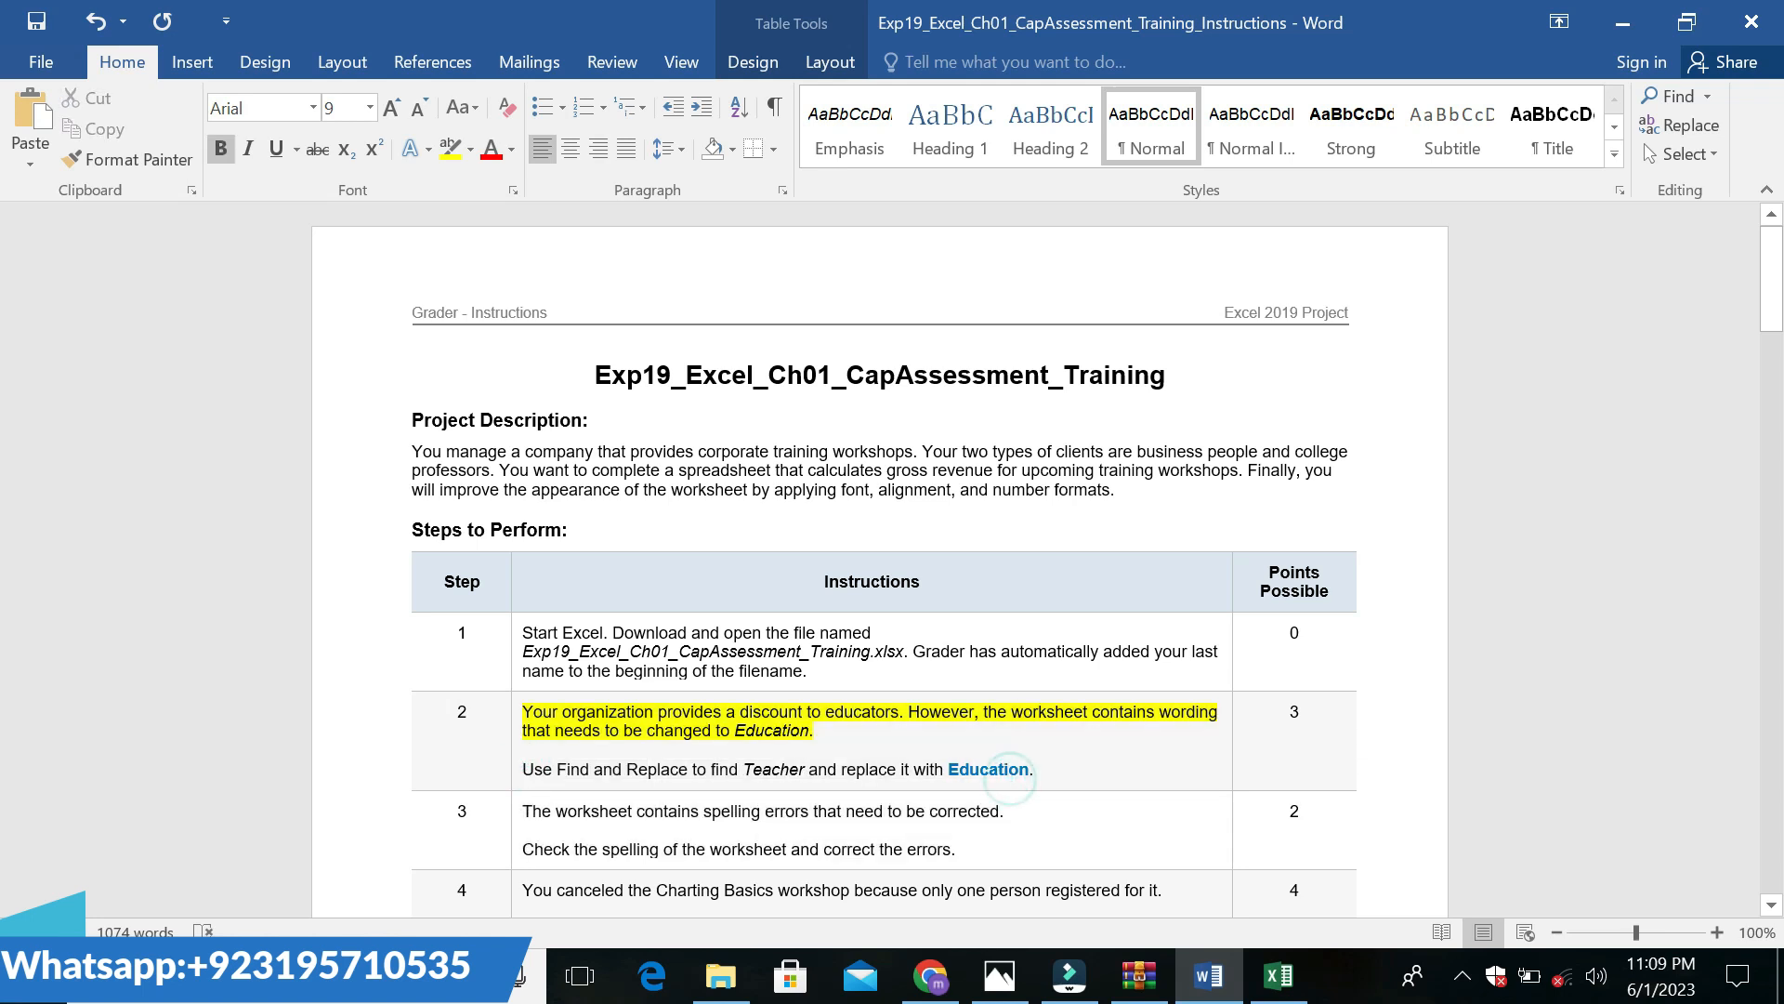
{"action": "left_click_drag", "start_coordinate": [522, 769], "coordinate": [1029, 770]}
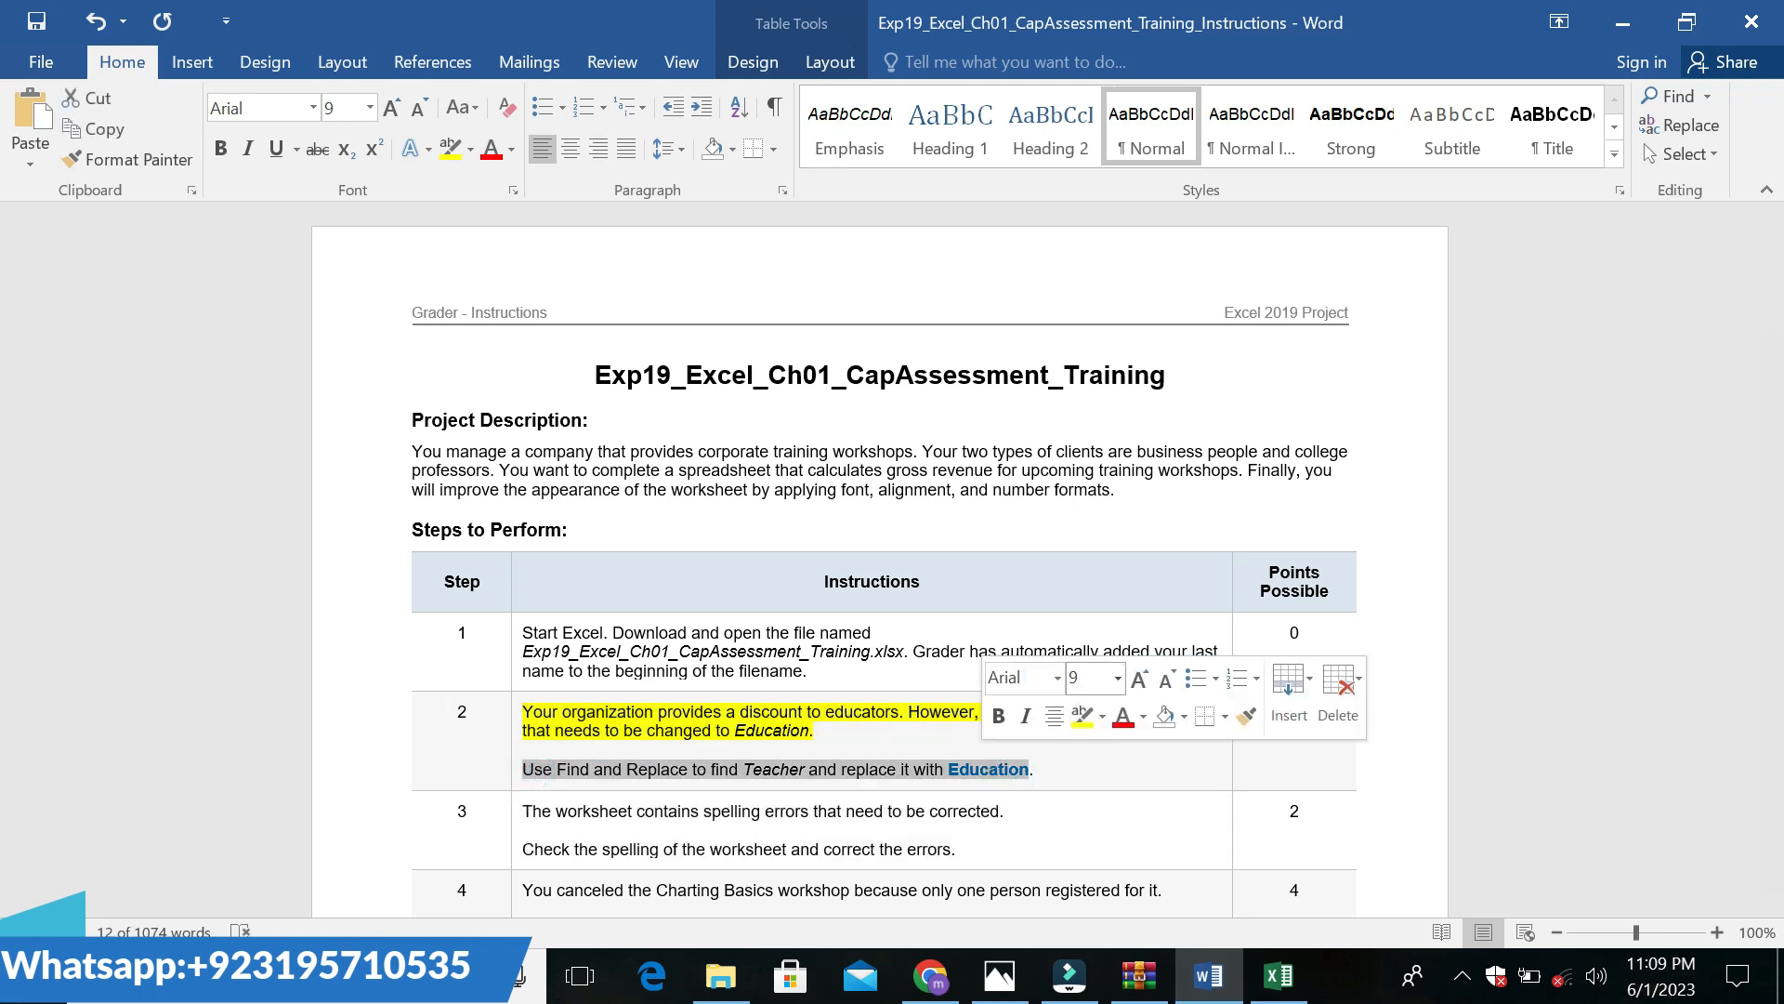
{"action": "left_click", "coordinate": [1118, 678]}
{"action": "left_click", "coordinate": [1089, 387]}
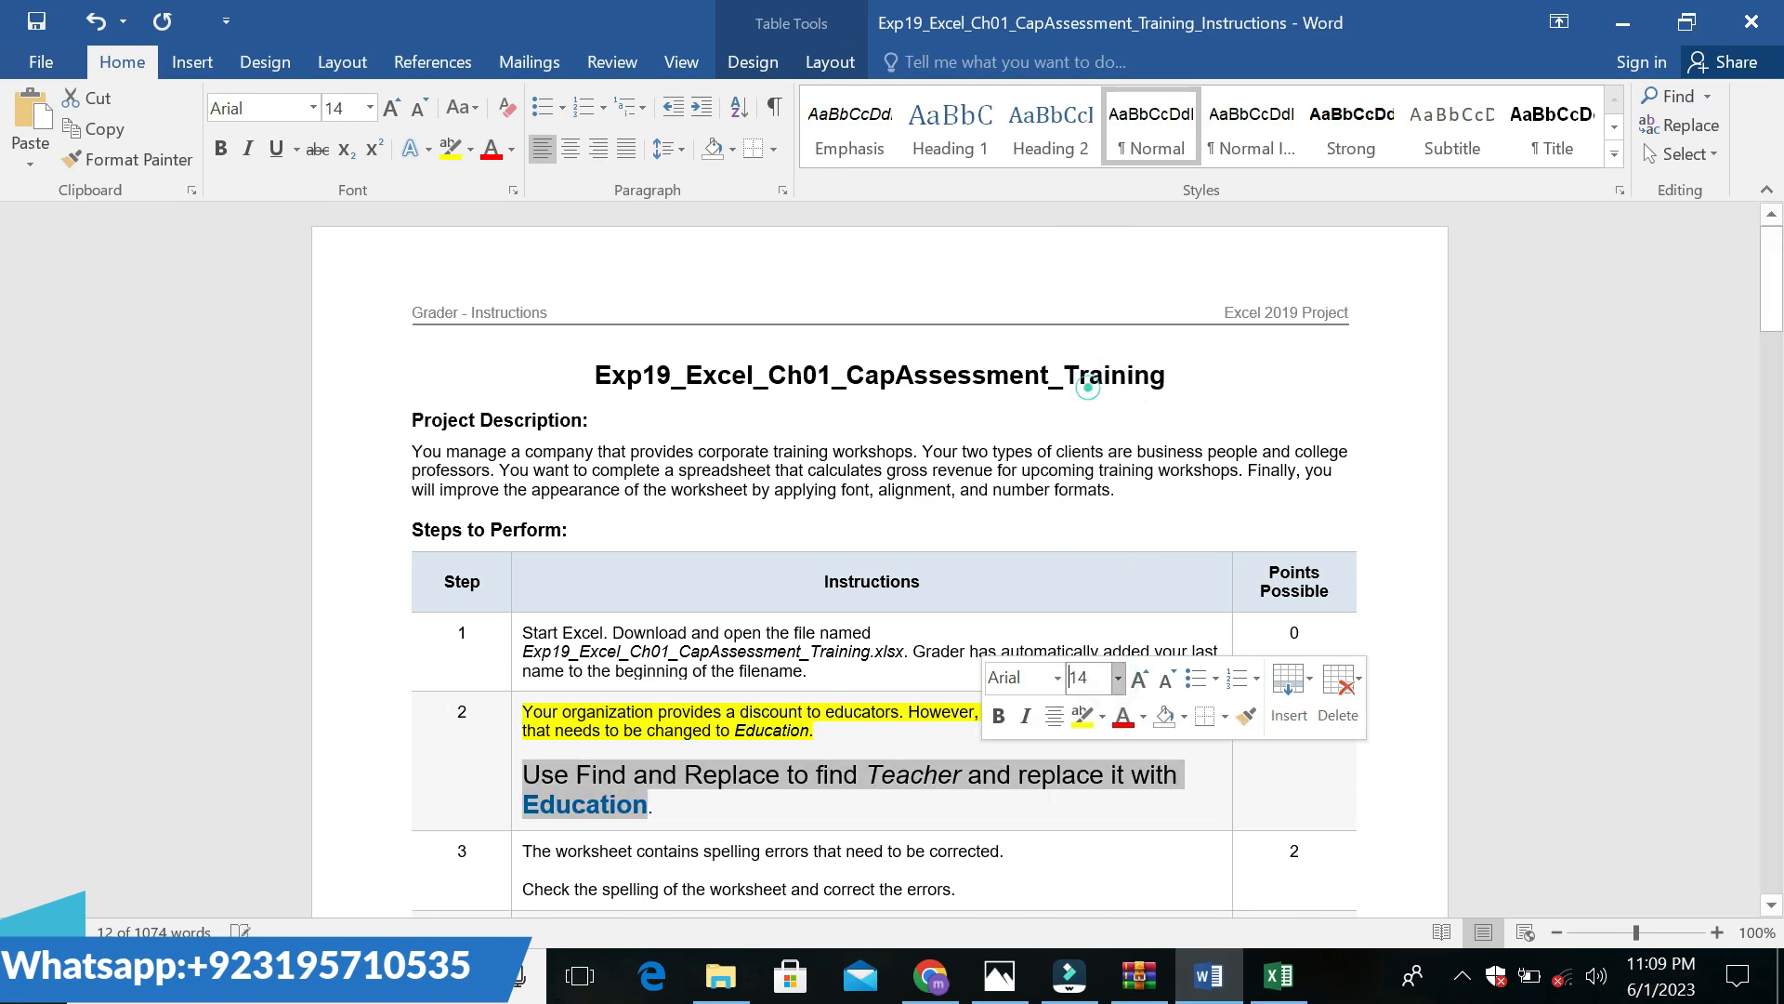
{"action": "left_click", "coordinate": [622, 765]}
{"action": "left_click_drag", "start_coordinate": [530, 776], "coordinate": [654, 804]}
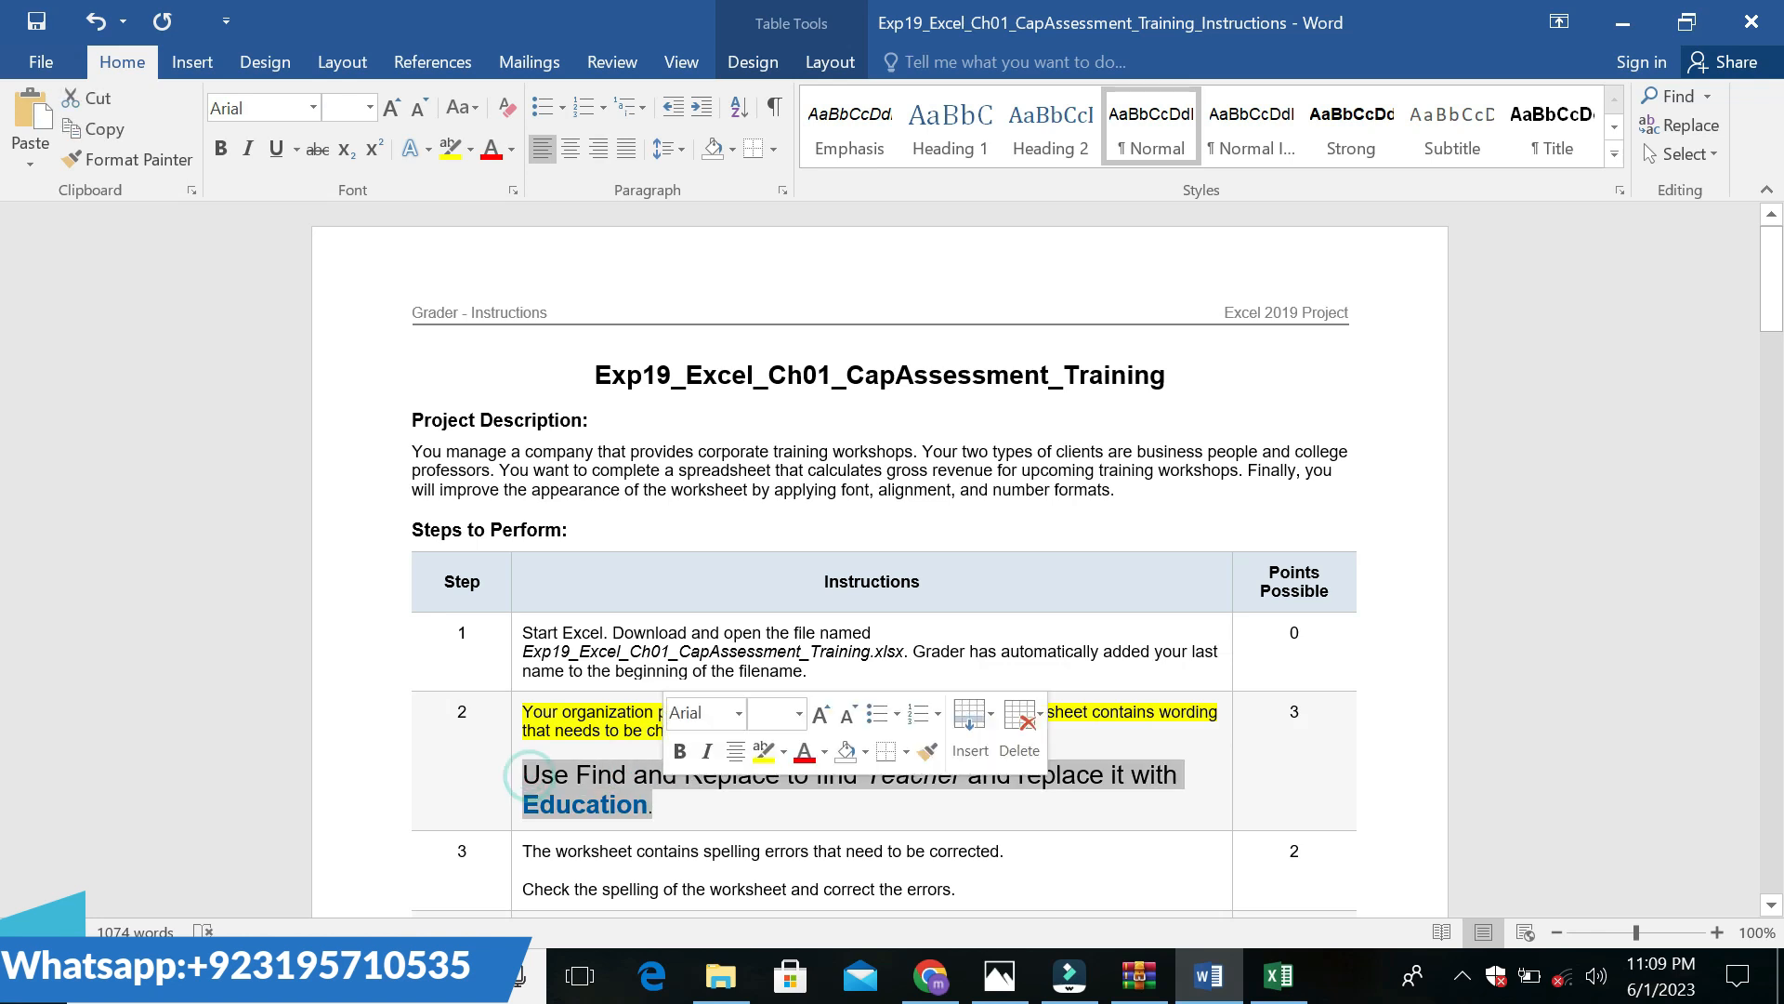
{"action": "left_click", "coordinate": [783, 751]}
{"action": "left_click", "coordinate": [857, 560]}
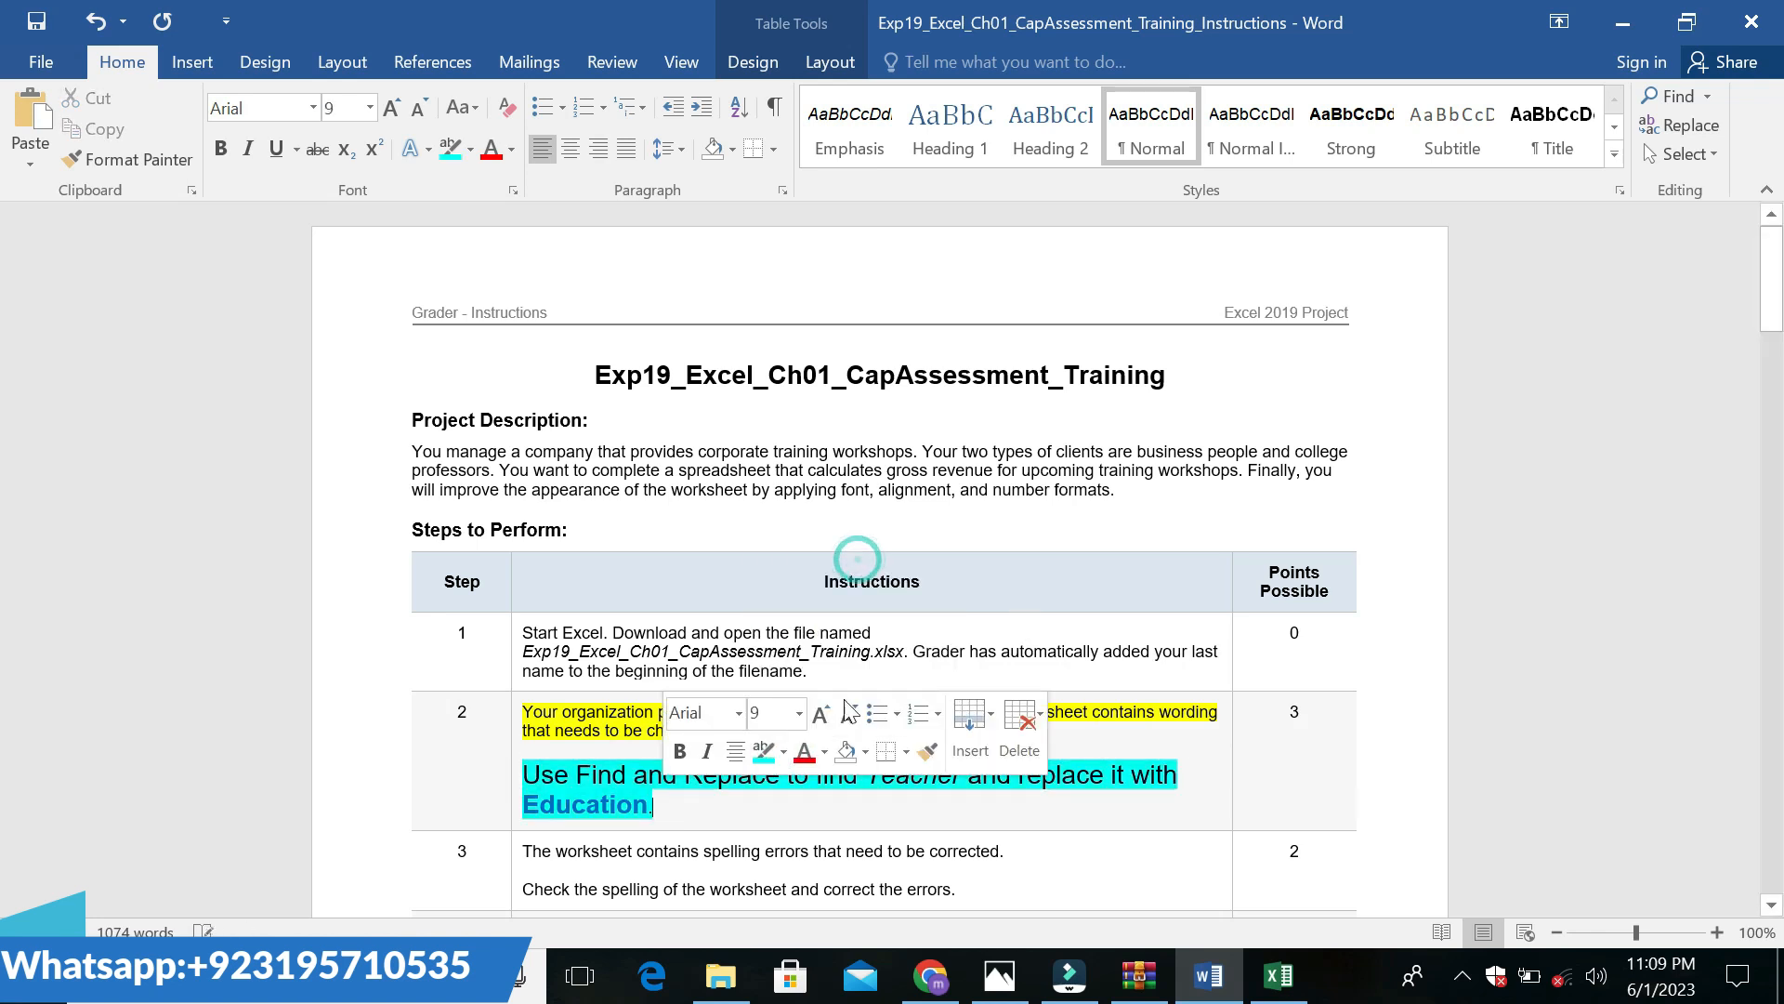
{"action": "left_click", "coordinate": [750, 802]}
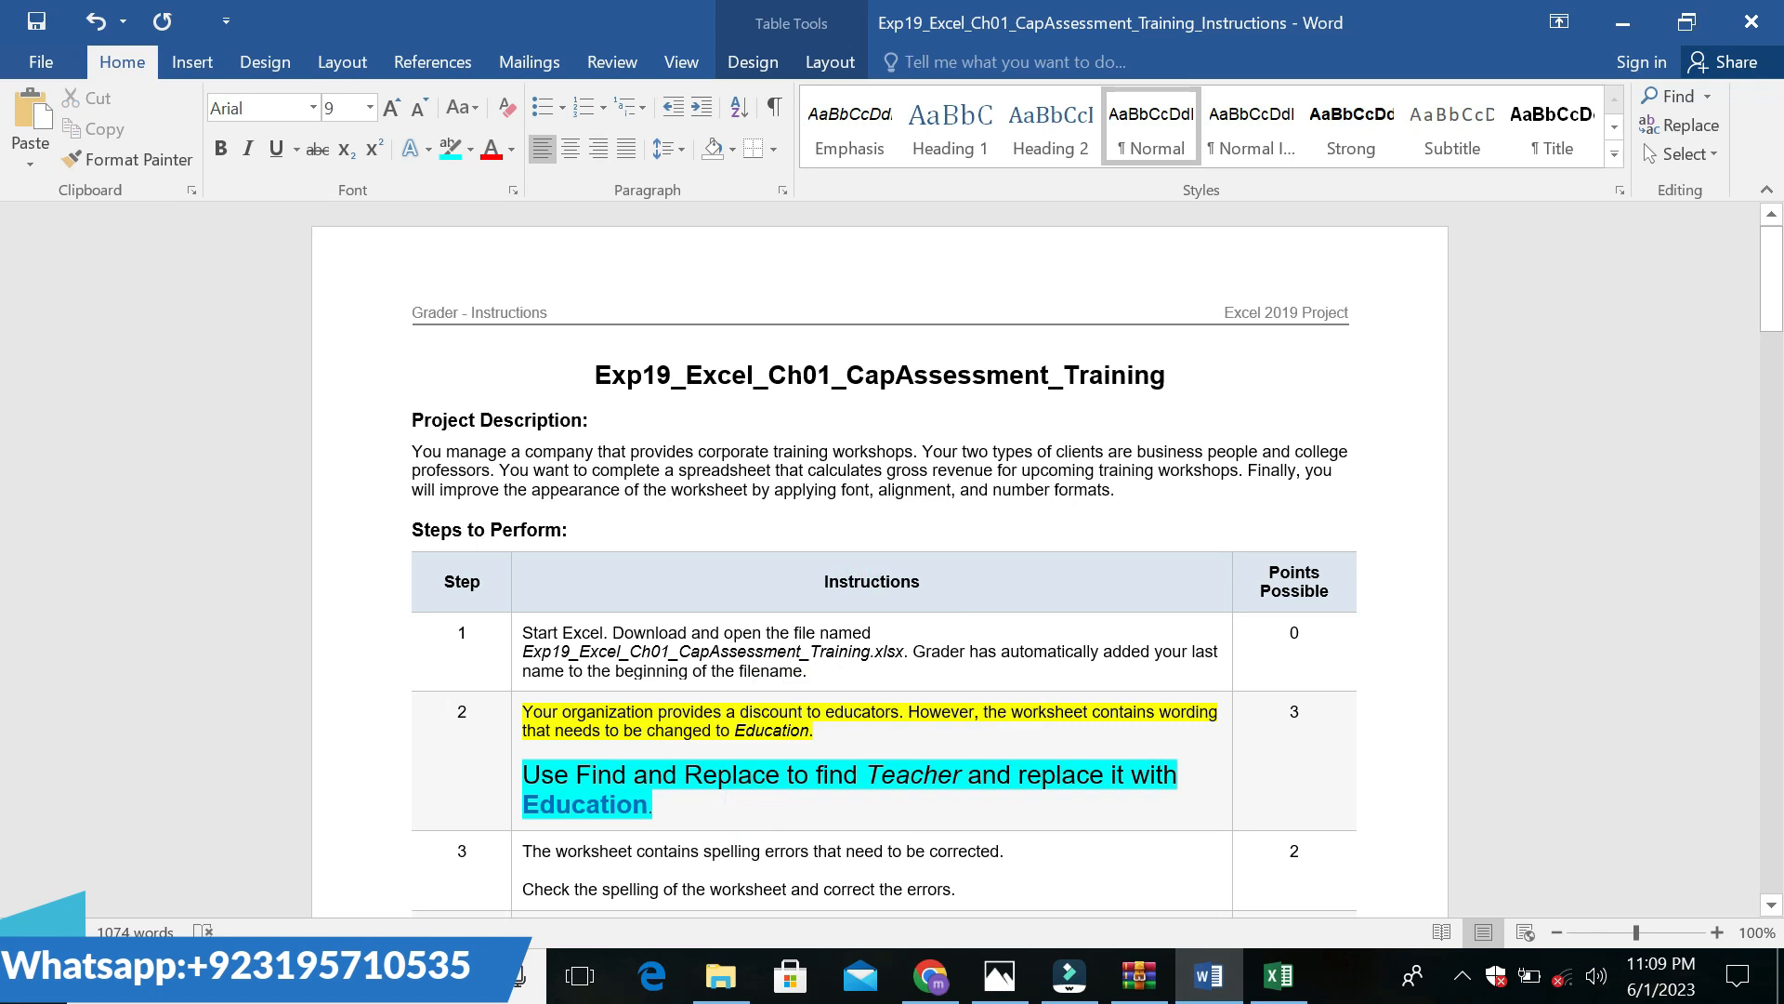
Set the words "Use Find and Replace" in step 2 to 16 pt
{"action": "left_click_drag", "start_coordinate": [526, 774], "coordinate": [786, 775]}
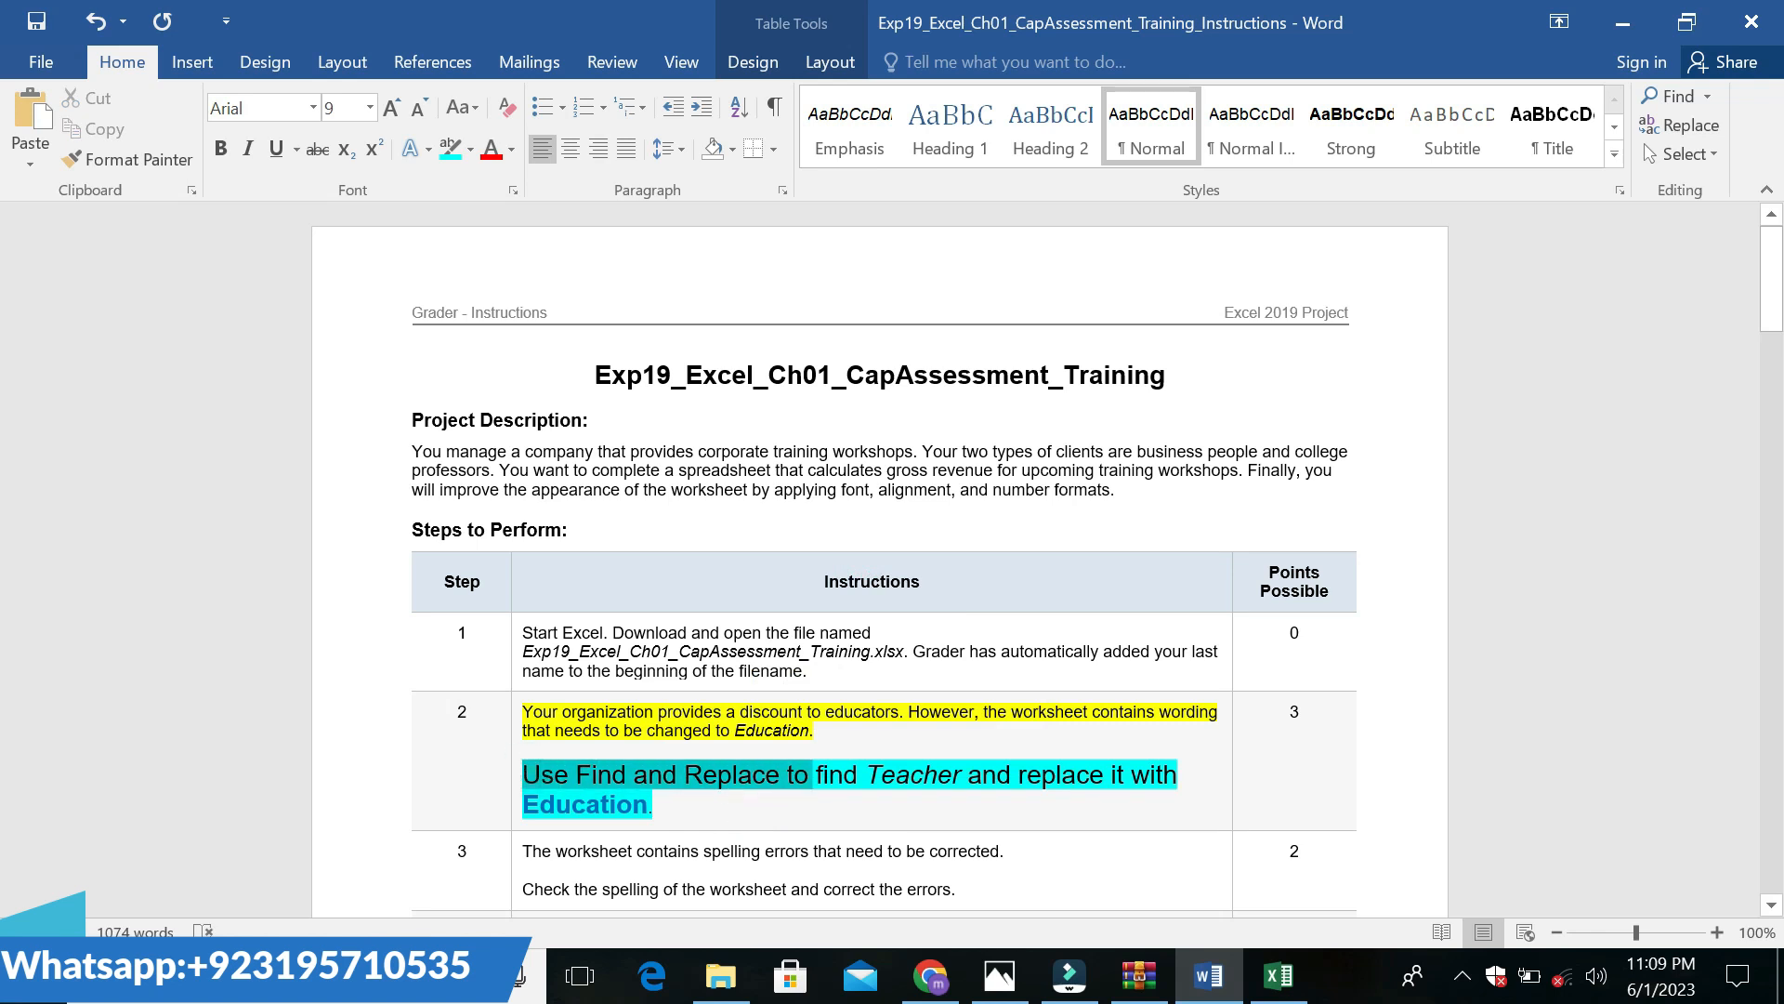
{"action": "left_click_drag", "start_coordinate": [795, 775], "coordinate": [780, 775]}
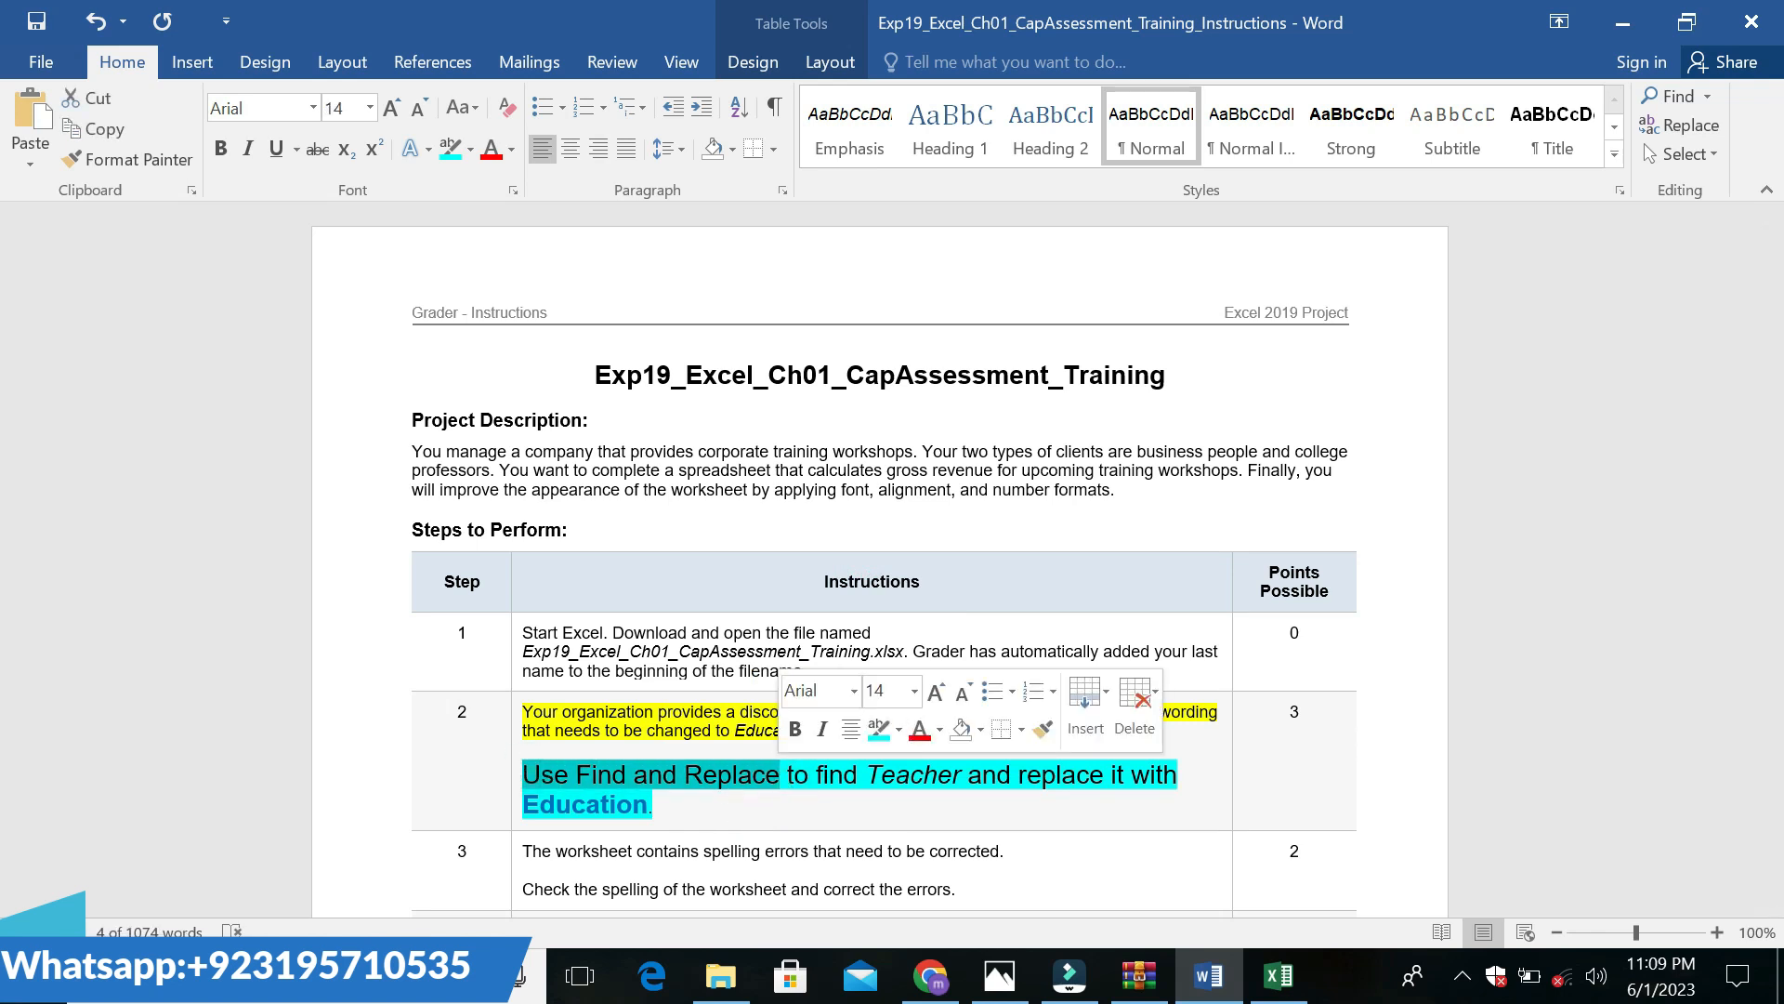
{"action": "left_click", "coordinate": [912, 695]}
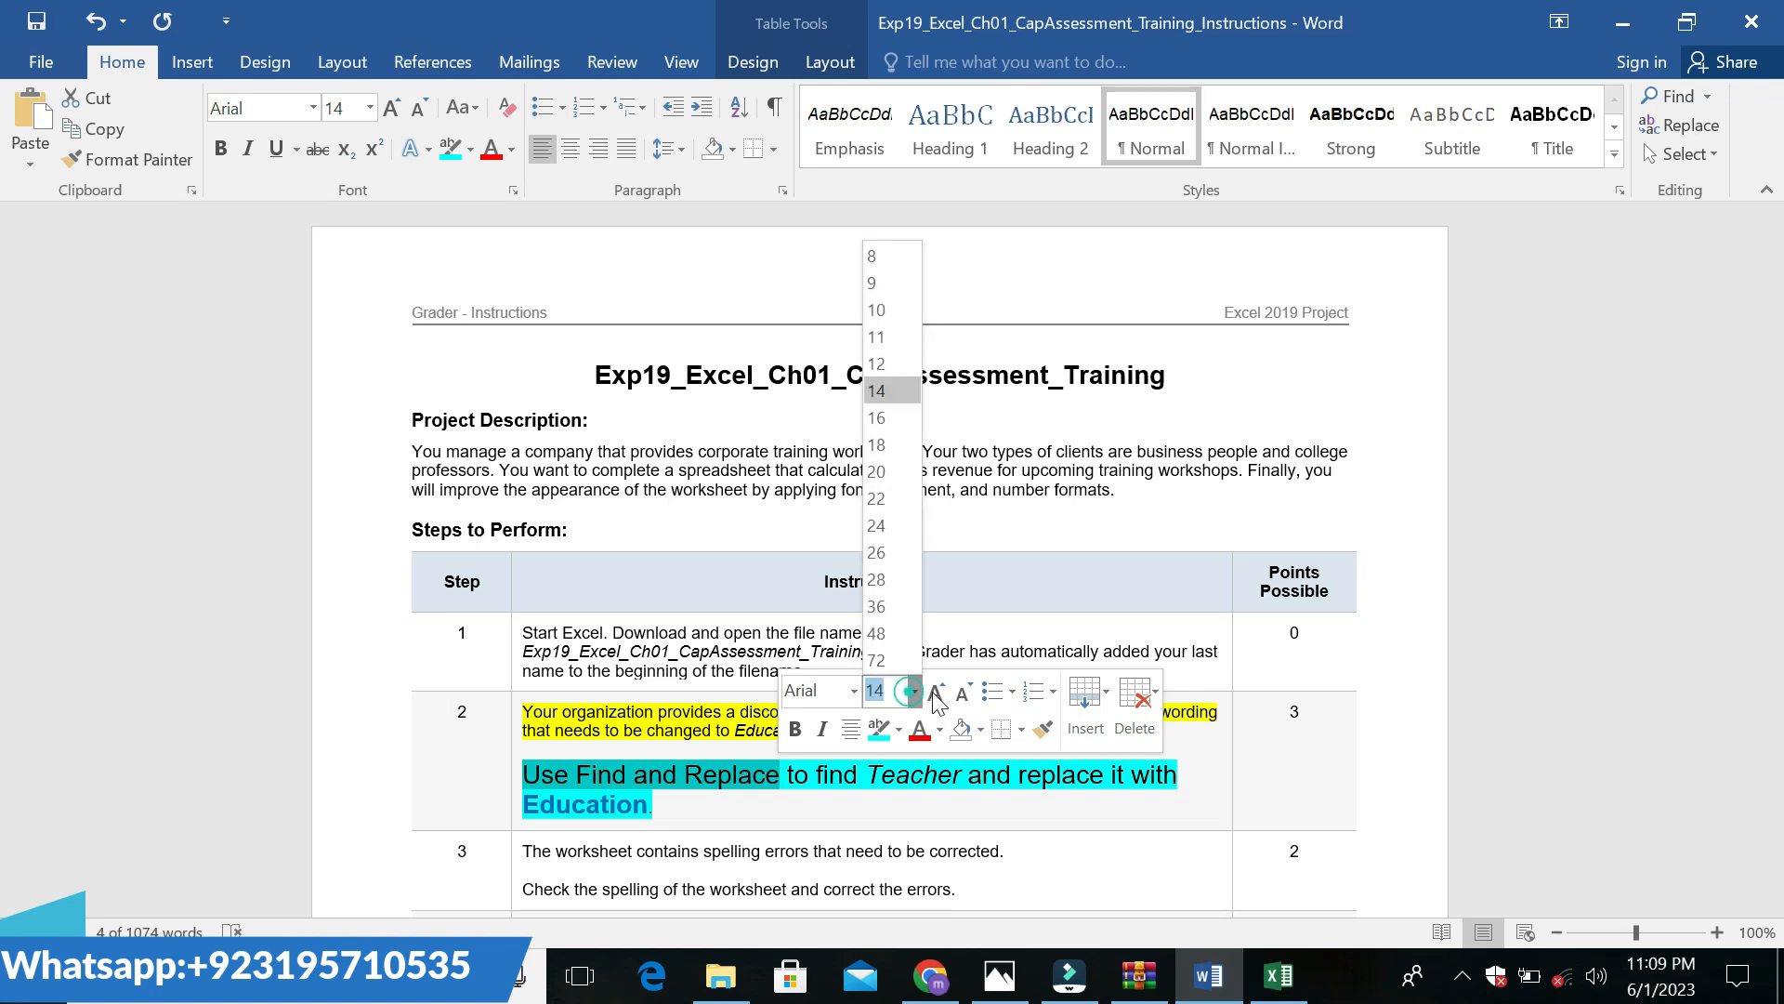
{"action": "left_click", "coordinate": [898, 422]}
Select "Teacher" in the instructions, switch to the Excel workbook and enter Teacher as the text to find for a replacement
{"action": "left_click_drag", "start_coordinate": [905, 778], "coordinate": [1001, 776]}
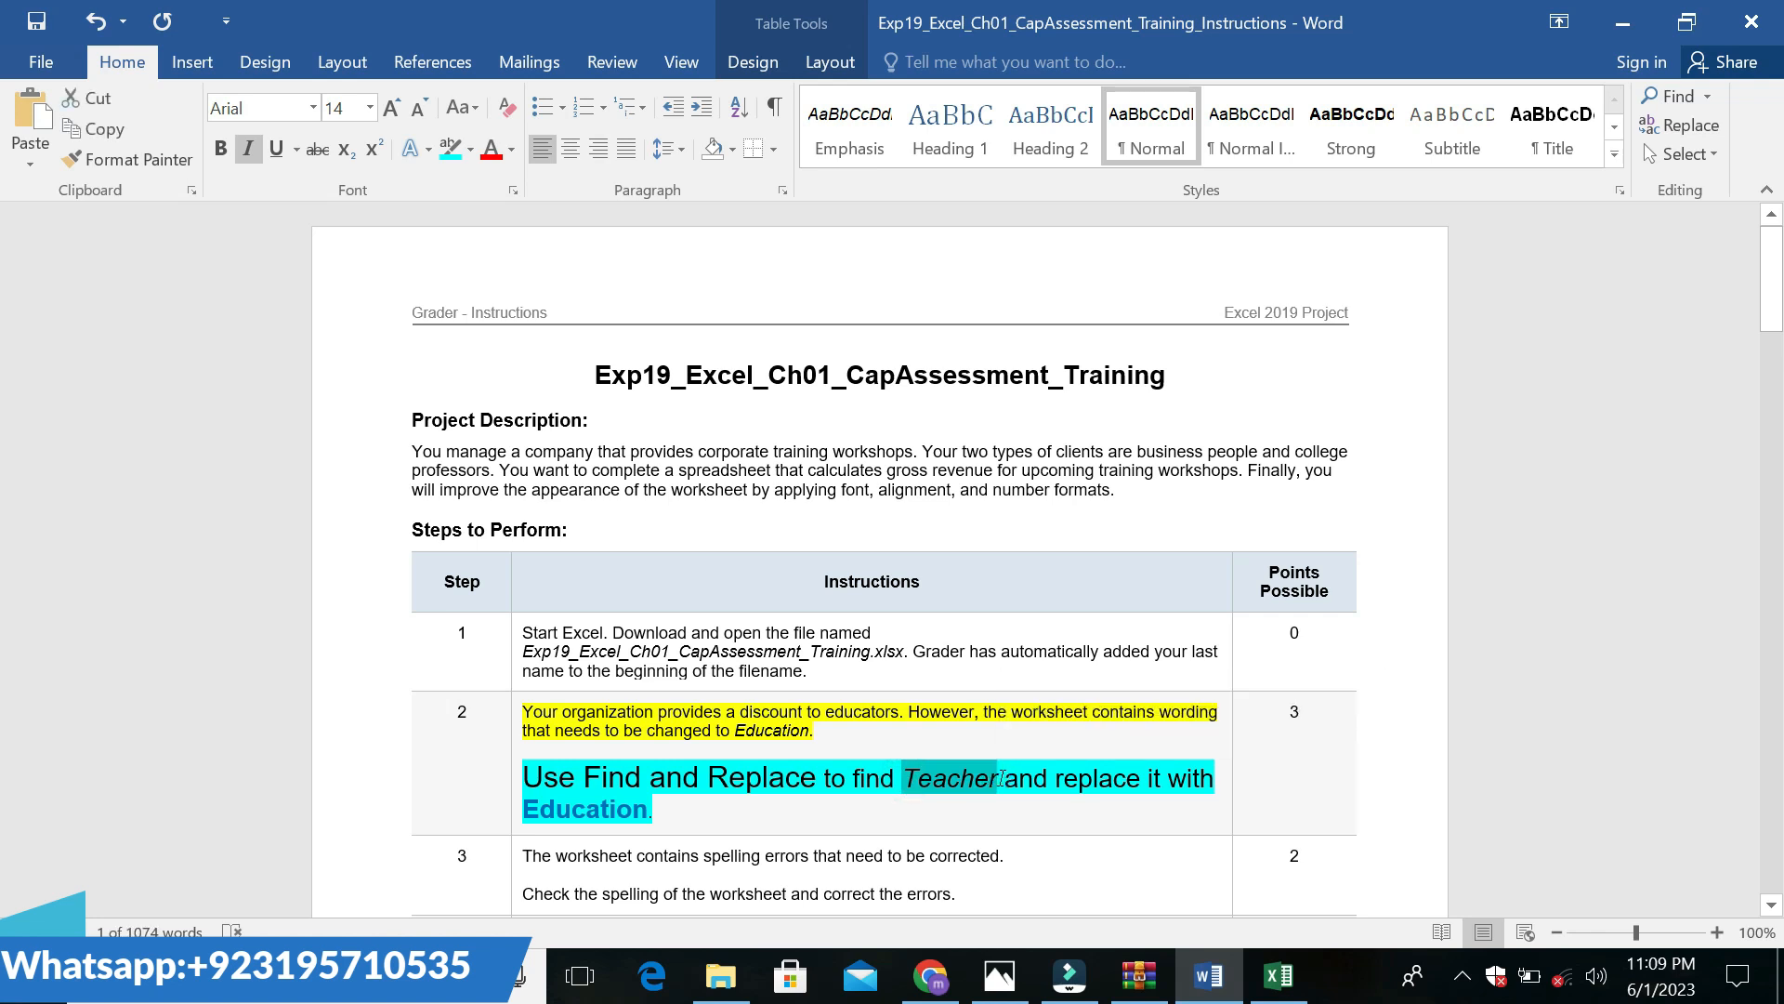
{"action": "left_click", "coordinate": [1278, 974]}
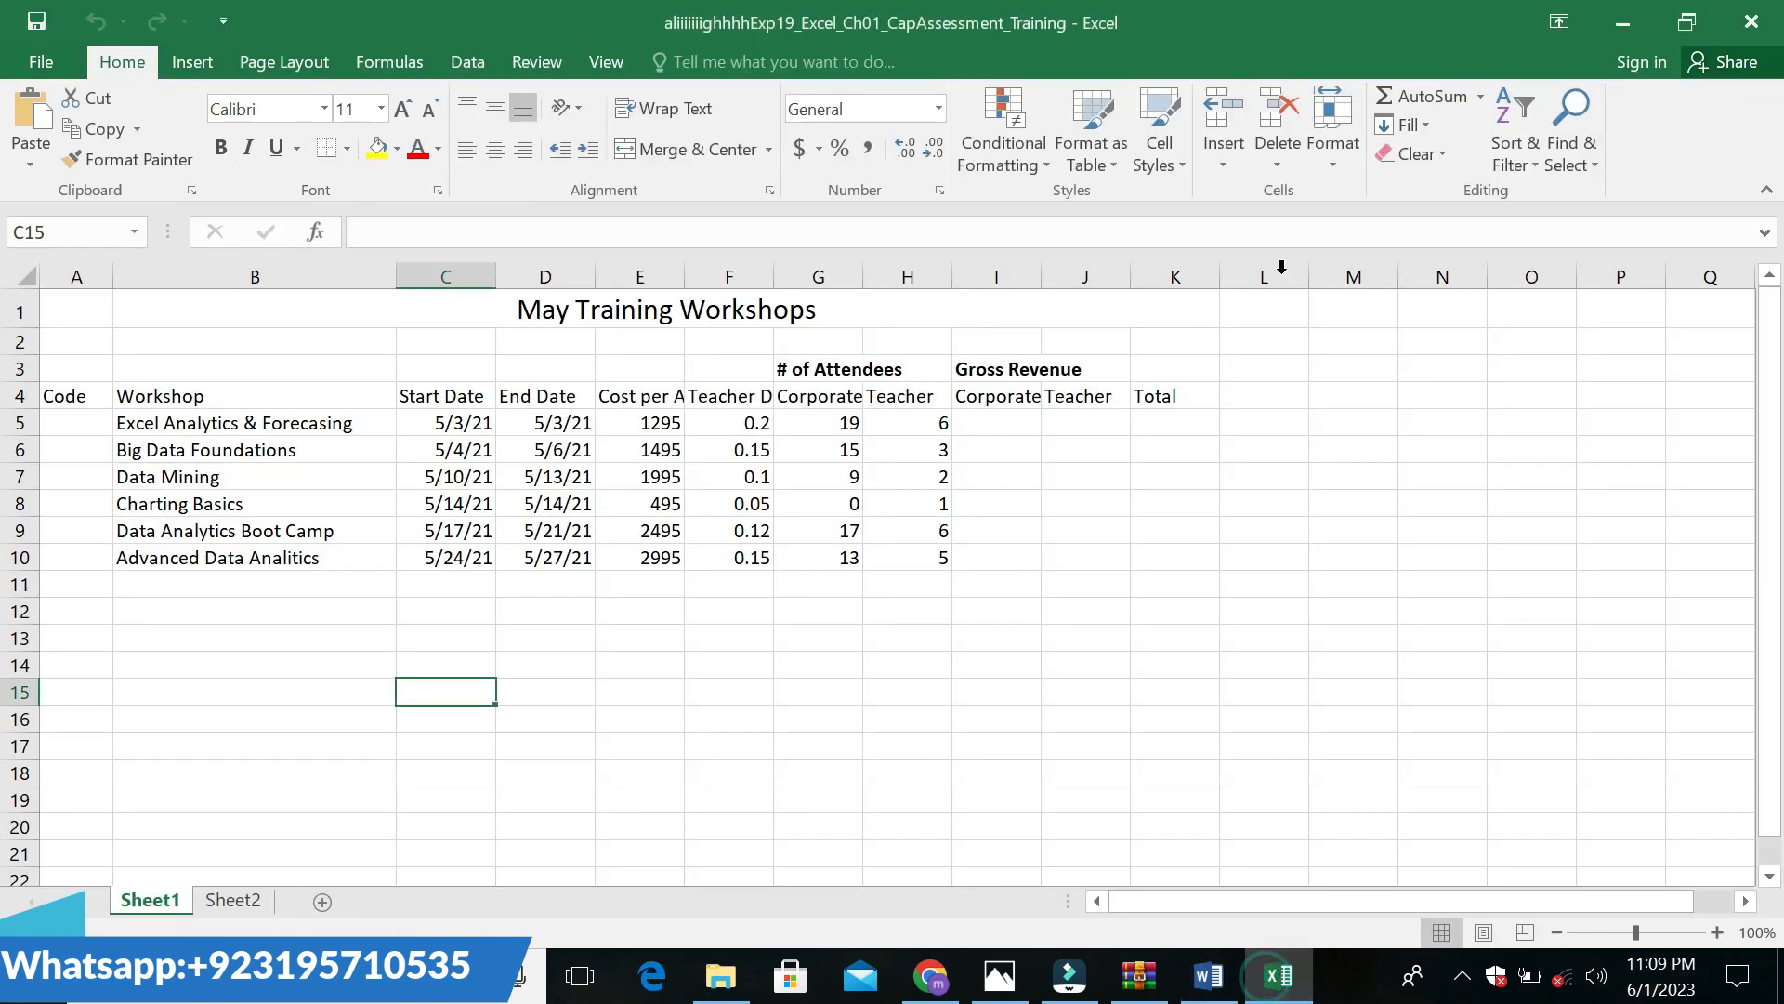
{"action": "left_click", "coordinate": [1594, 162]}
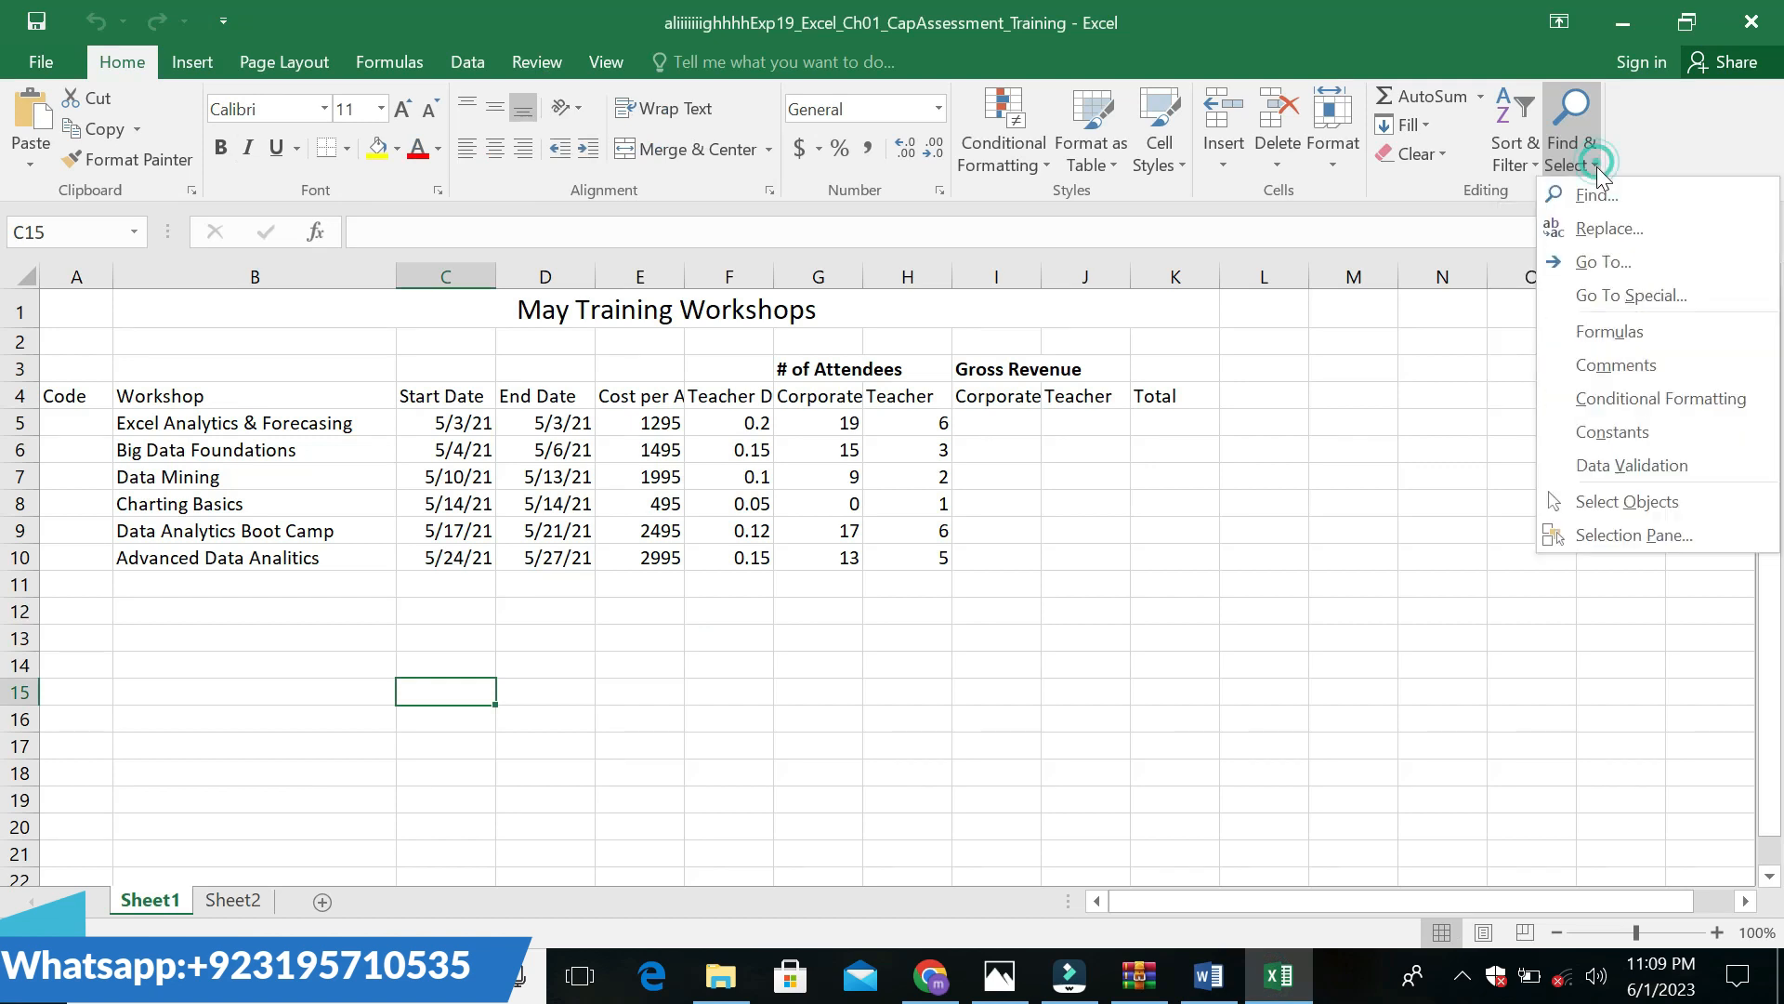
{"action": "left_click", "coordinate": [1612, 231]}
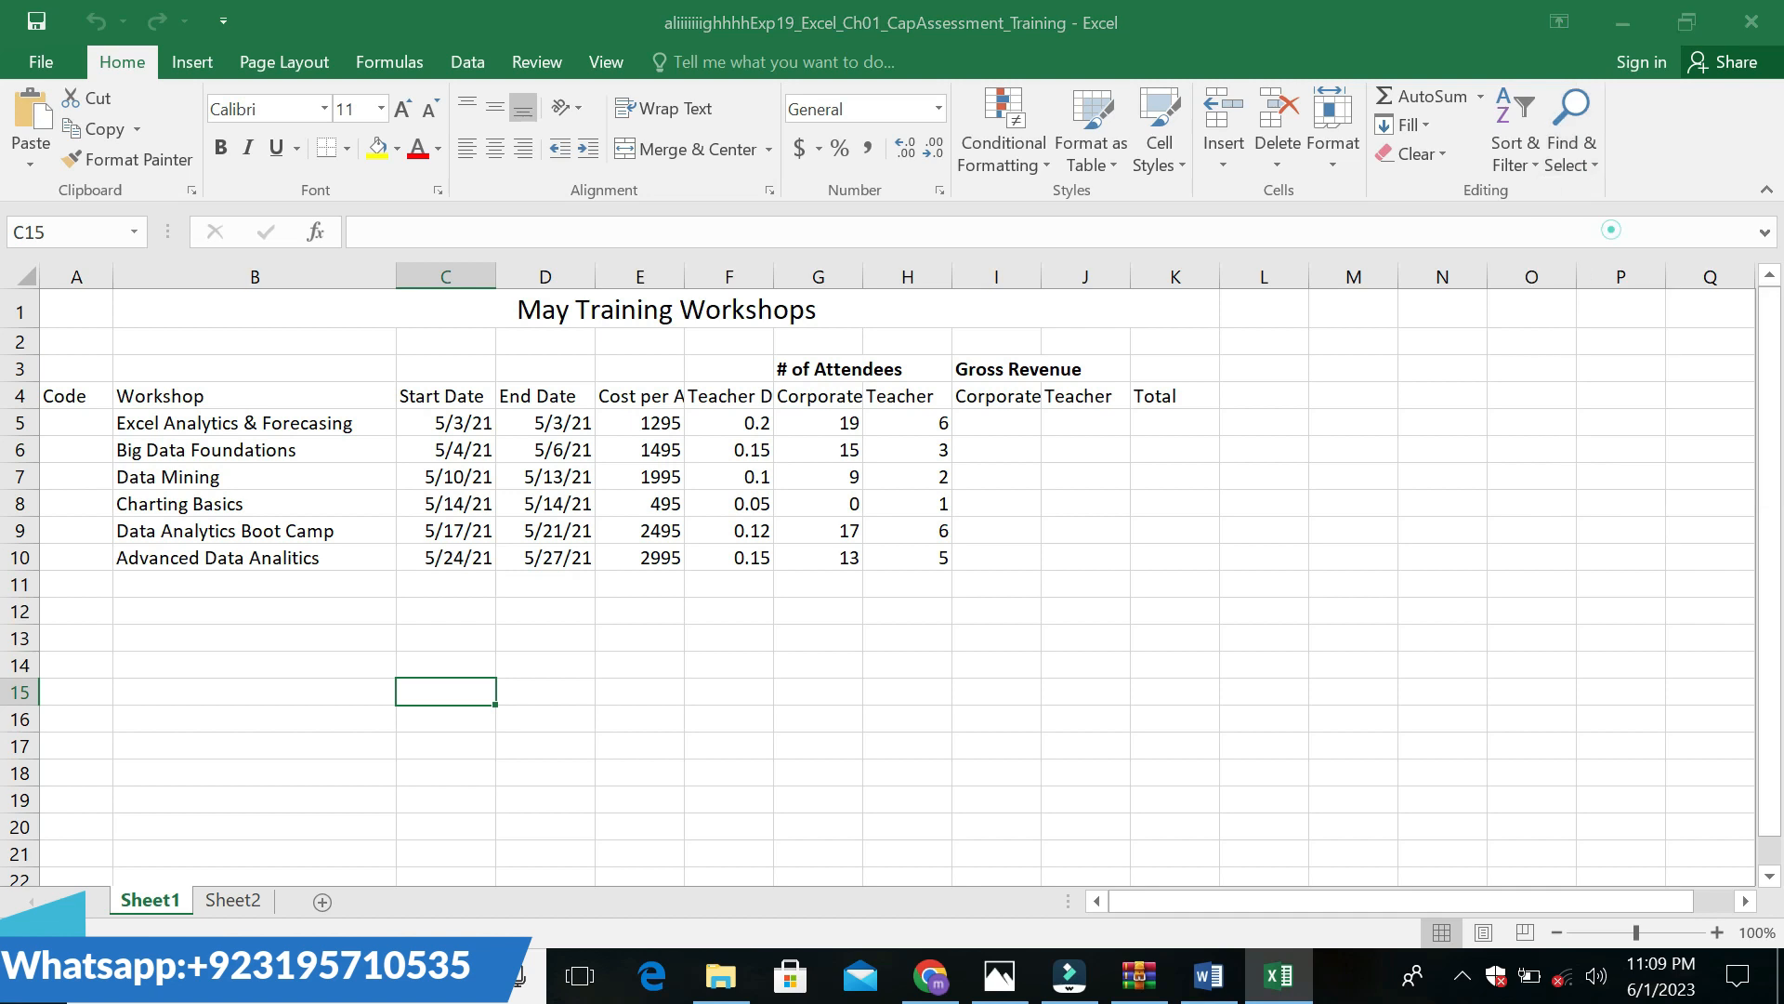
{"action": "type", "text": "Teacher"}
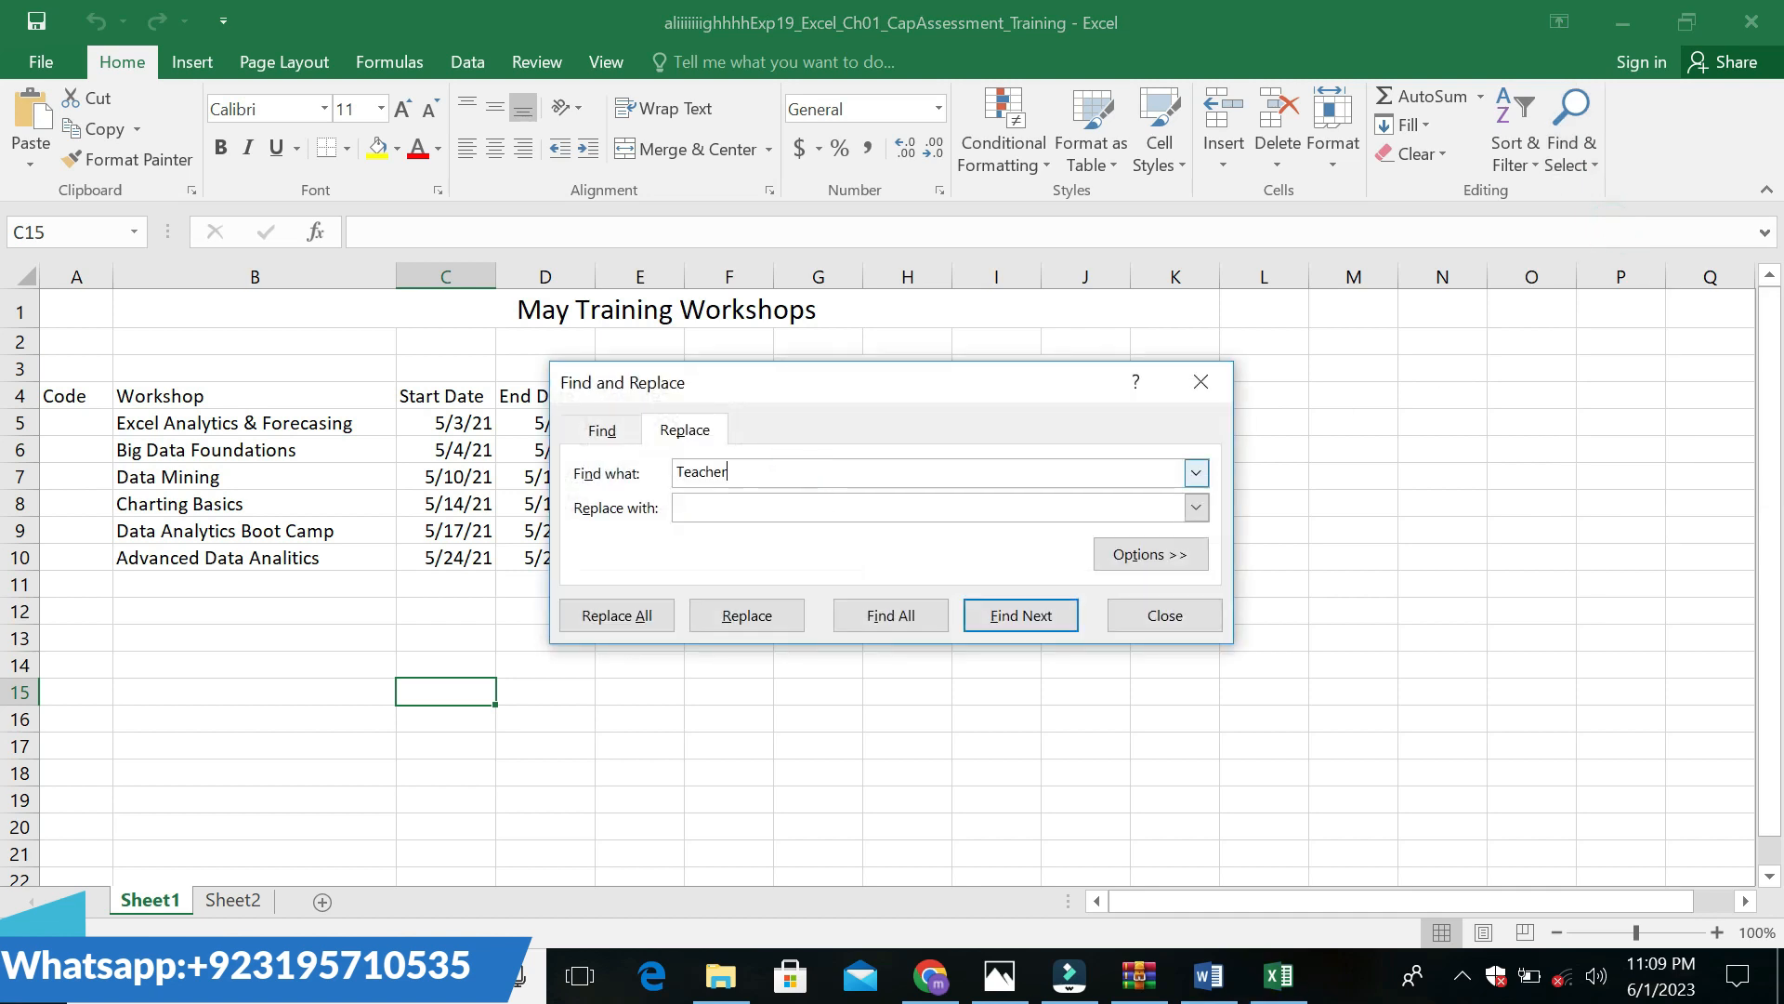
Switch to the Word instructions and highlight "replace it with Education." in step 2 in bright green
{"action": "left_click", "coordinate": [1208, 974]}
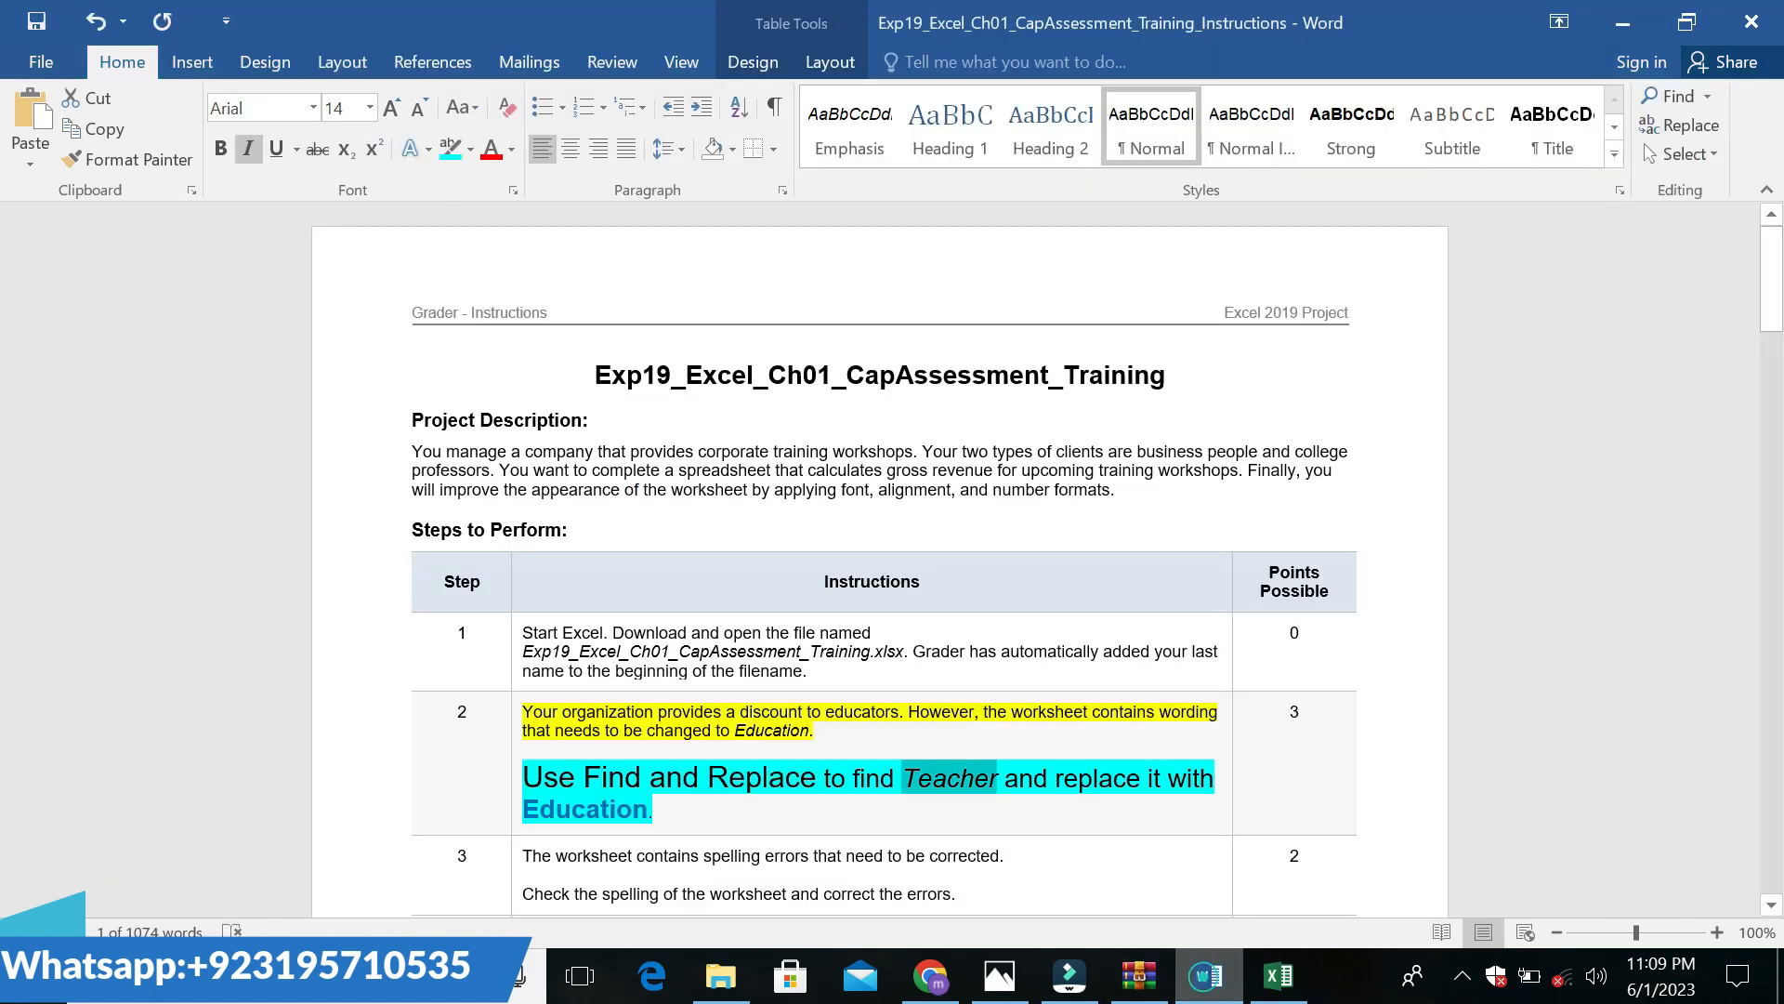
{"action": "left_click", "coordinate": [1058, 848]}
{"action": "left_click_drag", "start_coordinate": [1055, 779], "coordinate": [1060, 801]}
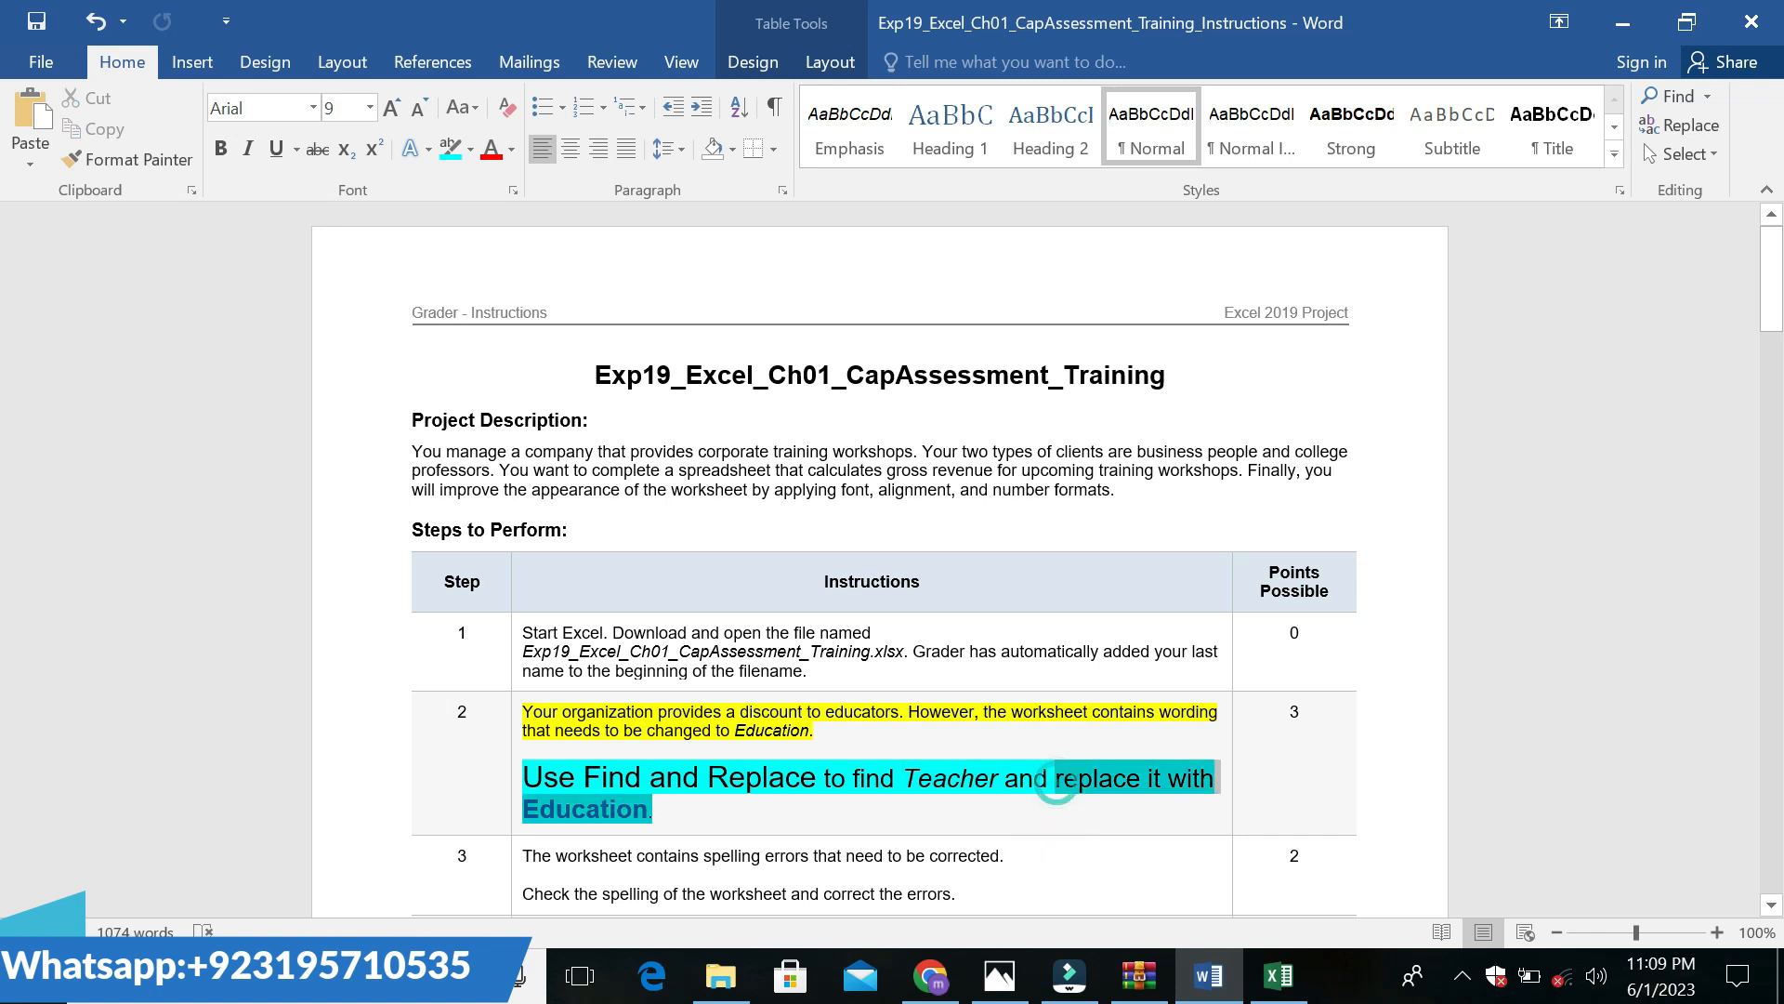
{"action": "left_click", "coordinate": [1213, 755]}
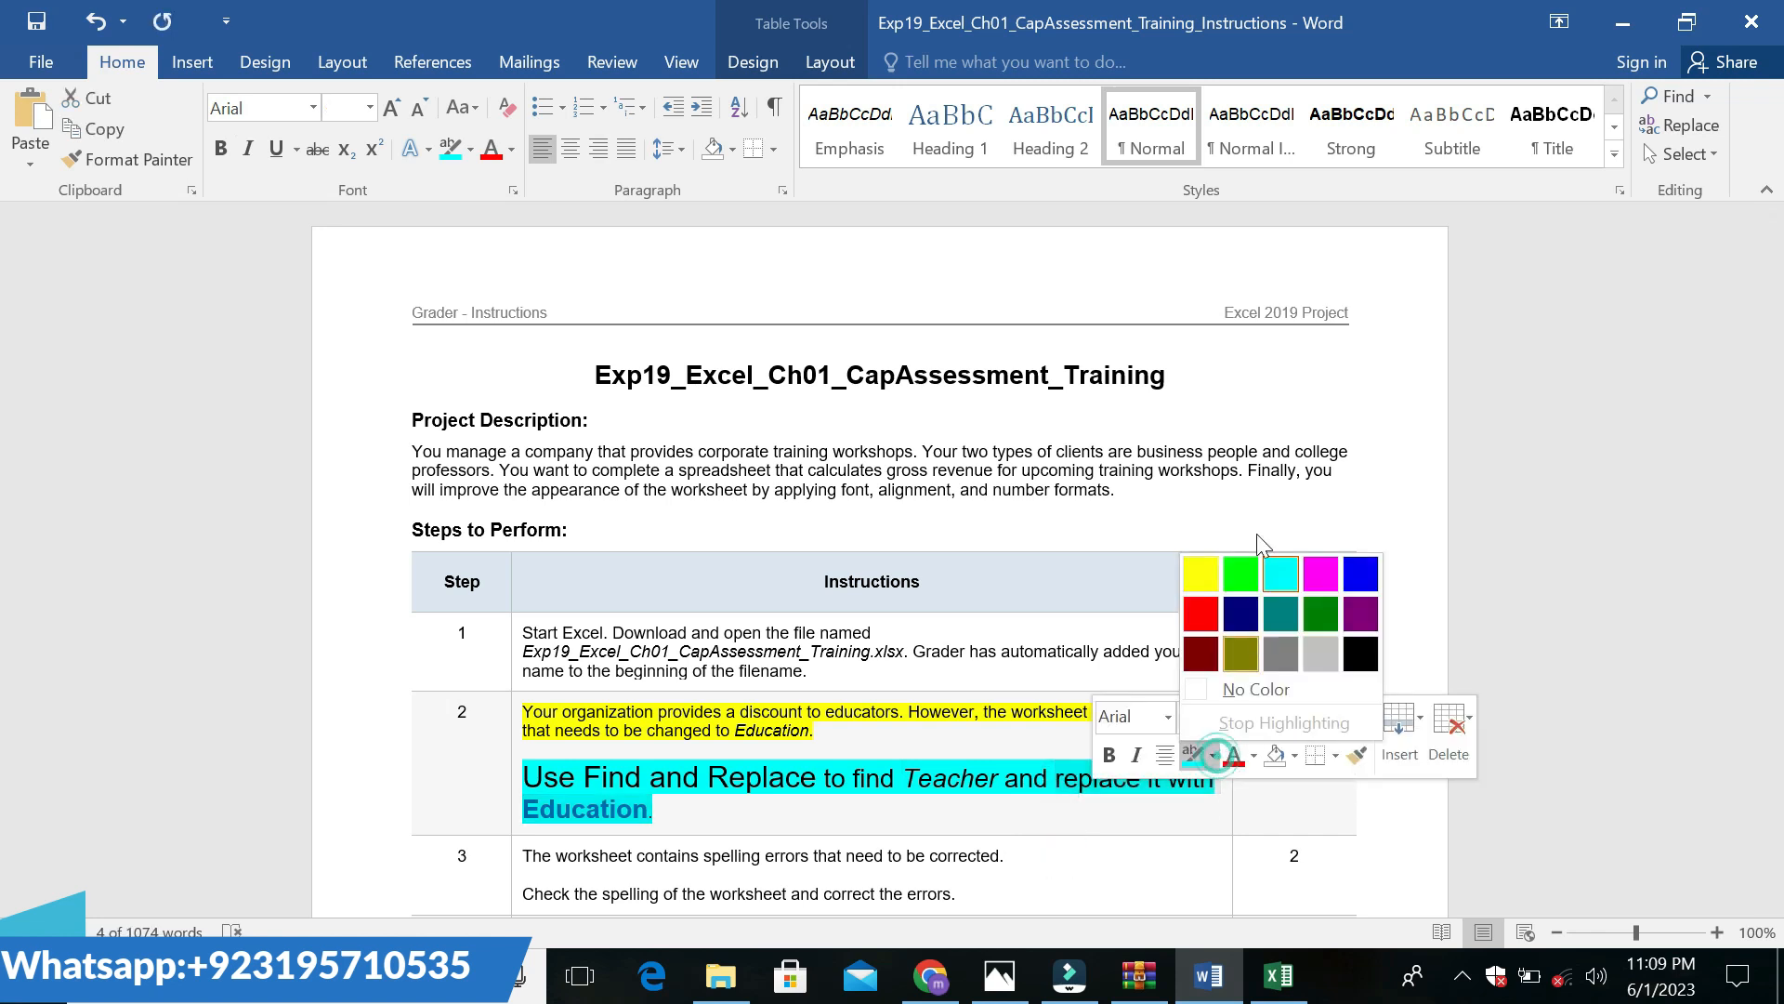
{"action": "left_click", "coordinate": [1240, 576]}
{"action": "left_click", "coordinate": [820, 855]}
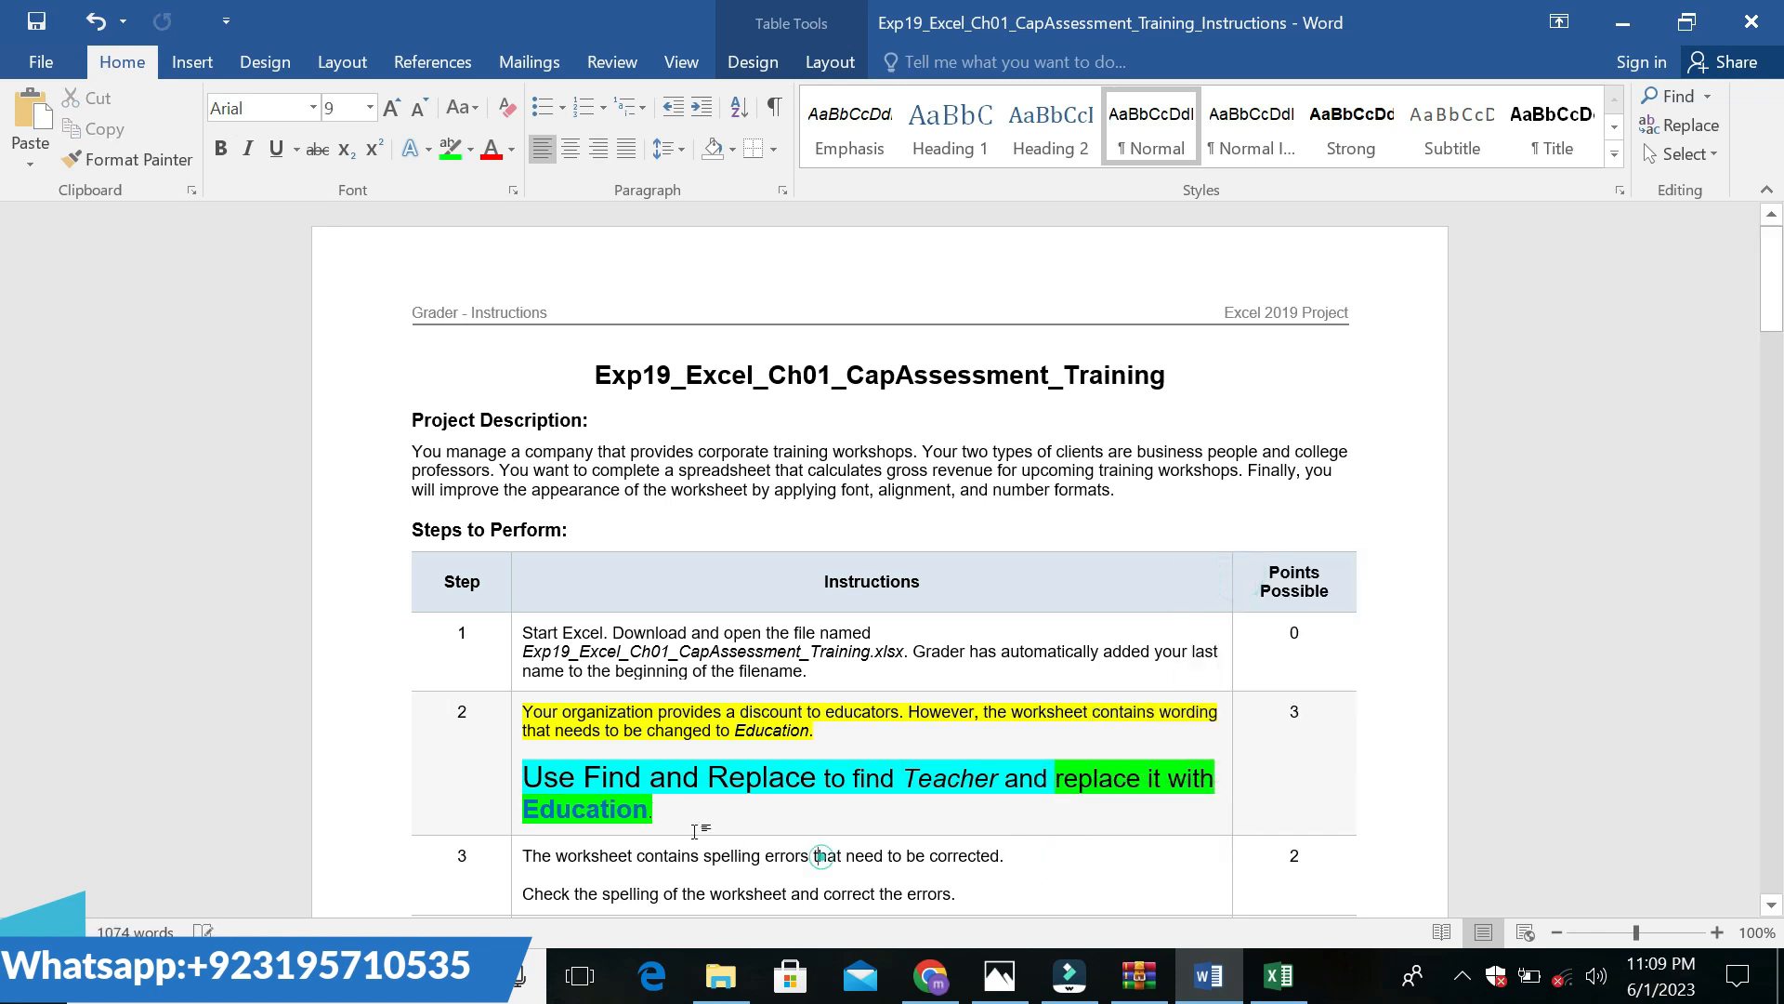
Select "Education" in step 2, switch to the Excel workbook and replace all occurrences of Teacher with Education
{"action": "left_click_drag", "start_coordinate": [522, 808], "coordinate": [650, 822]}
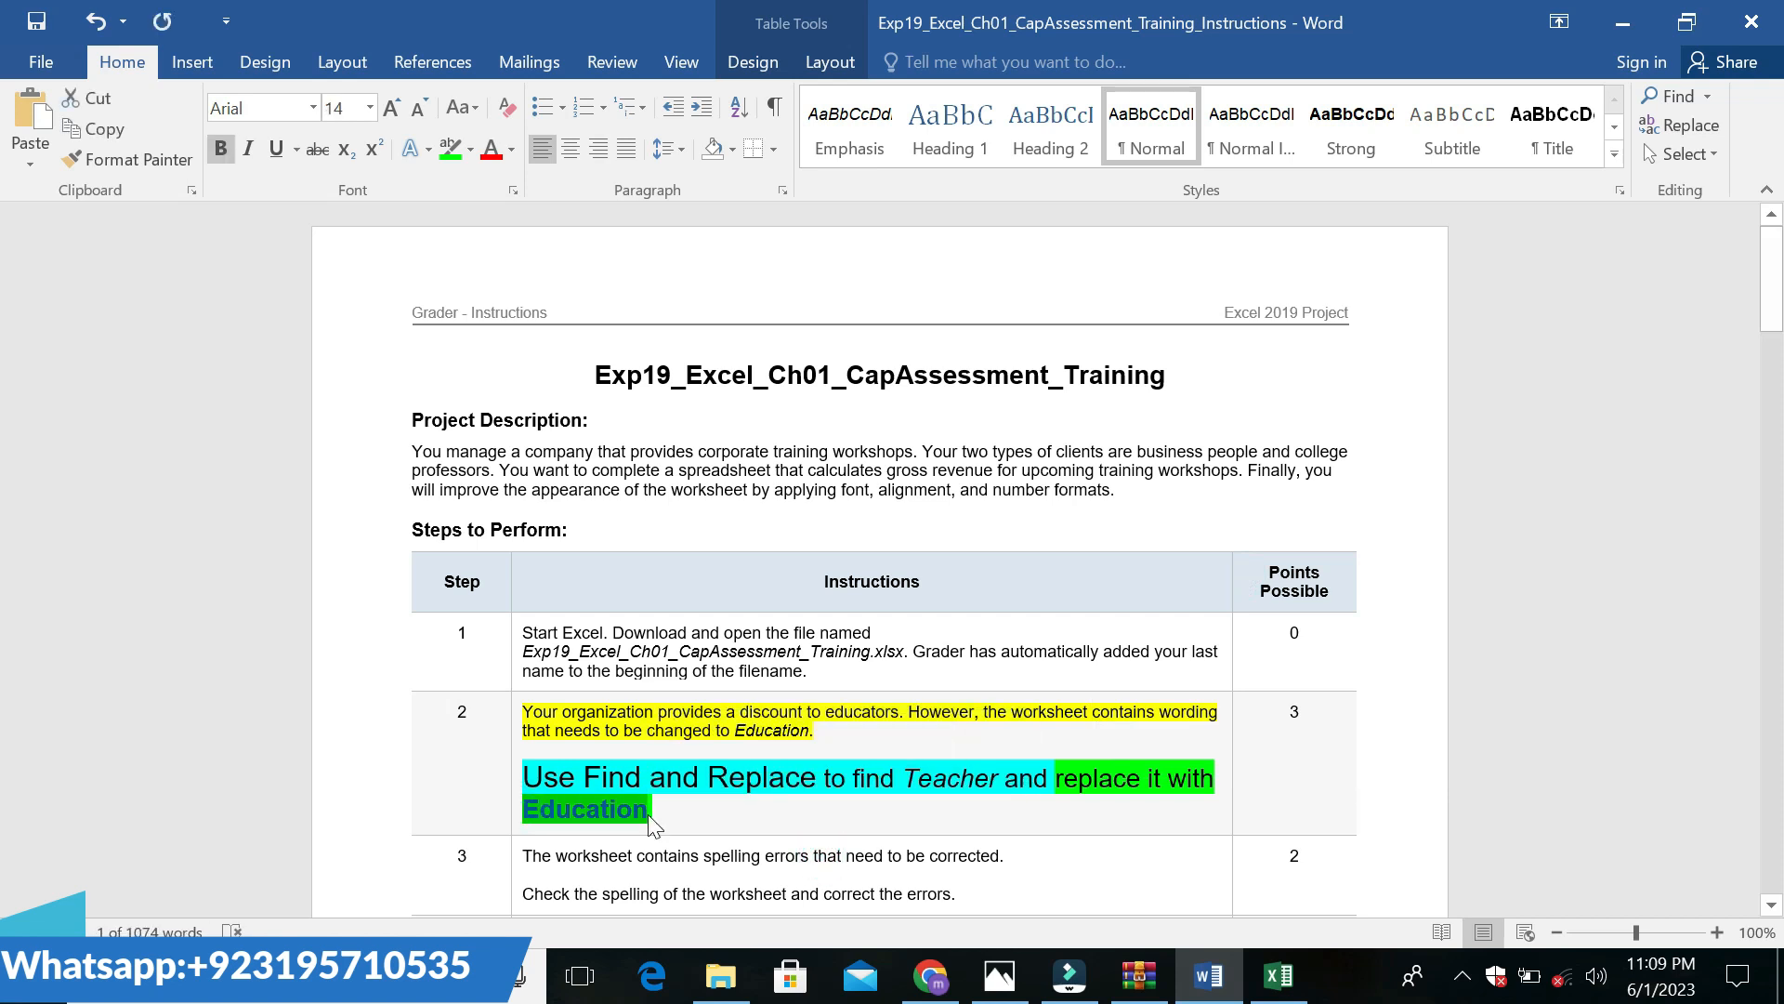
{"action": "left_click", "coordinate": [1279, 975]}
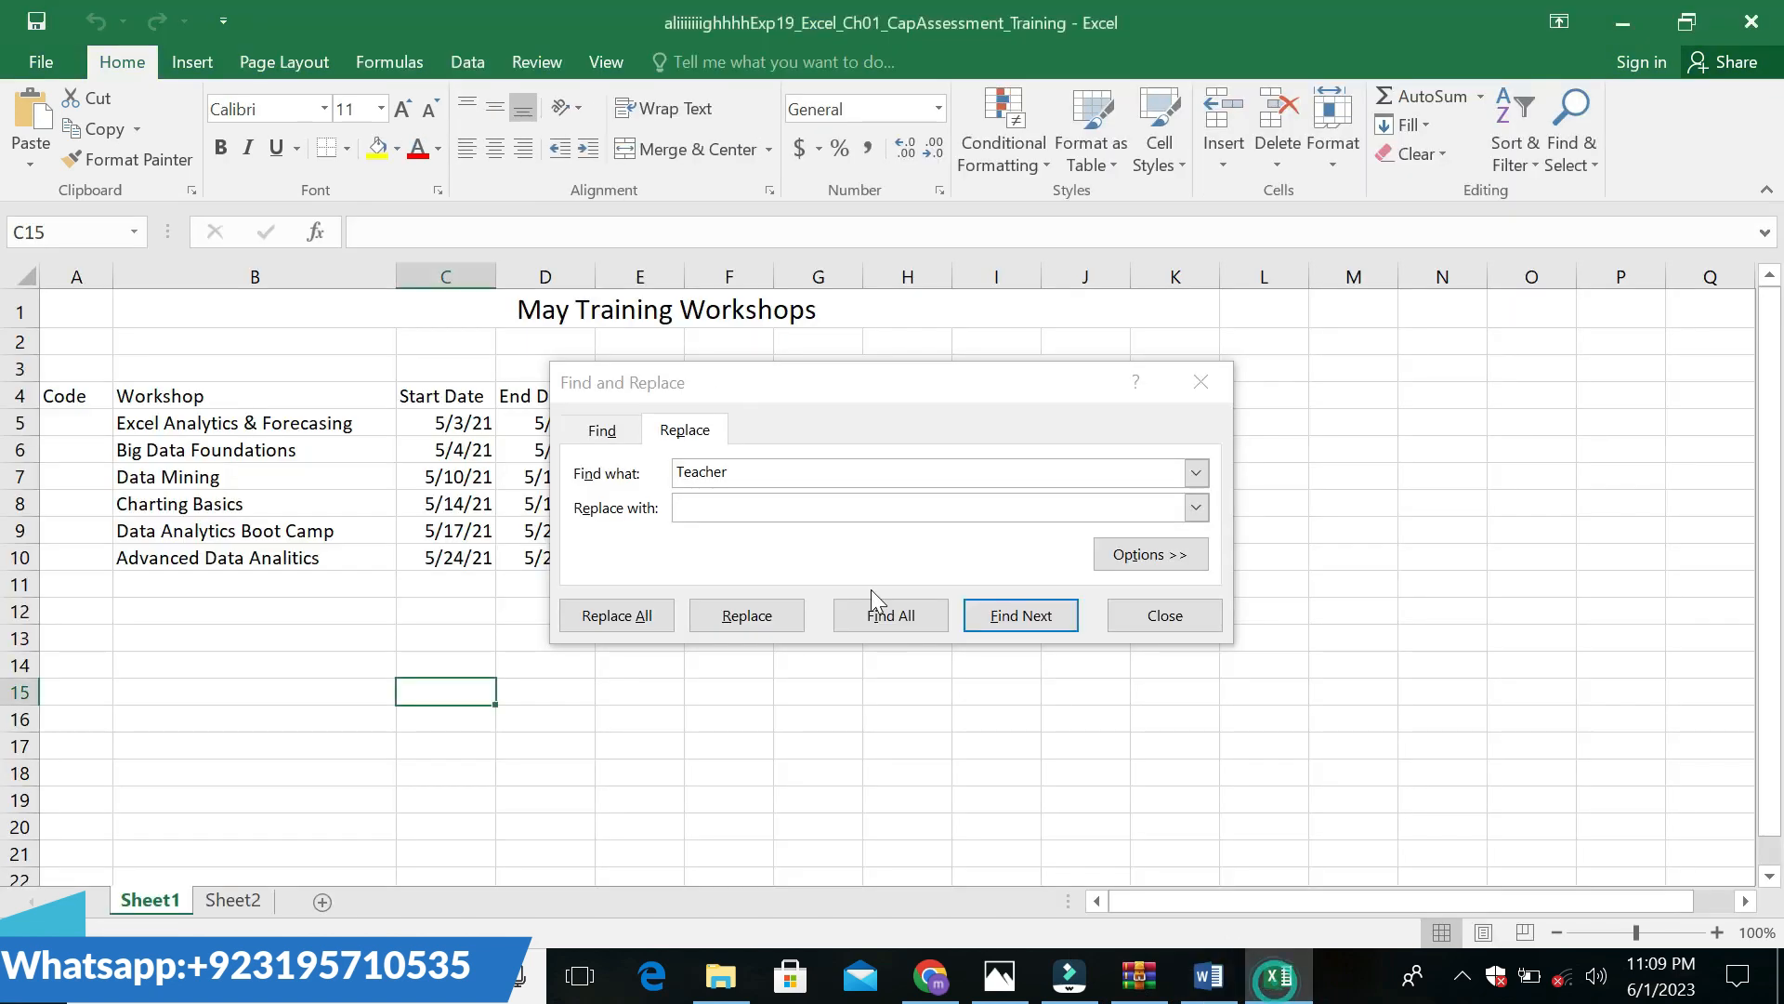
{"action": "left_click", "coordinate": [736, 501]}
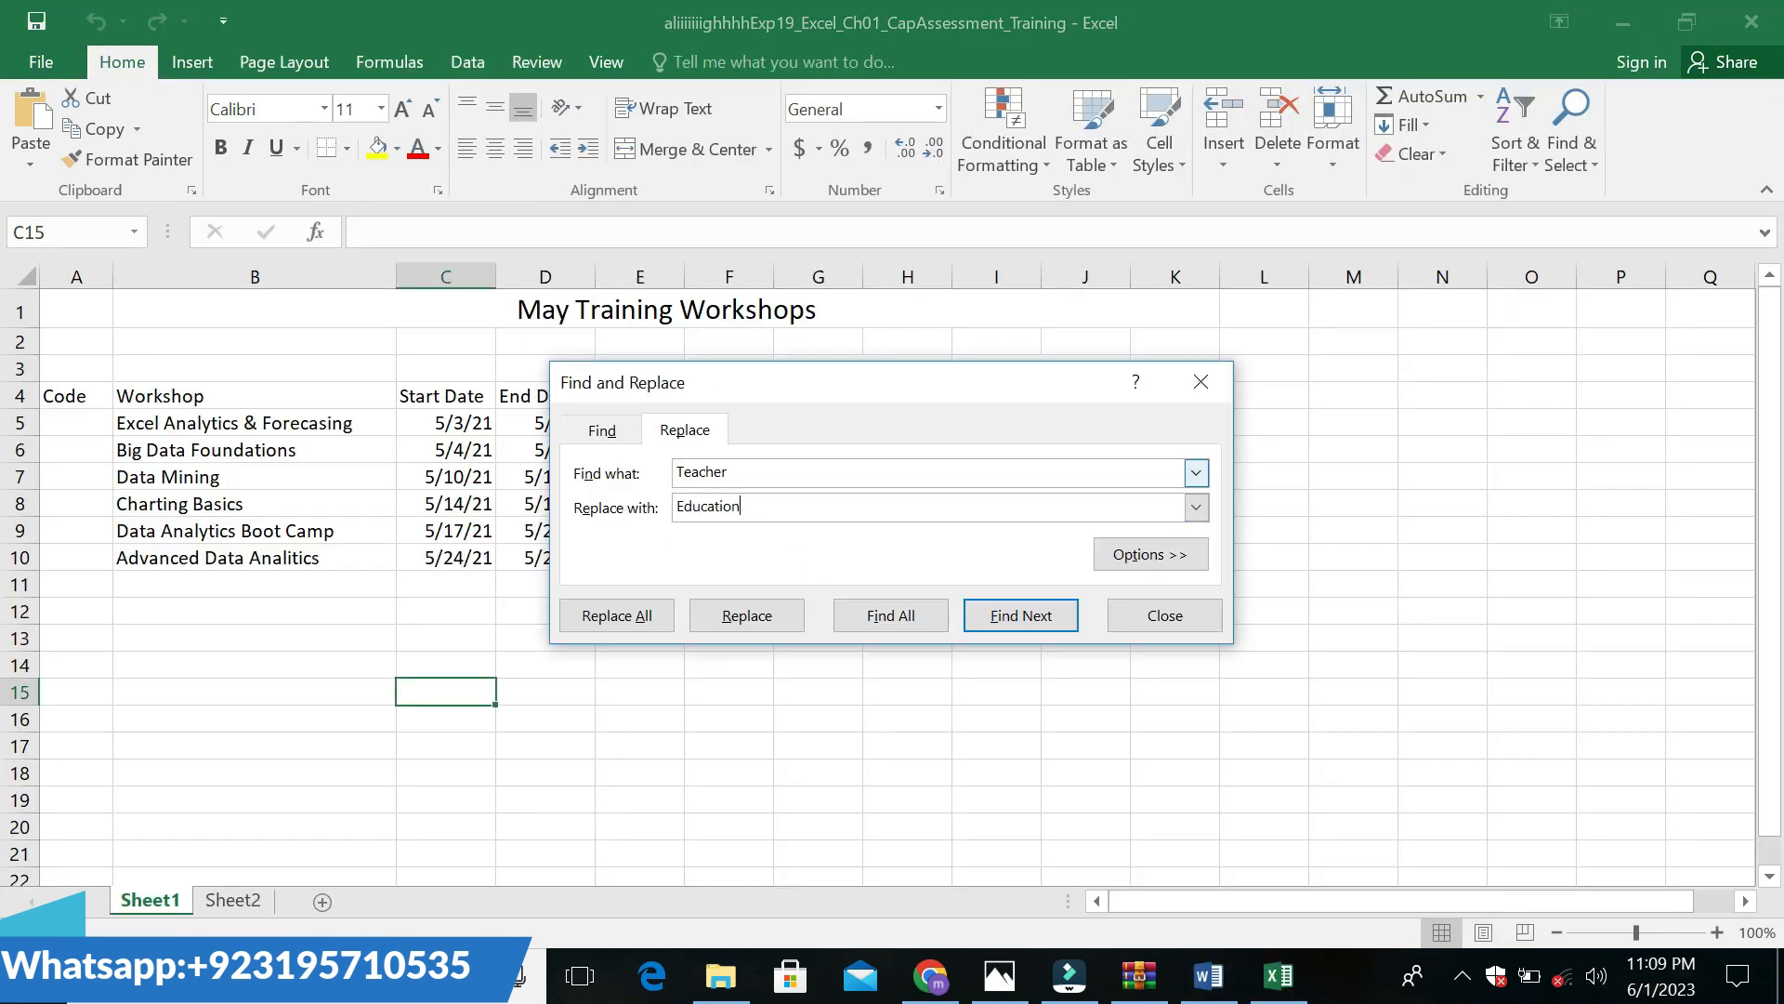
{"action": "left_click", "coordinate": [643, 618]}
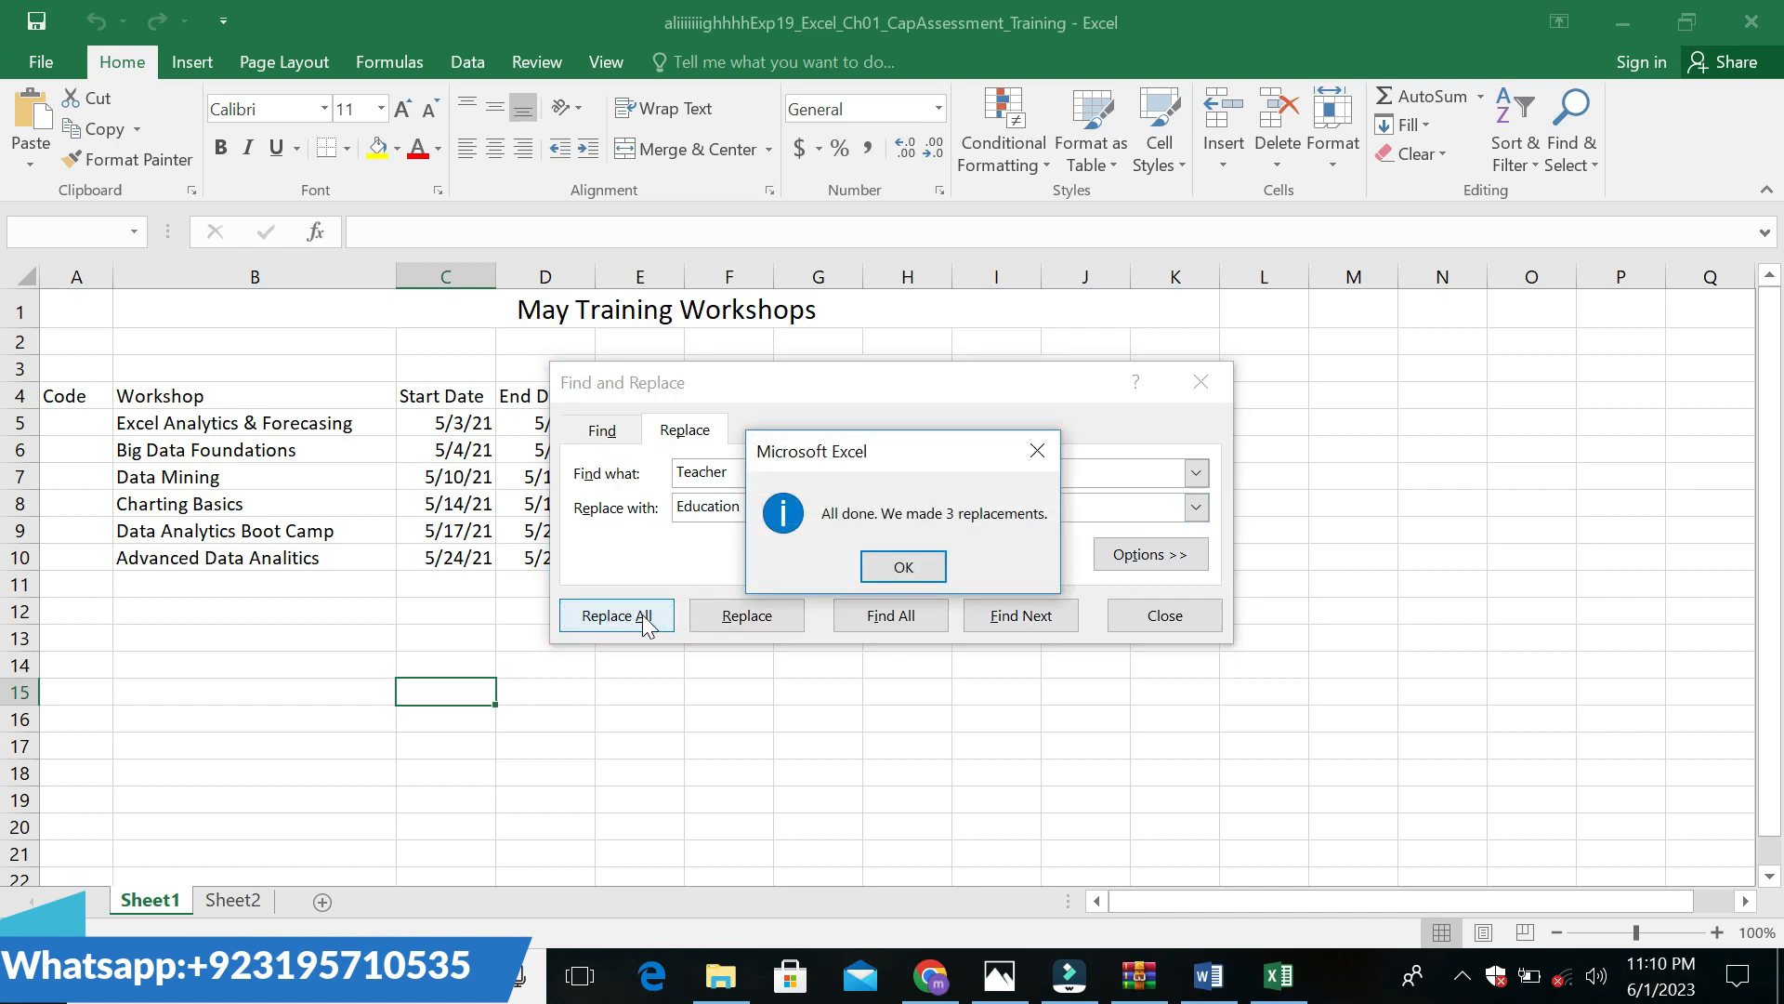
{"action": "left_click", "coordinate": [911, 562]}
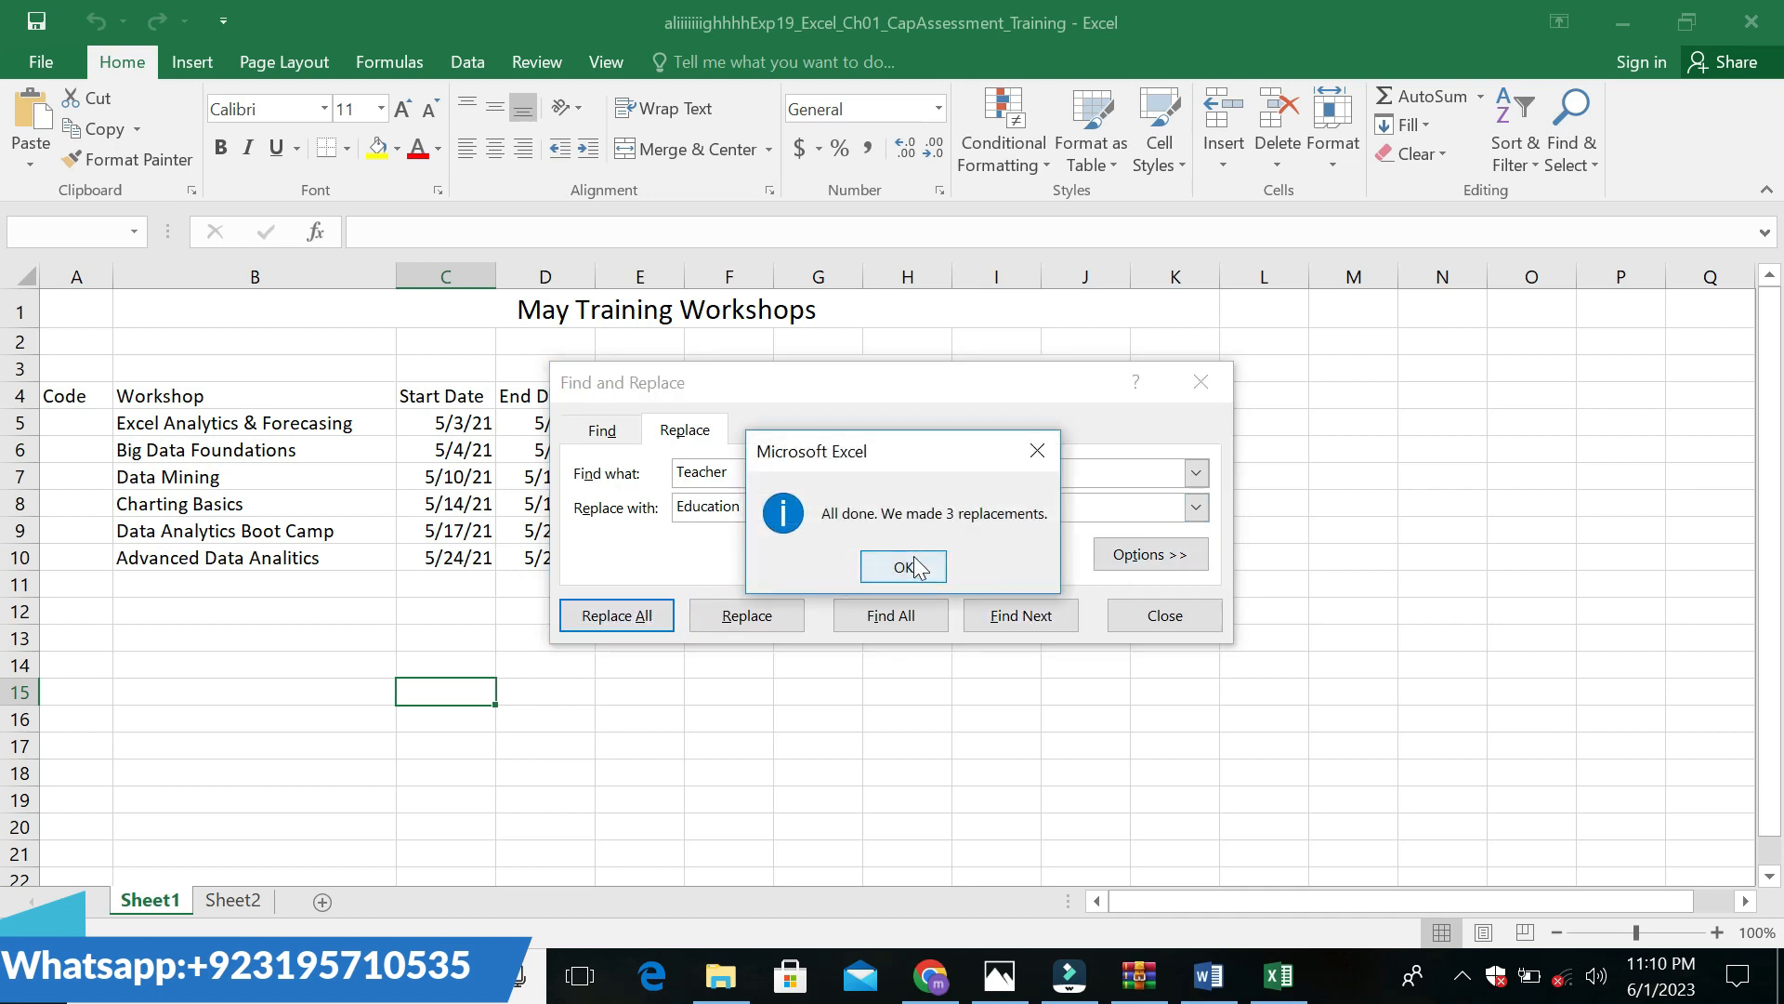
{"action": "left_click", "coordinate": [1200, 371]}
{"action": "left_click", "coordinate": [920, 740]}
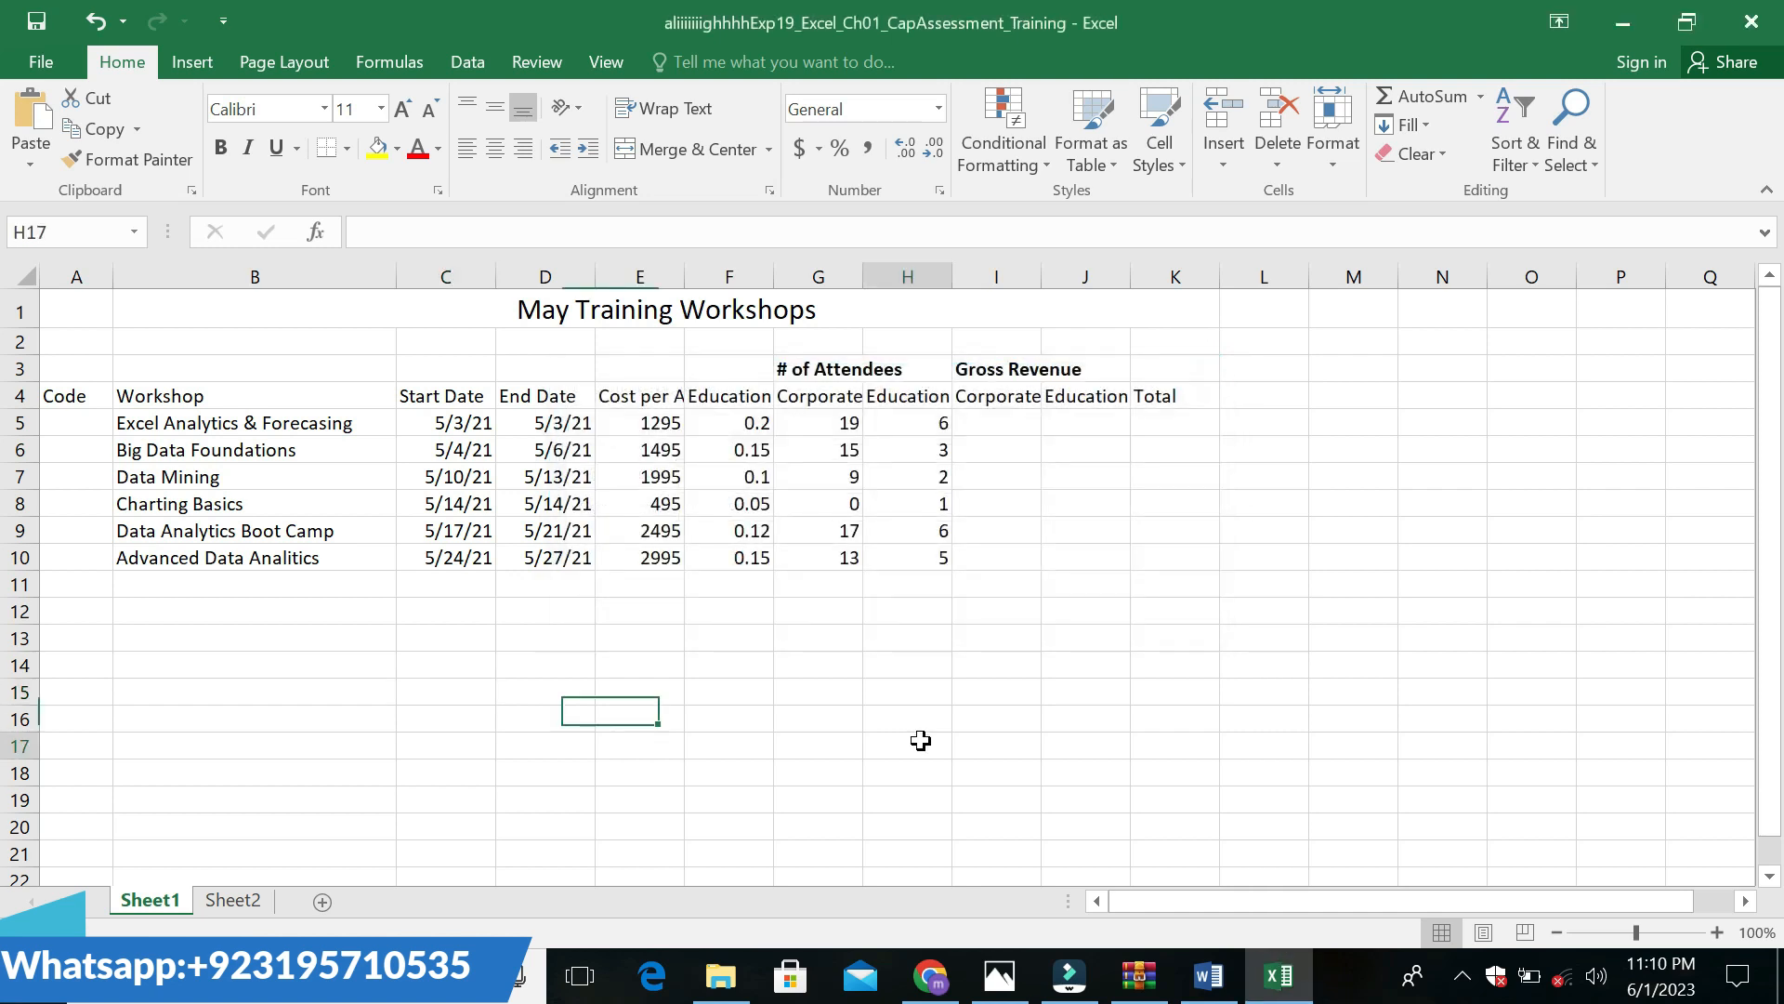
Return to the Word instructions and undo all font size and highlight changes in step 2
{"action": "left_click", "coordinate": [1208, 975]}
{"action": "key", "text": "ctrl+z"}
{"action": "key", "text": "ctrl+z"}
{"action": "key", "text": "ctrl+z"}
{"action": "key", "text": "ctrl+z"}
{"action": "key", "text": "ctrl+z"}
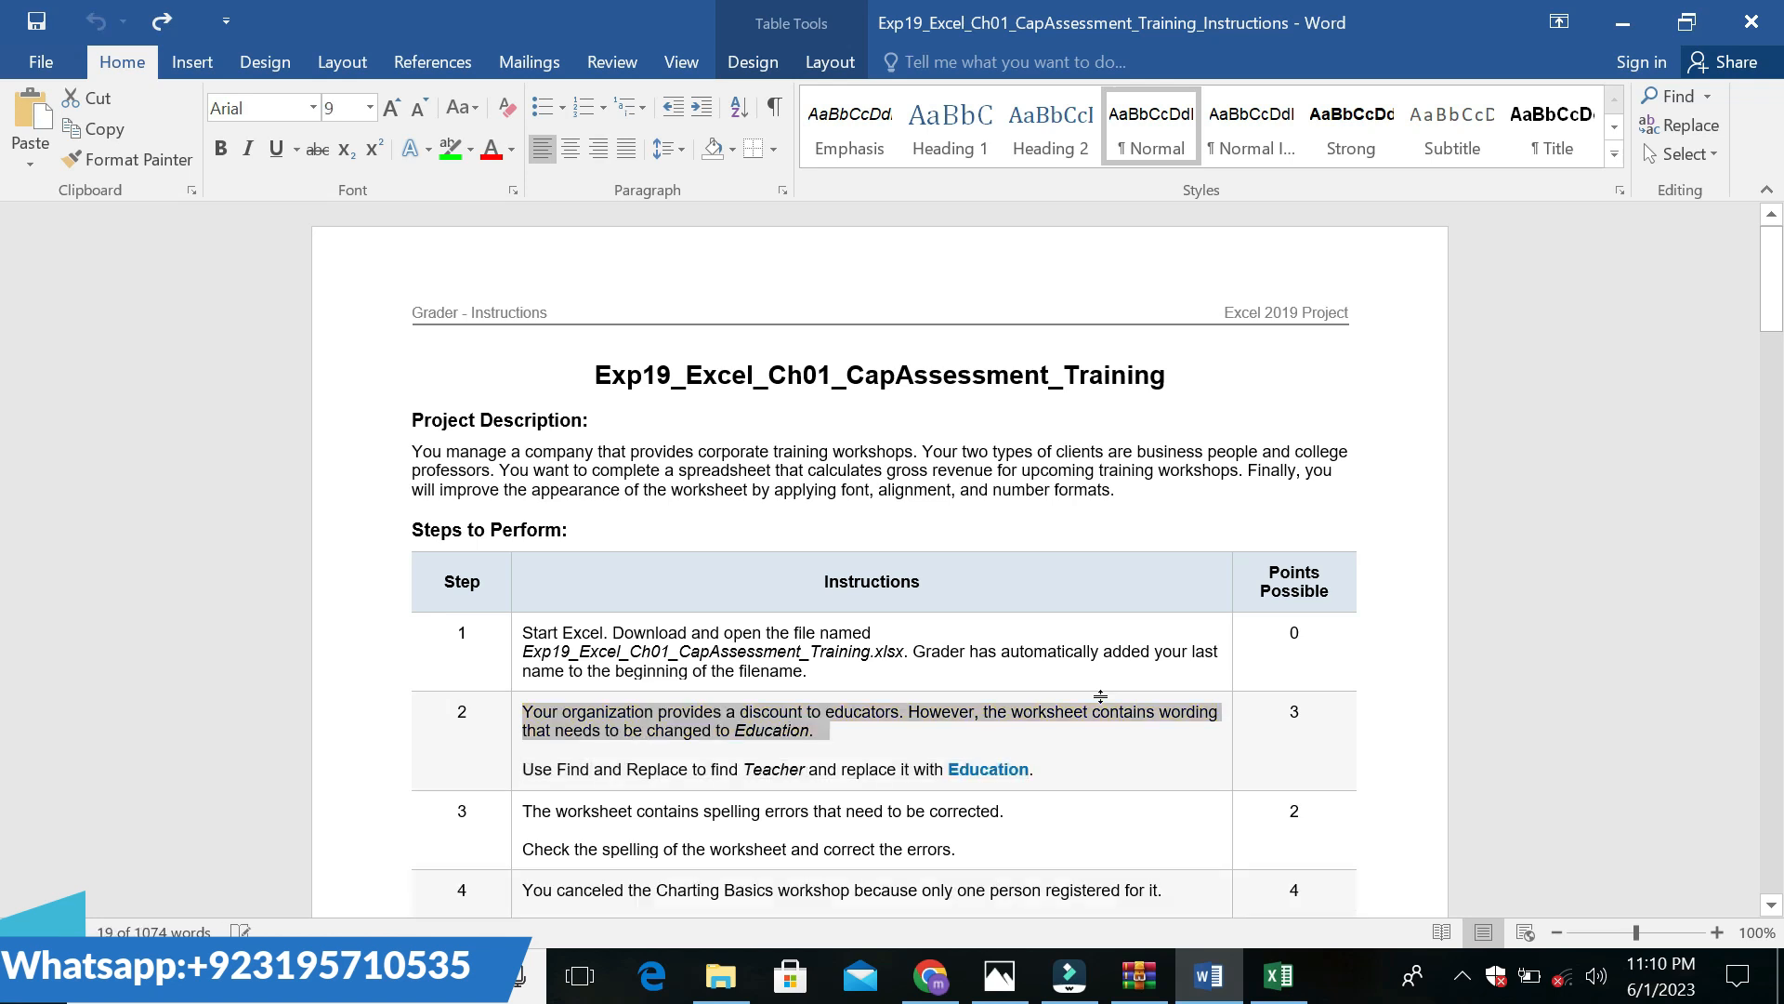
{"action": "left_click", "coordinate": [1120, 739]}
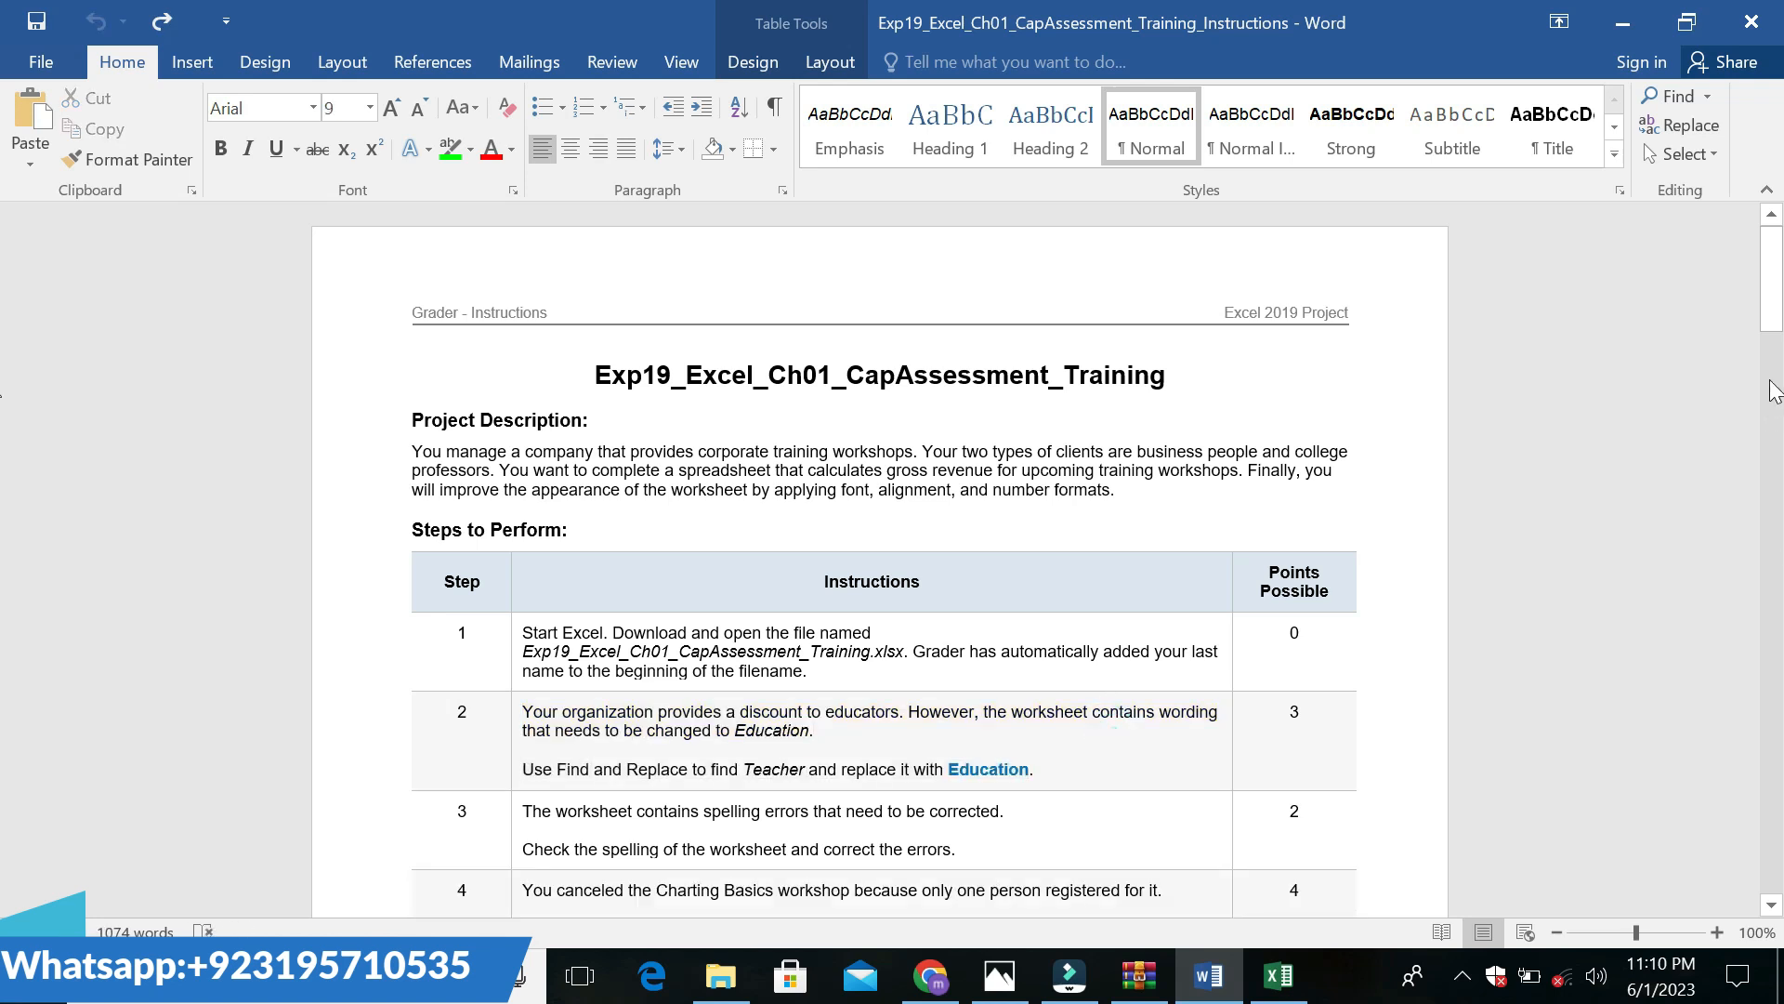
Highlight the sentence "The worksheet contains spelling errors that need to be corrected" in step 3 in yellow
{"action": "left_click_drag", "start_coordinate": [1771, 330], "coordinate": [1770, 344]}
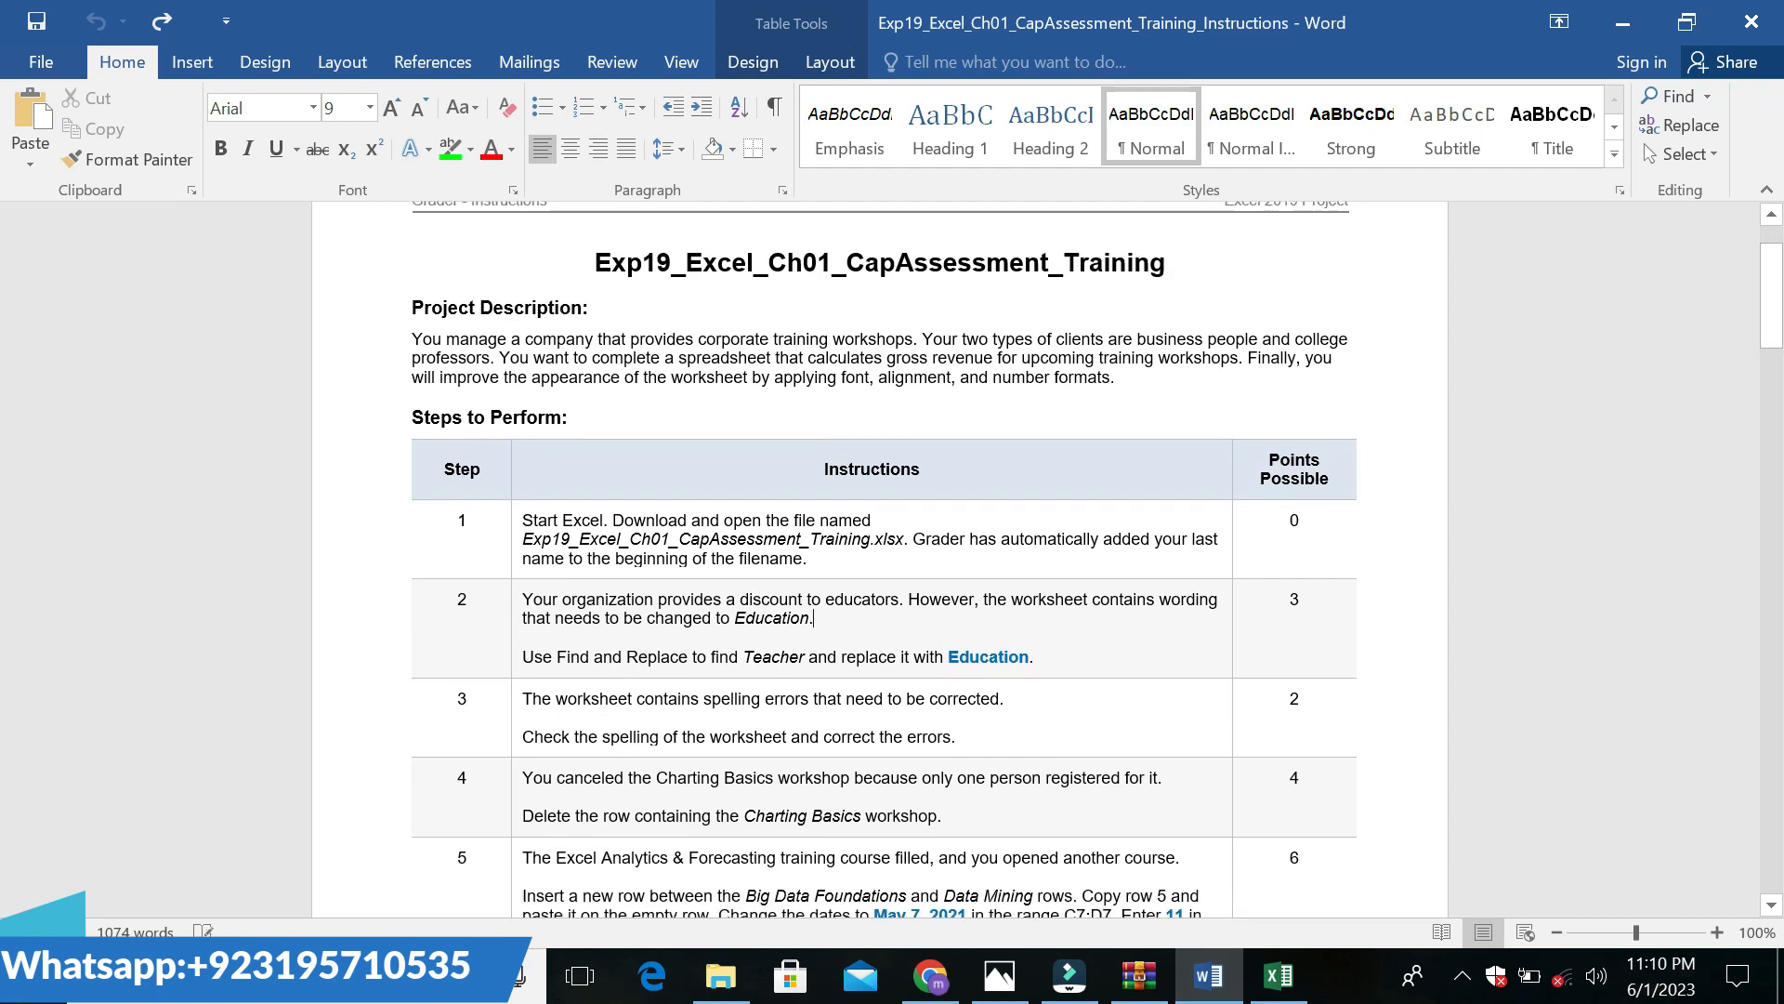
{"action": "left_click_drag", "start_coordinate": [523, 698], "coordinate": [1000, 699]}
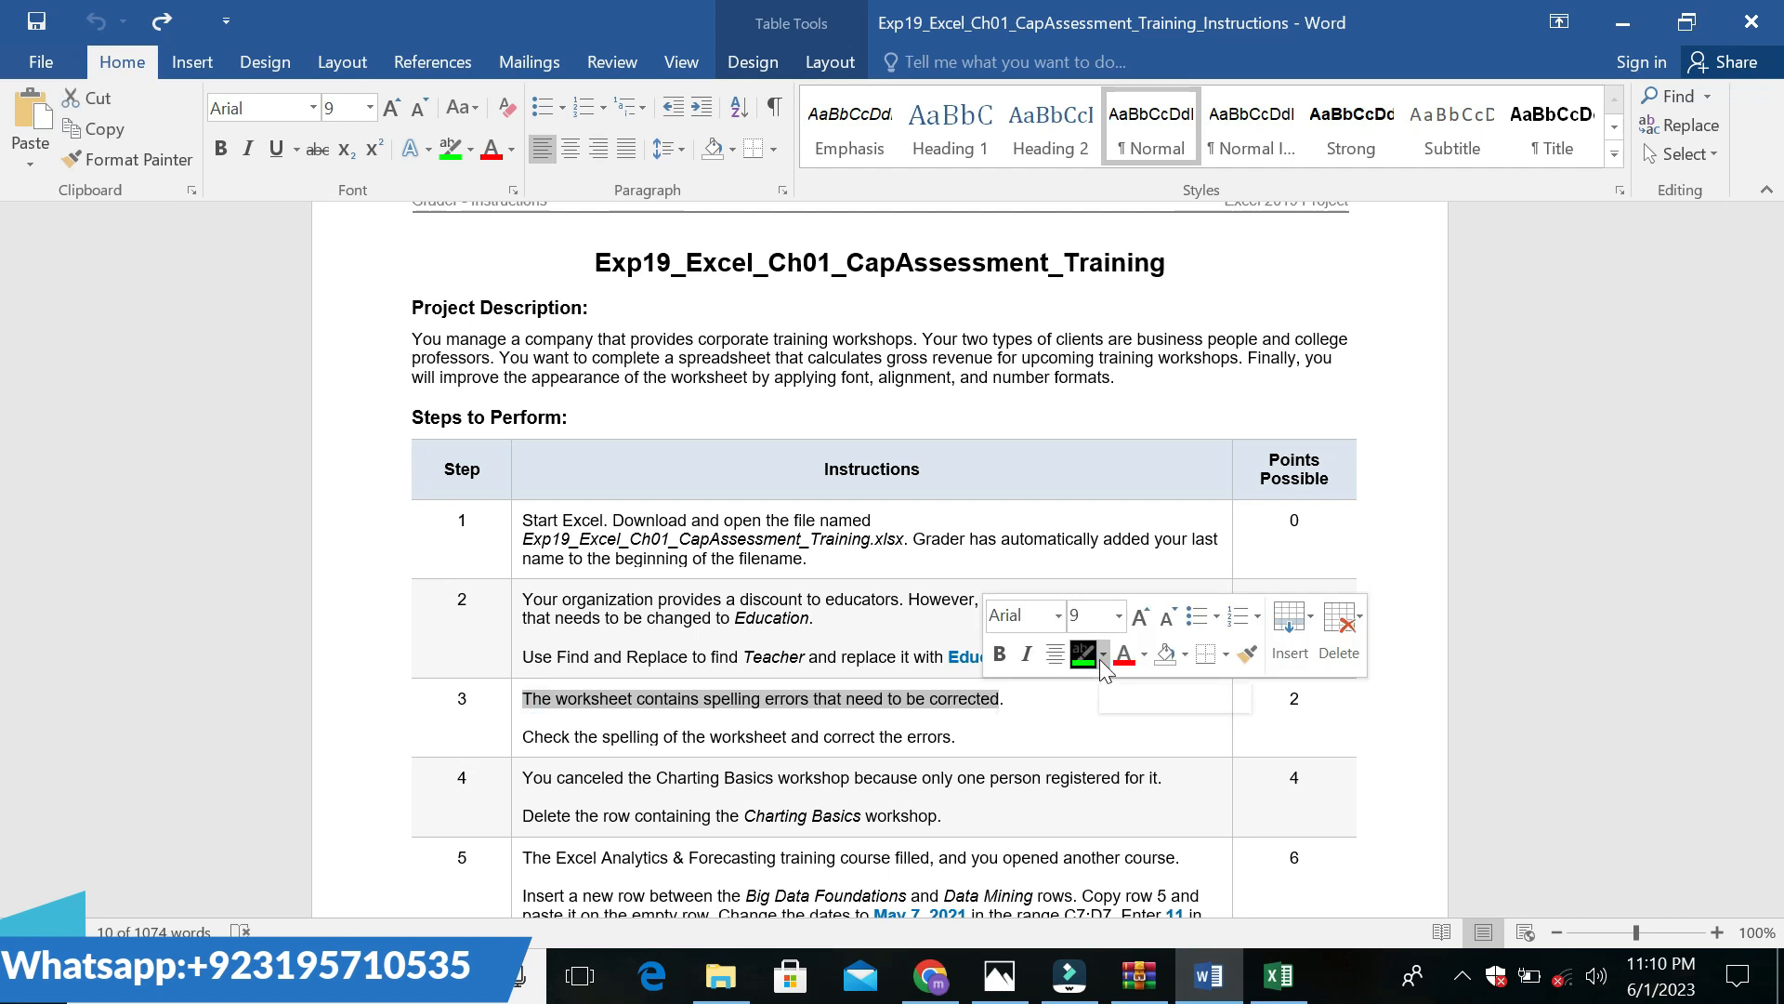
{"action": "left_click", "coordinate": [1103, 655]}
{"action": "left_click", "coordinate": [1083, 681]}
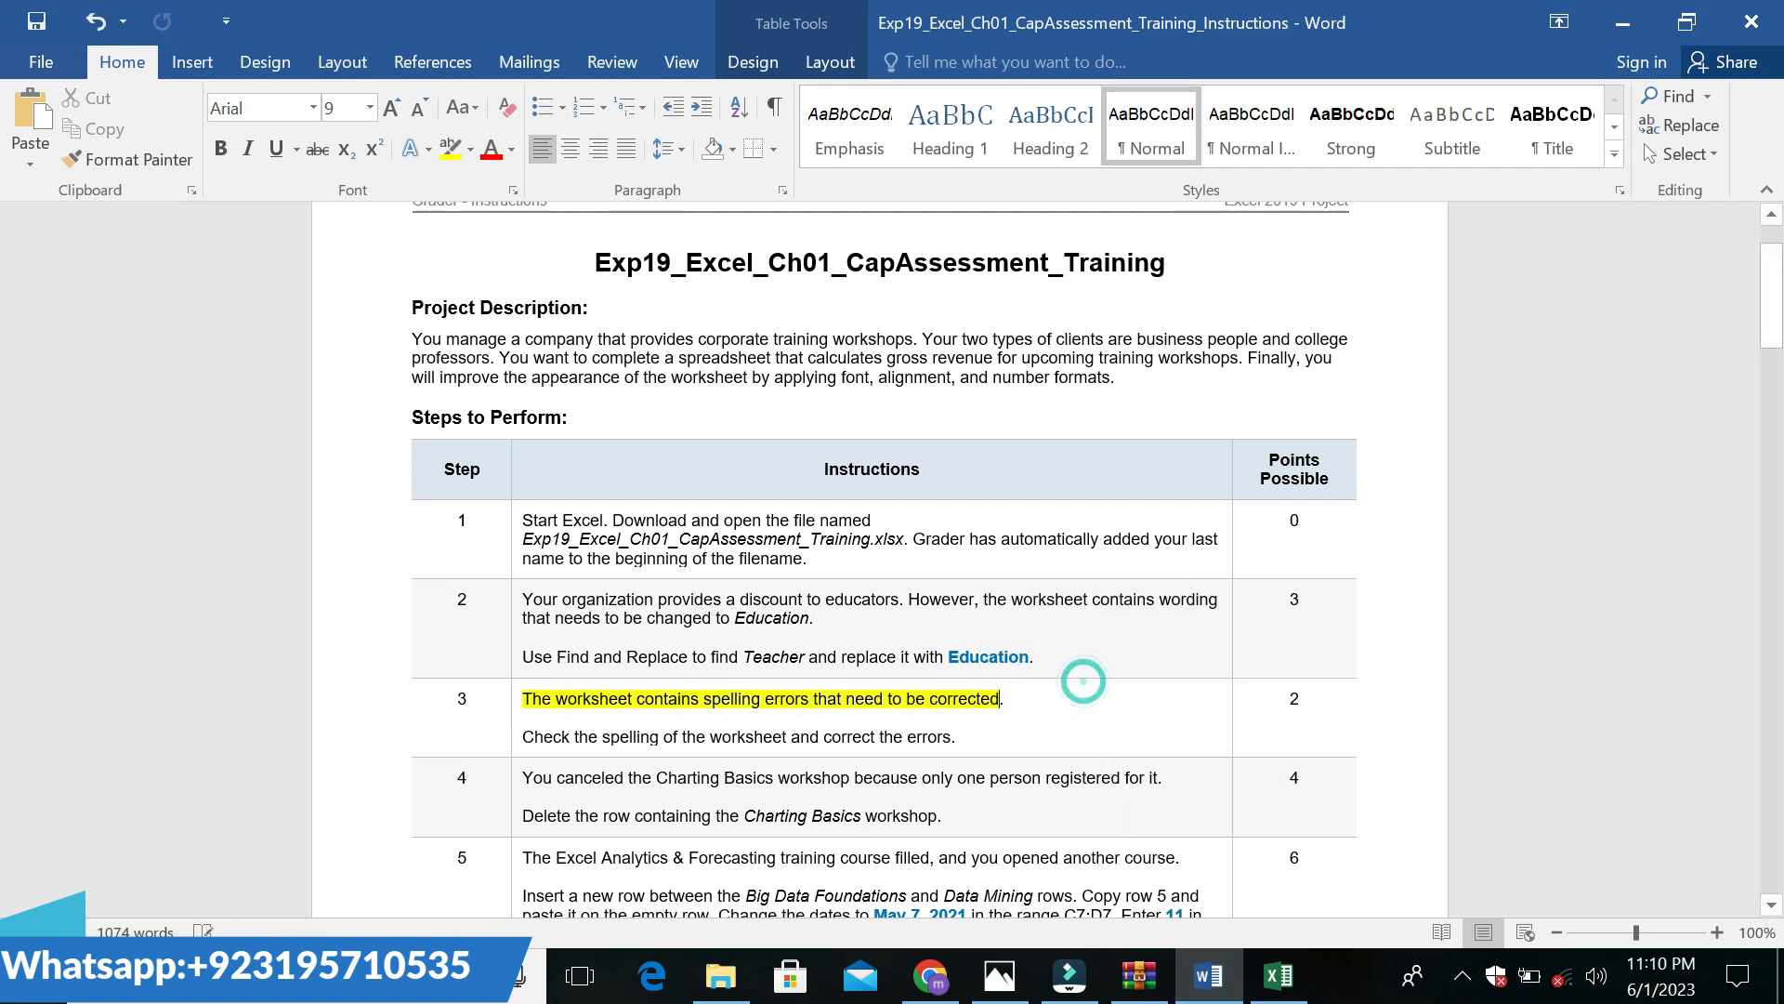
Set the sentence "Check the spelling of the worksheet and correct the errors" in step 3 to 14 pt and highlight it in turquoise
{"action": "left_click_drag", "start_coordinate": [544, 736], "coordinate": [951, 736]}
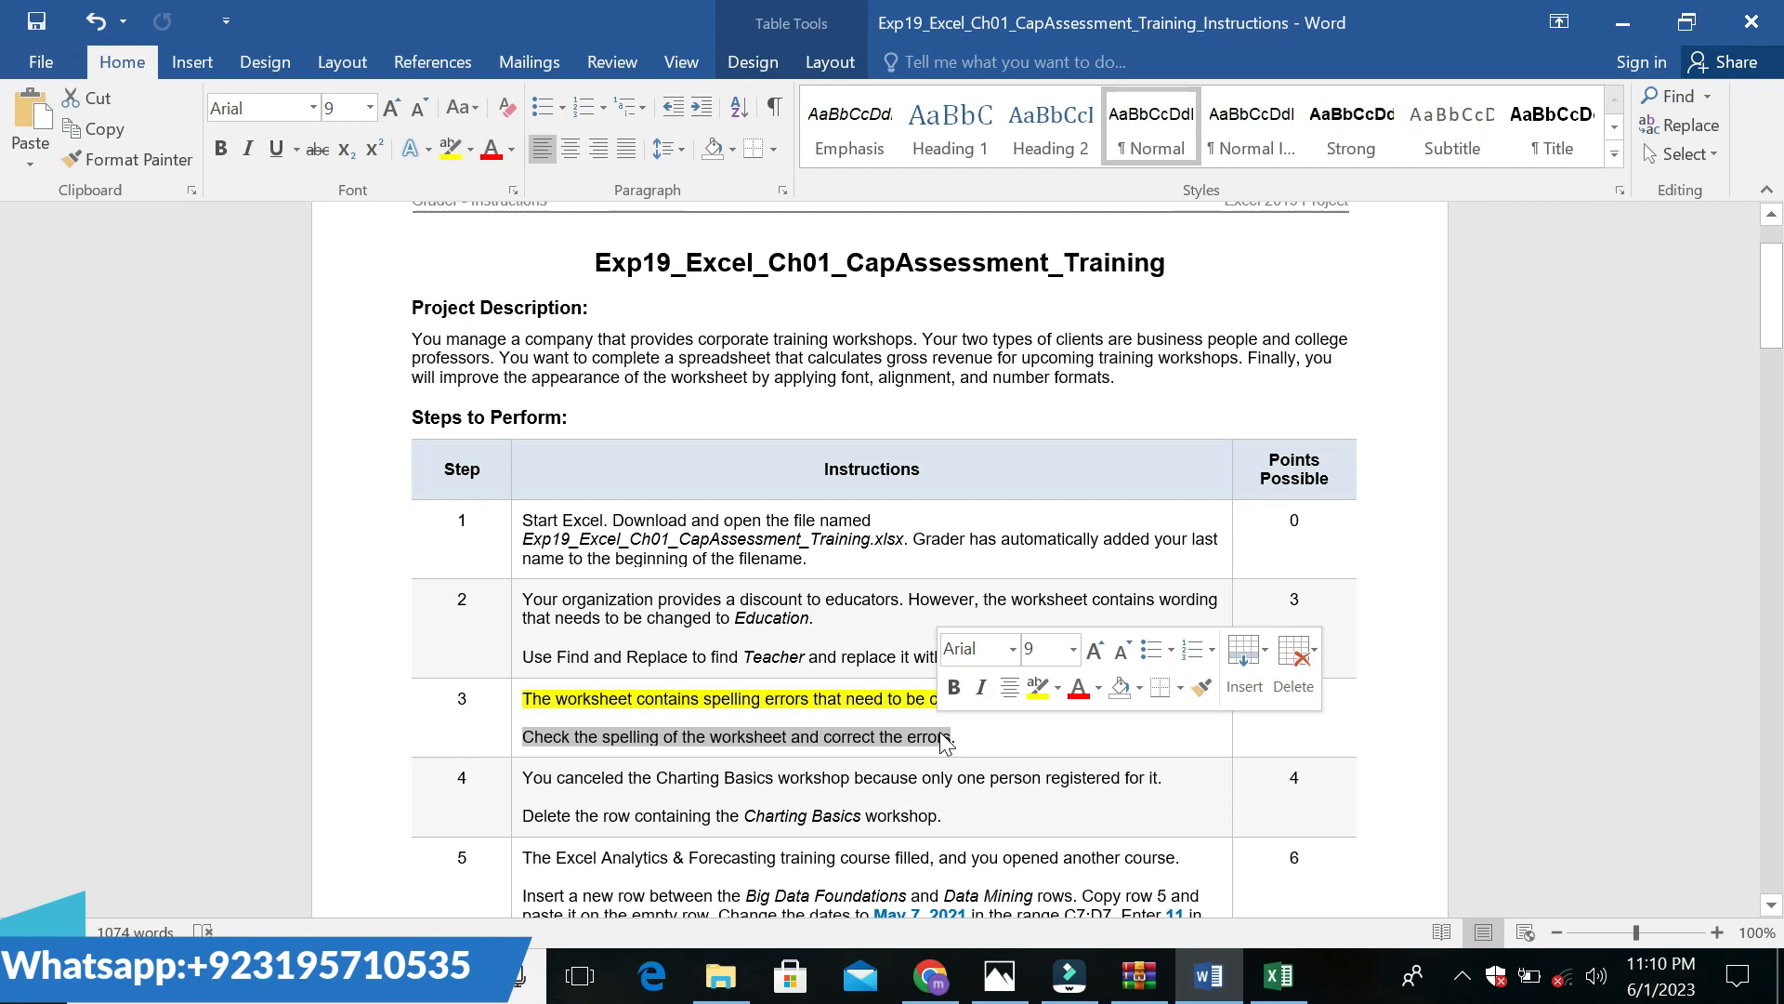
{"action": "left_click", "coordinate": [1073, 651]}
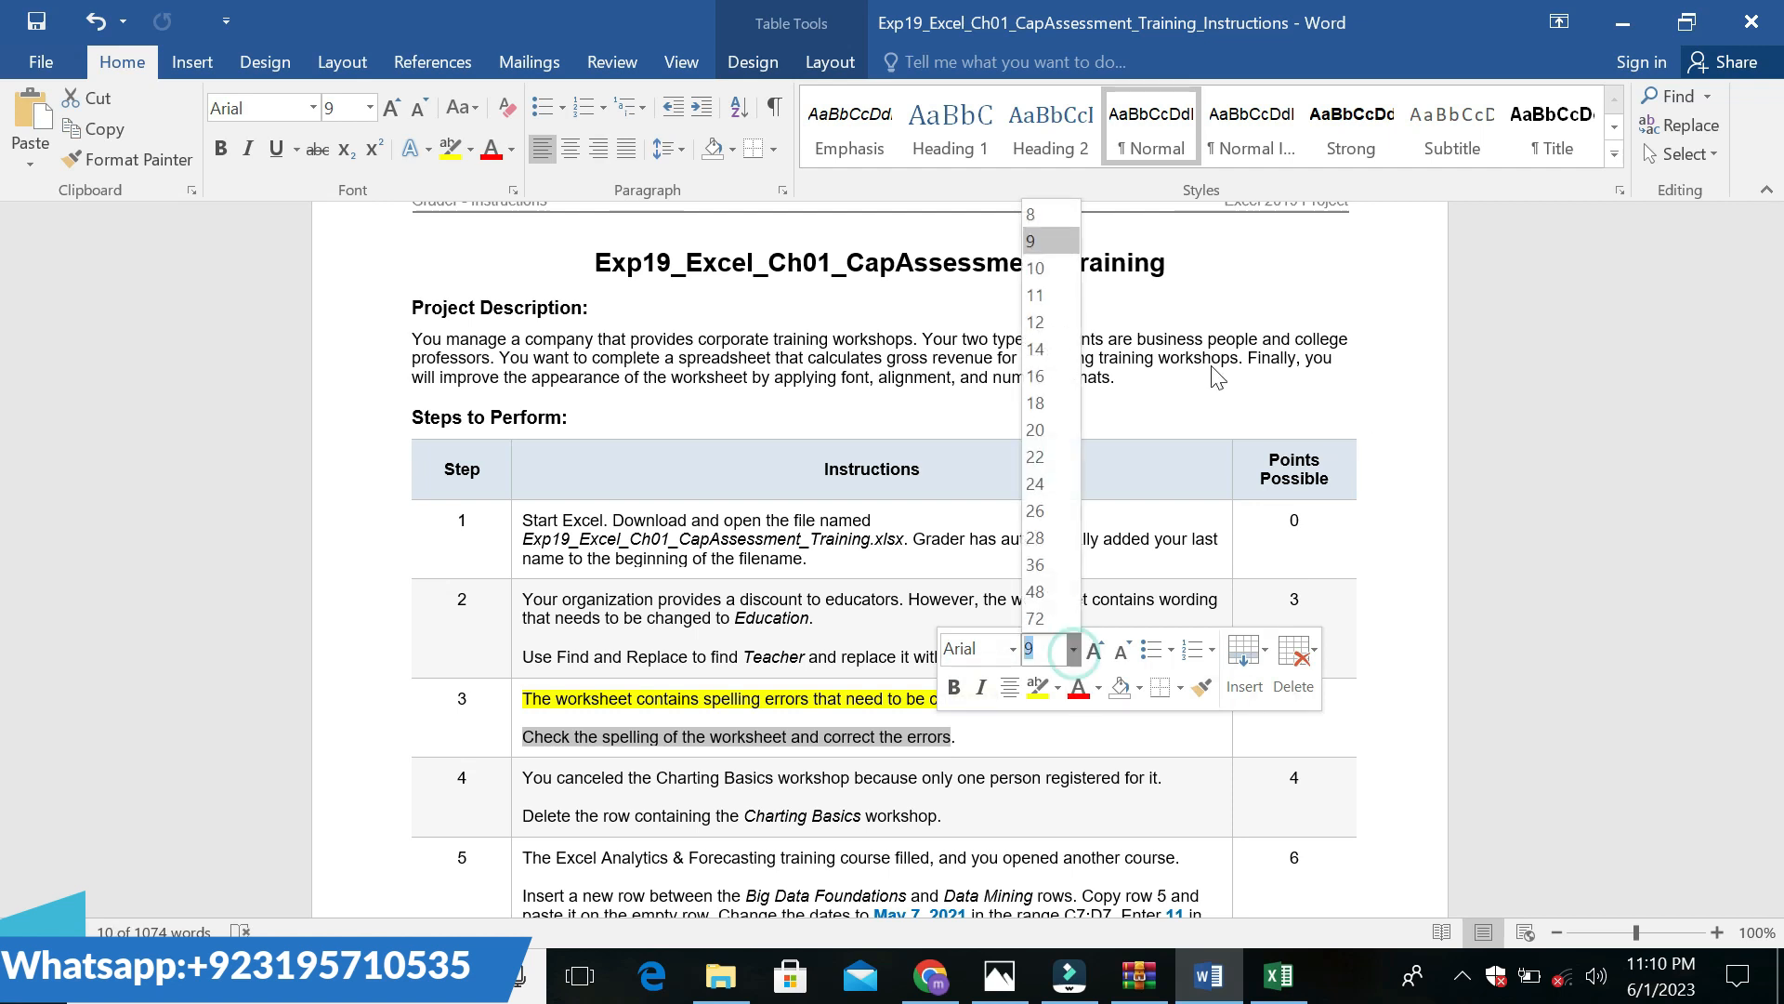
{"action": "left_click", "coordinate": [1066, 344]}
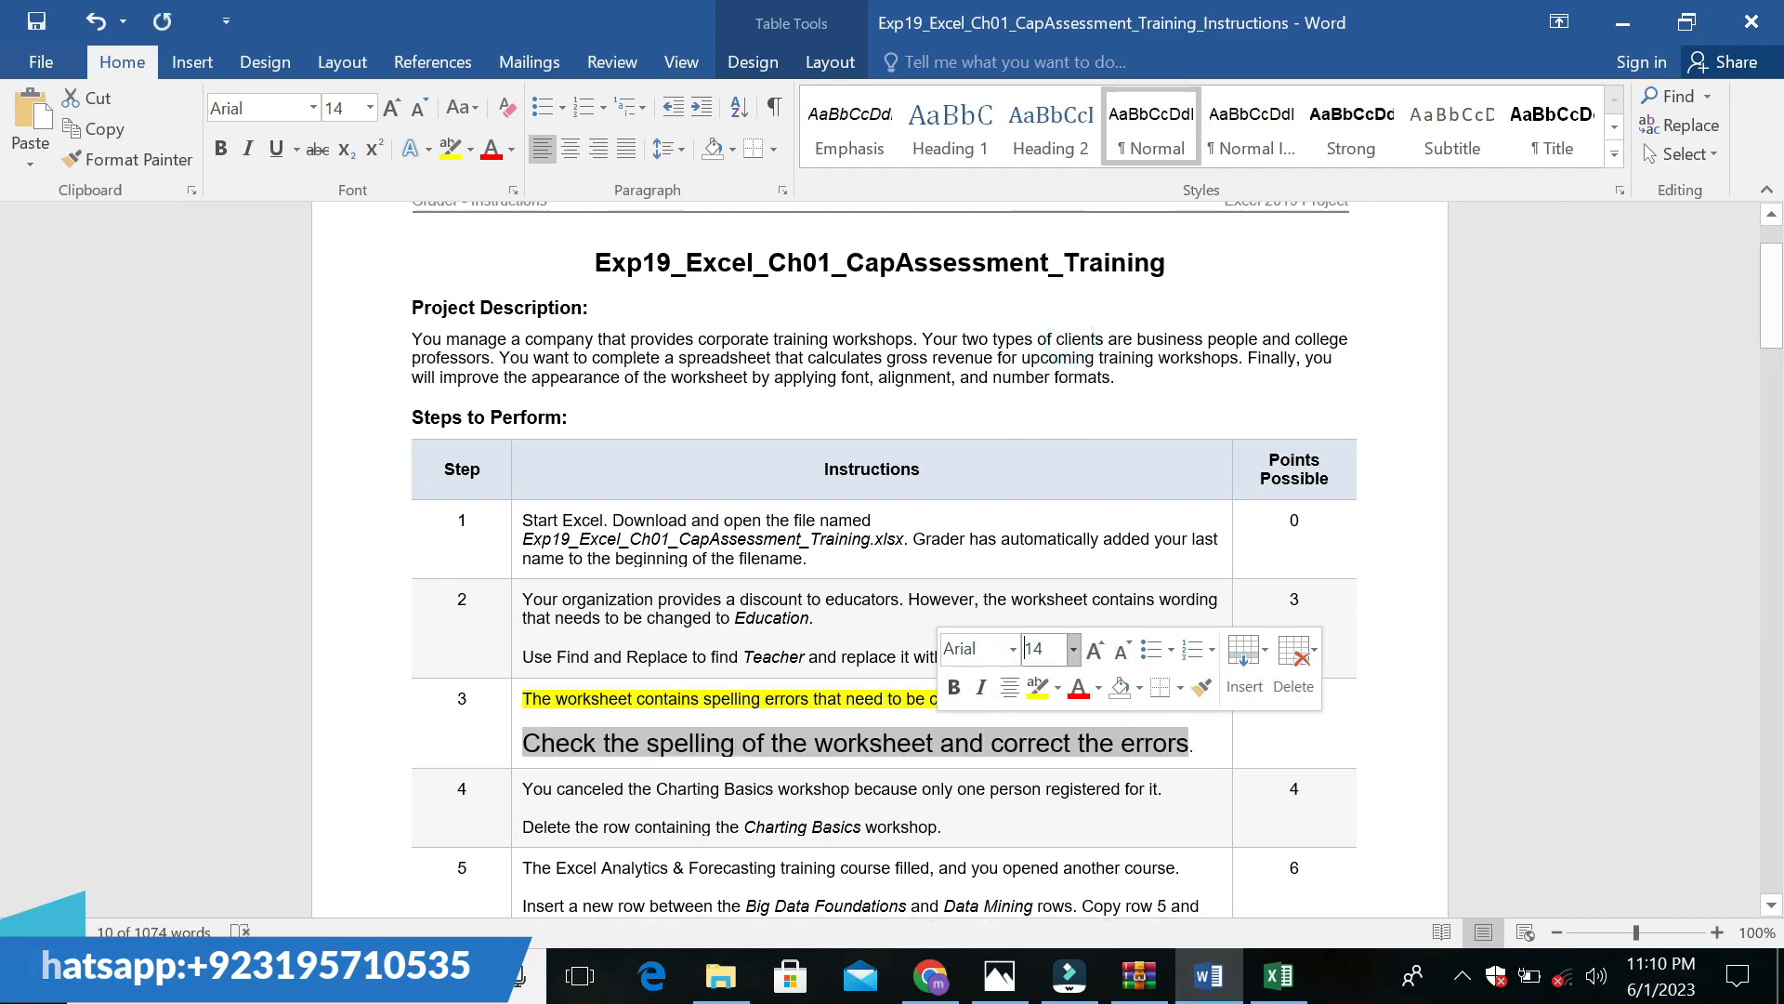
{"action": "left_click", "coordinate": [1057, 688]}
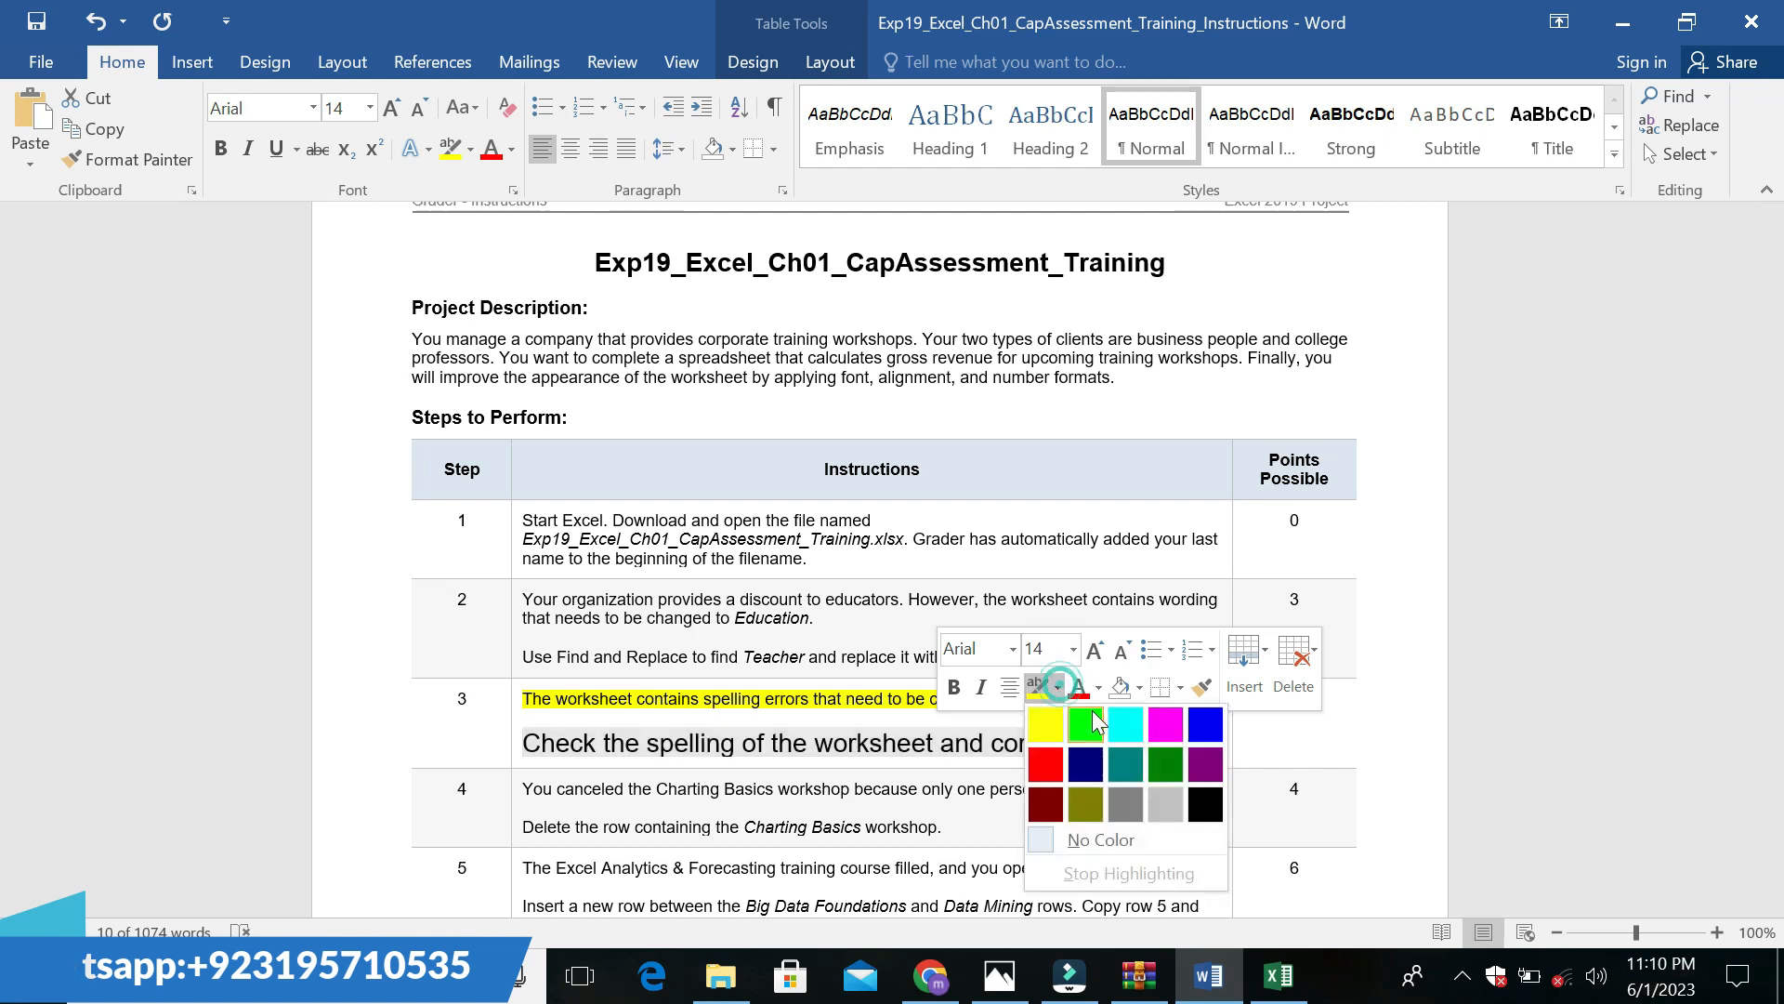
{"action": "left_click", "coordinate": [1114, 711]}
{"action": "left_click_drag", "start_coordinate": [854, 789], "coordinate": [985, 788]}
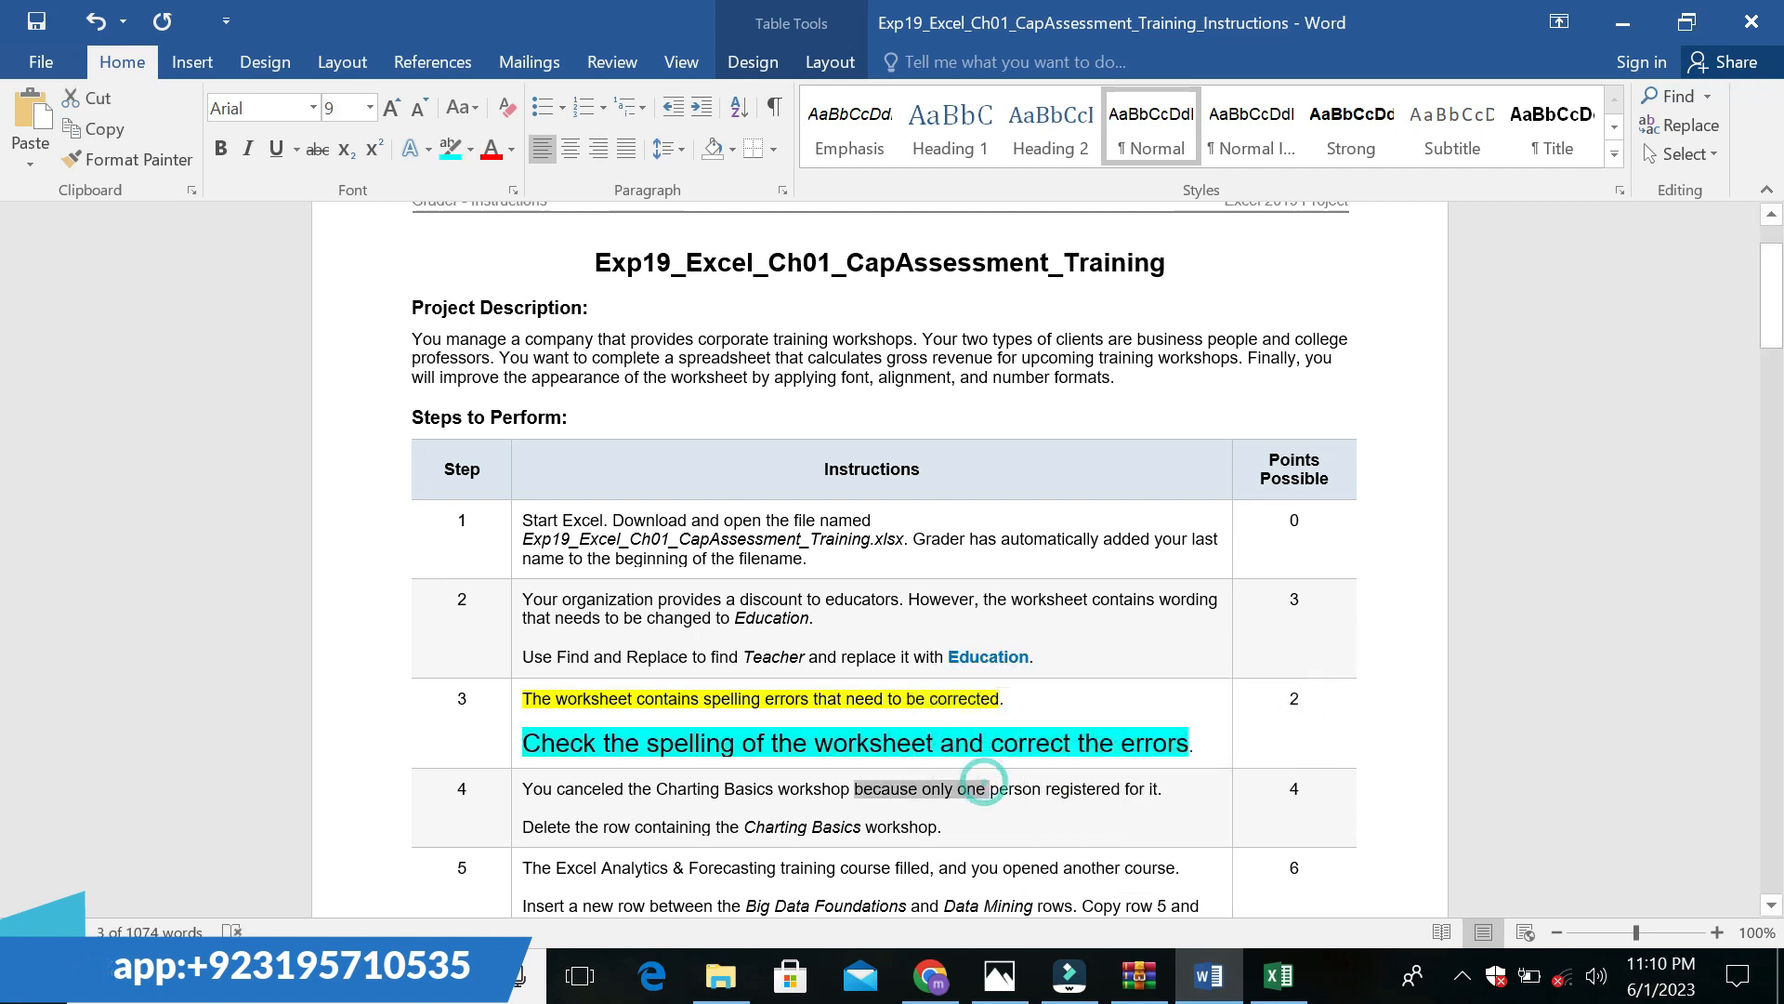
{"action": "triple_click", "coordinate": [567, 752]}
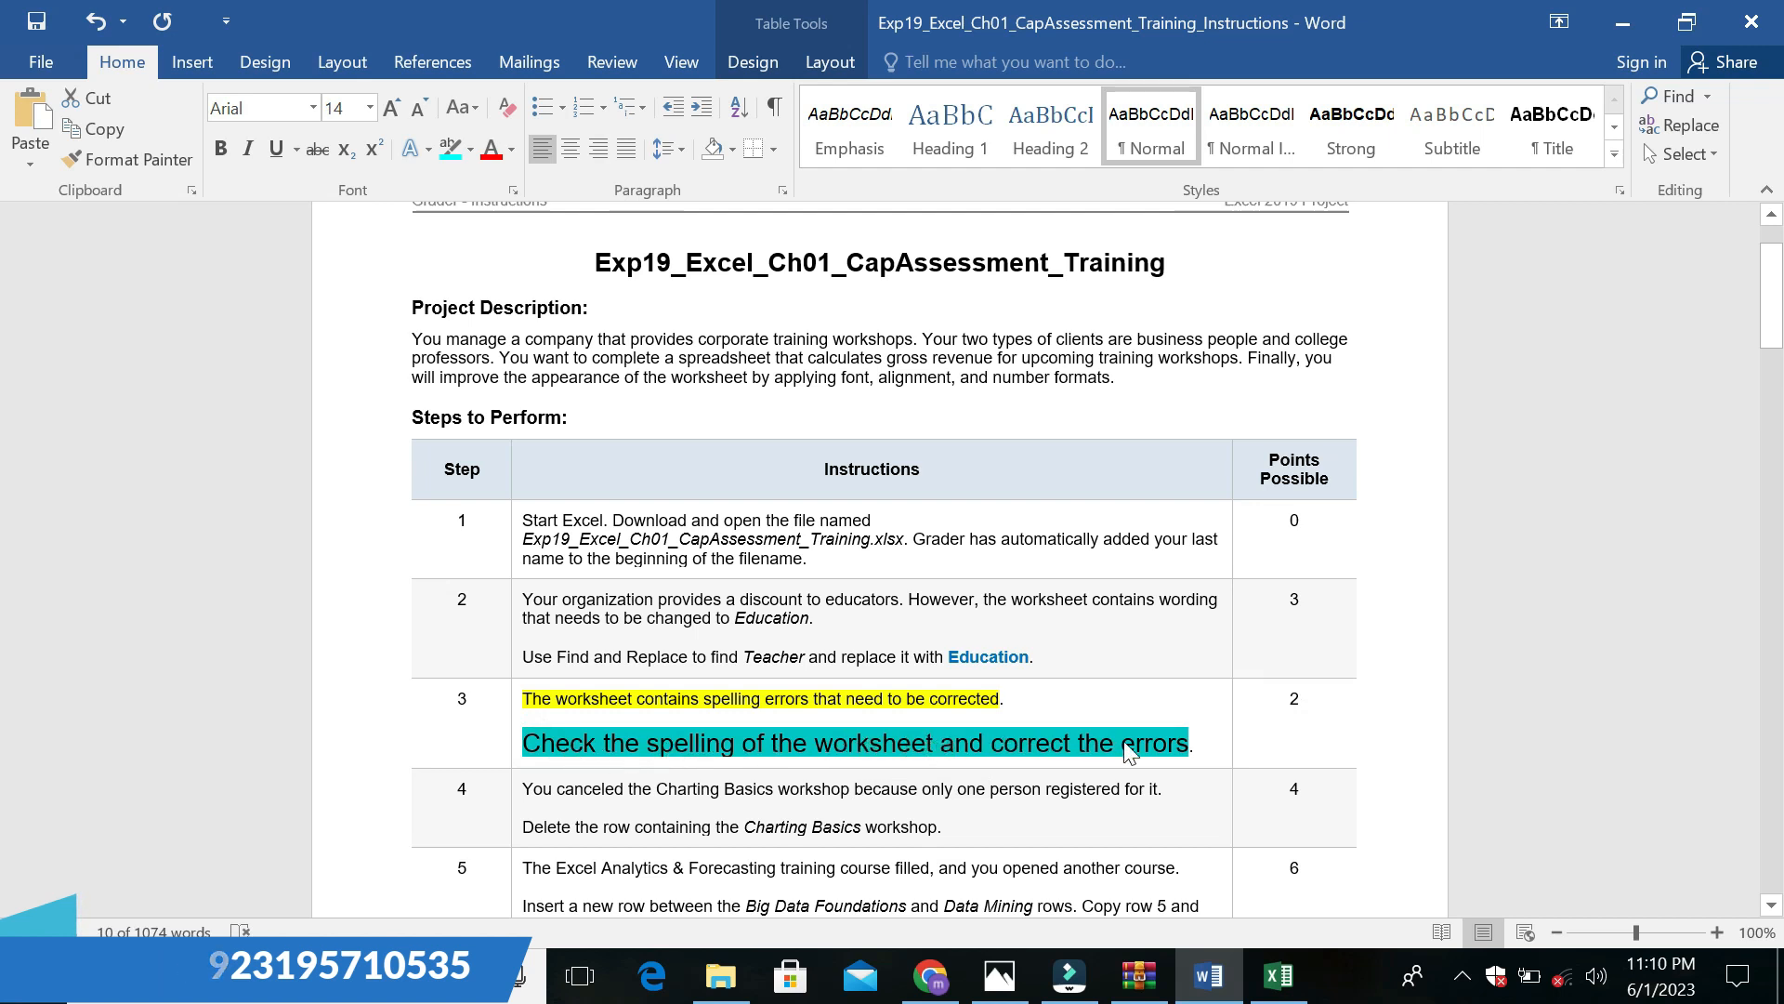
Switch to the Excel workbook and spell-check Sheet1, changing all instances of Forecasing to Forecasting and Analitics to Analytics
{"action": "left_click", "coordinate": [1279, 975]}
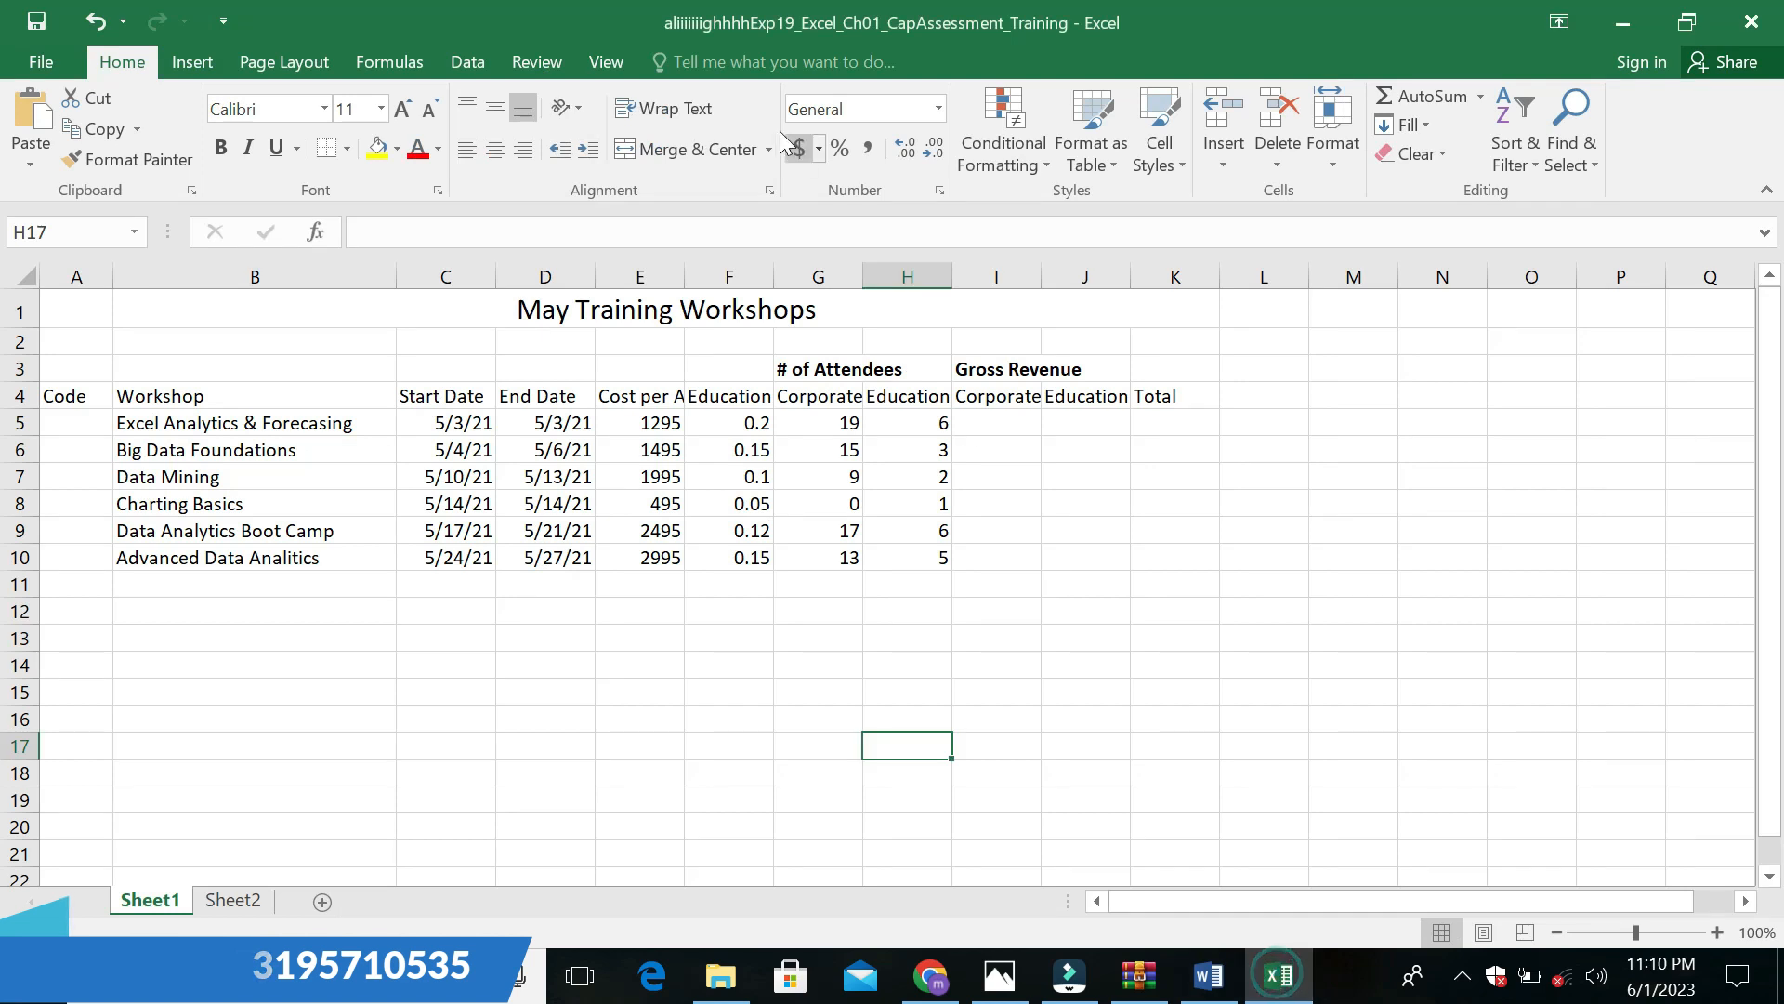
{"action": "left_click", "coordinate": [550, 59]}
{"action": "left_click", "coordinate": [33, 119]}
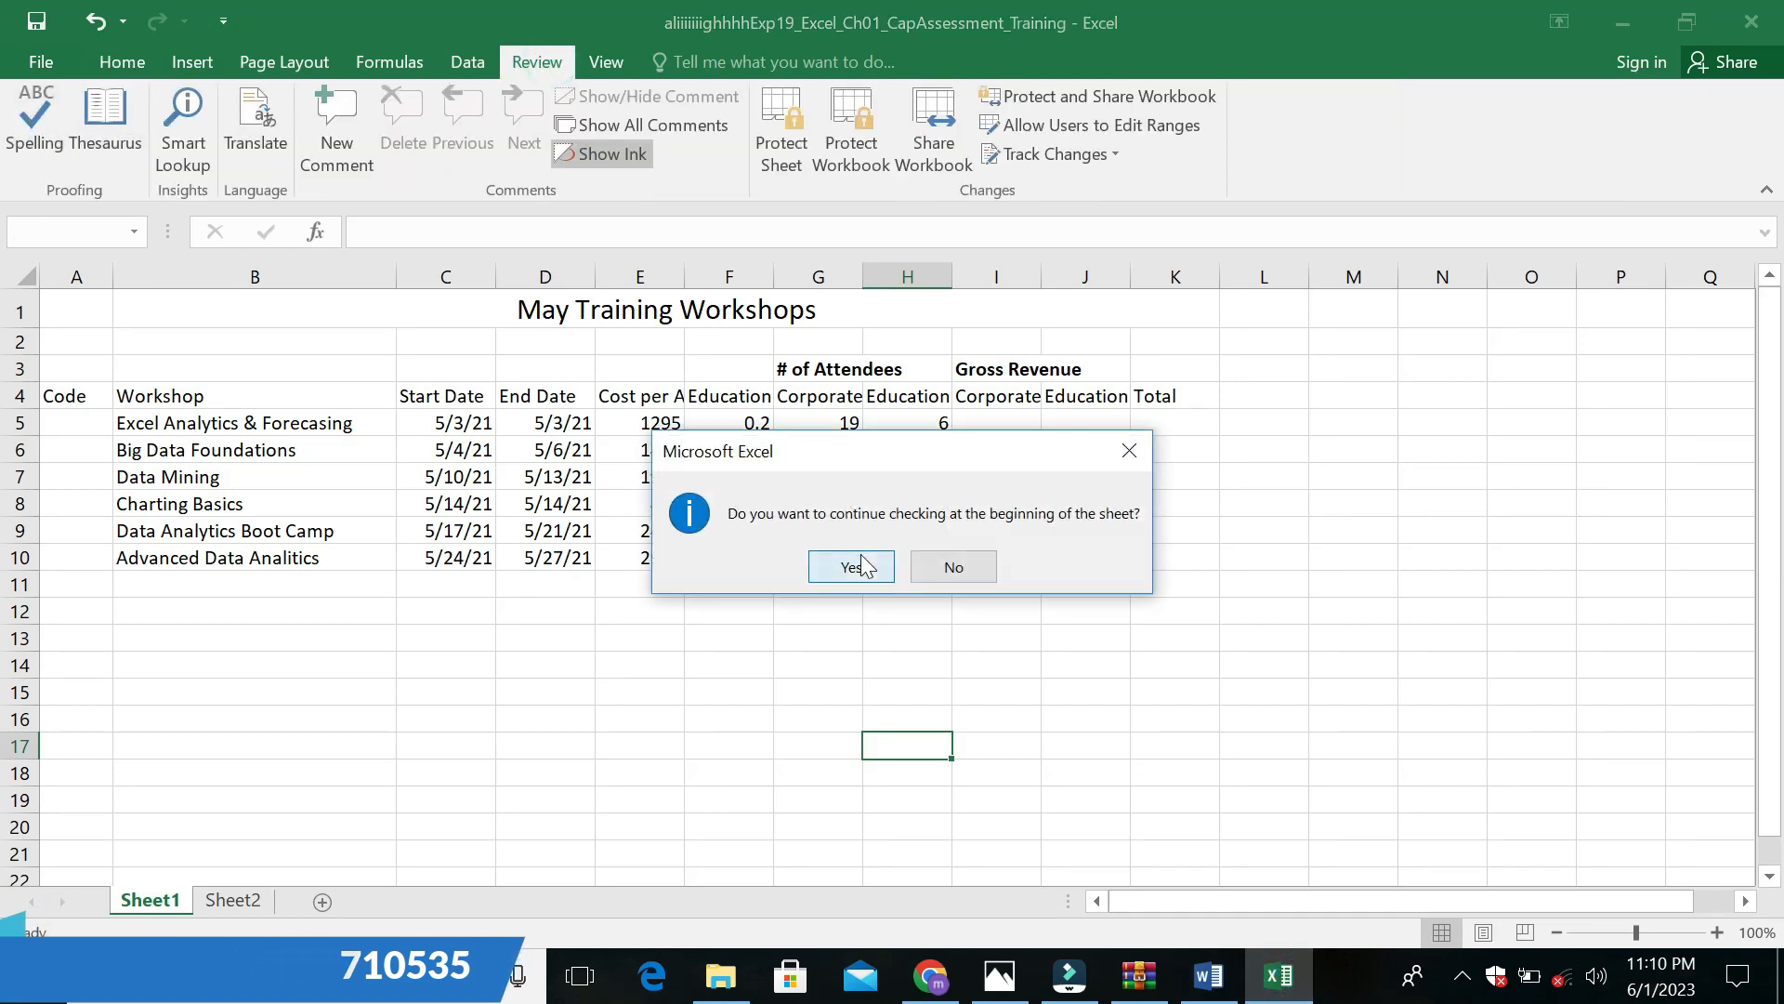
{"action": "left_click", "coordinate": [851, 566]}
{"action": "left_click", "coordinate": [1209, 502]}
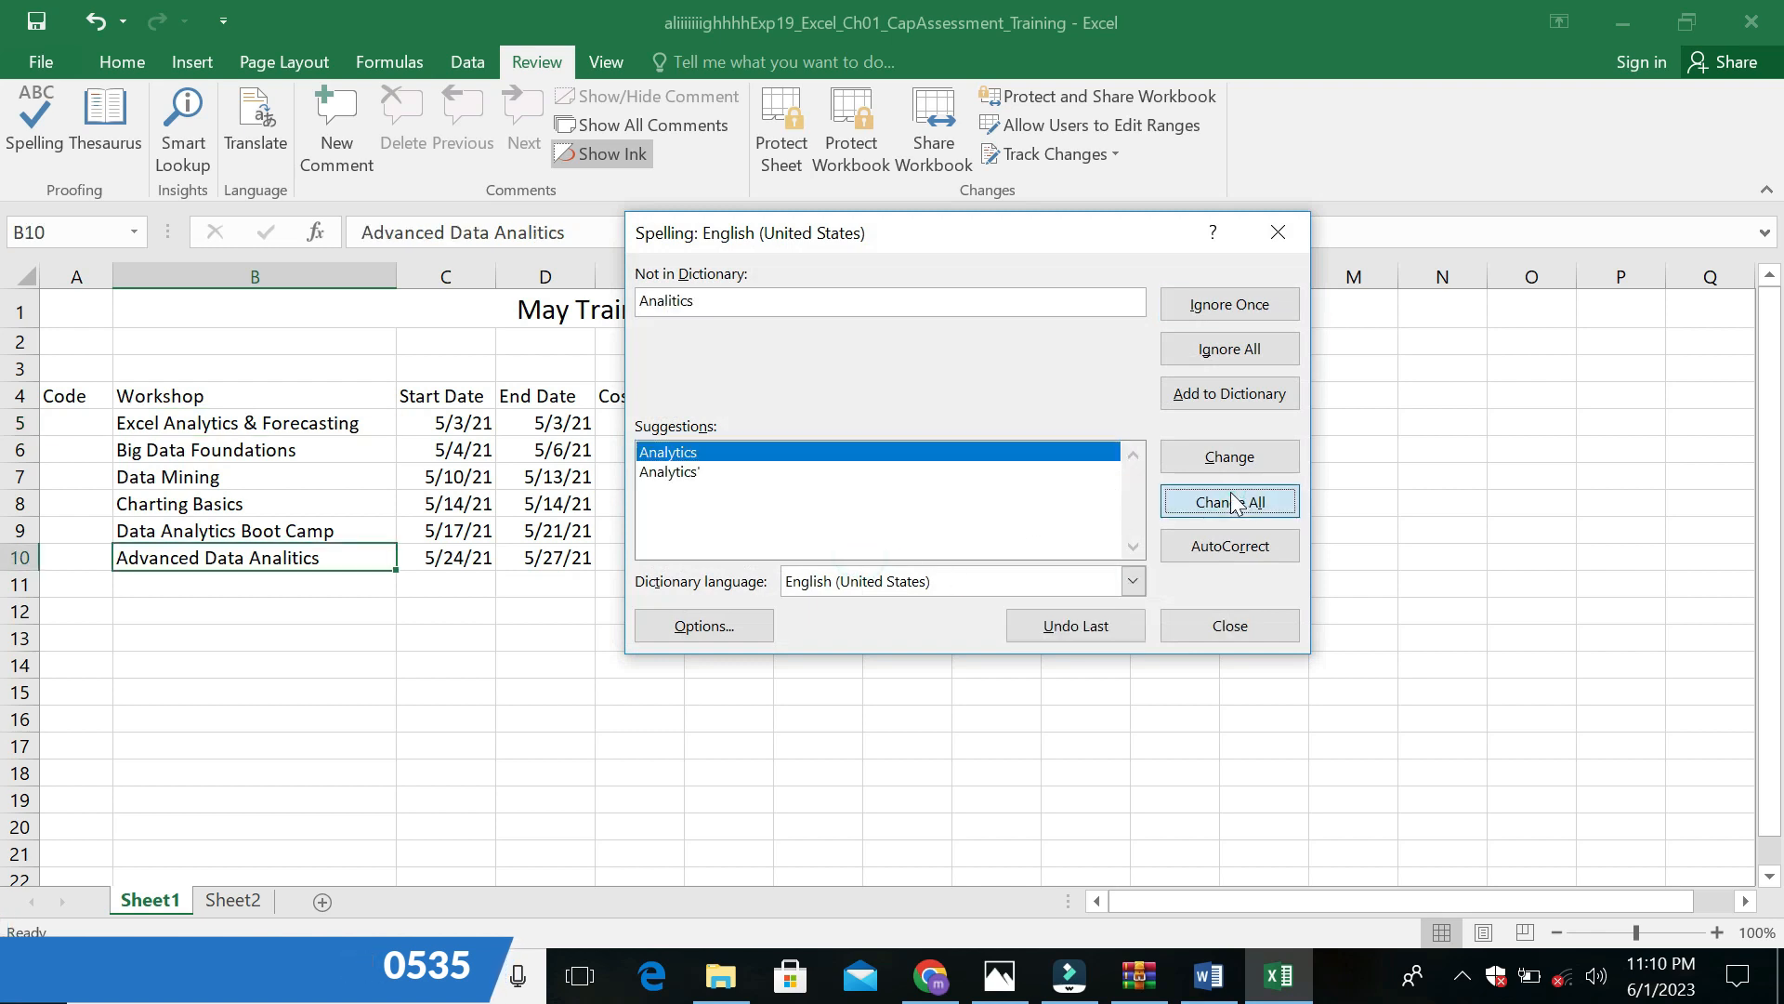
{"action": "left_click", "coordinate": [1208, 502]}
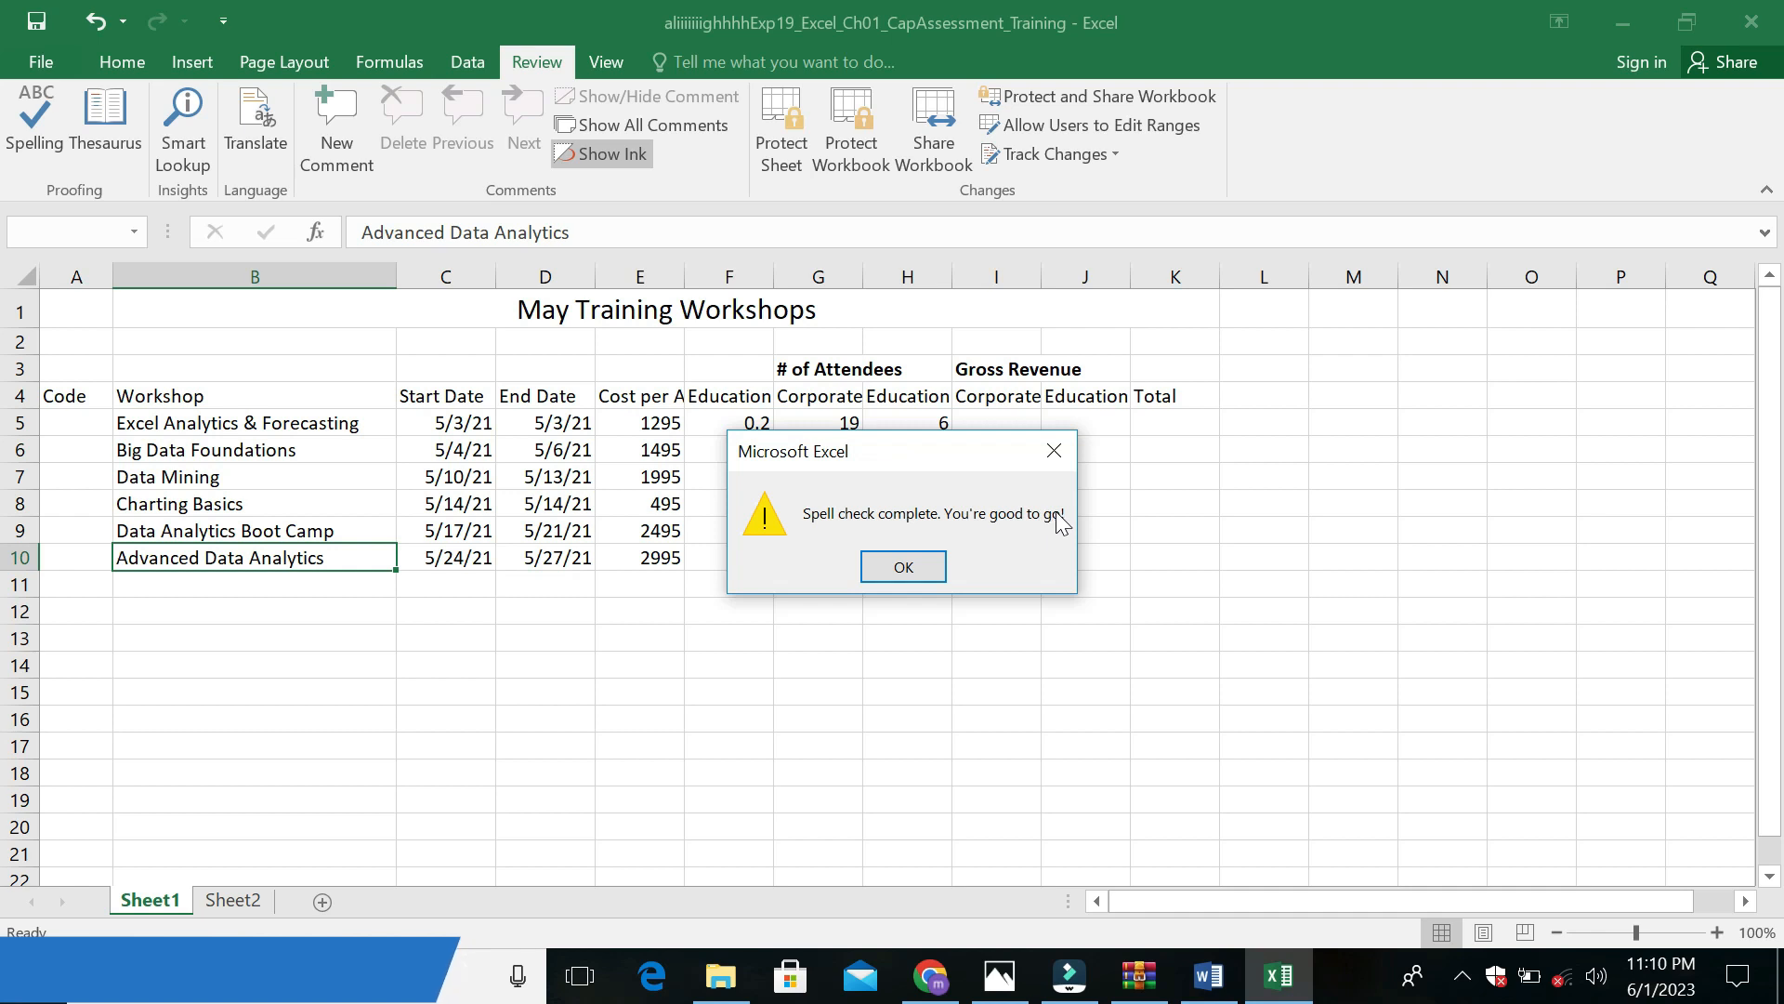
{"action": "left_click", "coordinate": [902, 566]}
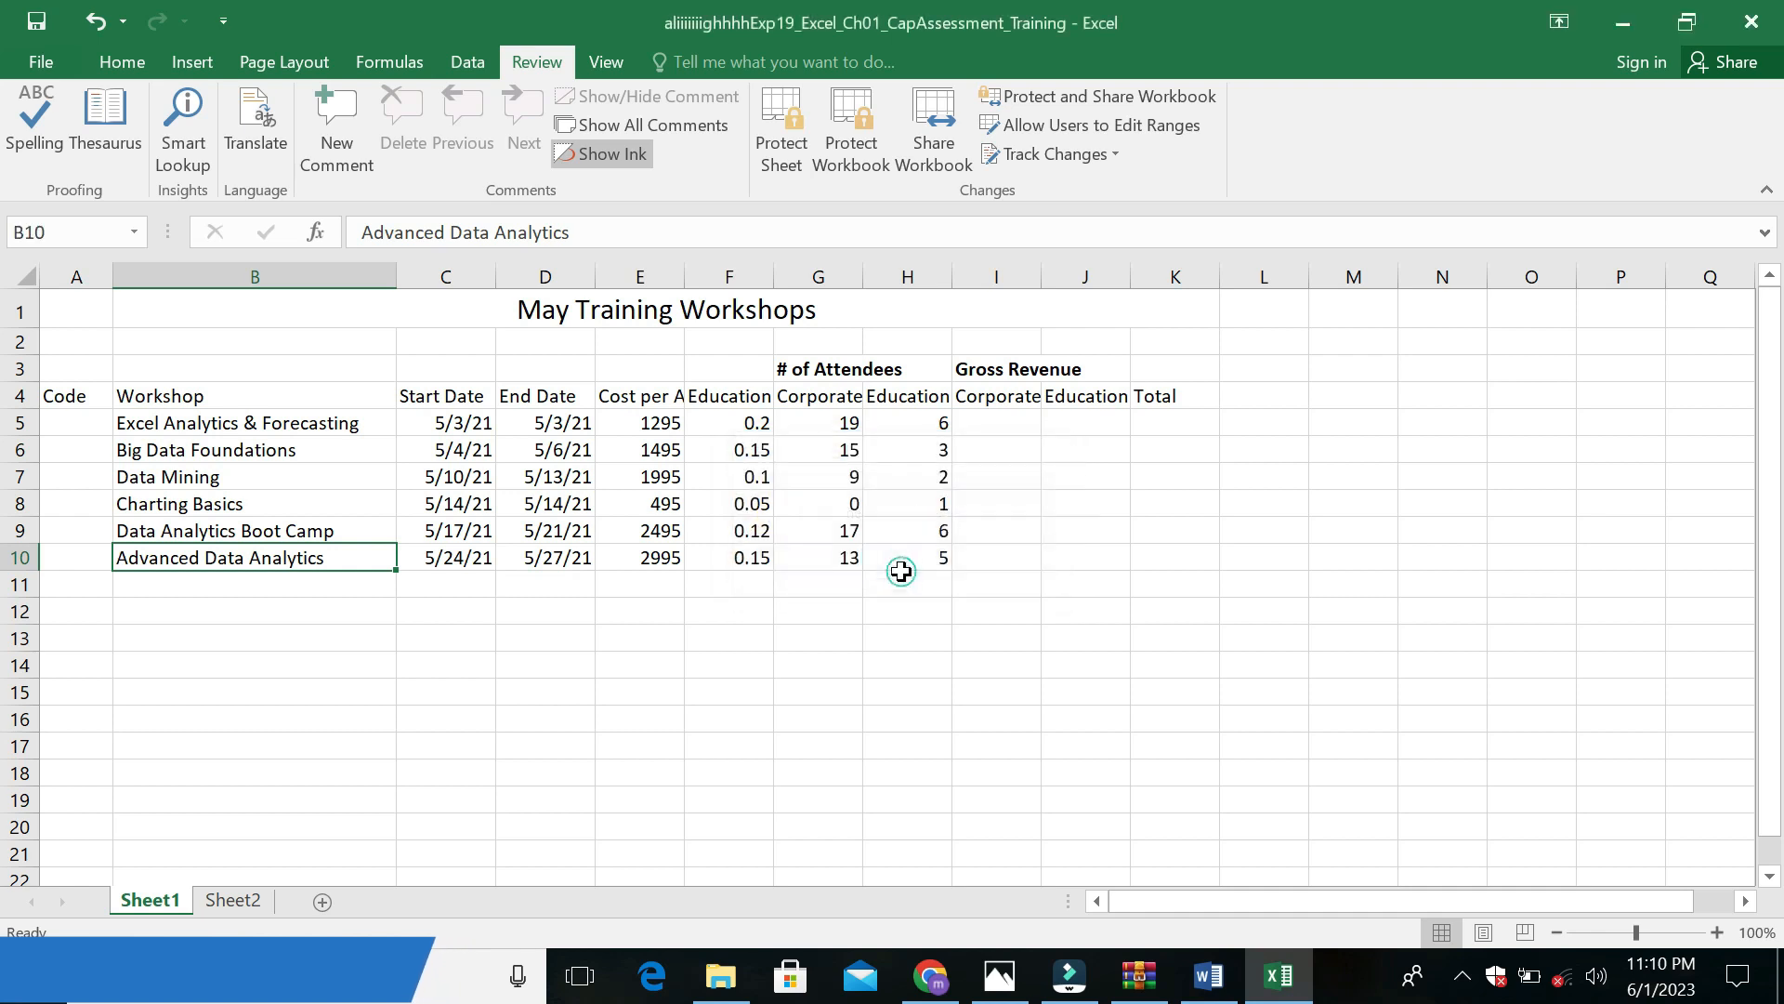
Return to the Word instructions, undo the step 3 formatting and highlight the first sentence of step 4 in yellow
{"action": "left_click", "coordinate": [1205, 993]}
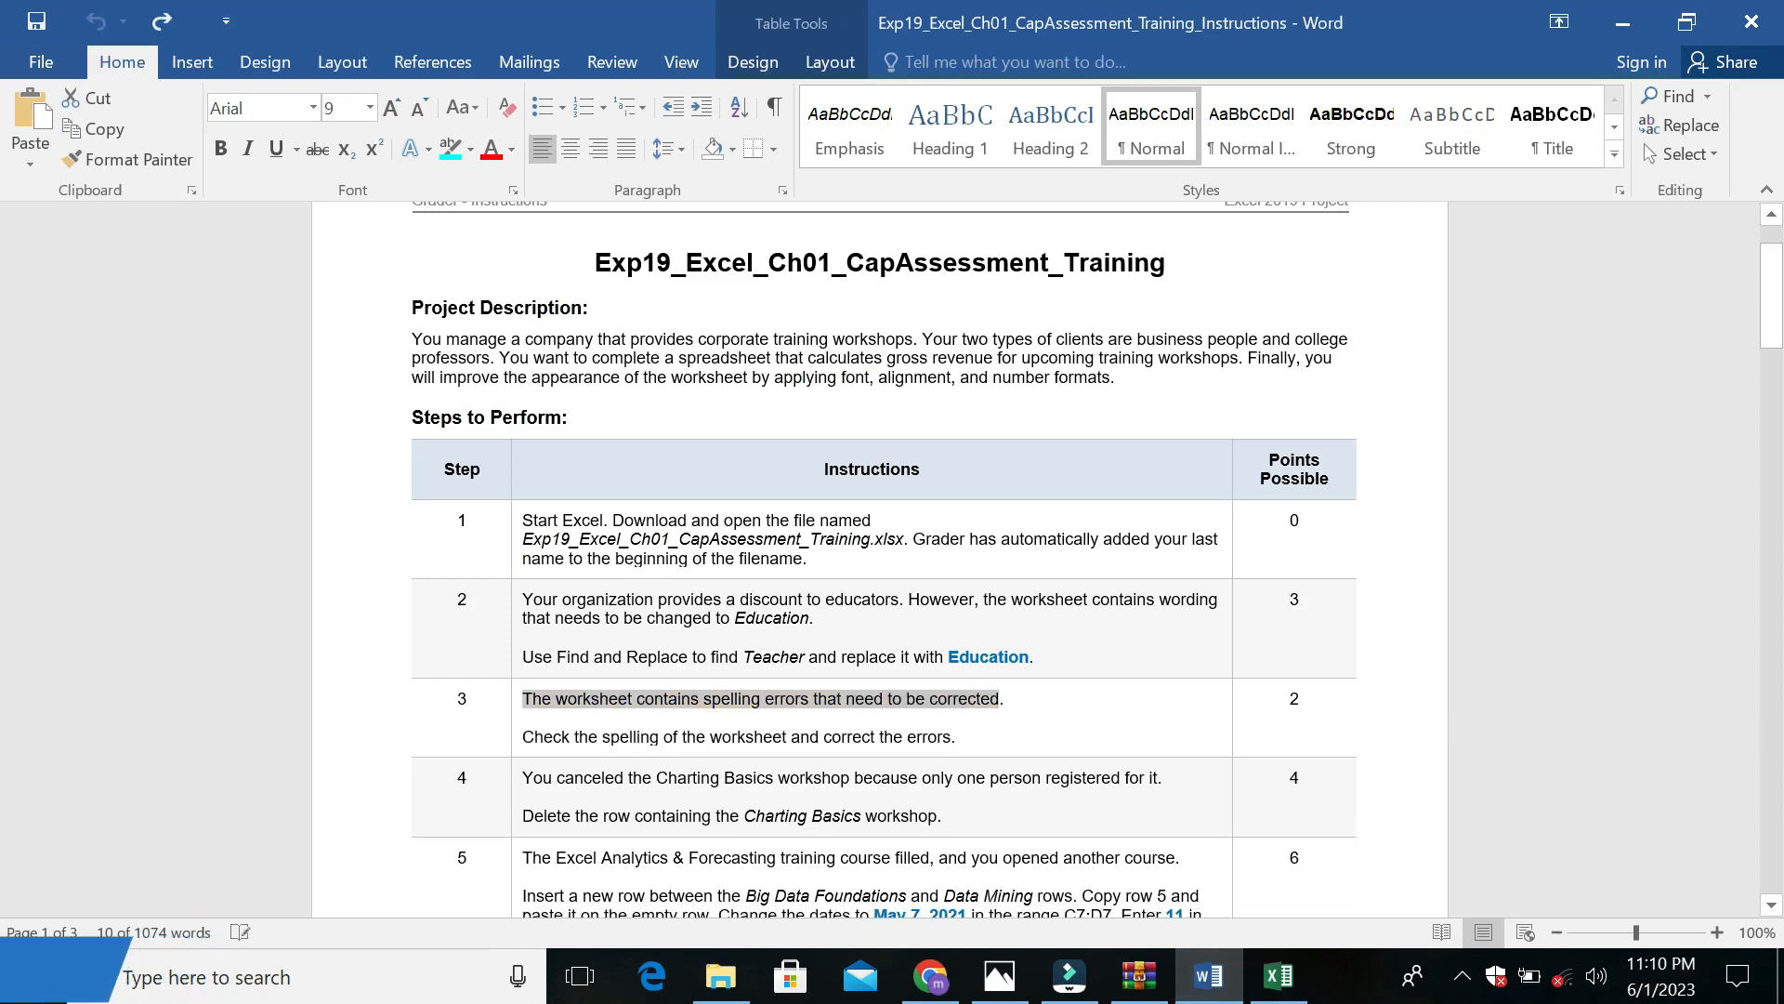
{"action": "left_click", "coordinate": [1132, 657]}
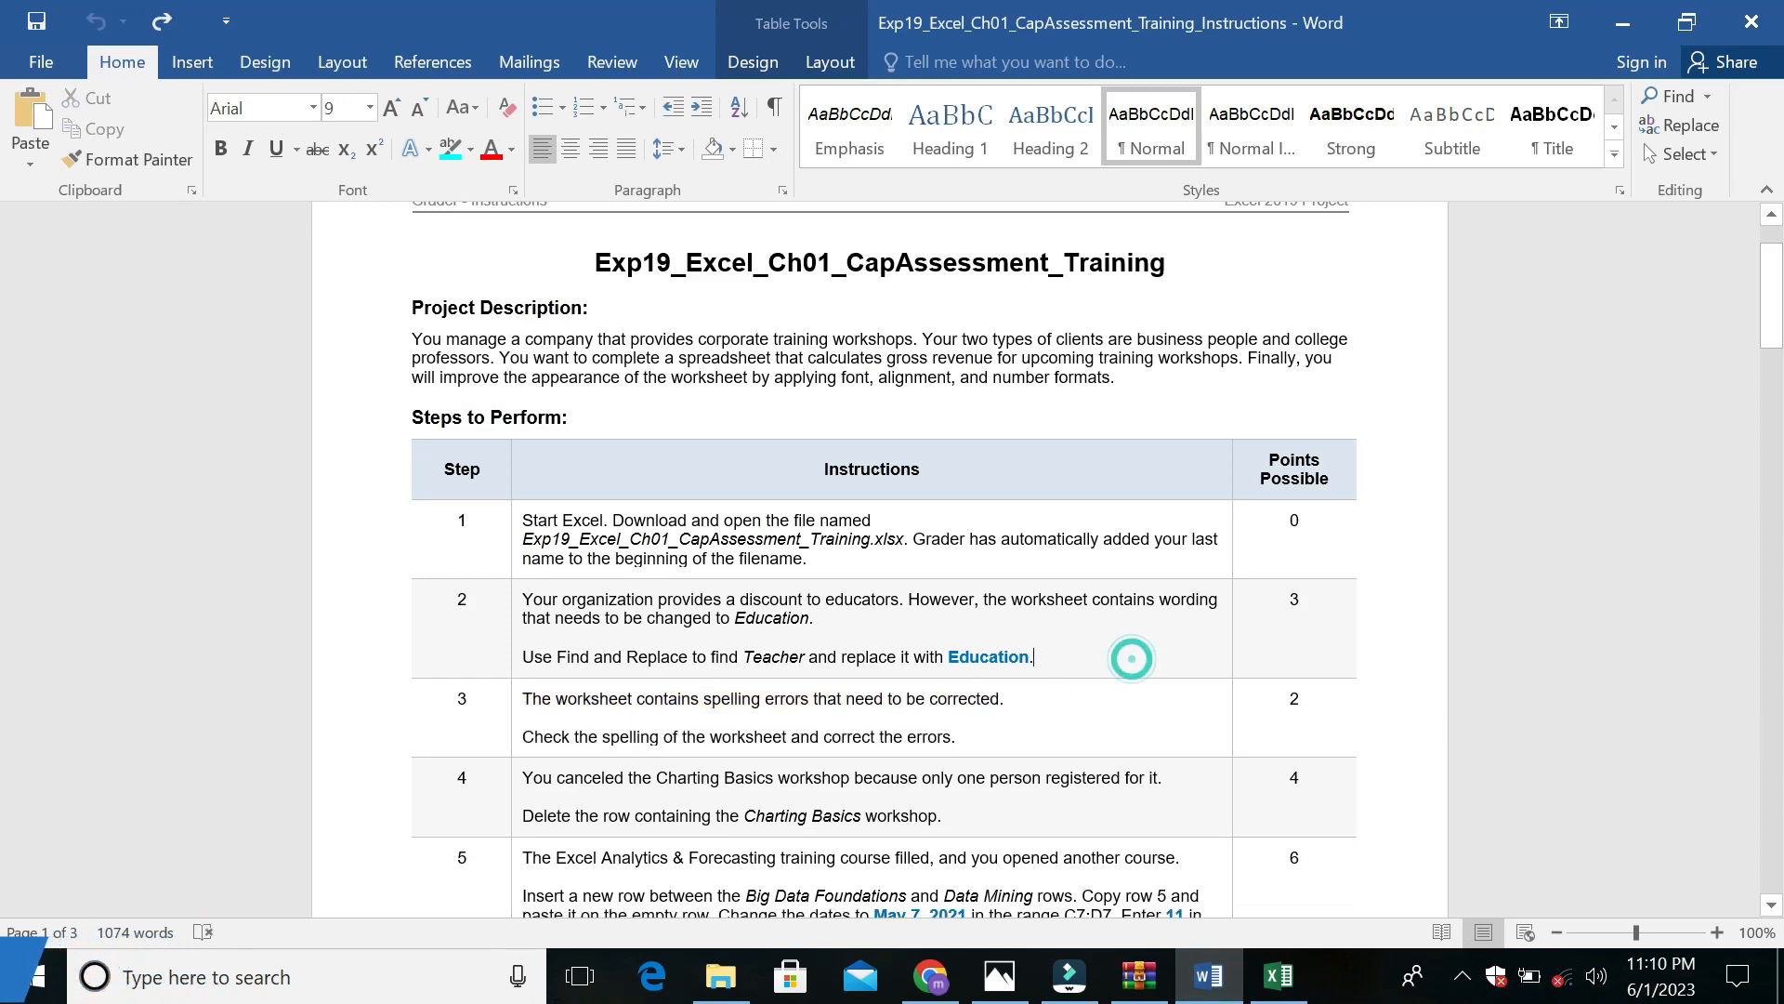
{"action": "left_click_drag", "start_coordinate": [522, 778], "coordinate": [1149, 781]}
{"action": "left_click", "coordinate": [1269, 739]}
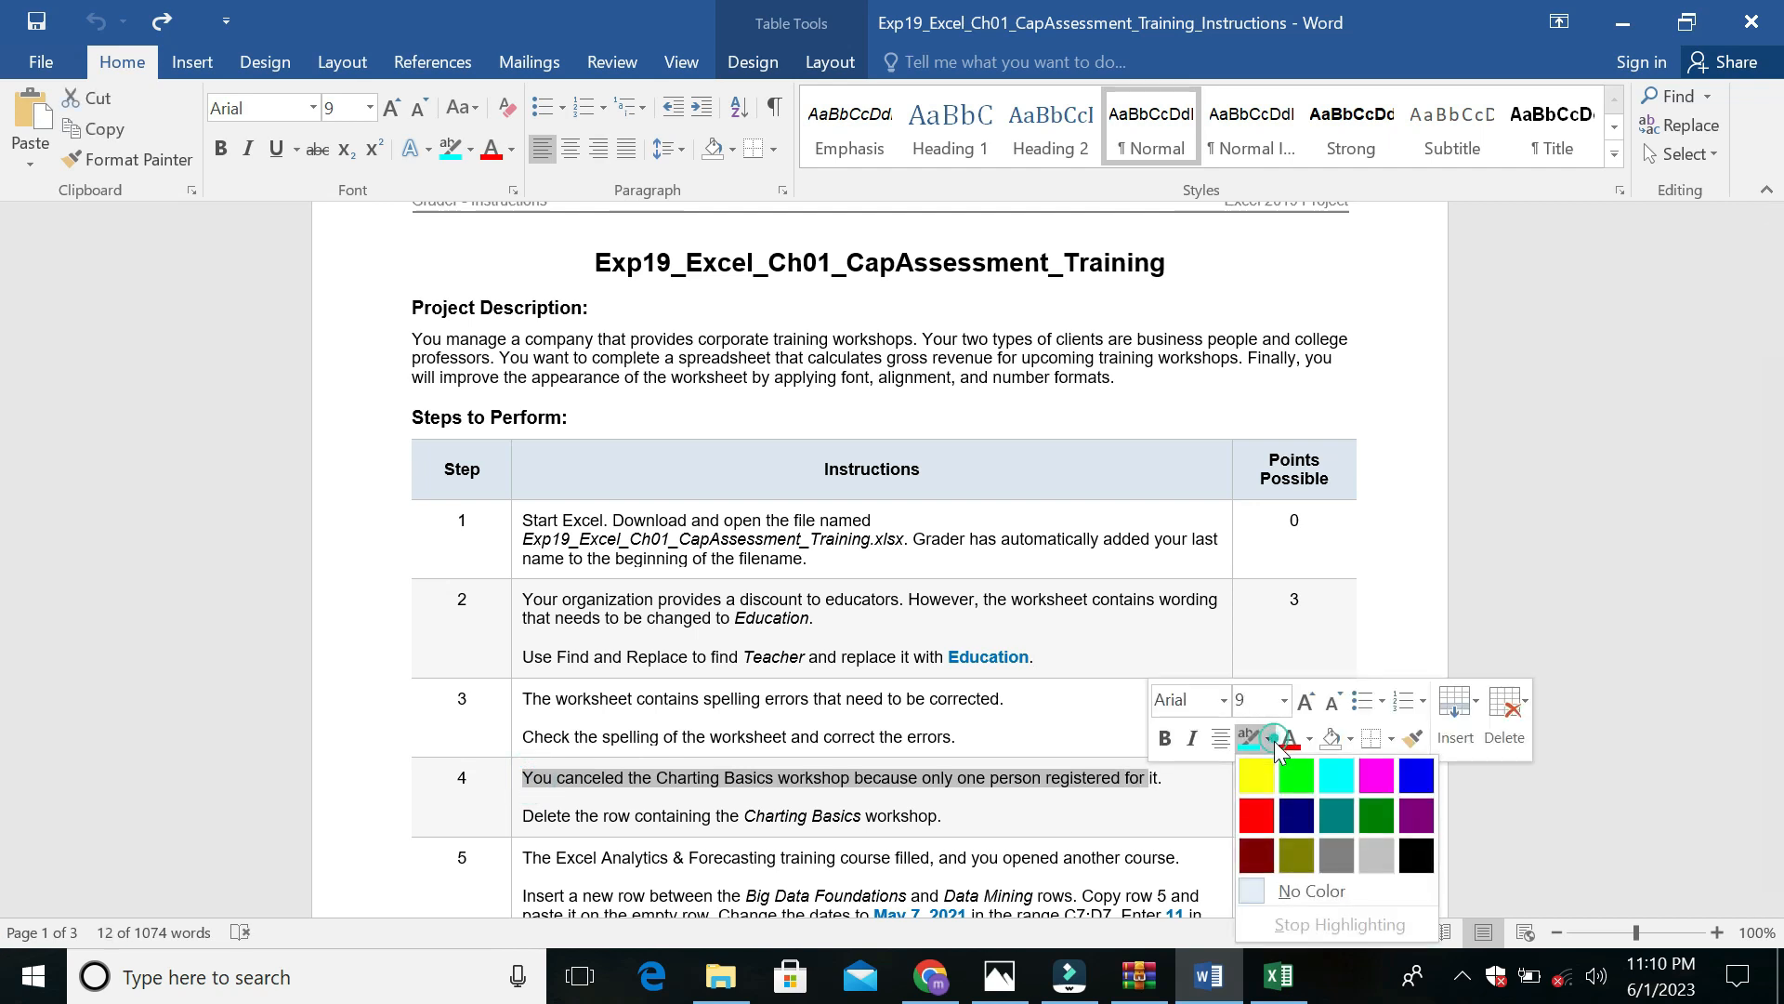
{"action": "left_click", "coordinate": [1267, 770]}
Set the sentence "Delete the row containing the Charting Basics workshop" in step 4 to 14 pt, highlight it in turquoise and leave it selected
{"action": "left_click_drag", "start_coordinate": [522, 816], "coordinate": [937, 815]}
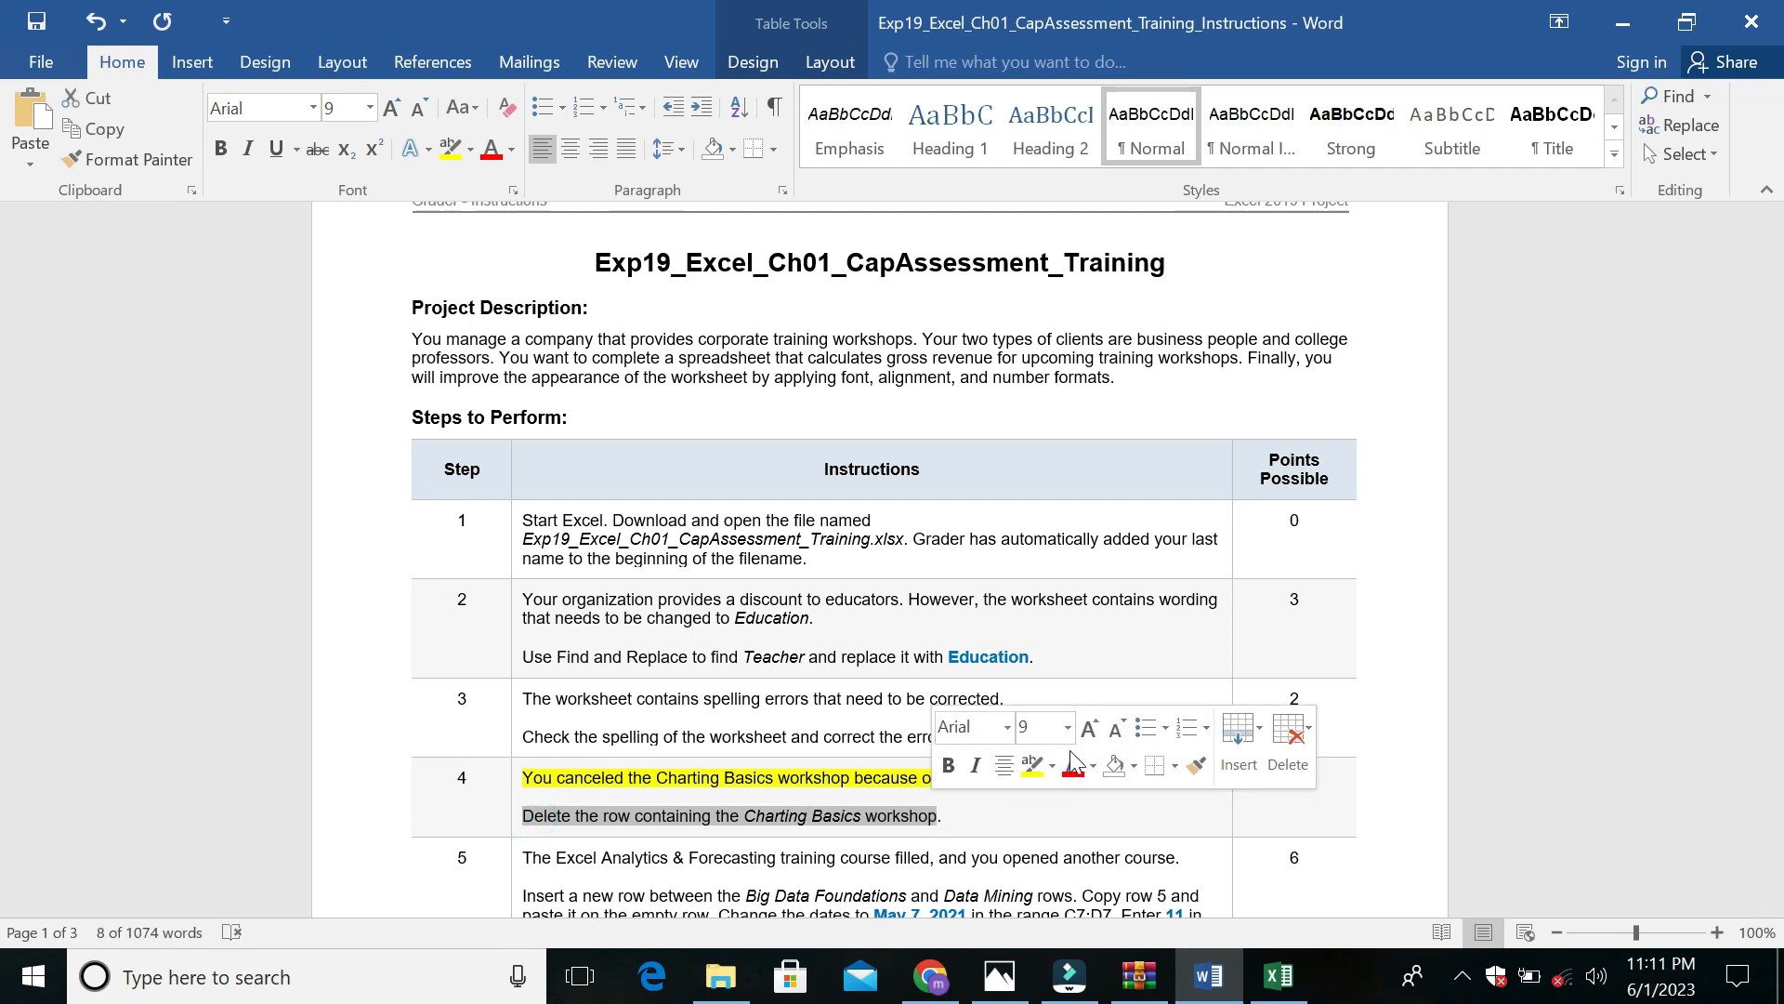
{"action": "left_click", "coordinate": [1067, 727]}
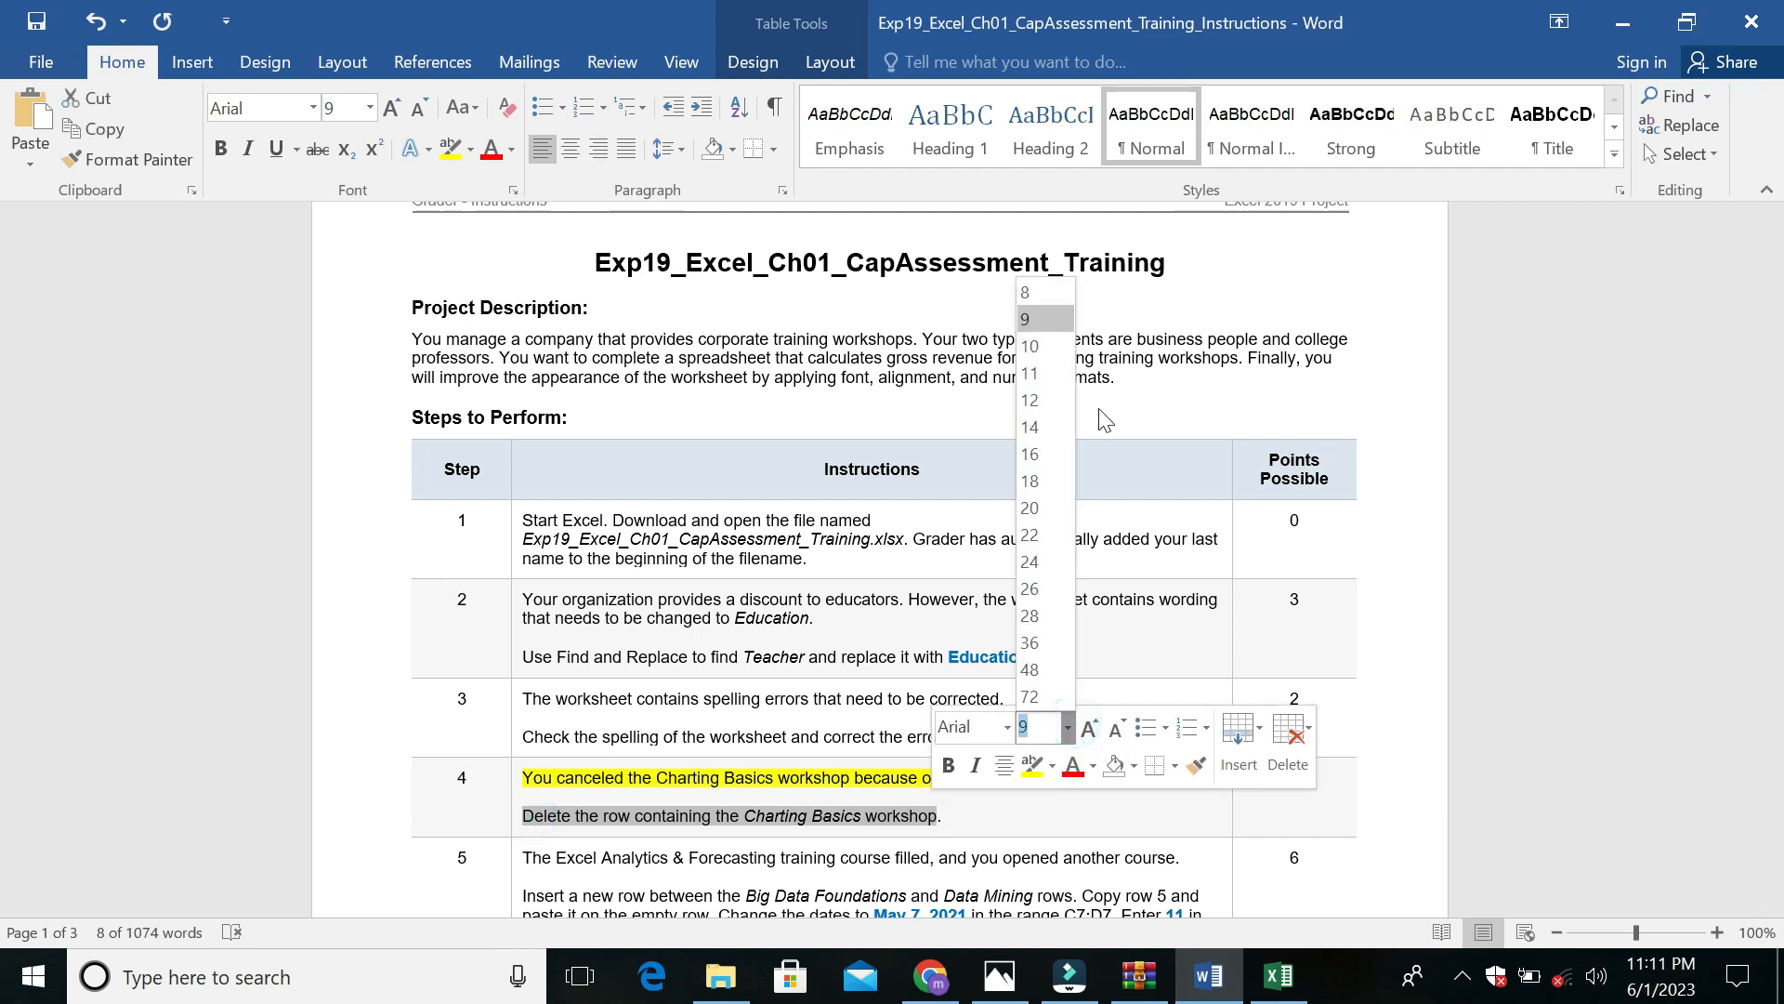
{"action": "left_click", "coordinate": [1032, 426]}
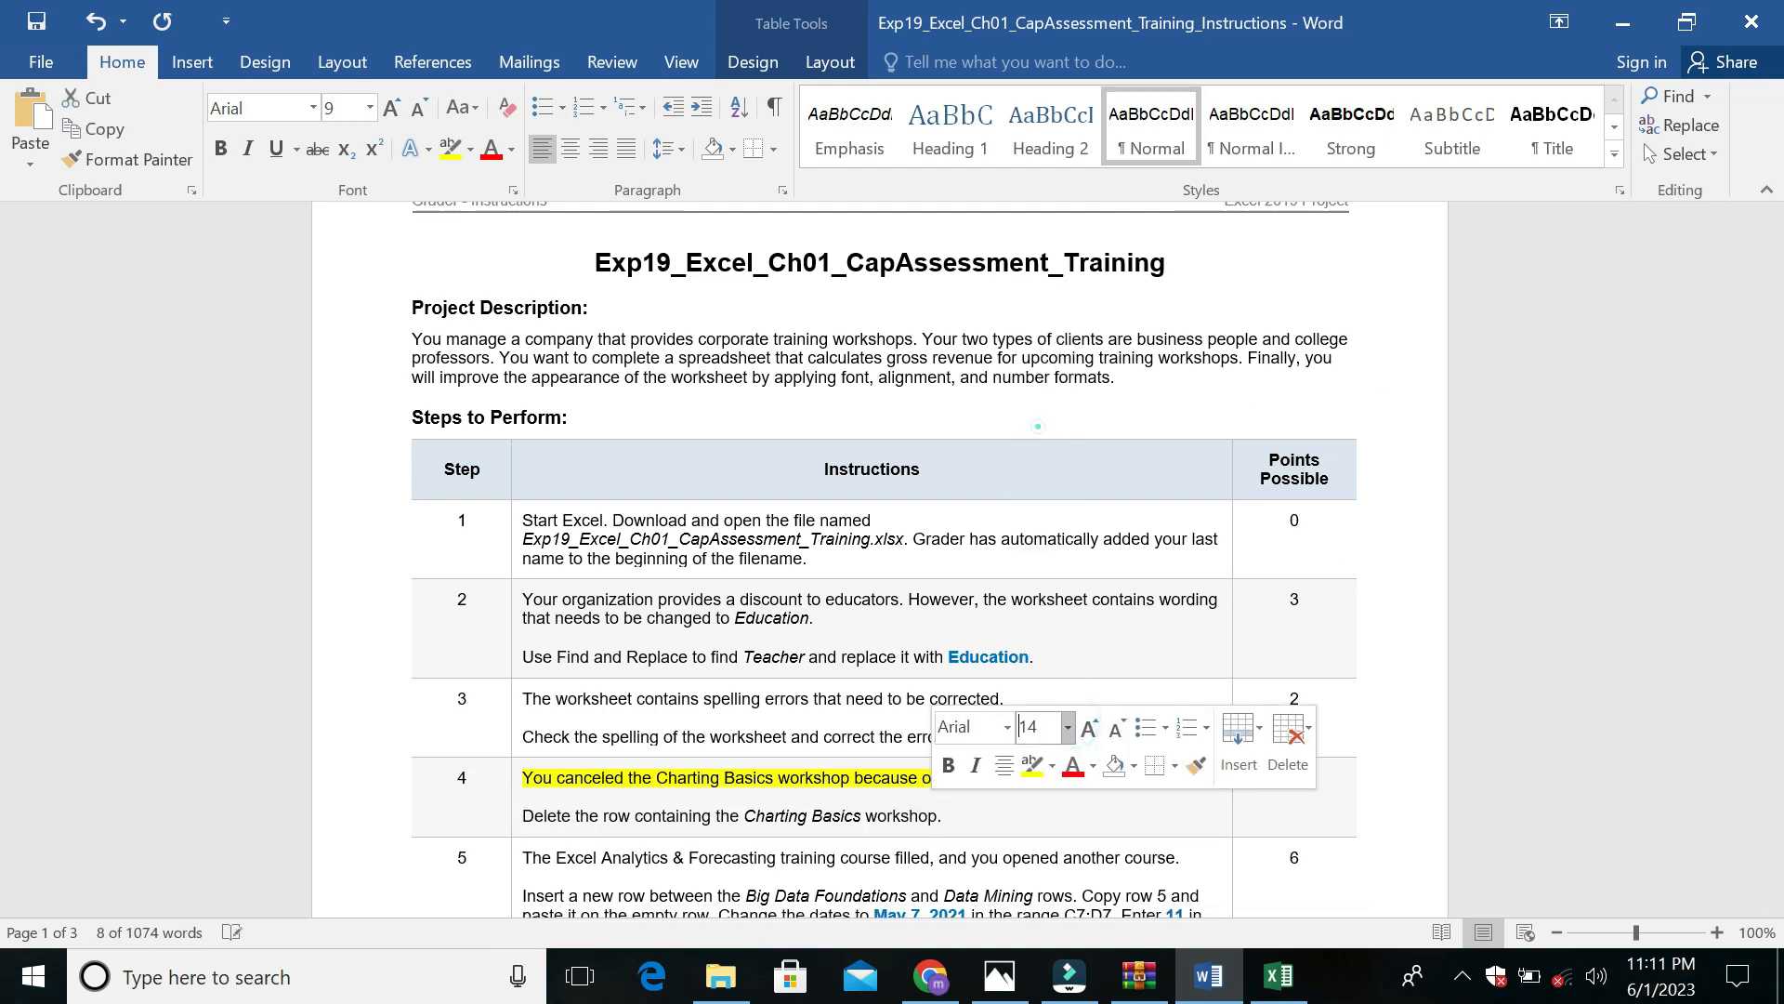
{"action": "left_click", "coordinate": [1054, 766]}
{"action": "left_click", "coordinate": [1120, 583]}
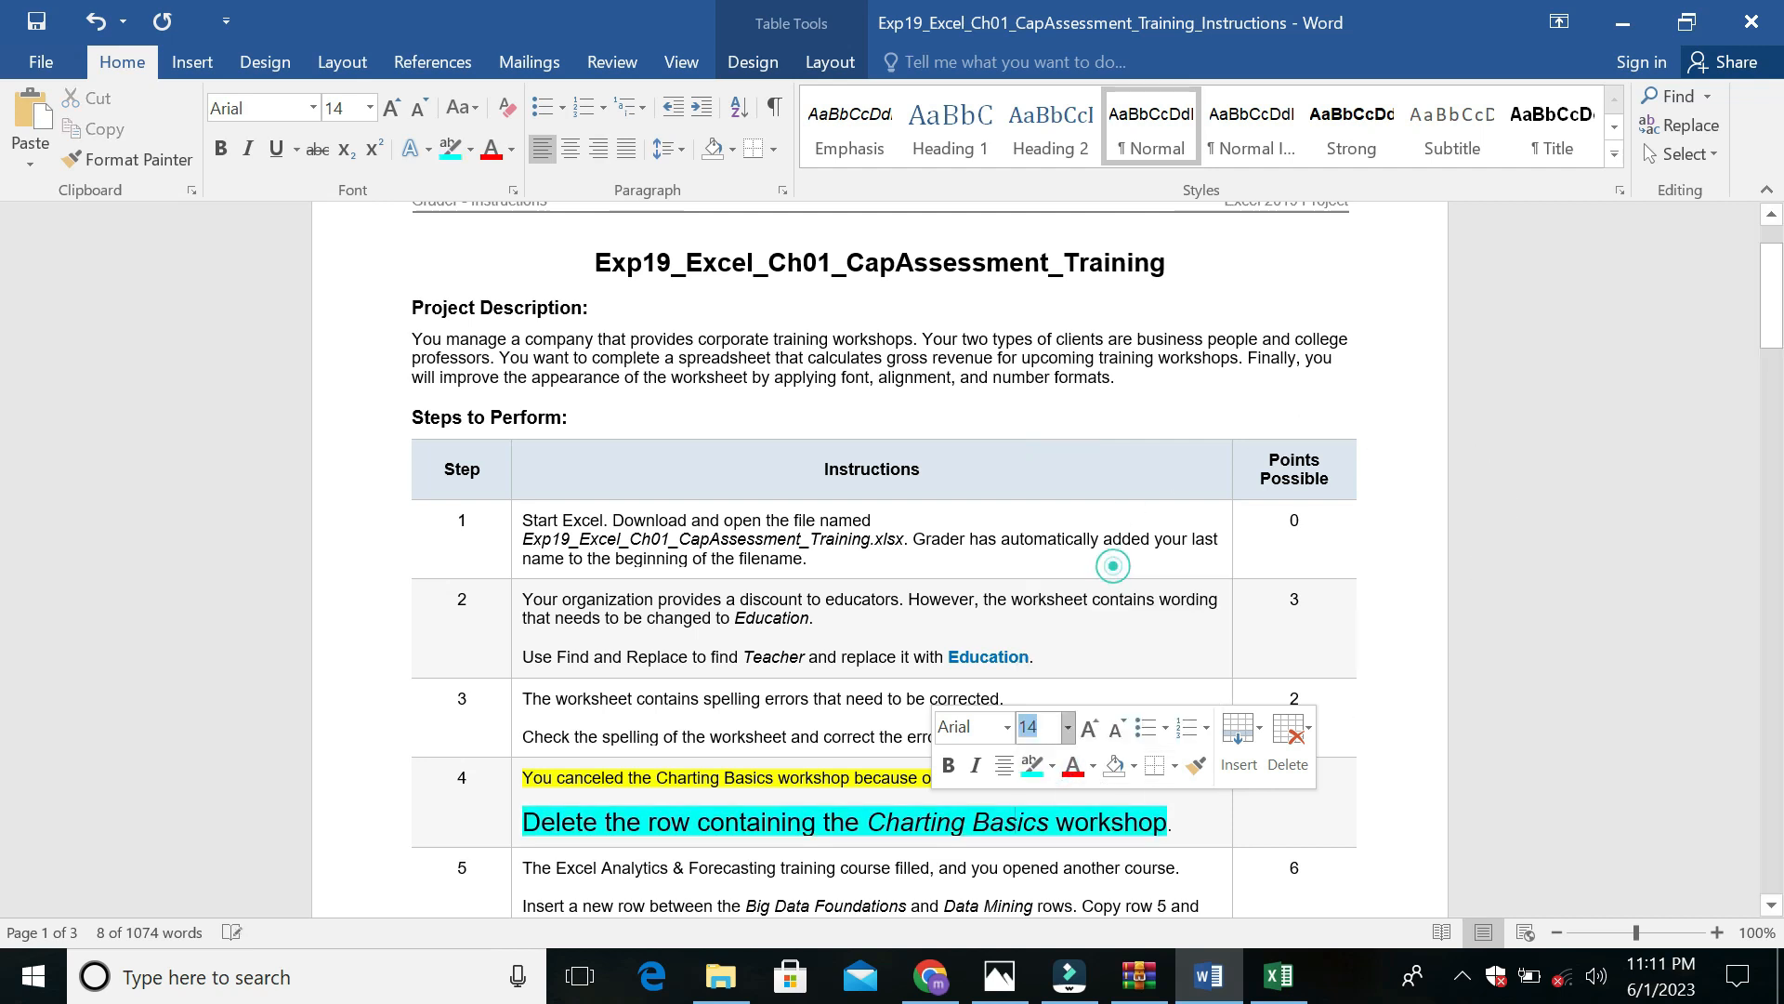
{"action": "left_click", "coordinate": [1283, 644]}
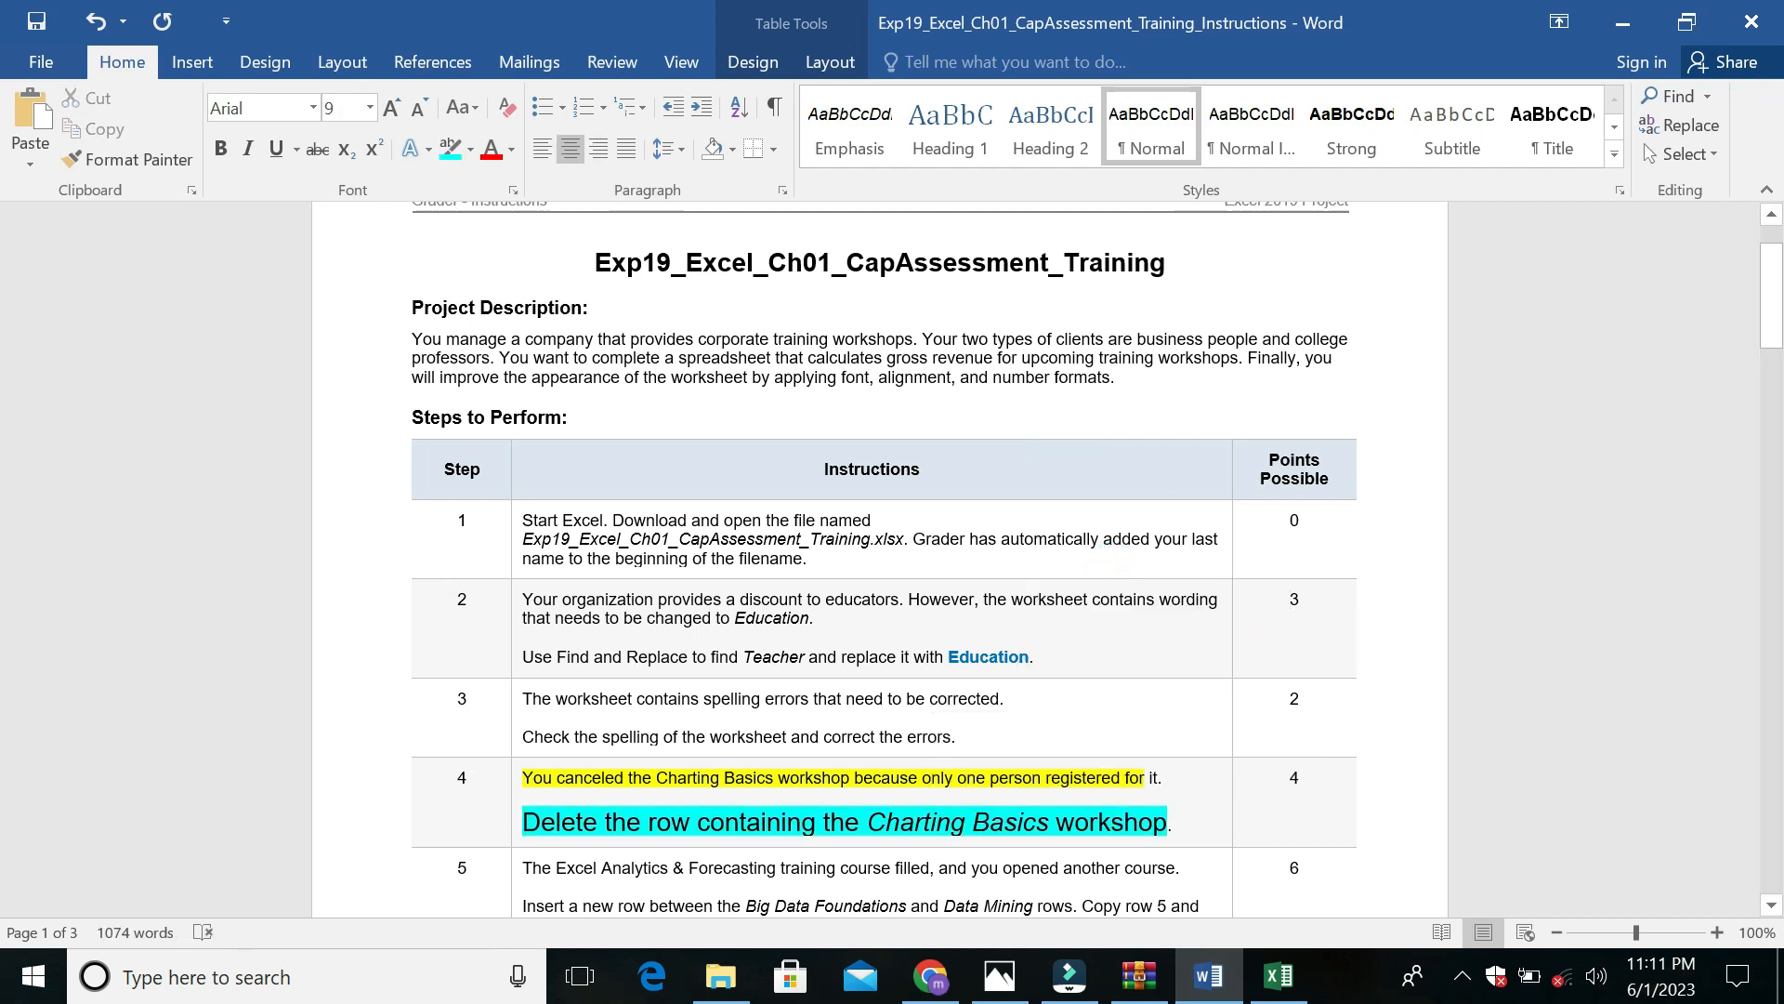
{"action": "left_click_drag", "start_coordinate": [519, 822], "coordinate": [769, 821]}
{"action": "left_click_drag", "start_coordinate": [522, 823], "coordinate": [1167, 823]}
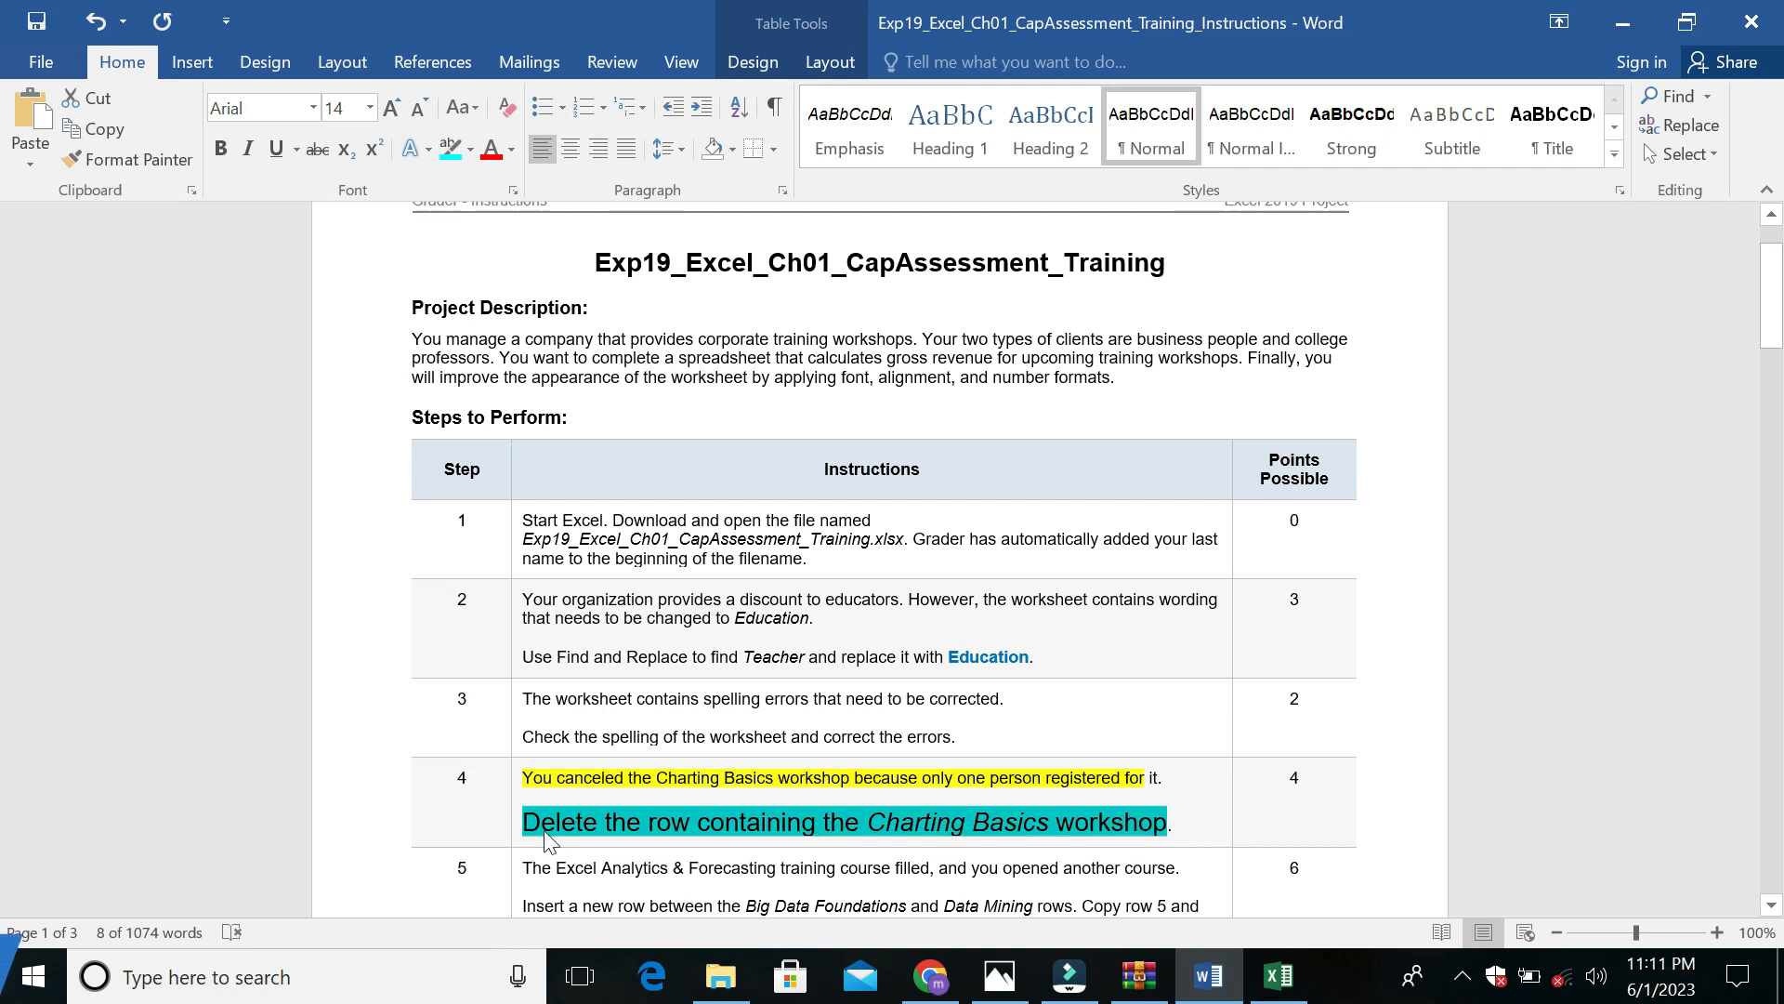
Set the words "the Charting Basics workshop" in step 4 to 16 pt
{"action": "left_click", "coordinate": [764, 821]}
{"action": "left_click_drag", "start_coordinate": [526, 819], "coordinate": [1169, 821]}
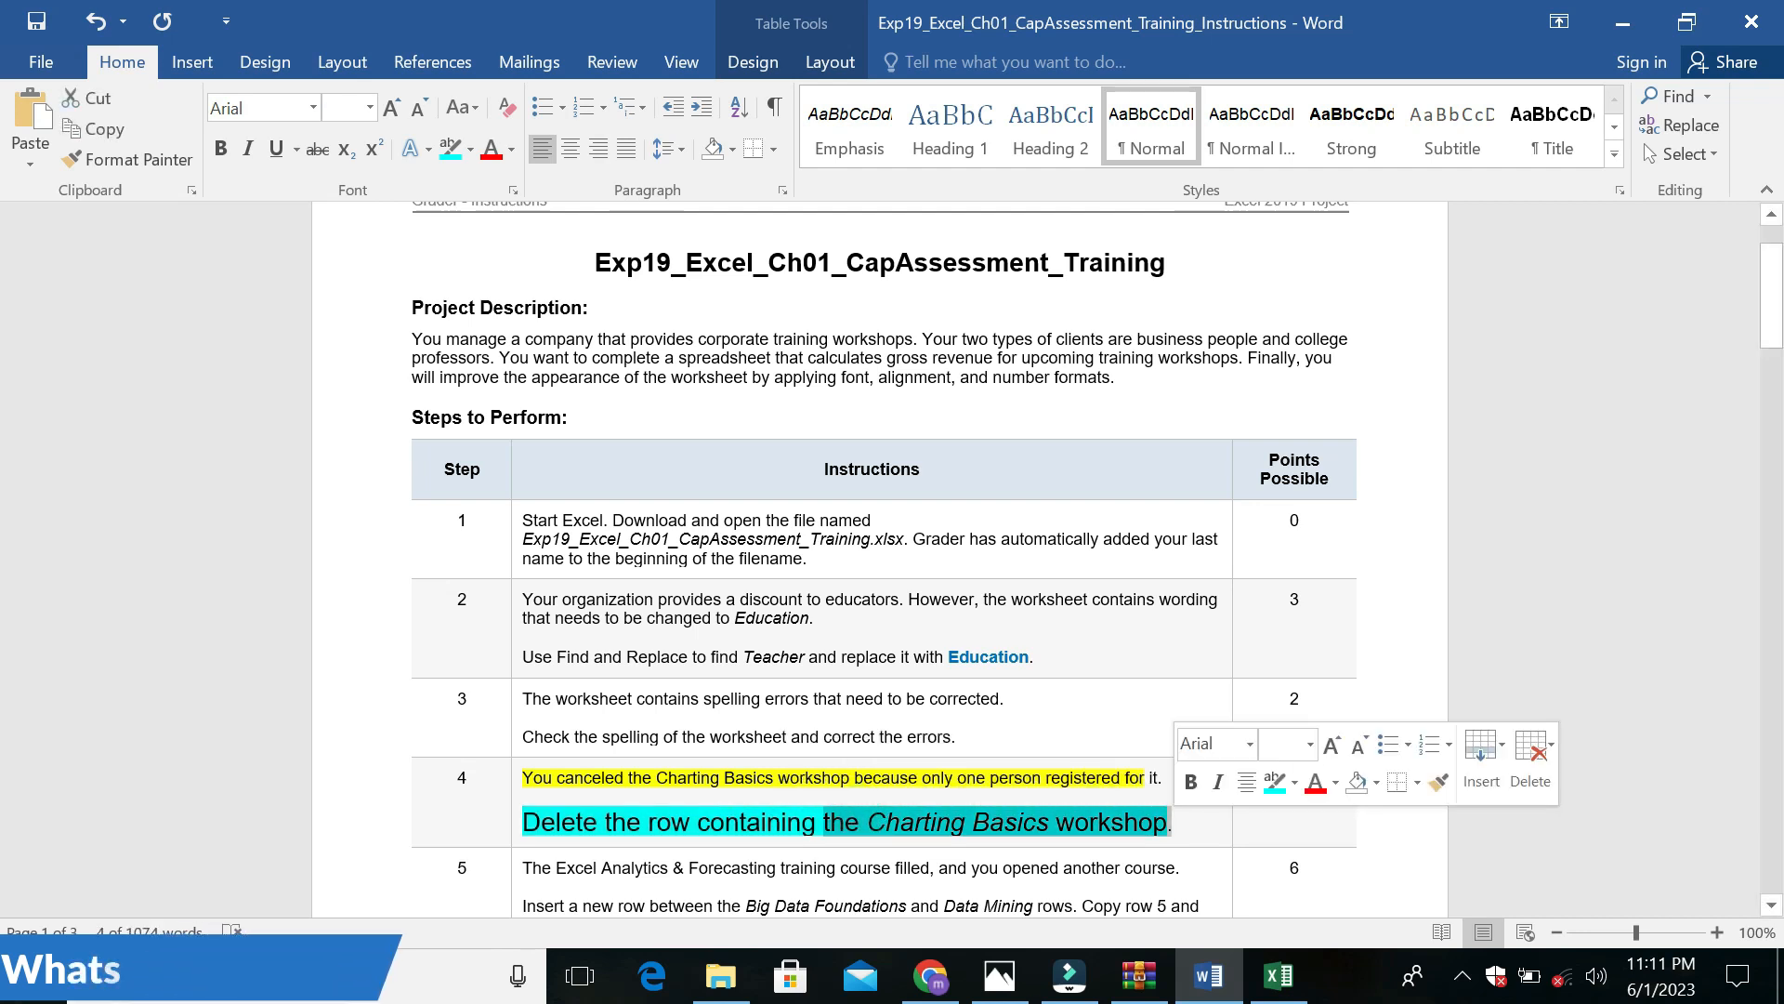
{"action": "left_click", "coordinate": [1311, 743]}
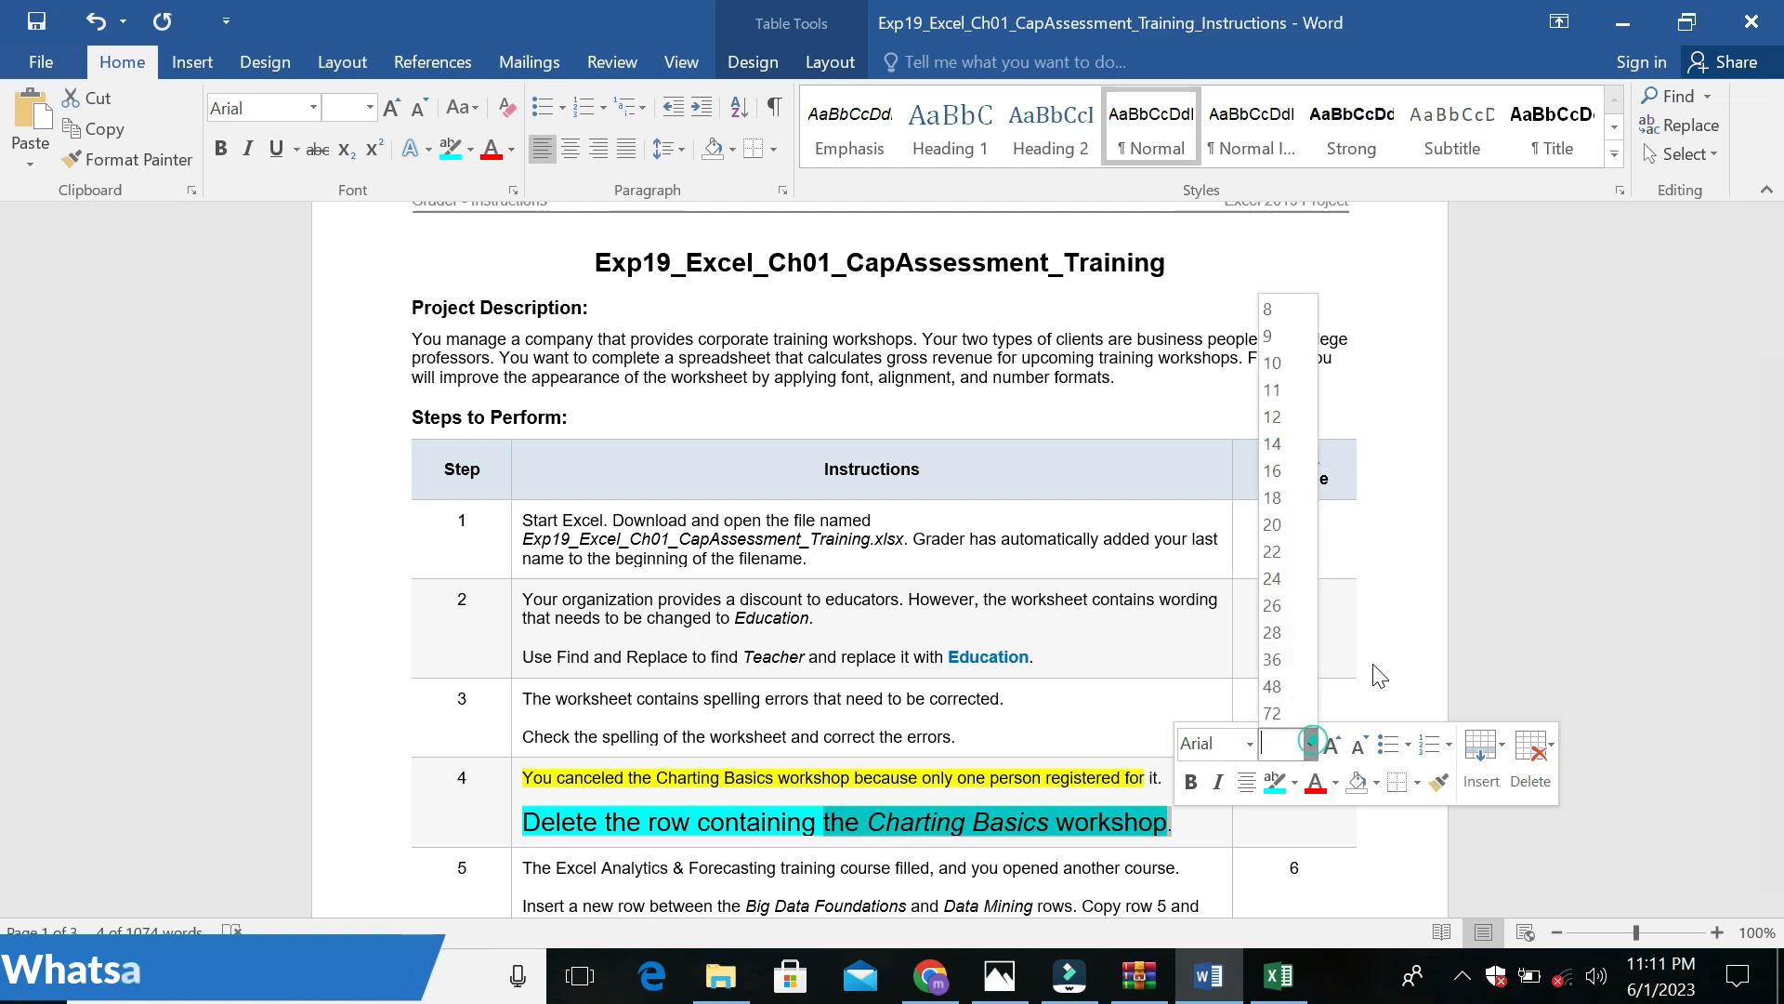
{"action": "left_click", "coordinate": [1292, 471]}
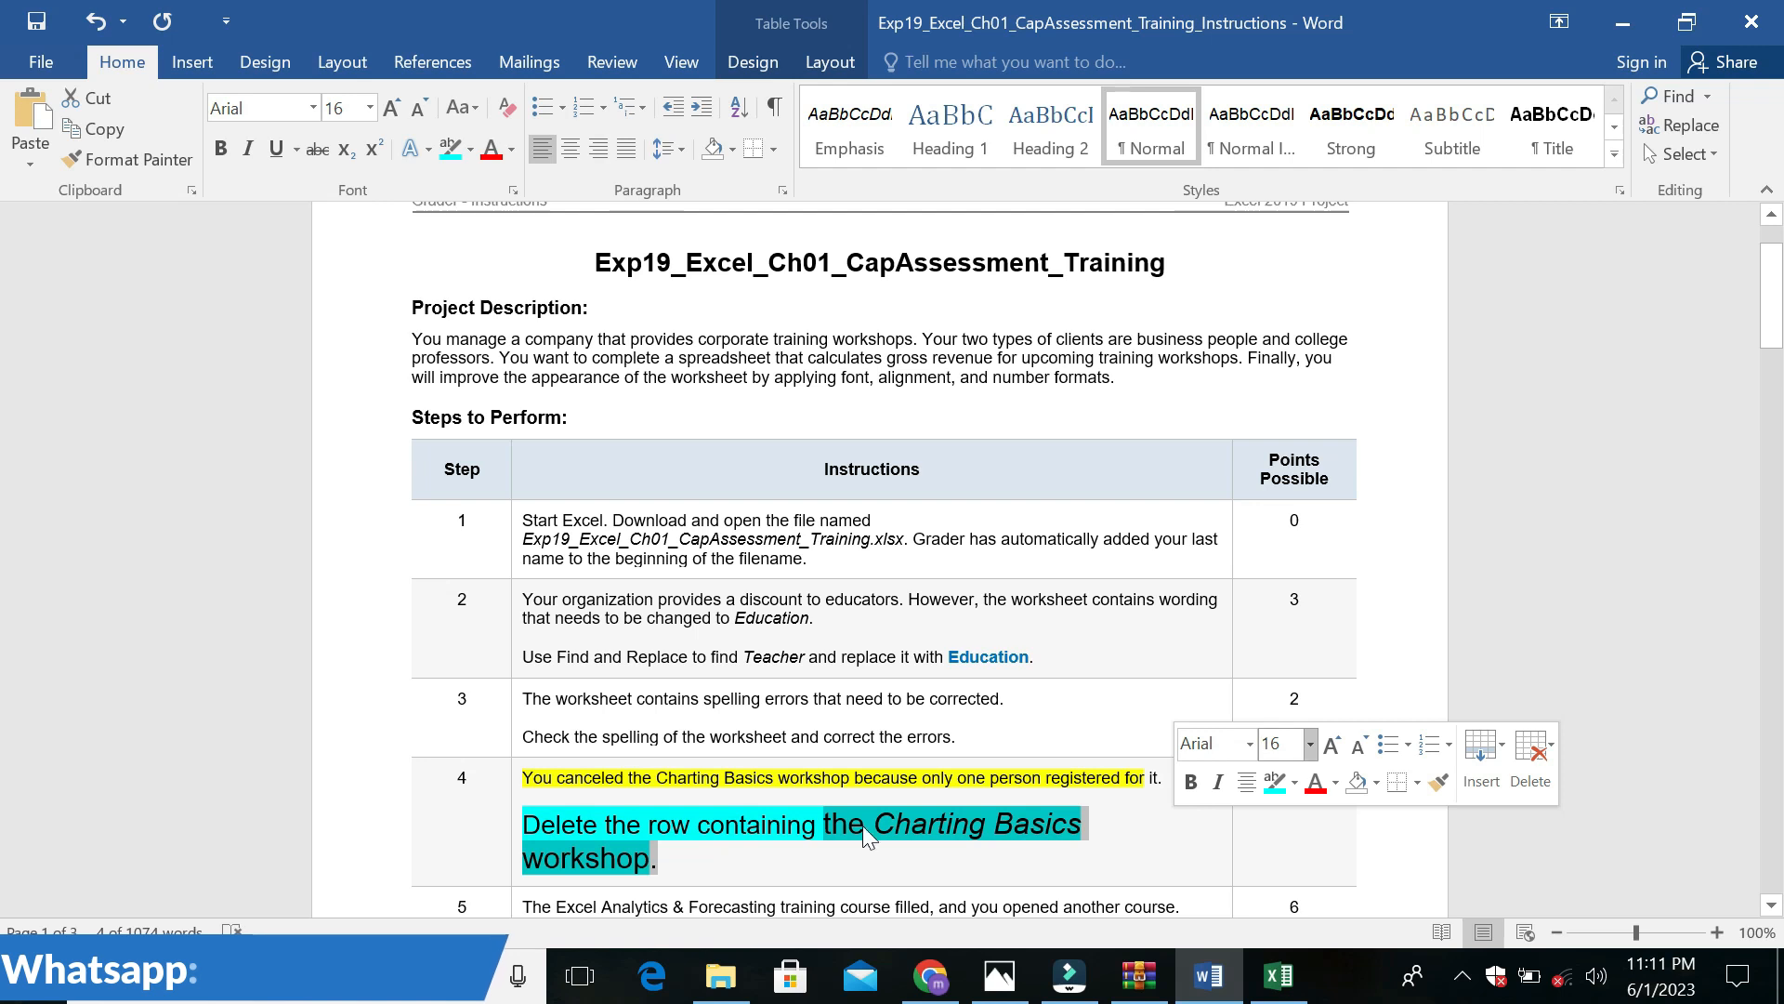
Switch to the Excel workbook and delete the Charting Basics row from Sheet1
{"action": "left_click", "coordinate": [1274, 977]}
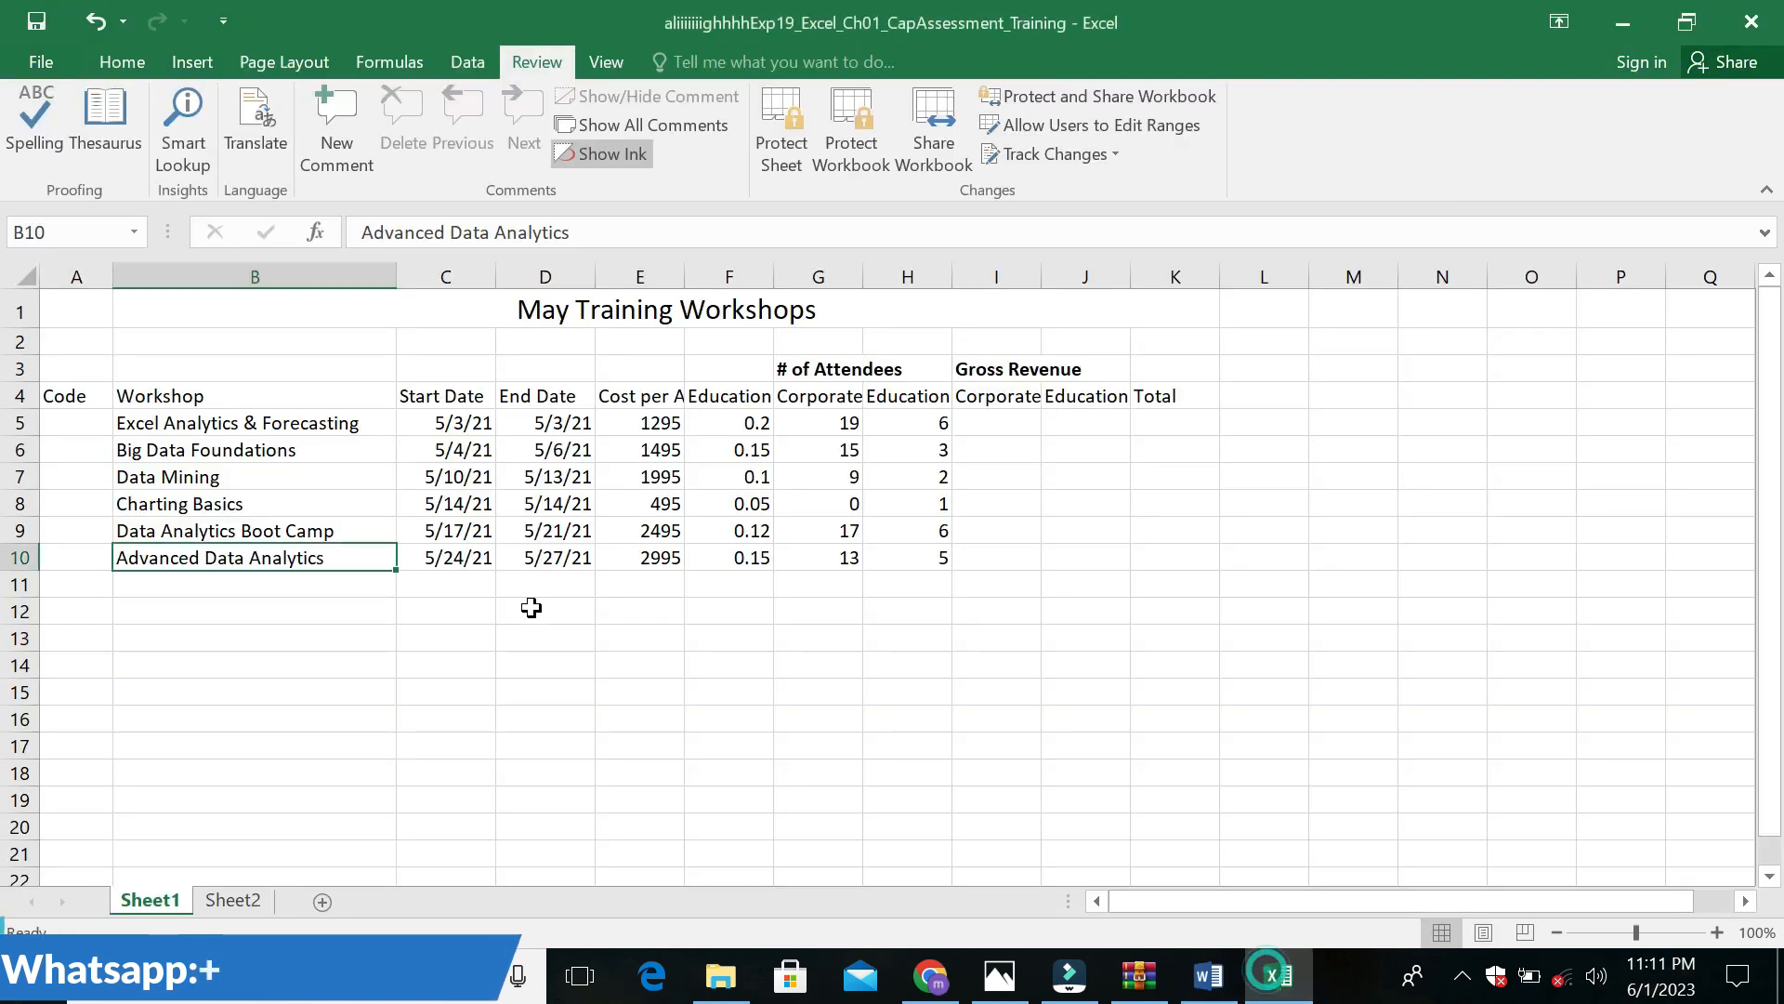
{"action": "right_click", "coordinate": [20, 503]}
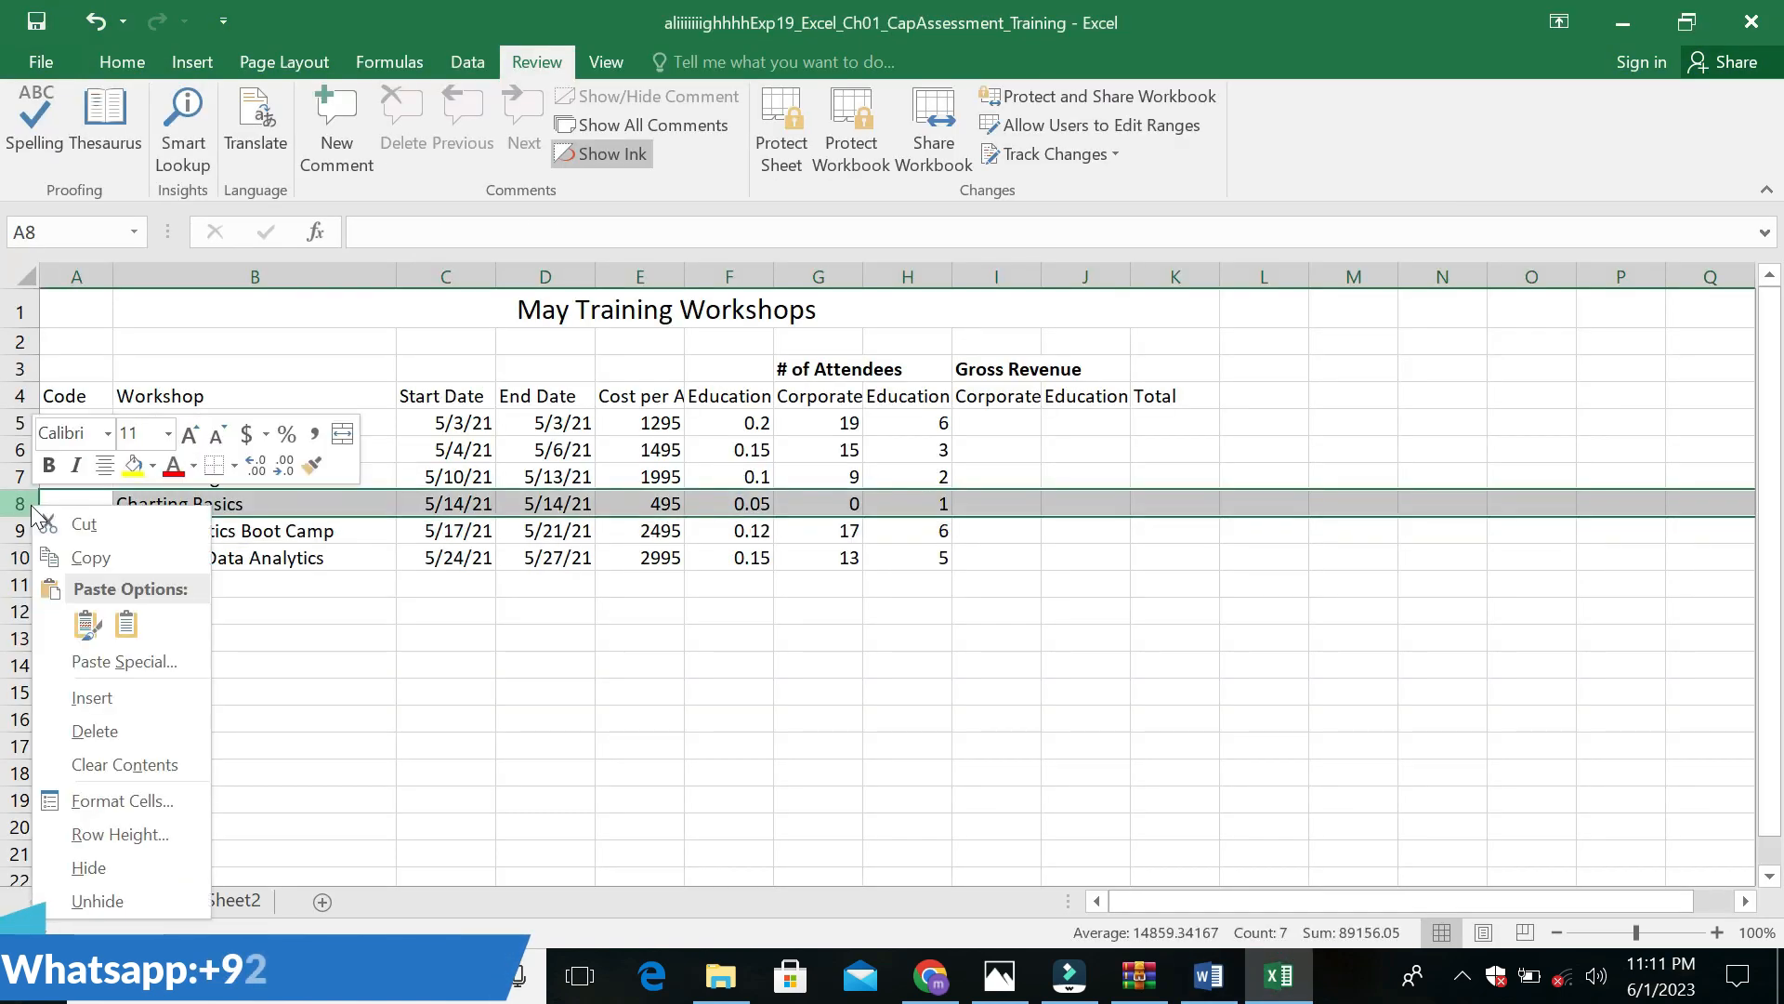
{"action": "left_click", "coordinate": [96, 731]}
{"action": "left_click", "coordinate": [260, 699]}
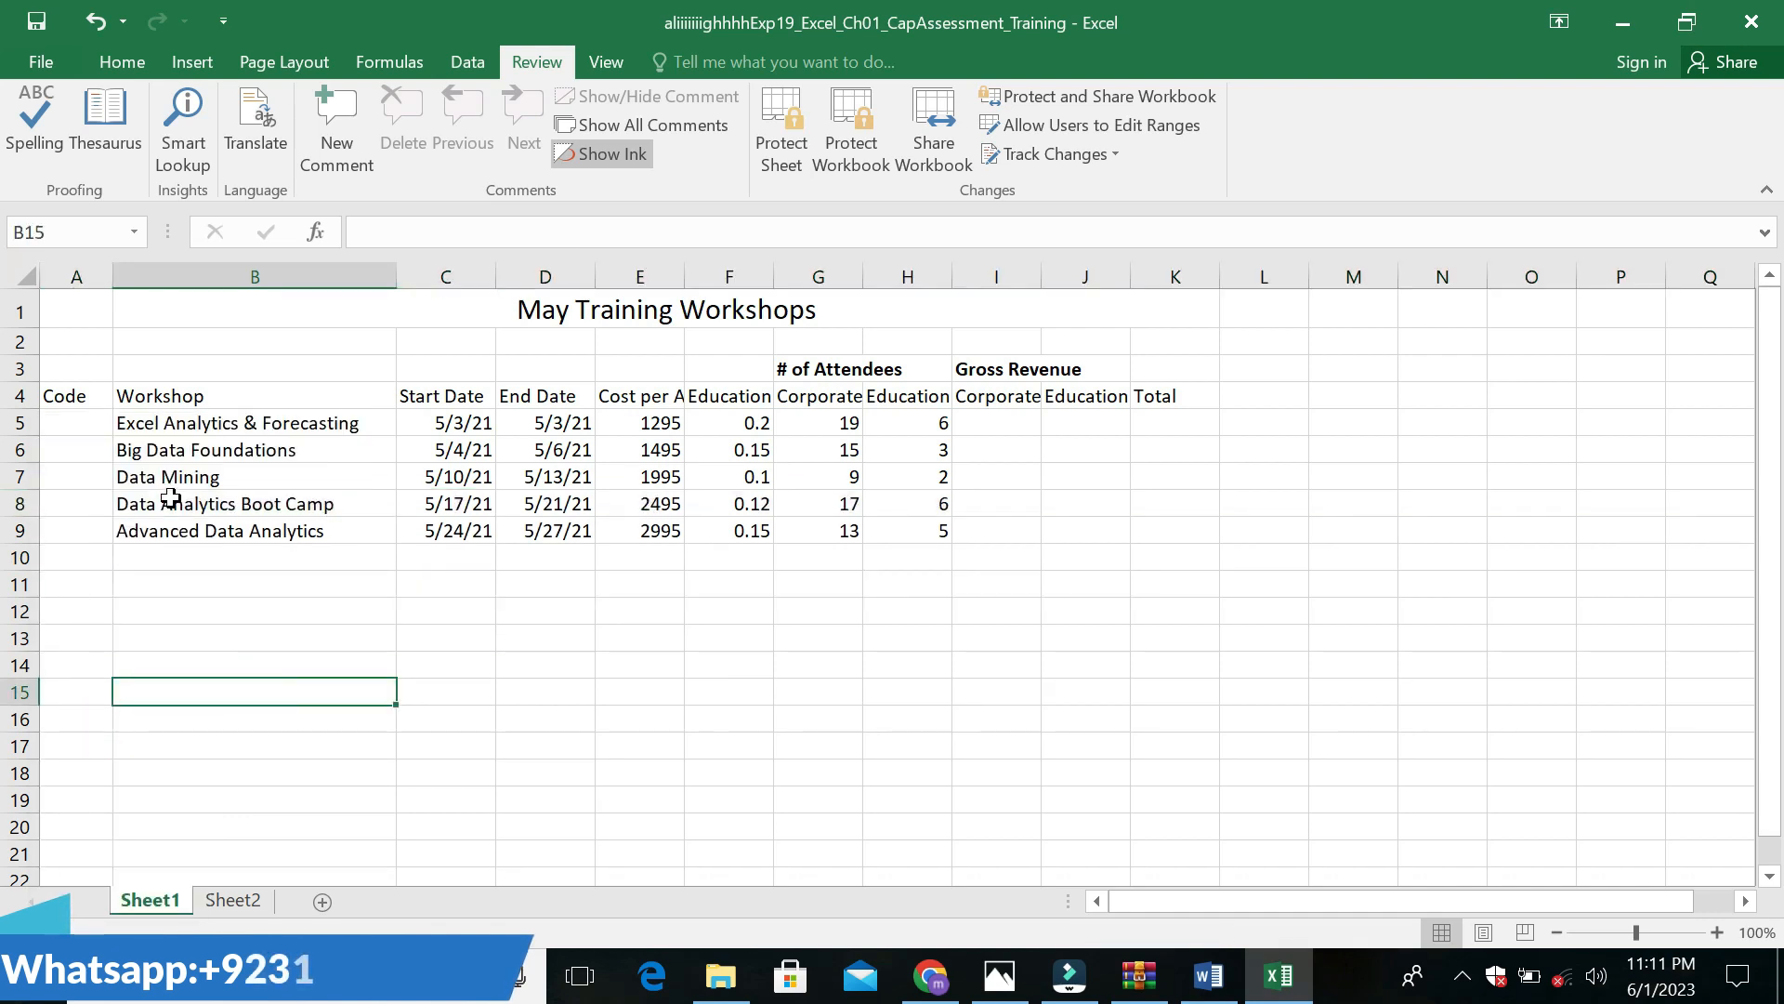
Return to the Word instructions and undo all the size and highlight formatting in step 4
{"action": "left_click", "coordinate": [1211, 975]}
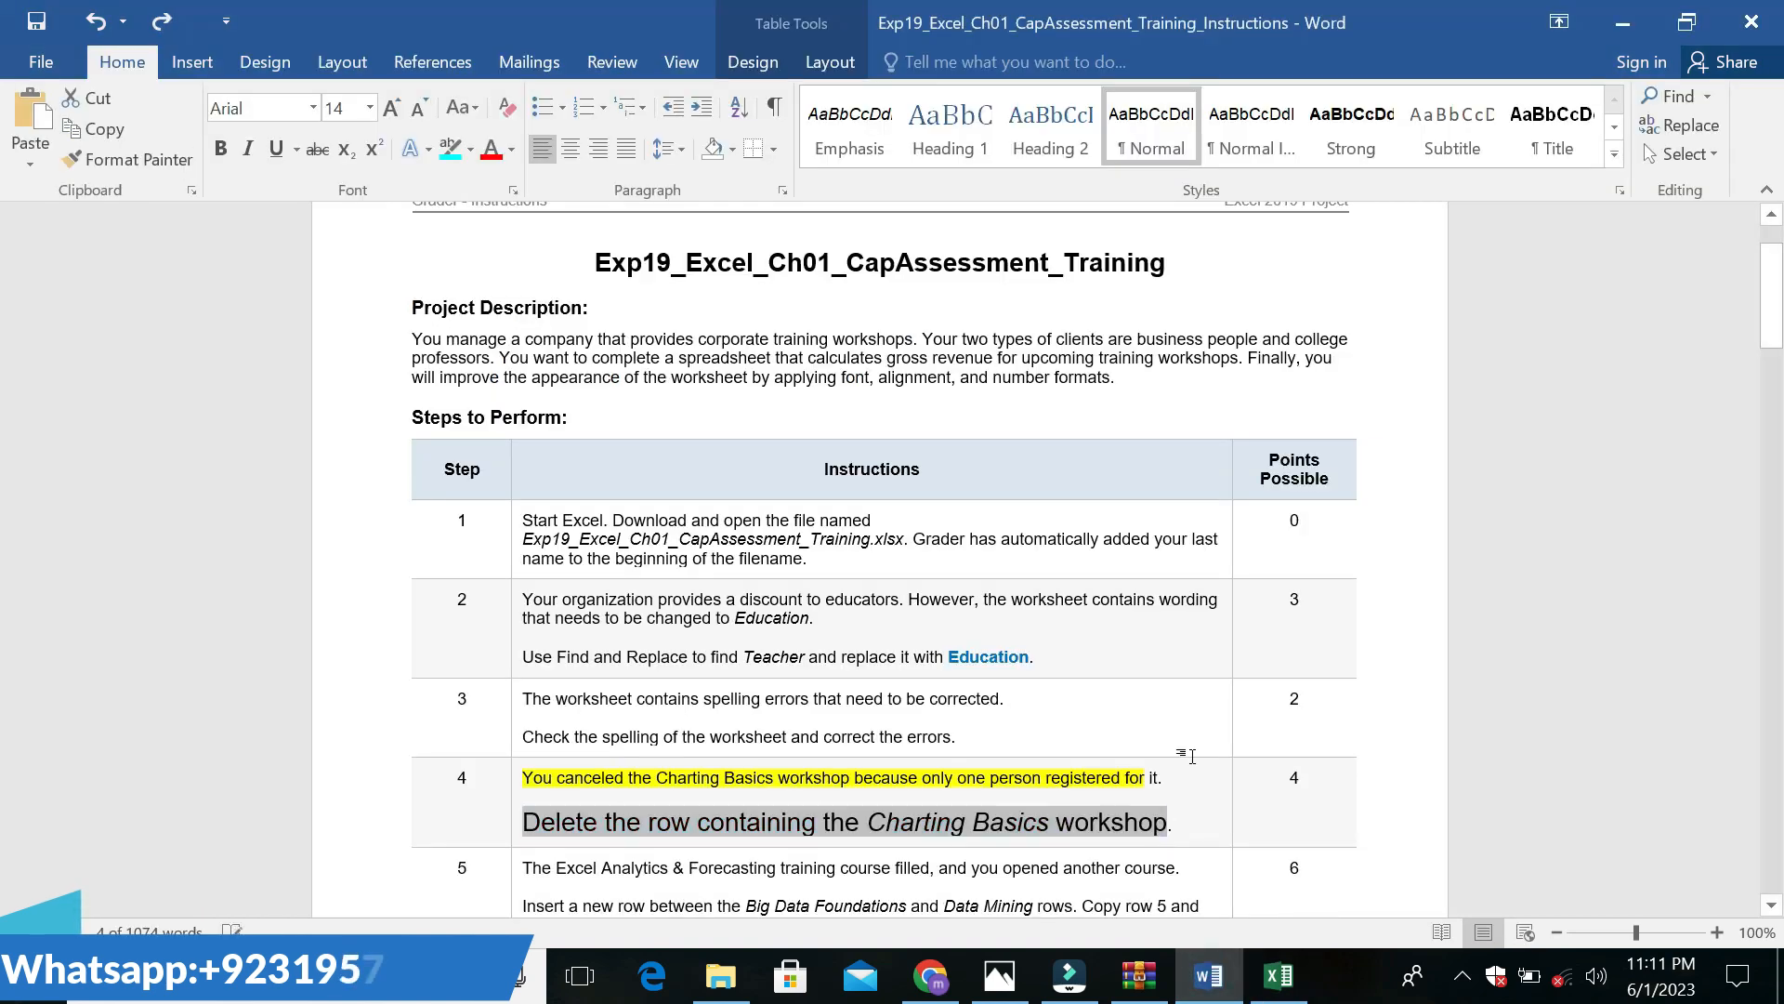
{"action": "key", "text": "ctrl+z"}
{"action": "key", "text": "ctrl+z"}
{"action": "left_click", "coordinate": [1164, 697]}
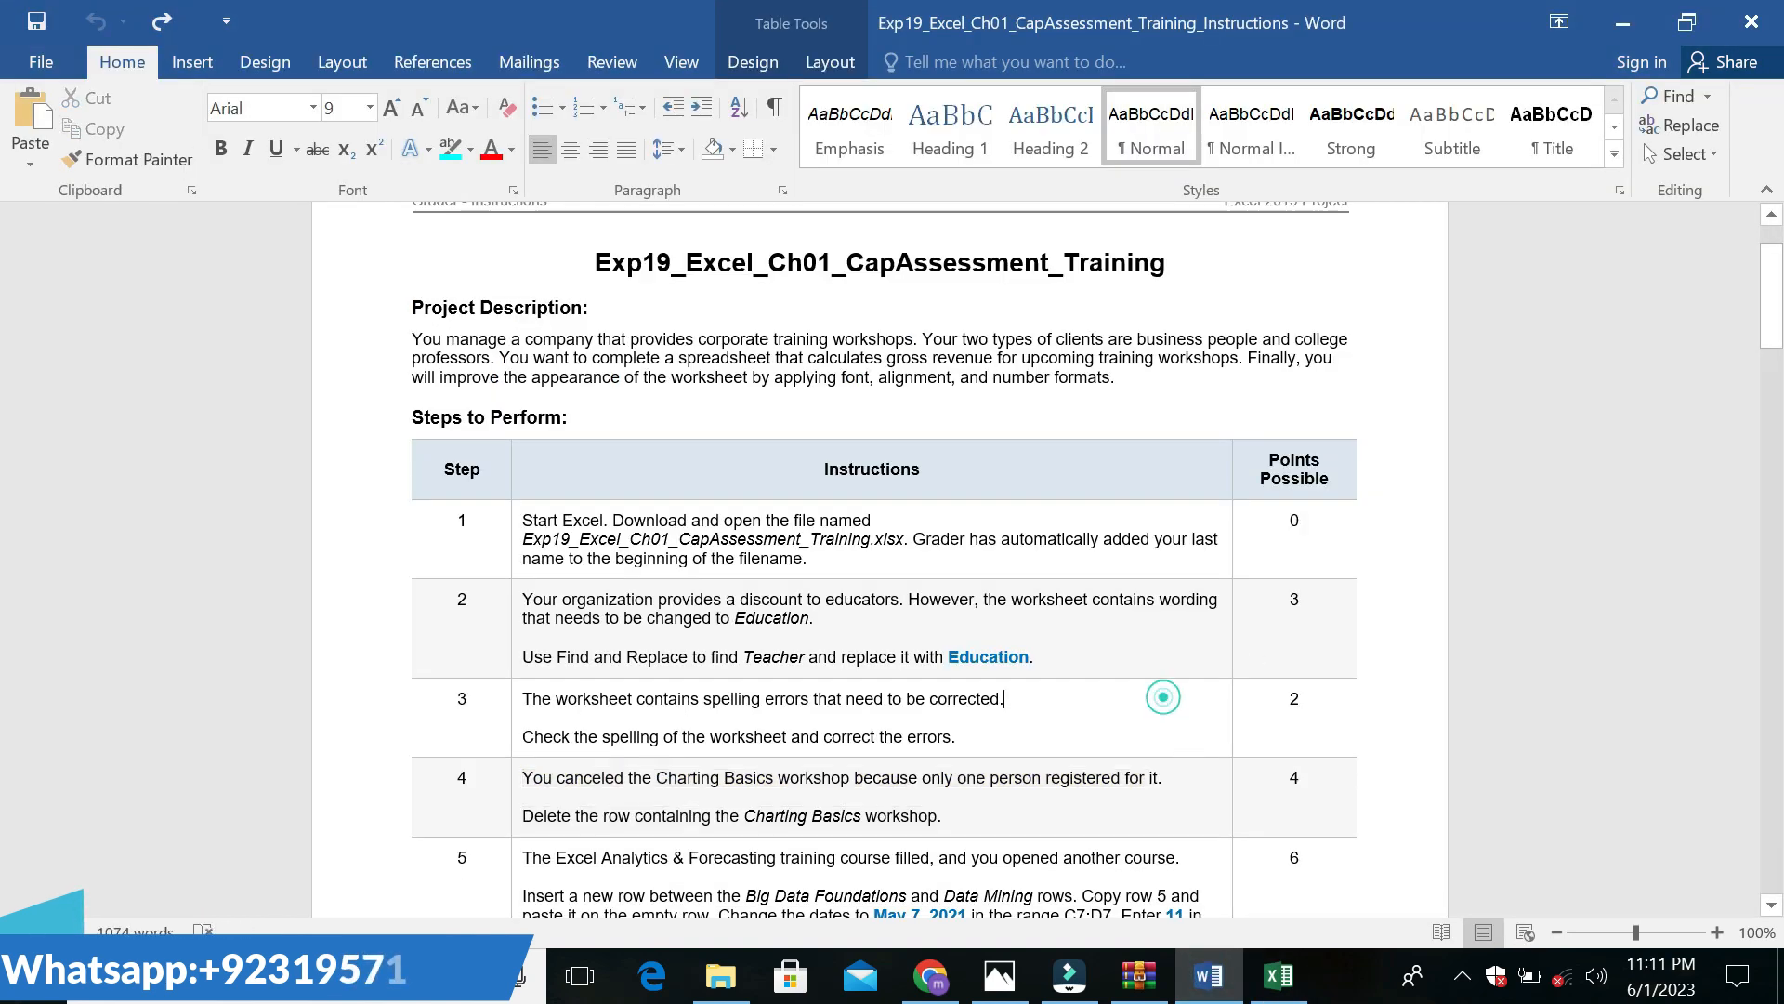
Highlight the first sentence of step 5, about the Excel Analytics & Forecasting course, in yellow
{"action": "left_click_drag", "start_coordinate": [1776, 339], "coordinate": [1776, 400]}
{"action": "left_click_drag", "start_coordinate": [522, 455], "coordinate": [1176, 456]}
{"action": "left_click", "coordinate": [1269, 406]}
{"action": "left_click", "coordinate": [1272, 439]}
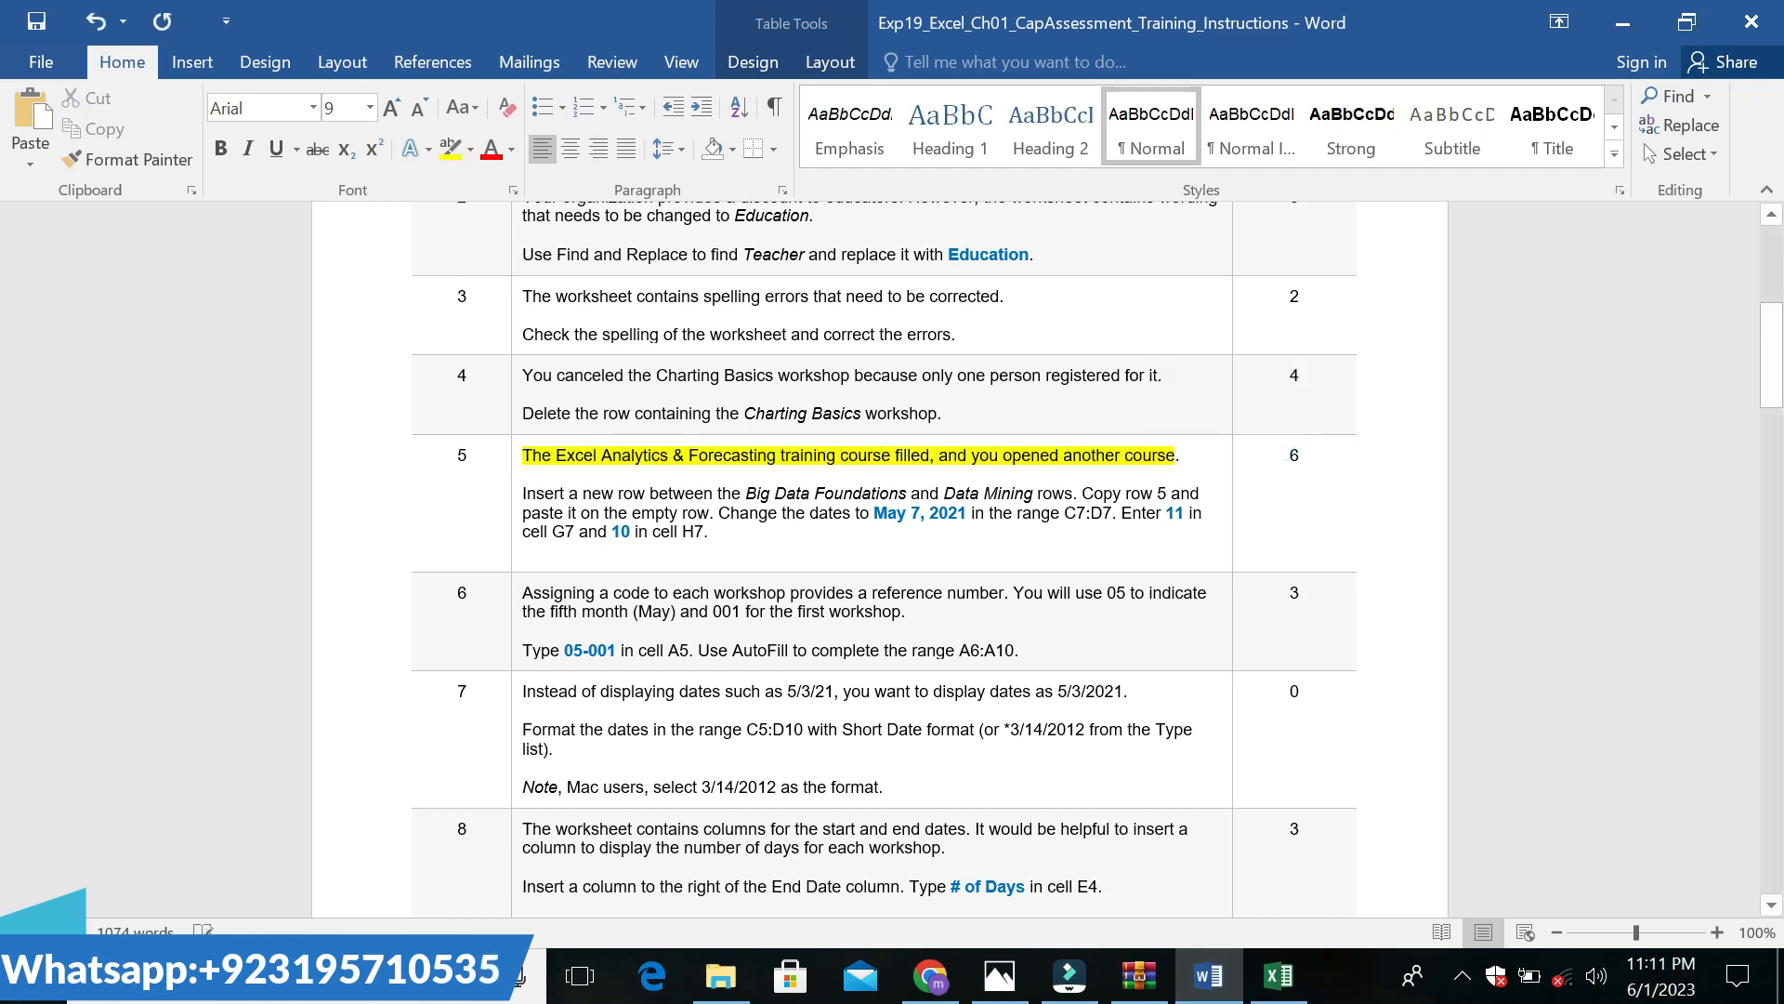
Set the step 5 paragraph beginning "Insert a new row between" to 14 pt
{"action": "left_click_drag", "start_coordinate": [525, 493], "coordinate": [725, 532]}
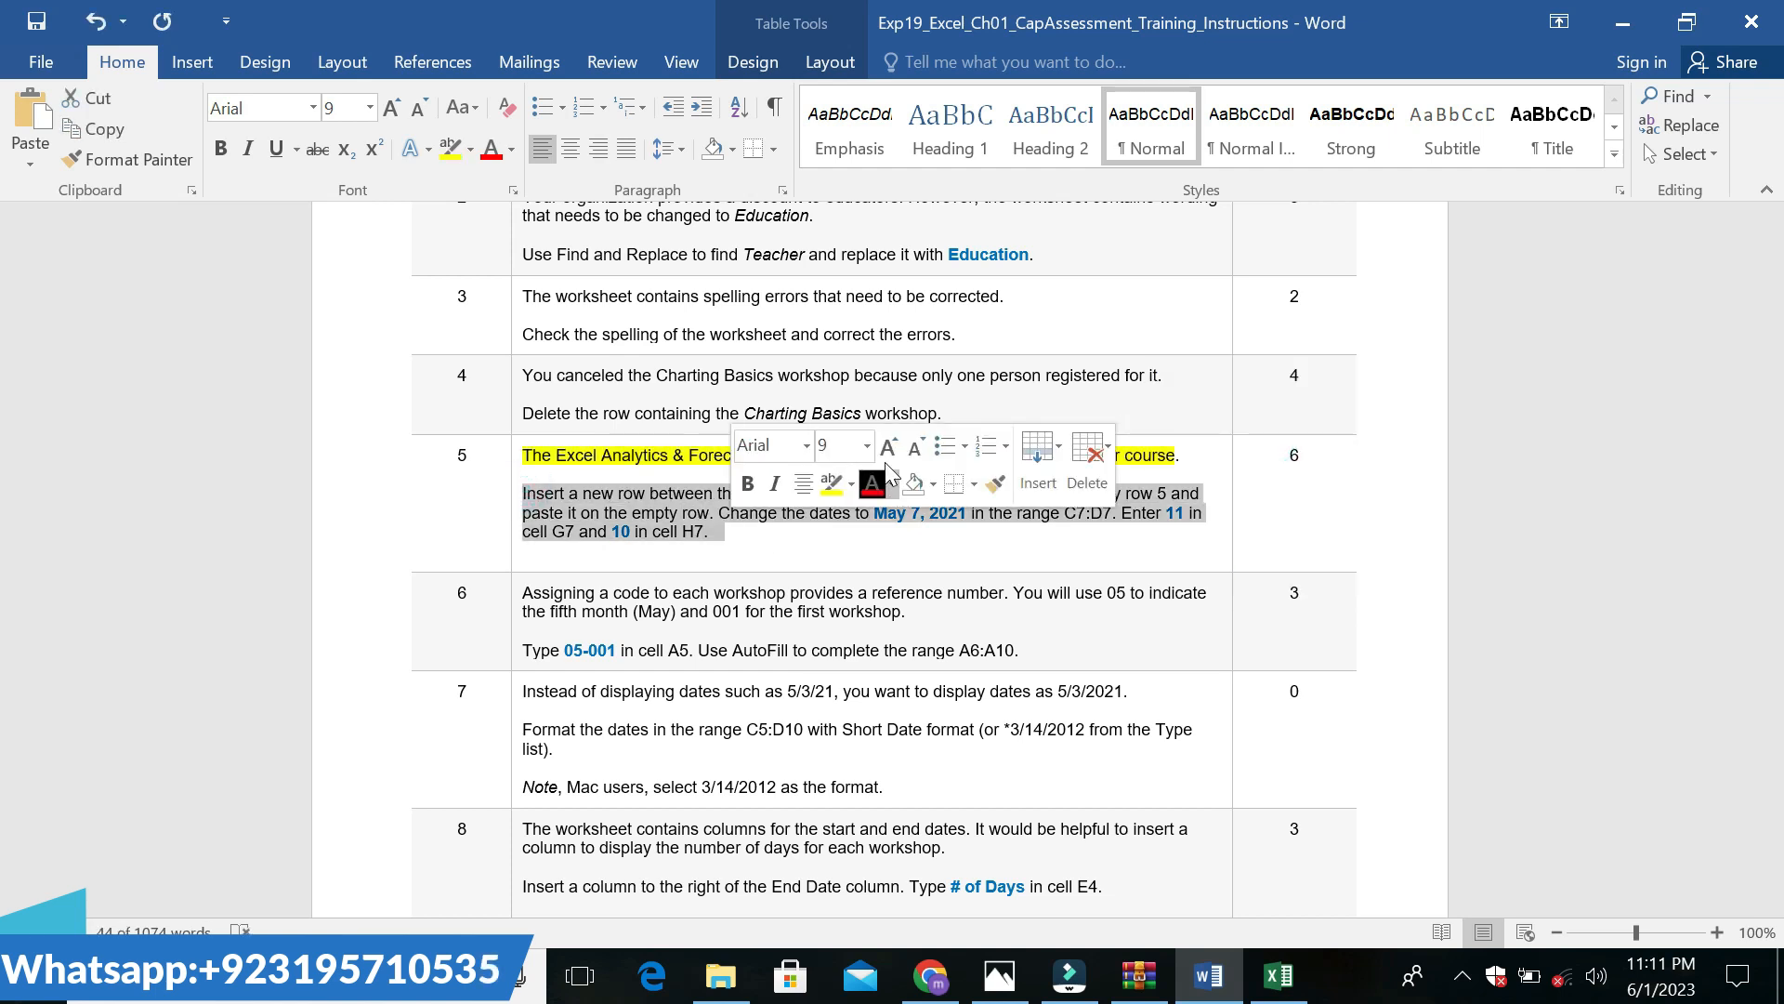
{"action": "left_click", "coordinate": [868, 446]}
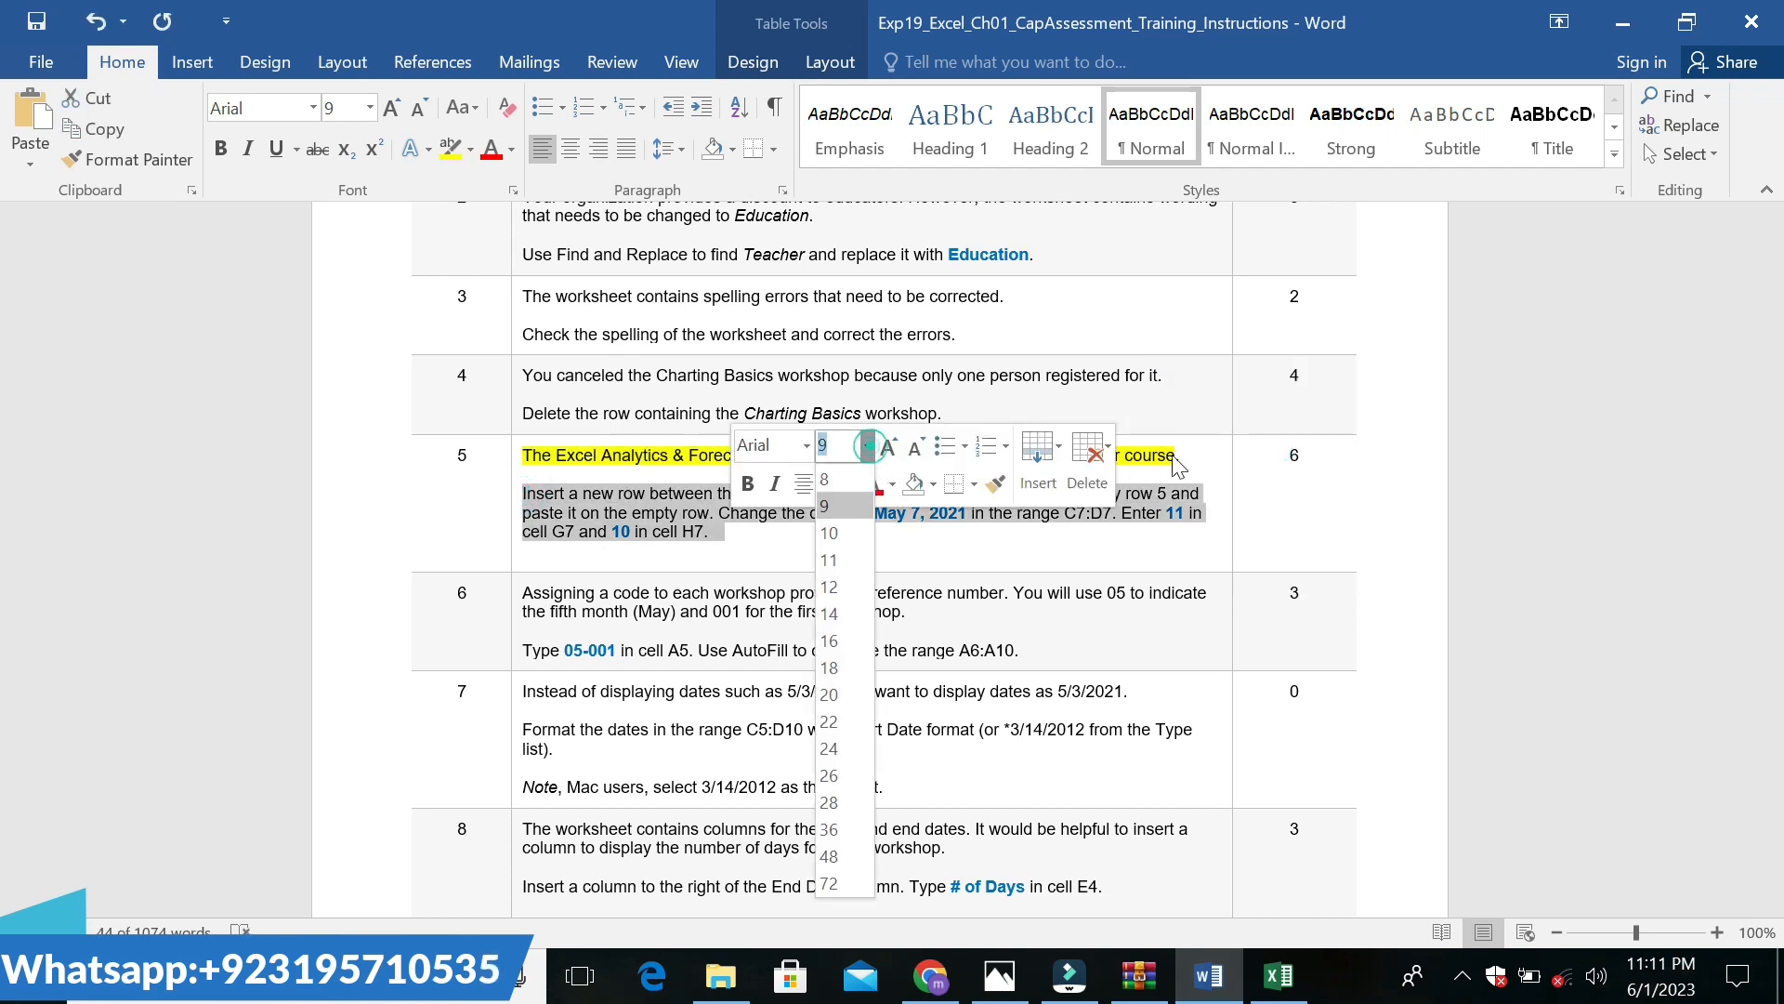
{"action": "left_click", "coordinate": [877, 622]}
{"action": "left_click", "coordinate": [511, 491]}
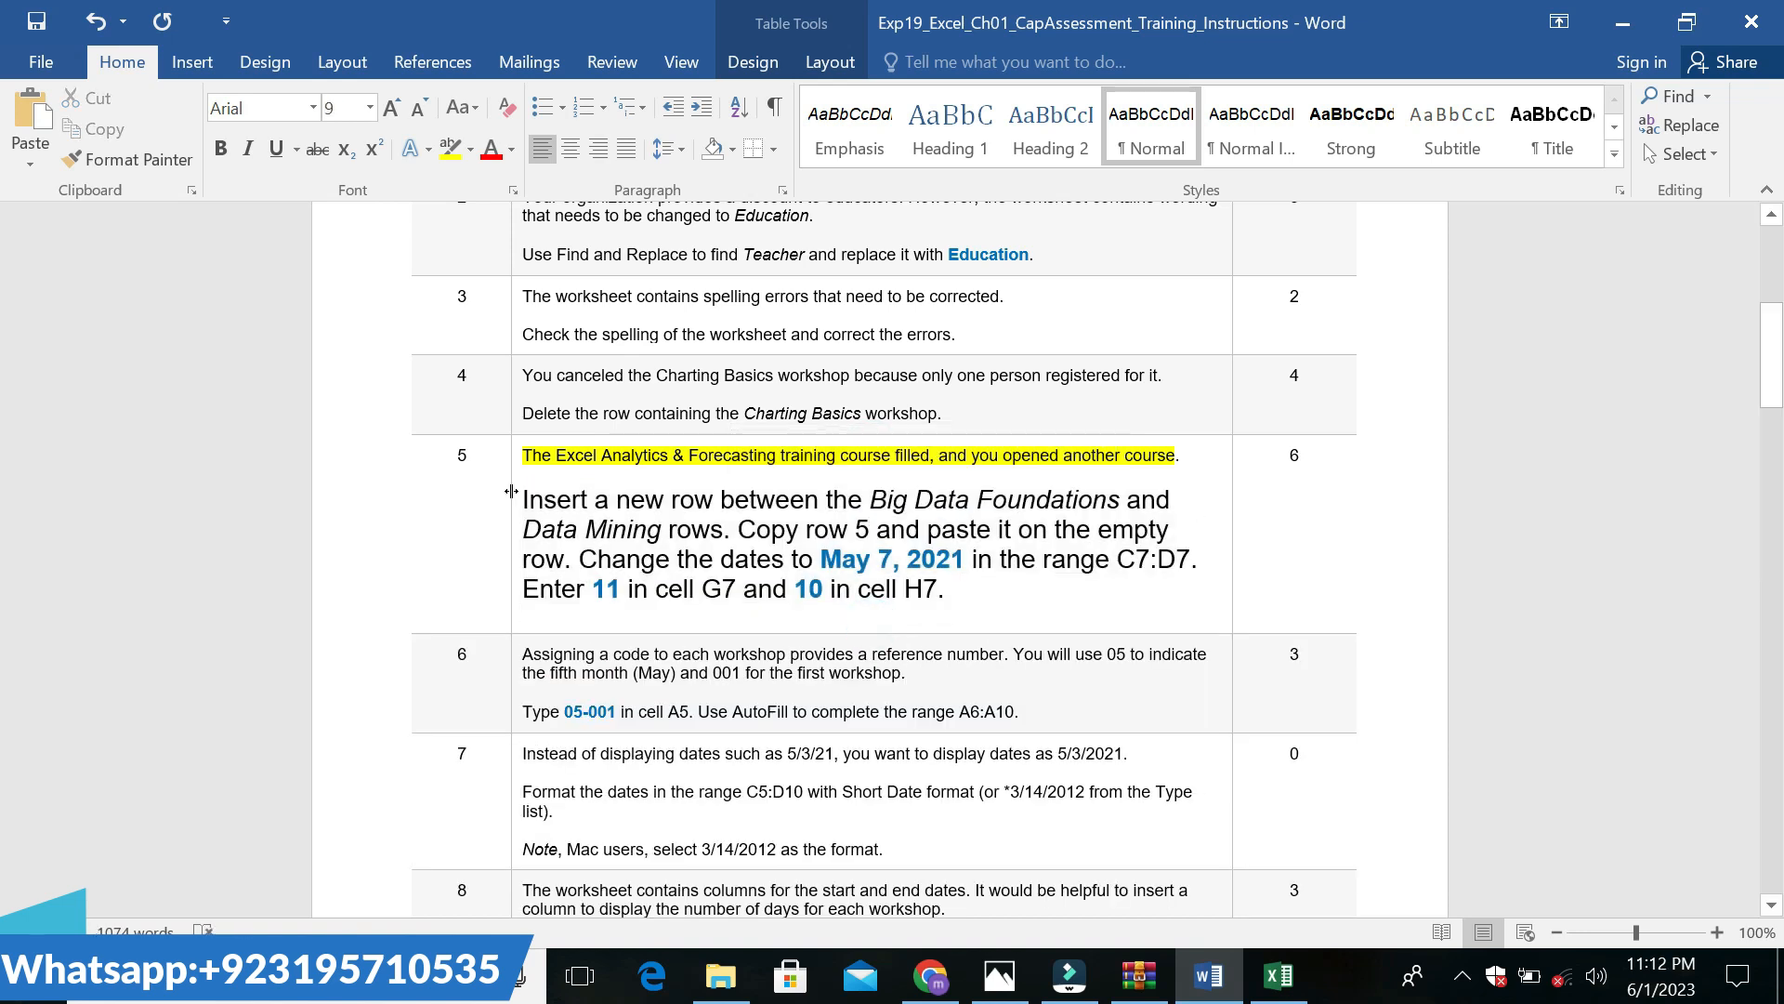
Highlight the whole enlarged instruction paragraph in step 5 in turquoise
{"action": "left_click_drag", "start_coordinate": [522, 492], "coordinate": [957, 591]}
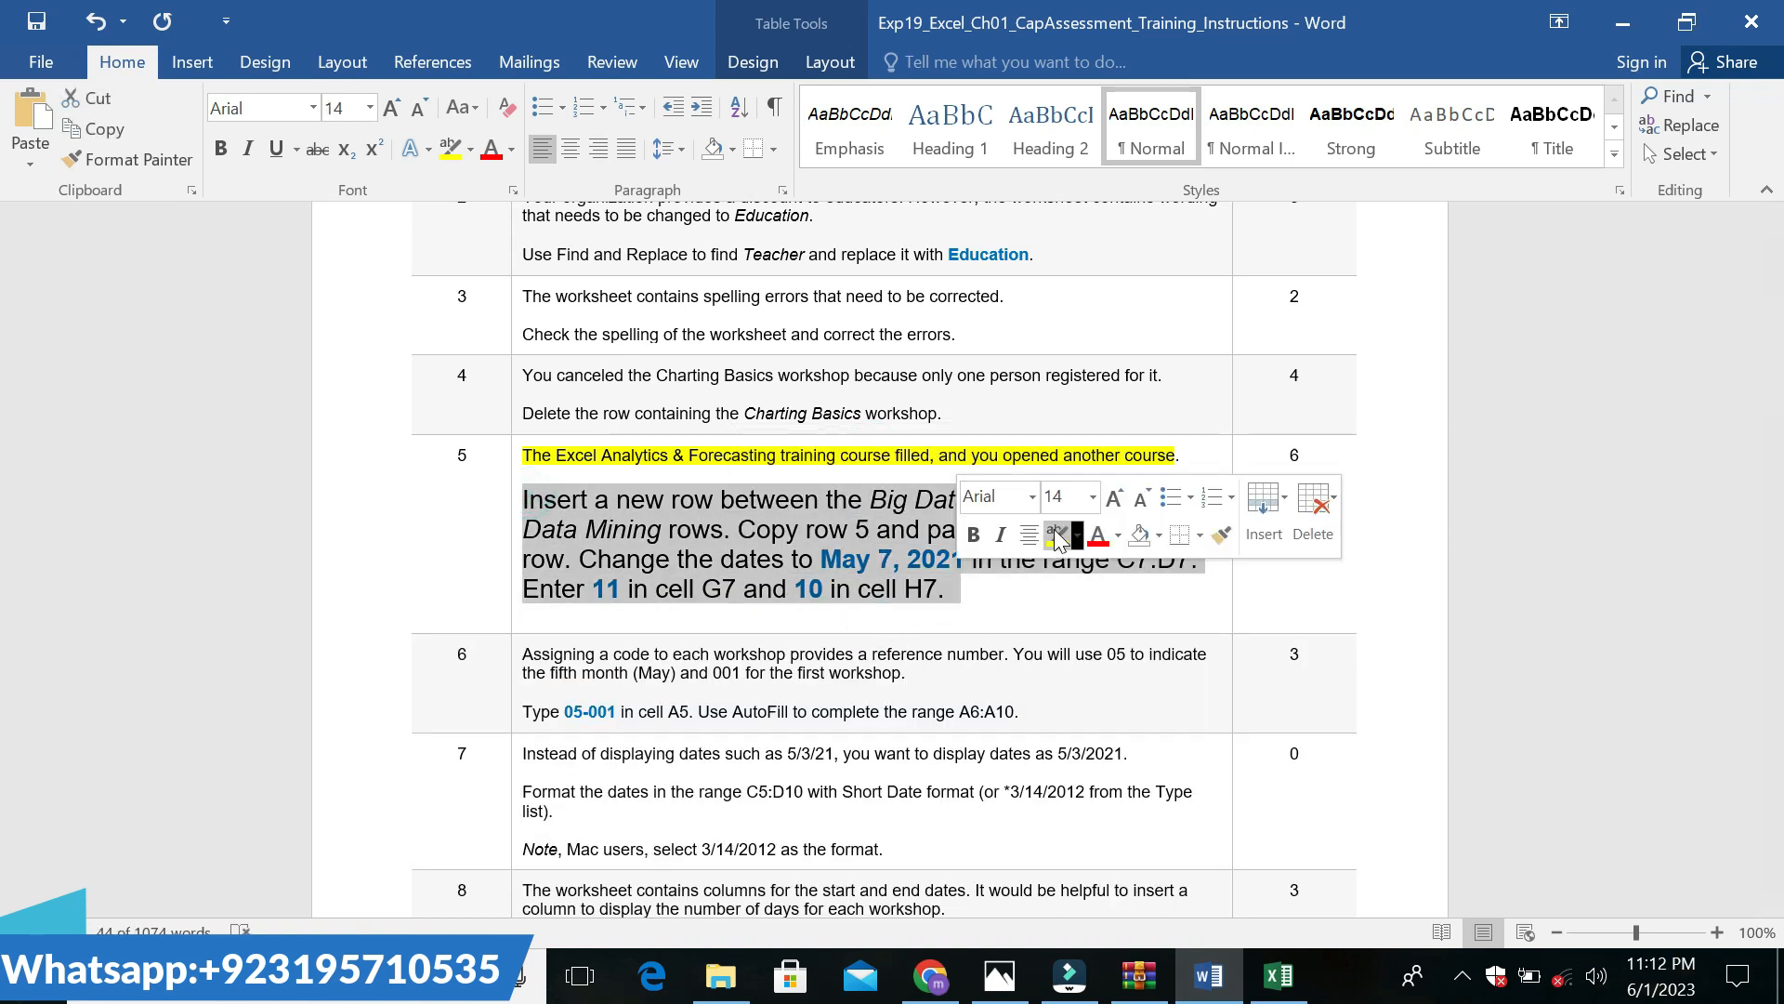
{"action": "left_click", "coordinate": [1077, 537]}
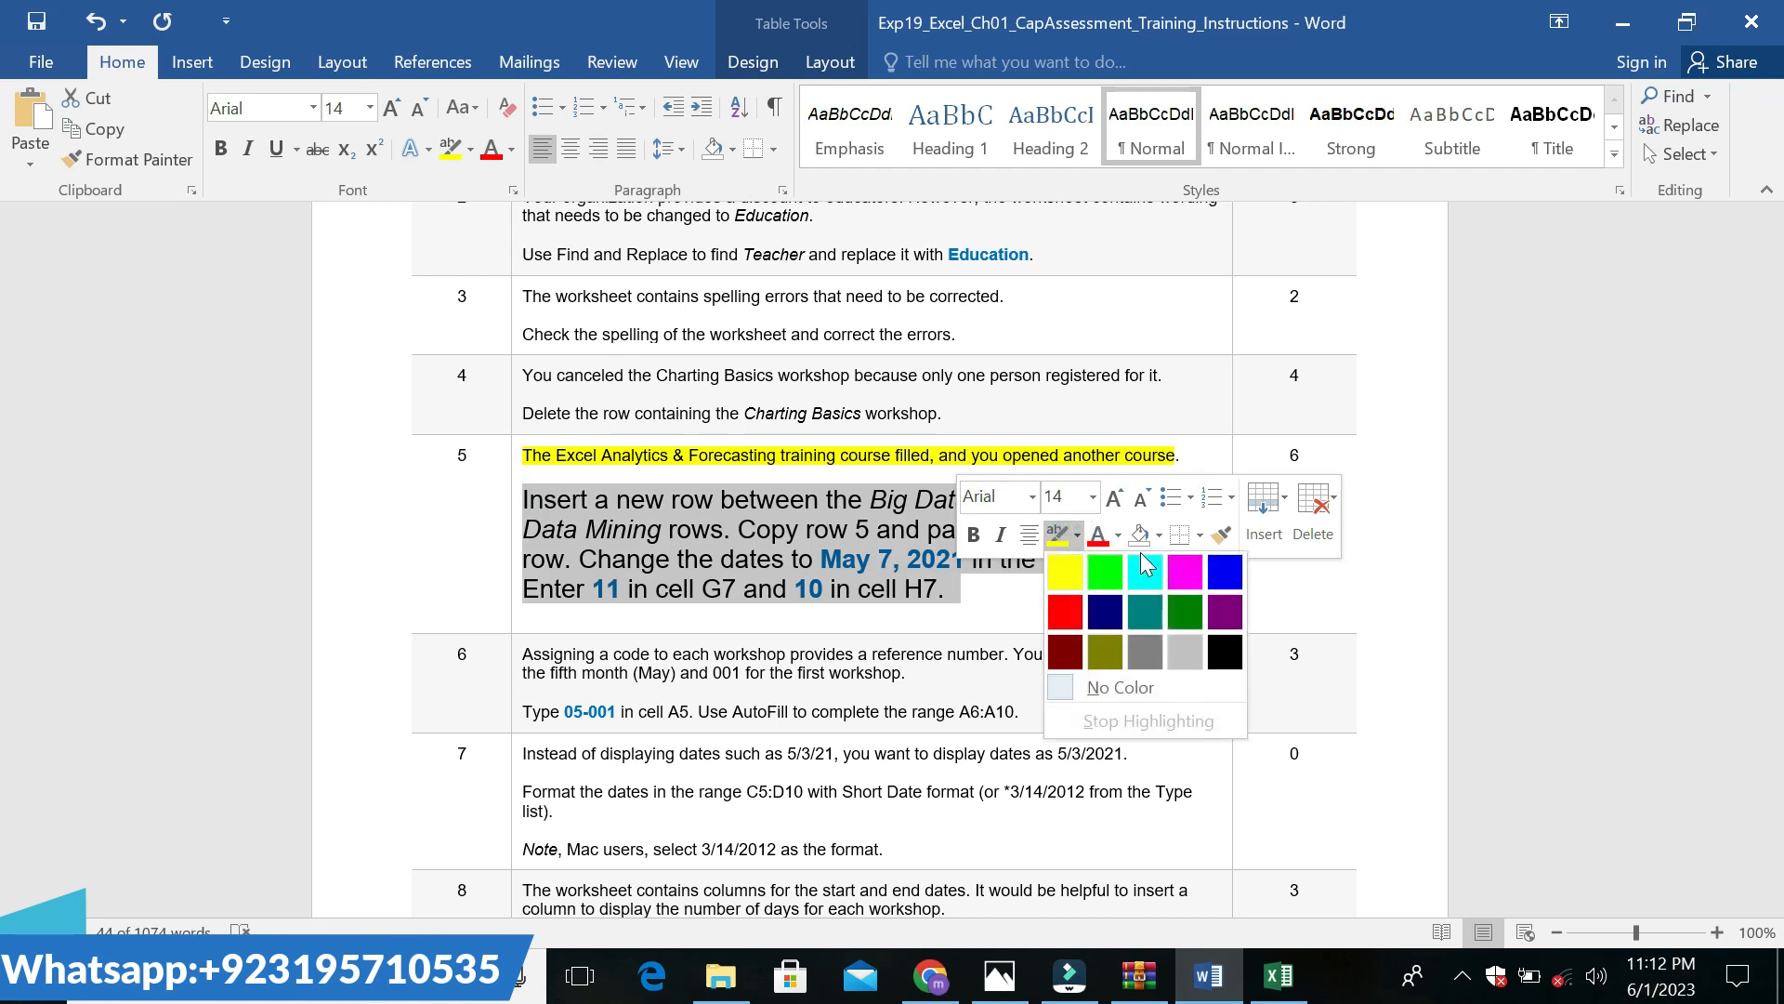
{"action": "left_click", "coordinate": [1145, 574]}
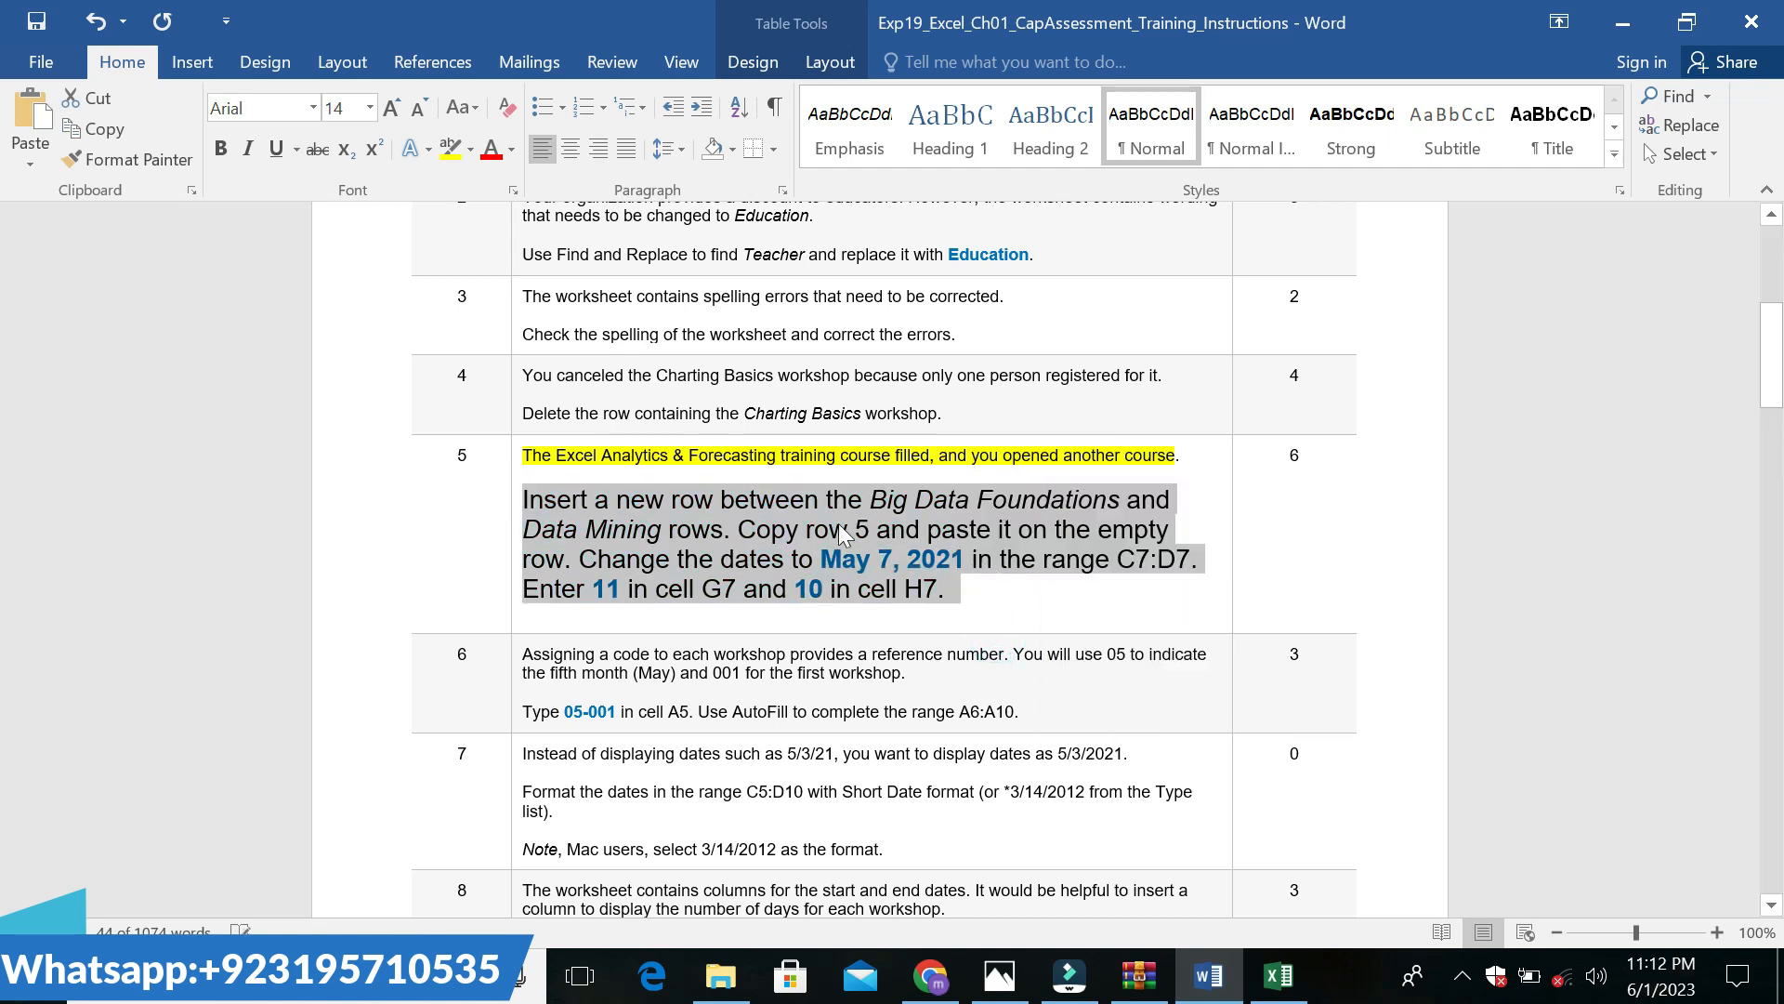
{"action": "left_click", "coordinate": [582, 498]}
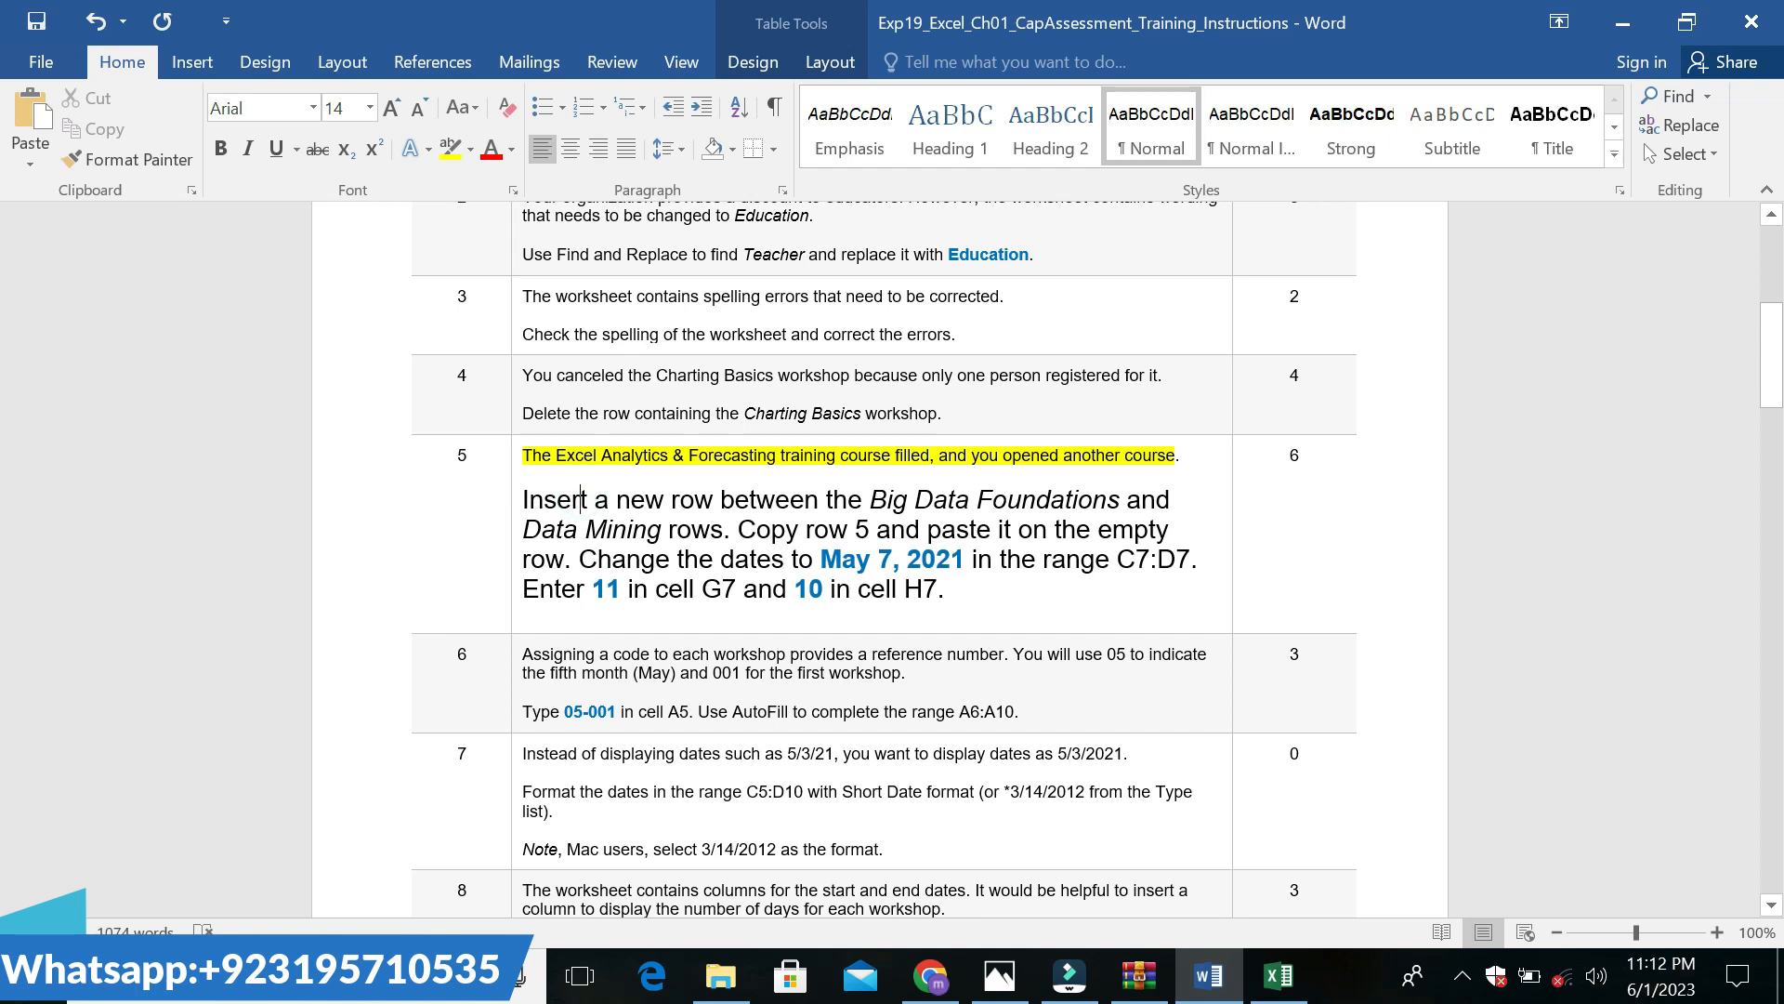
{"action": "triple_click", "coordinate": [526, 495]}
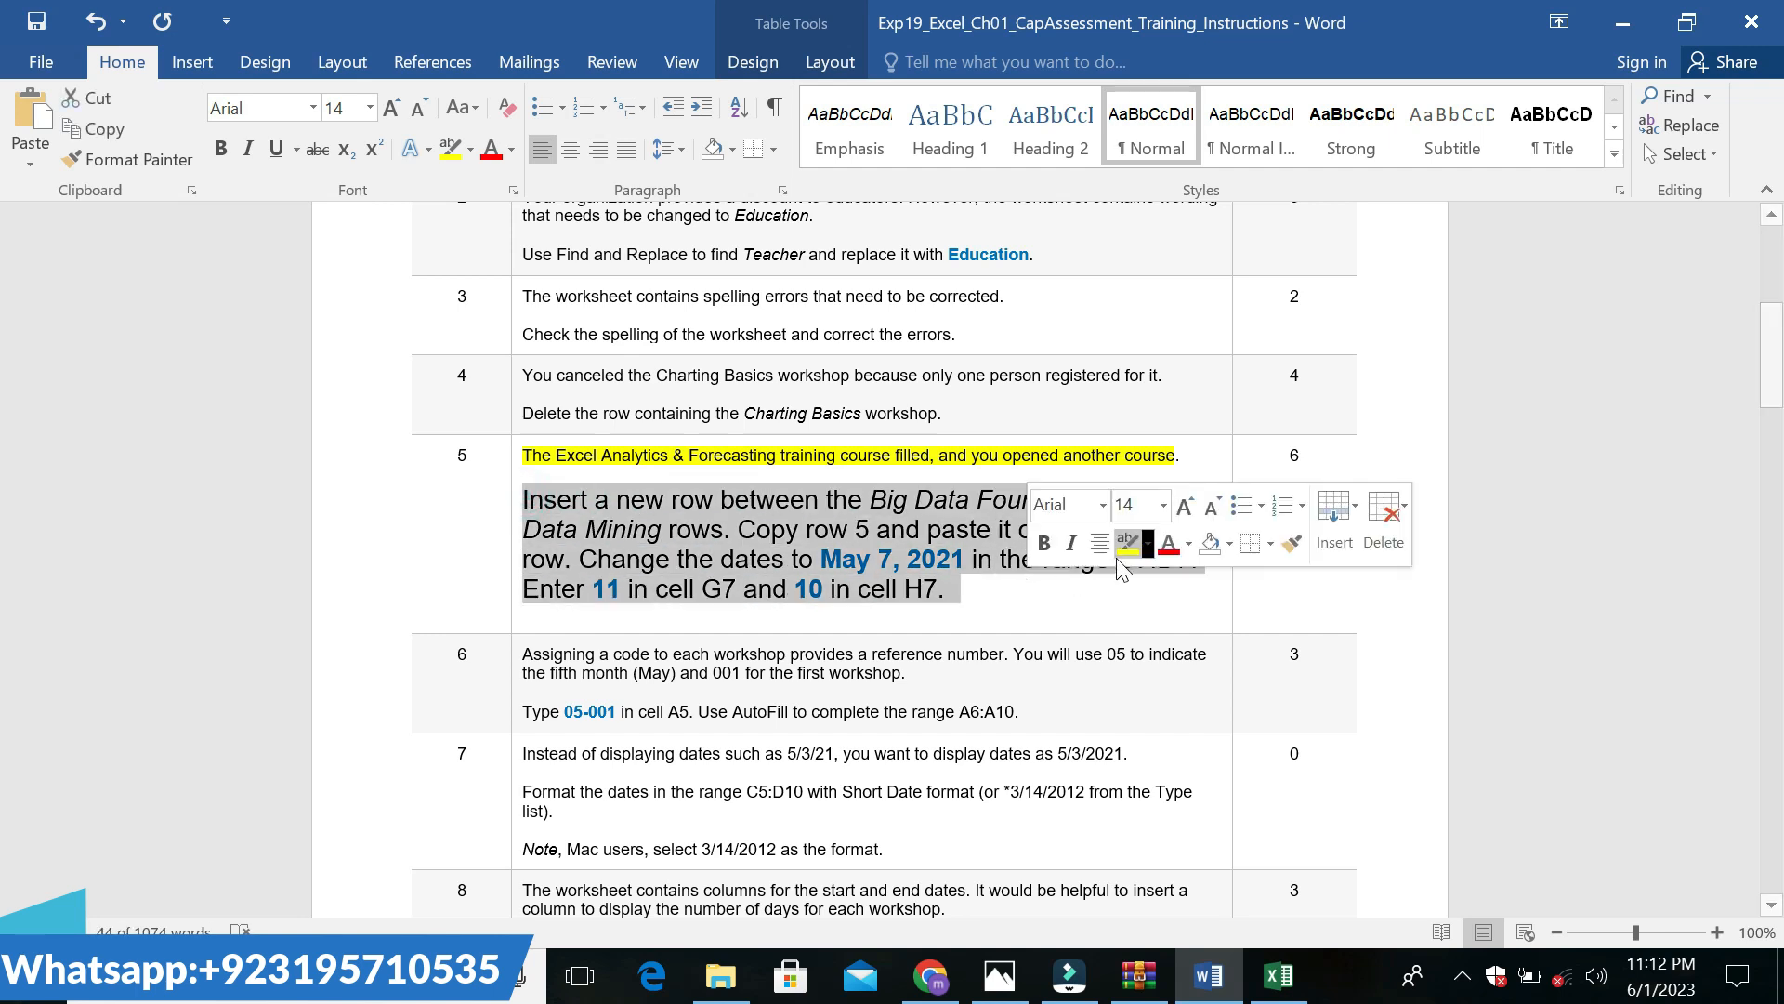
{"action": "left_click", "coordinate": [1148, 549]}
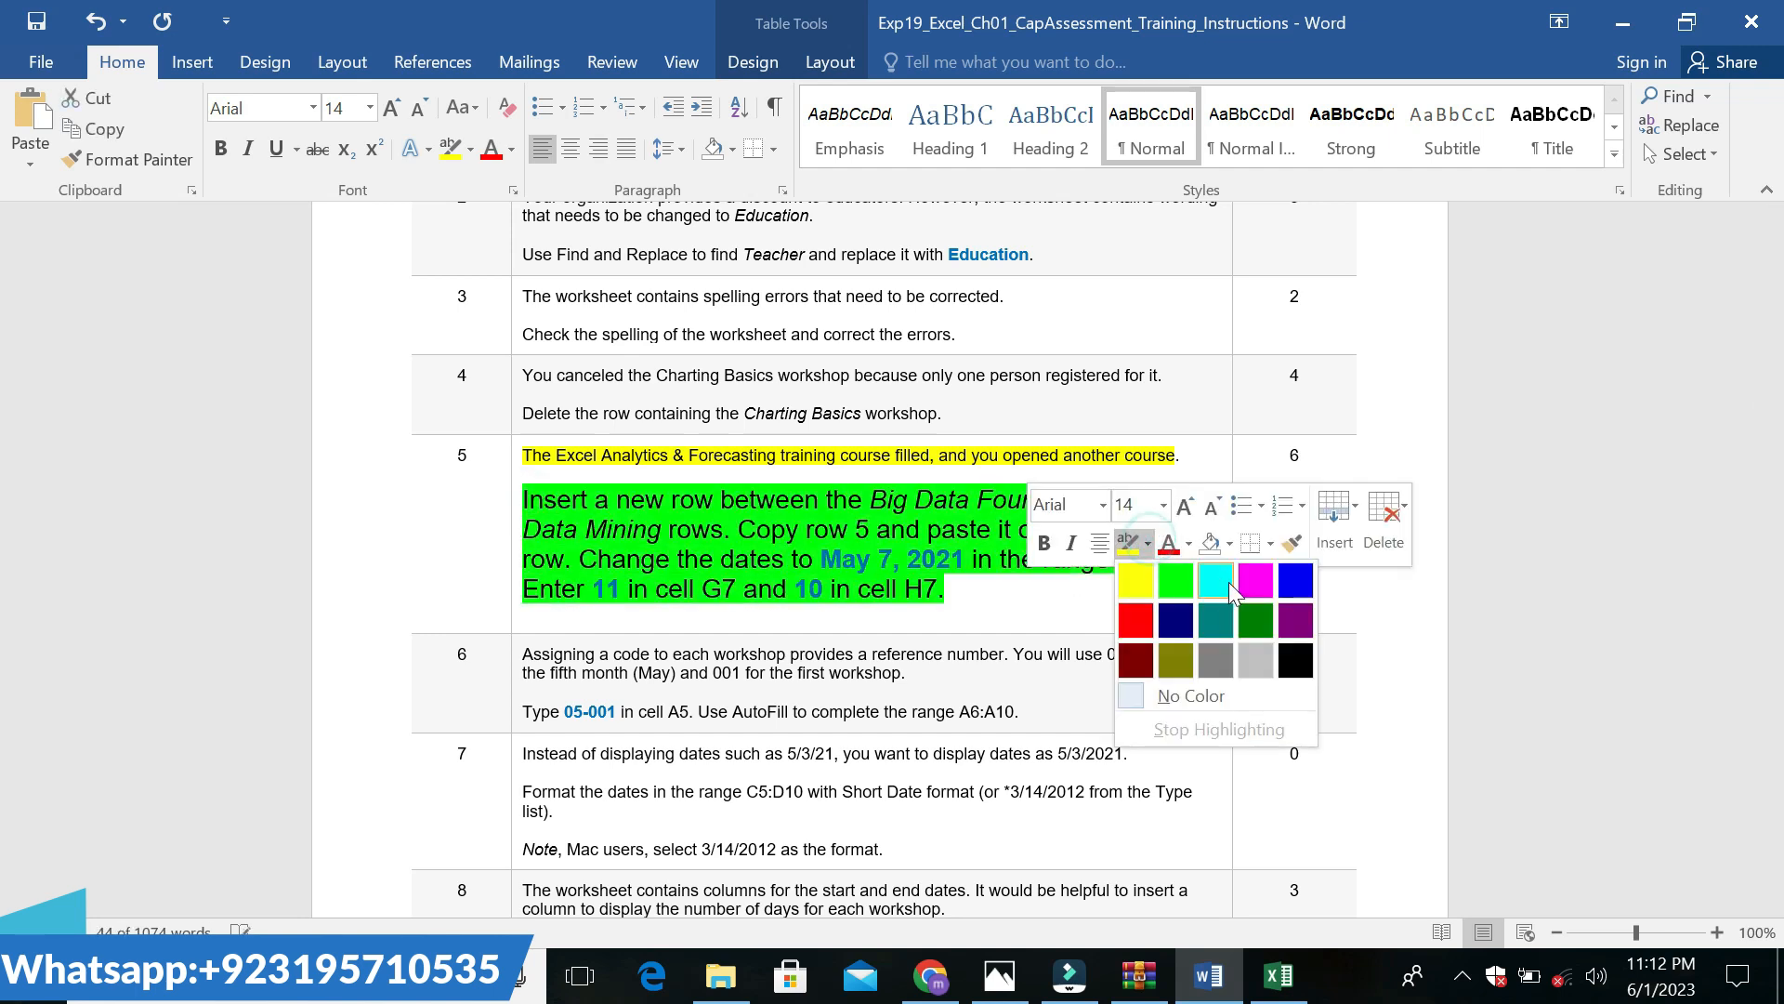
{"action": "left_click", "coordinate": [1226, 582]}
{"action": "left_click", "coordinate": [547, 502]}
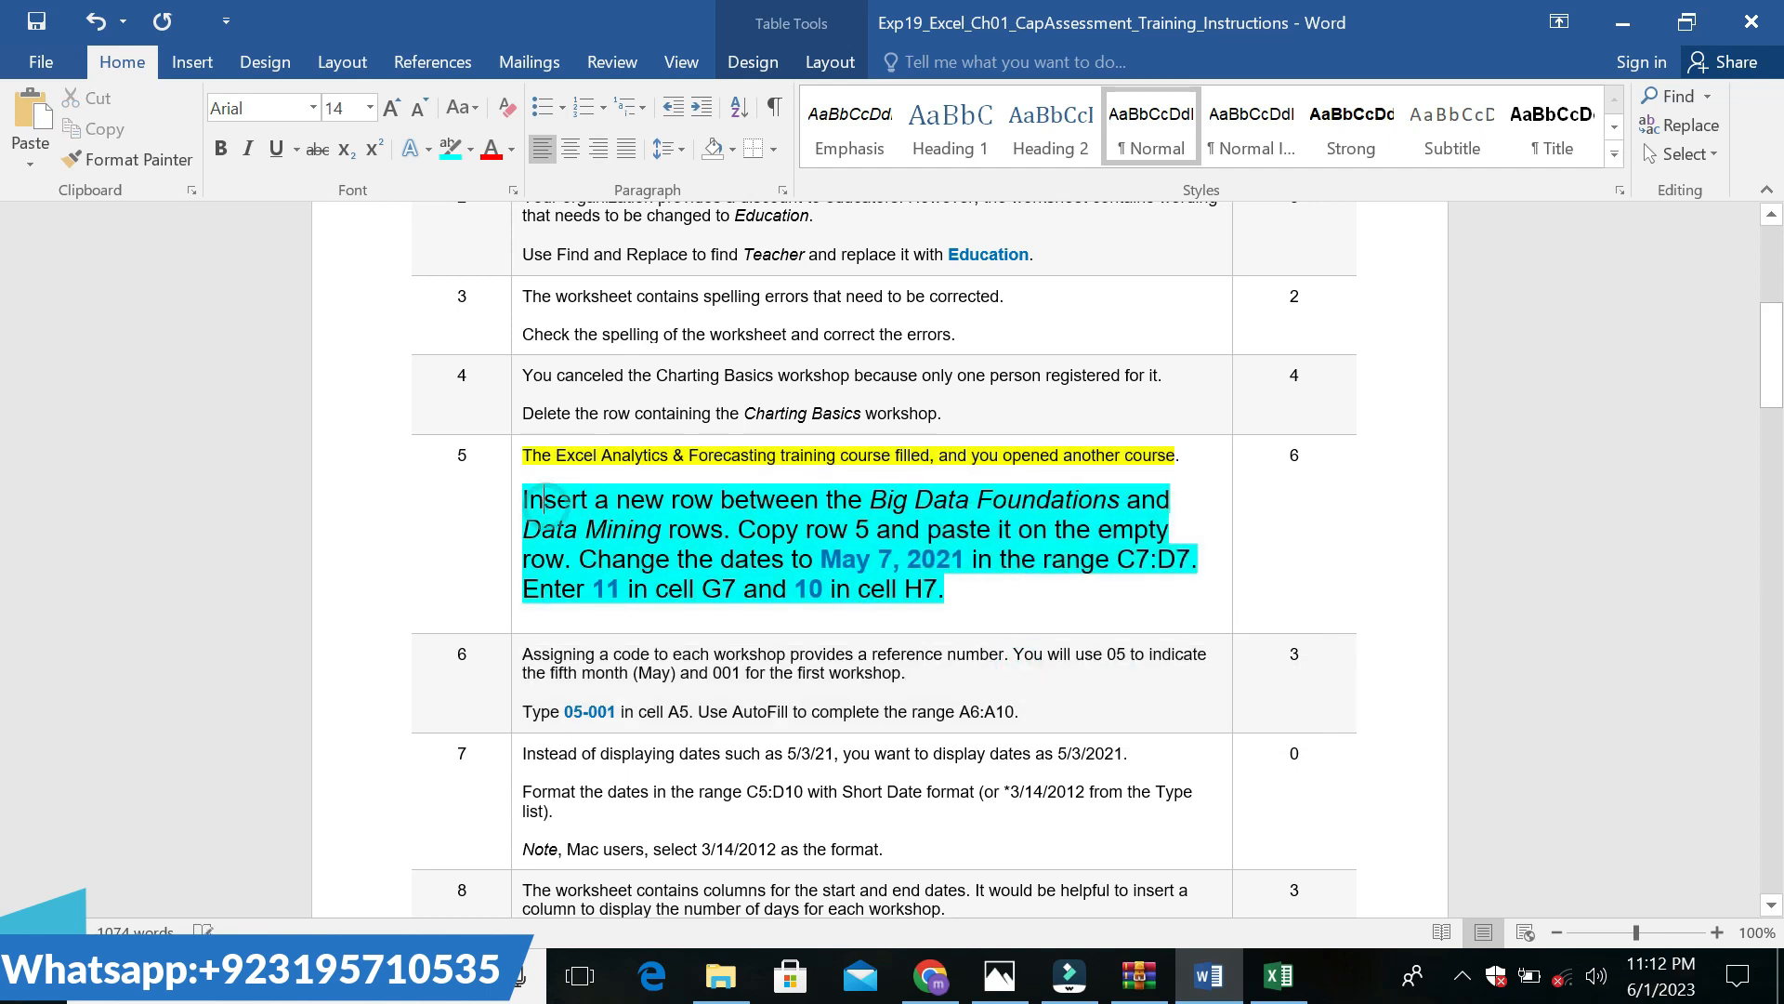
Select step 5's row-insertion sentence, switch to Excel and insert a blank row between Big Data Foundations and Data Mining
{"action": "left_click_drag", "start_coordinate": [546, 502], "coordinate": [722, 530]}
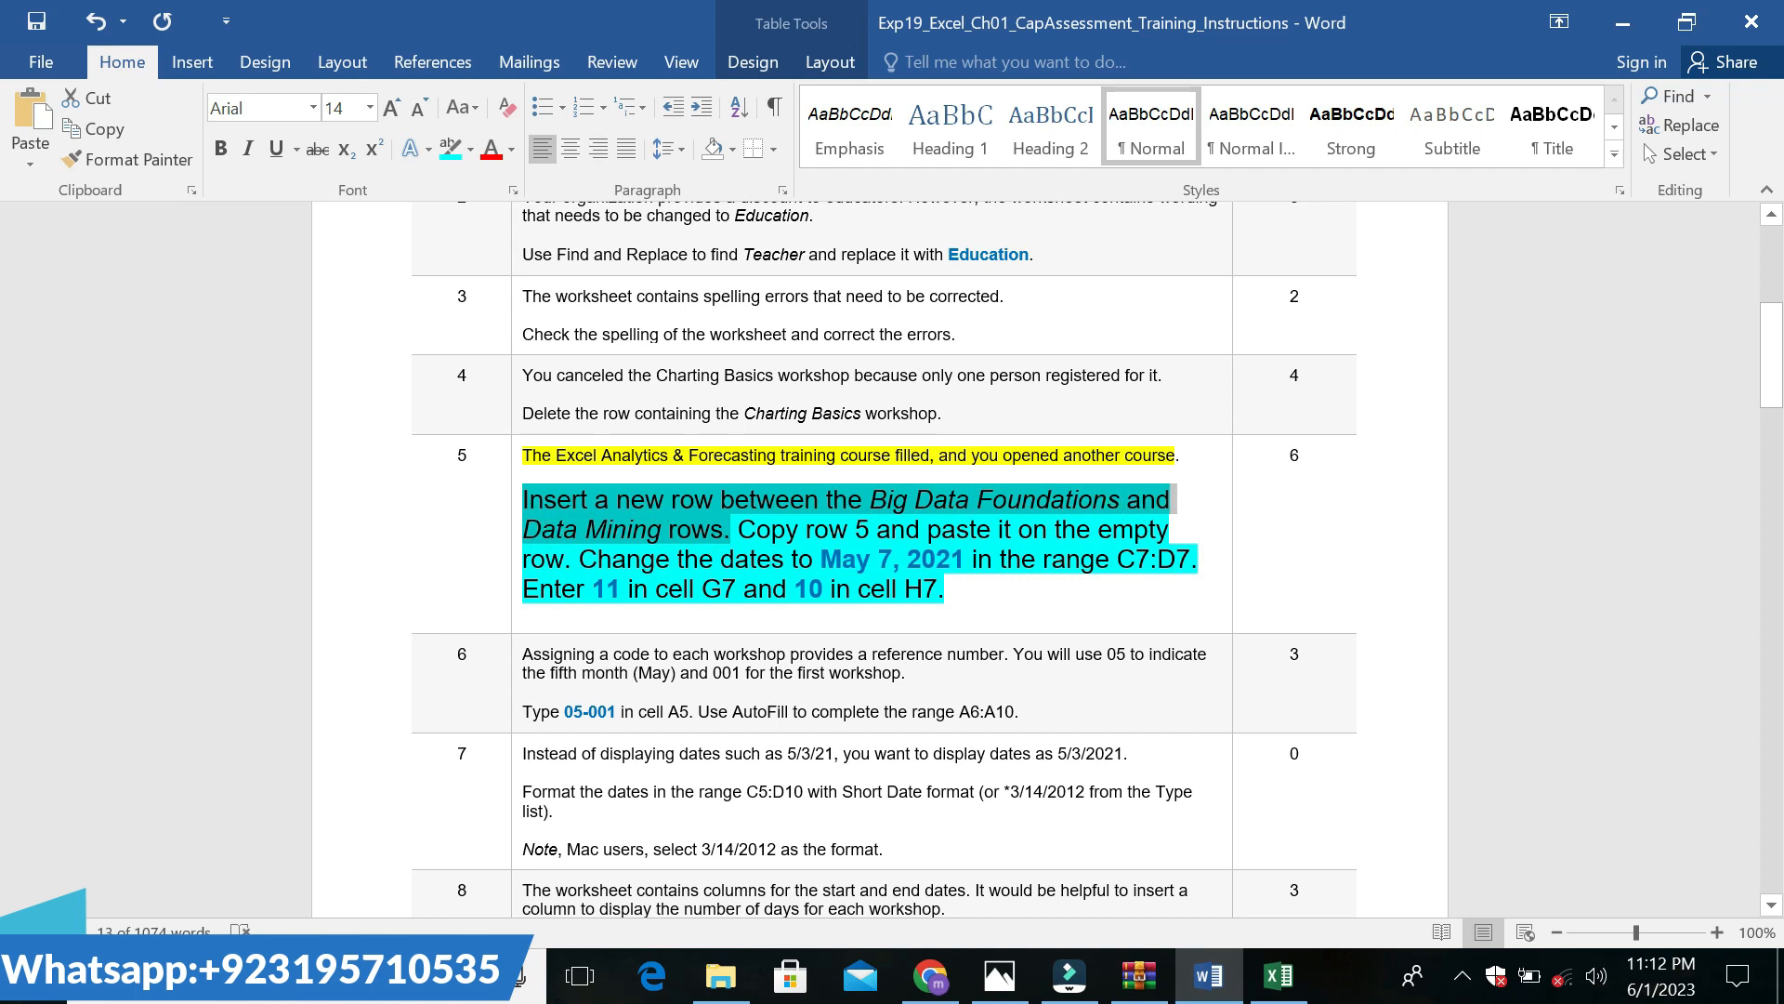
{"action": "left_click", "coordinate": [1278, 975]}
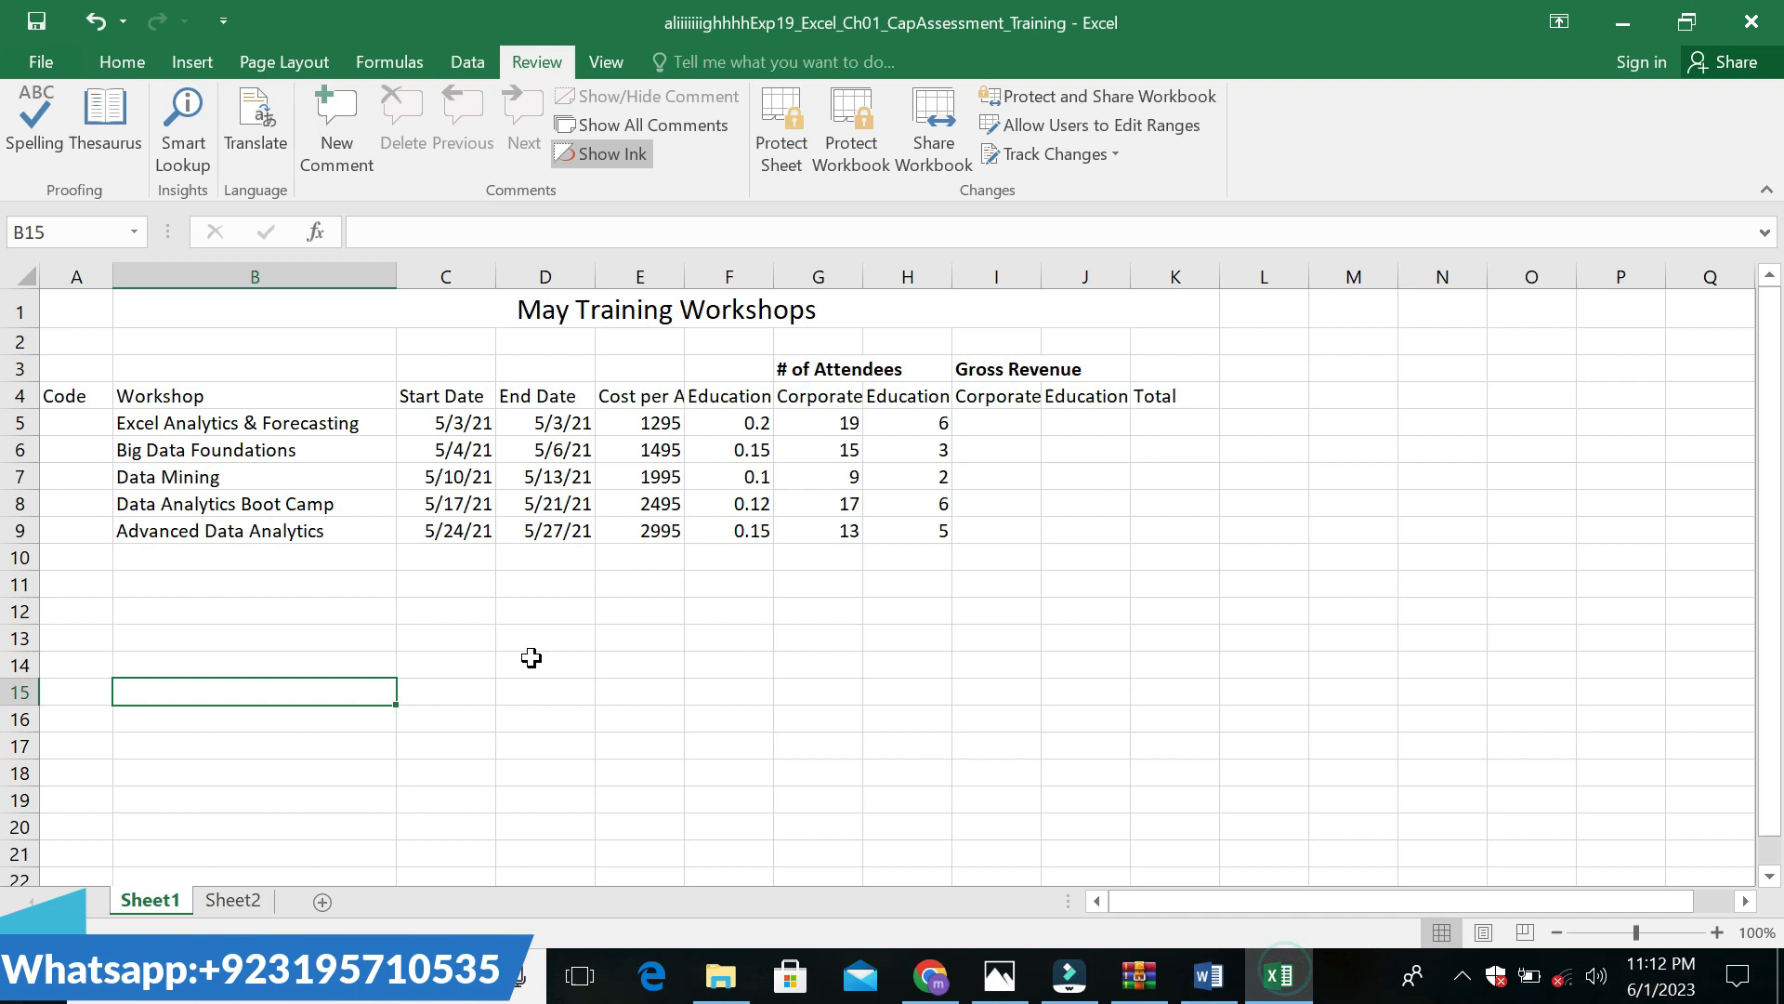
{"action": "right_click", "coordinate": [29, 476]}
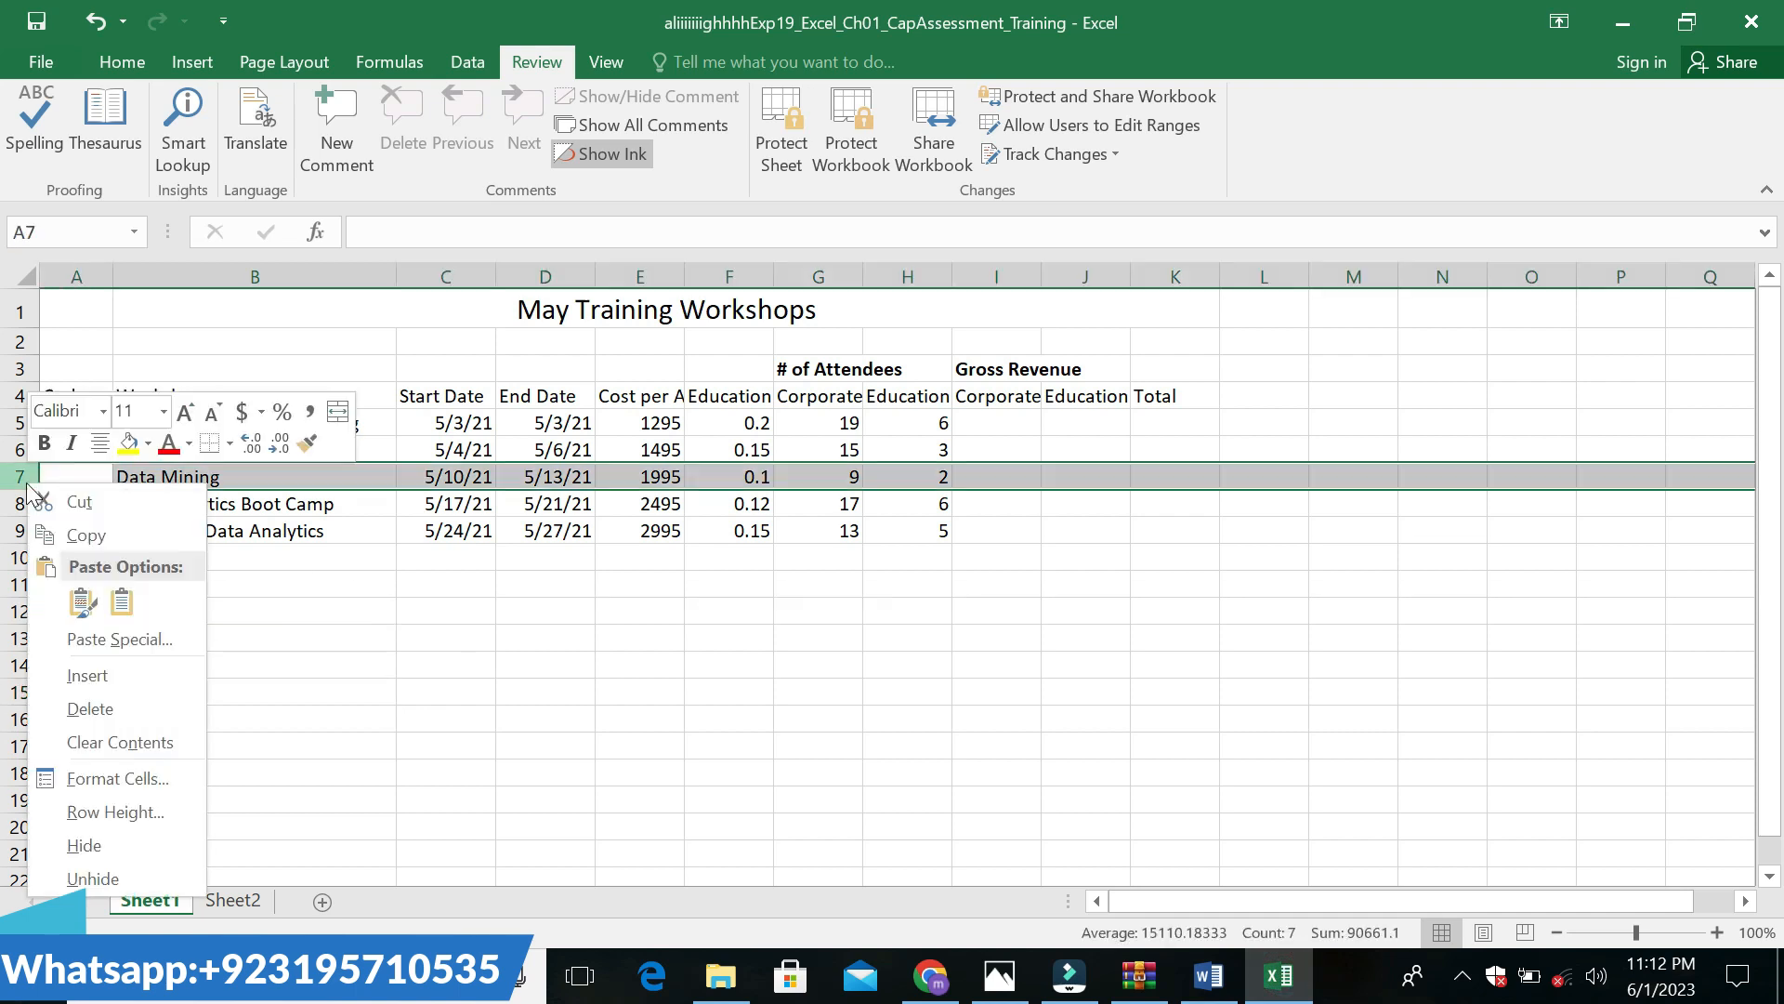
{"action": "left_click", "coordinate": [85, 675]}
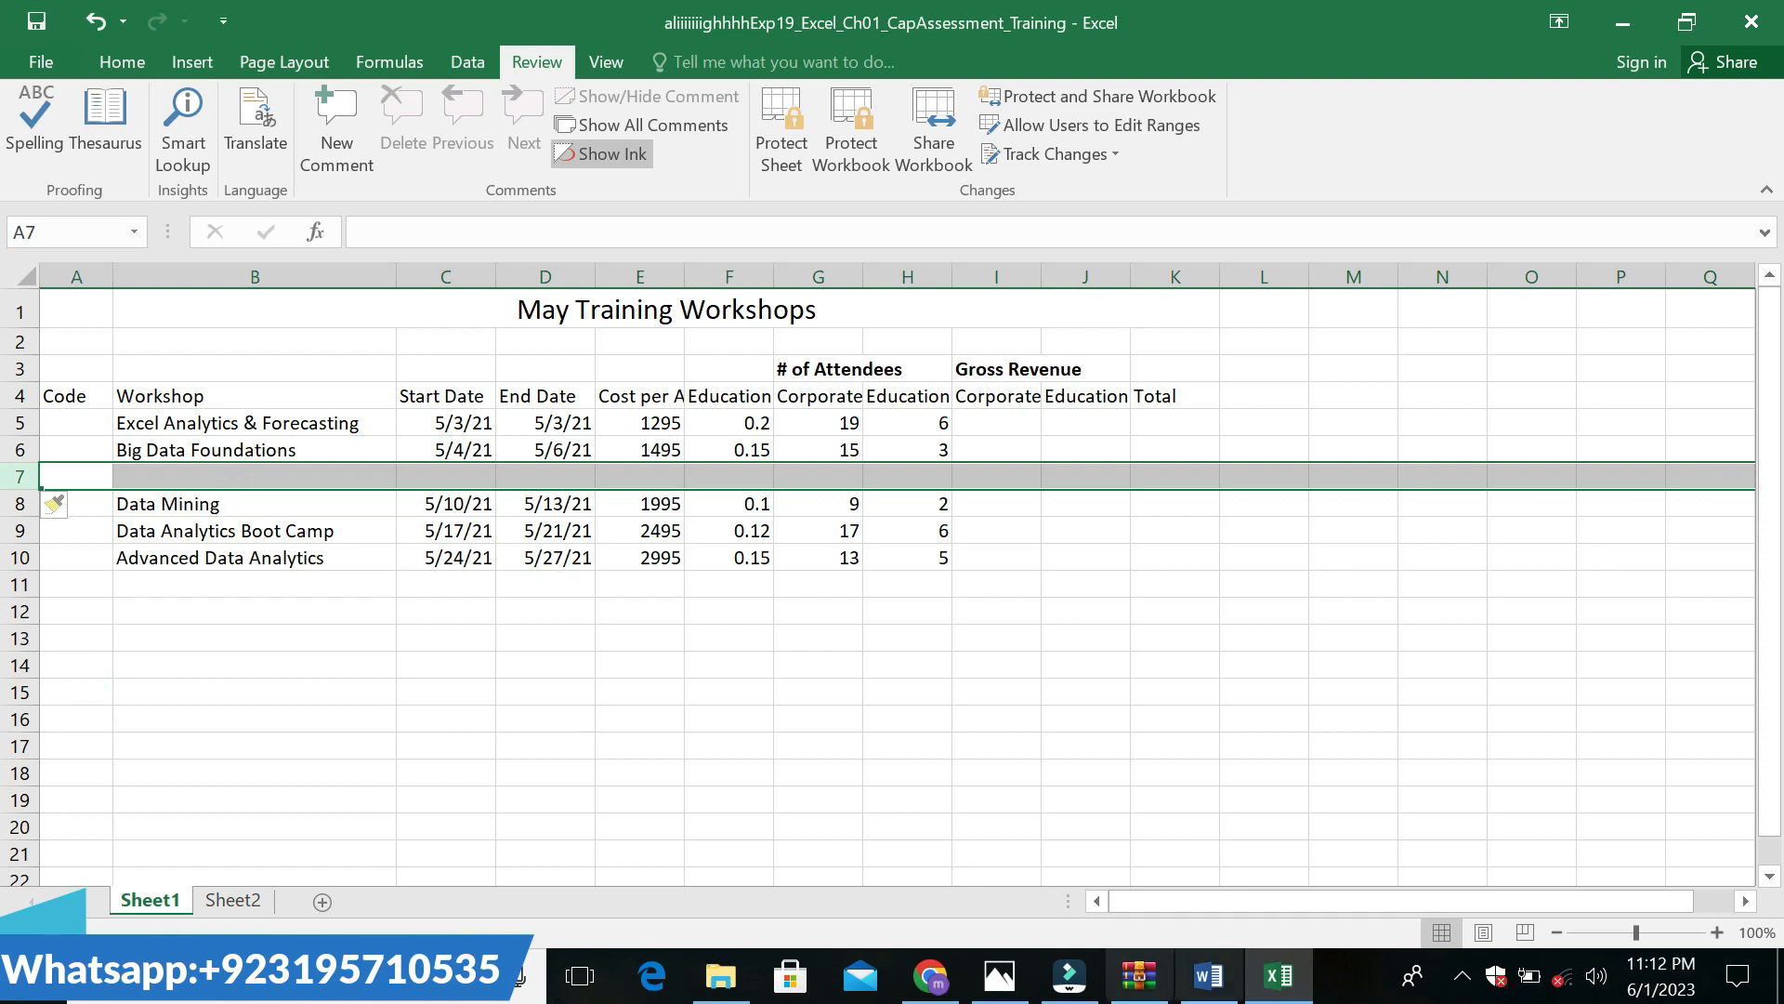
Return to the Word instructions and select the step 5 sentence "Copy row 5 and paste it on the empty row."
{"action": "left_click", "coordinate": [1199, 989]}
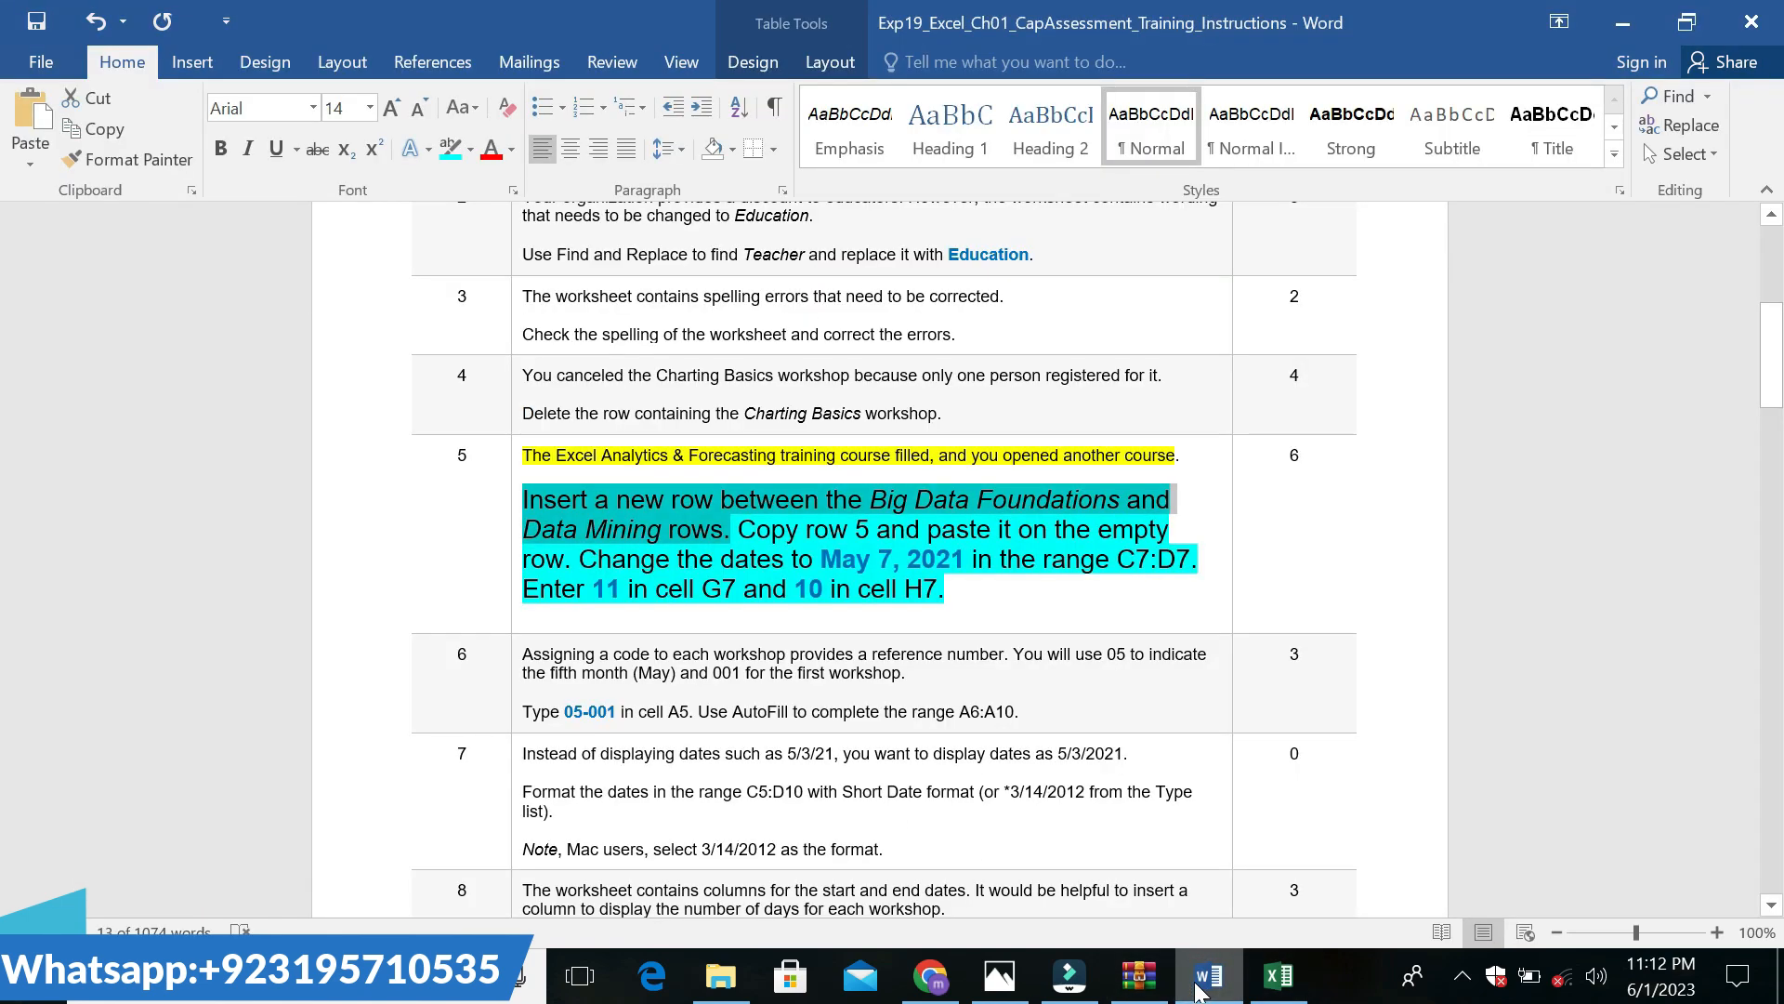
{"action": "left_click", "coordinate": [1106, 805]}
{"action": "left_click_drag", "start_coordinate": [739, 528], "coordinate": [579, 559]}
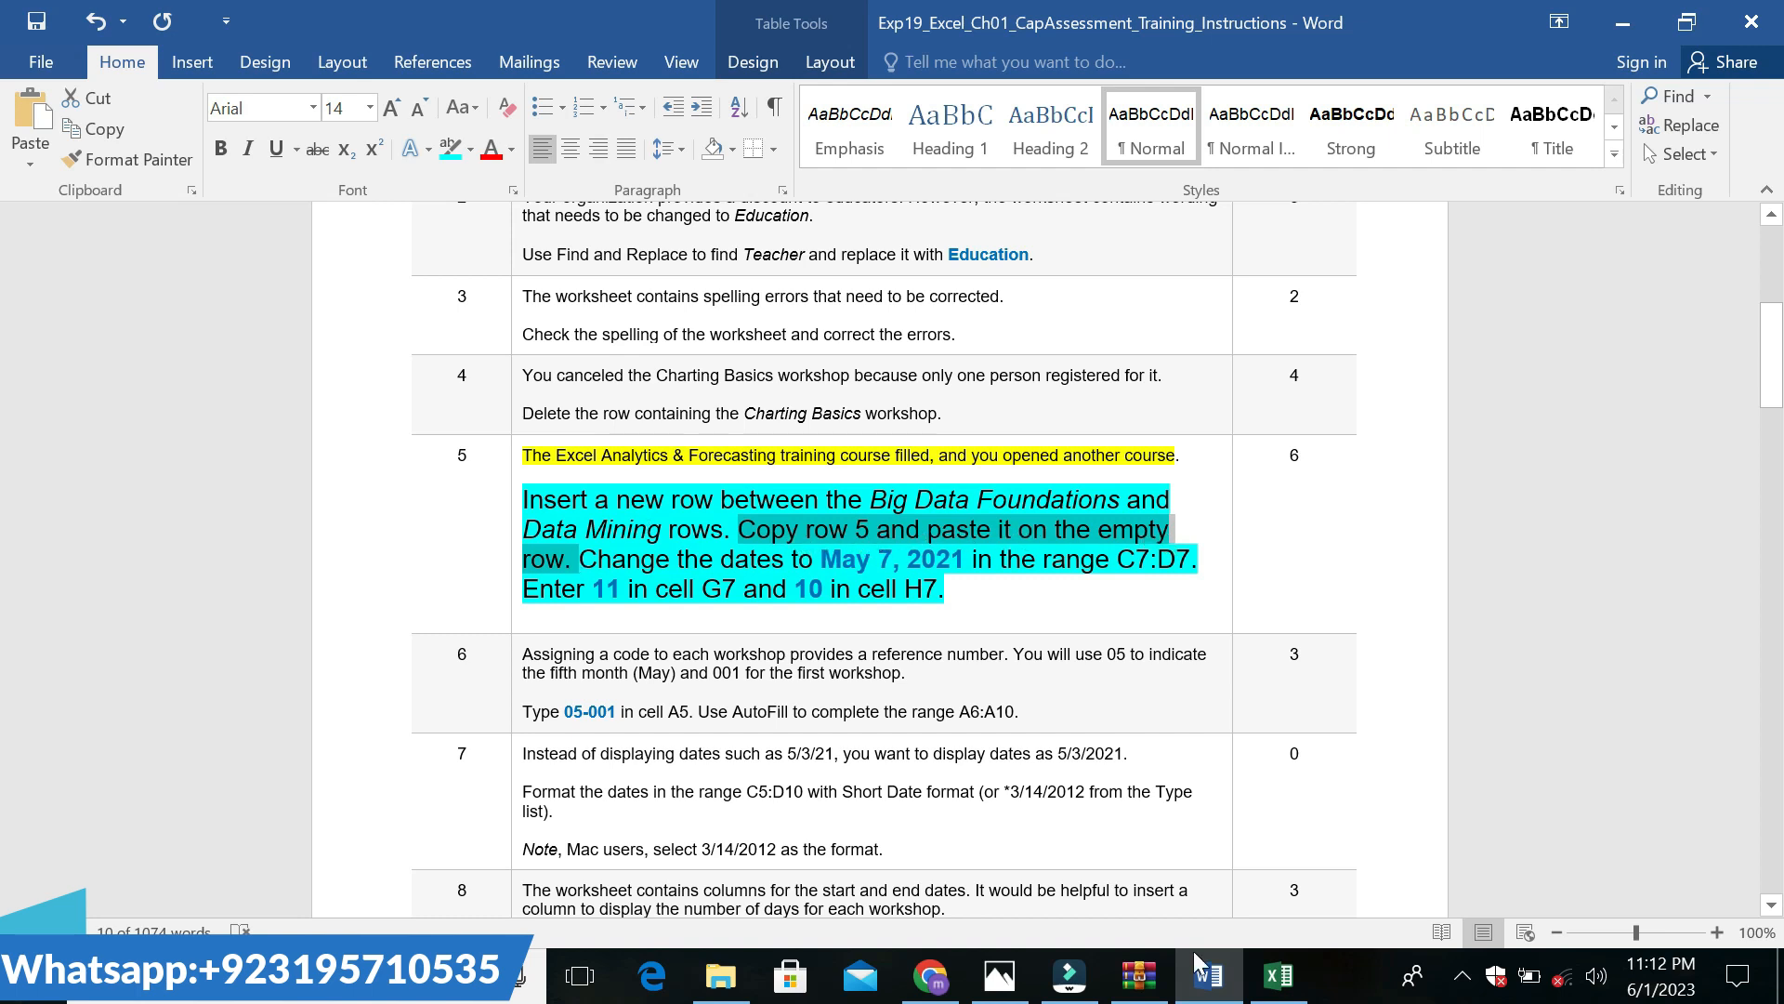
Switch to Excel, copy the Excel Analytics & Forecasting row 5 and paste it into the empty row 7
{"action": "left_click", "coordinate": [1279, 975]}
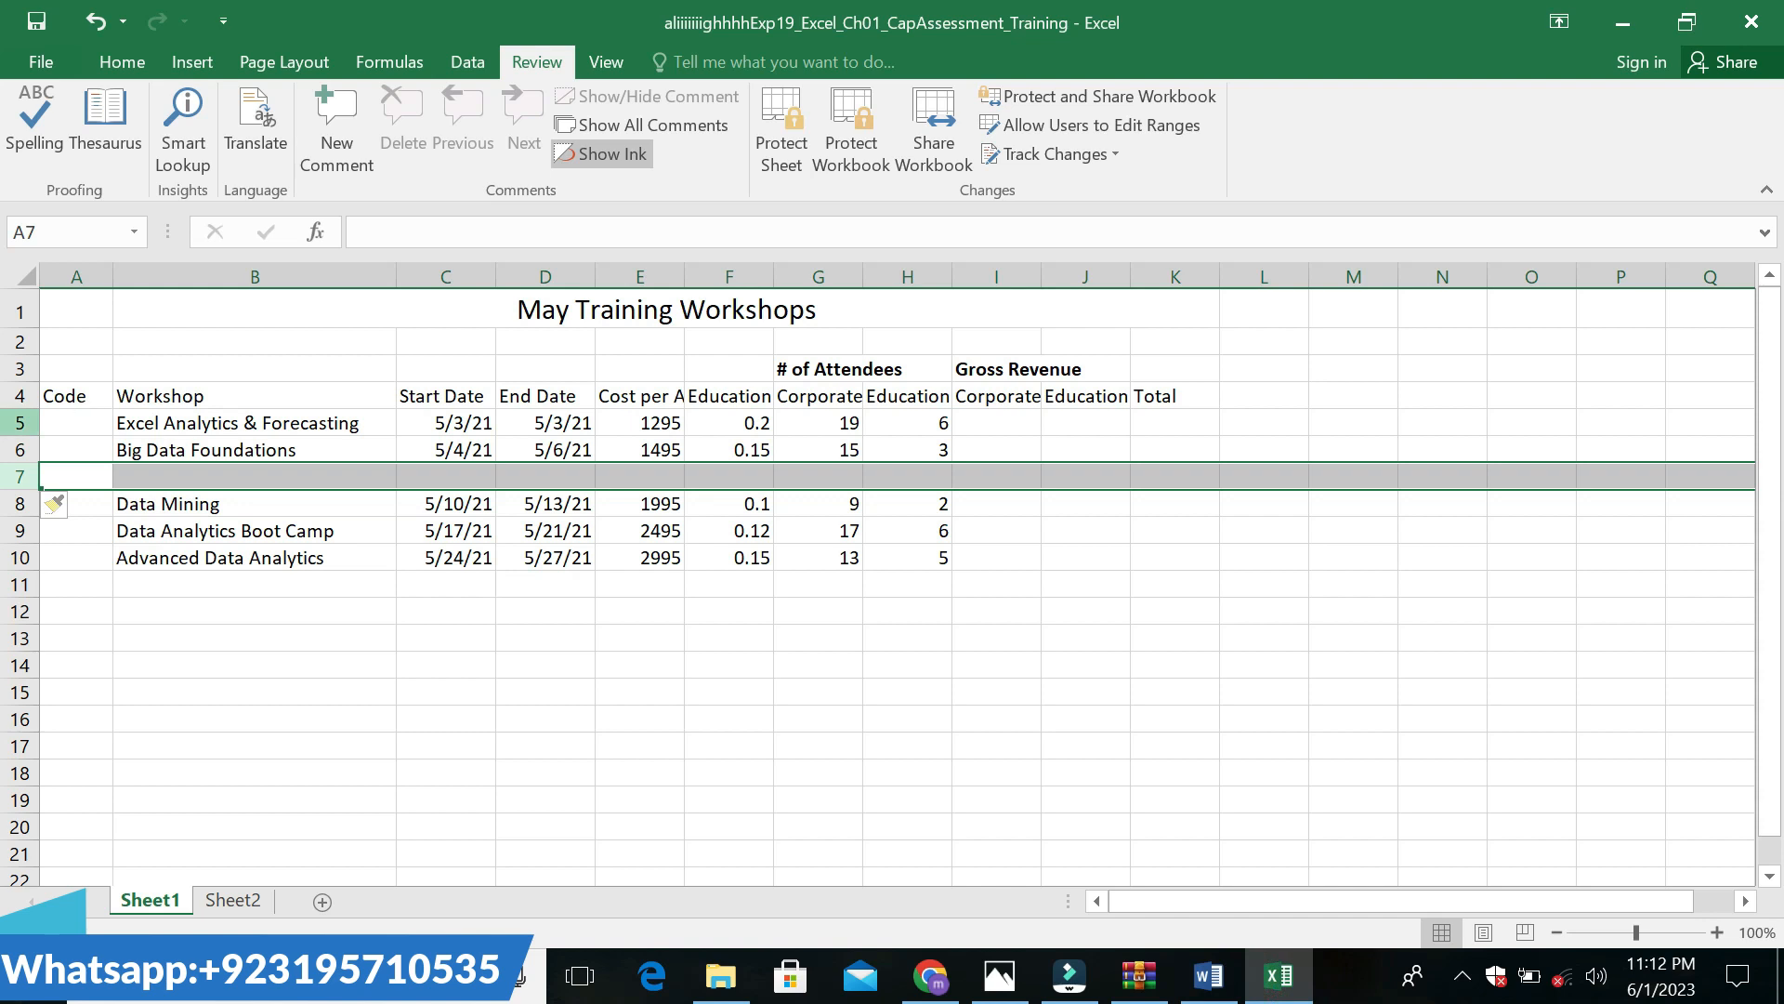
{"action": "left_click", "coordinate": [20, 421]}
{"action": "right_click", "coordinate": [21, 421]}
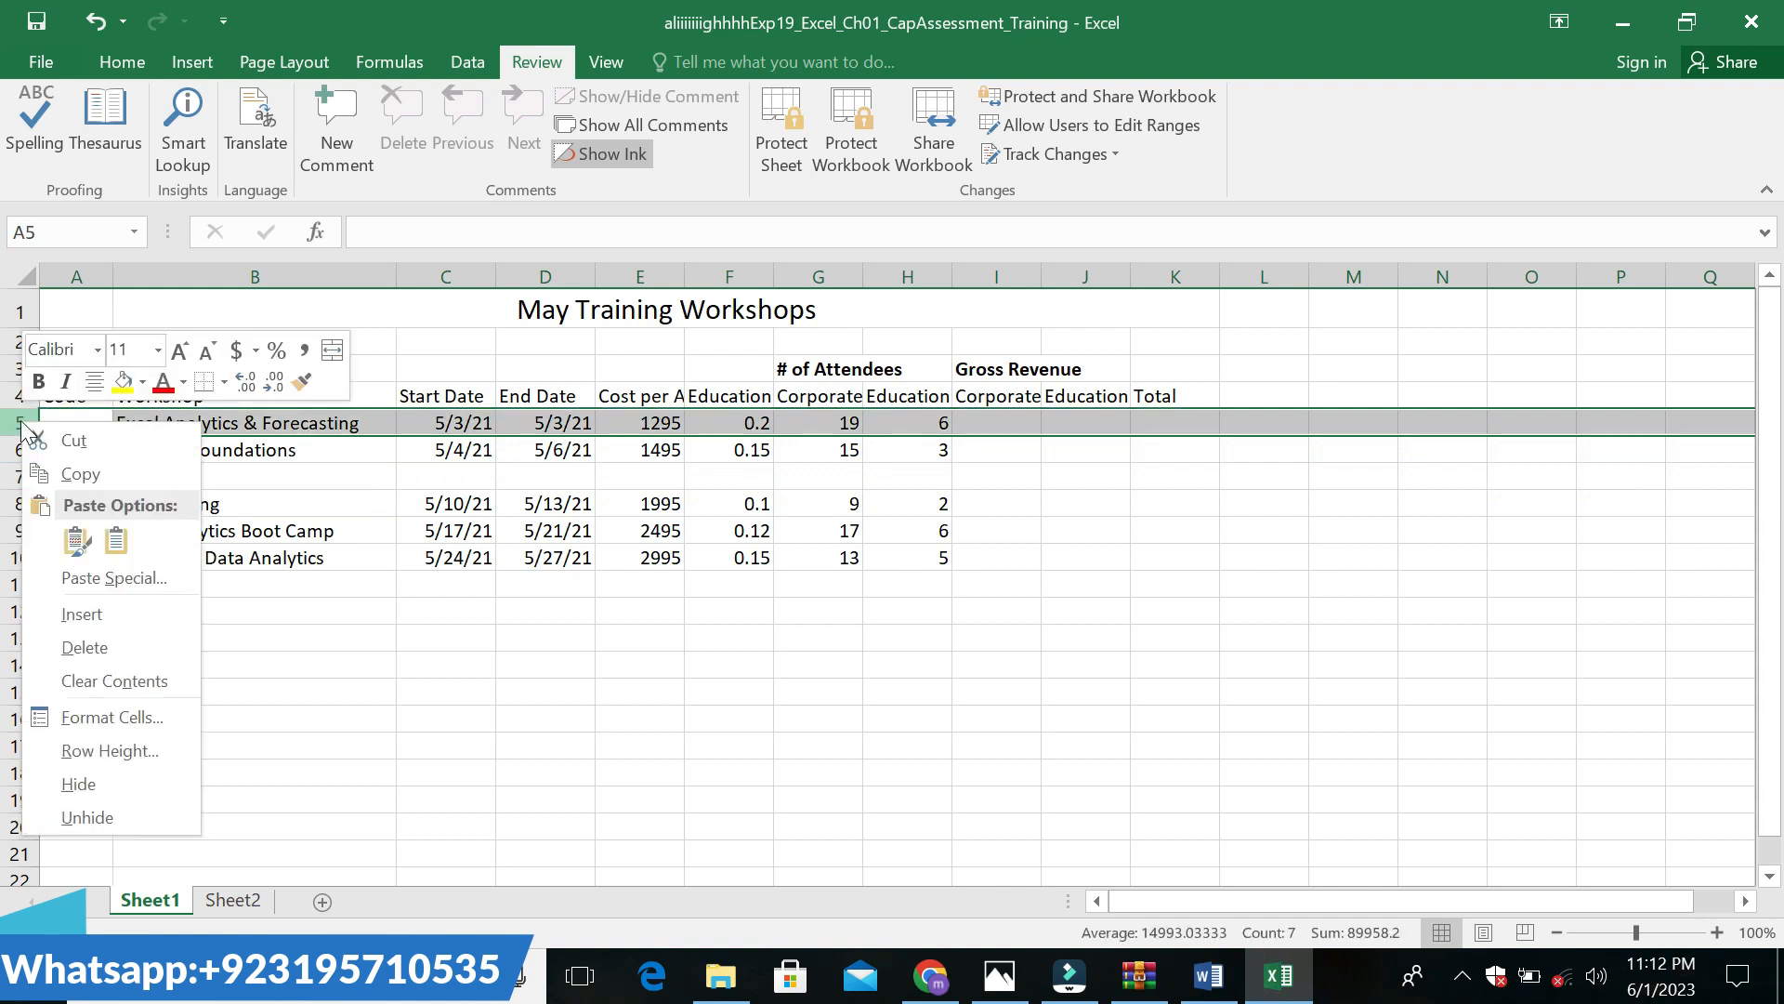
{"action": "left_click", "coordinate": [79, 474]}
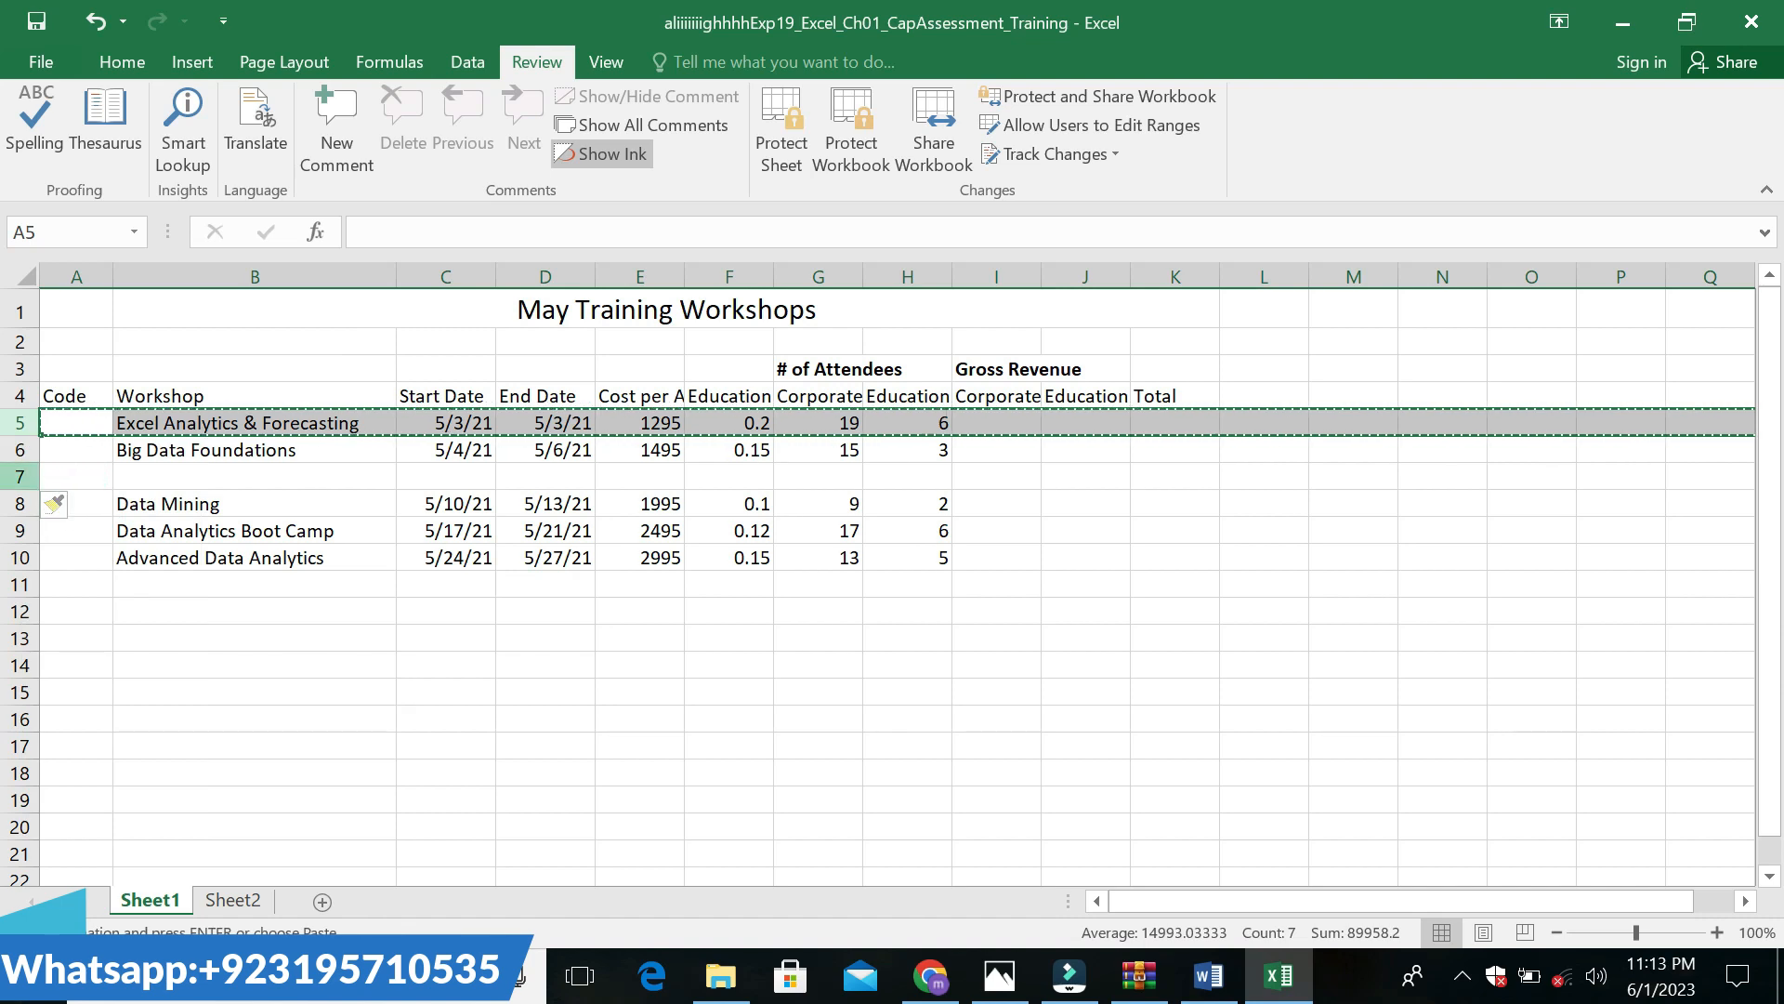
{"action": "left_click", "coordinate": [20, 476]}
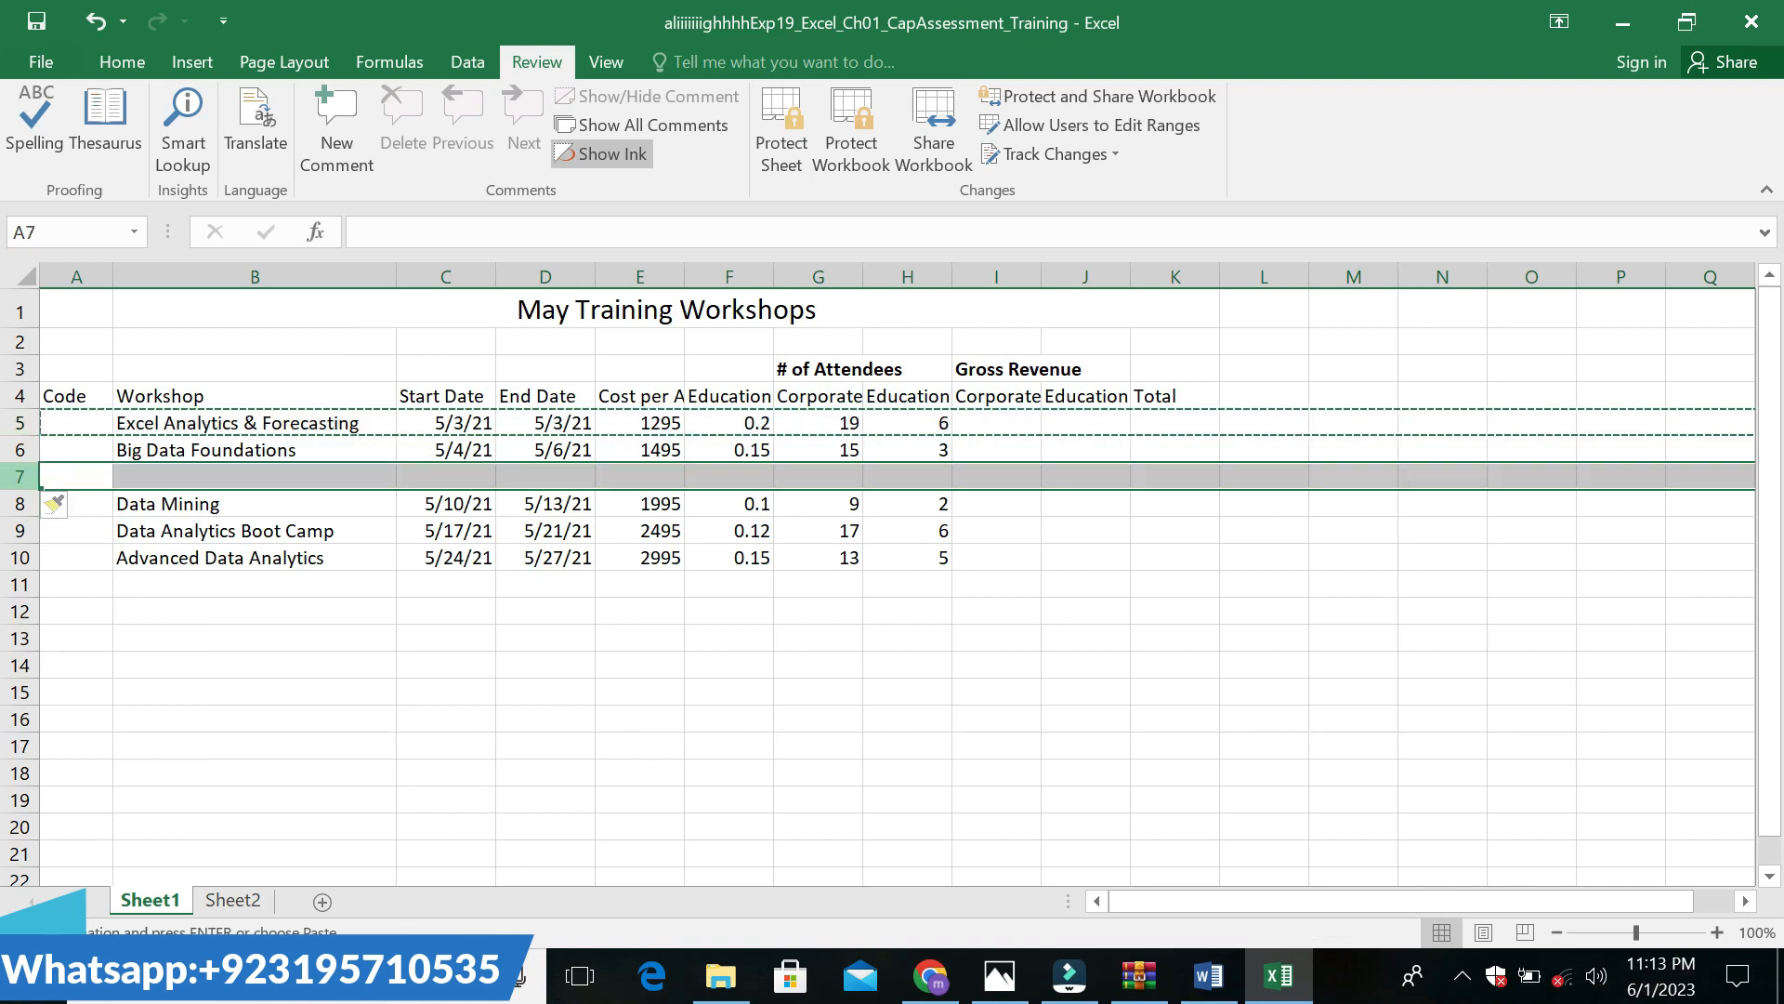
{"action": "key", "text": "ctrl+v"}
{"action": "left_click", "coordinate": [529, 712]}
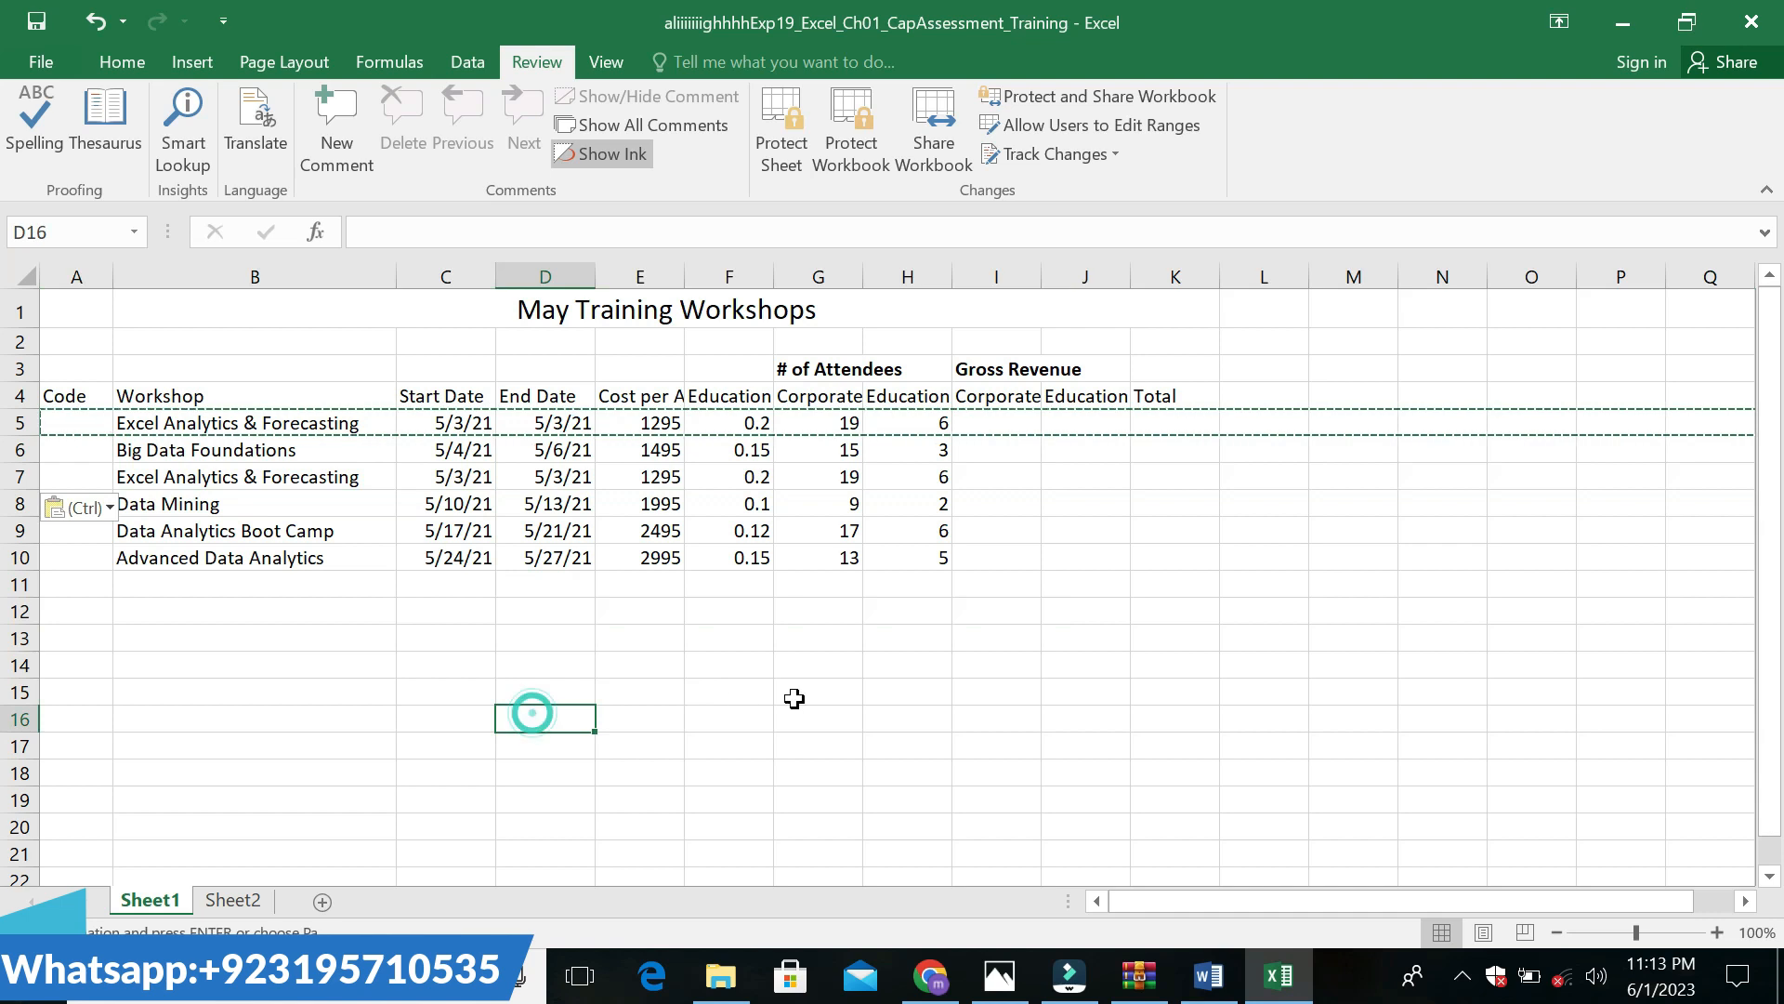
Review step 5's date change in the Word instructions, marking "May 7, 2021" and the range C7:D7, and switch back to Excel
{"action": "left_click", "coordinate": [1211, 987]}
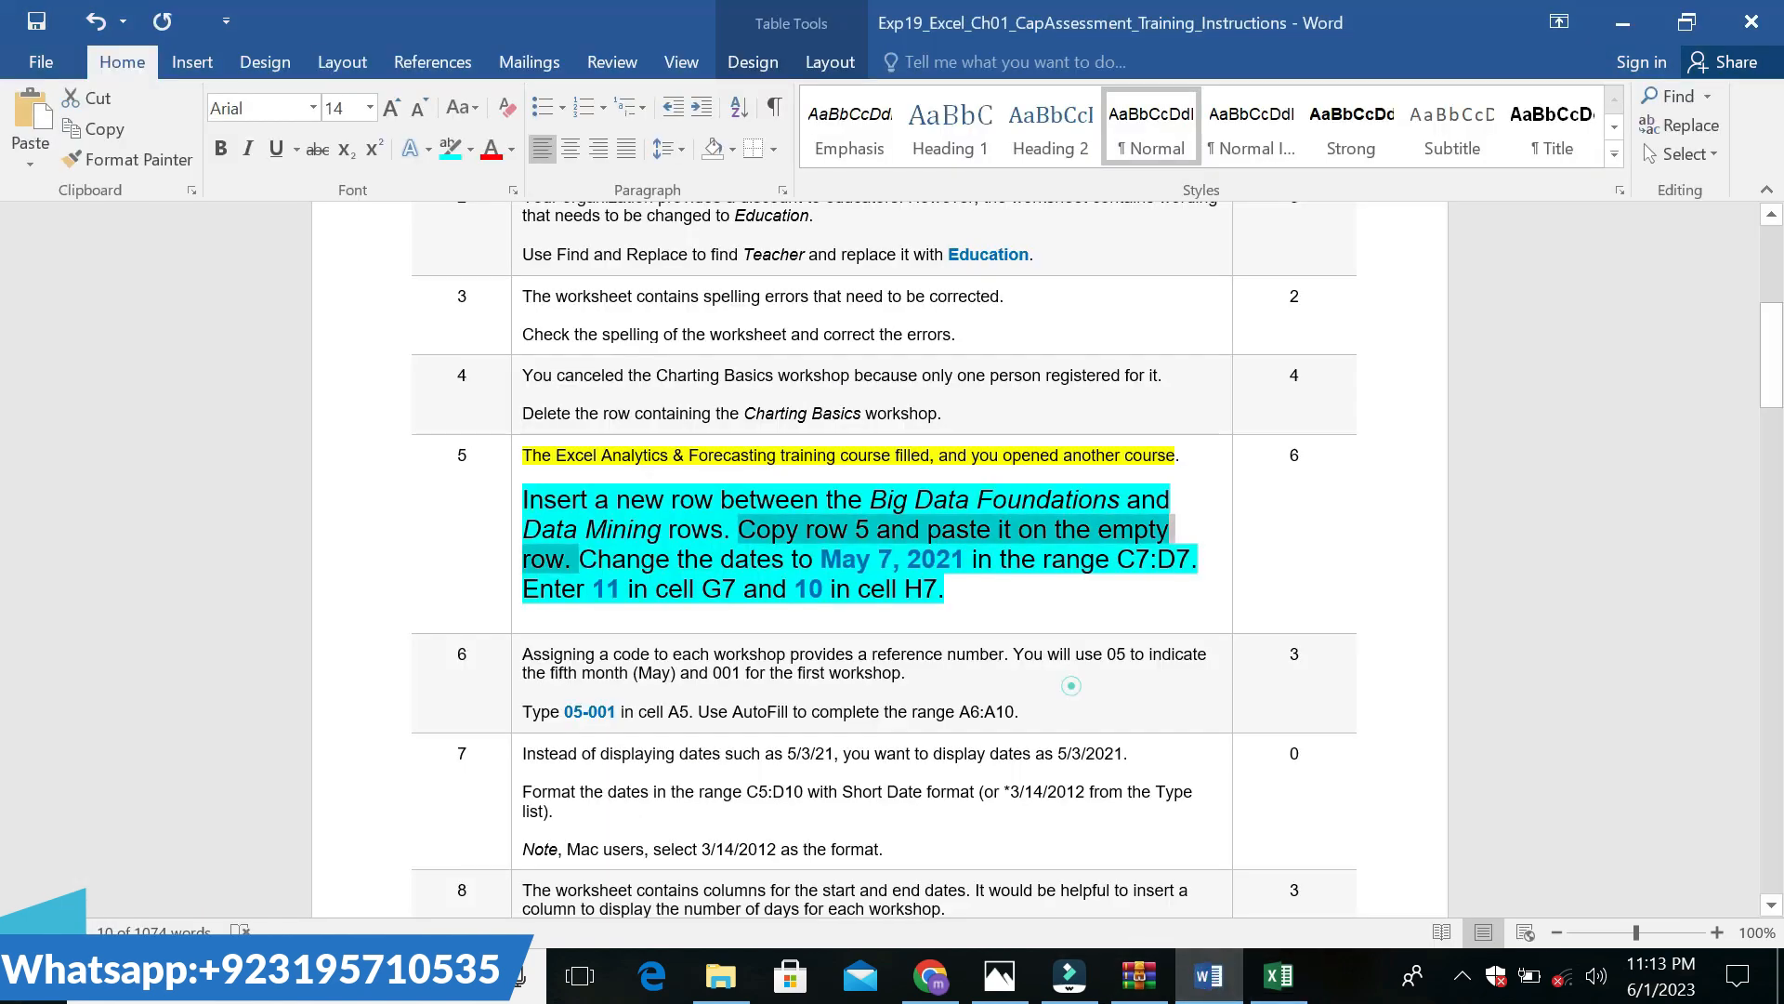
{"action": "left_click_drag", "start_coordinate": [579, 559], "coordinate": [792, 559]}
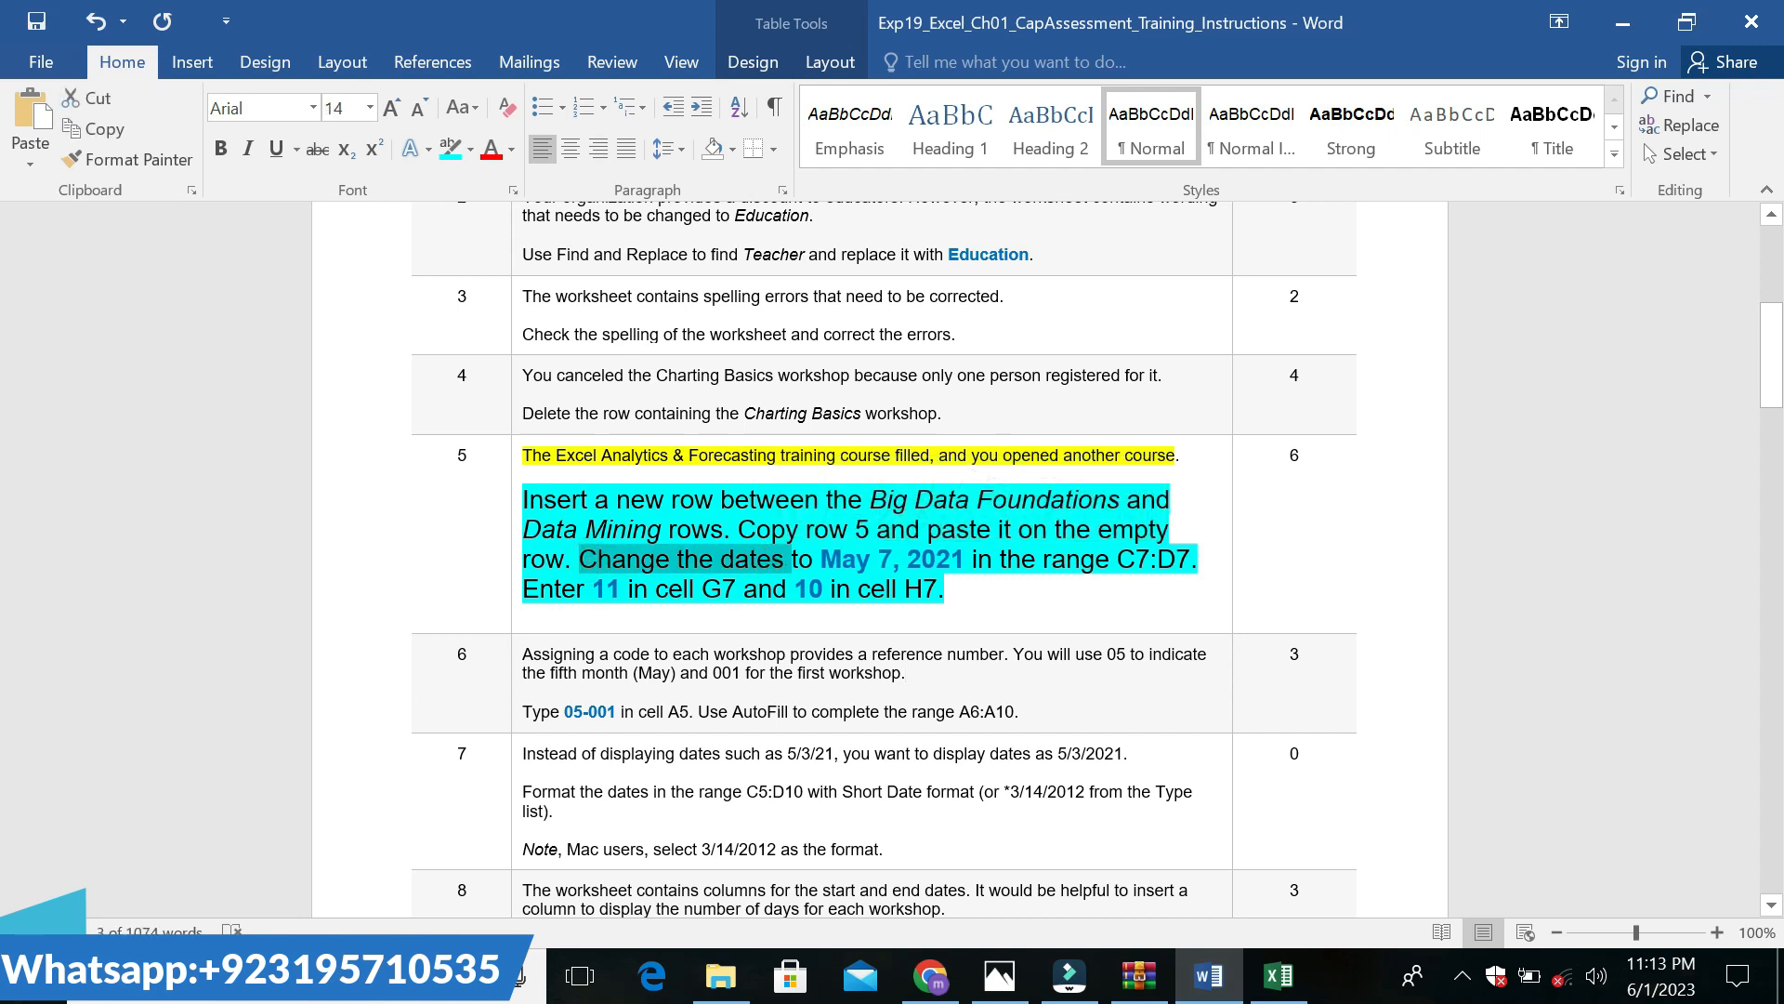
{"action": "left_click_drag", "start_coordinate": [962, 559], "coordinate": [820, 559]}
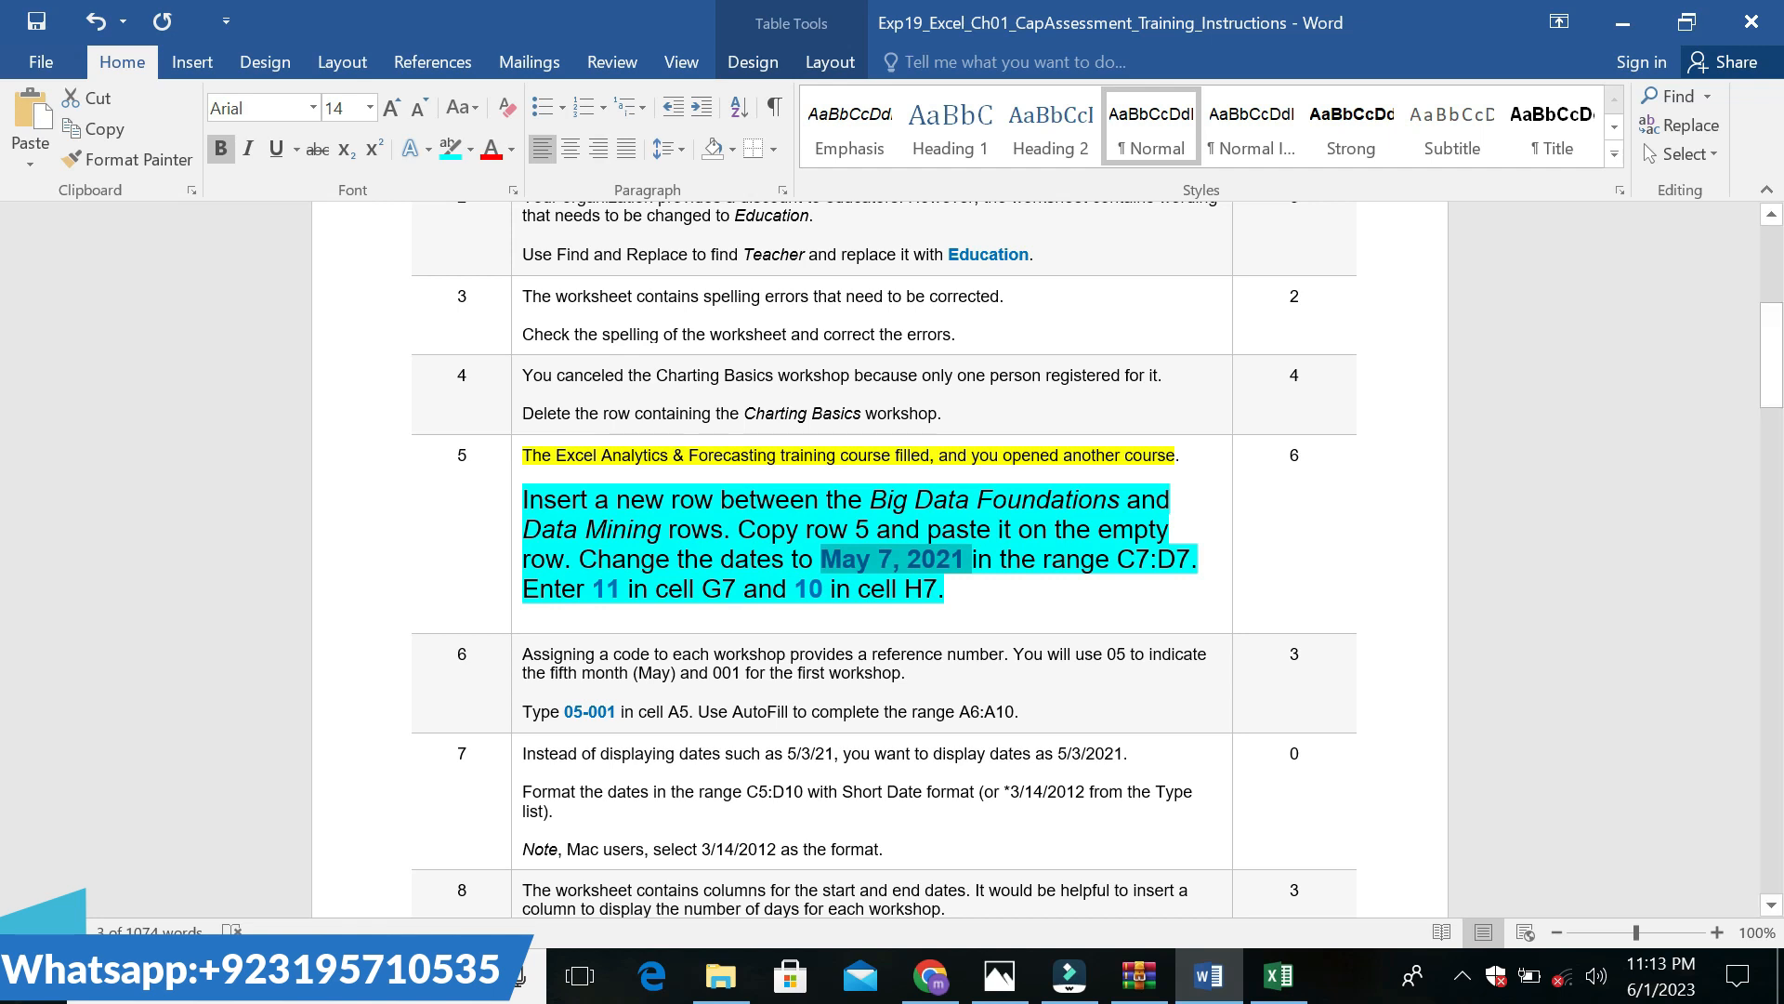
{"action": "left_click_drag", "start_coordinate": [1201, 560], "coordinate": [1112, 562]}
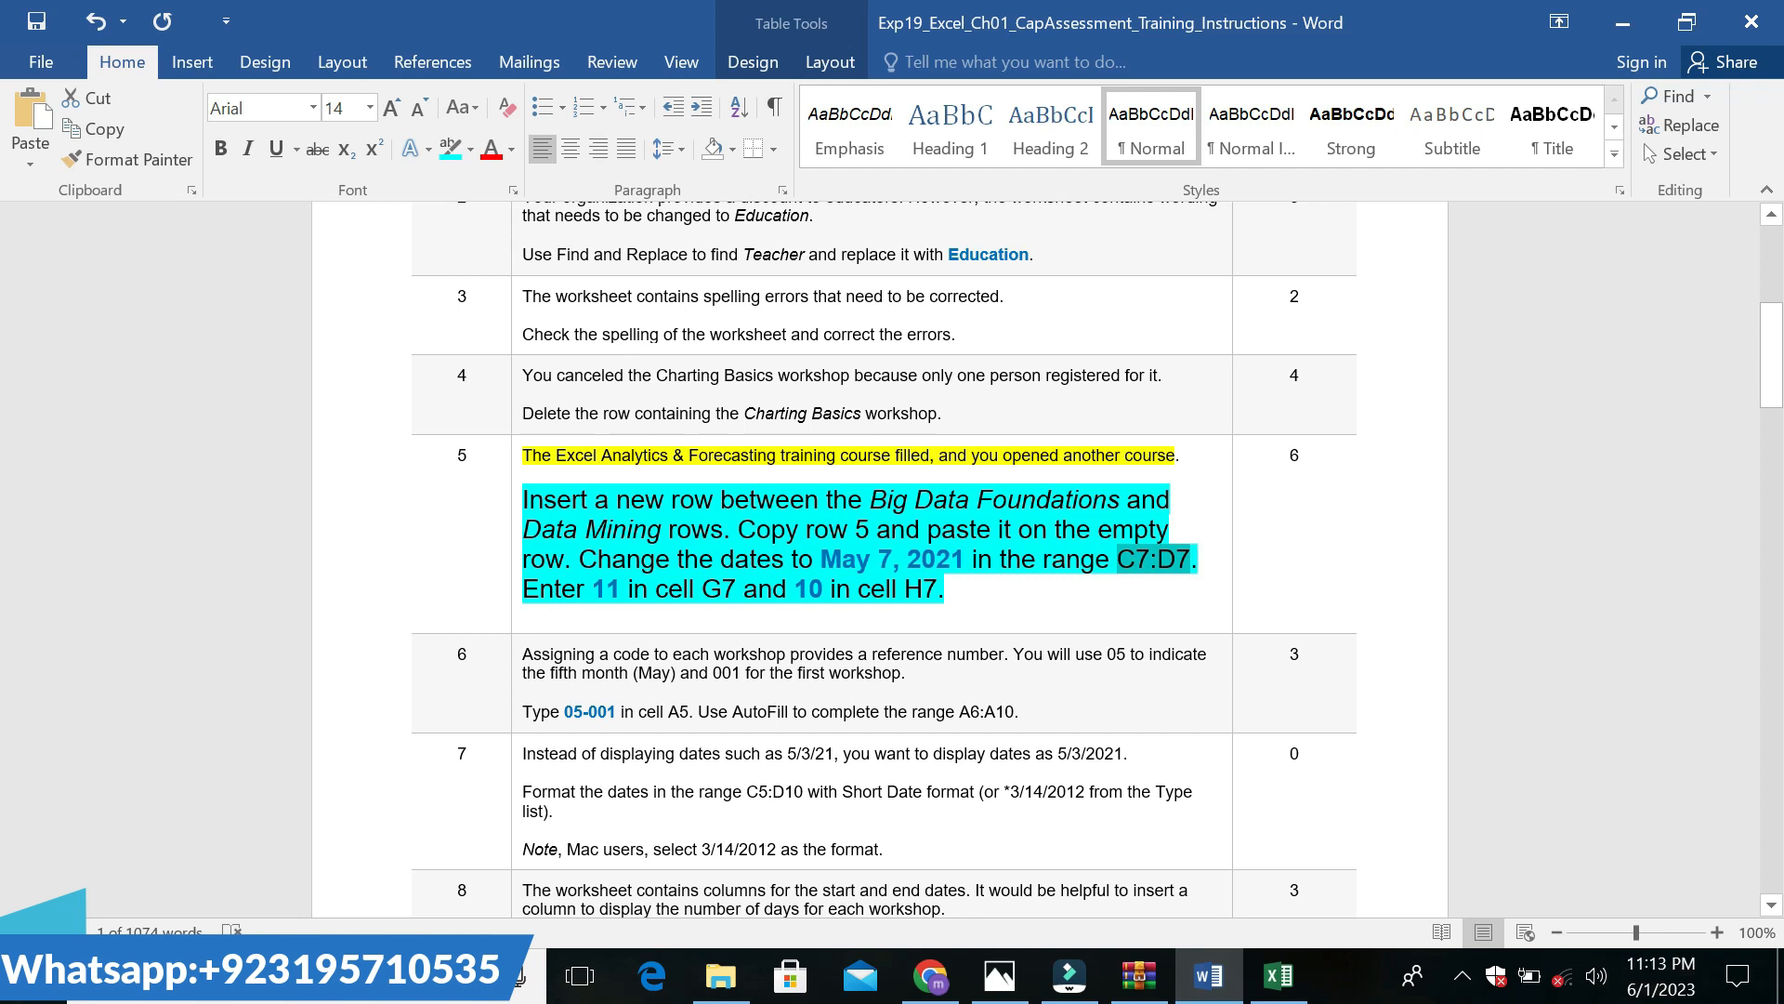
{"action": "left_click", "coordinate": [1277, 975]}
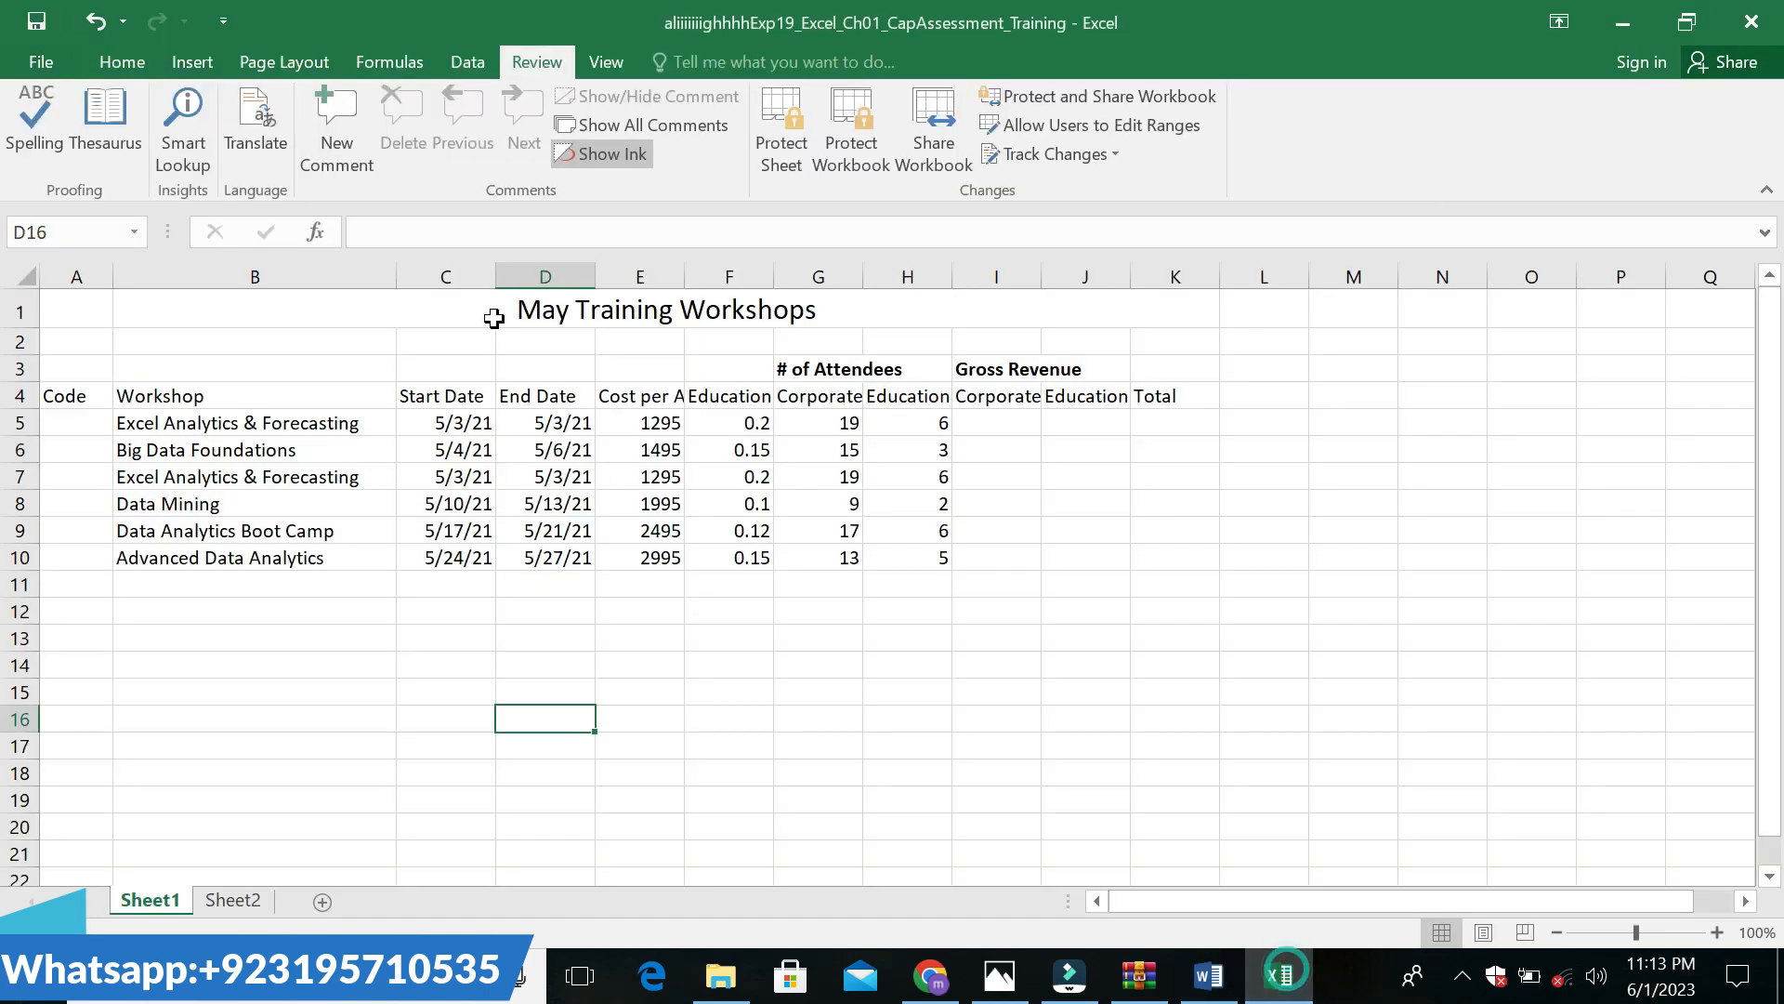
Select the range C7:D7 by its pasted reference
{"action": "left_click", "coordinate": [75, 223]}
{"action": "key", "text": "ctrl+v"}
{"action": "key", "text": "Return"}
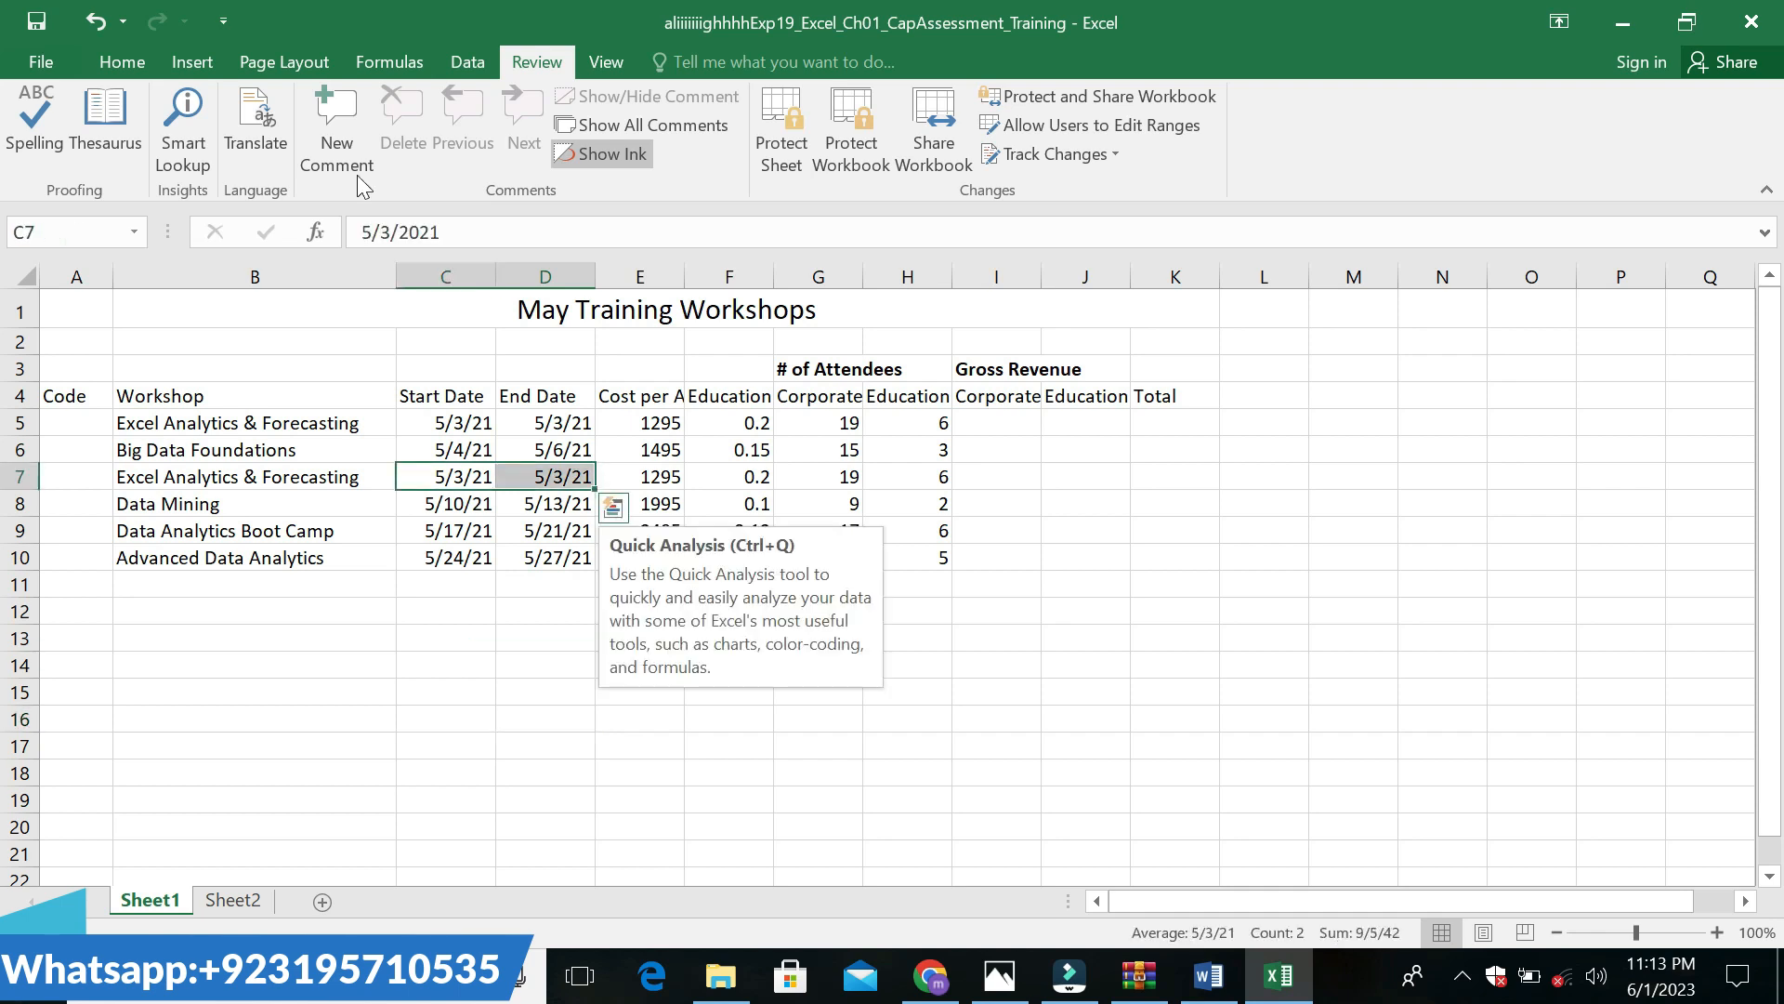
Switch to the Word instructions, copy the date "May 7, 2021" from step 5 and return to Excel
{"action": "left_click", "coordinate": [1208, 976]}
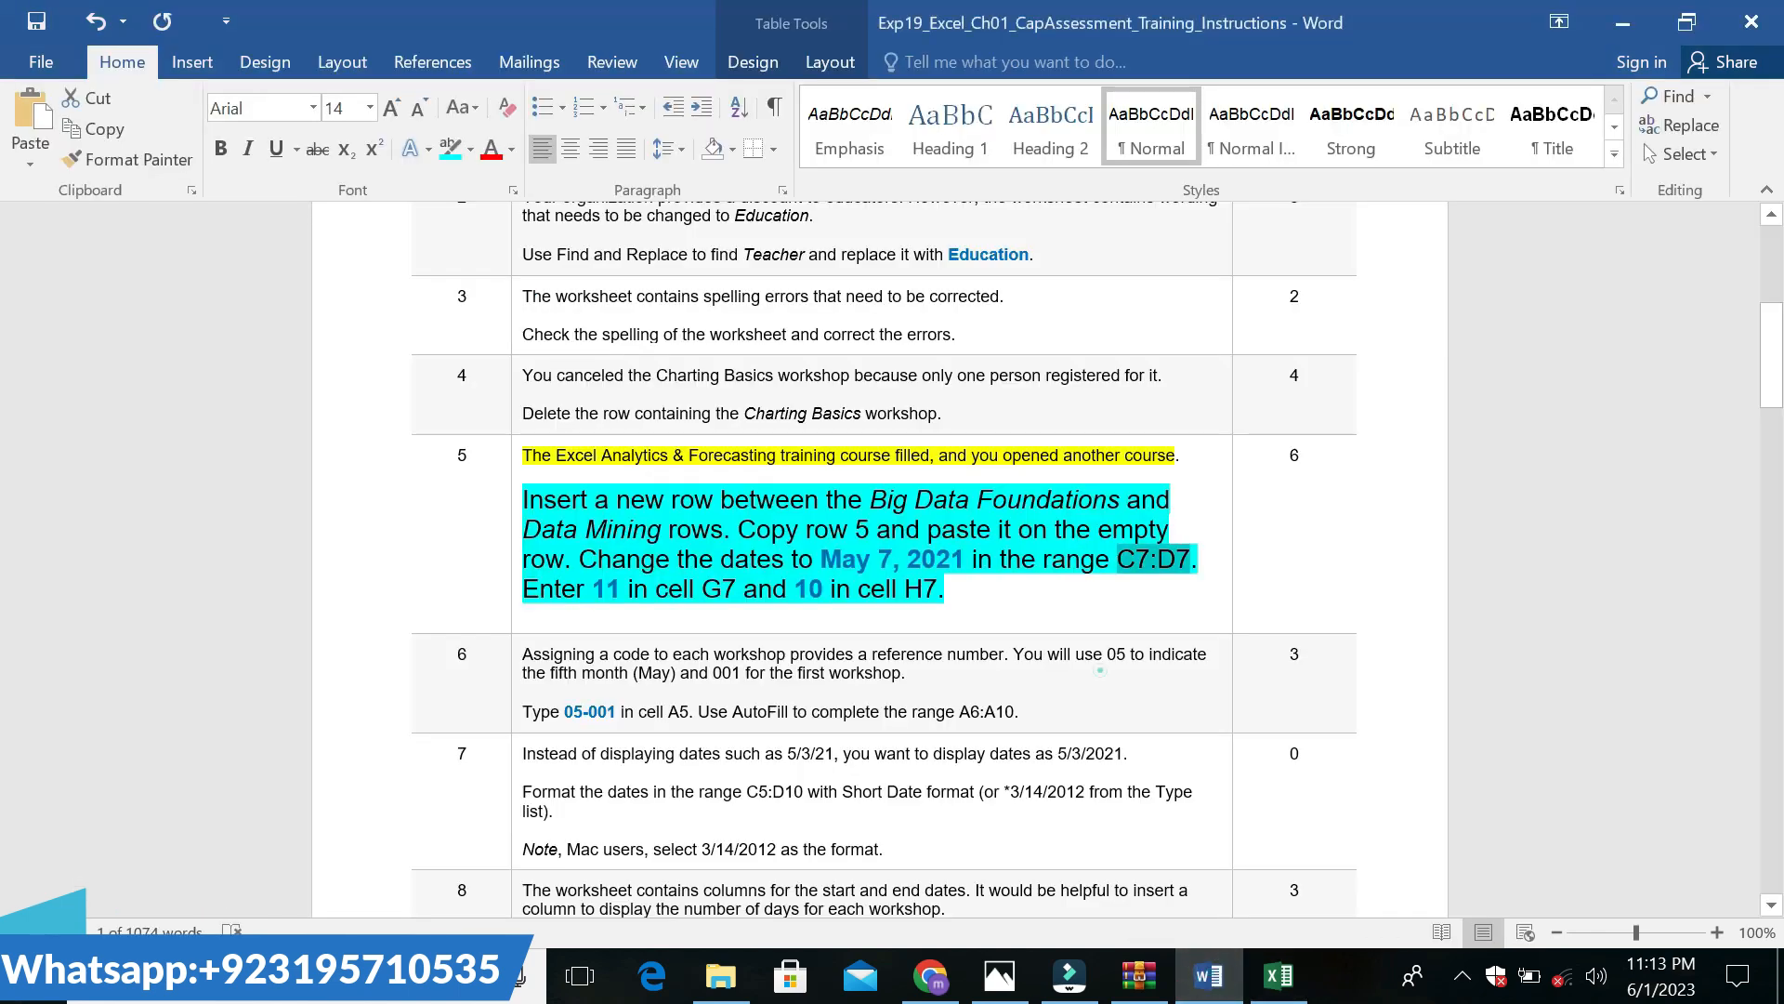
{"action": "left_click", "coordinate": [1099, 671]}
{"action": "left_click_drag", "start_coordinate": [822, 558], "coordinate": [935, 556]}
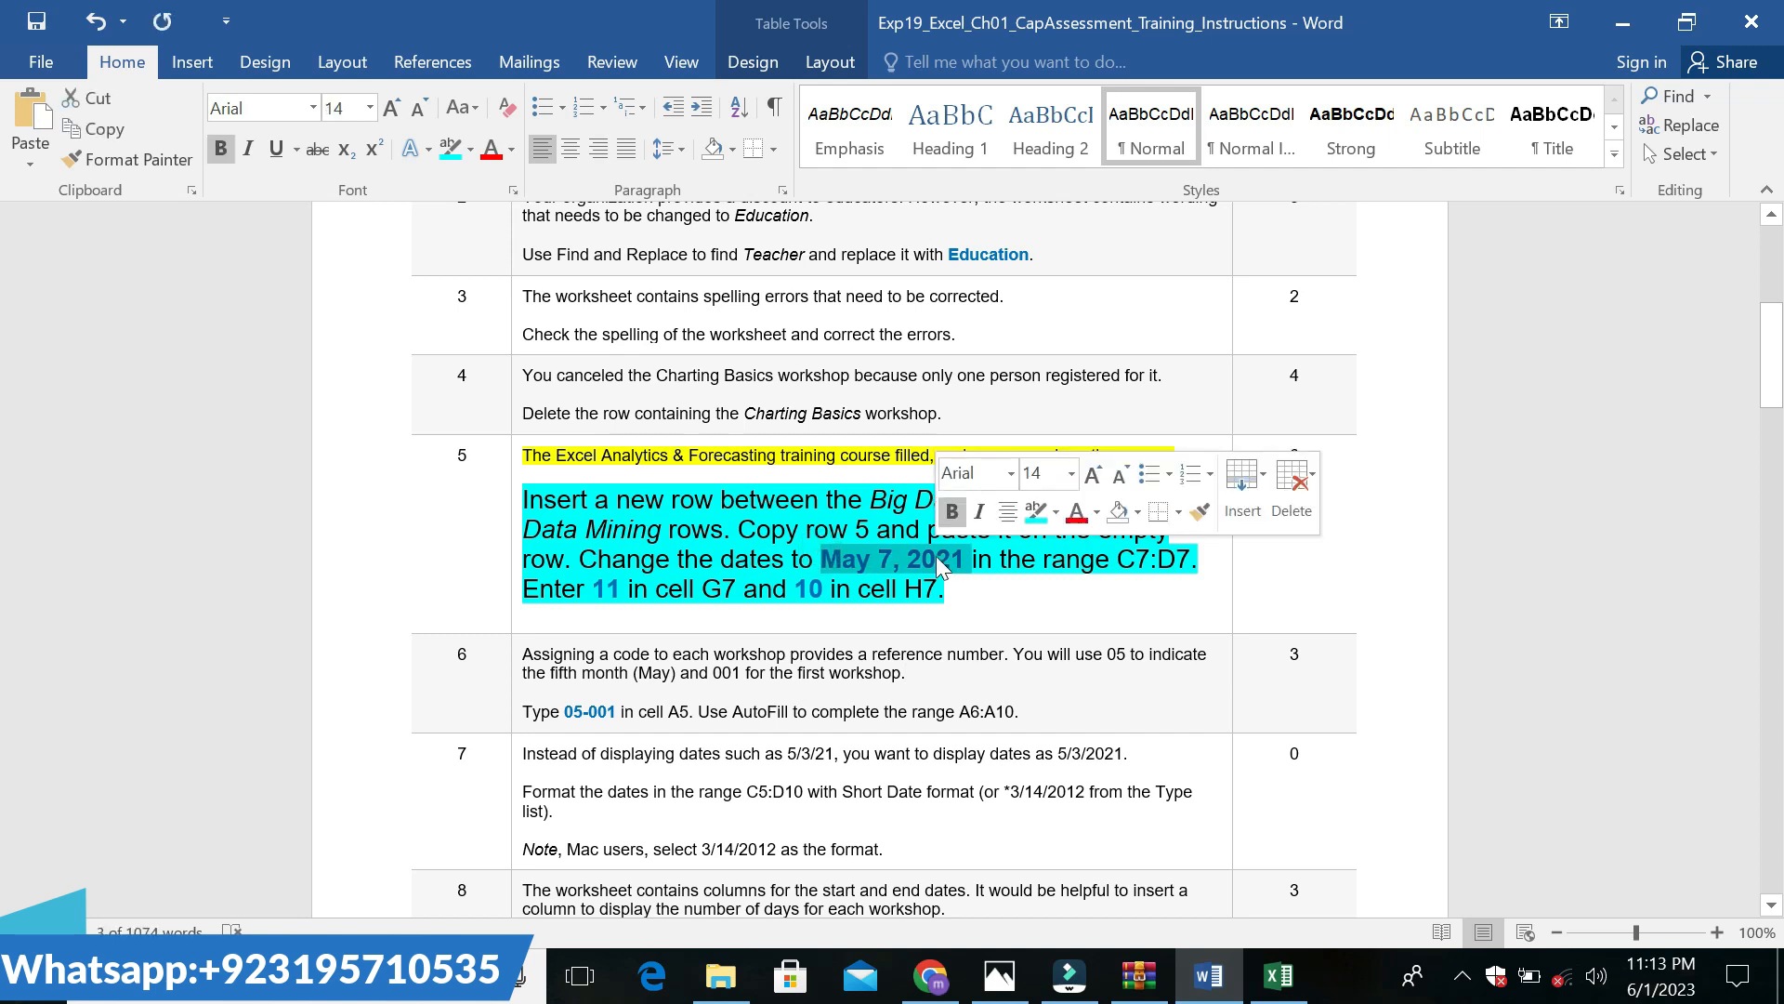
{"action": "left_click", "coordinate": [1303, 966]}
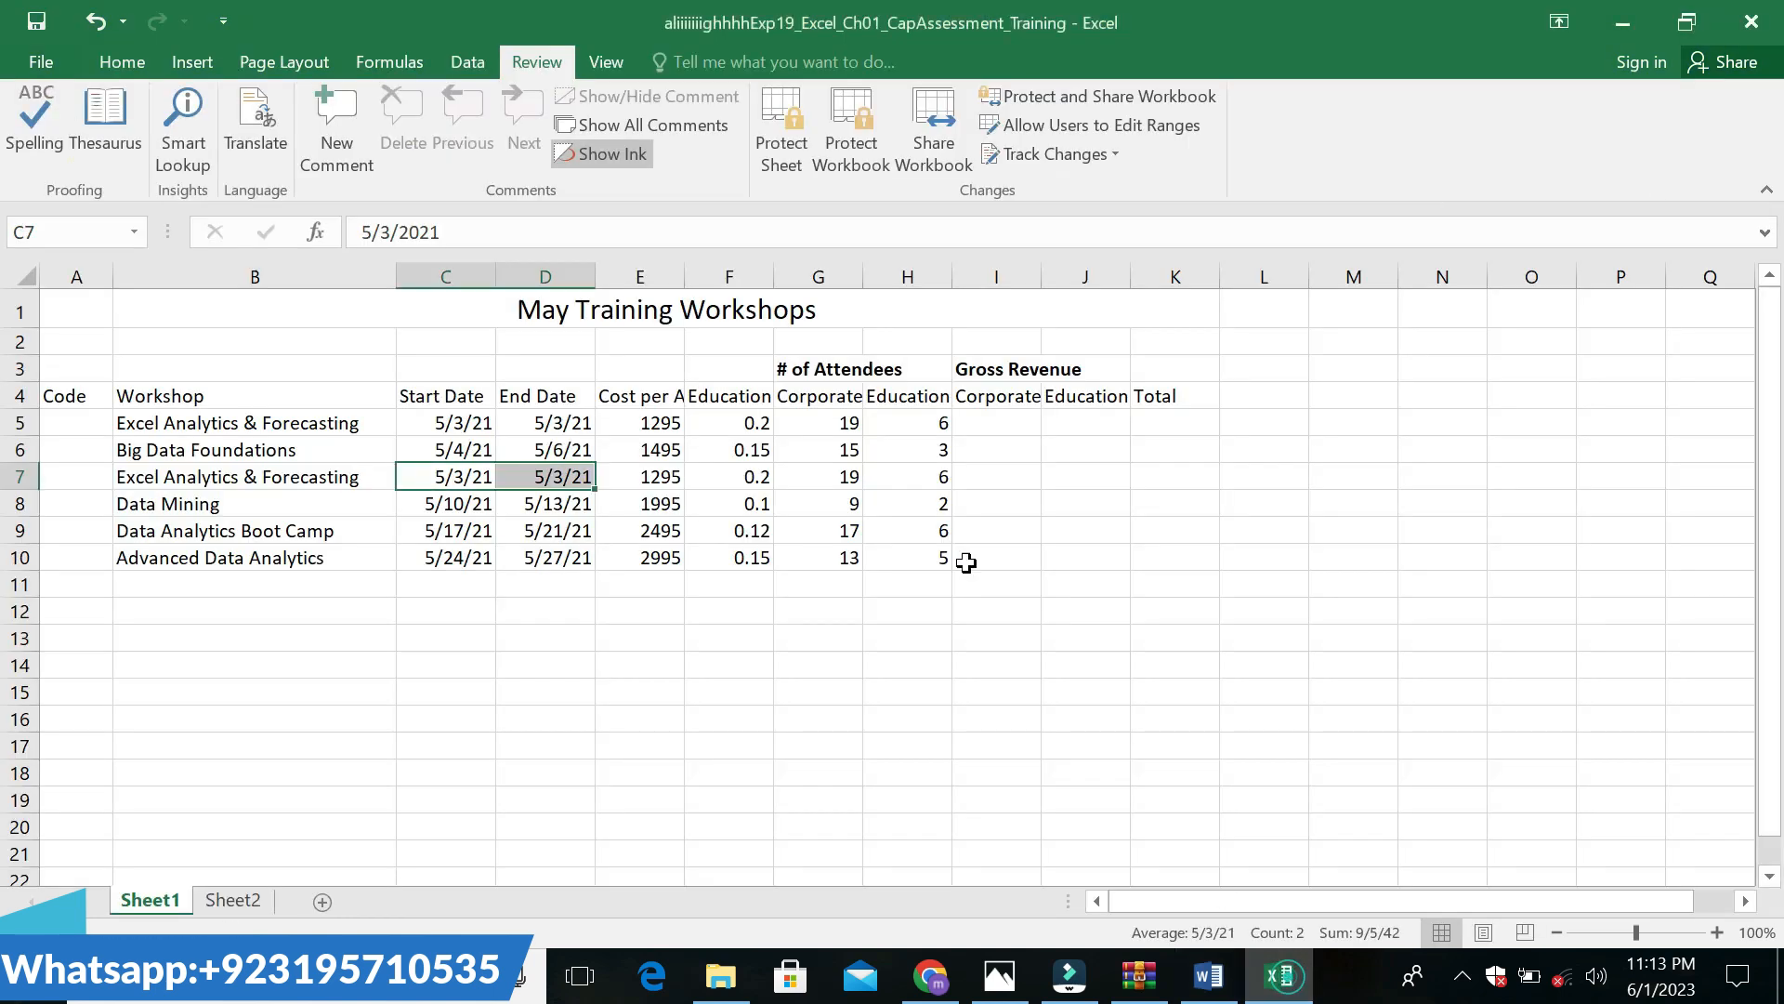
Replace the start date in cell C7 with the copied date, May 7, 2021
{"action": "left_click", "coordinate": [514, 228]}
{"action": "key", "text": "BackSpace"}
{"action": "key", "text": "BackSpace"}
{"action": "key", "text": "BackSpace"}
{"action": "key", "text": "BackSpace"}
{"action": "key", "text": "BackSpace"}
{"action": "key", "text": "BackSpace"}
{"action": "key", "text": "BackSpace"}
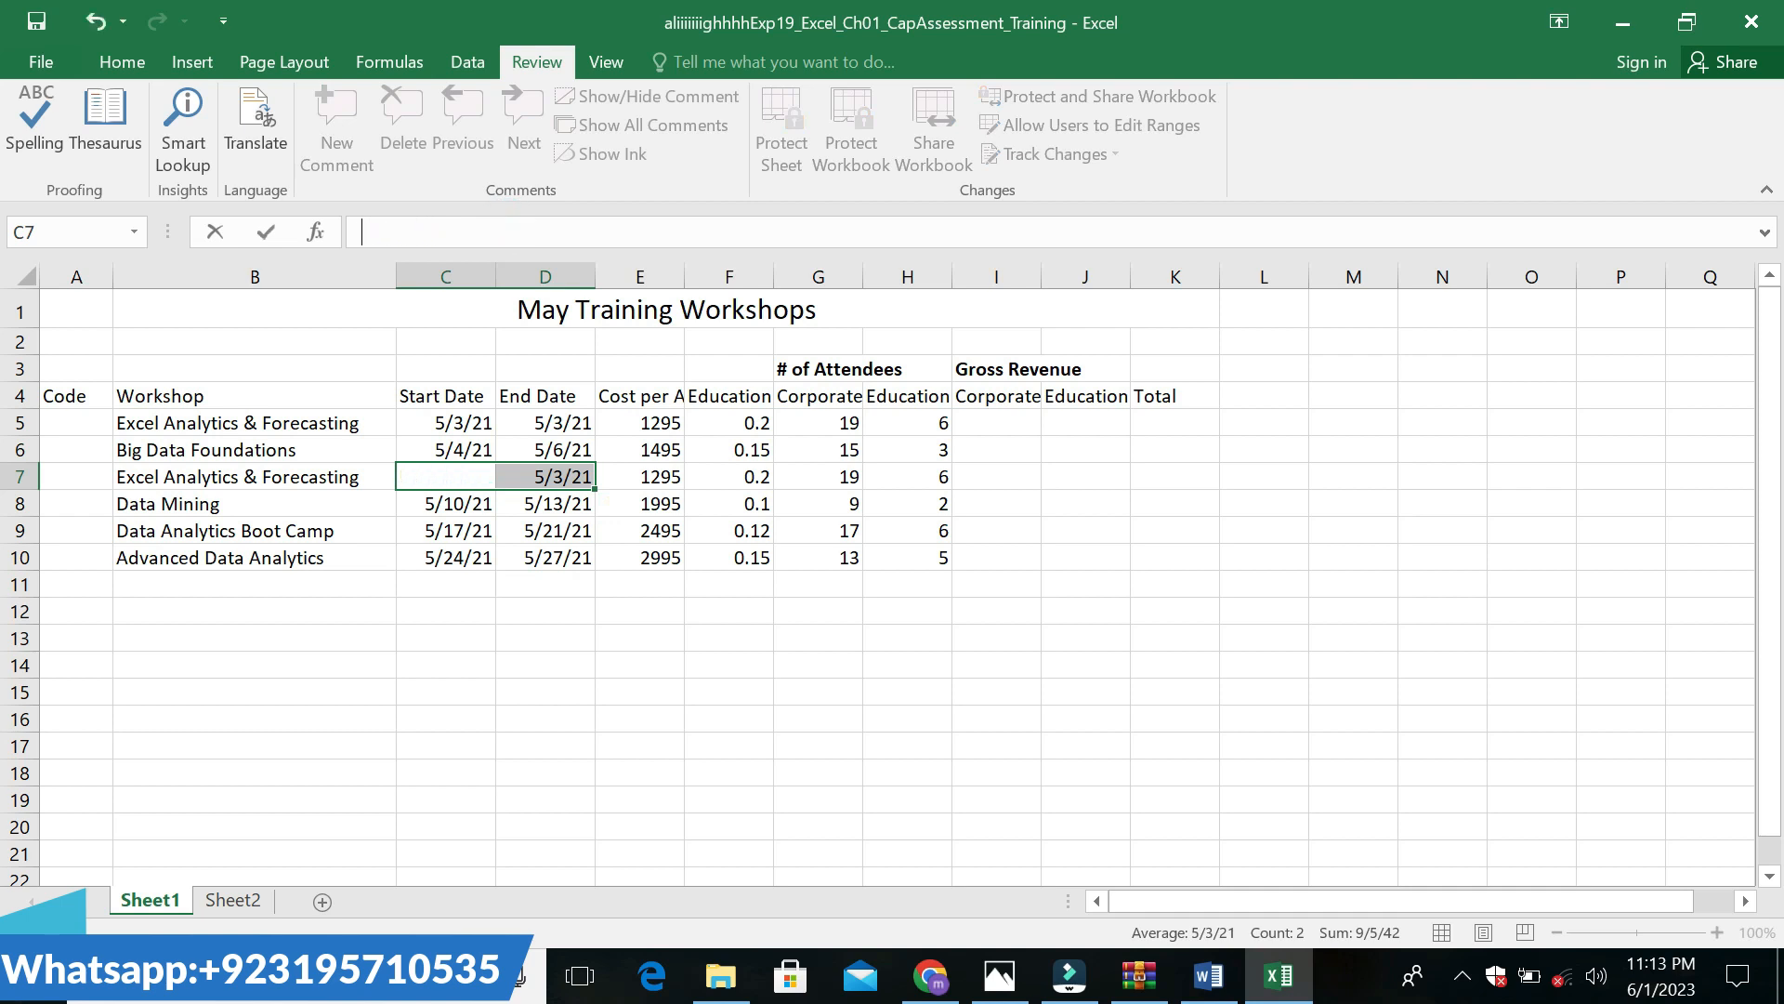
{"action": "key", "text": "ctrl+v"}
{"action": "key", "text": "Return"}
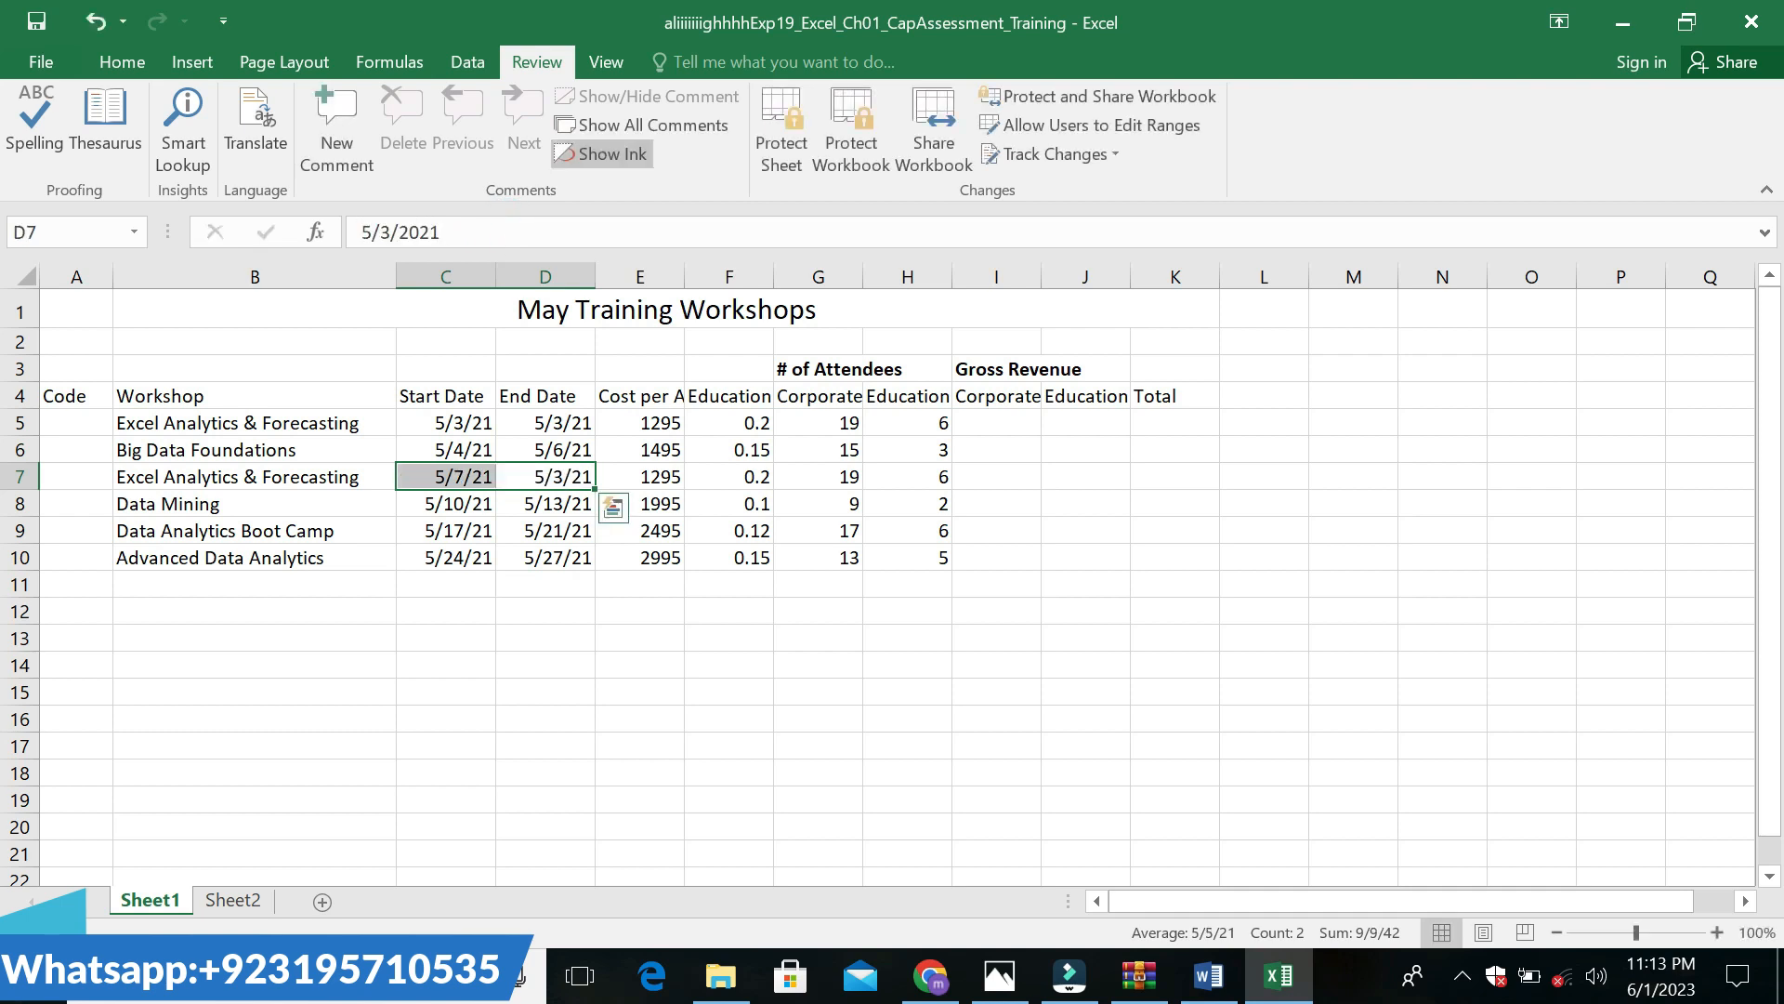
{"action": "left_click", "coordinate": [1026, 797]}
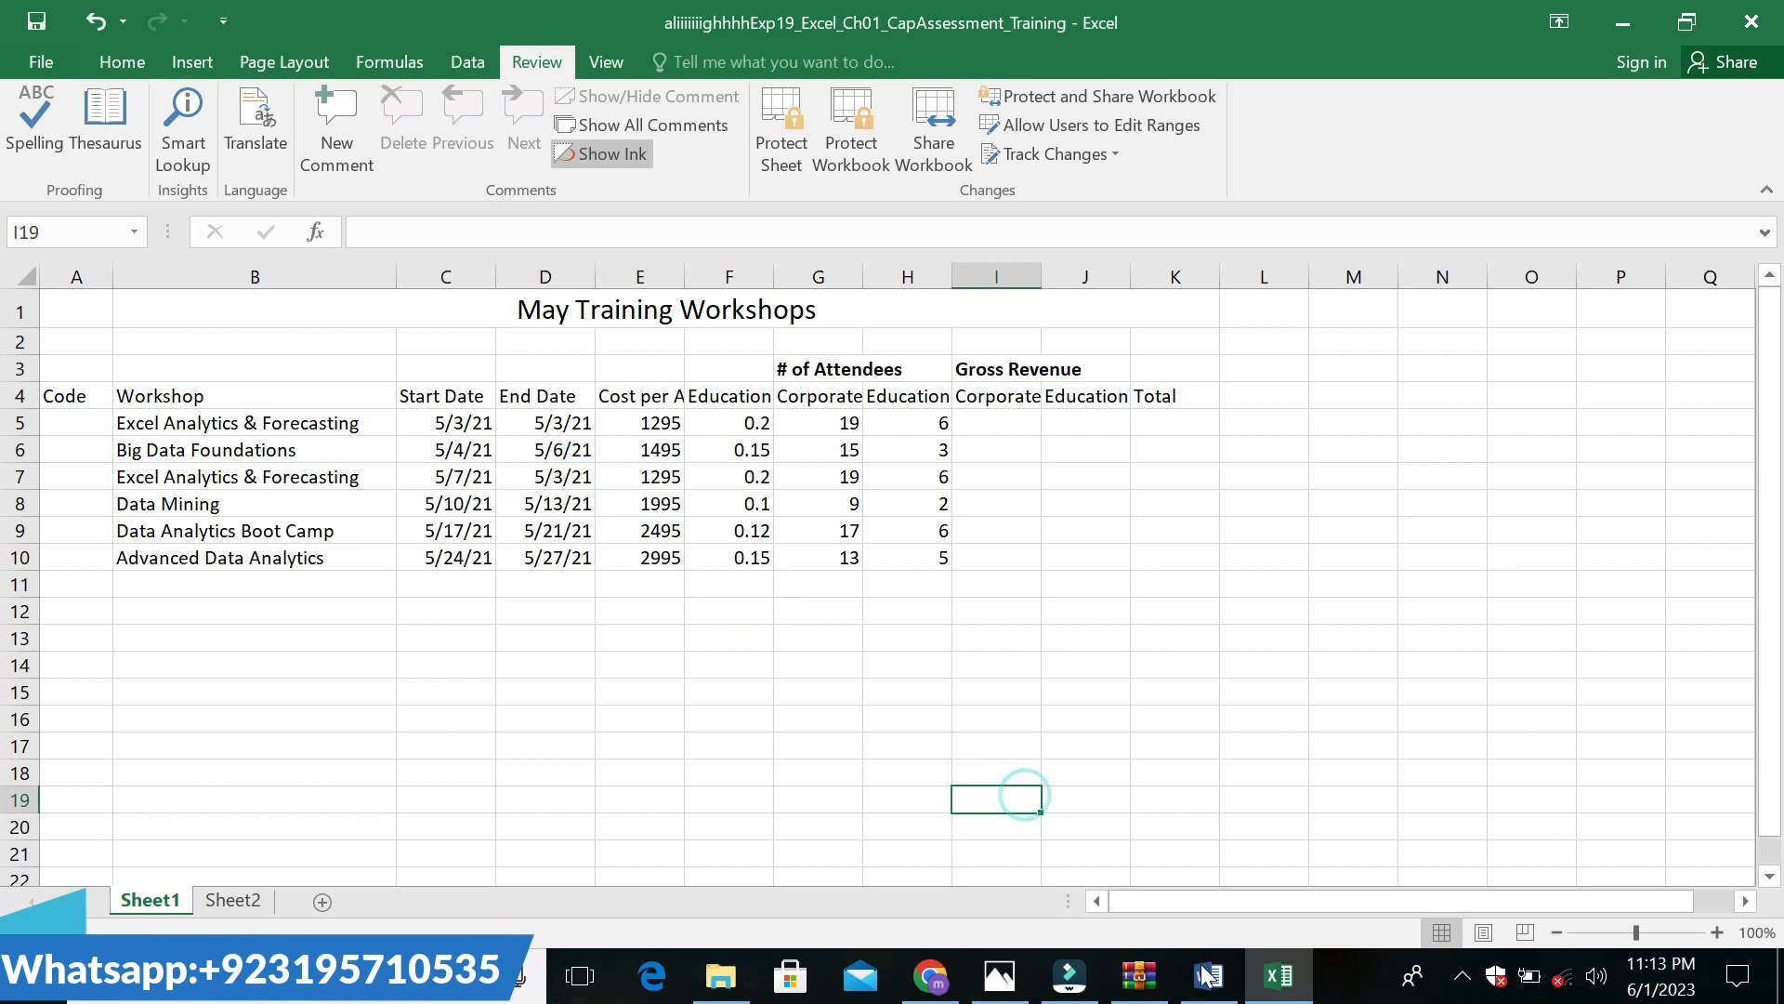
Switch to the Word instructions, highlight step 5's "Enter 11 in cell G7 and 10 in cell H7" in bright green and select it
{"action": "left_click", "coordinate": [1208, 974]}
{"action": "left_click", "coordinate": [1087, 587]}
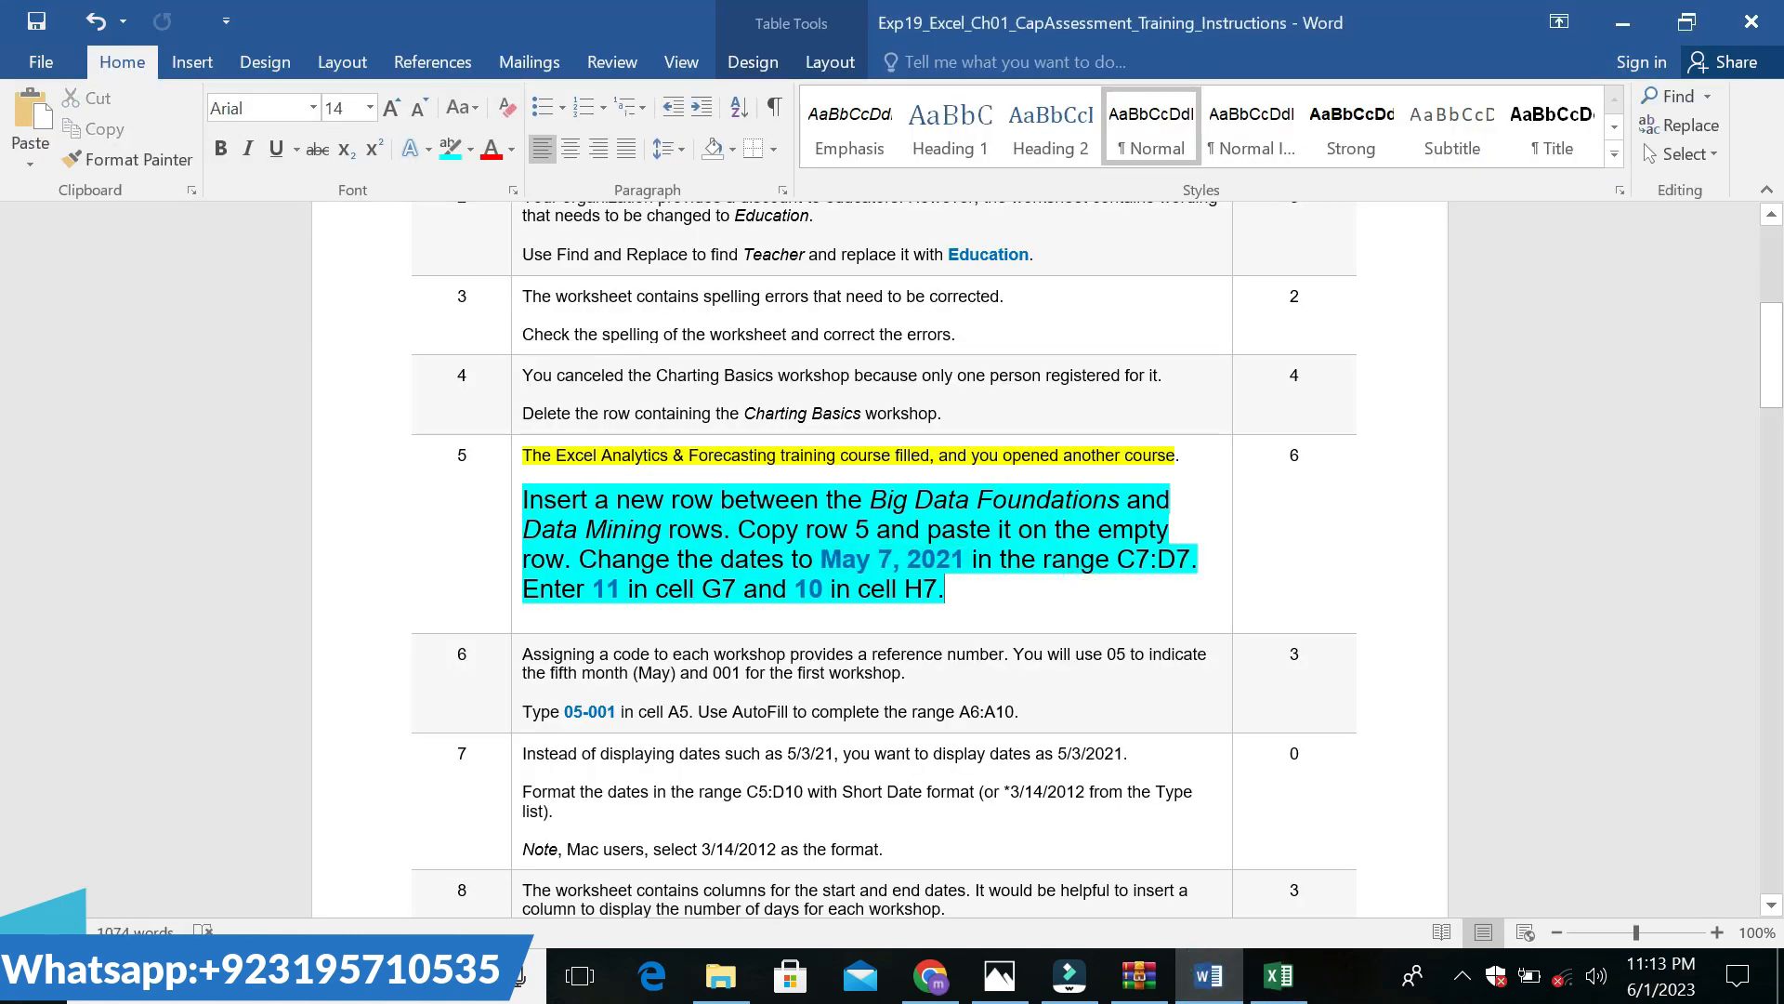
{"action": "left_click_drag", "start_coordinate": [521, 588], "coordinate": [940, 590]}
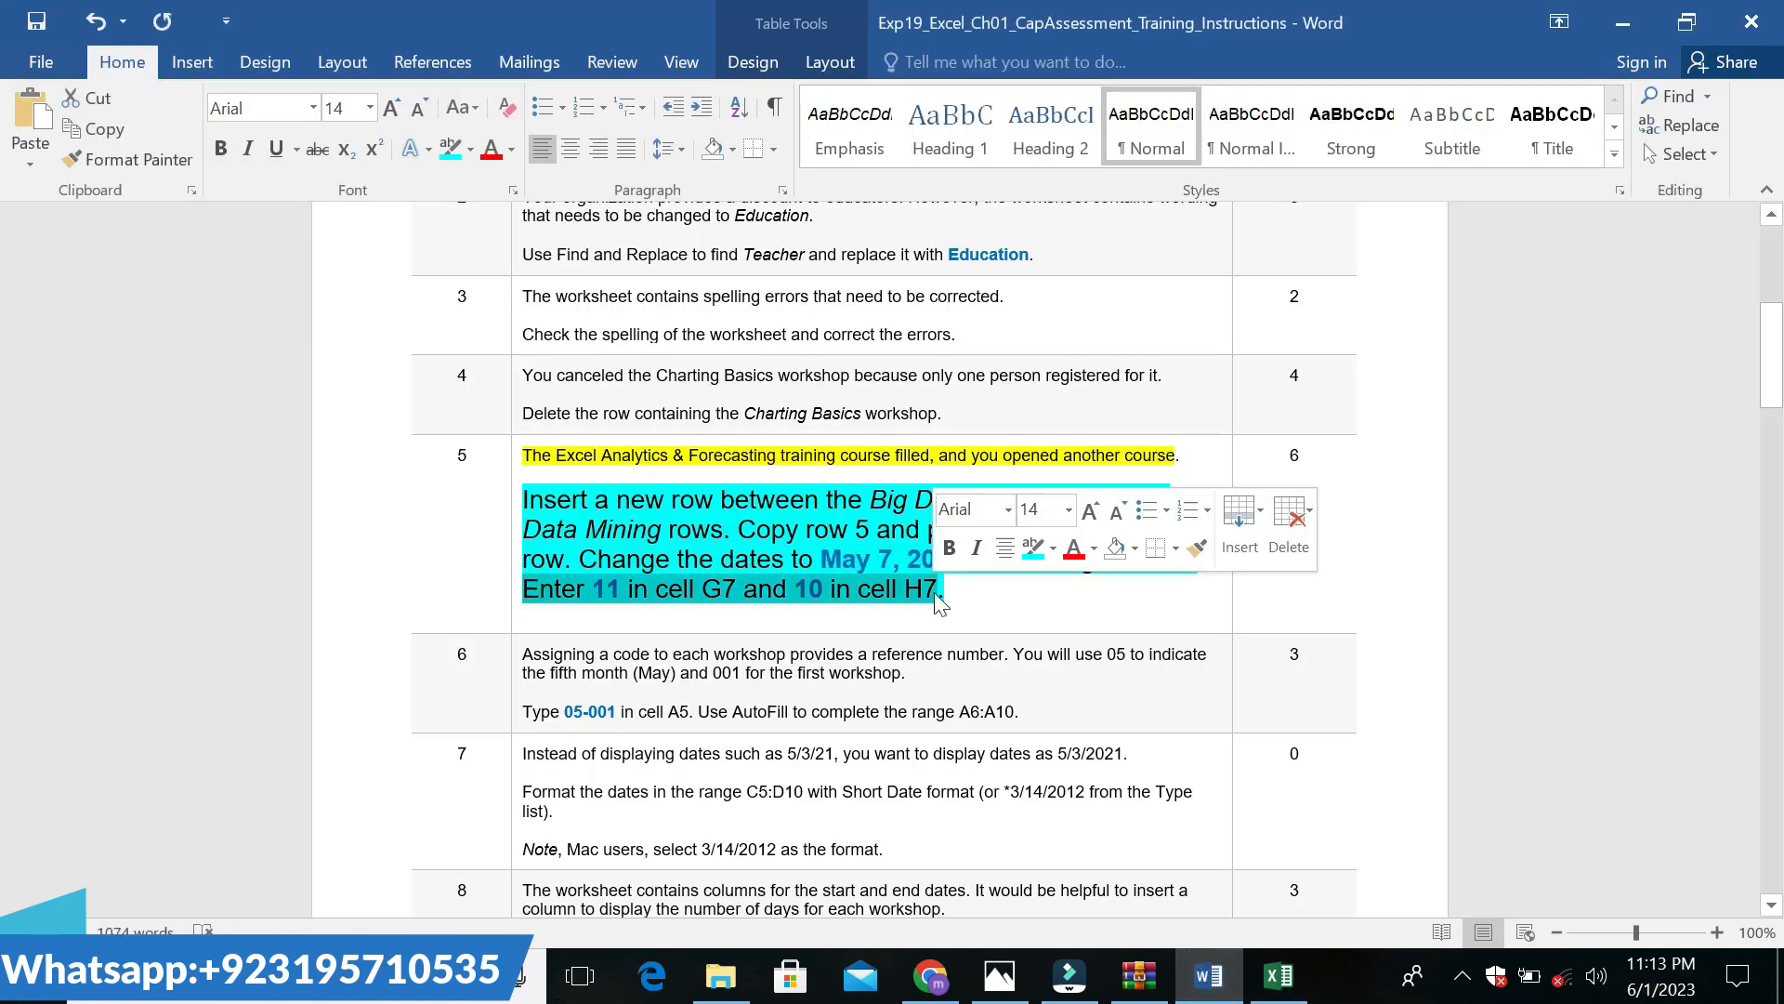
{"action": "left_click", "coordinate": [1053, 549]}
{"action": "left_click", "coordinate": [1078, 583]}
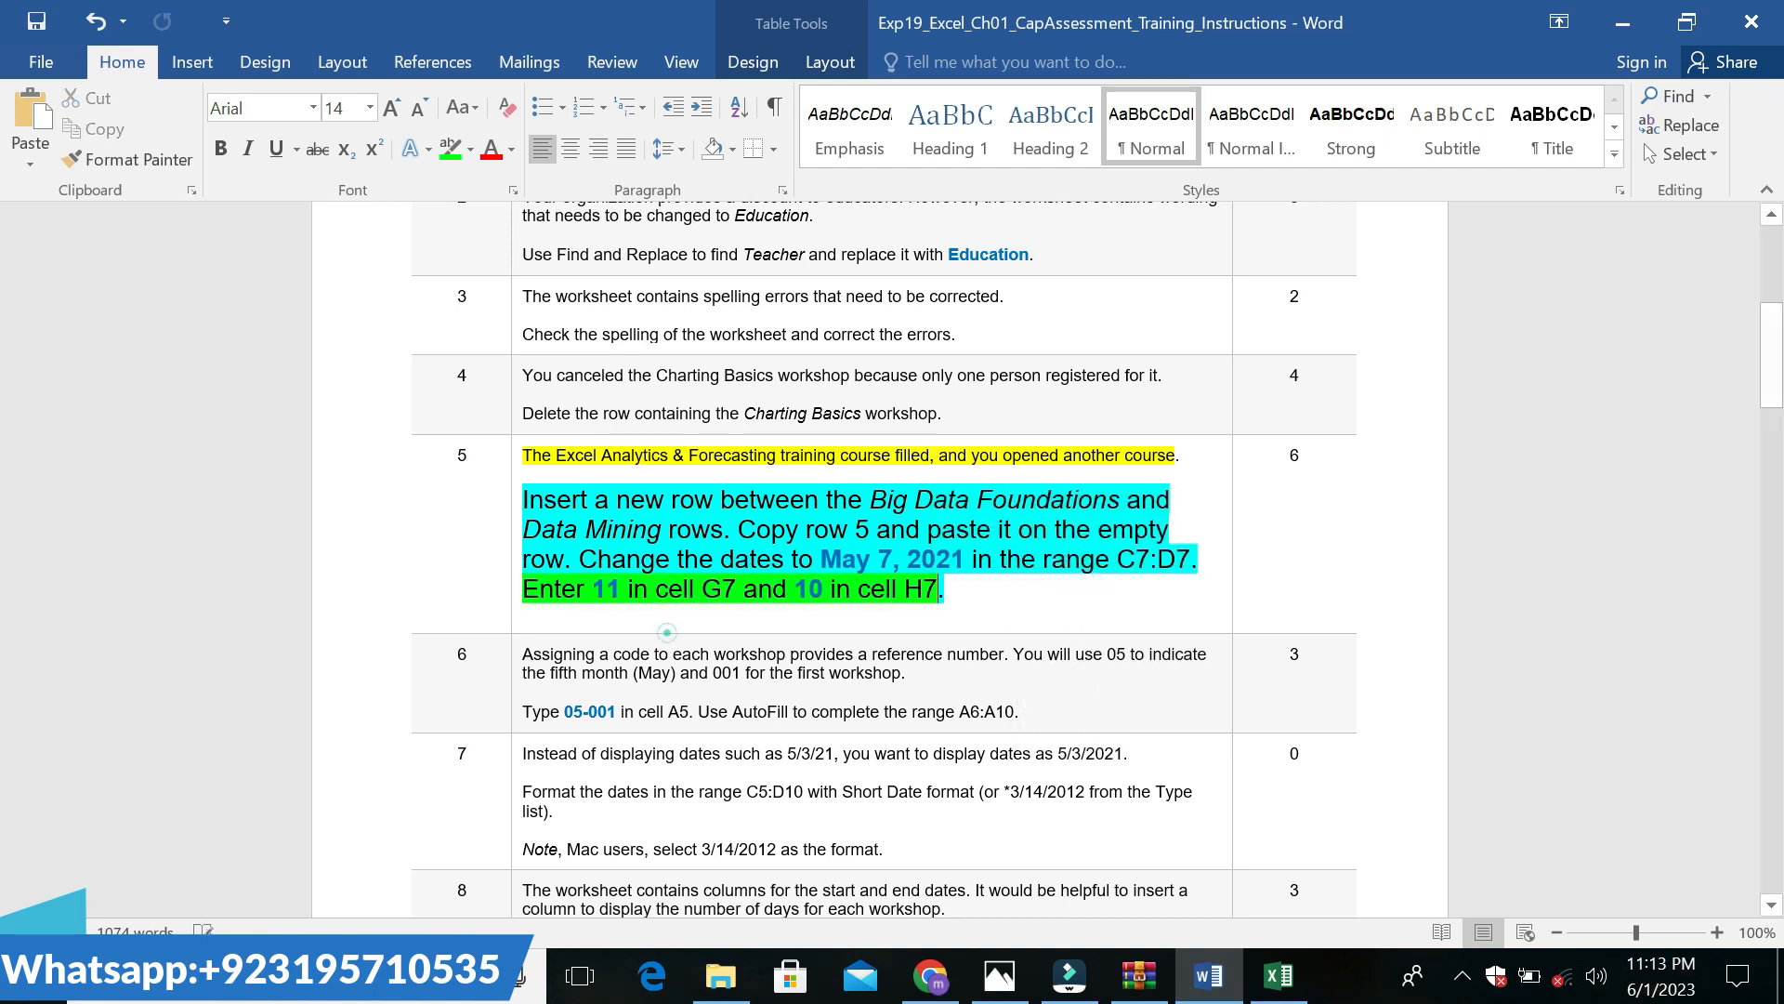
{"action": "left_click_drag", "start_coordinate": [803, 591], "coordinate": [957, 591]}
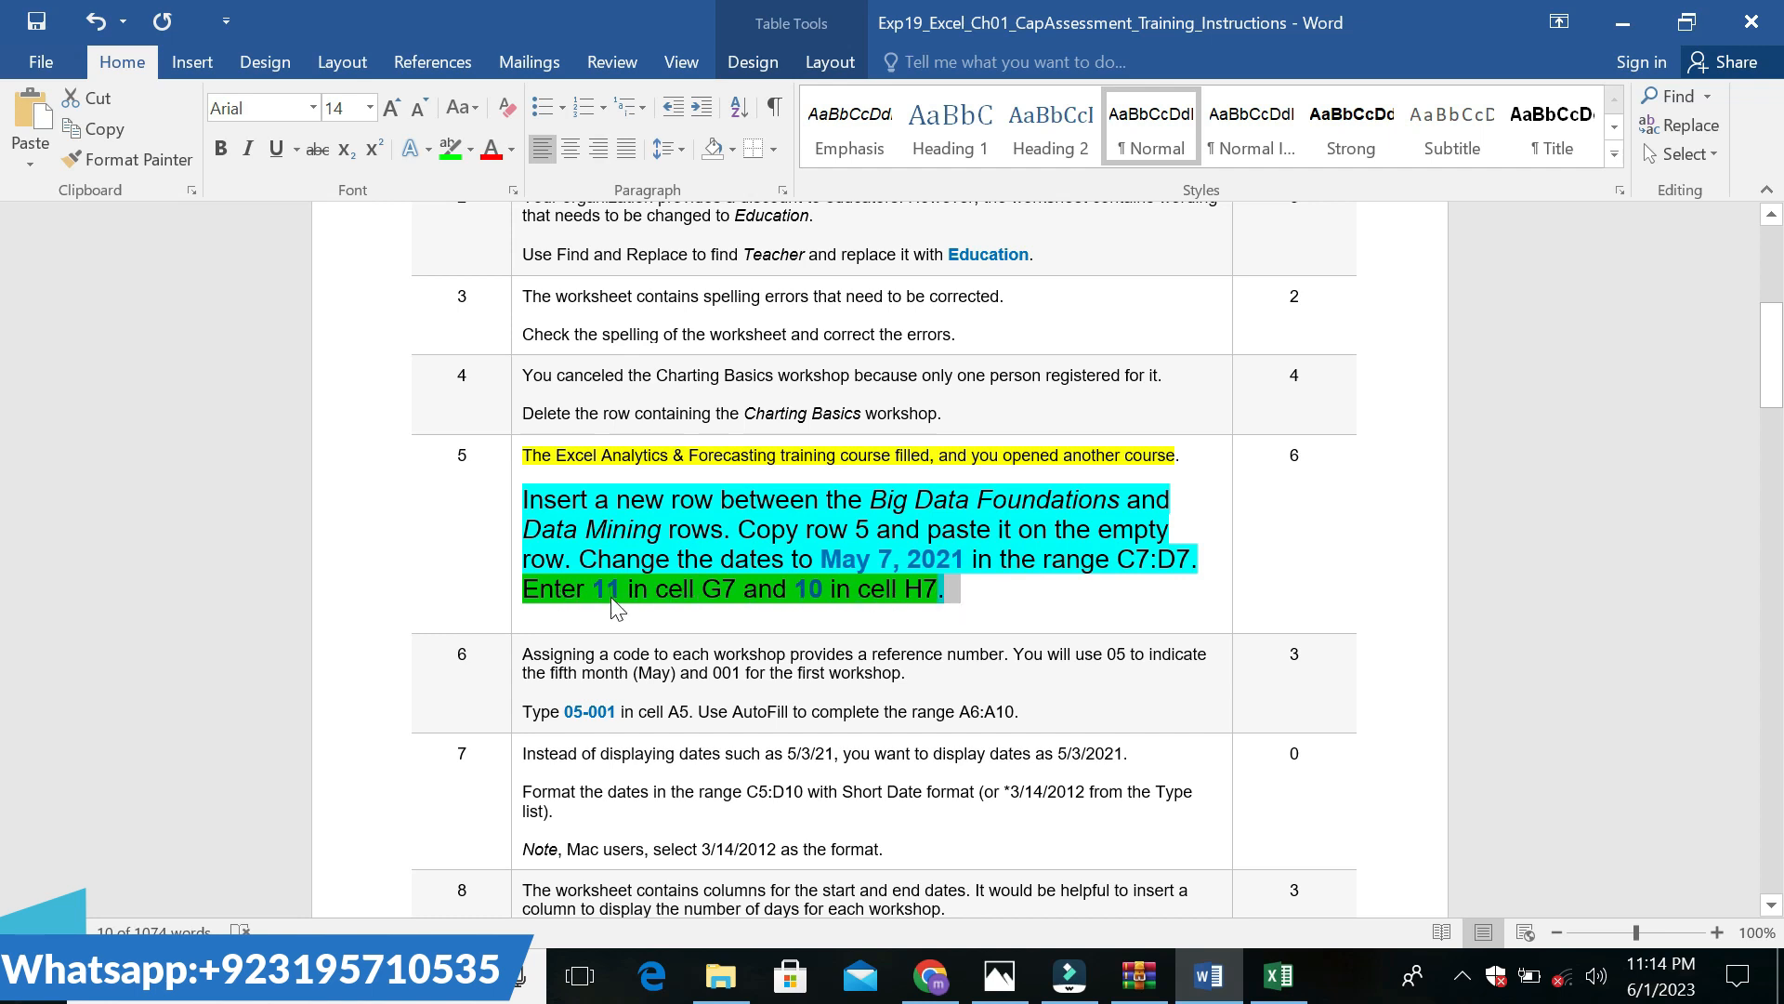
Switch to Excel and enter 11 in cell G7 as the Corporate attendees of the second Excel Analytics & Forecasting row
{"action": "left_click", "coordinate": [1279, 975]}
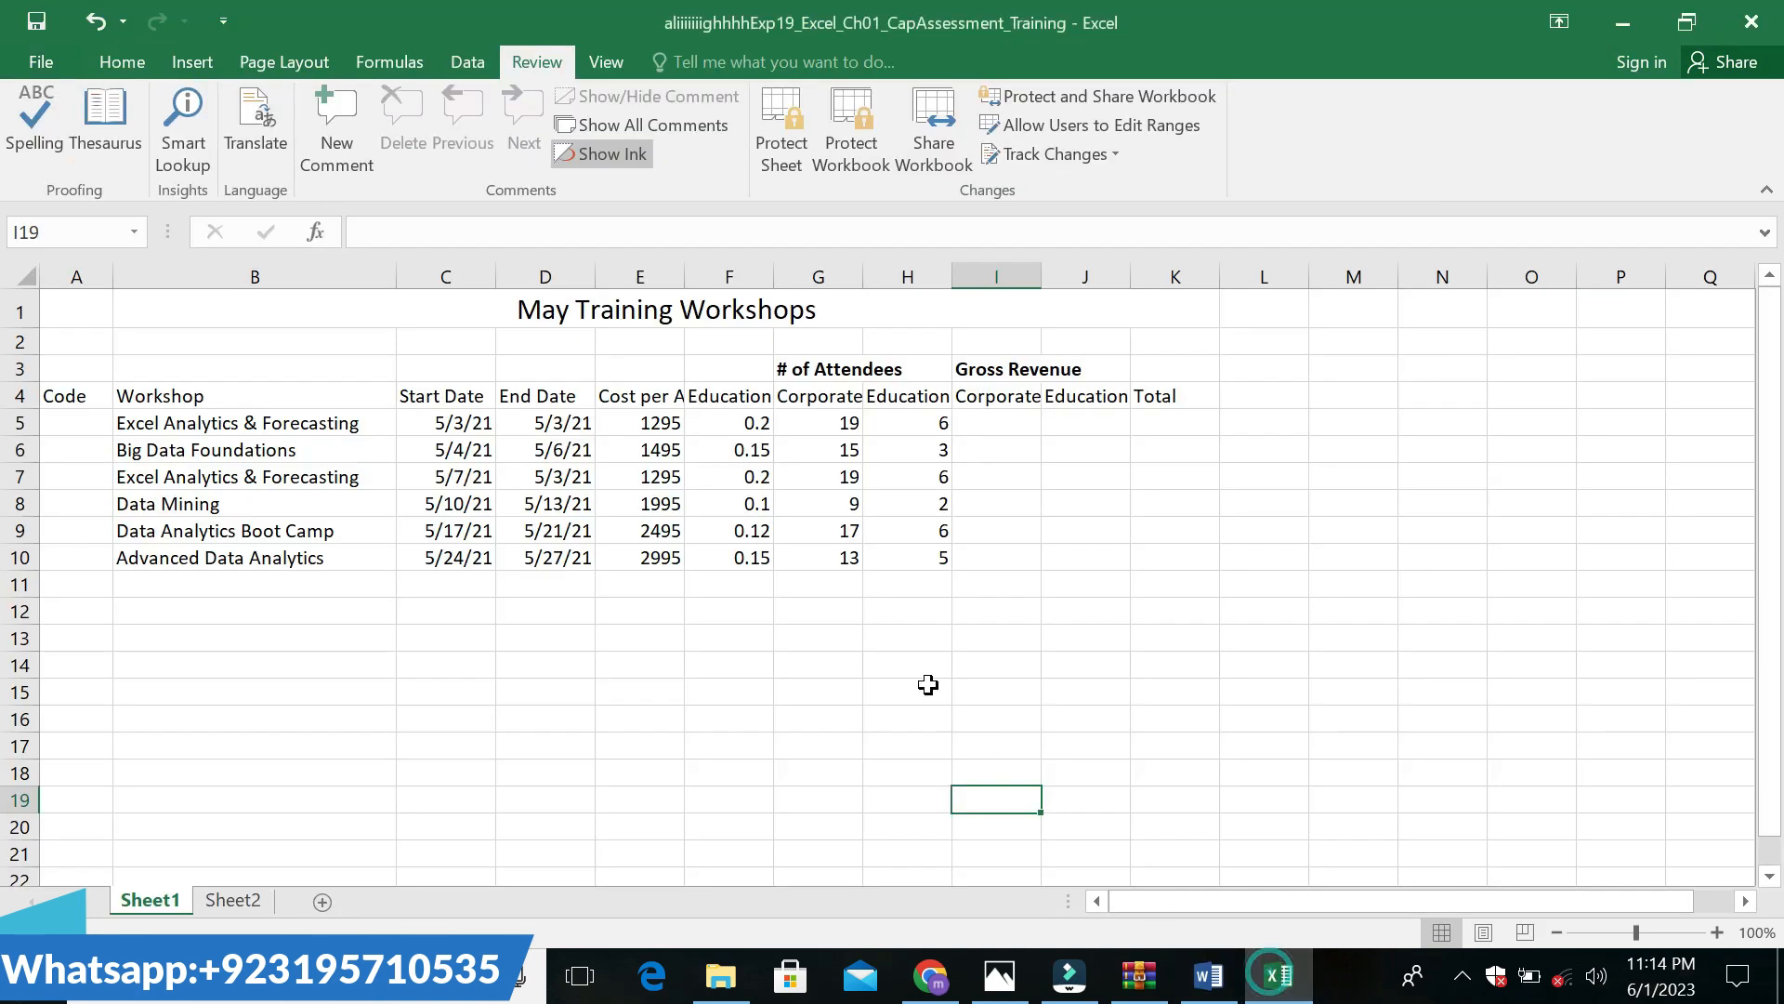
{"action": "left_click", "coordinate": [814, 470]}
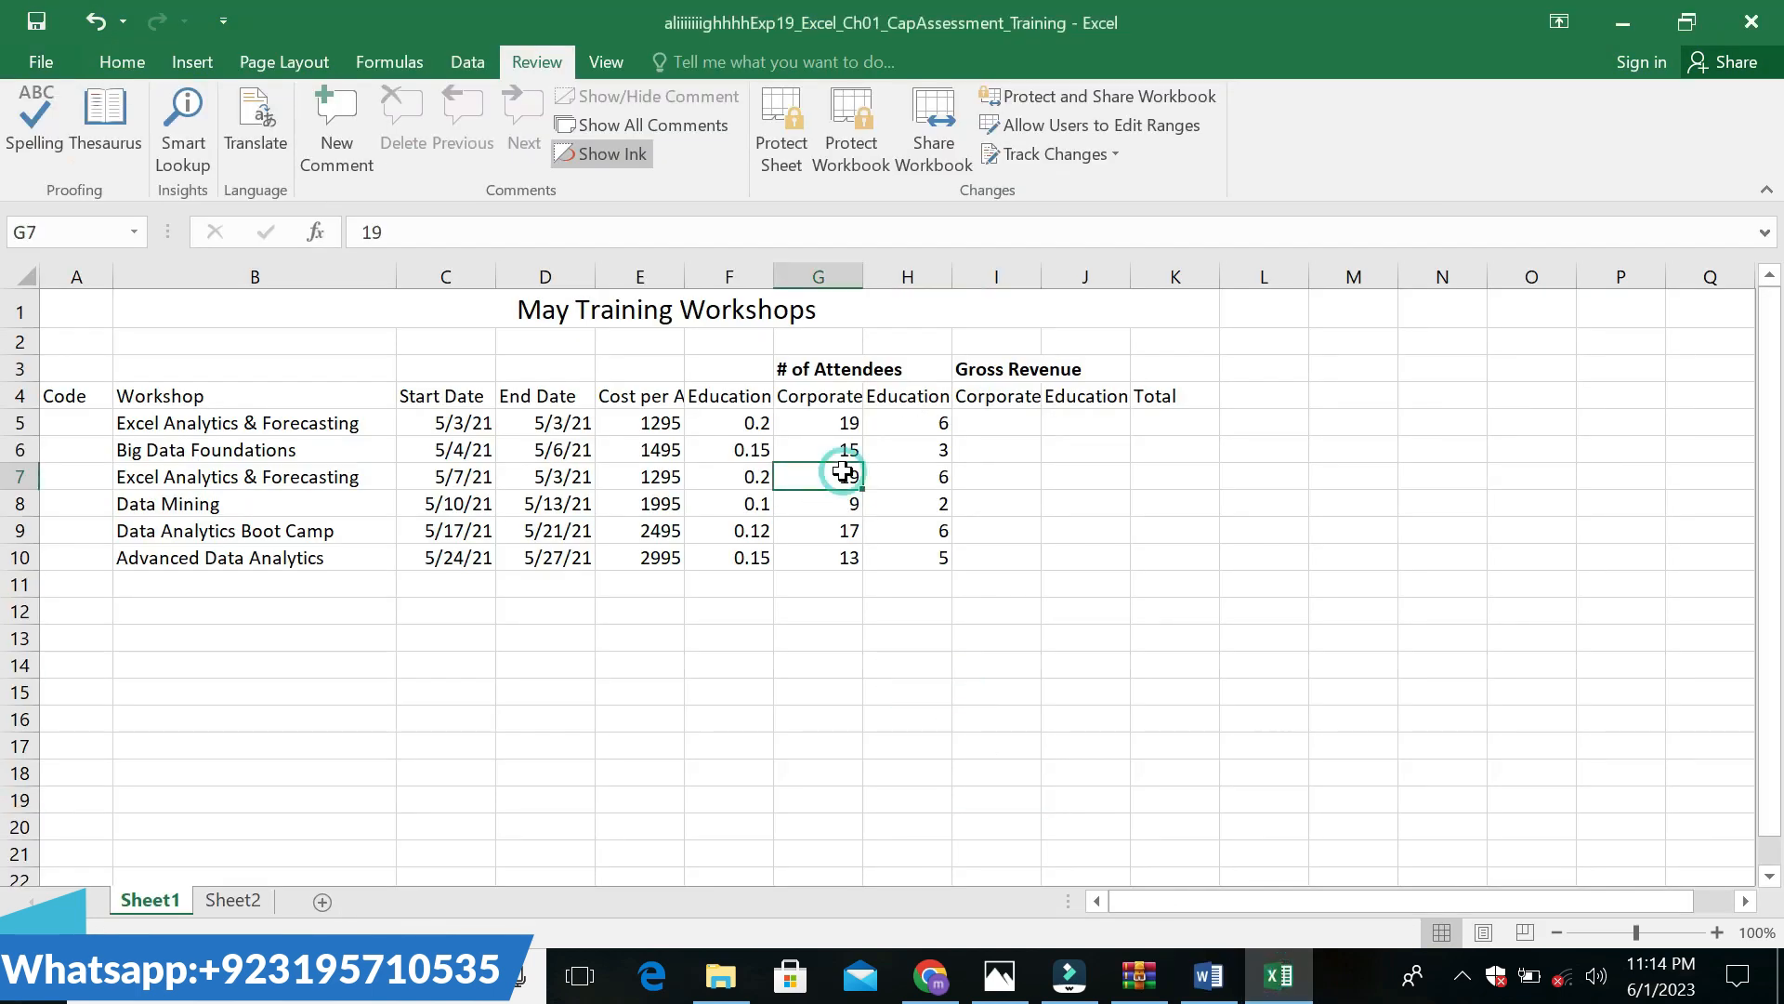
{"action": "key", "text": "BackSpace"}
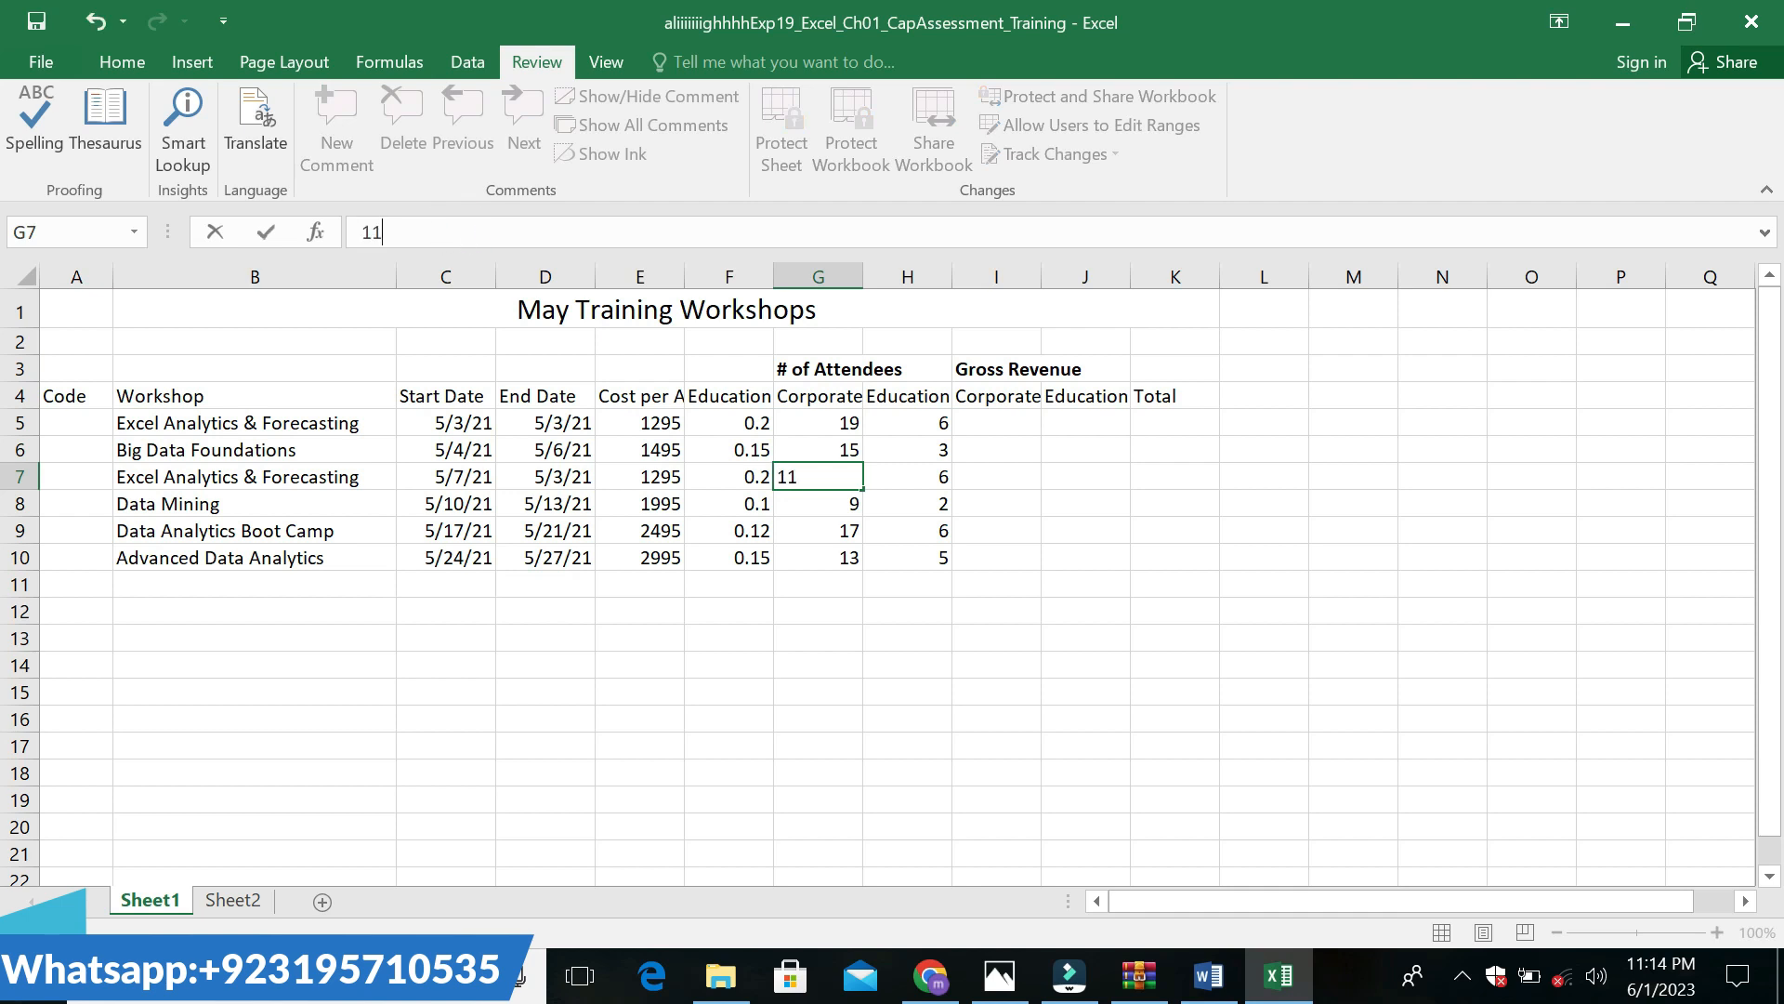
{"action": "key", "text": "Return"}
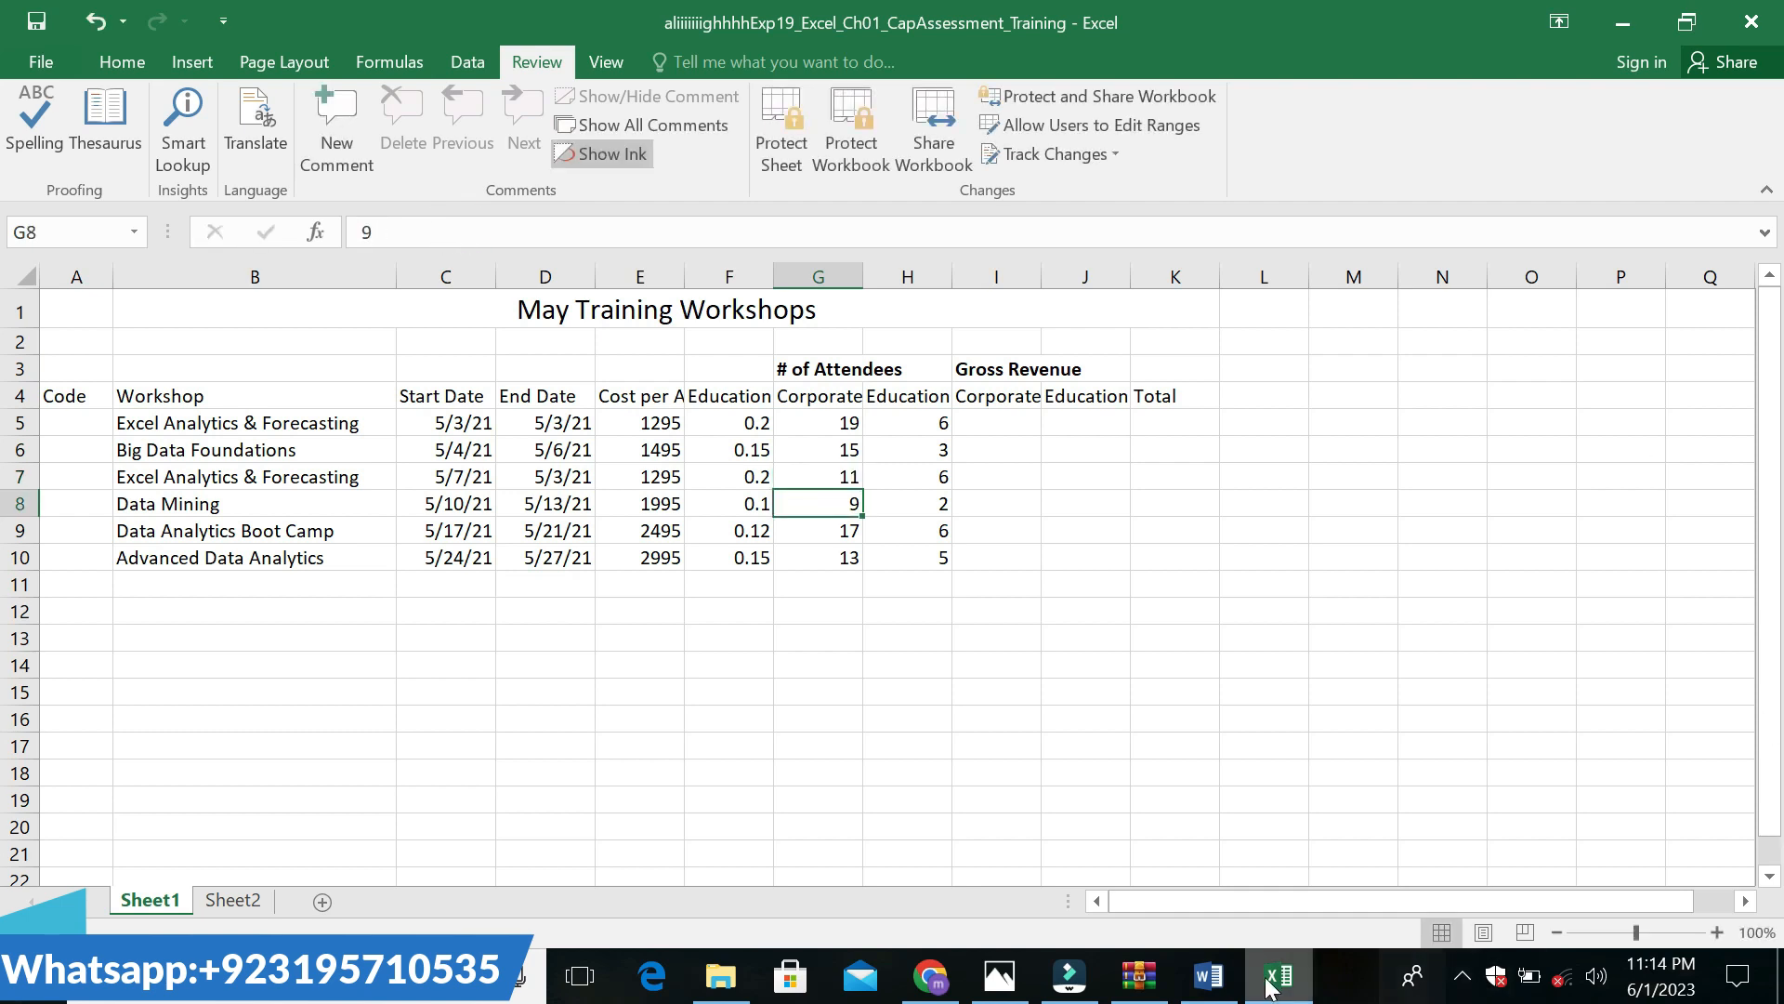
Review the H7 entry in step 5 of the Word instructions, selecting "10 in cell H7", and switch back to Excel
{"action": "left_click", "coordinate": [1208, 976]}
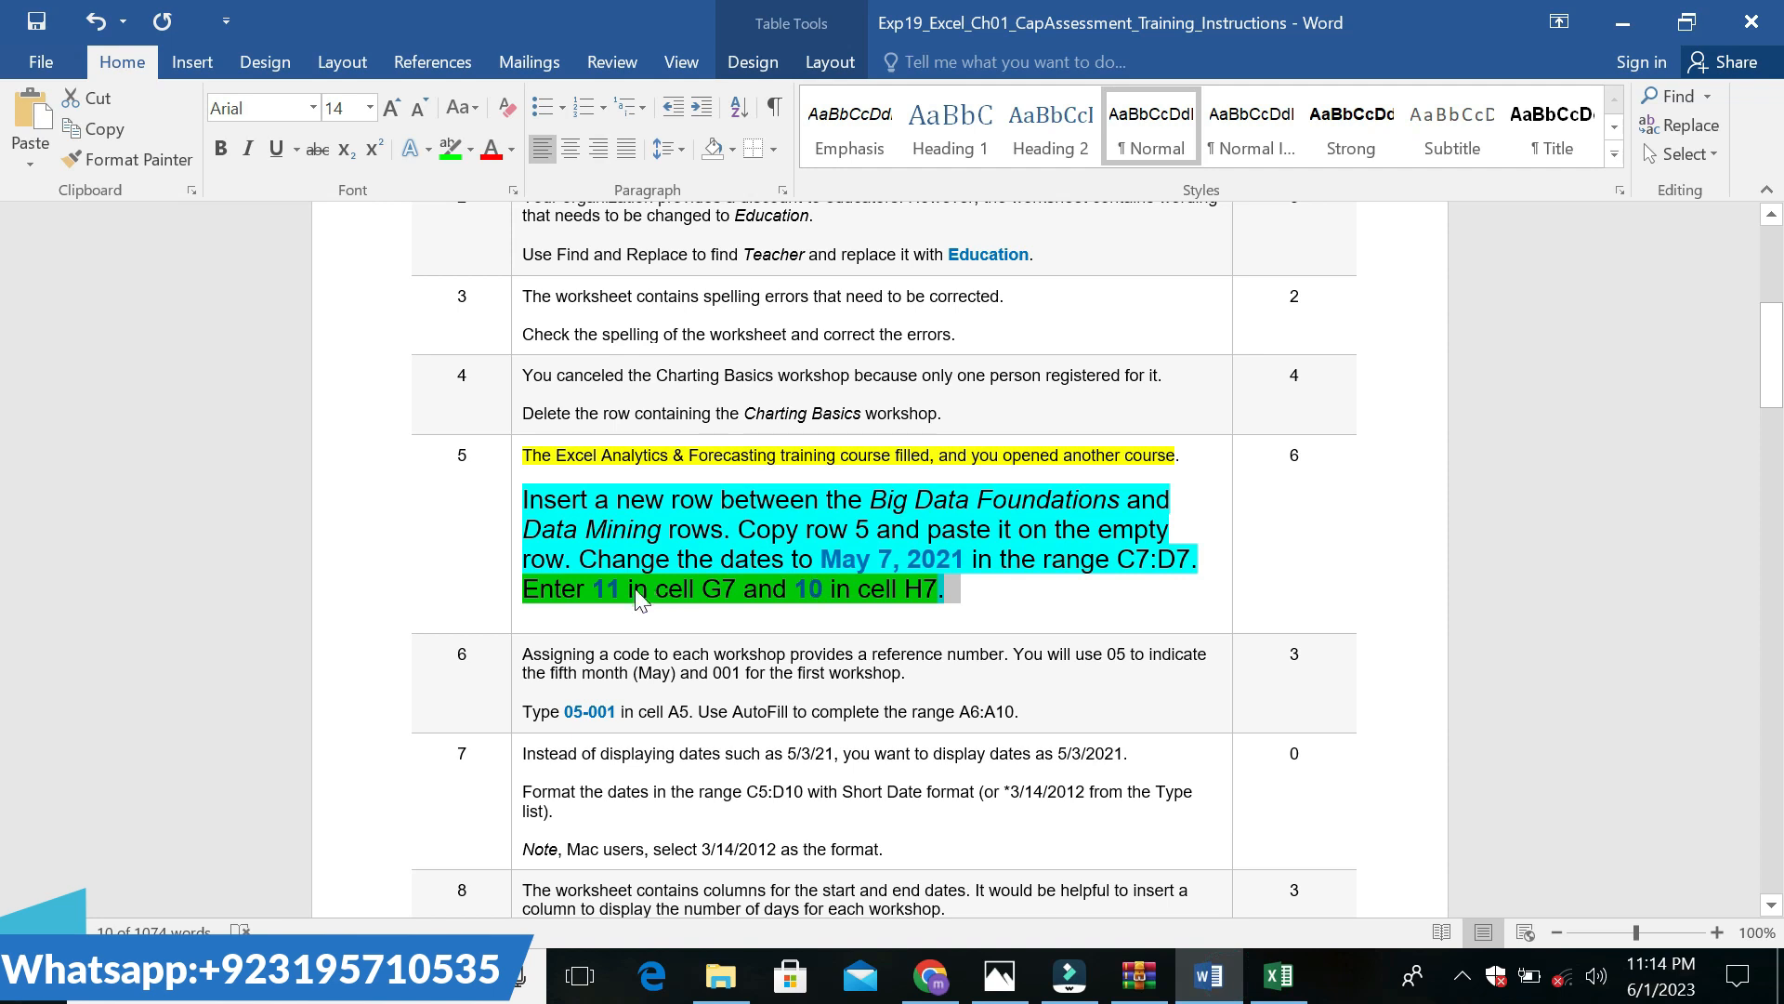
{"action": "left_click", "coordinate": [775, 595]}
{"action": "left_click_drag", "start_coordinate": [795, 592], "coordinate": [953, 595]}
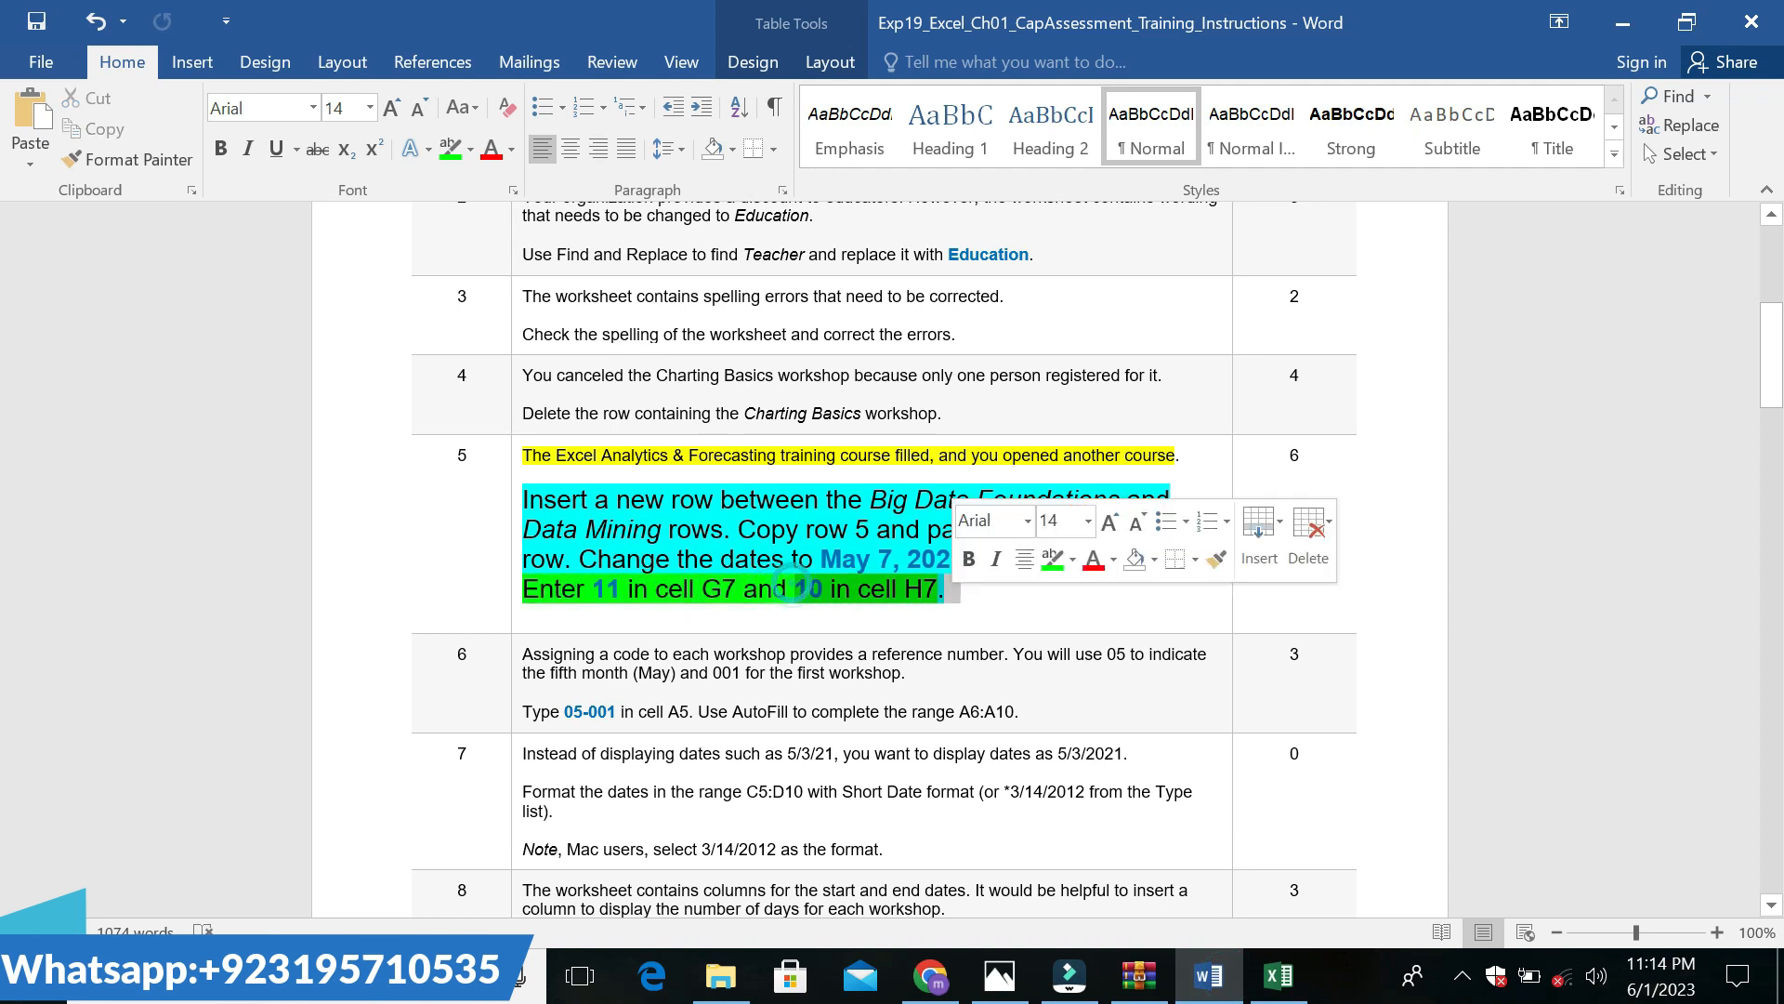
{"action": "left_click", "coordinate": [1280, 975]}
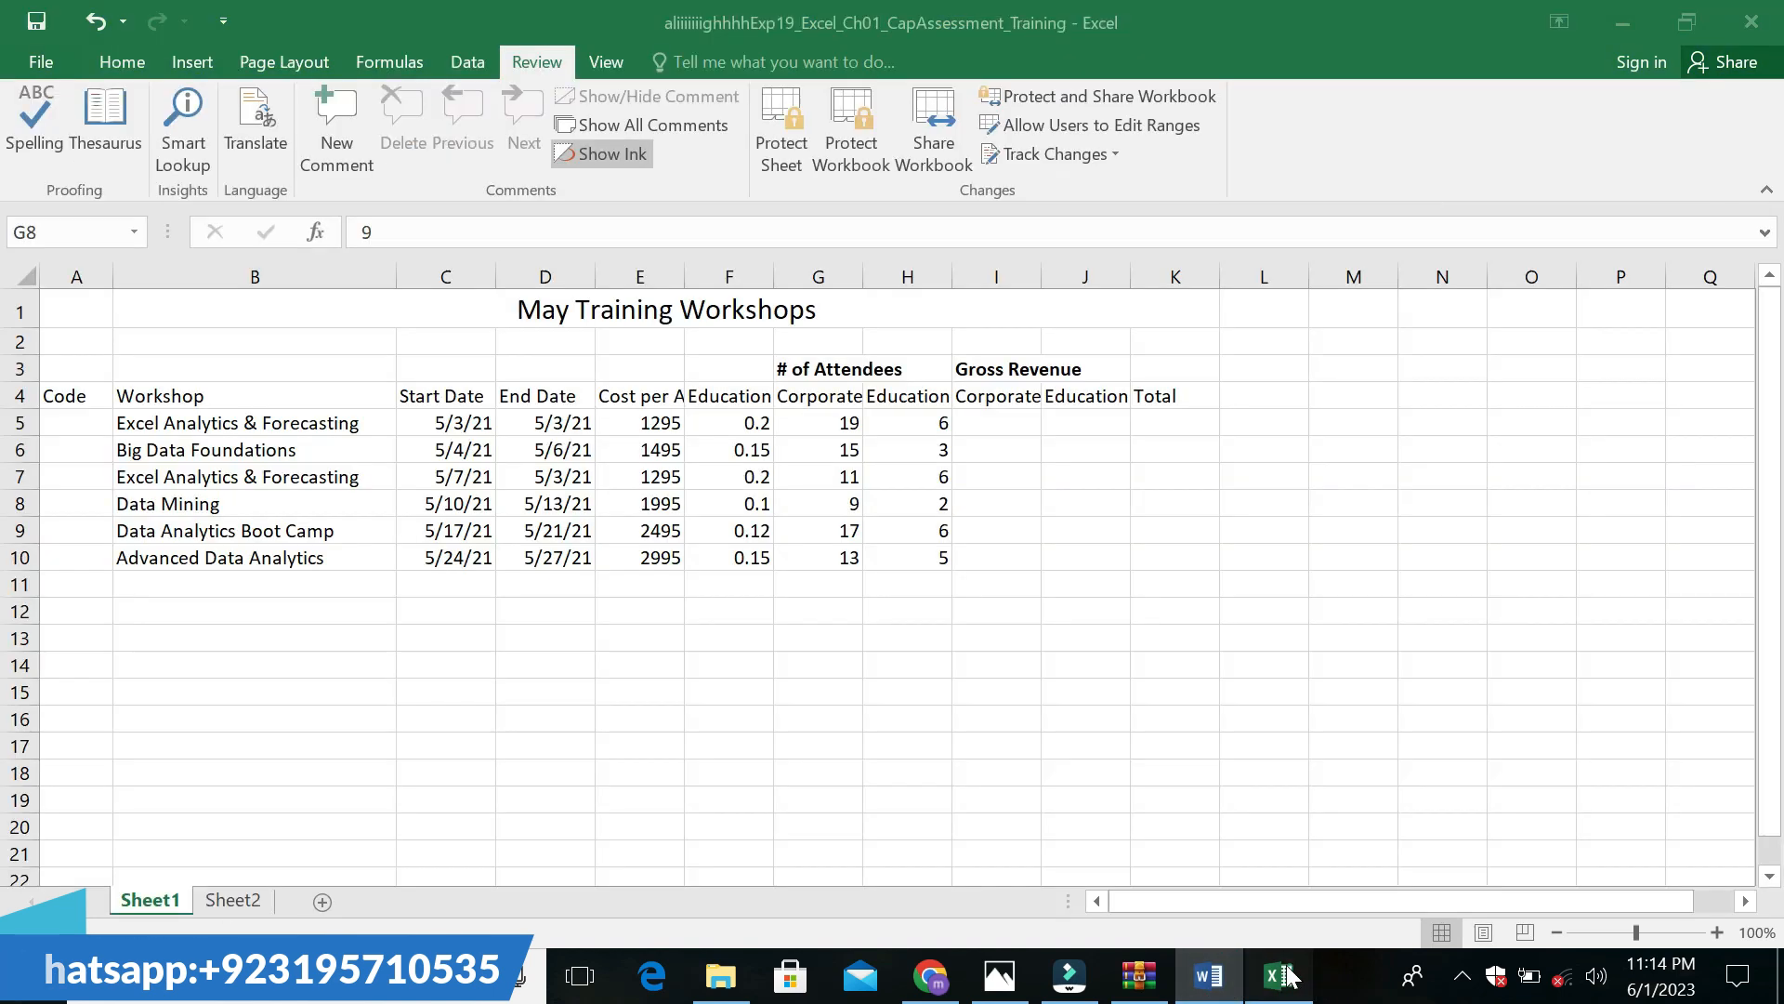
Enter 10 in cell H7 as the Education attendees of the second Excel Analytics & Forecasting row
{"action": "left_click", "coordinate": [944, 478]}
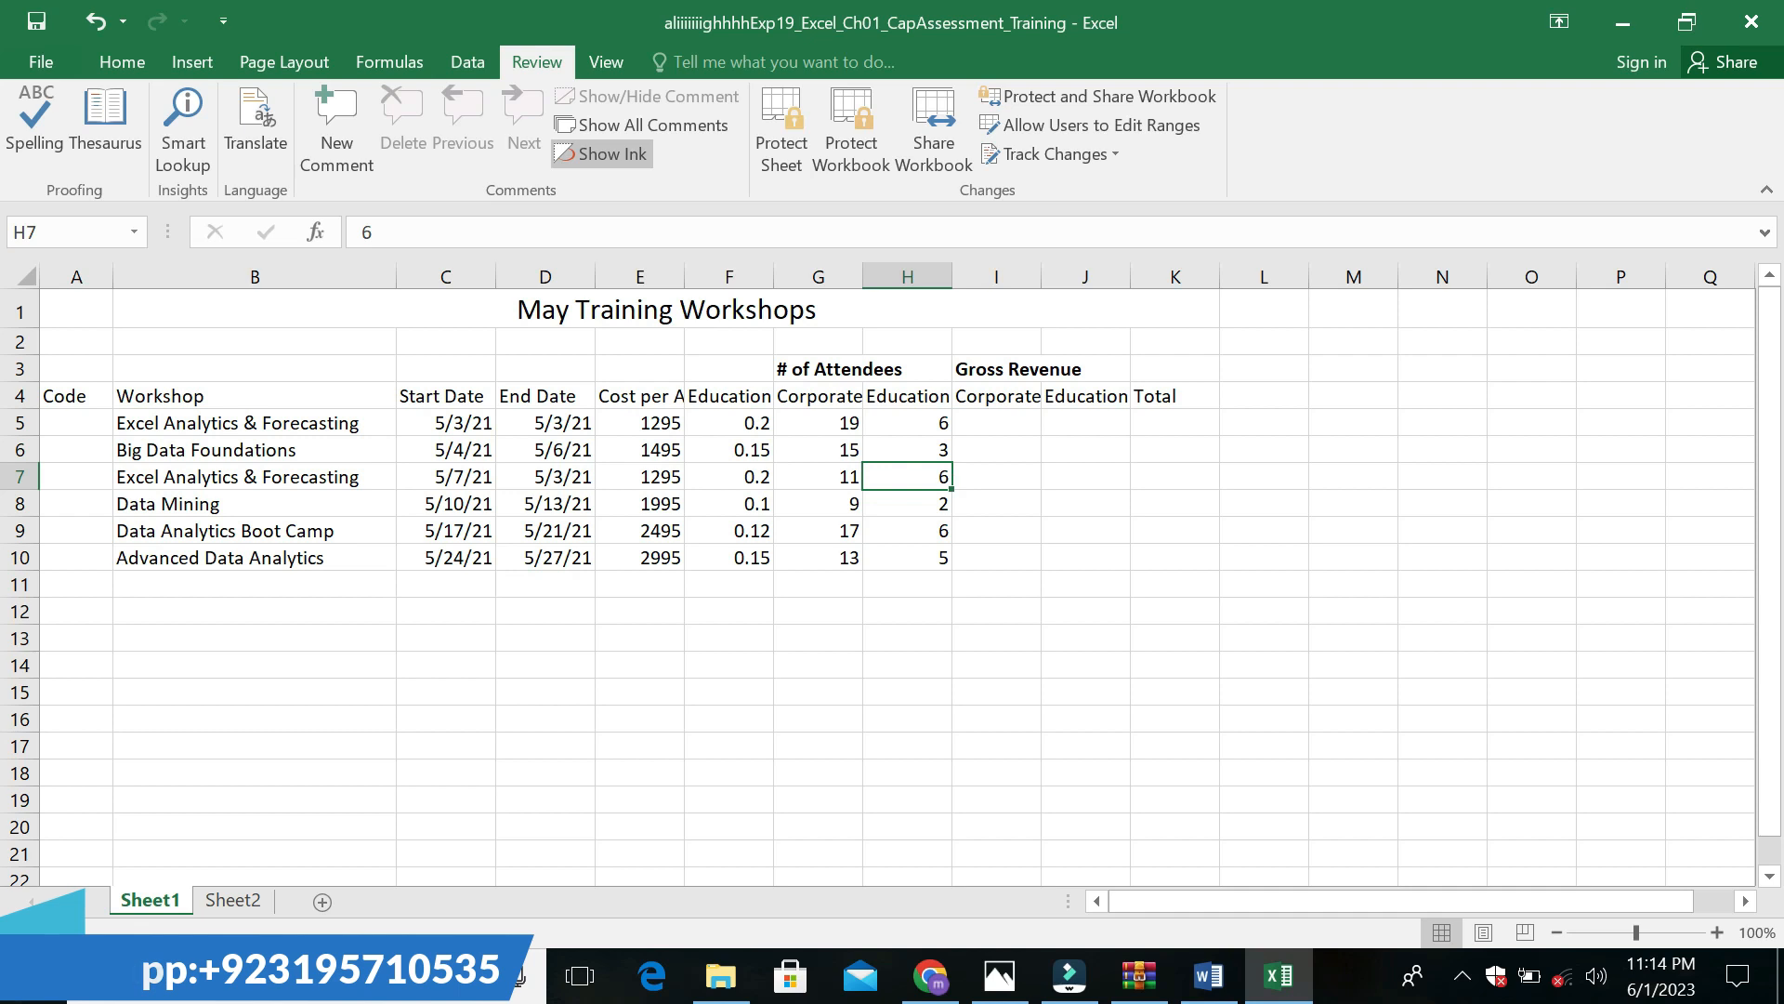
{"action": "left_click", "coordinate": [410, 233]}
{"action": "key", "text": "BackSpace"}
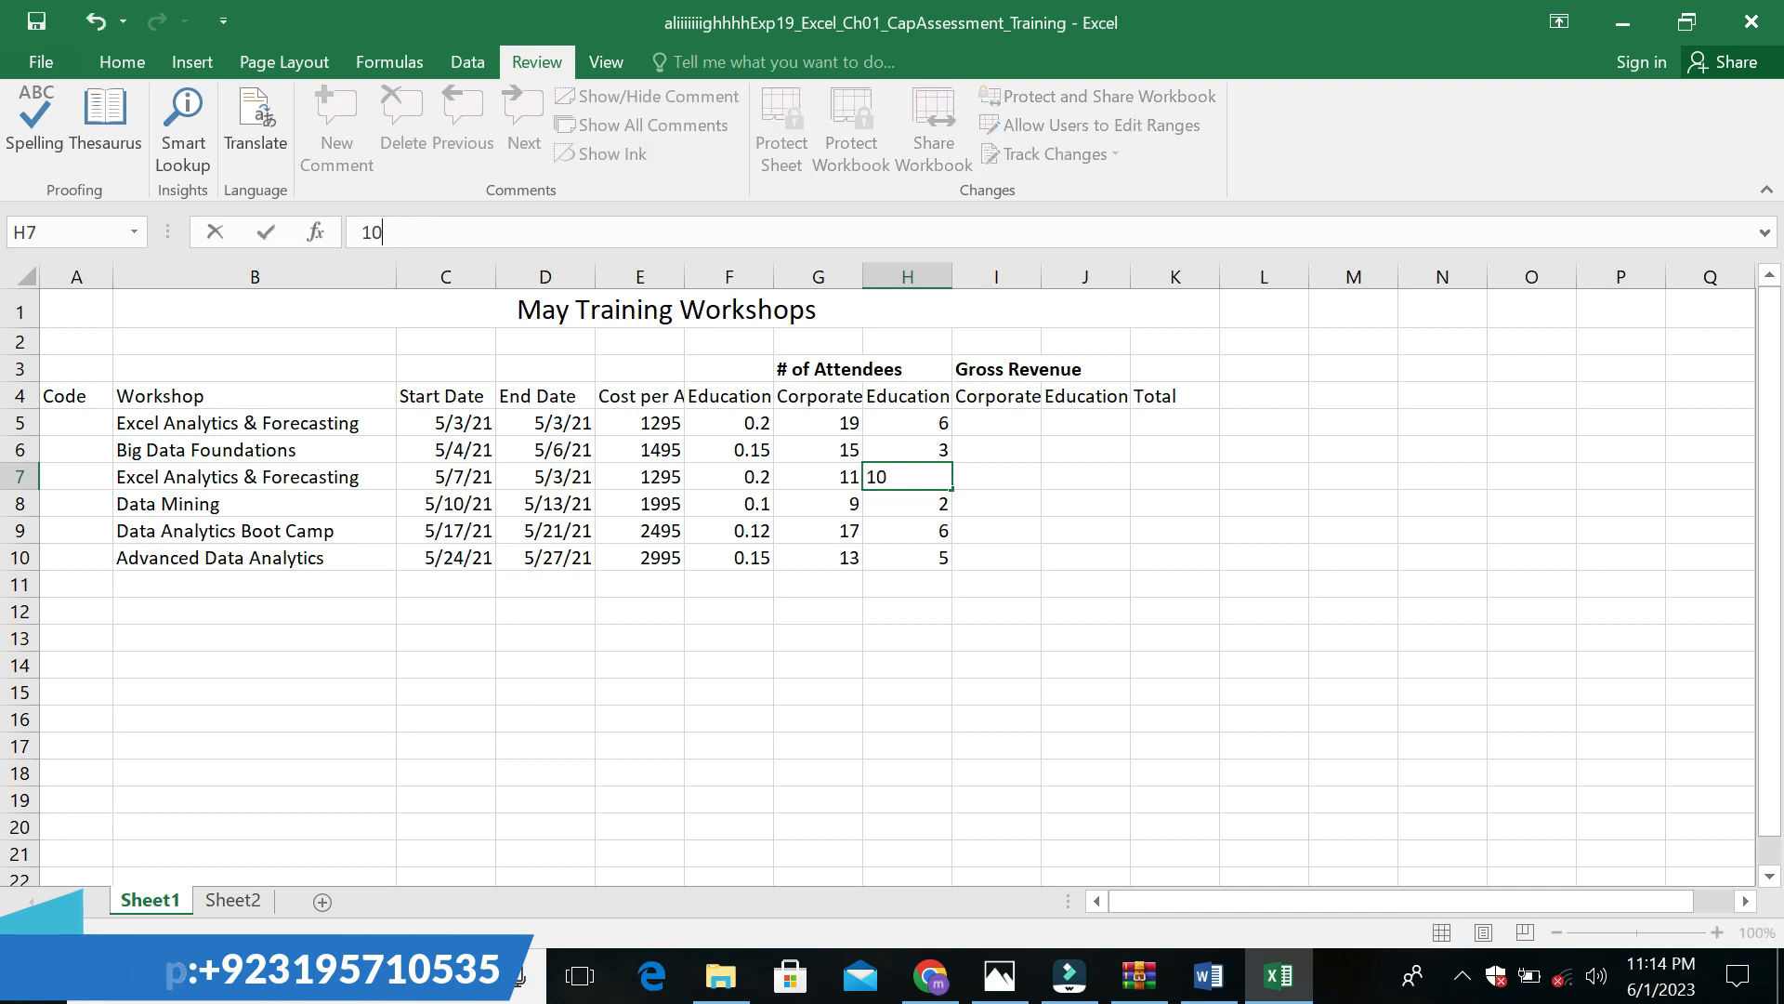
{"action": "type", "text": "10"}
{"action": "key", "text": "Return"}
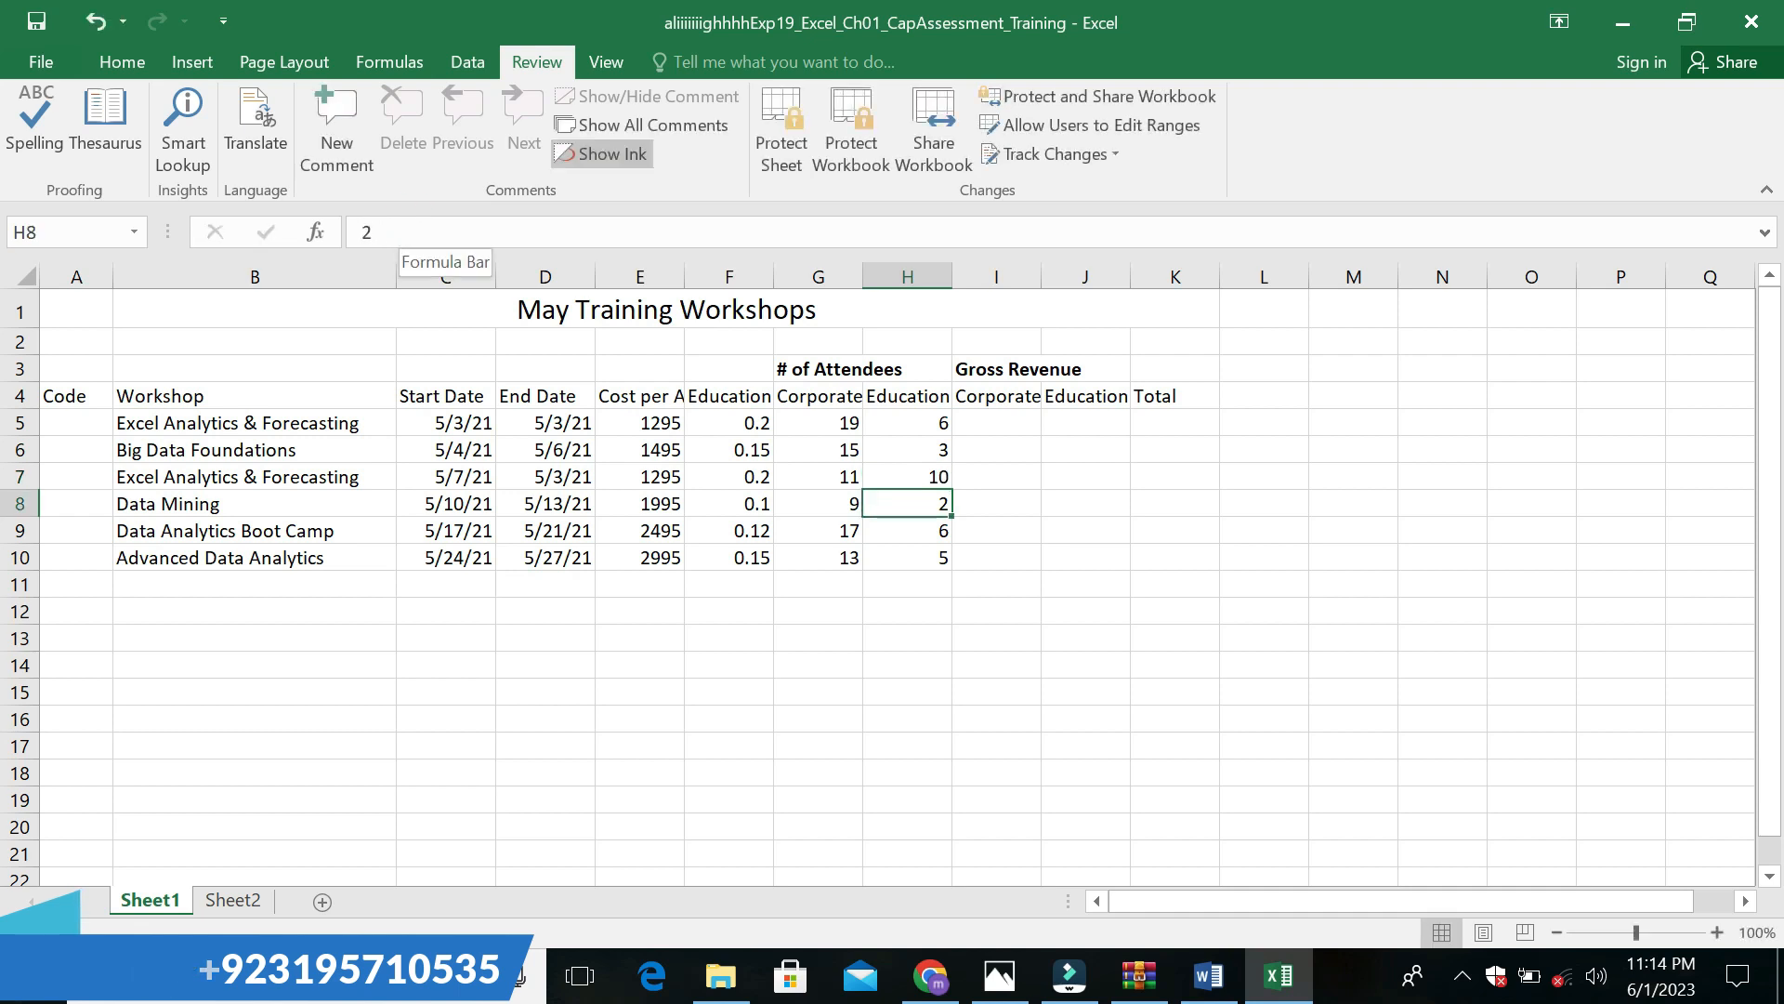
{"action": "left_click", "coordinate": [1063, 727]}
Return to the Word instructions, undo step 5's text formatting and highlight step 6's introductory paragraph in yellow
{"action": "left_click", "coordinate": [1208, 977]}
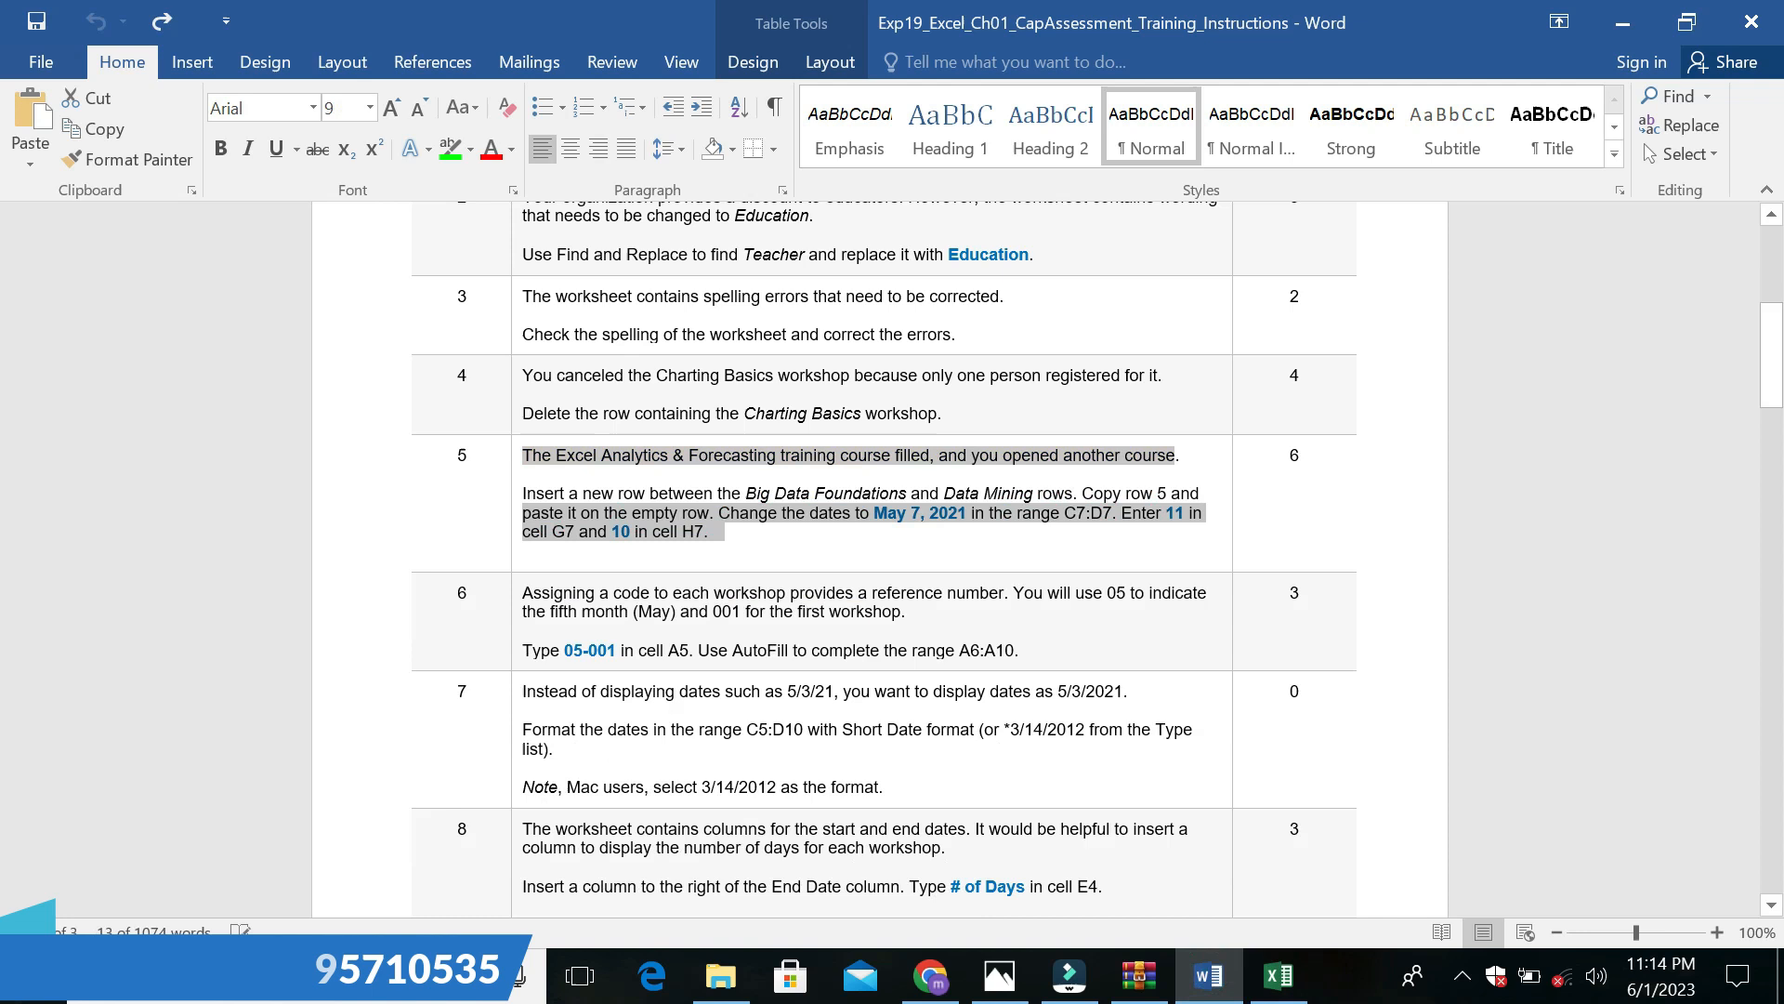
{"action": "left_click", "coordinate": [1101, 593]}
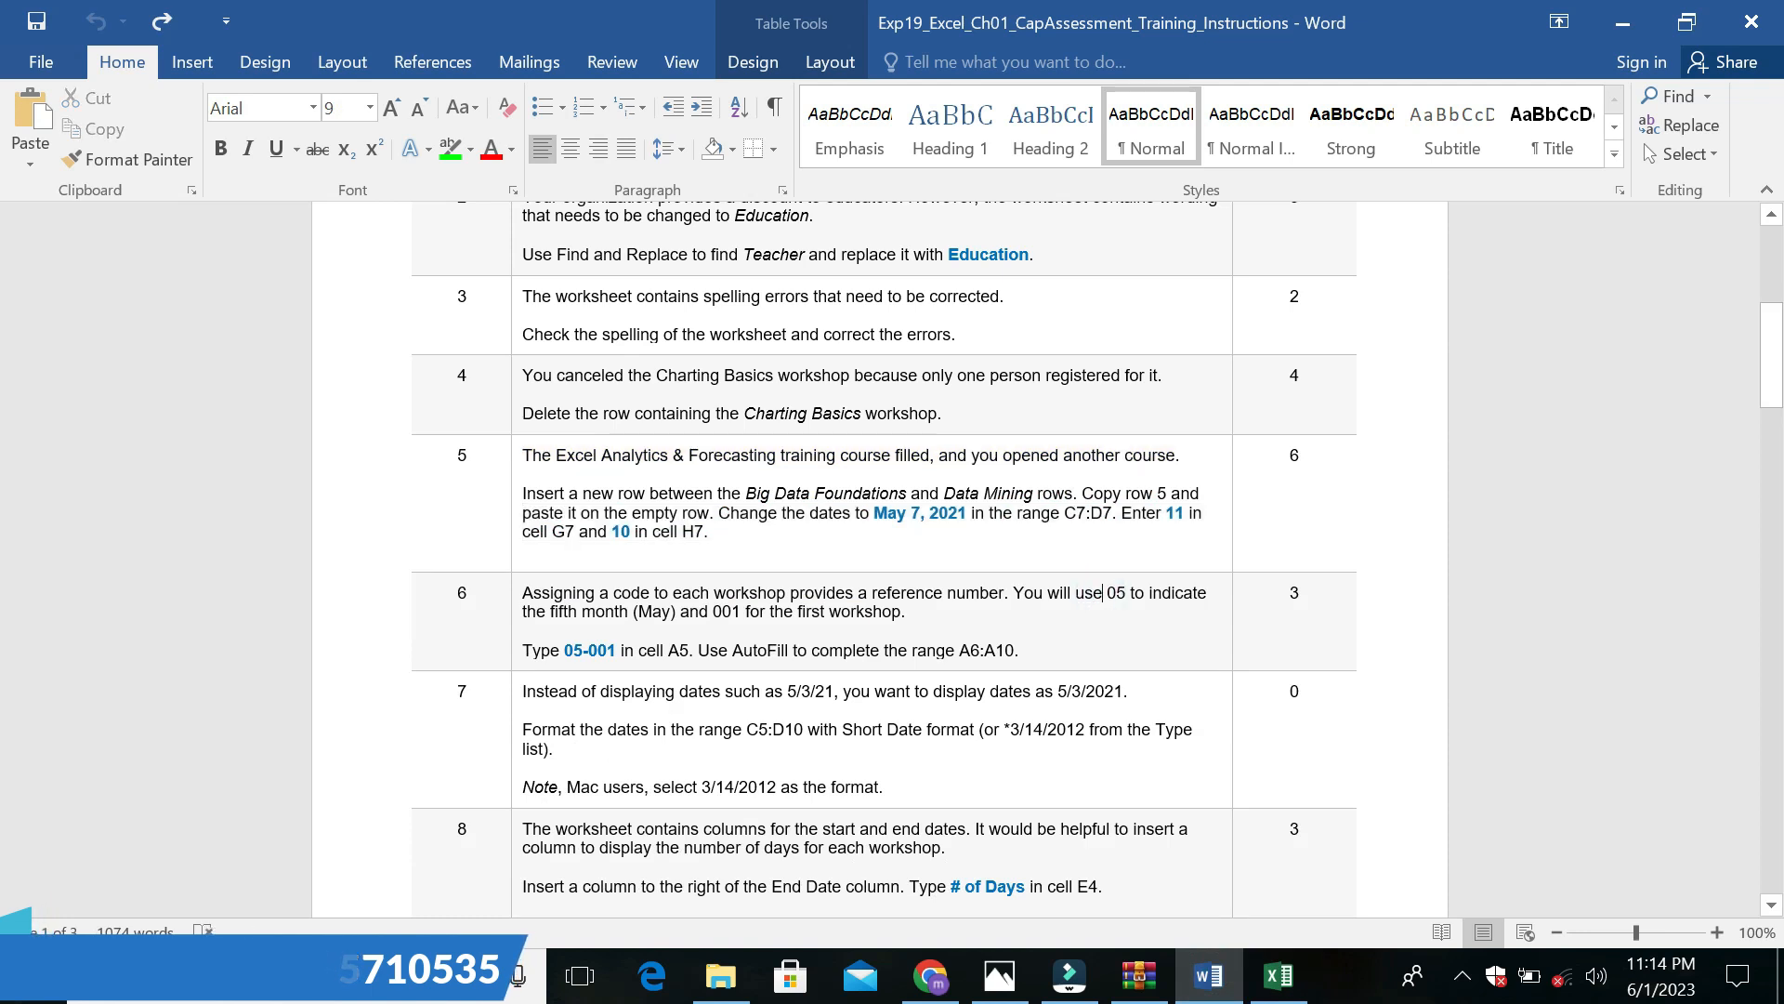
{"action": "triple_click", "coordinate": [1101, 593]}
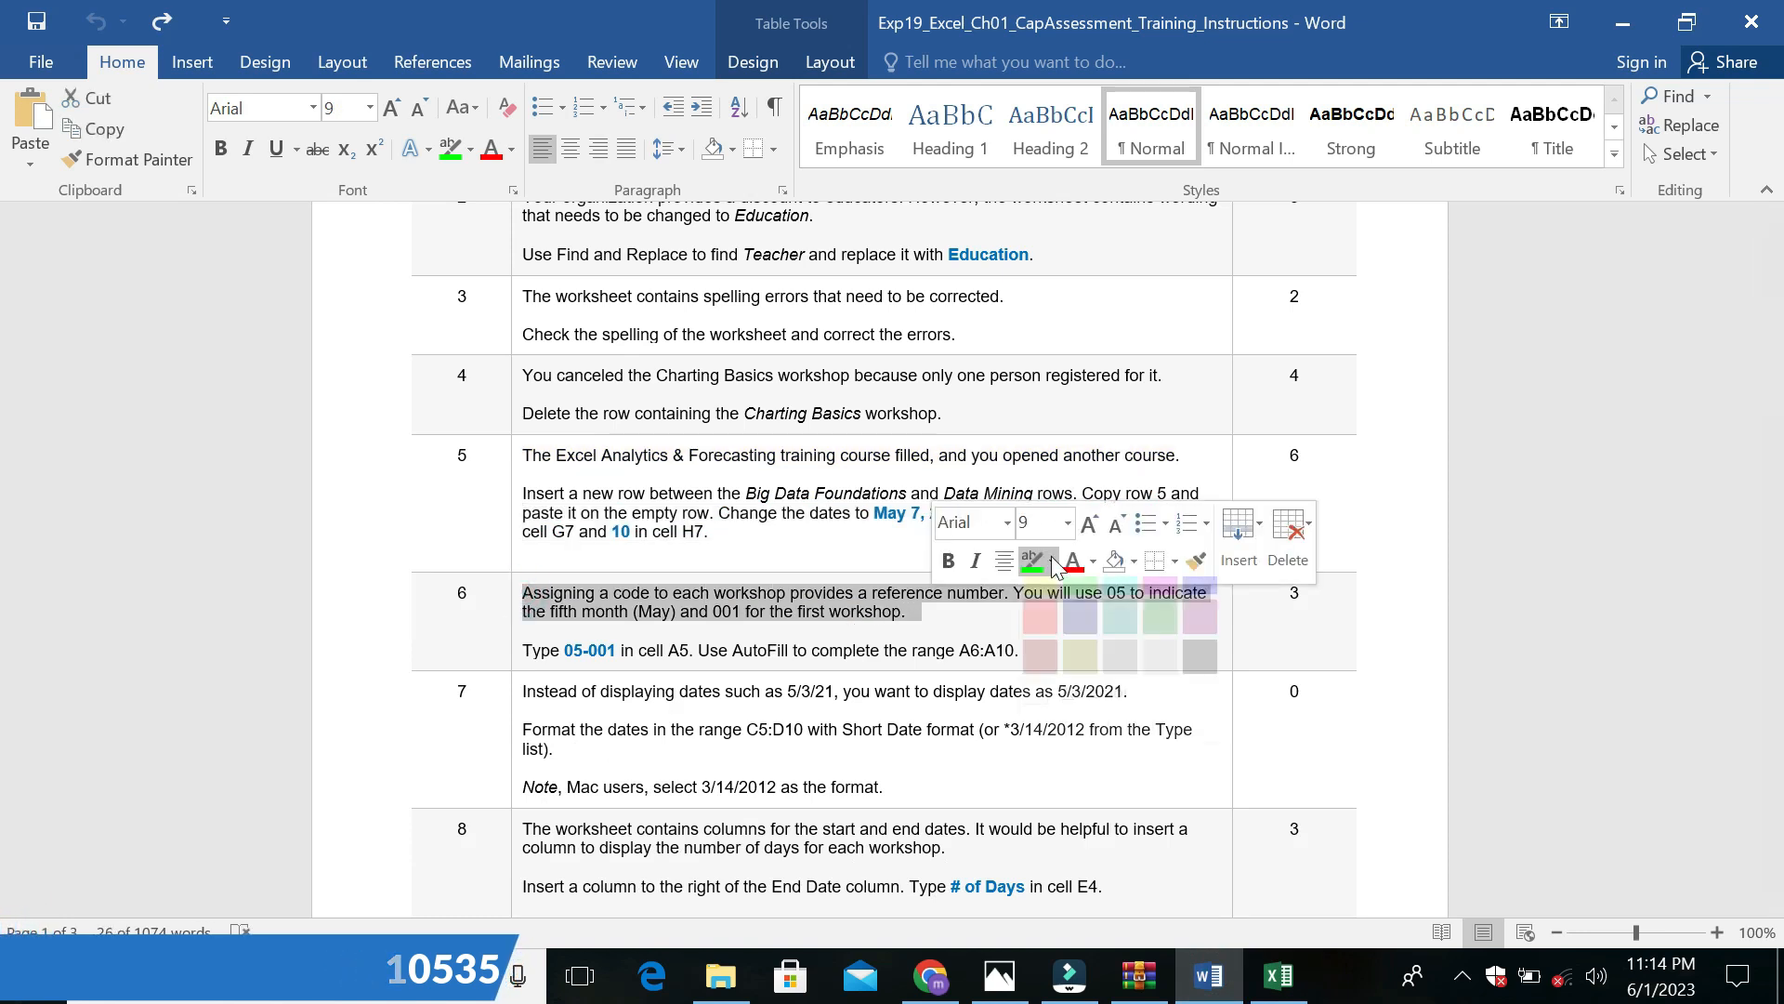
{"action": "left_click", "coordinate": [1040, 597]}
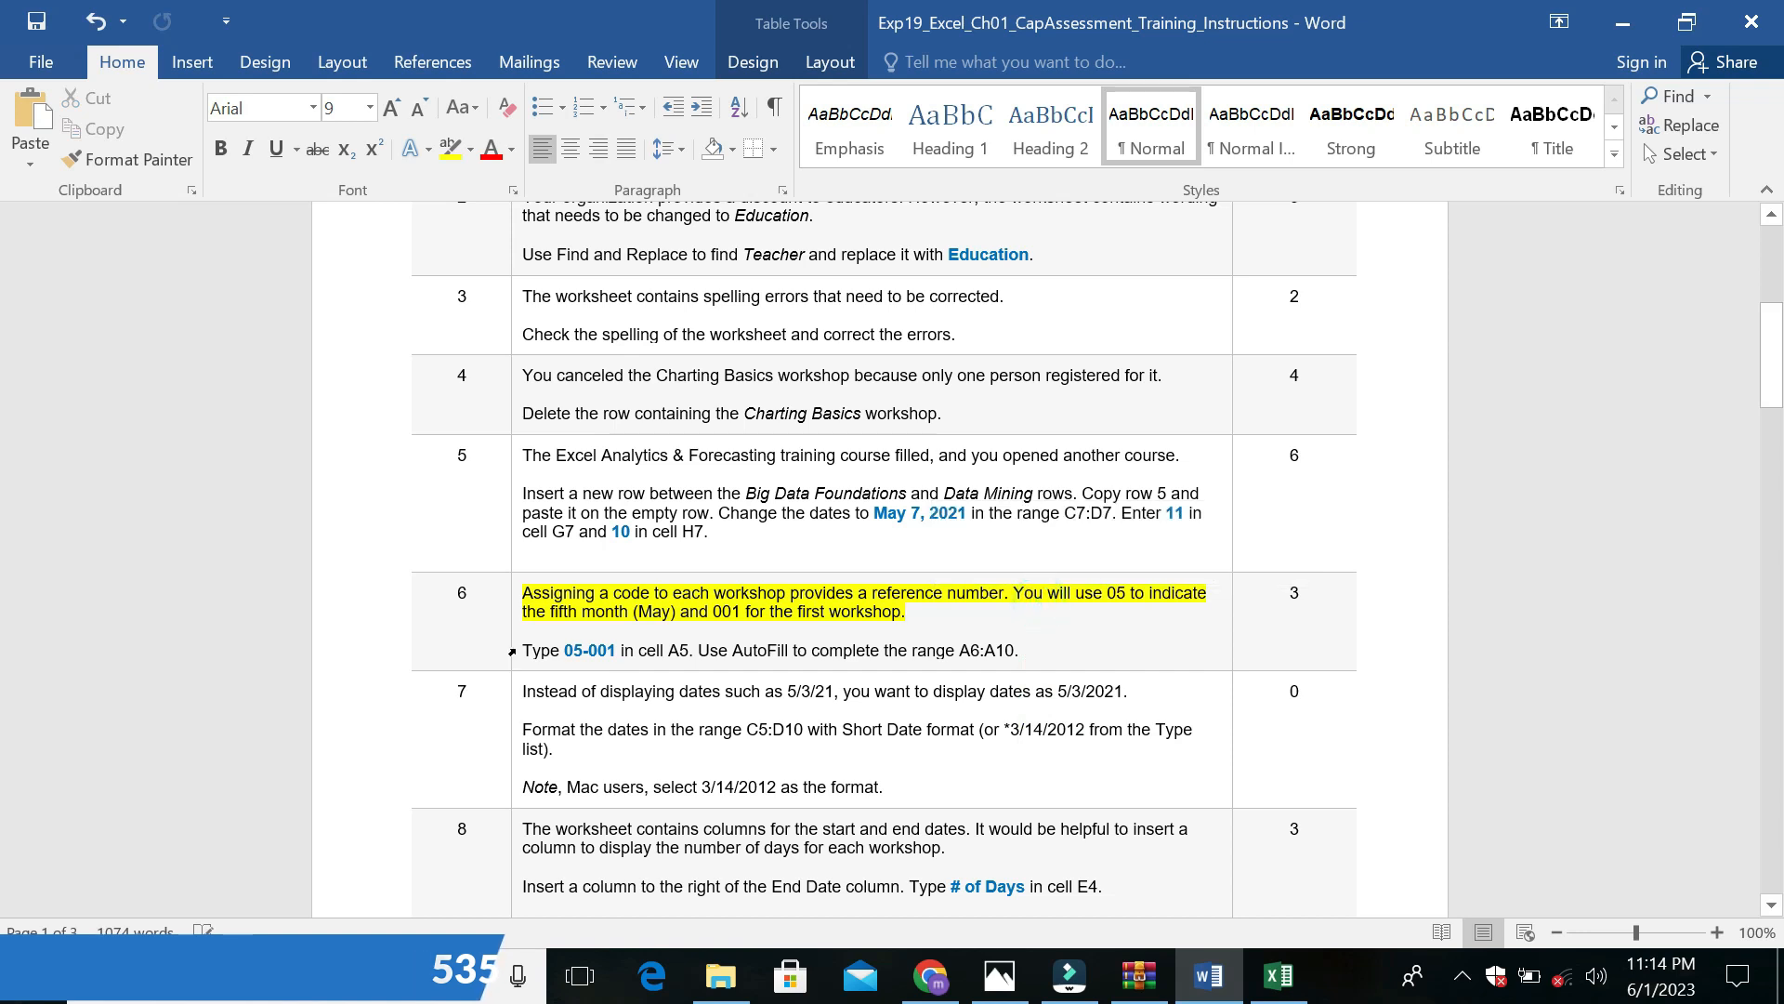
Enlarge step 6's instruction about typing 05-001 and using AutoFill to 14 pt and highlight it in turquoise
{"action": "left_click_drag", "start_coordinate": [523, 650], "coordinate": [1019, 650]}
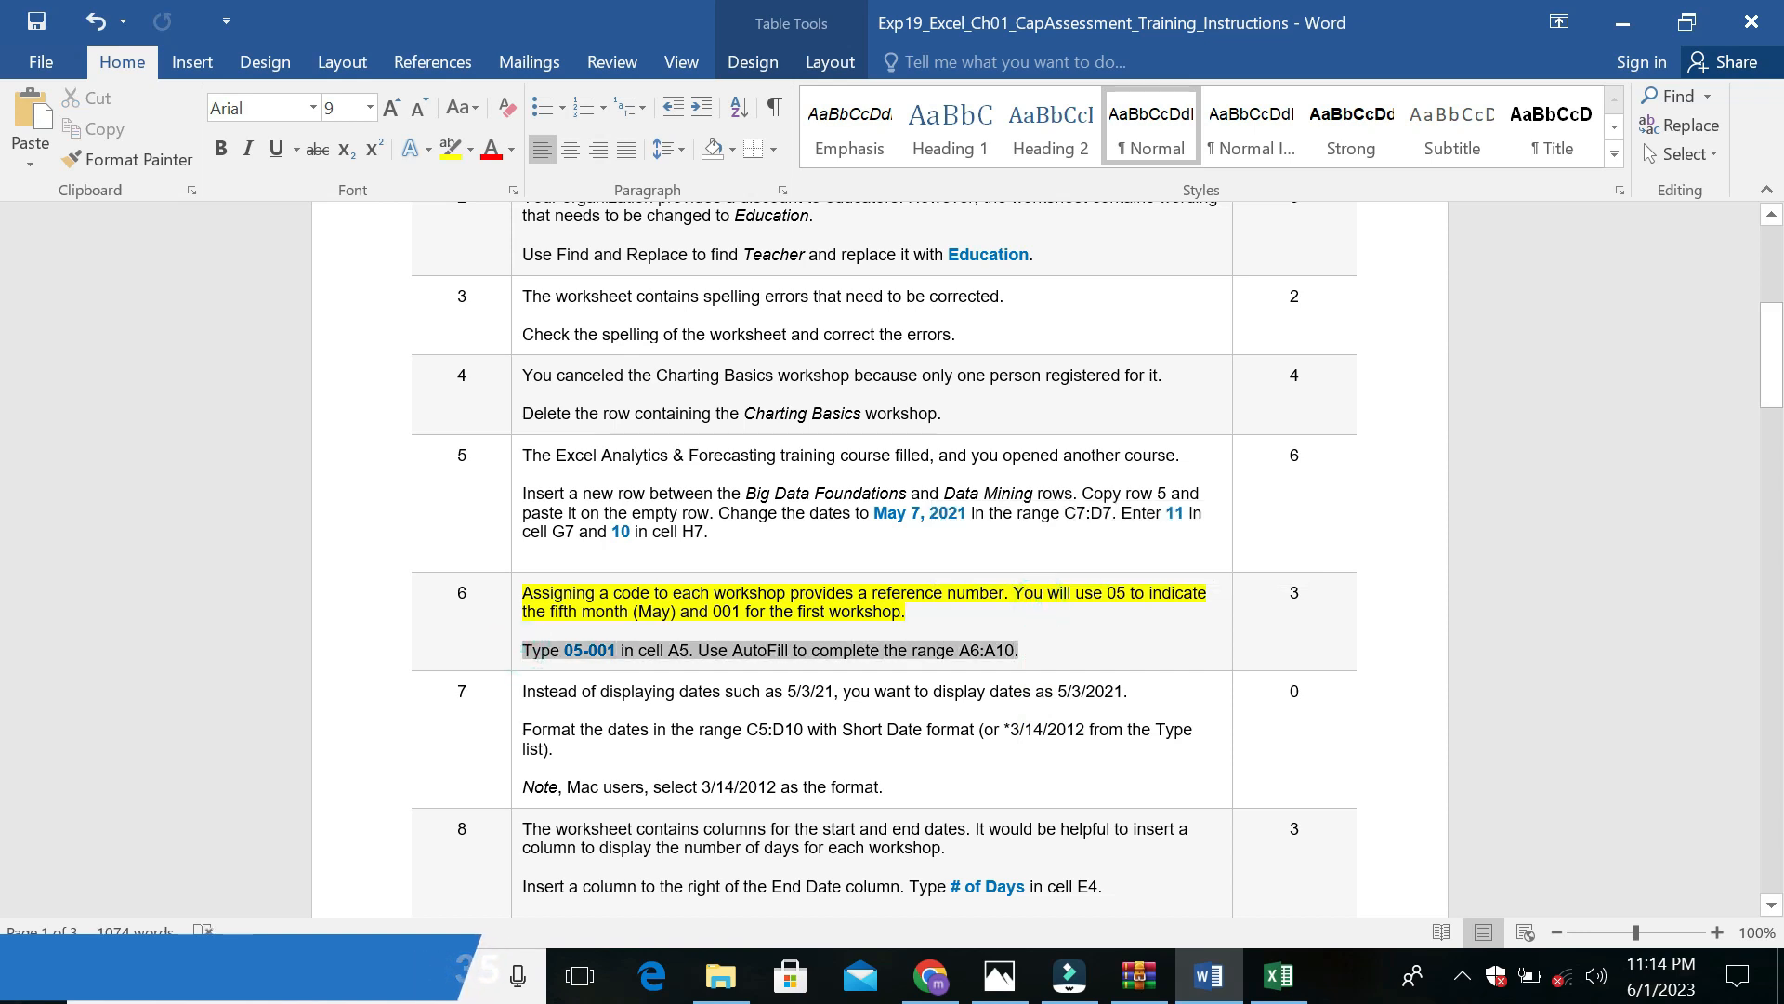
{"action": "left_click", "coordinate": [1167, 559]}
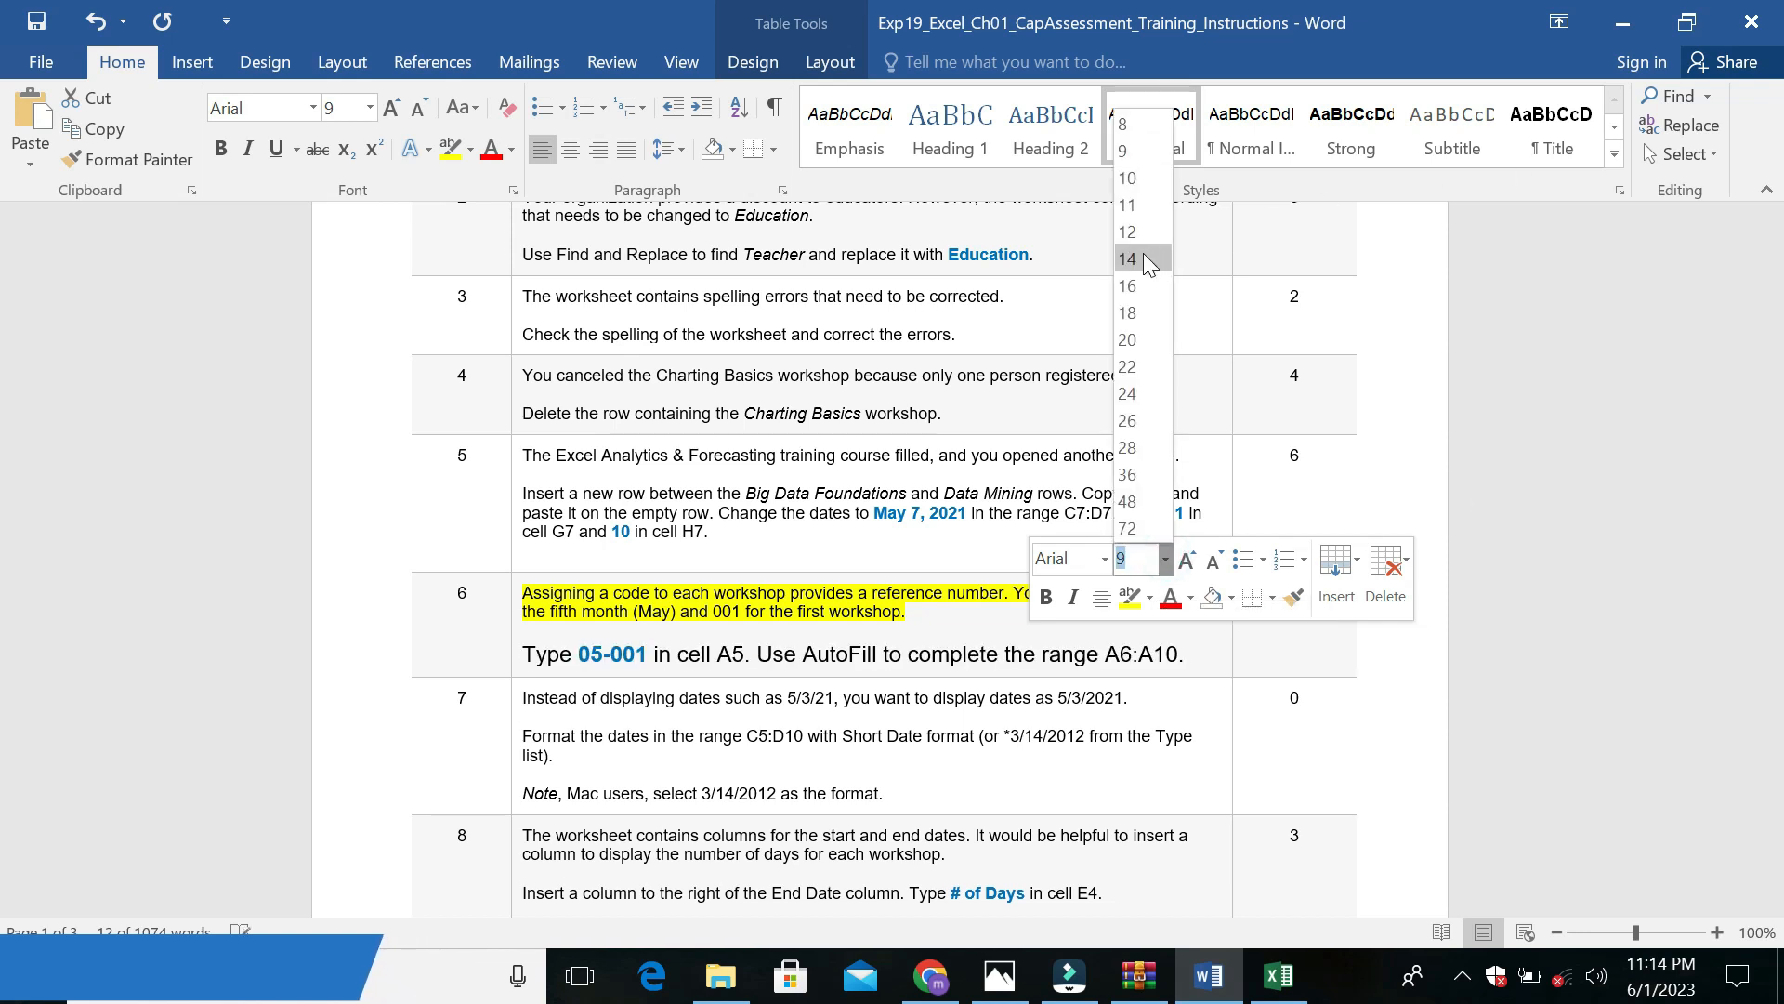
{"action": "left_click", "coordinate": [1143, 252]}
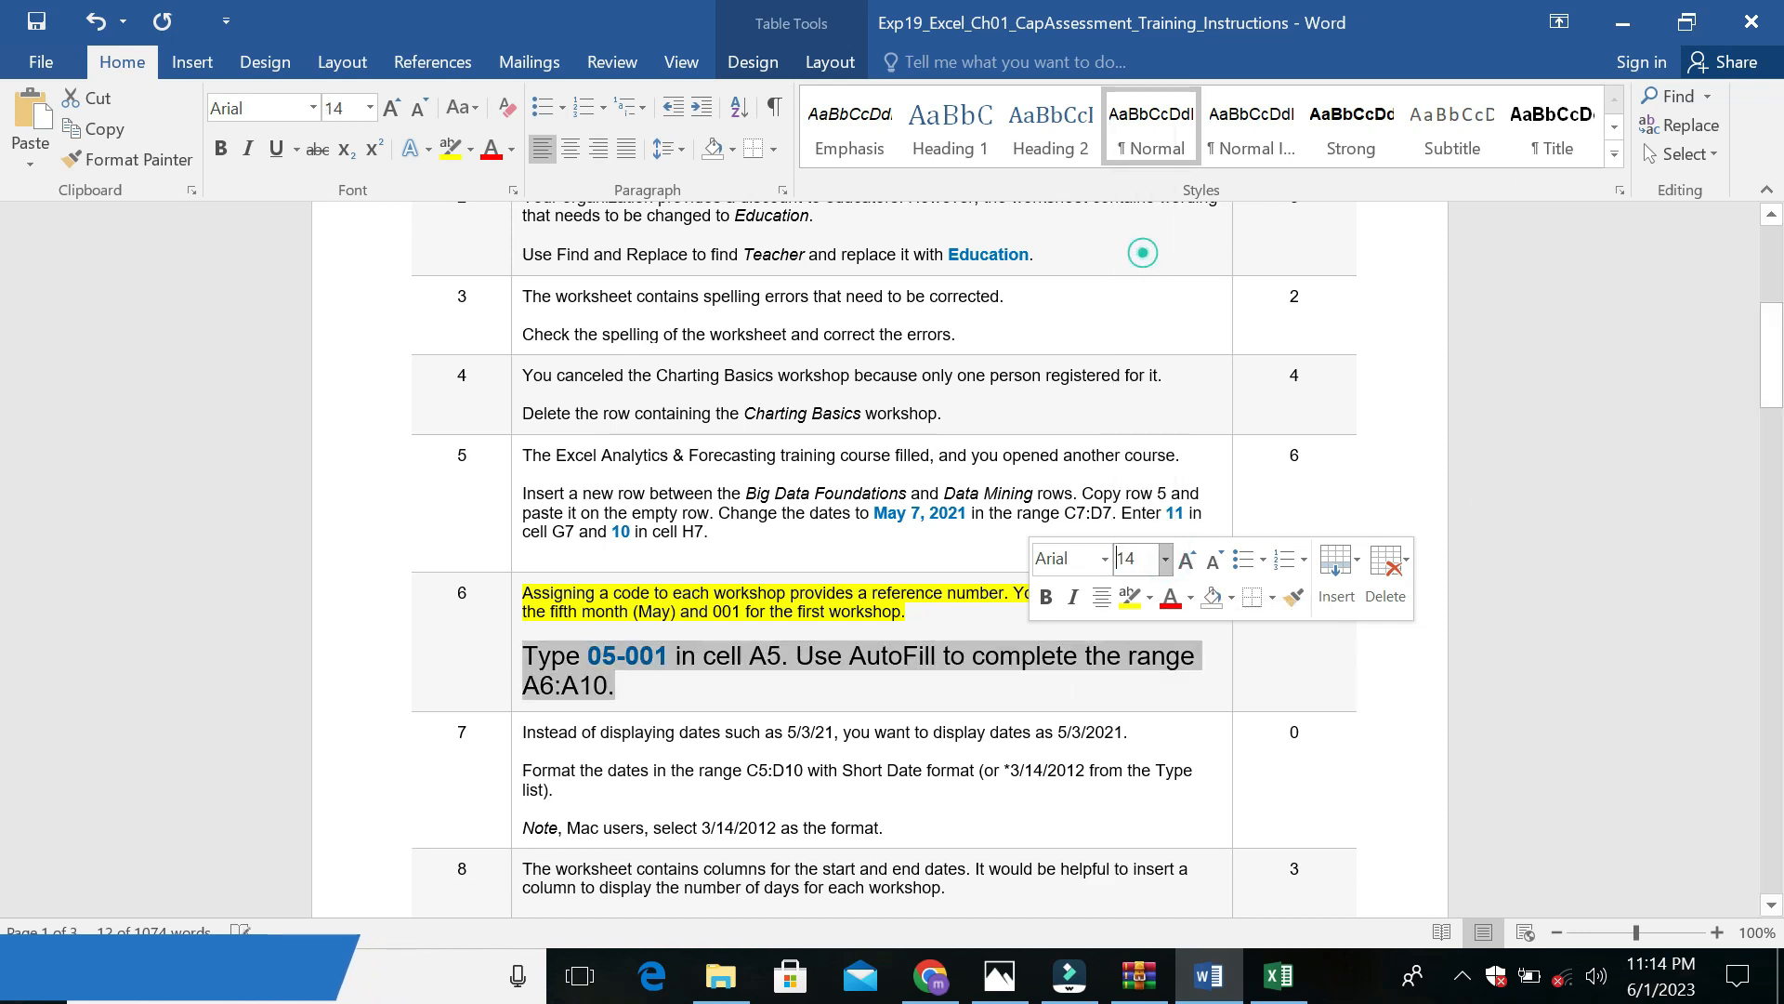
{"action": "left_click", "coordinate": [1156, 599]}
{"action": "left_click", "coordinate": [1221, 621]}
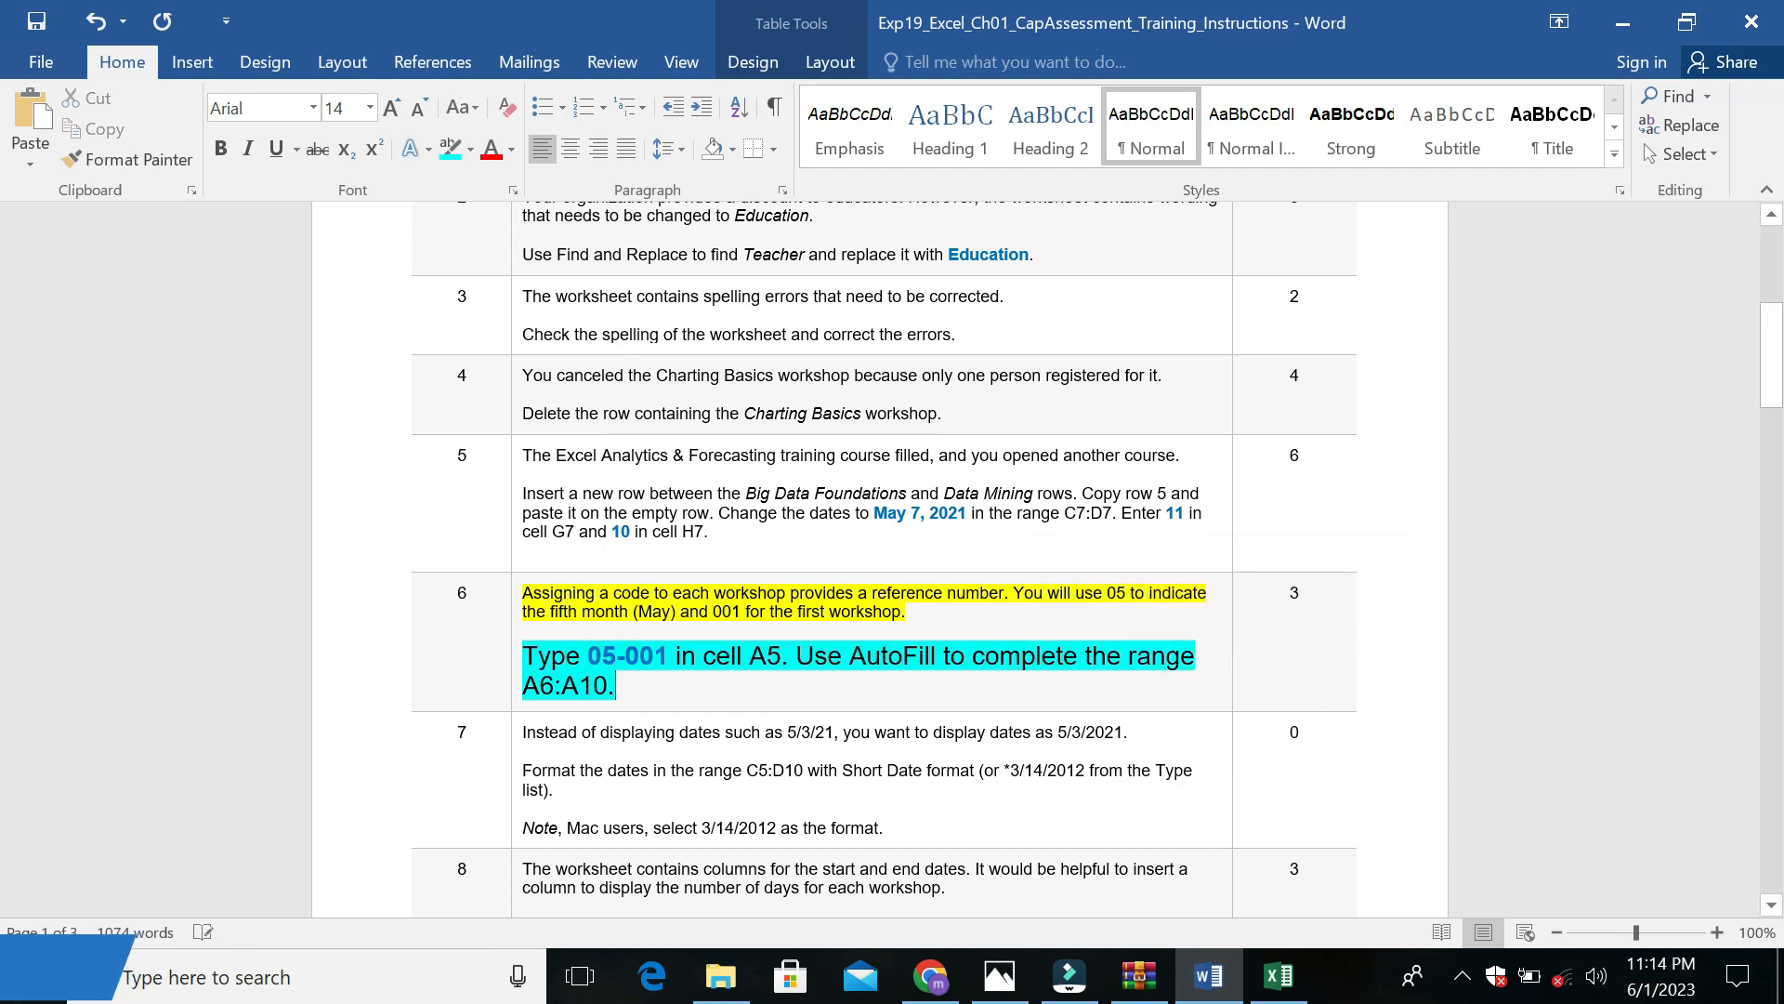
Copy the code 05-001 from step 6 and select the phrase "Type 05-001 in cell A5"
{"action": "left_click_drag", "start_coordinate": [587, 656], "coordinate": [656, 654]}
{"action": "key", "text": "ctrl+c"}
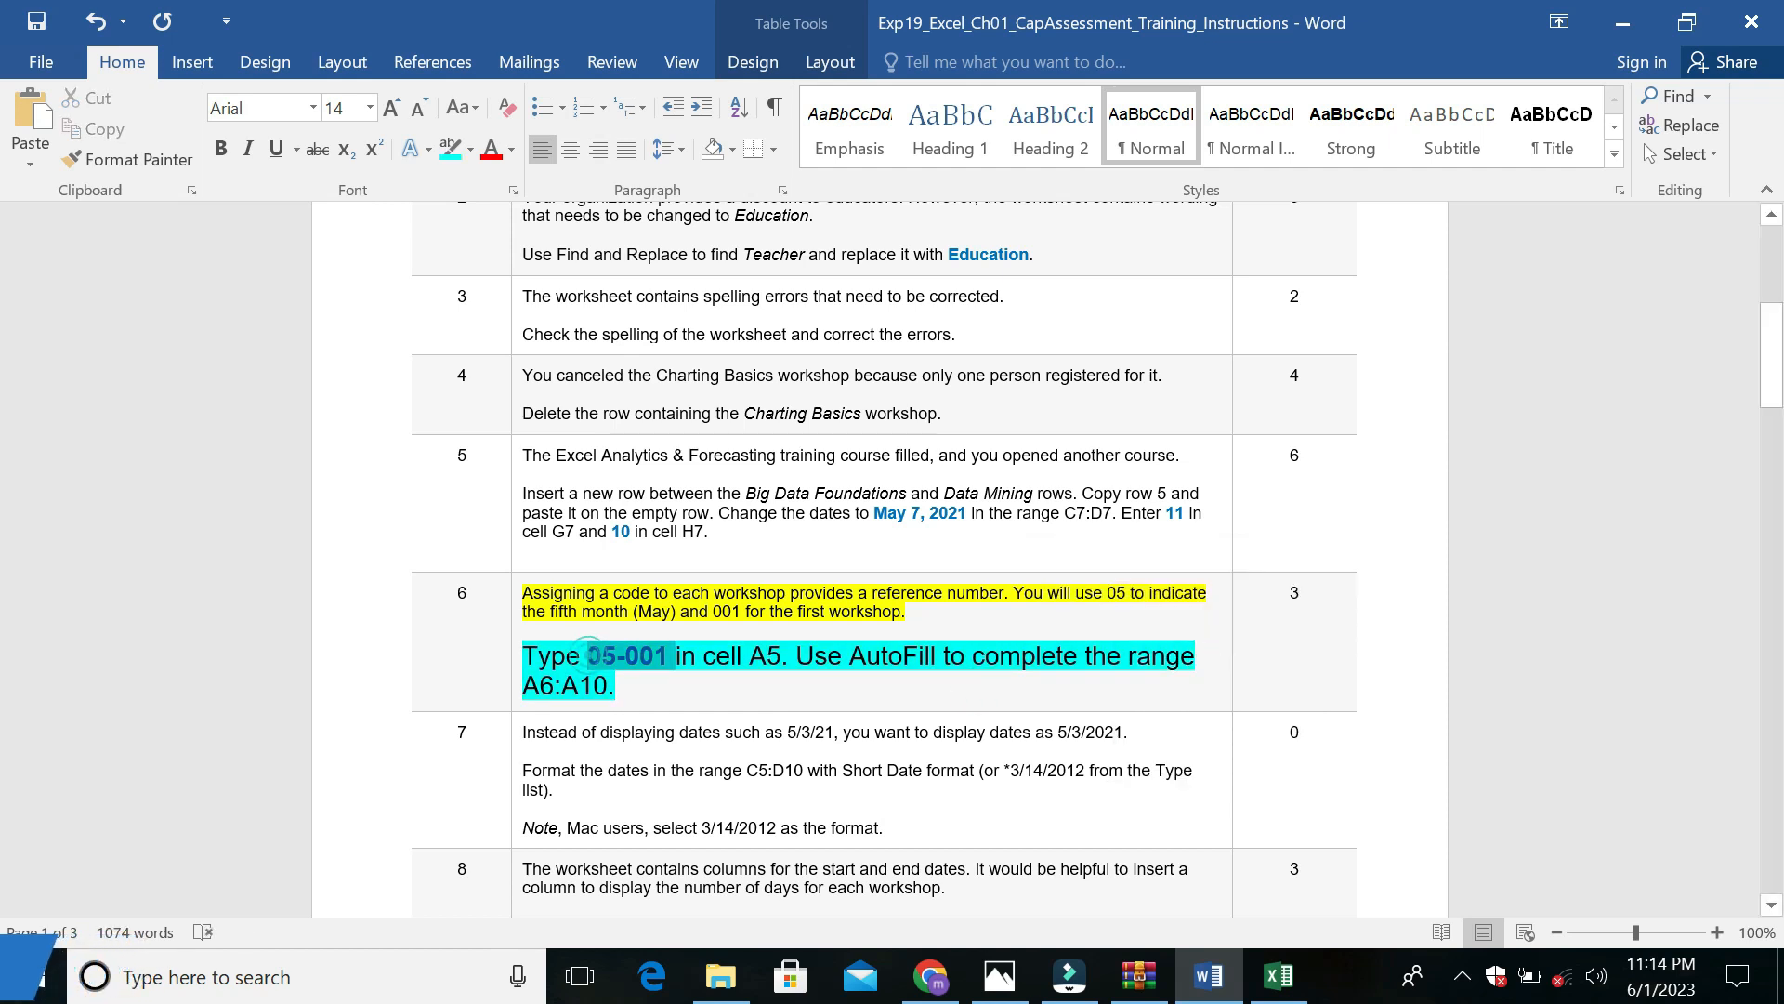
{"action": "left_click", "coordinate": [652, 654]}
{"action": "left_click_drag", "start_coordinate": [525, 654], "coordinate": [781, 656]}
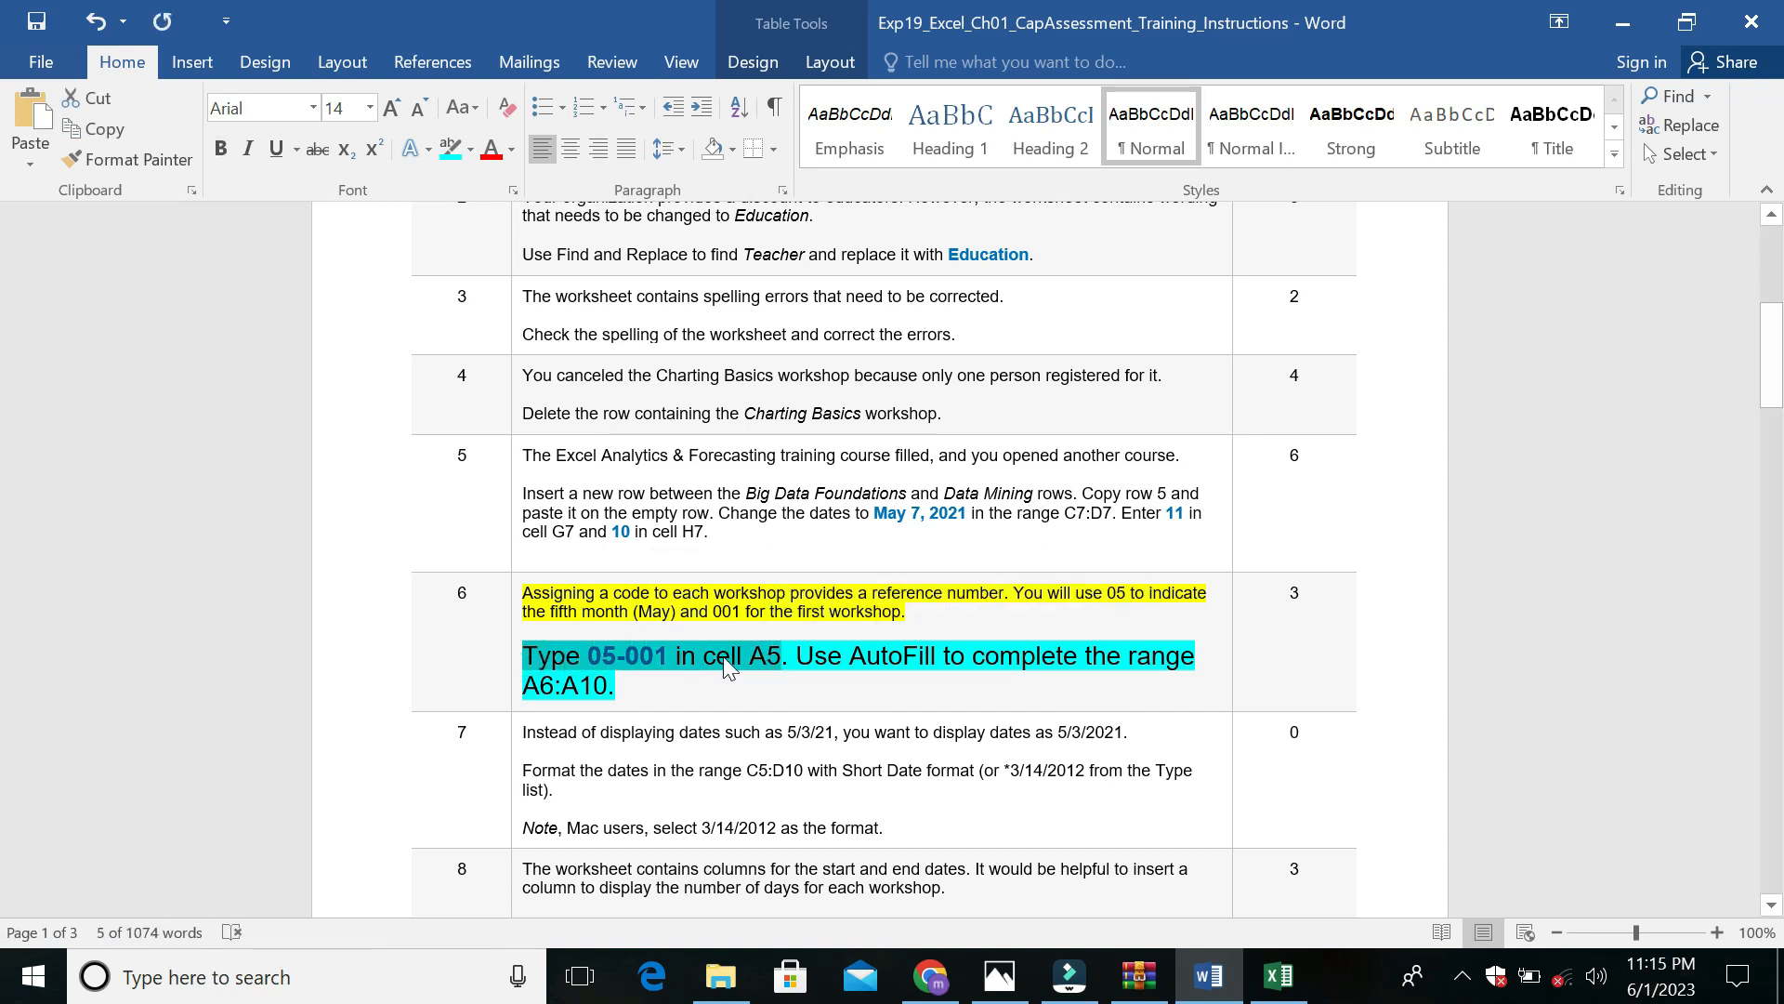
Switch to Excel, paste the code 05-001 into cell A5 and return to the Word instructions
{"action": "left_click", "coordinate": [1279, 975]}
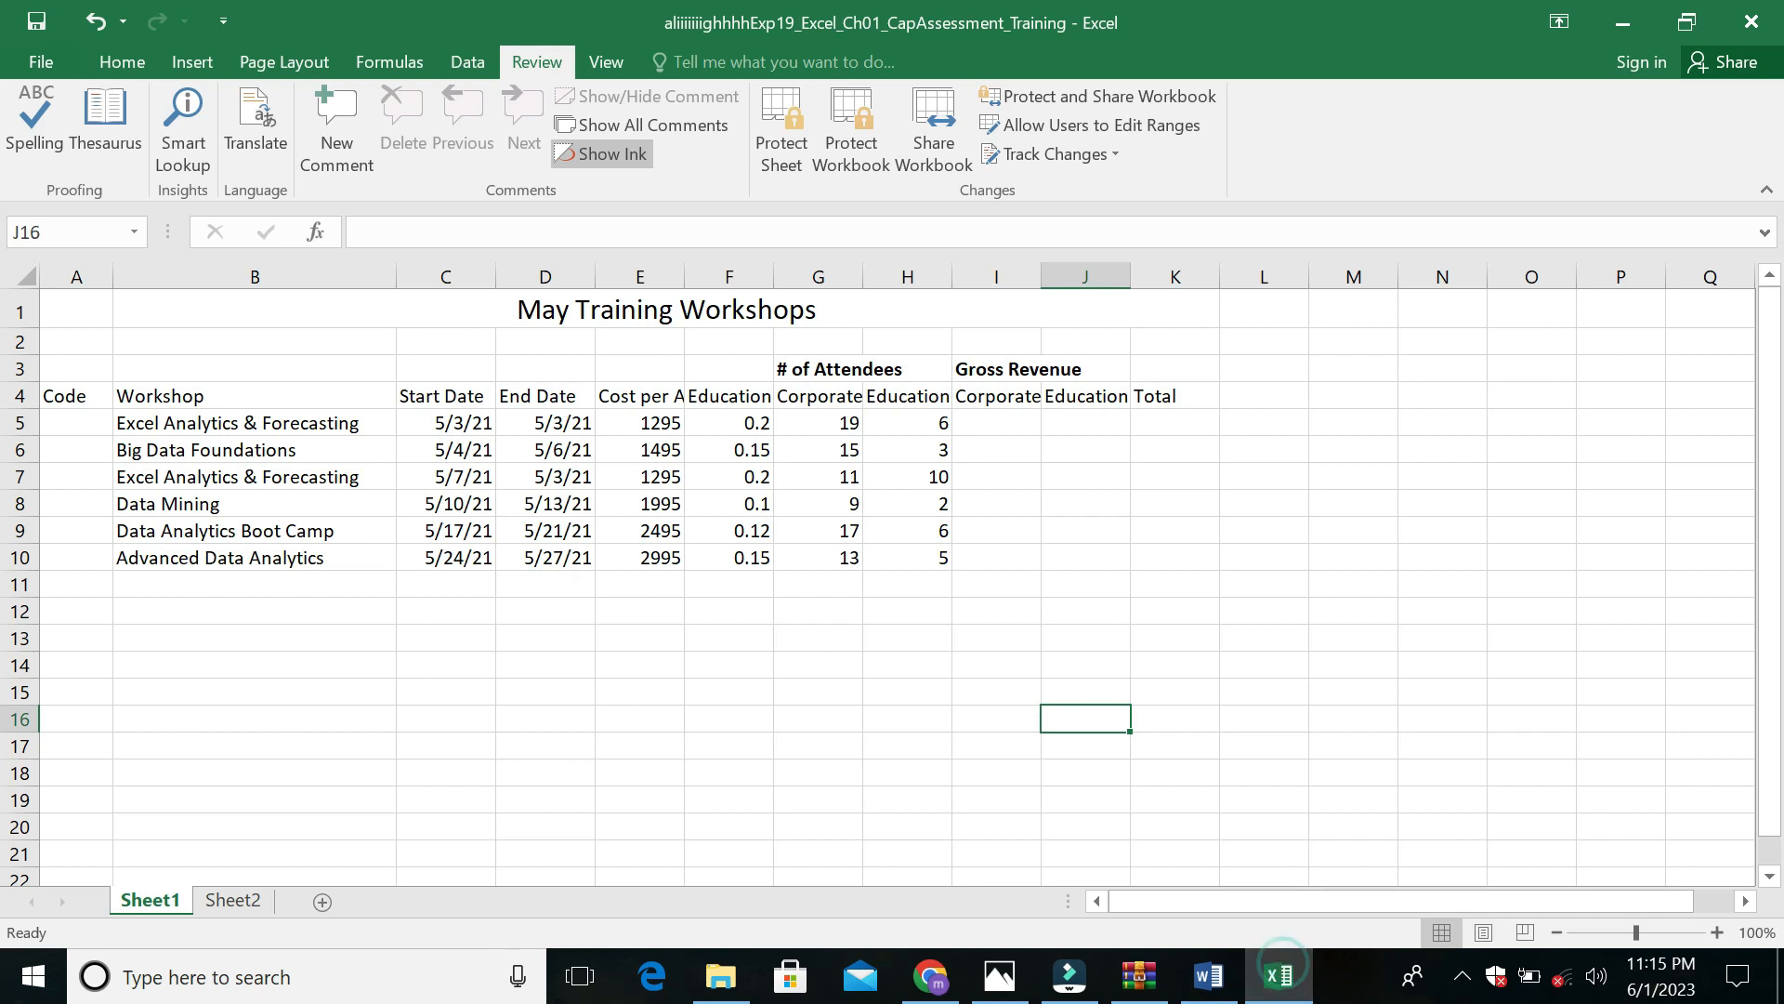
{"action": "left_click", "coordinate": [92, 420]}
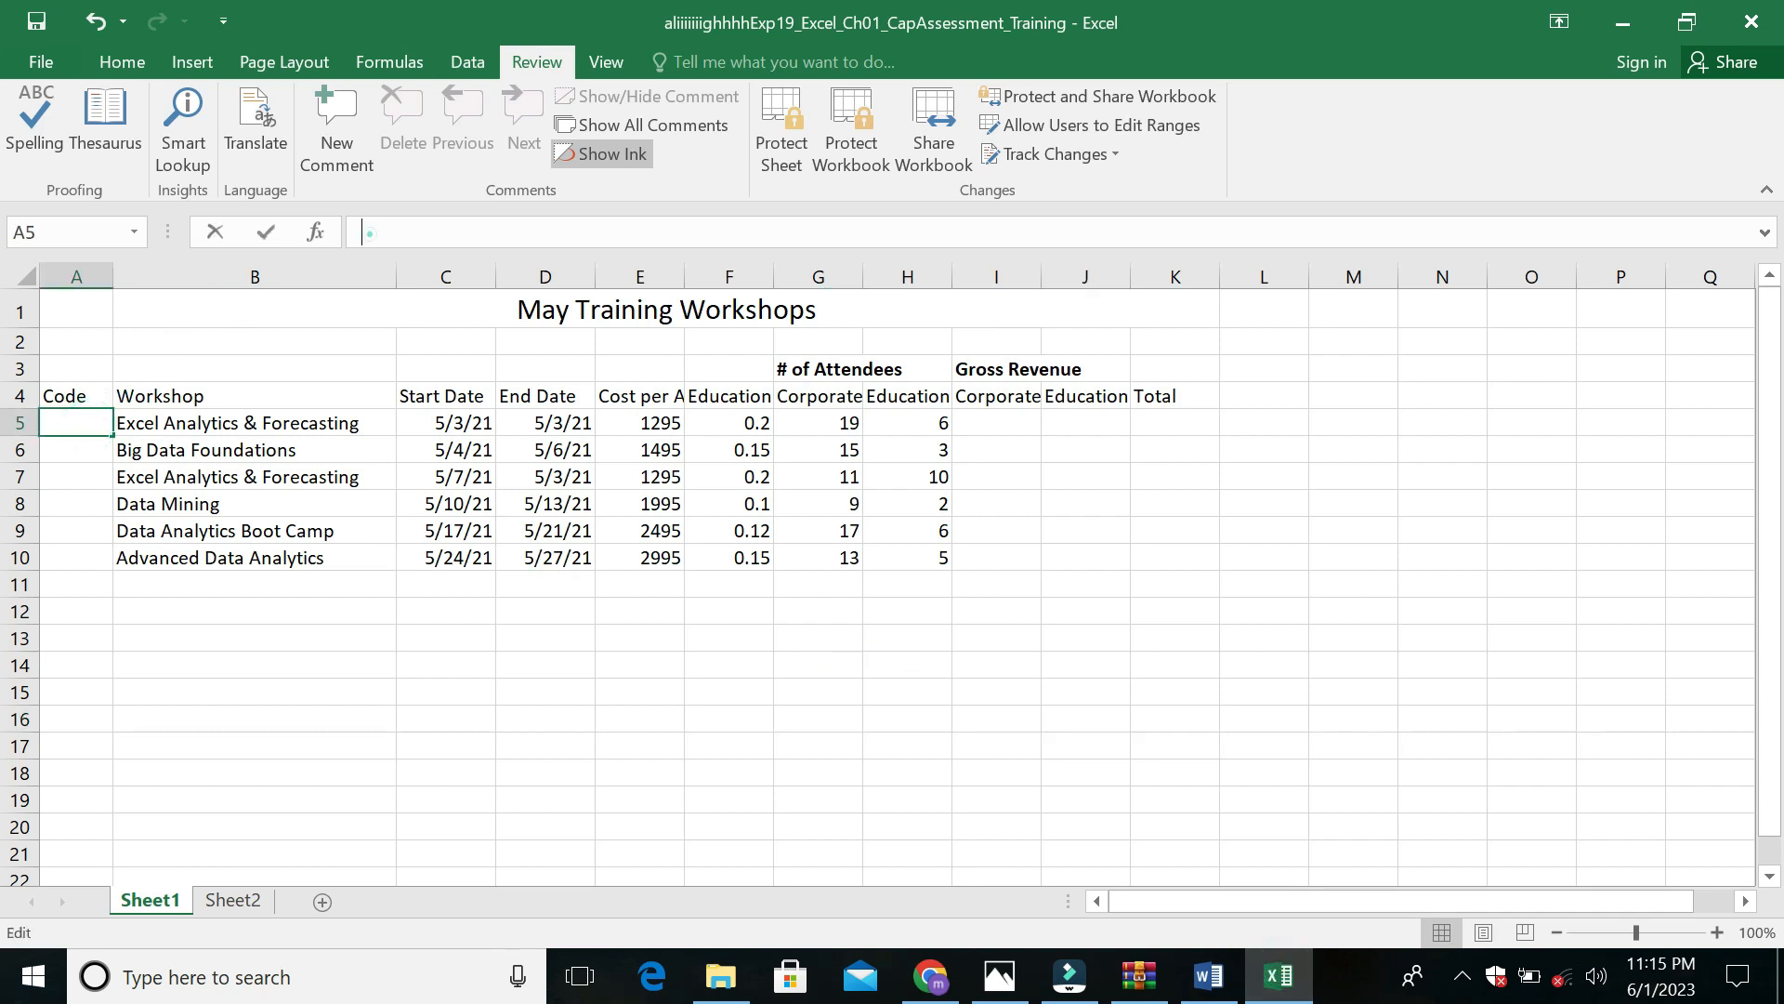
{"action": "key", "text": "ctrl+v"}
{"action": "key", "text": "Return"}
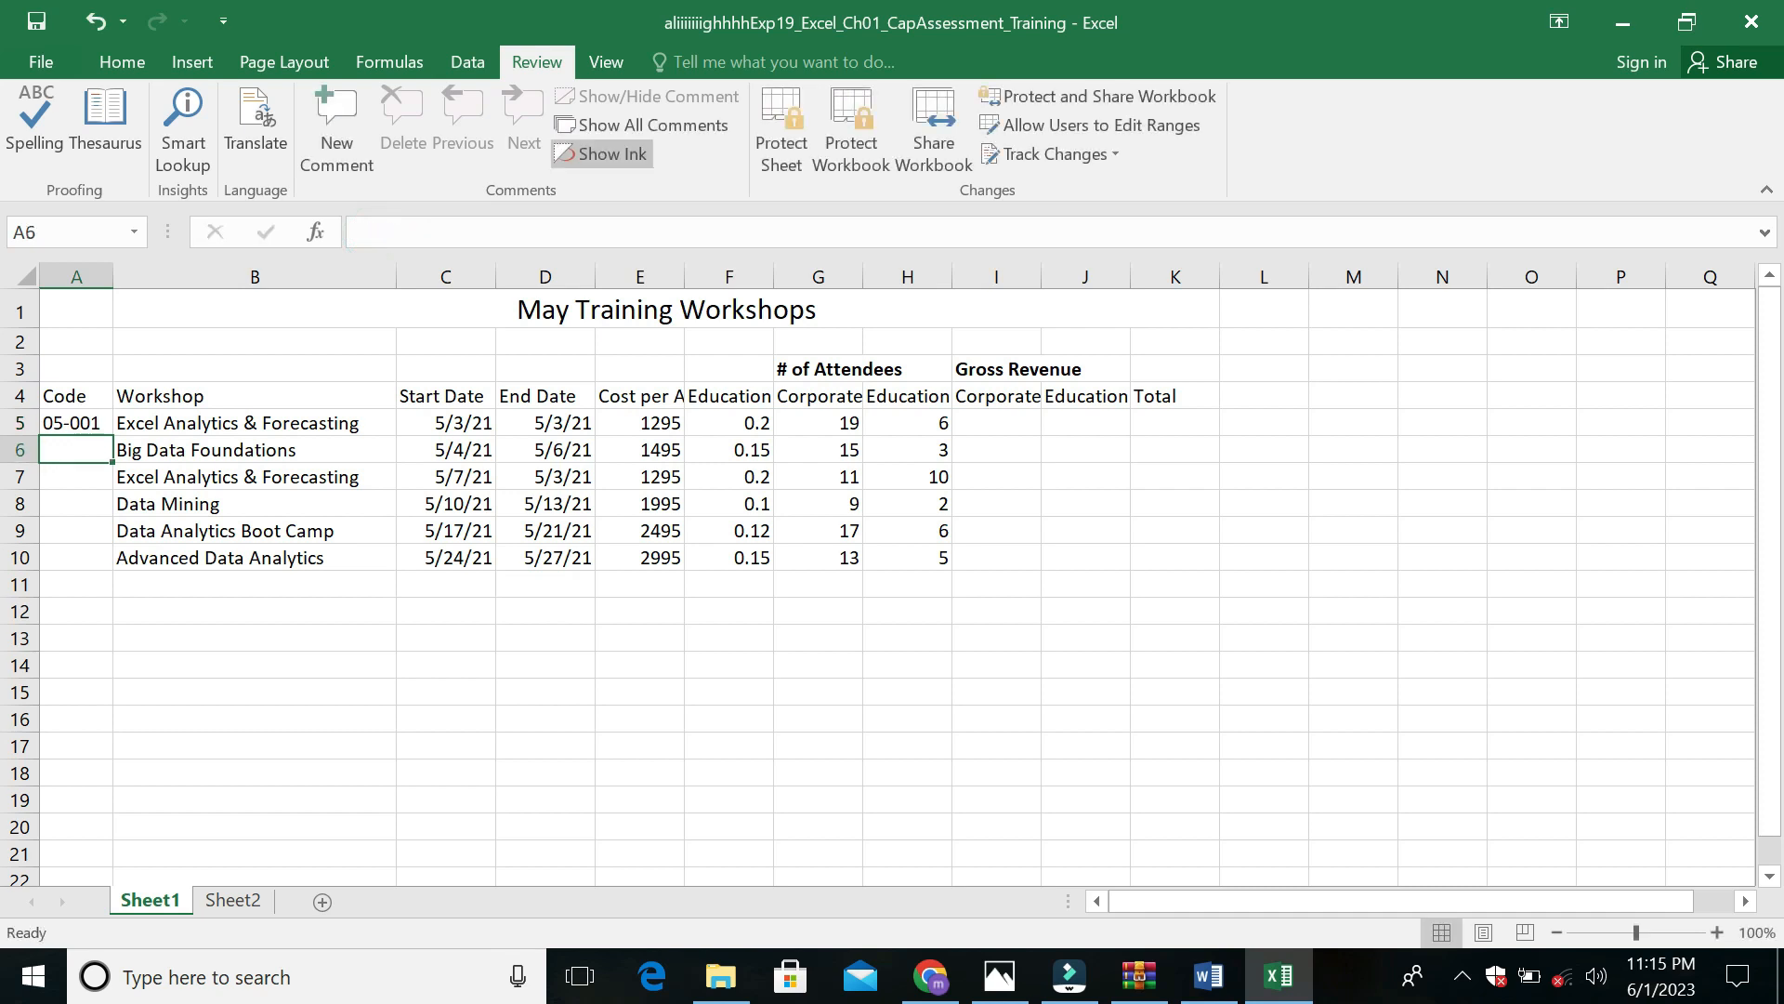
{"action": "left_click", "coordinate": [1209, 975]}
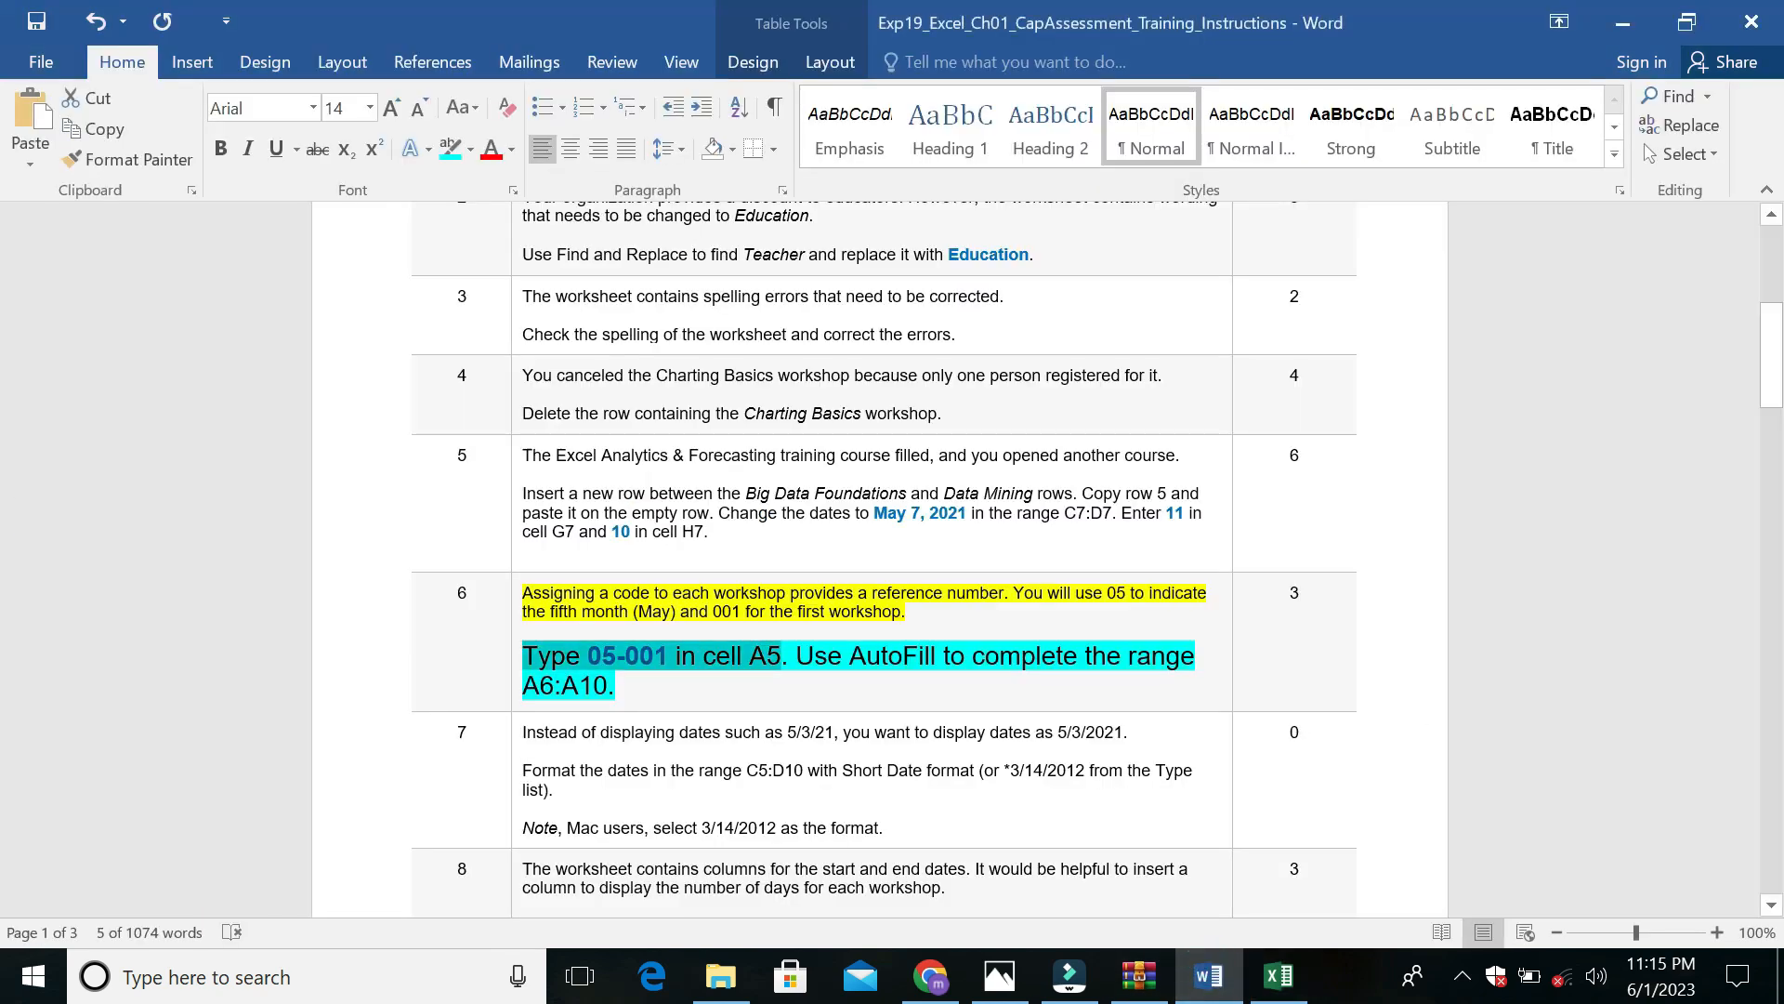
Select step 6's AutoFill sentence in Word, switch to Excel and AutoFill the code 05-001 from A5 down to A10
{"action": "left_click", "coordinate": [1056, 768]}
{"action": "left_click_drag", "start_coordinate": [797, 654], "coordinate": [616, 688]}
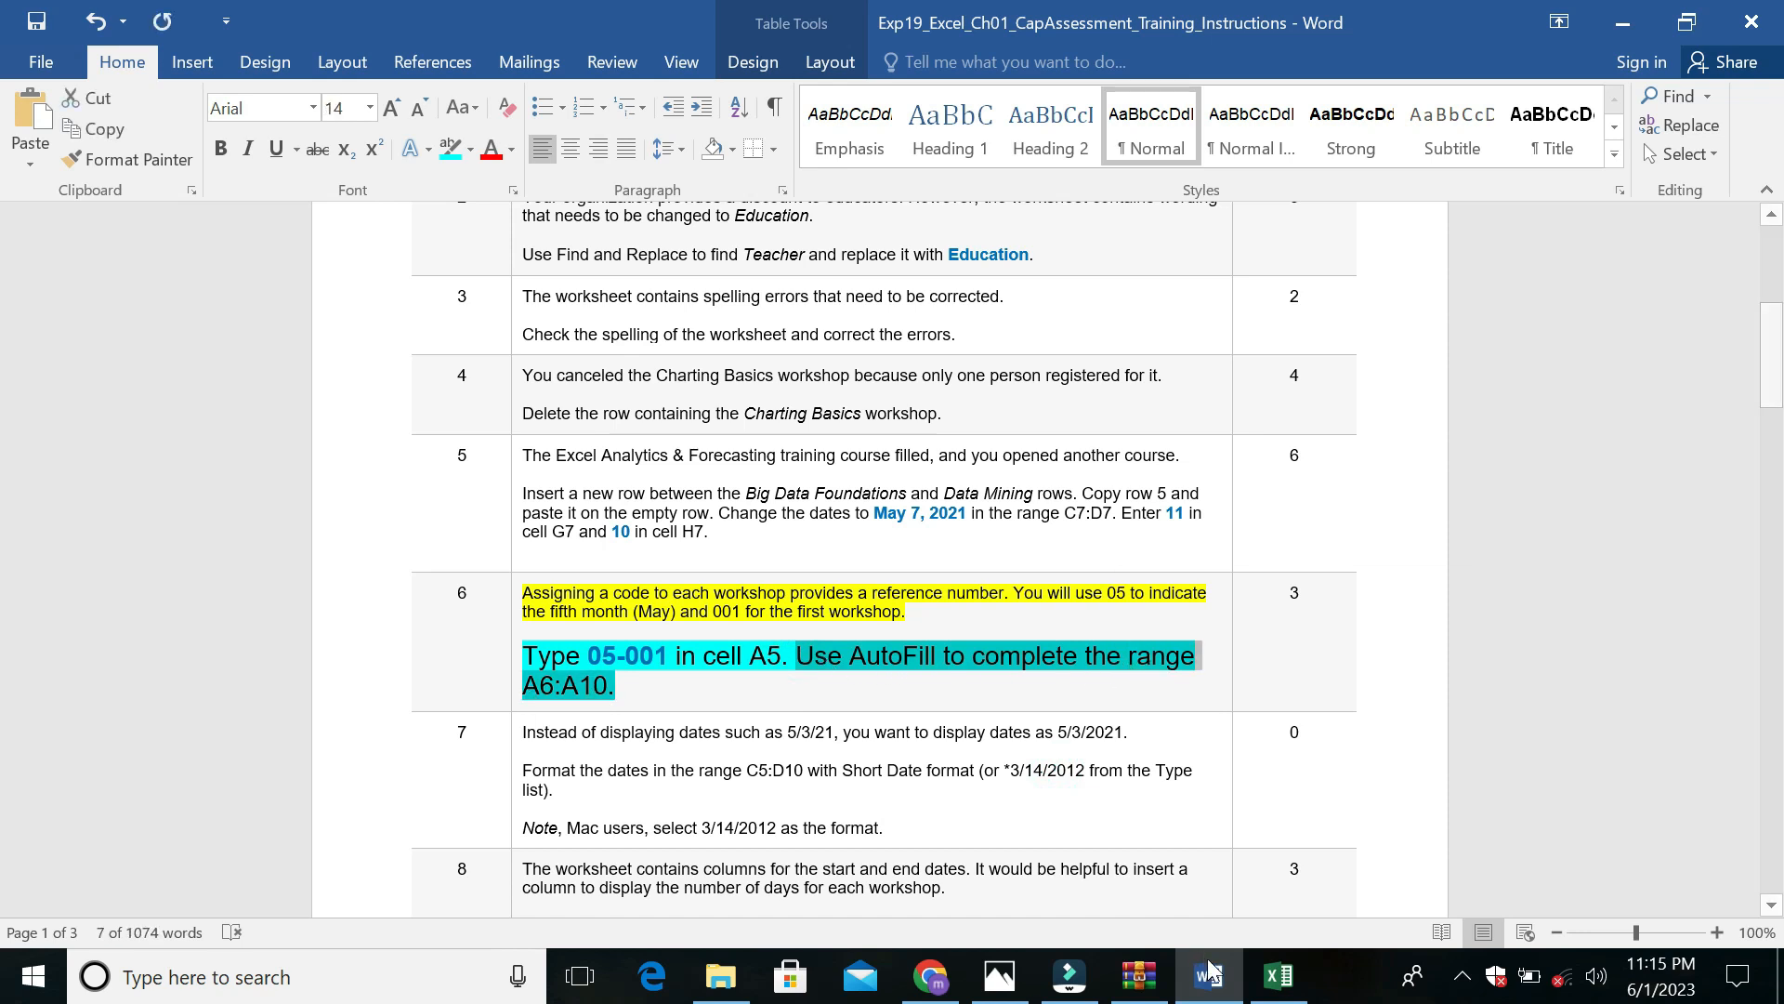
{"action": "left_click", "coordinate": [1278, 975]}
{"action": "left_click", "coordinate": [106, 410]}
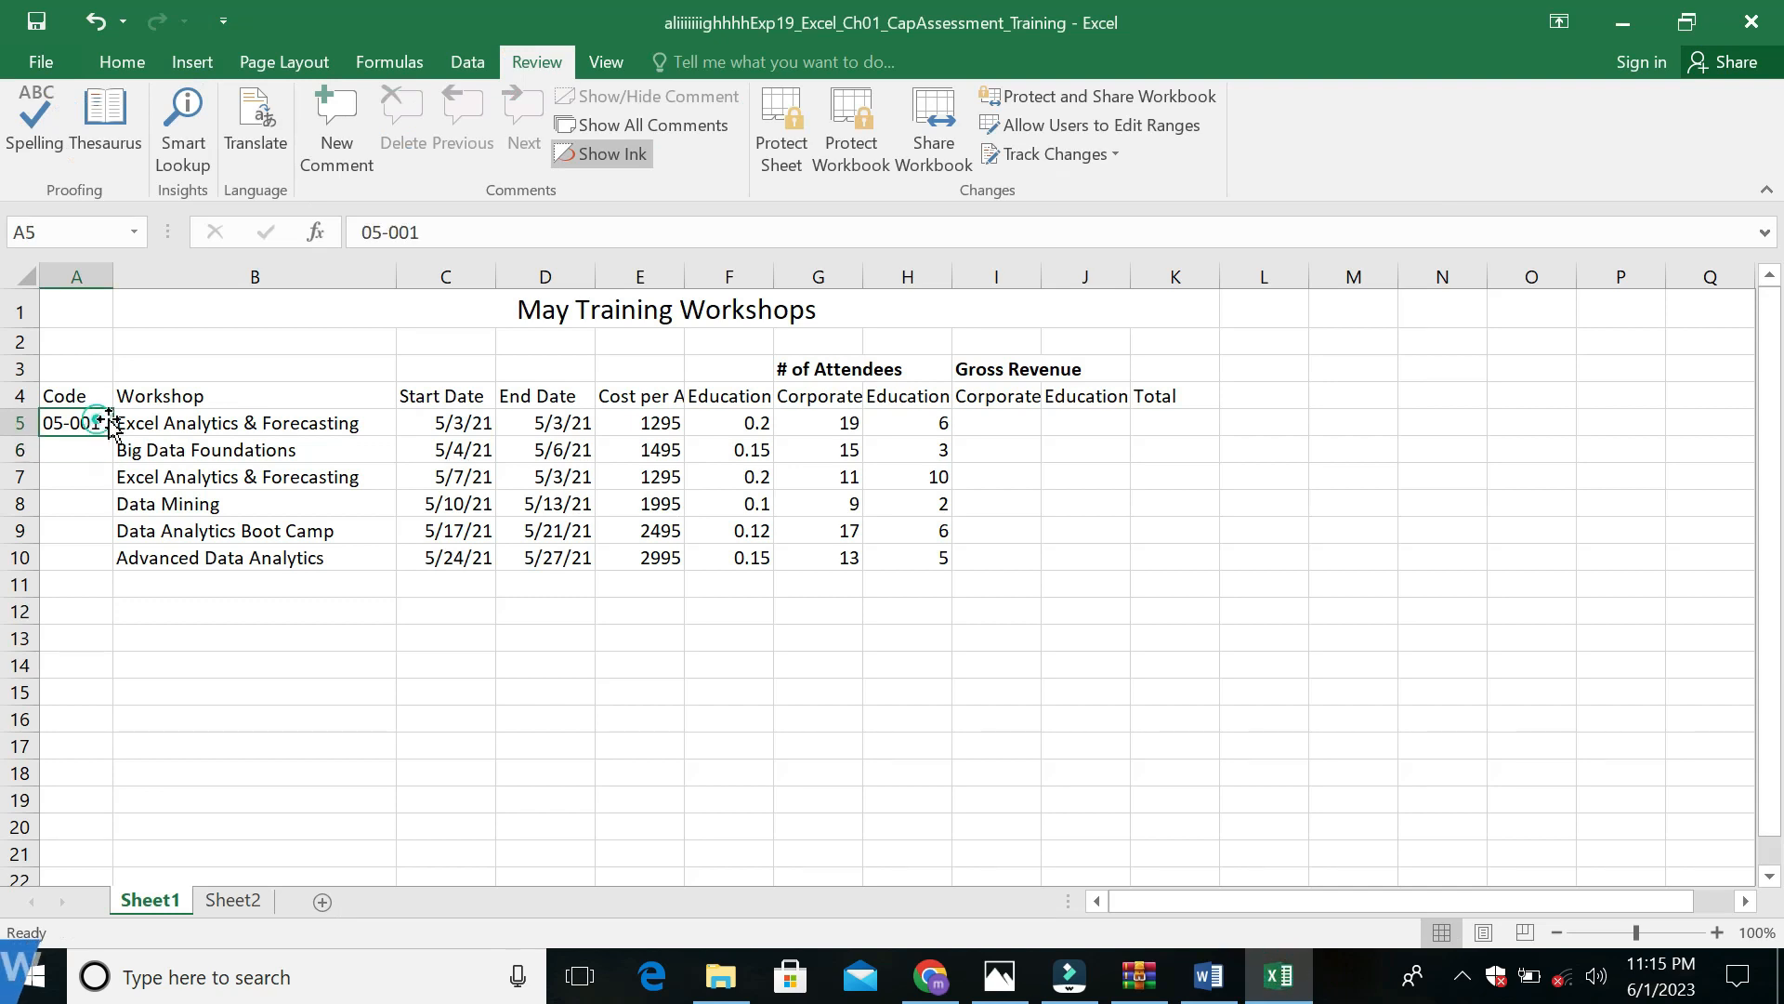
{"action": "left_click_drag", "start_coordinate": [112, 431], "coordinate": [111, 565]}
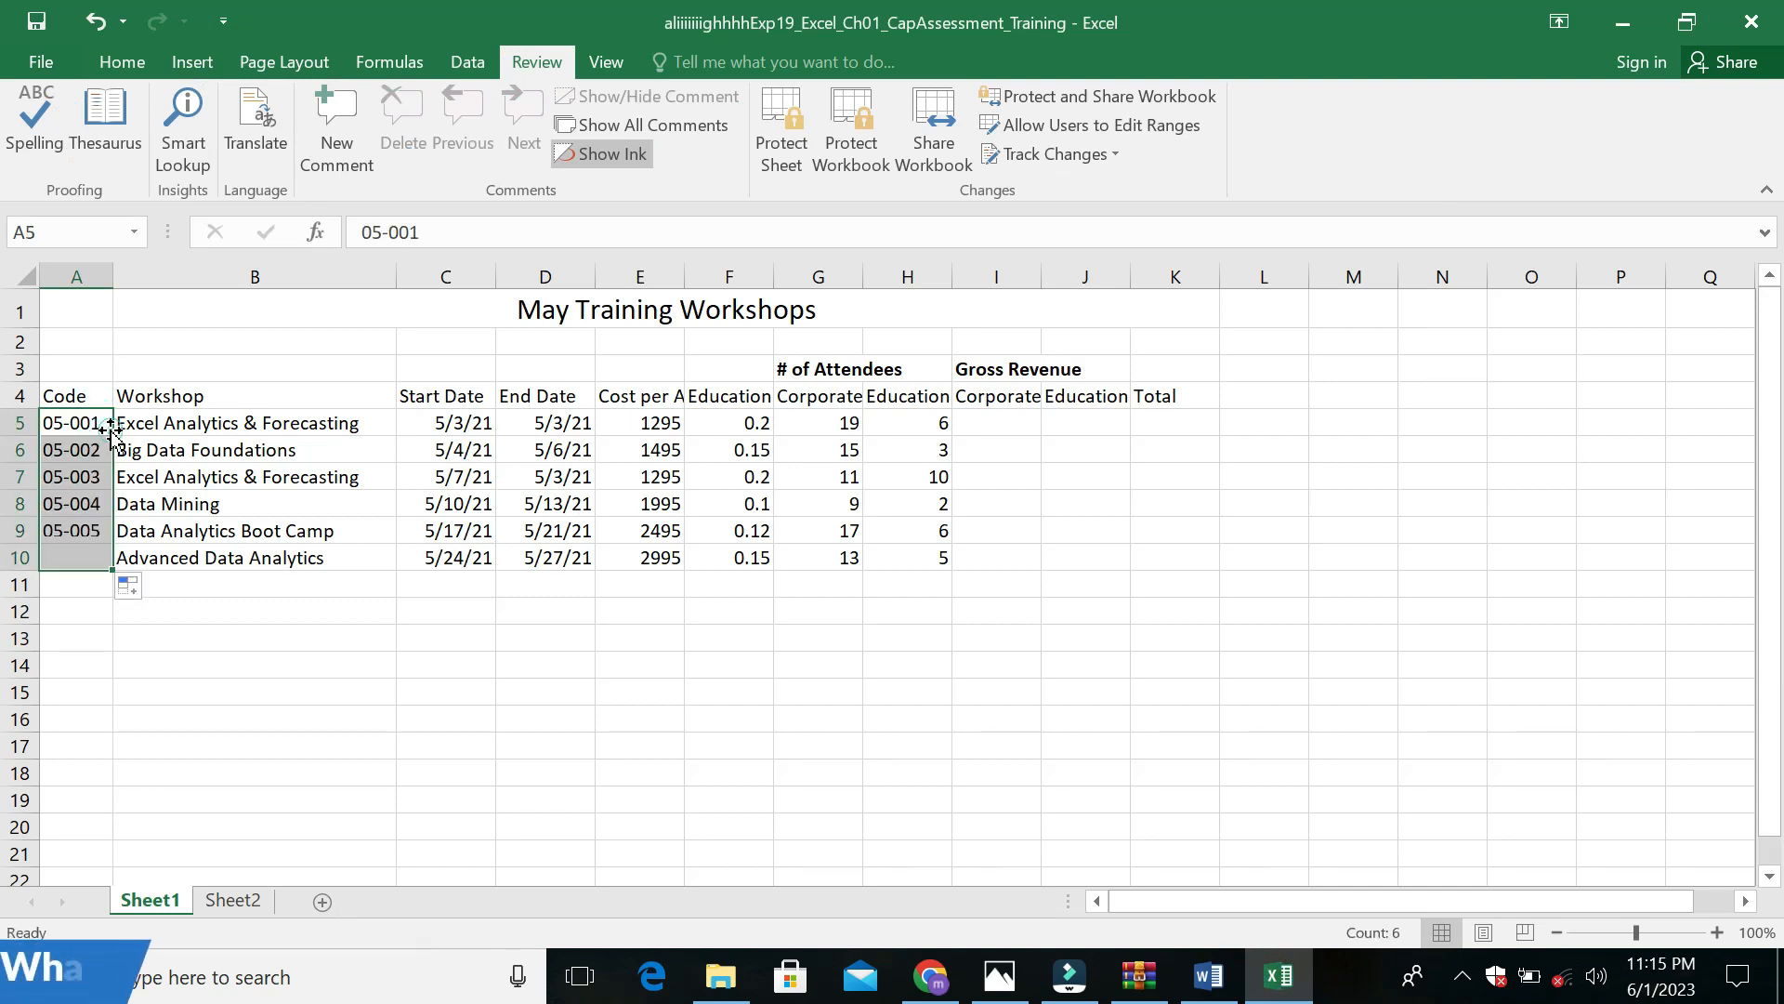
{"action": "left_click", "coordinate": [415, 760]}
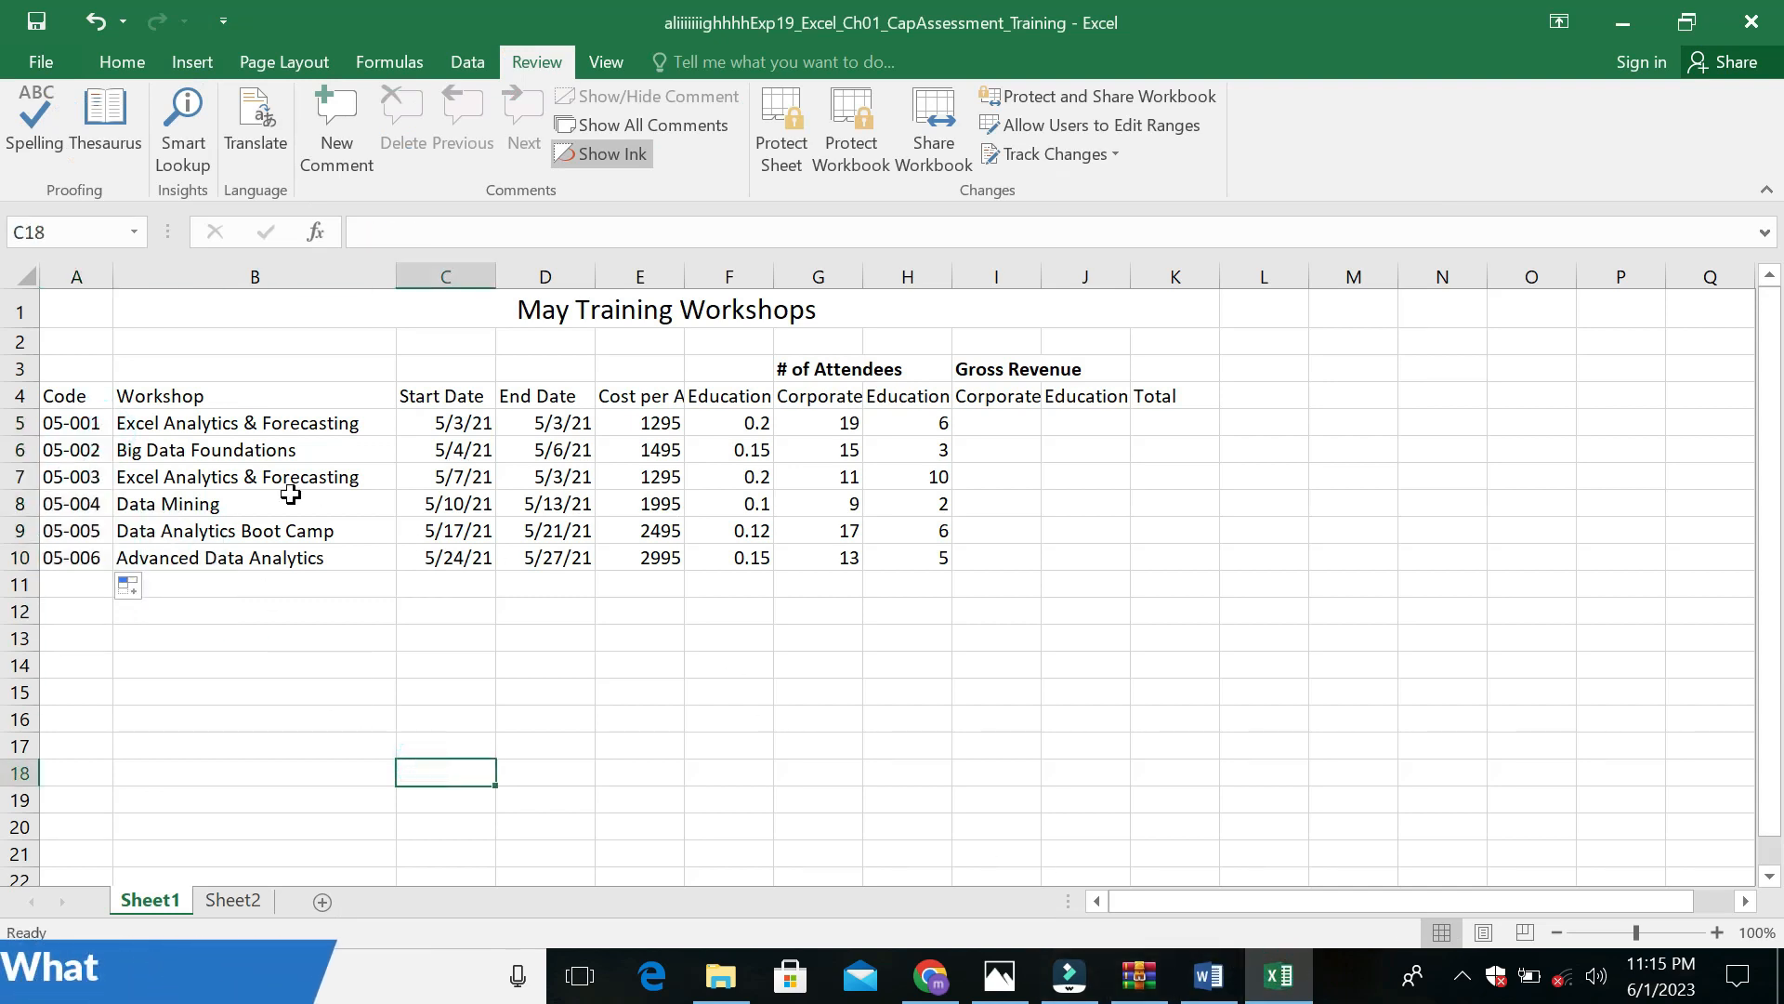
Switch back to the Word instructions and undo the font size and highlight formatting applied to step 6
{"action": "left_click", "coordinate": [1208, 976]}
{"action": "left_click", "coordinate": [1081, 661]}
{"action": "key", "text": "ctrl+z"}
{"action": "key", "text": "ctrl+z"}
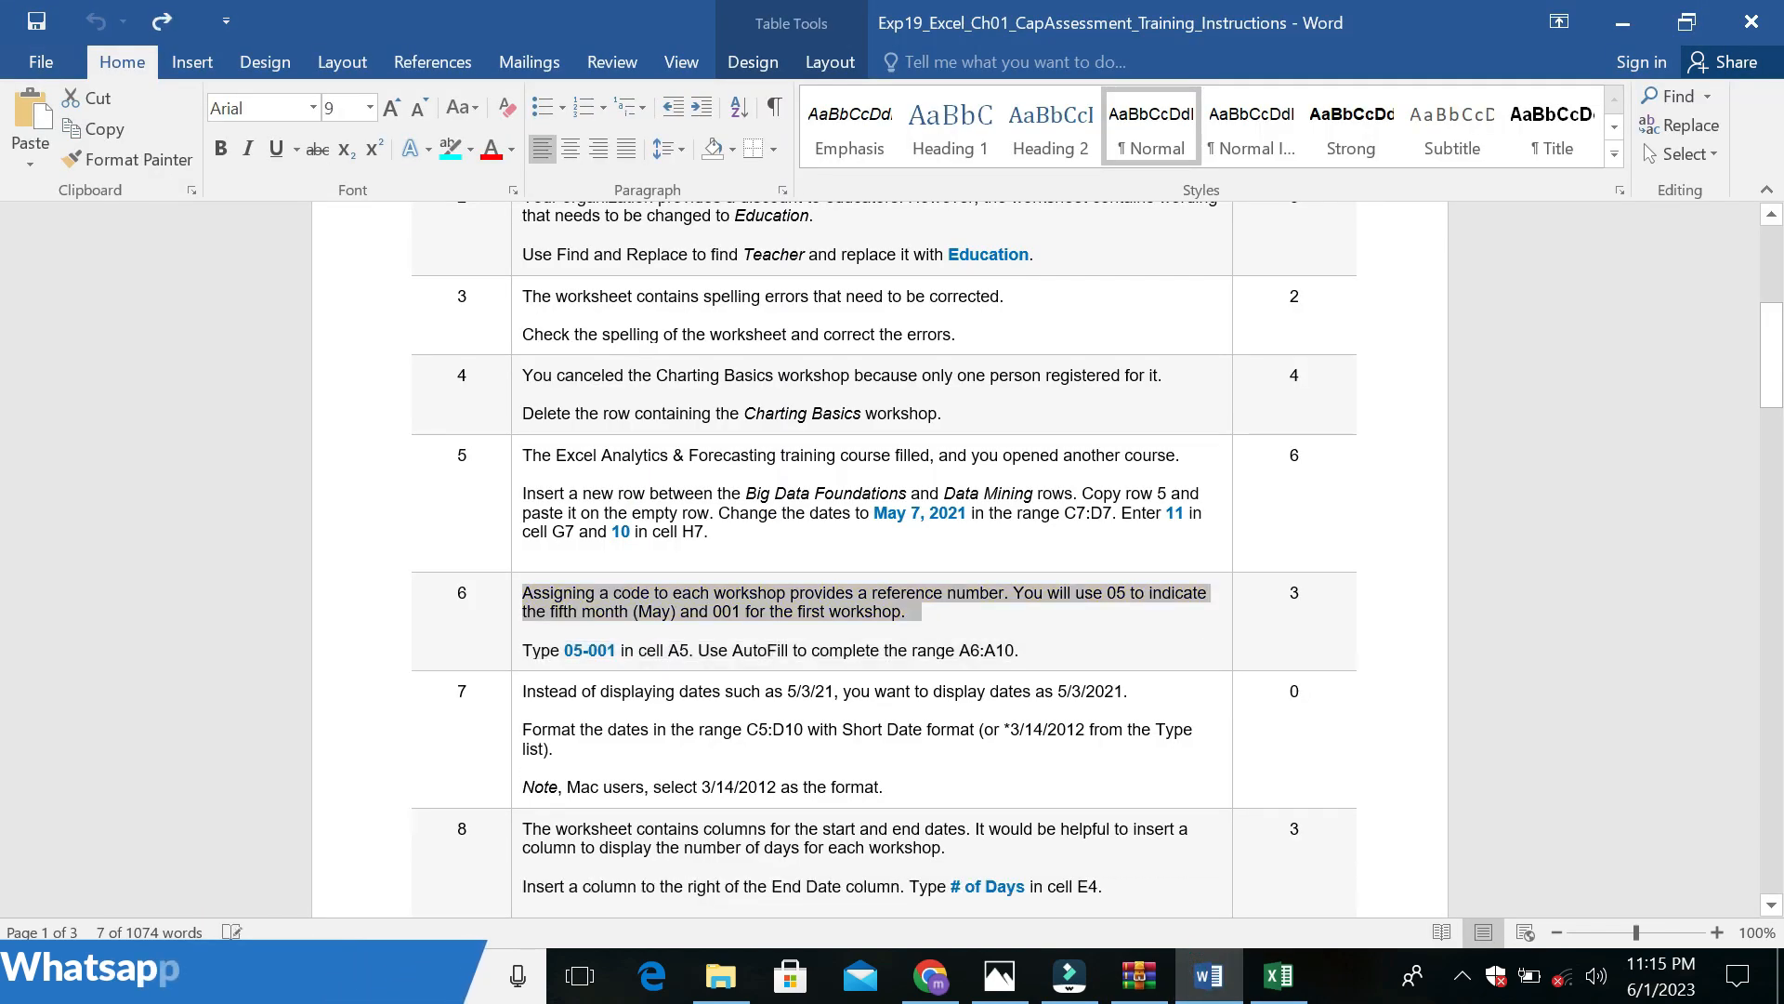
{"action": "left_click", "coordinate": [1081, 645]}
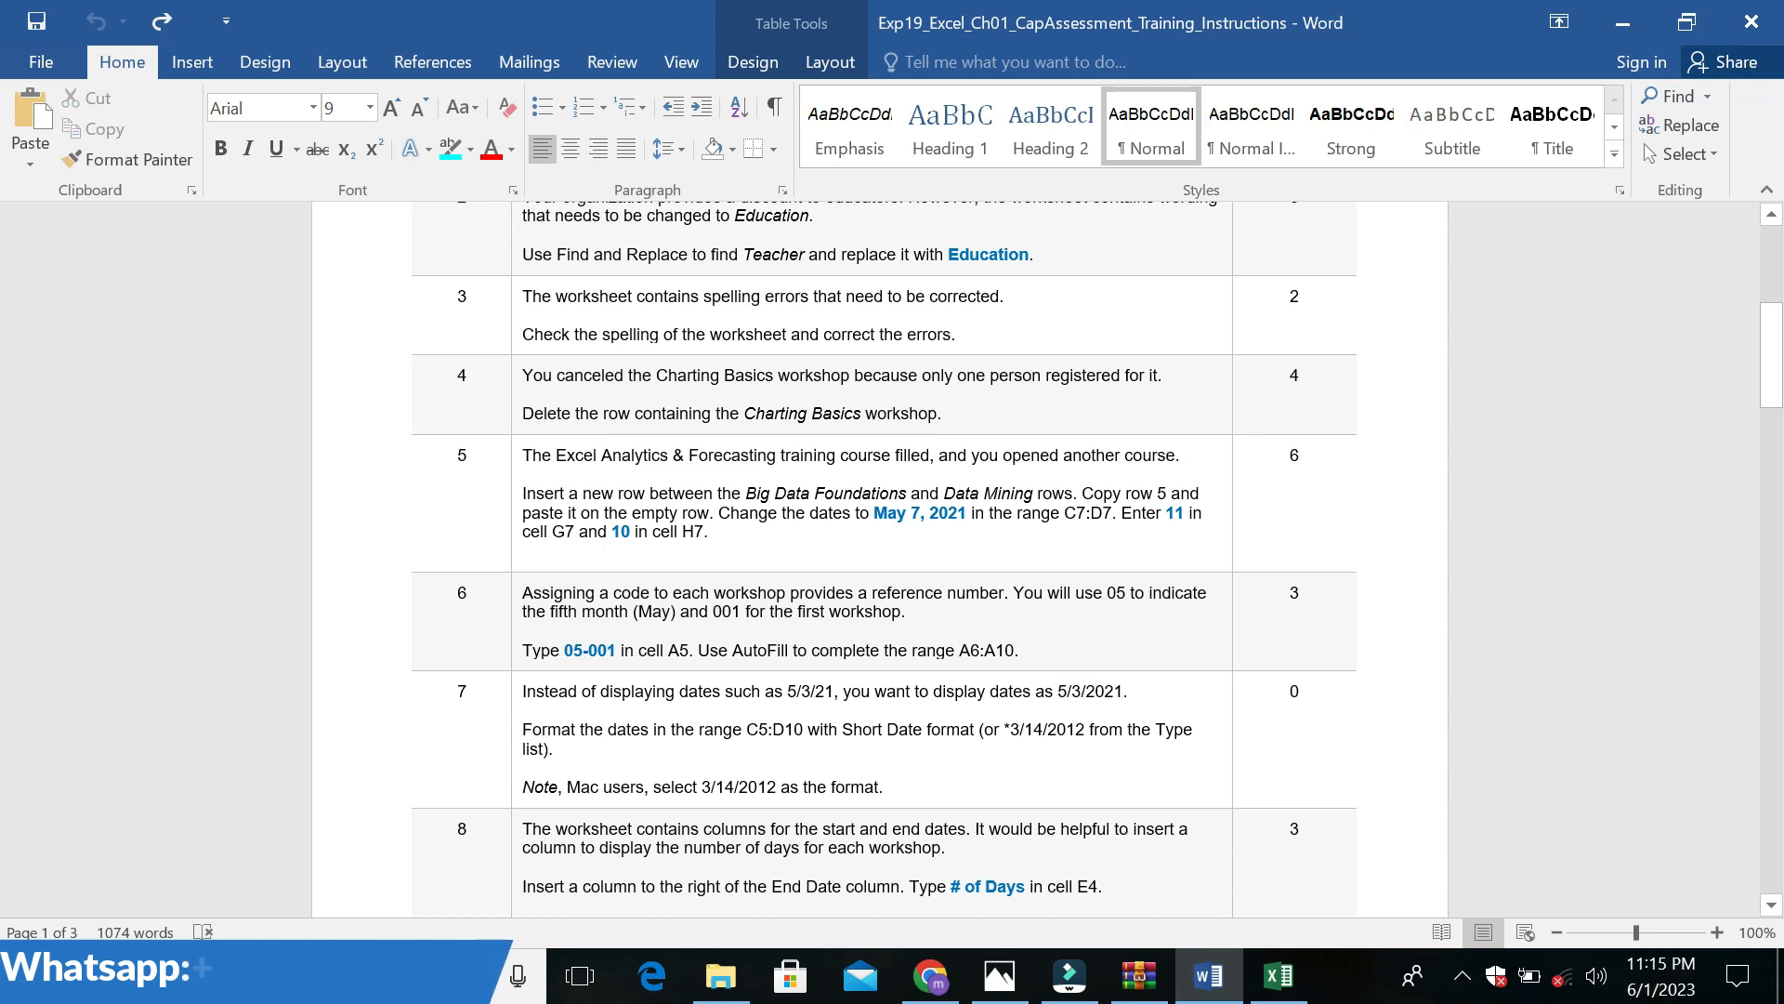
Highlight step 7's introductory sentence about displaying dates as 5/3/2021 in yellow
{"action": "left_click_drag", "start_coordinate": [522, 691], "coordinate": [1127, 692]}
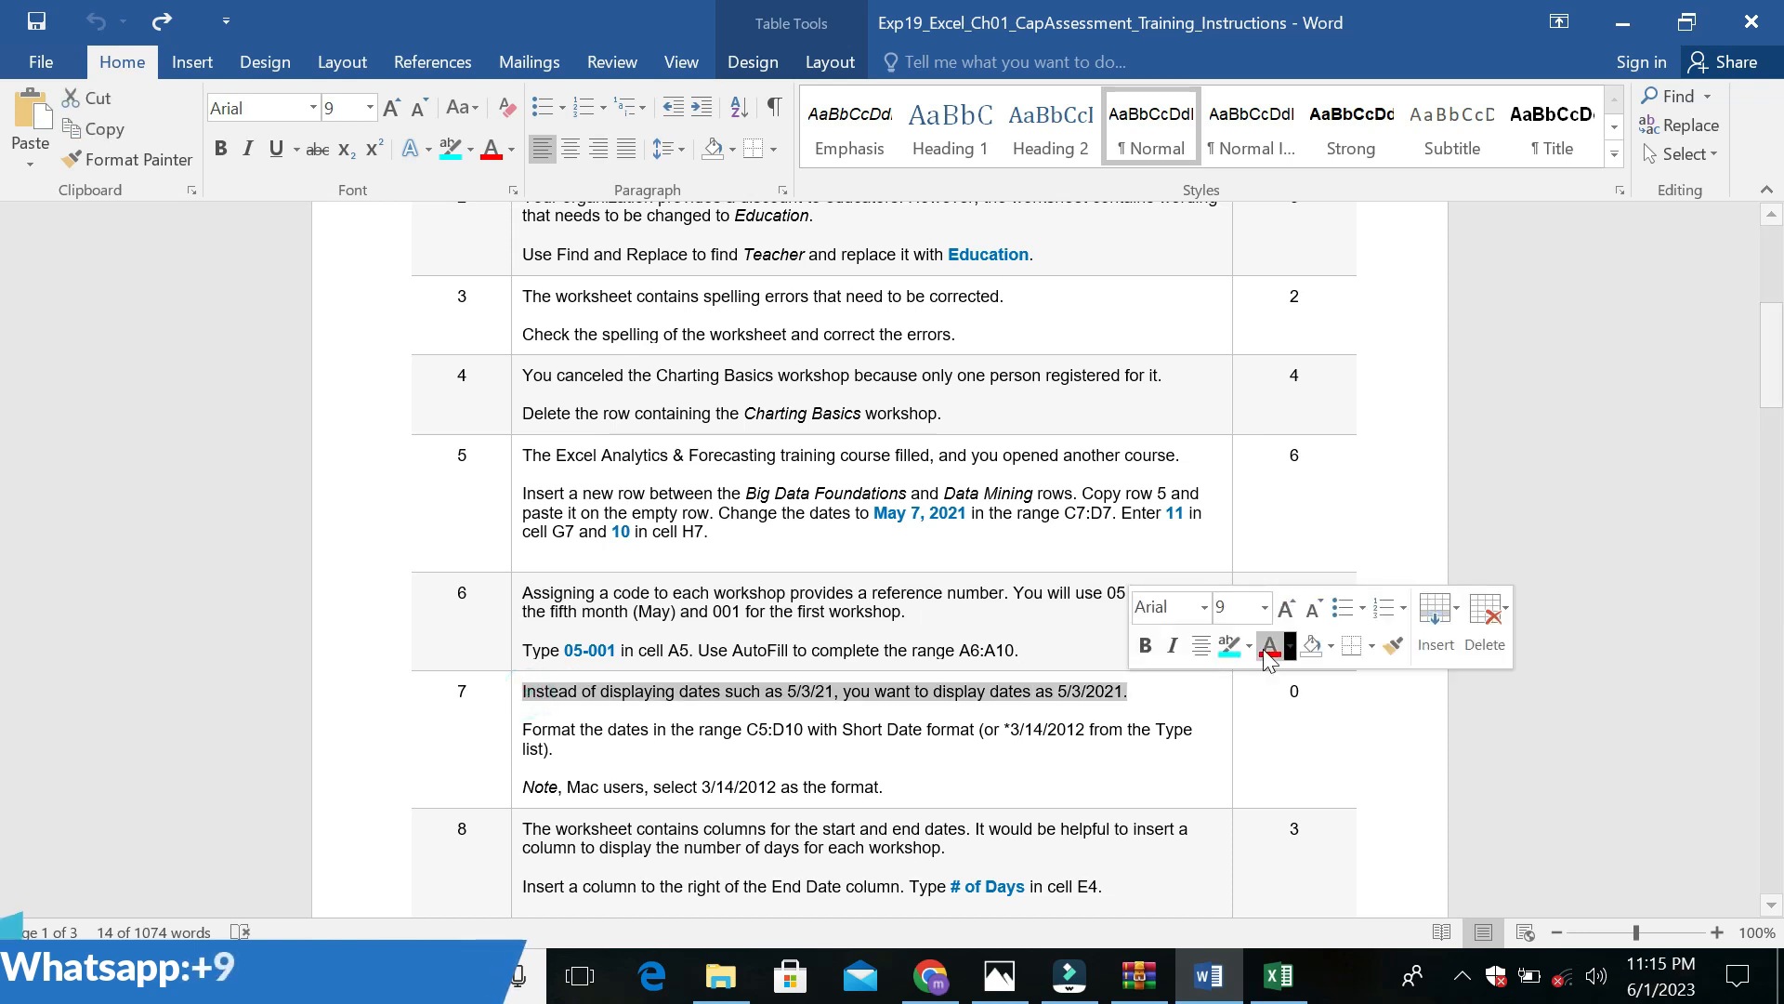
{"action": "left_click", "coordinate": [1249, 647]}
{"action": "left_click", "coordinate": [1234, 679]}
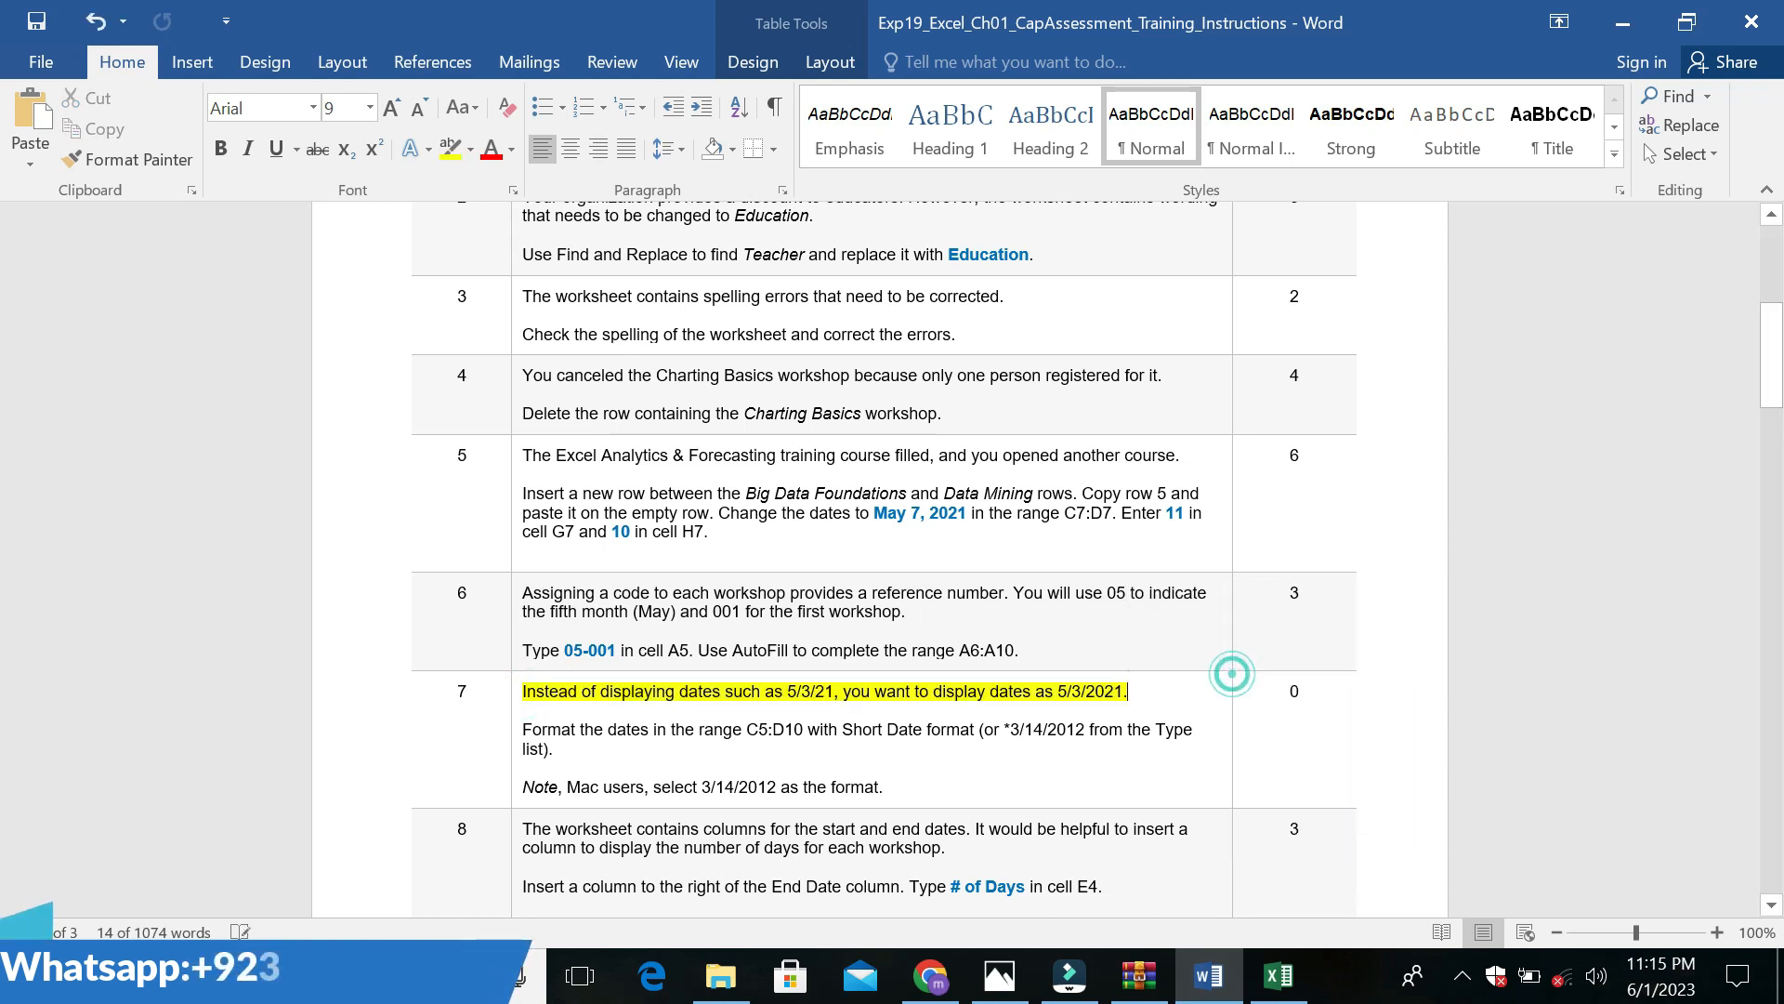
Enlarge step 7's instruction about formatting the range C5:D10 to 14 pt and highlight it in turquoise
{"action": "triple_click", "coordinate": [509, 728]}
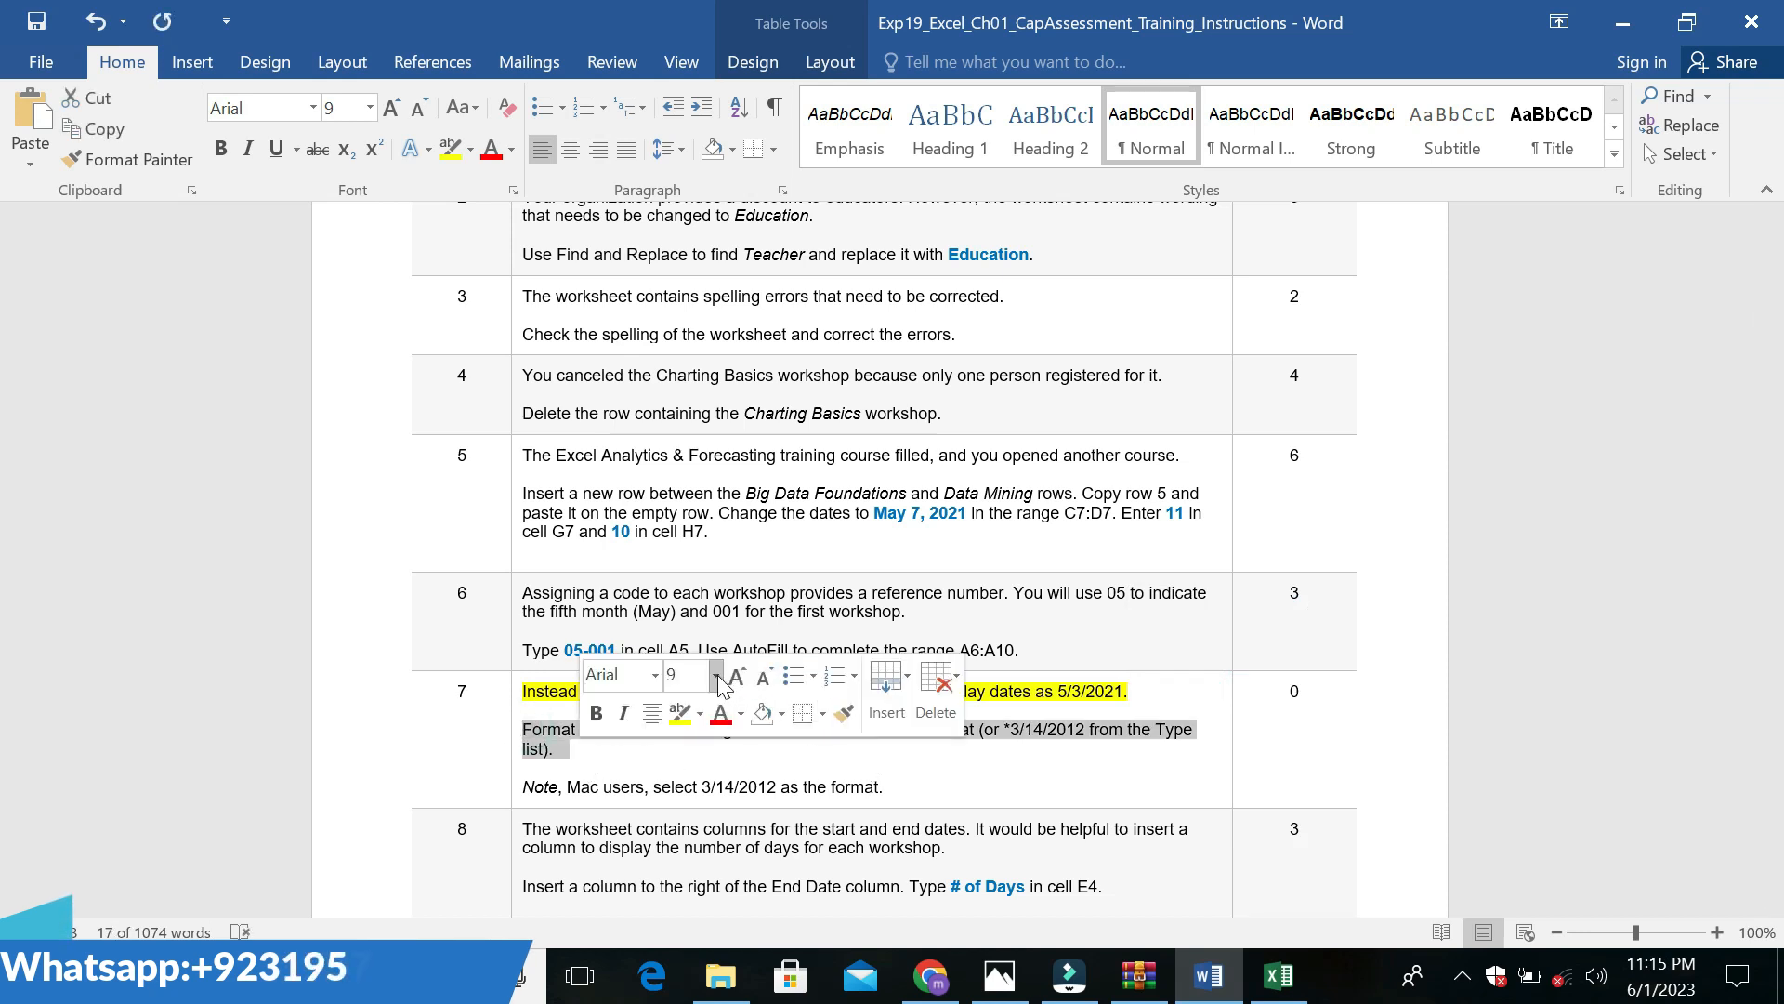
{"action": "left_click", "coordinate": [716, 675]}
{"action": "left_click", "coordinate": [687, 374]}
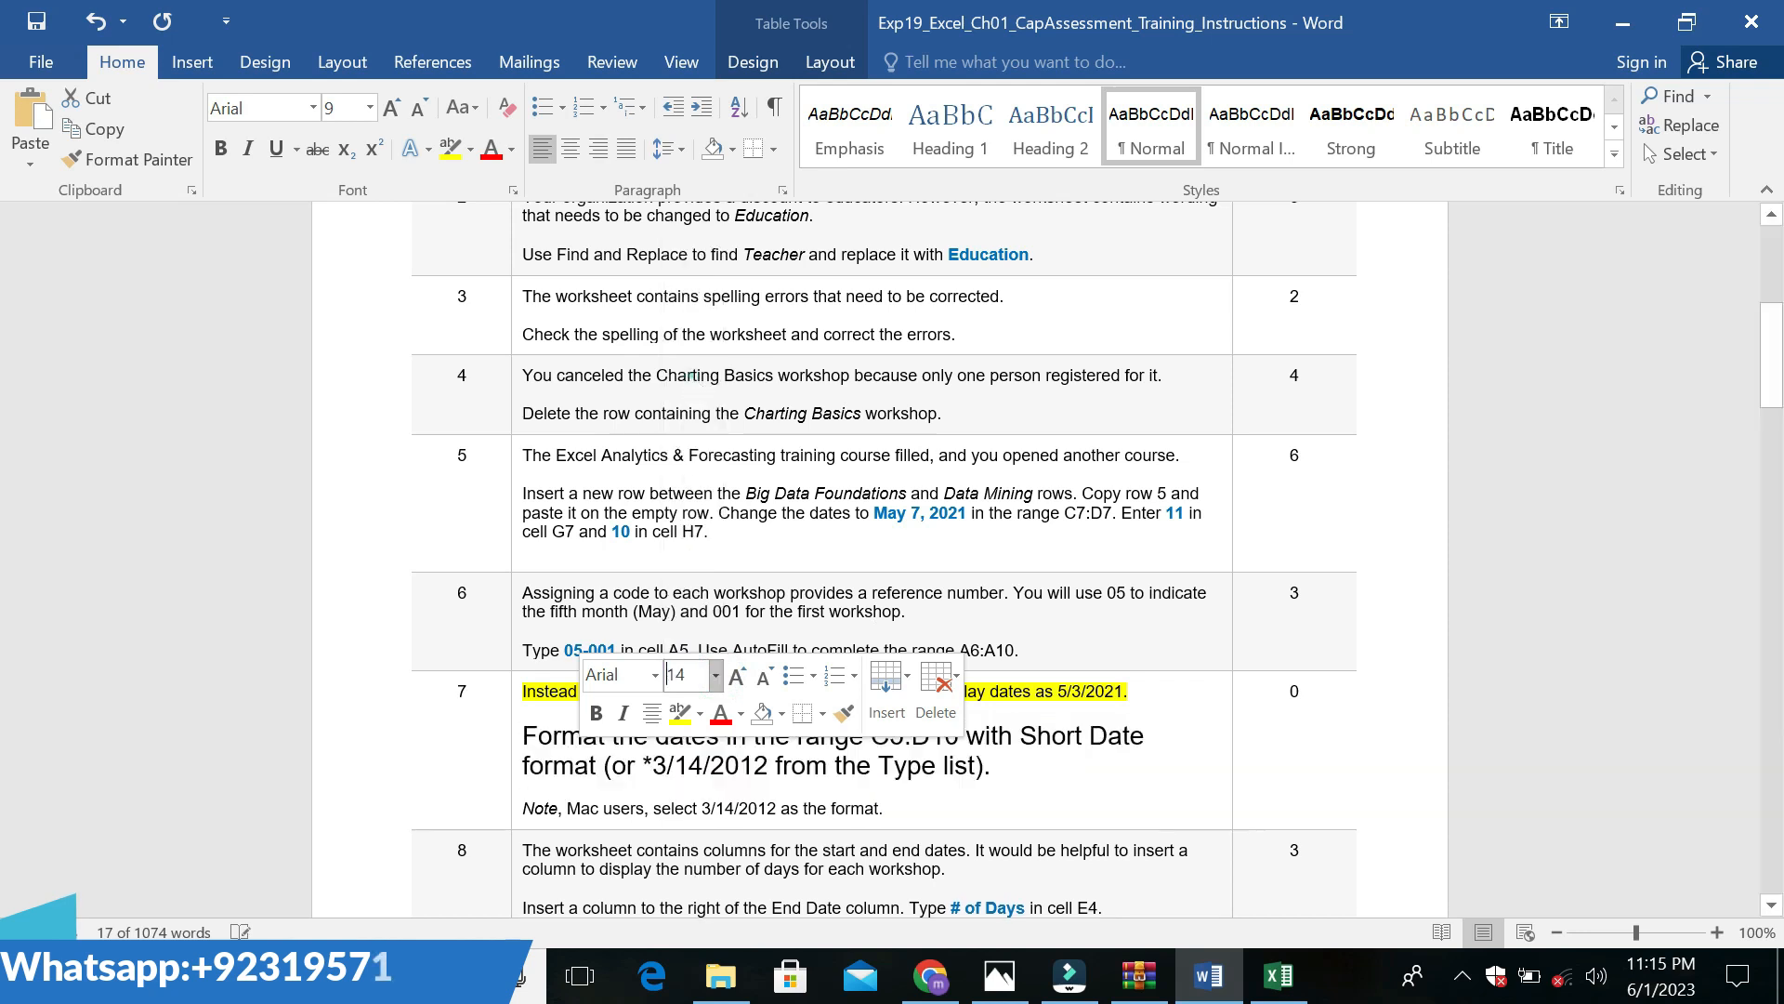
{"action": "left_click", "coordinate": [699, 713]}
{"action": "left_click", "coordinate": [755, 746]}
{"action": "left_click", "coordinate": [965, 810]}
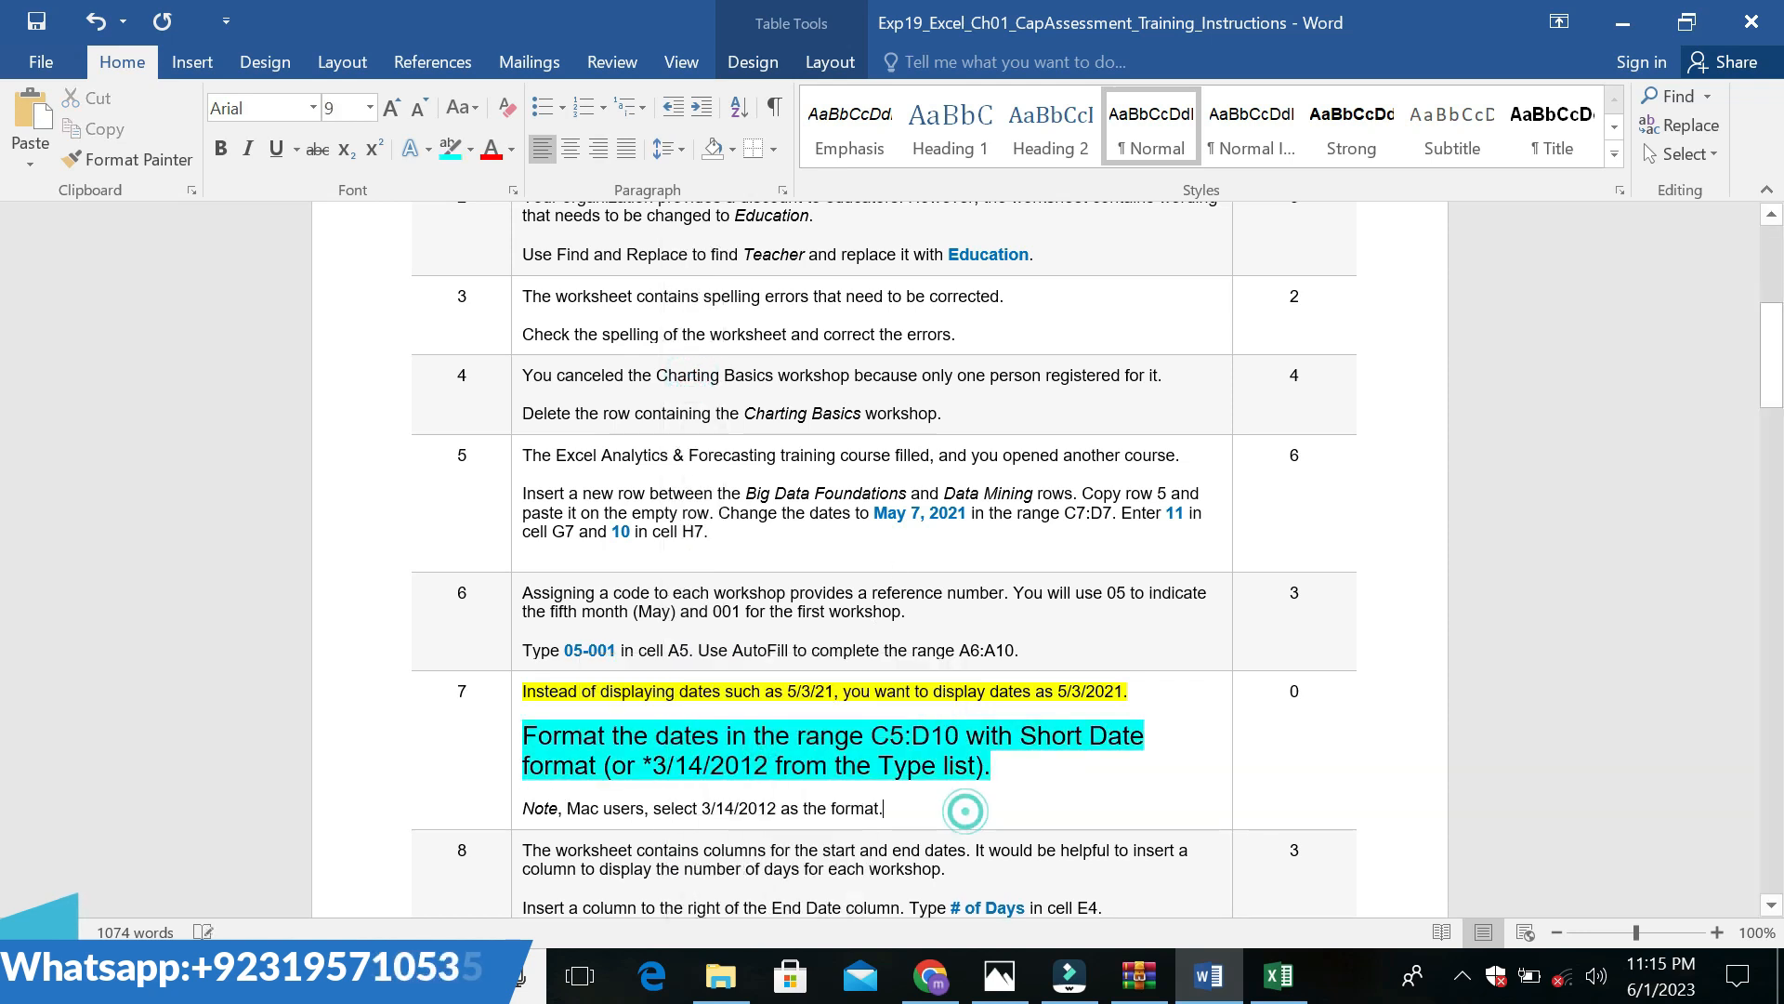
Highlight step 7's note for Mac users in bright green
{"action": "left_click_drag", "start_coordinate": [527, 806], "coordinate": [883, 808]}
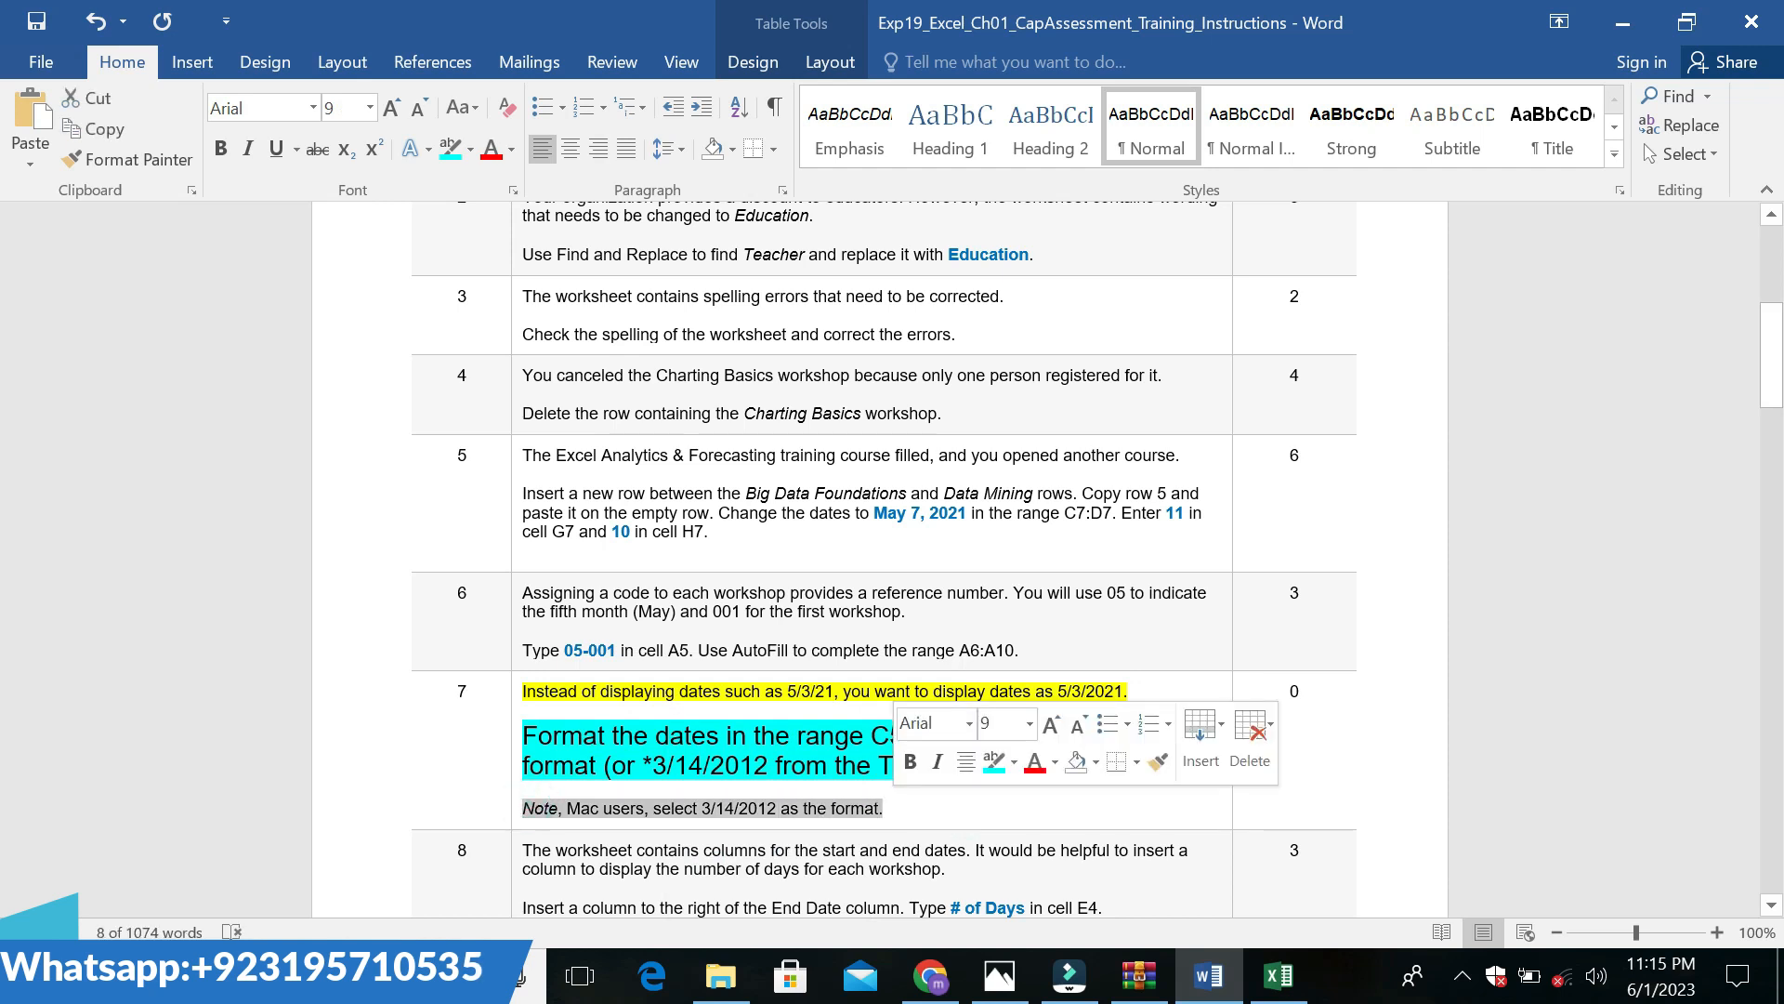
{"action": "left_click", "coordinate": [1014, 762]}
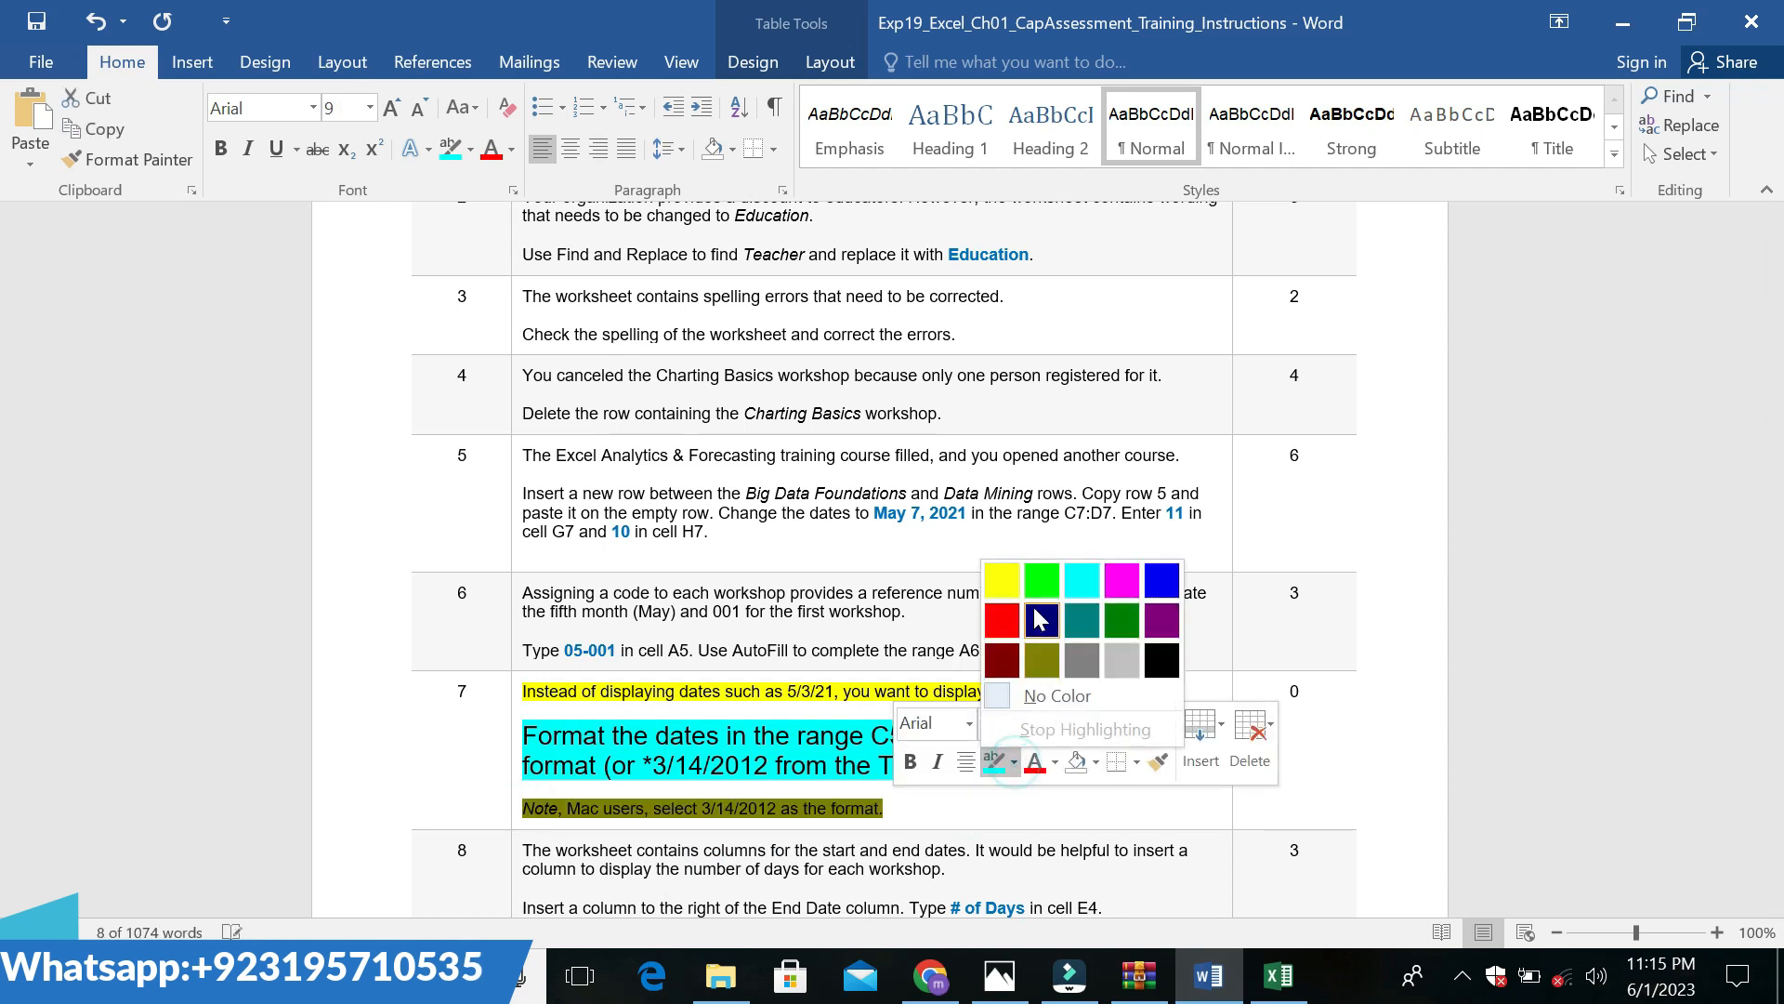
{"action": "left_click", "coordinate": [1041, 580]}
{"action": "left_click", "coordinate": [957, 852]}
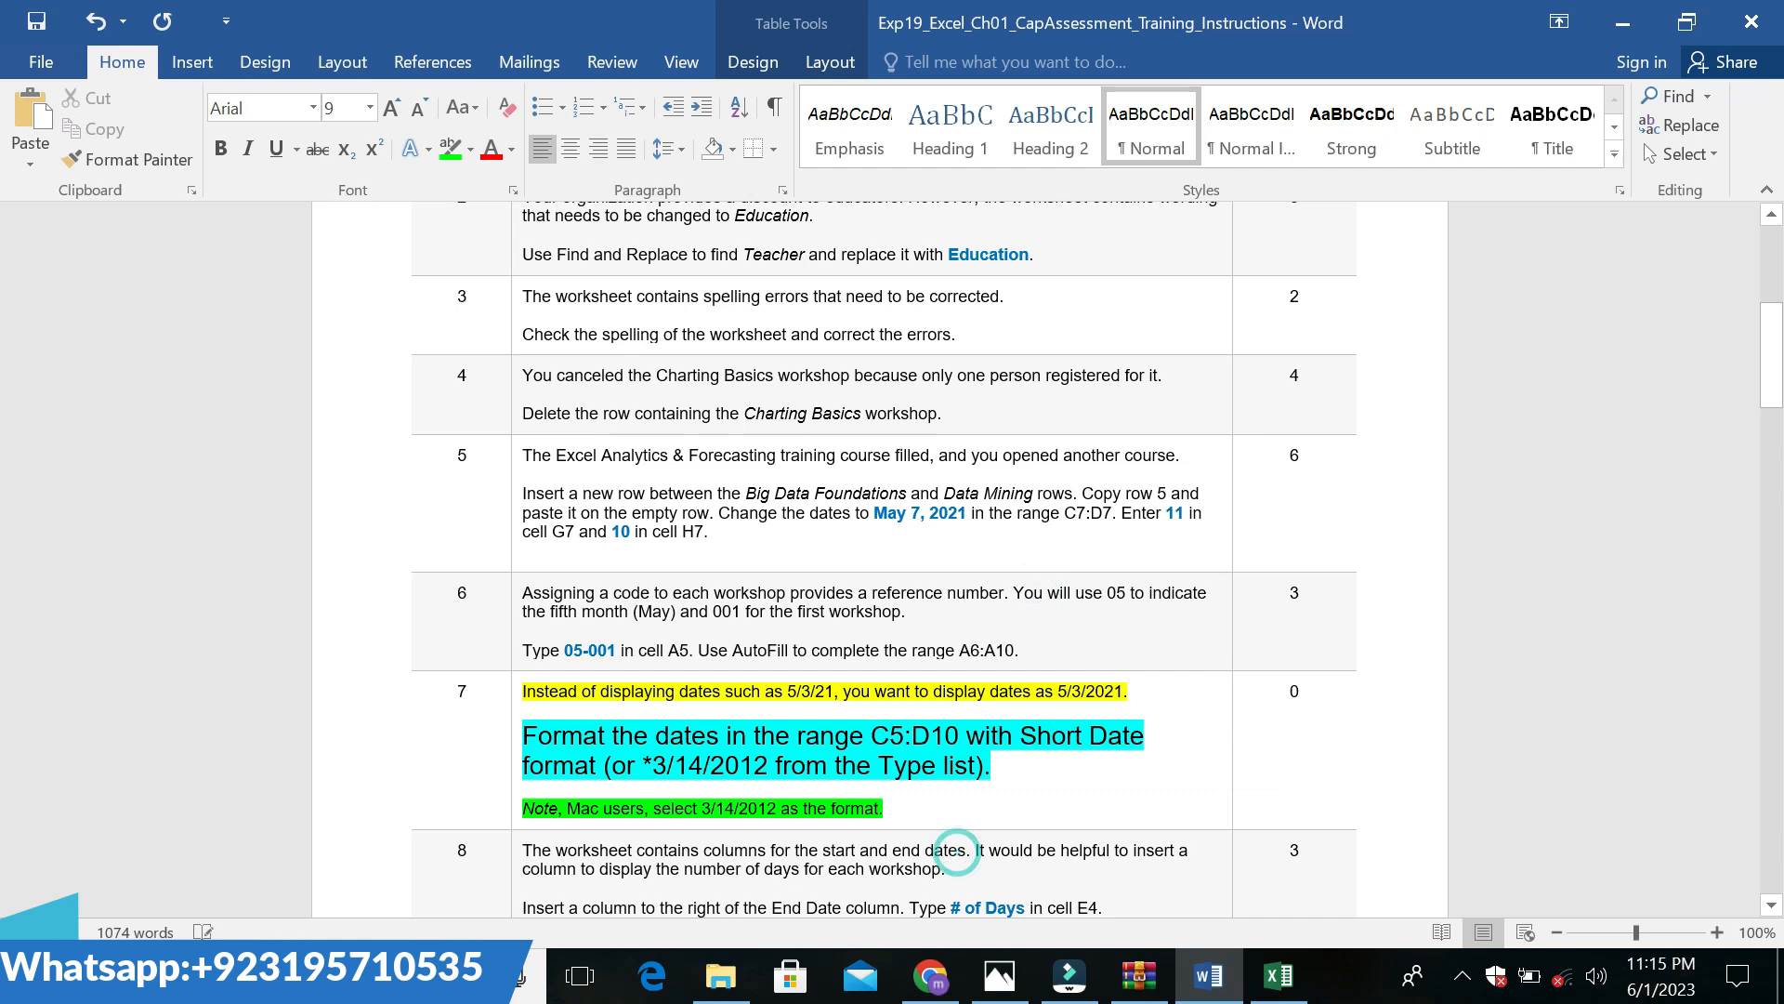
Select the phrase "Format the dates in the range C5:D10" in Word, then switch to Excel and select C5:D10
{"action": "left_click_drag", "start_coordinate": [522, 736], "coordinate": [942, 740]}
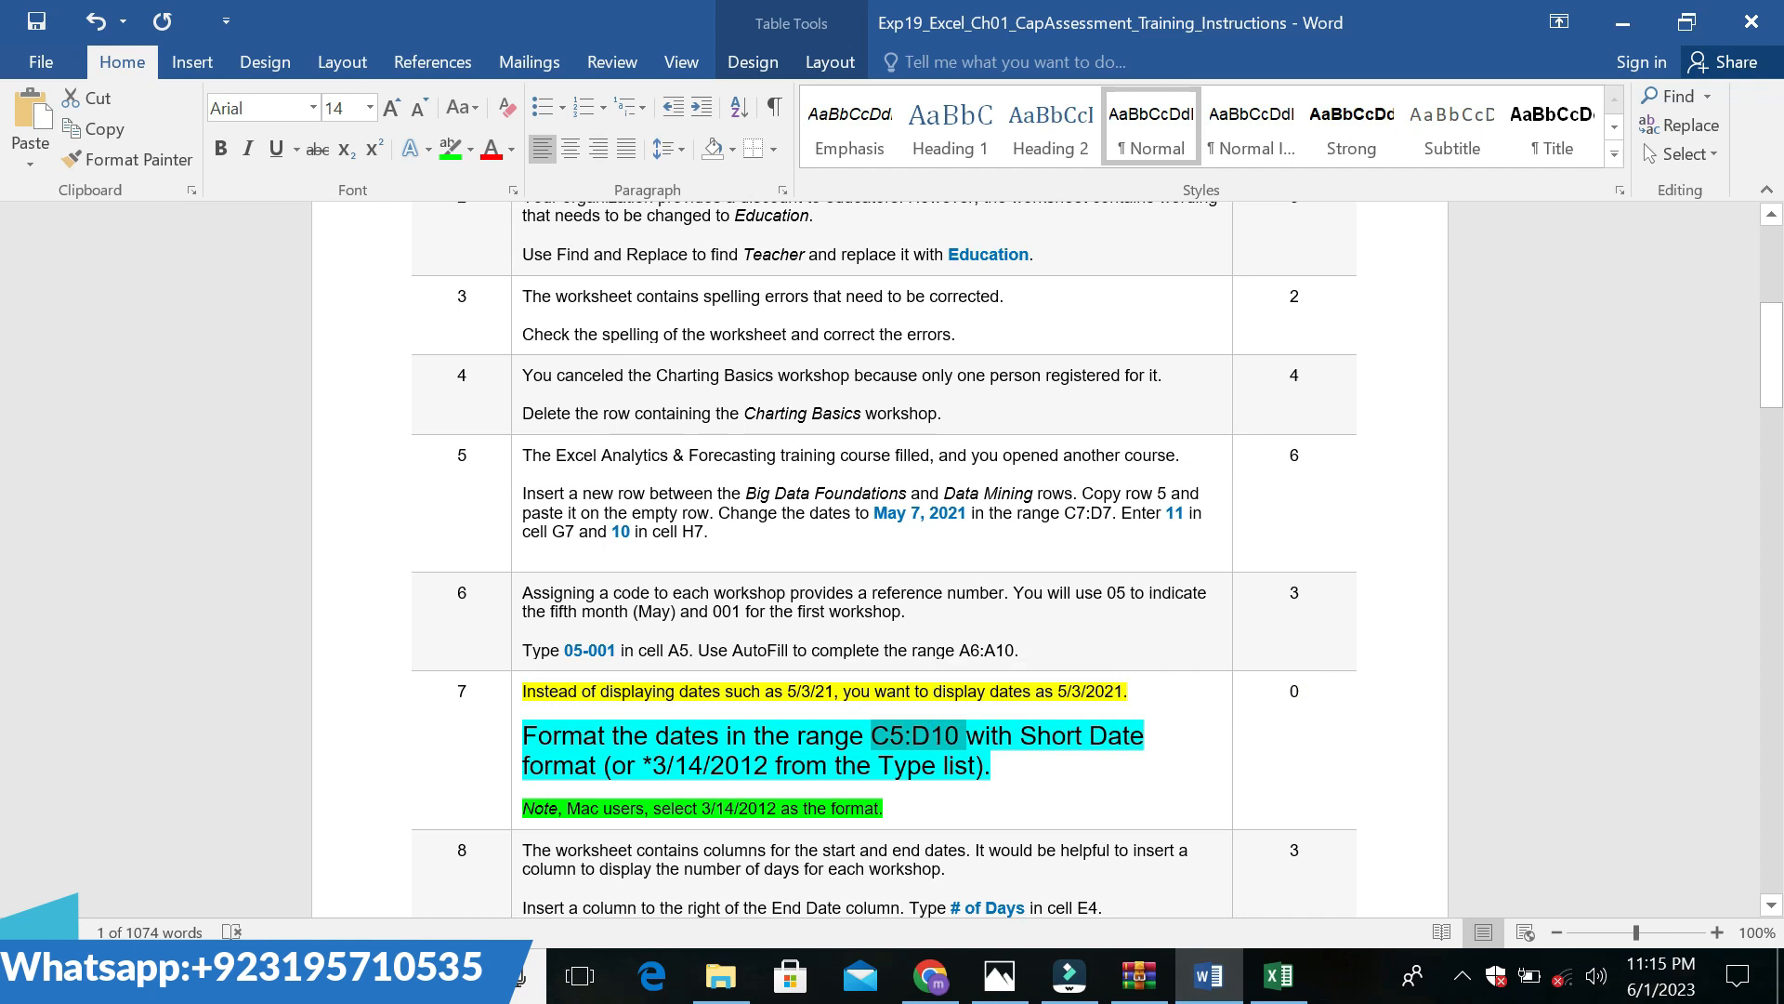
{"action": "left_click_drag", "start_coordinate": [523, 735], "coordinate": [938, 737]}
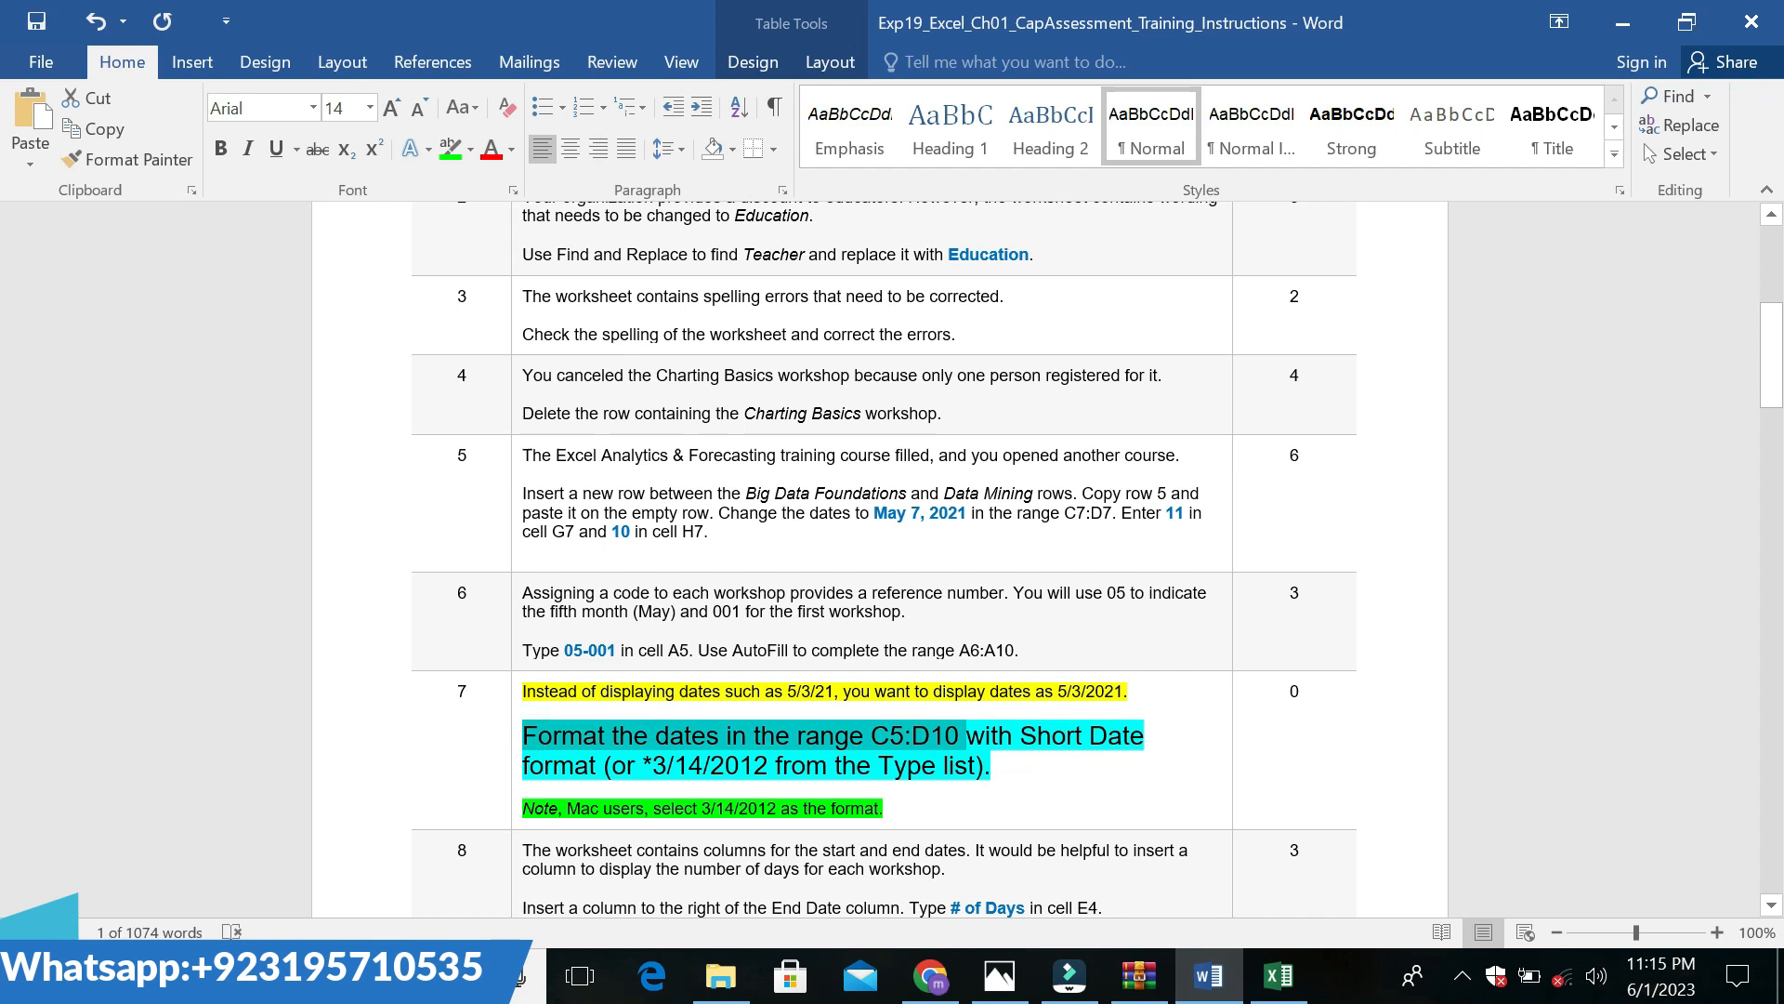
{"action": "left_click", "coordinate": [1278, 976]}
{"action": "left_click", "coordinate": [67, 232]}
{"action": "key", "text": "BackSpace"}
{"action": "key", "text": "Return"}
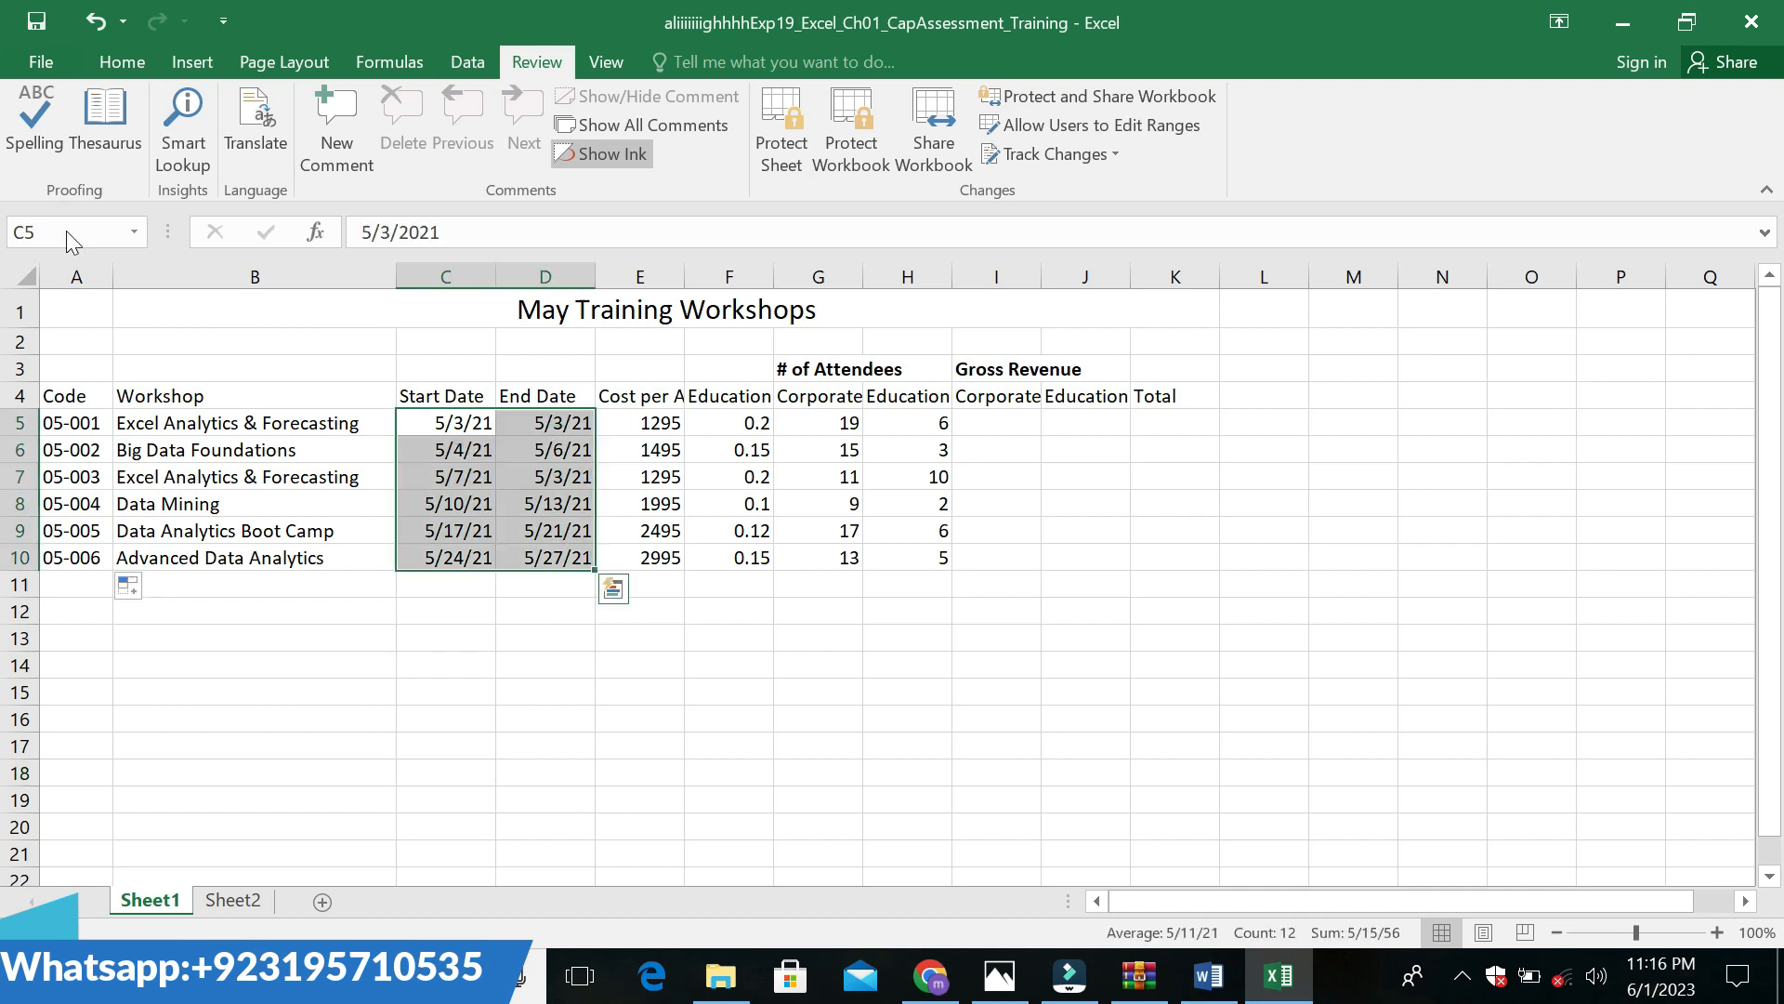
Select step 7's words from "Short Date" to "Type list" in the Word instructions and return to Excel
{"action": "left_click", "coordinate": [1205, 974]}
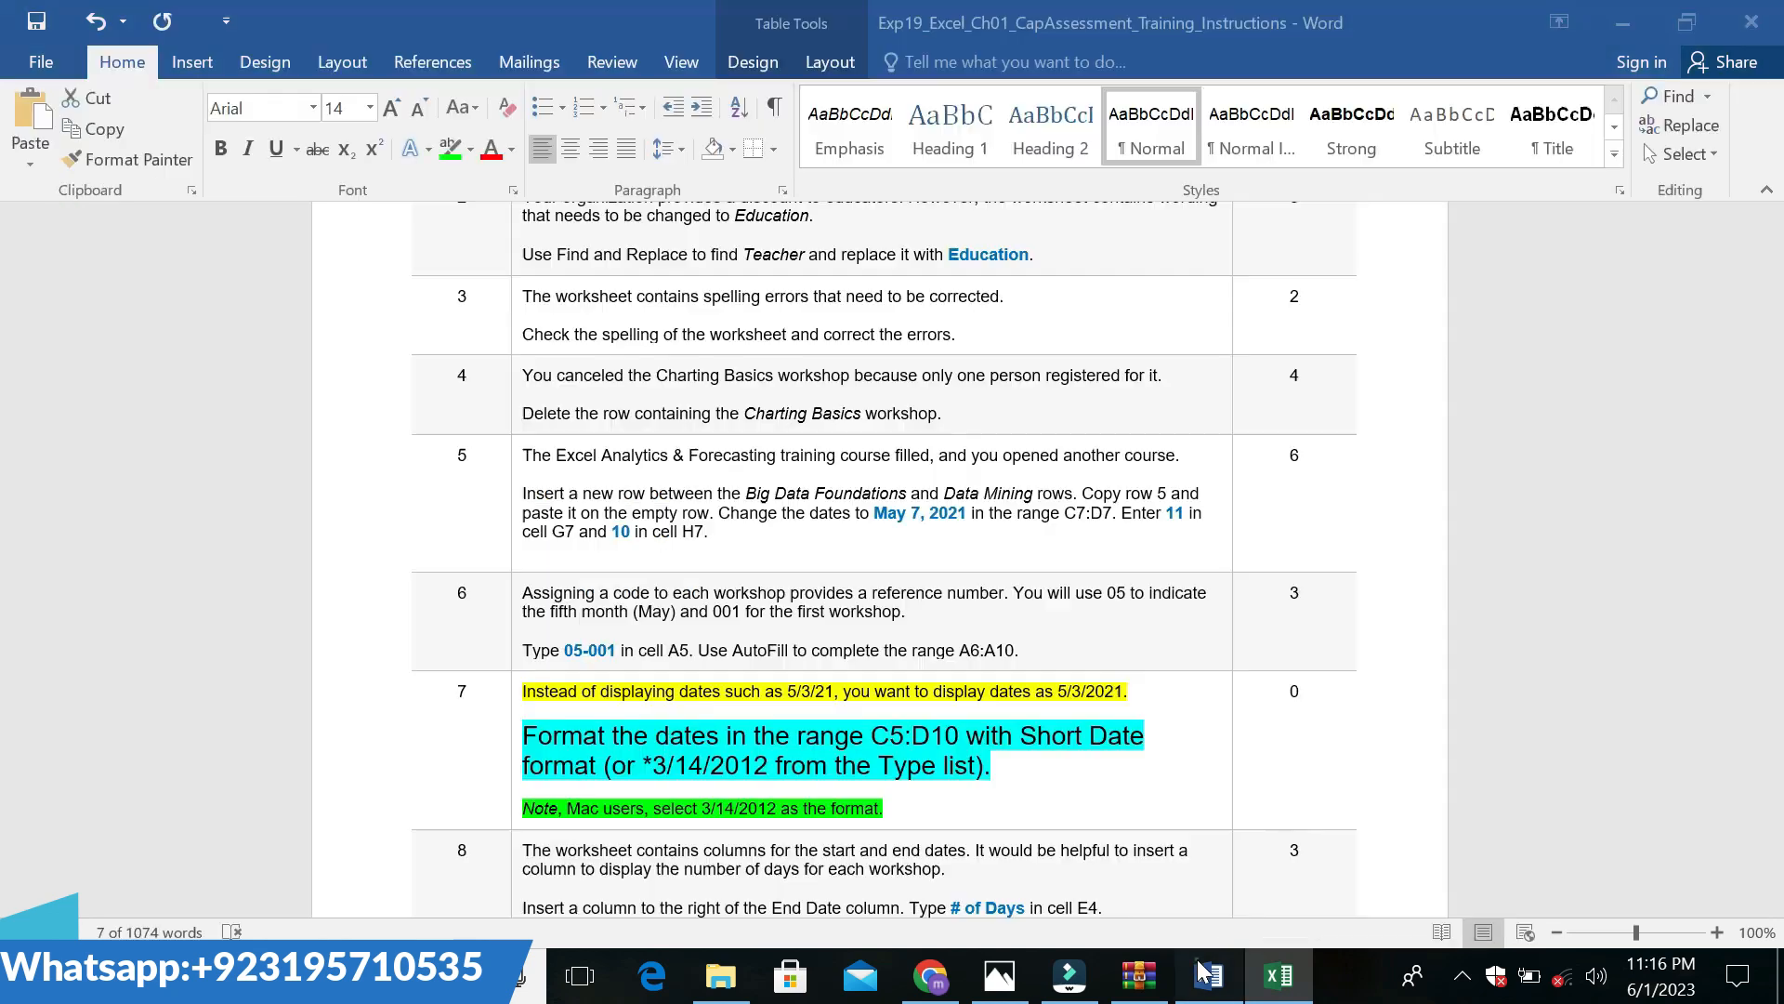
{"action": "left_click_drag", "start_coordinate": [1020, 735], "coordinate": [994, 765]}
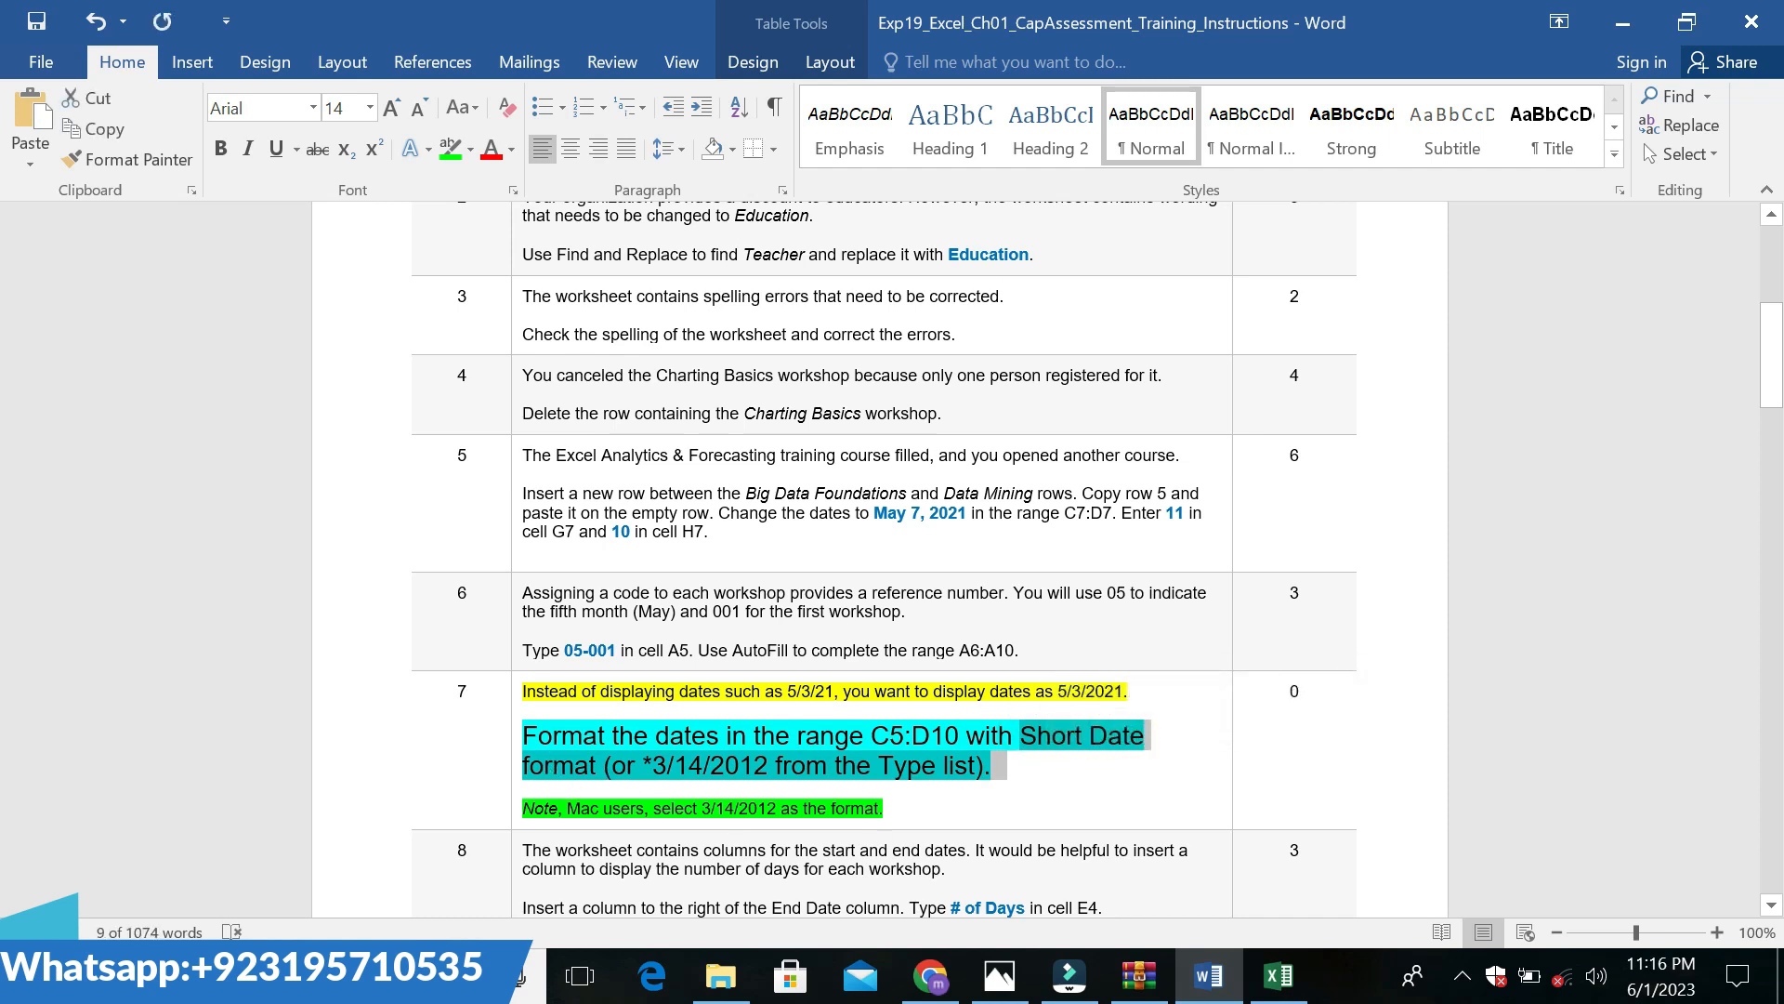
{"action": "left_click", "coordinate": [1279, 974]}
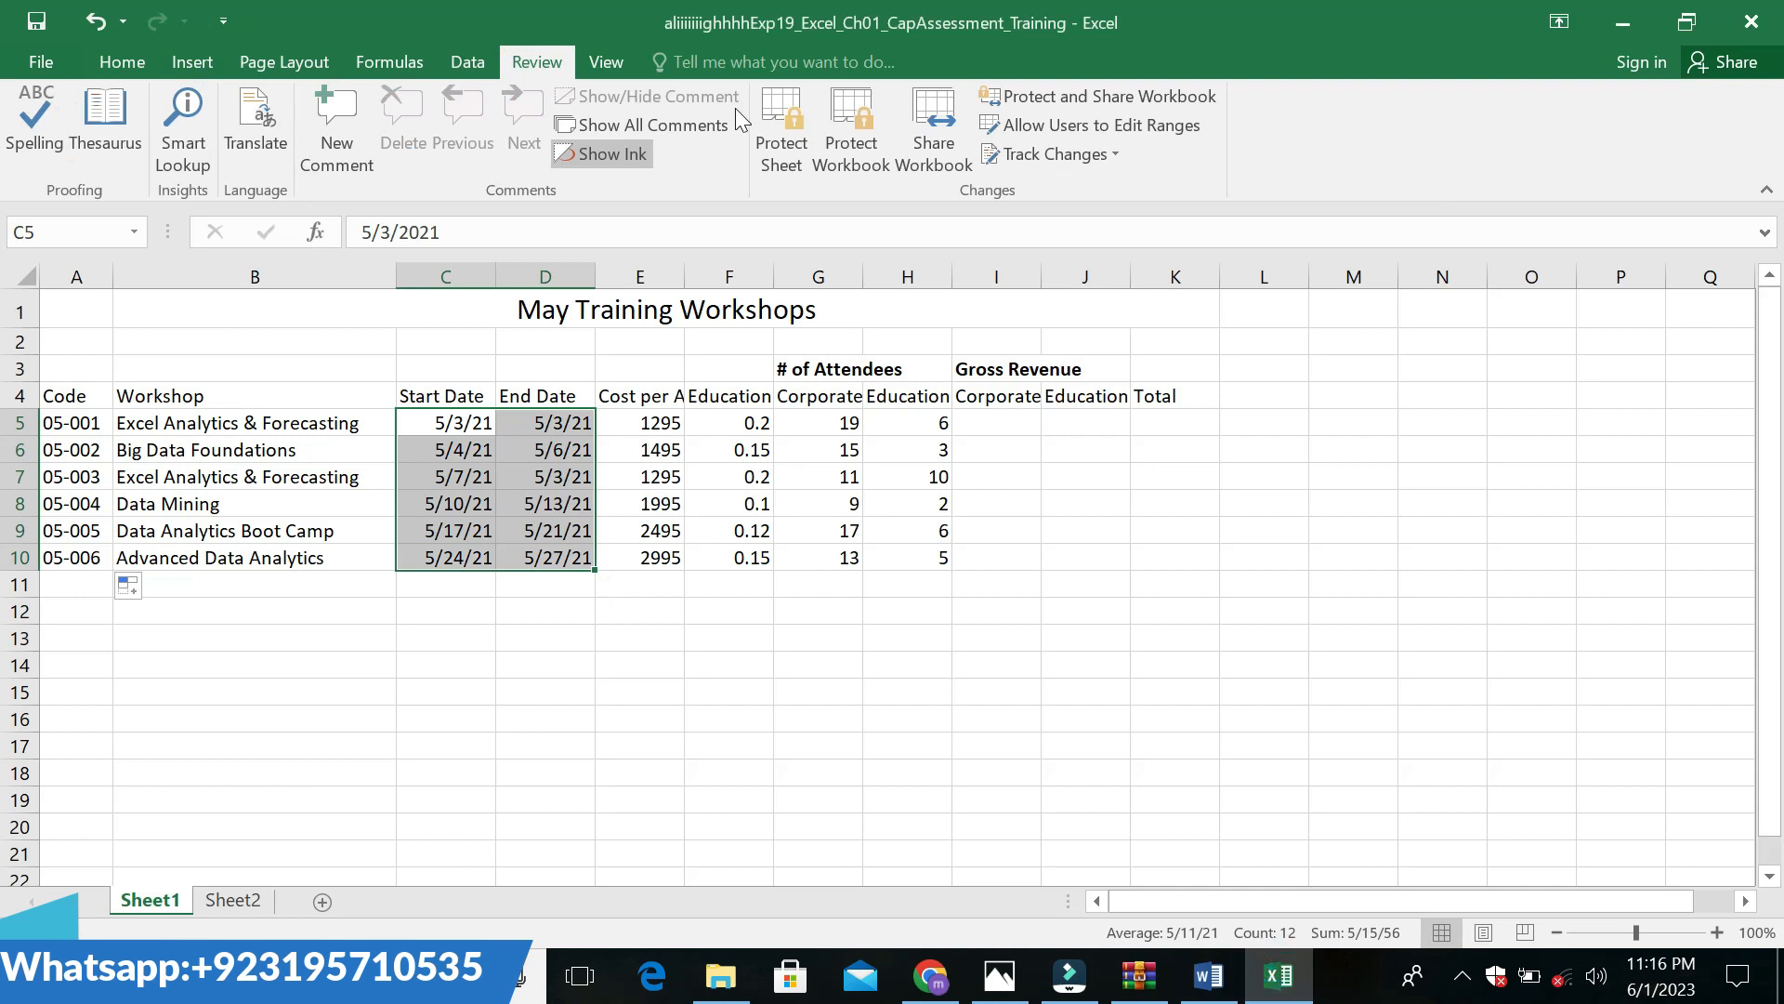
Open the Format Cells number settings for C5:D10, recheck the Word instruction and choose the date type 03/14/12
{"action": "left_click", "coordinate": [111, 54]}
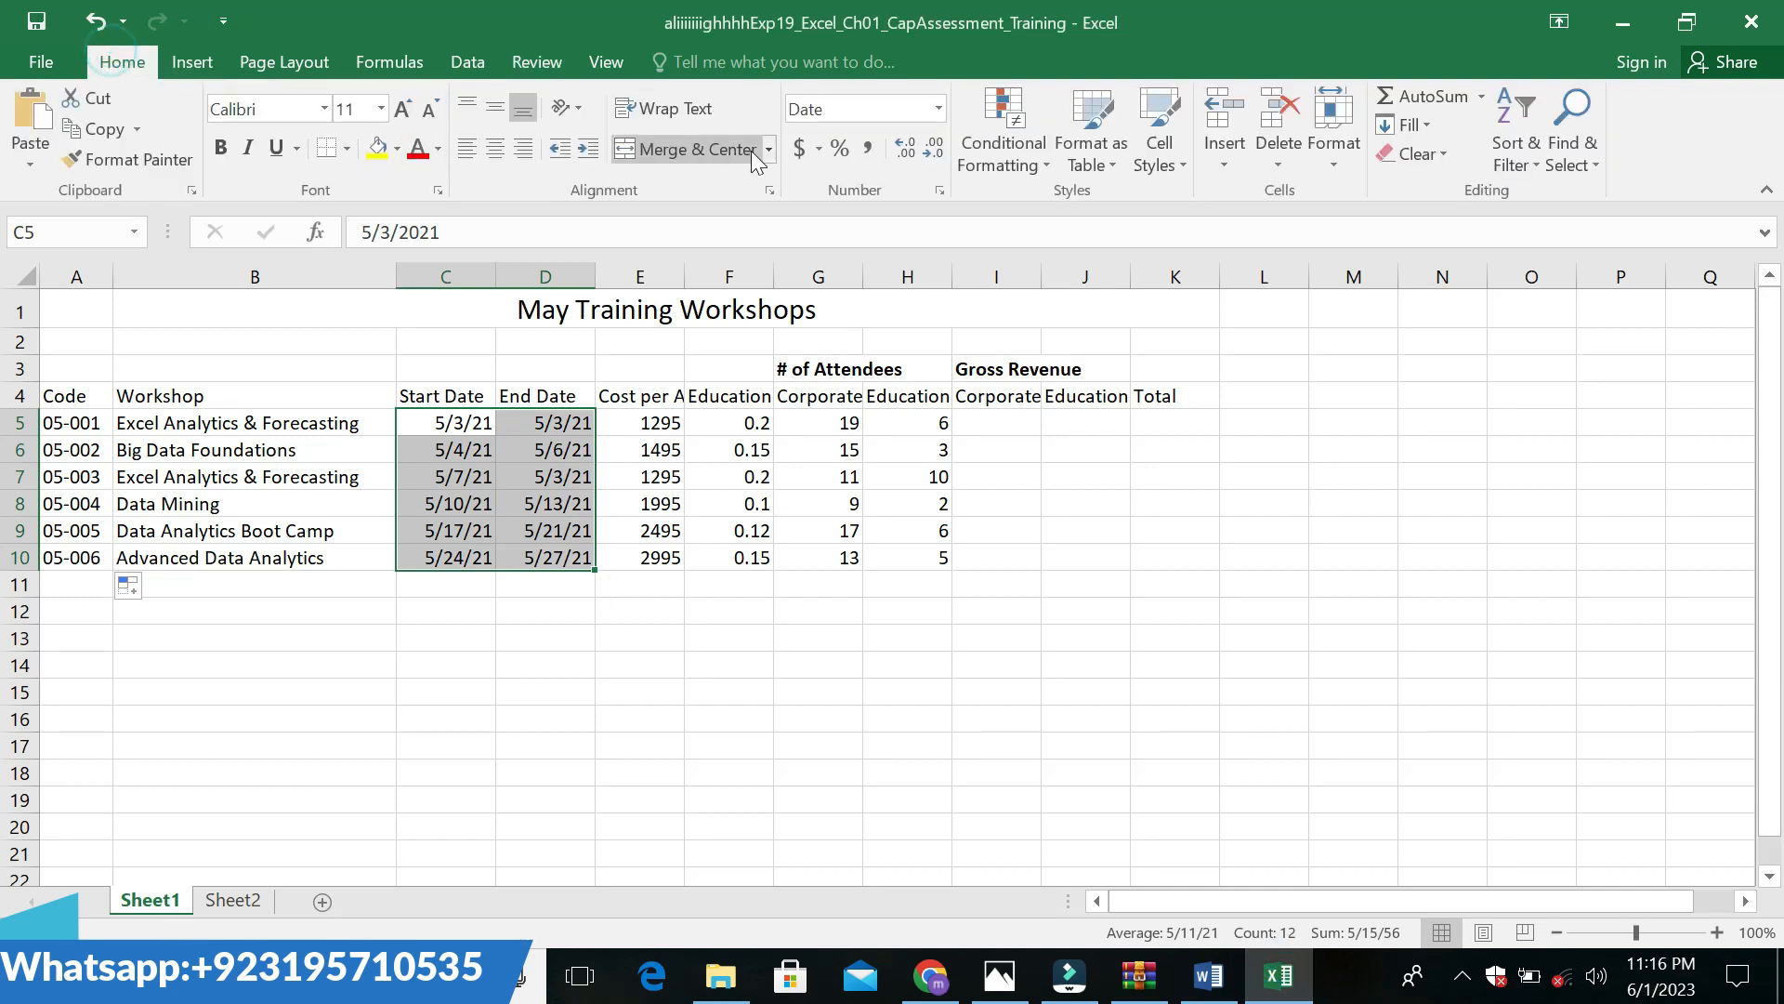
{"action": "left_click", "coordinate": [940, 109]}
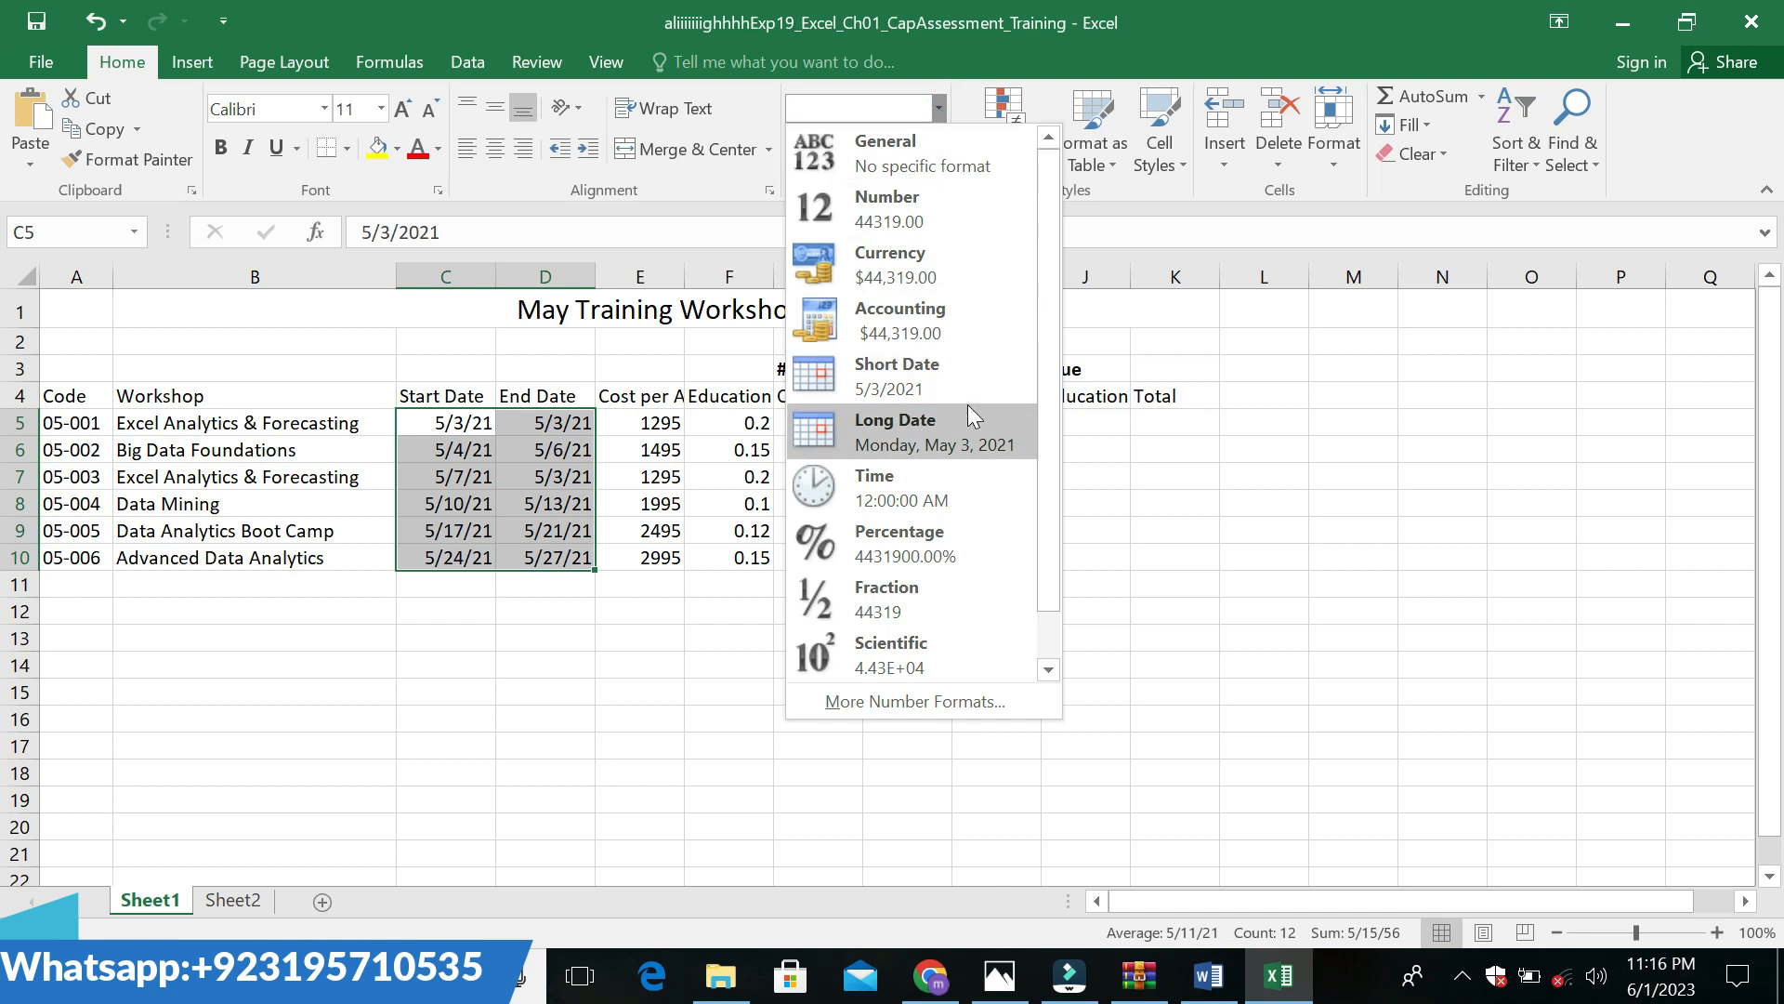
{"action": "left_click_drag", "start_coordinate": [1046, 558], "coordinate": [1053, 704]}
{"action": "left_click", "coordinate": [1053, 704]}
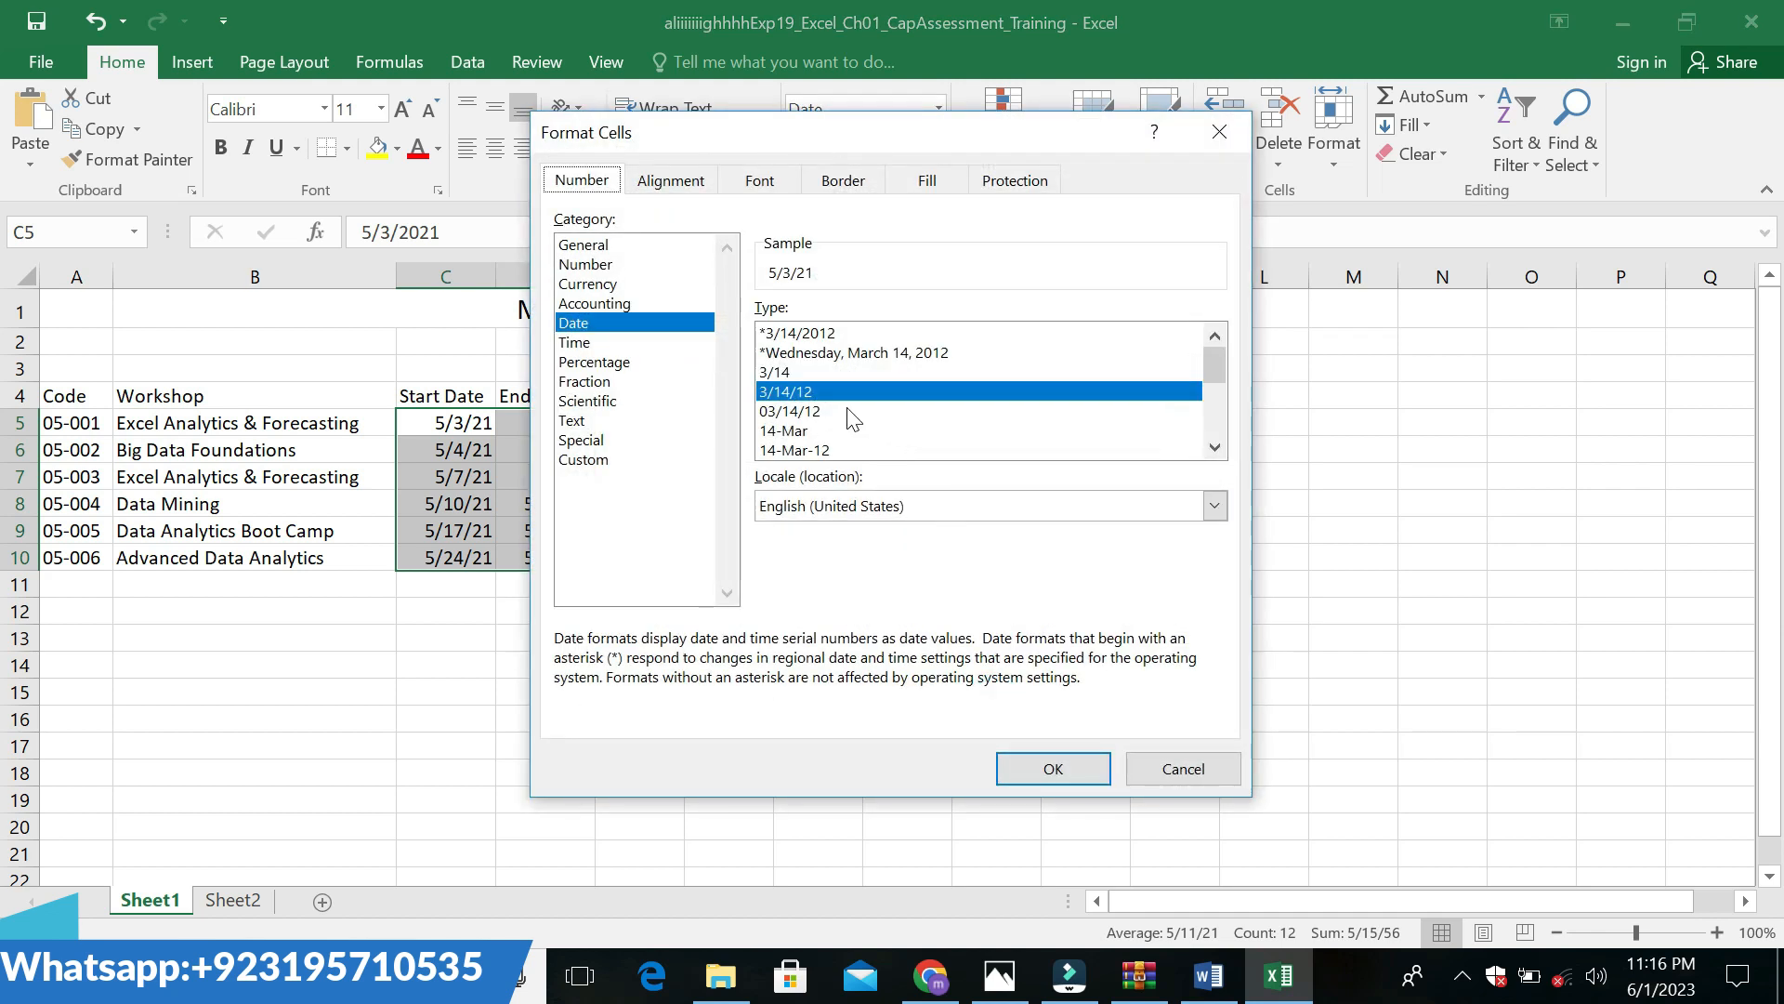
{"action": "left_click", "coordinate": [1208, 976]}
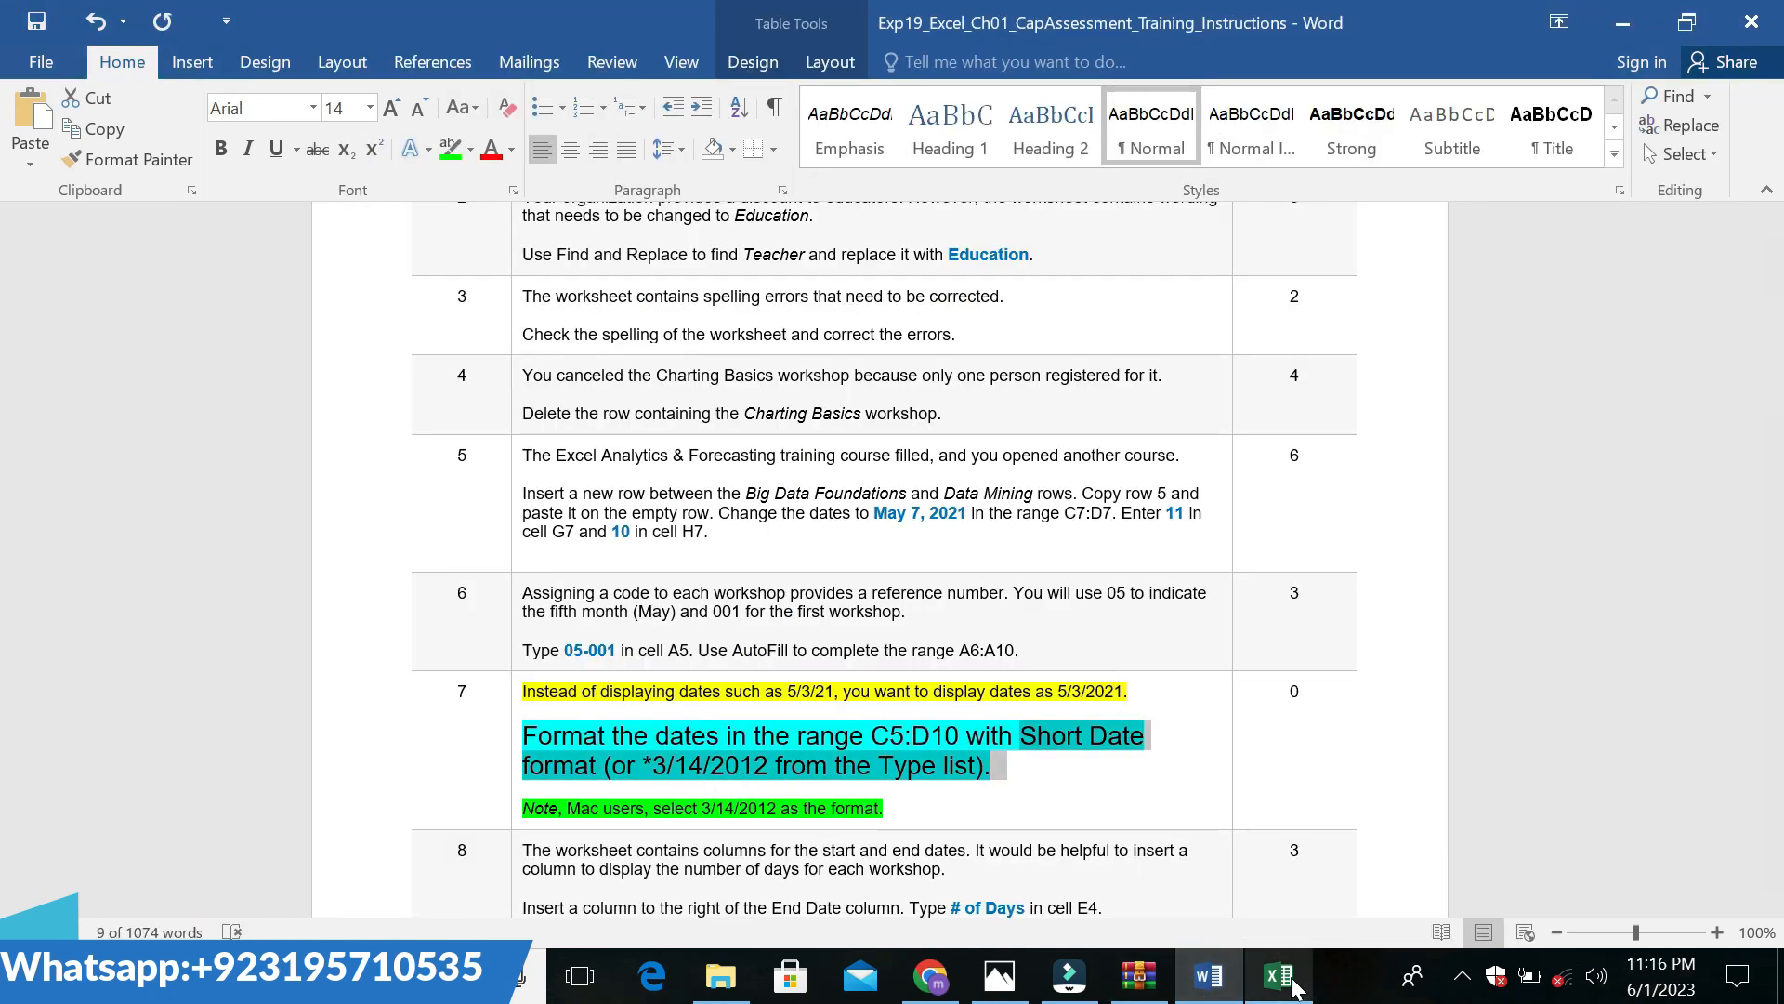
{"action": "left_click", "coordinate": [1279, 975]}
{"action": "left_click", "coordinate": [796, 413]}
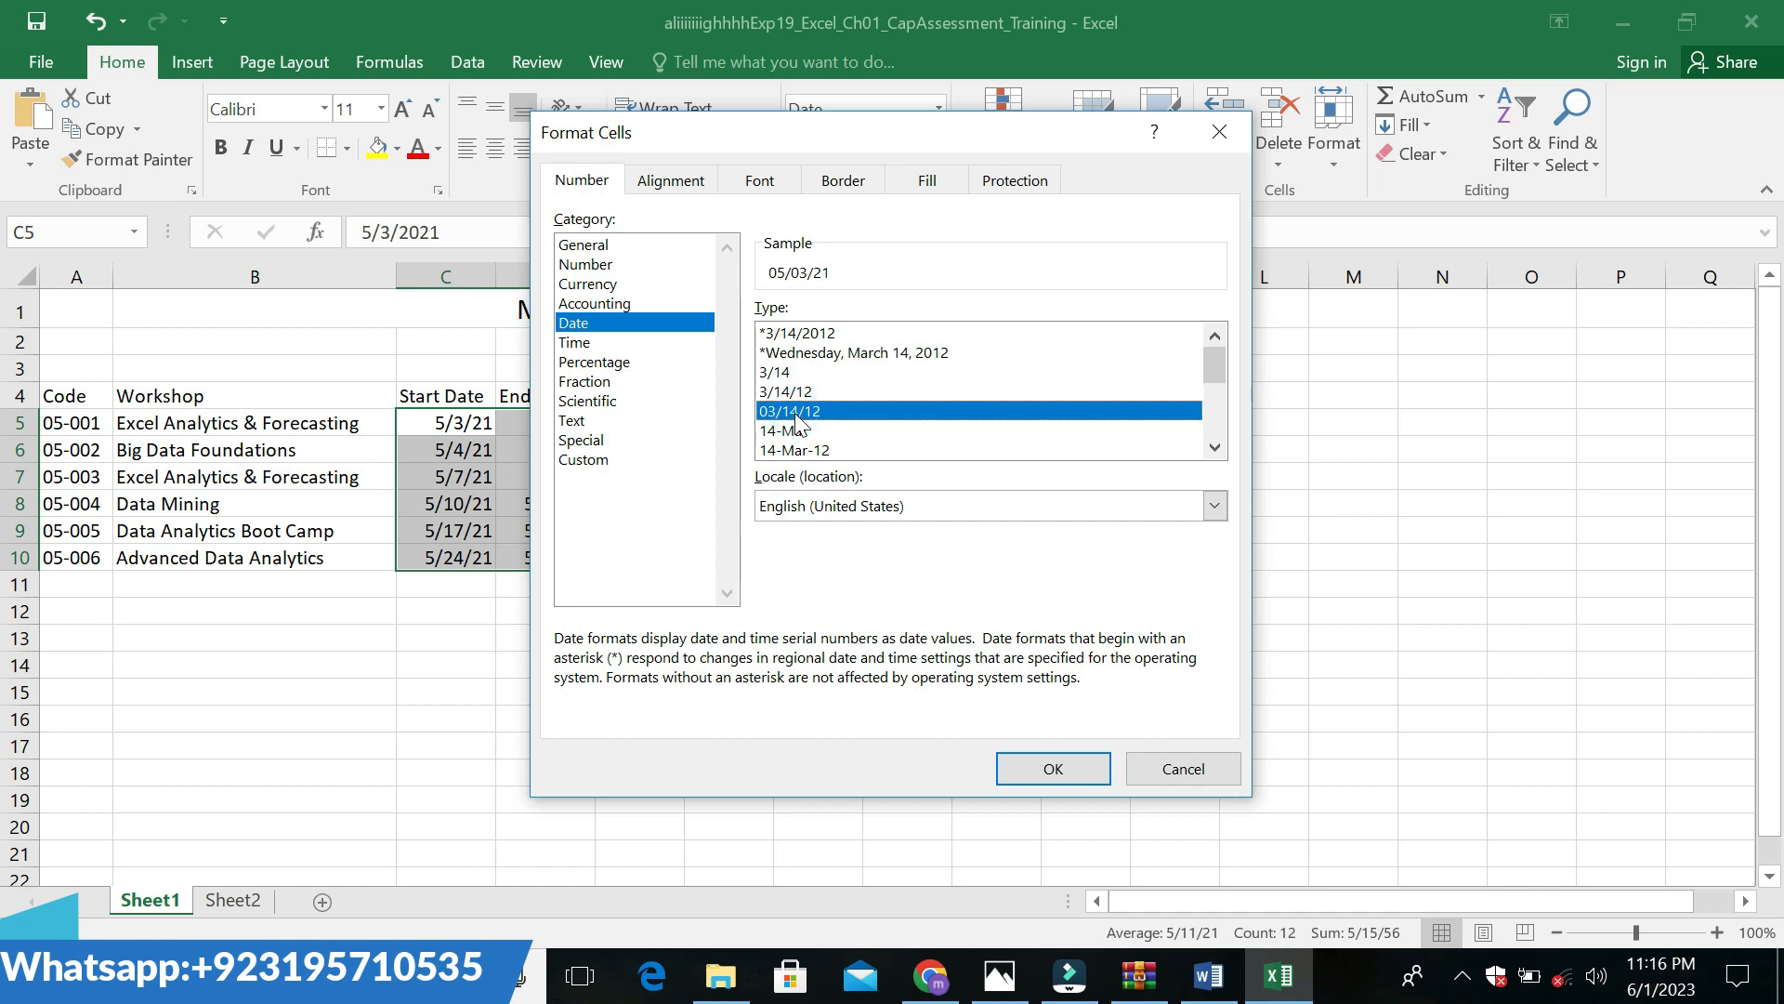
Reread step 7's format requirement in Word and look through the available date types in Format Cells
{"action": "left_click", "coordinate": [1208, 976]}
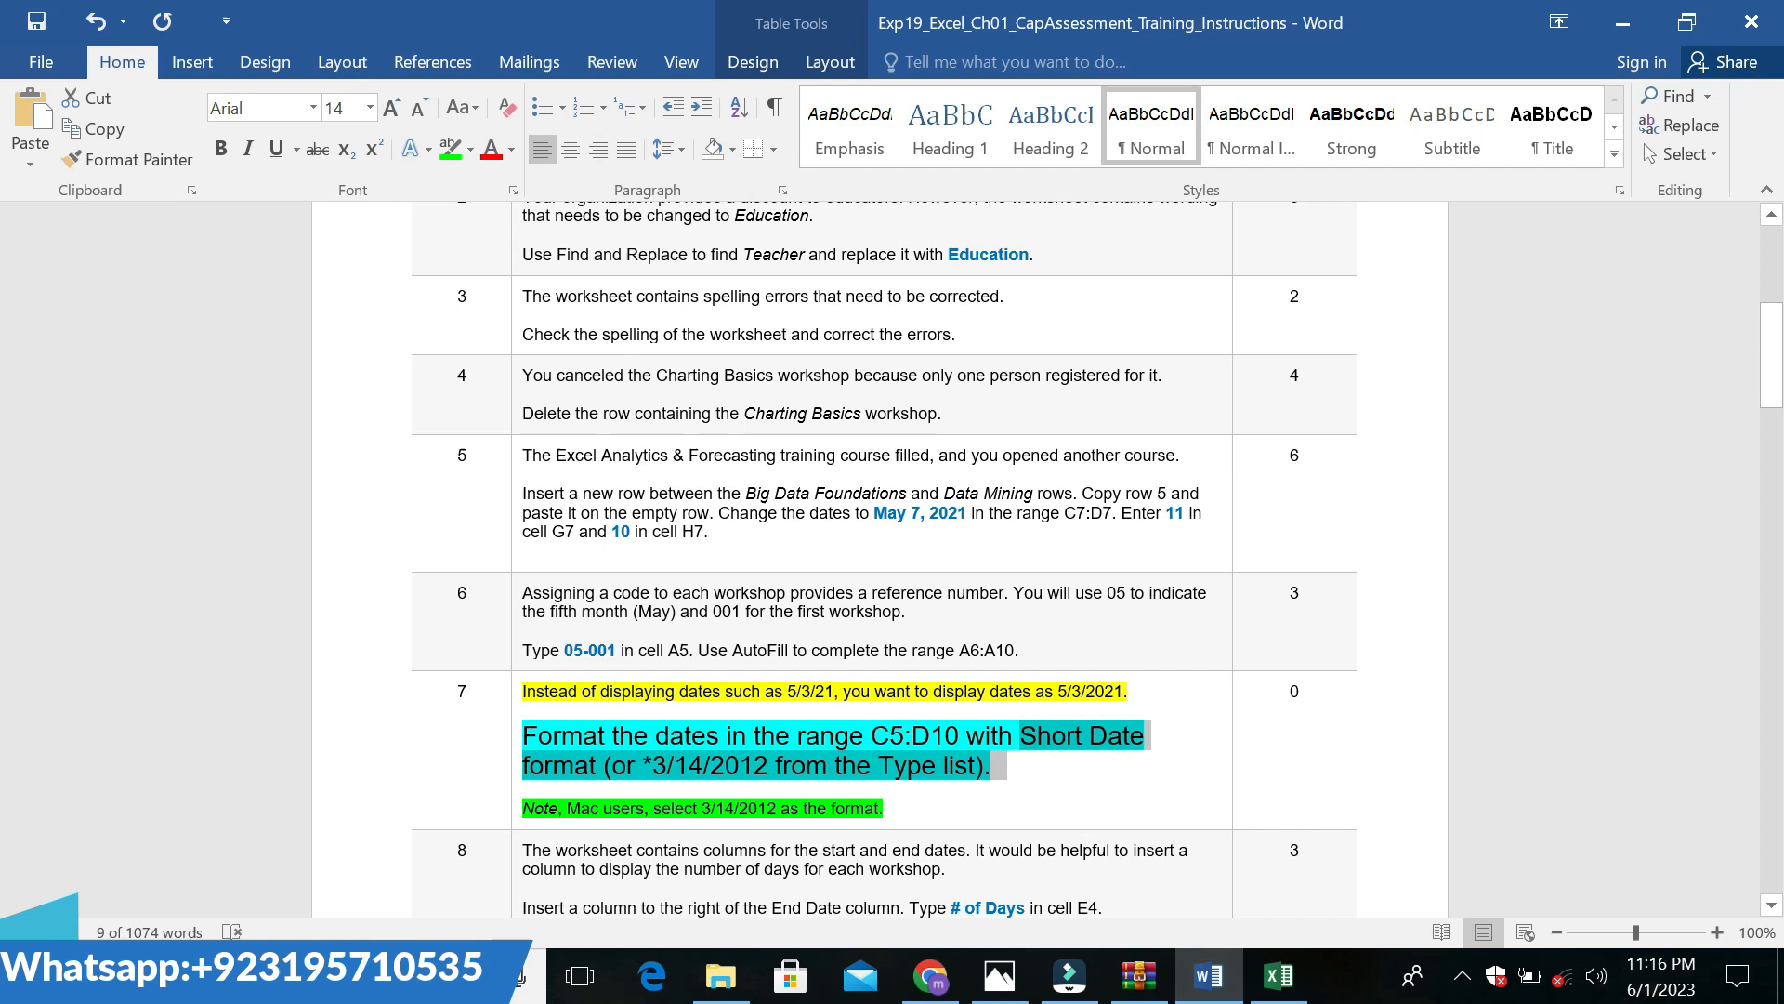
{"action": "left_click", "coordinate": [1279, 975]}
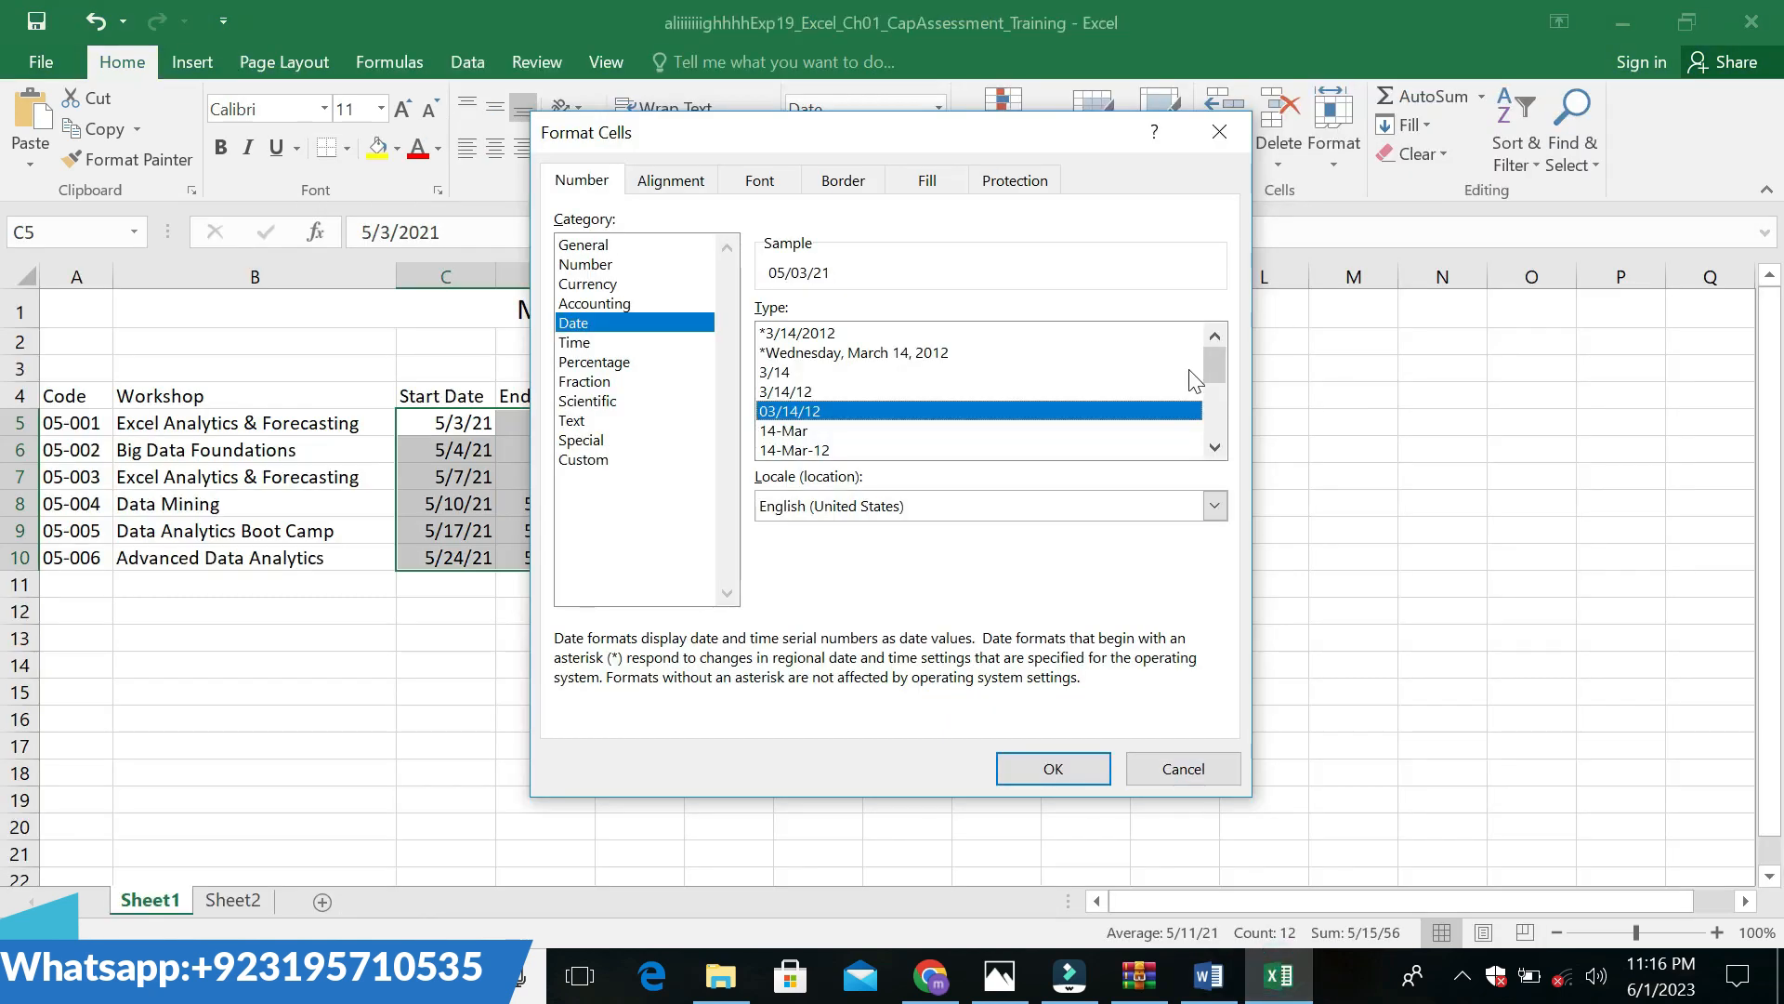
{"action": "left_click", "coordinate": [1216, 444]}
{"action": "left_click", "coordinate": [1217, 444]}
{"action": "left_click", "coordinate": [1216, 444]}
{"action": "left_click", "coordinate": [1217, 443]}
{"action": "left_click", "coordinate": [1216, 447]}
{"action": "left_click", "coordinate": [1216, 447]}
{"action": "left_click", "coordinate": [1216, 447]}
{"action": "left_click", "coordinate": [1216, 447]}
{"action": "left_click", "coordinate": [1216, 447]}
{"action": "left_click", "coordinate": [1216, 447]}
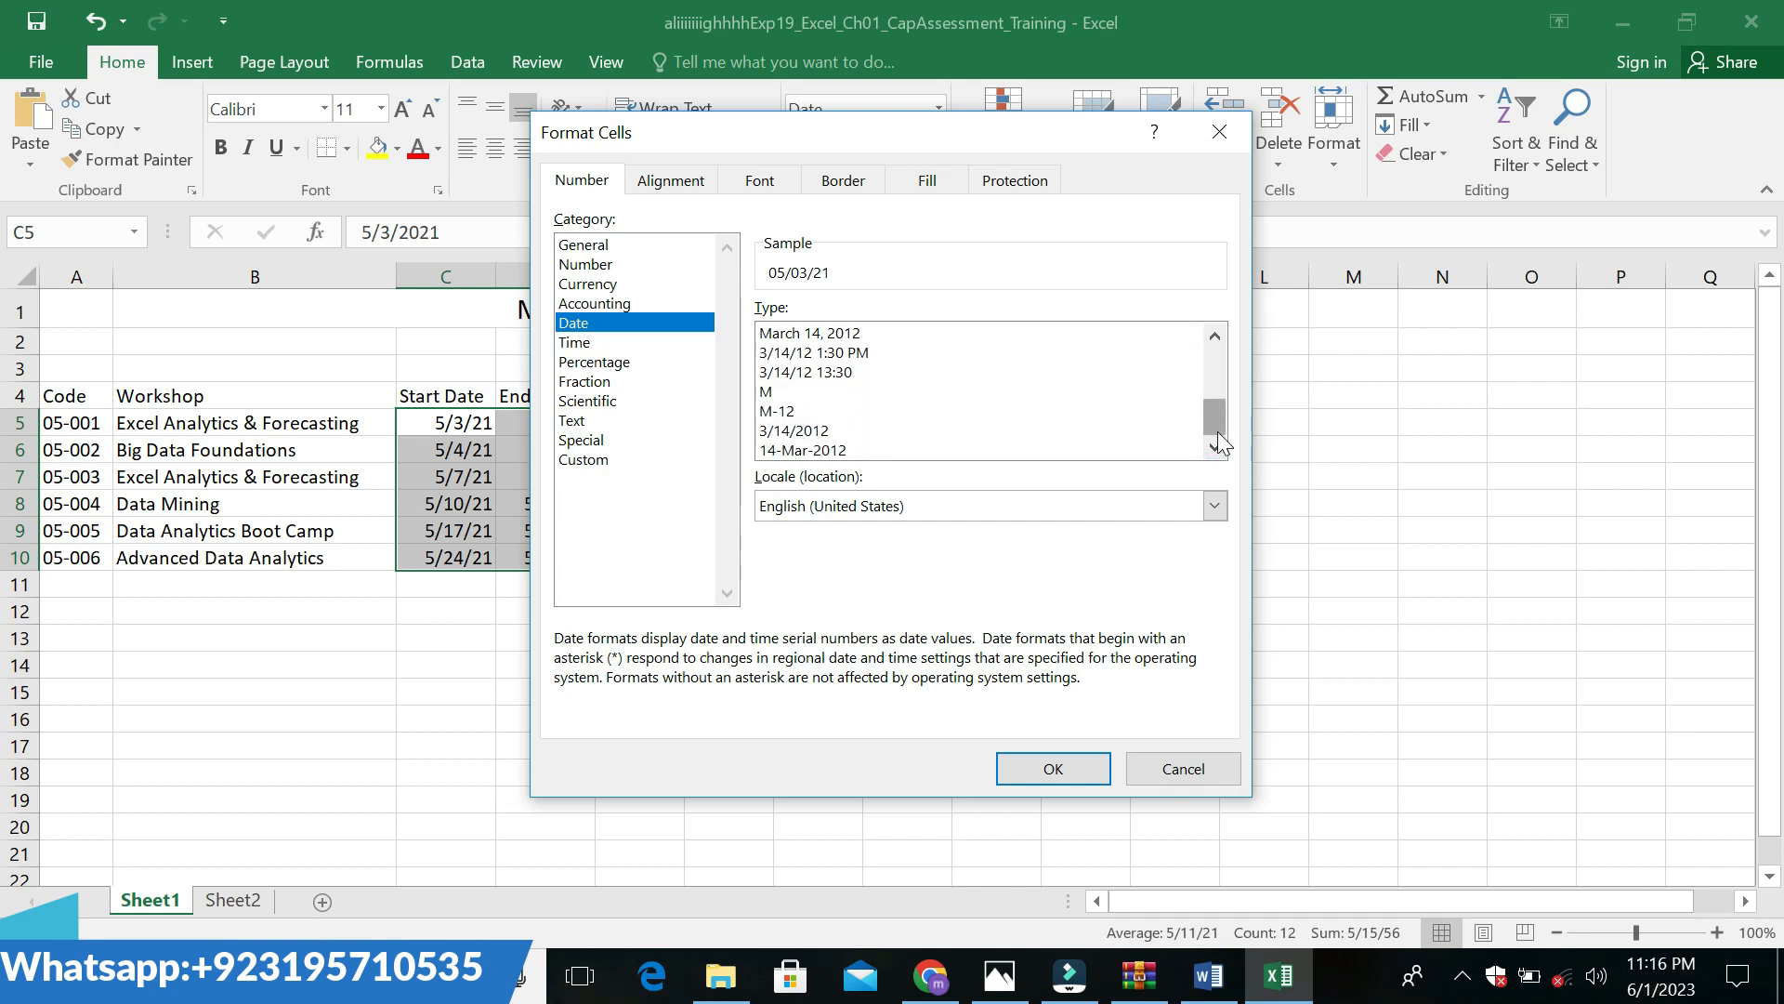
{"action": "left_click", "coordinate": [1212, 331]}
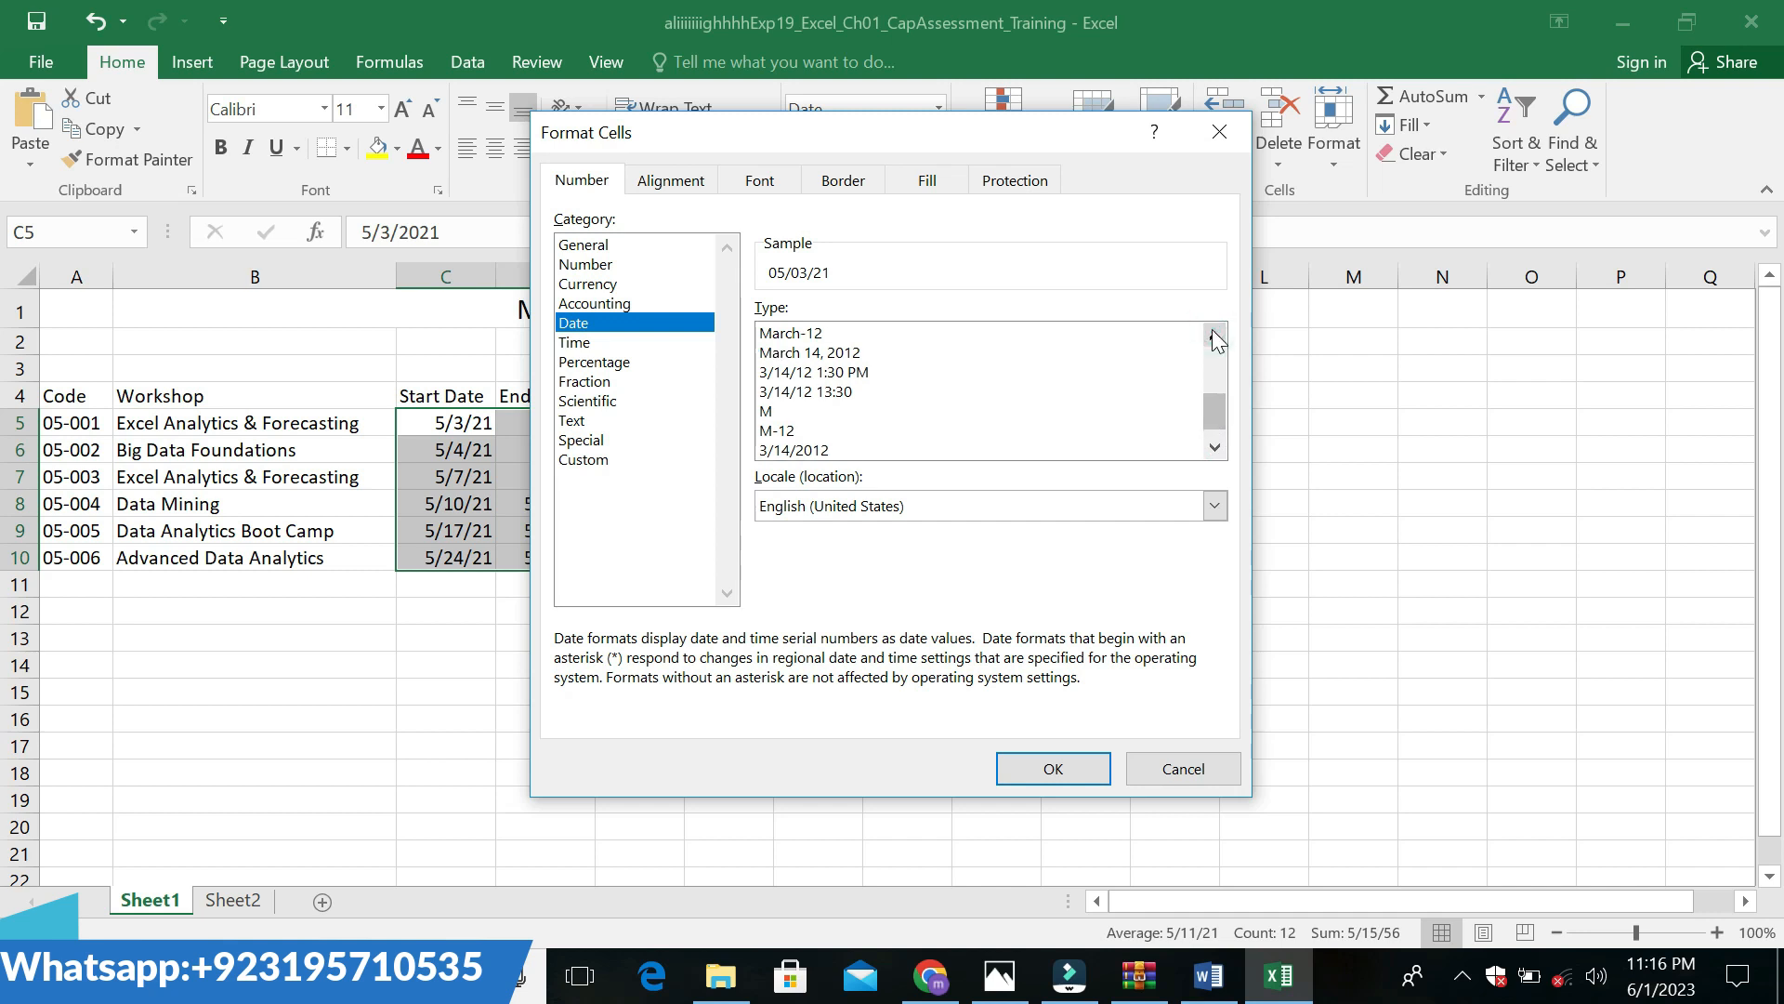
{"action": "left_click", "coordinate": [1213, 332]}
{"action": "left_click", "coordinate": [1213, 333]}
{"action": "left_click", "coordinate": [1213, 333]}
{"action": "left_click", "coordinate": [1213, 333]}
{"action": "left_click", "coordinate": [1212, 332]}
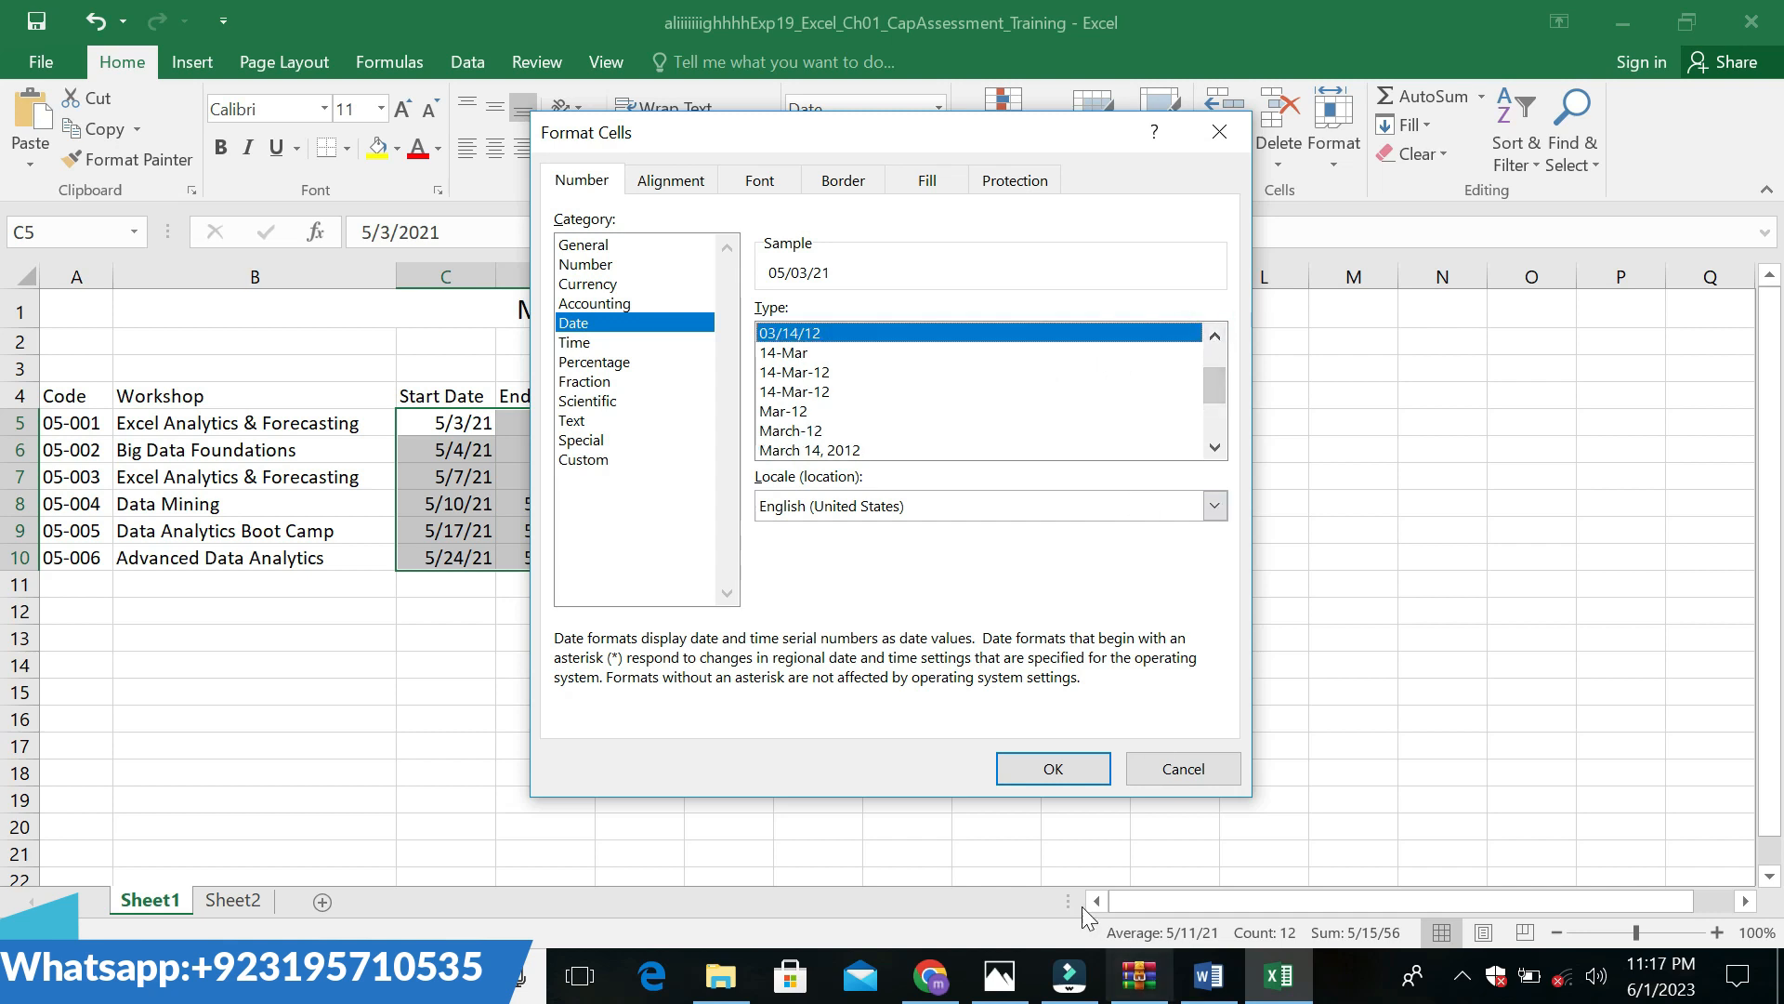
Apply the chosen date format to C5:D10, compare it with step 7, deselect the range and return to the Word instructions
{"action": "left_click", "coordinate": [1057, 771]}
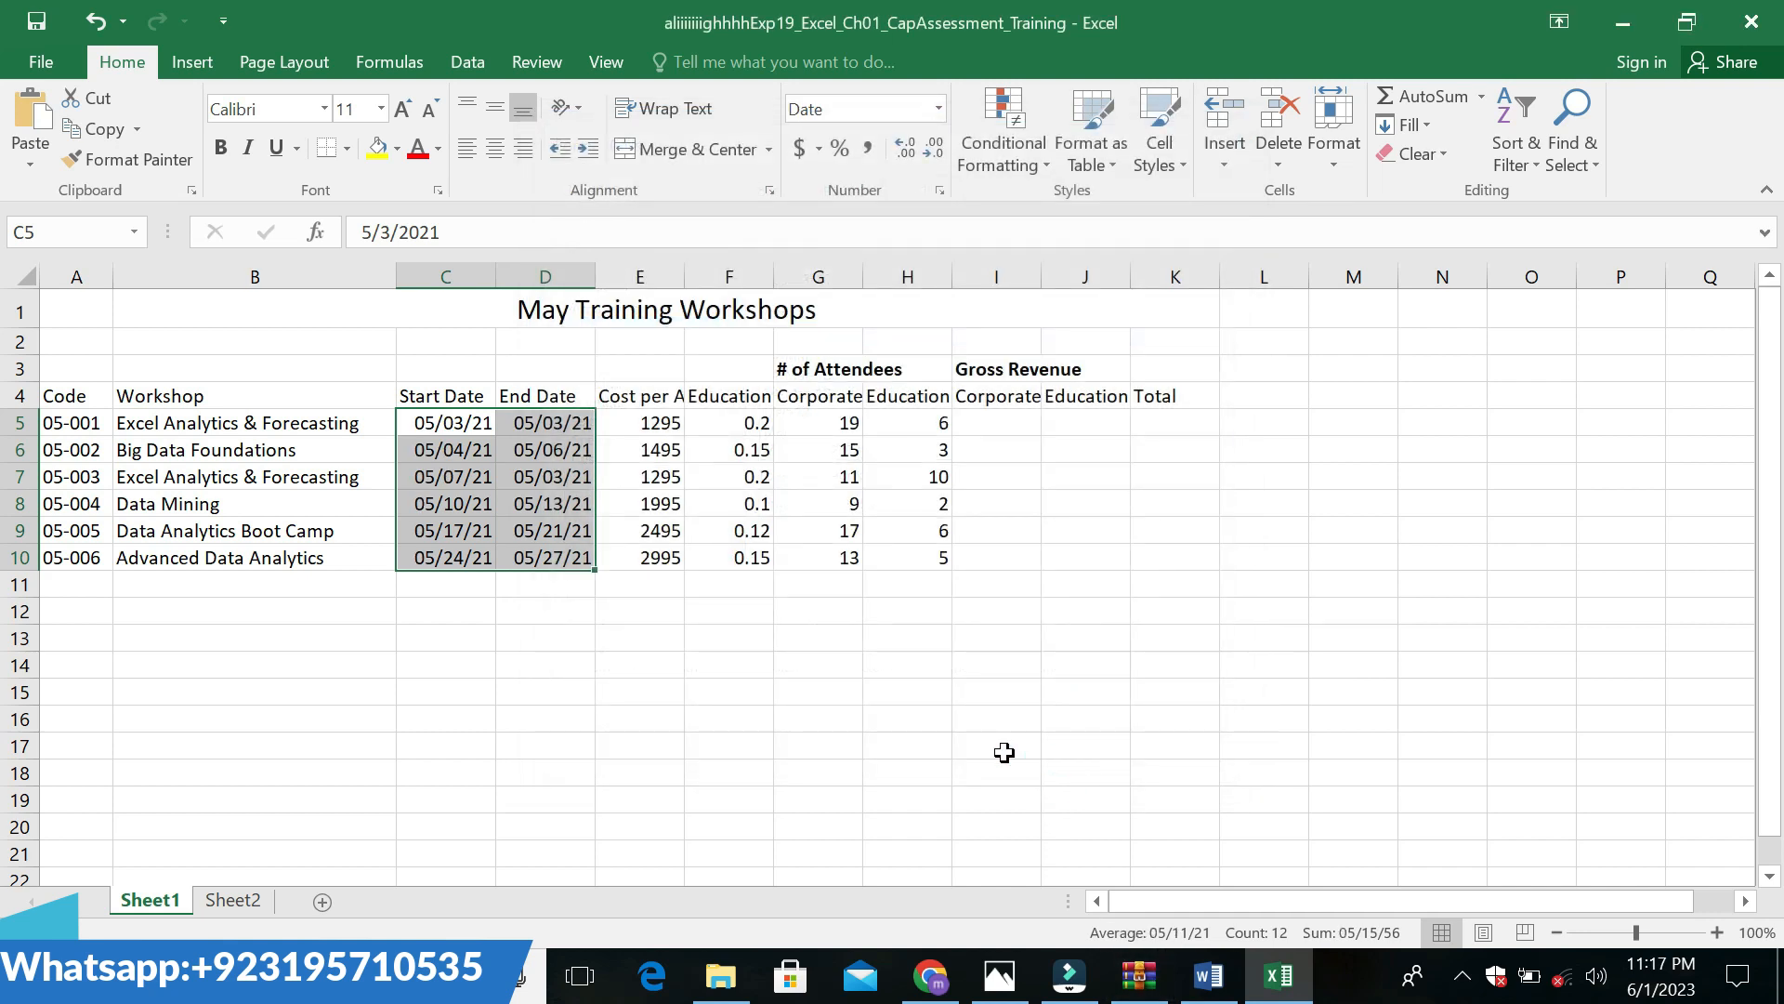
{"action": "left_click", "coordinate": [1211, 973]}
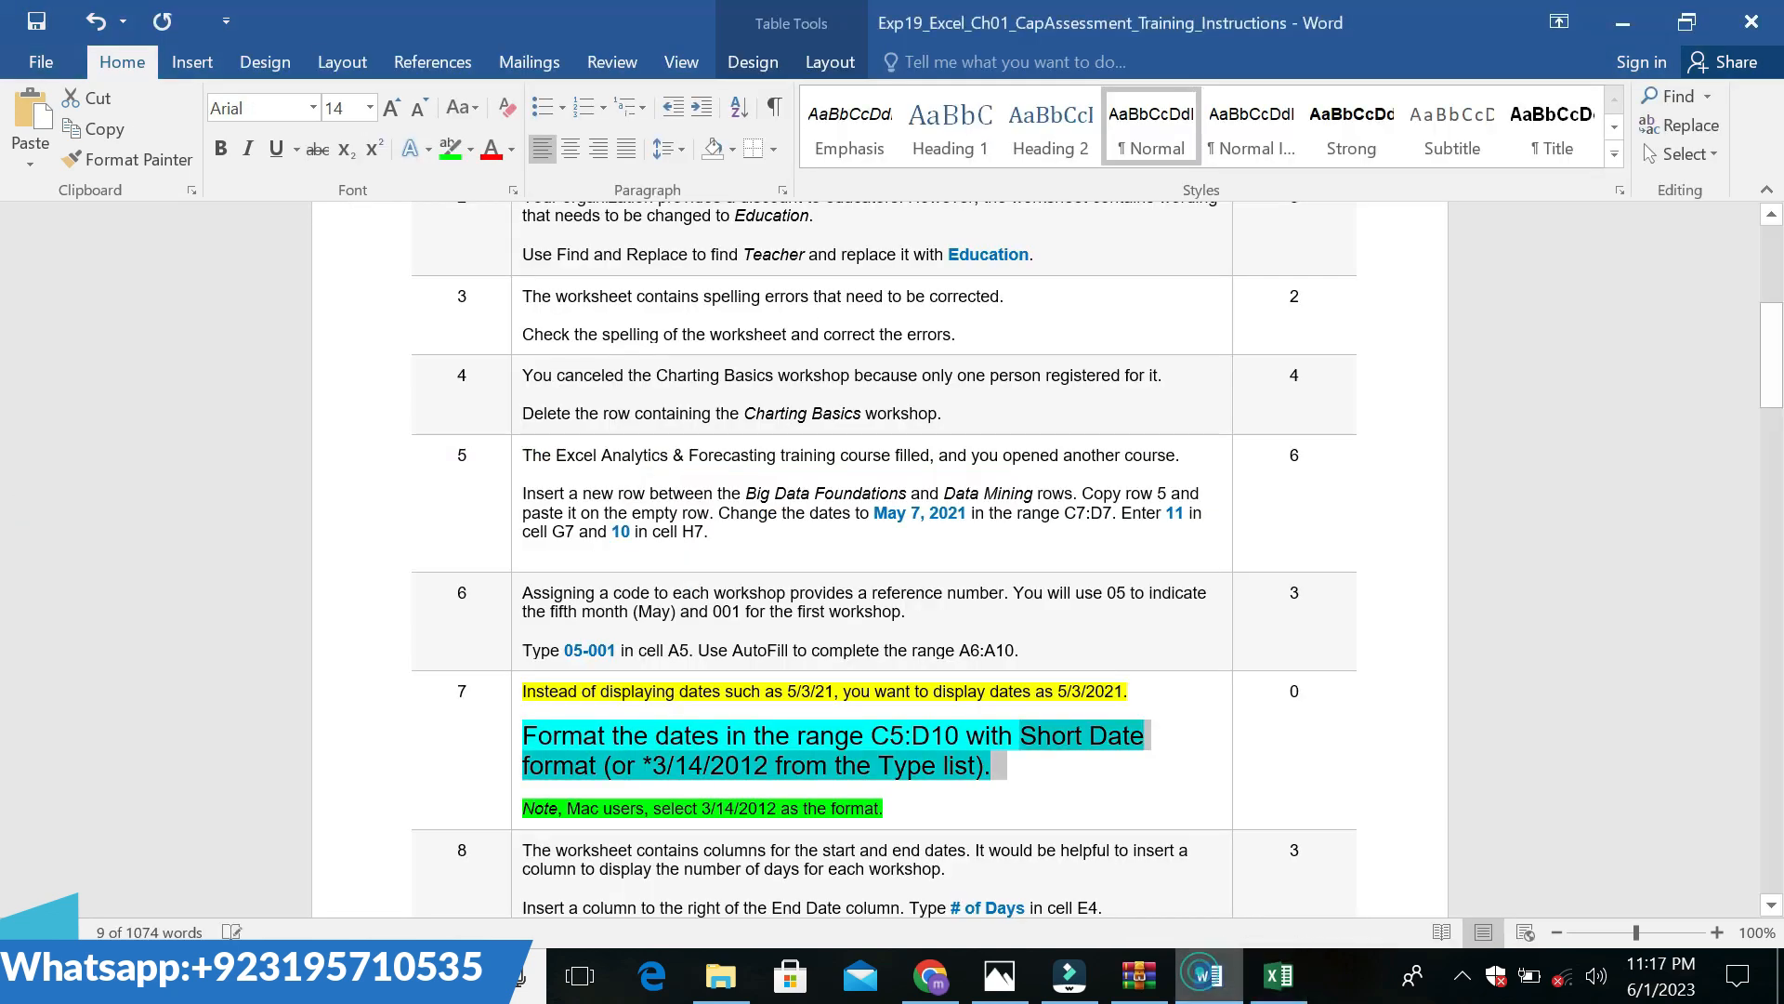
{"action": "left_click", "coordinate": [1276, 982]}
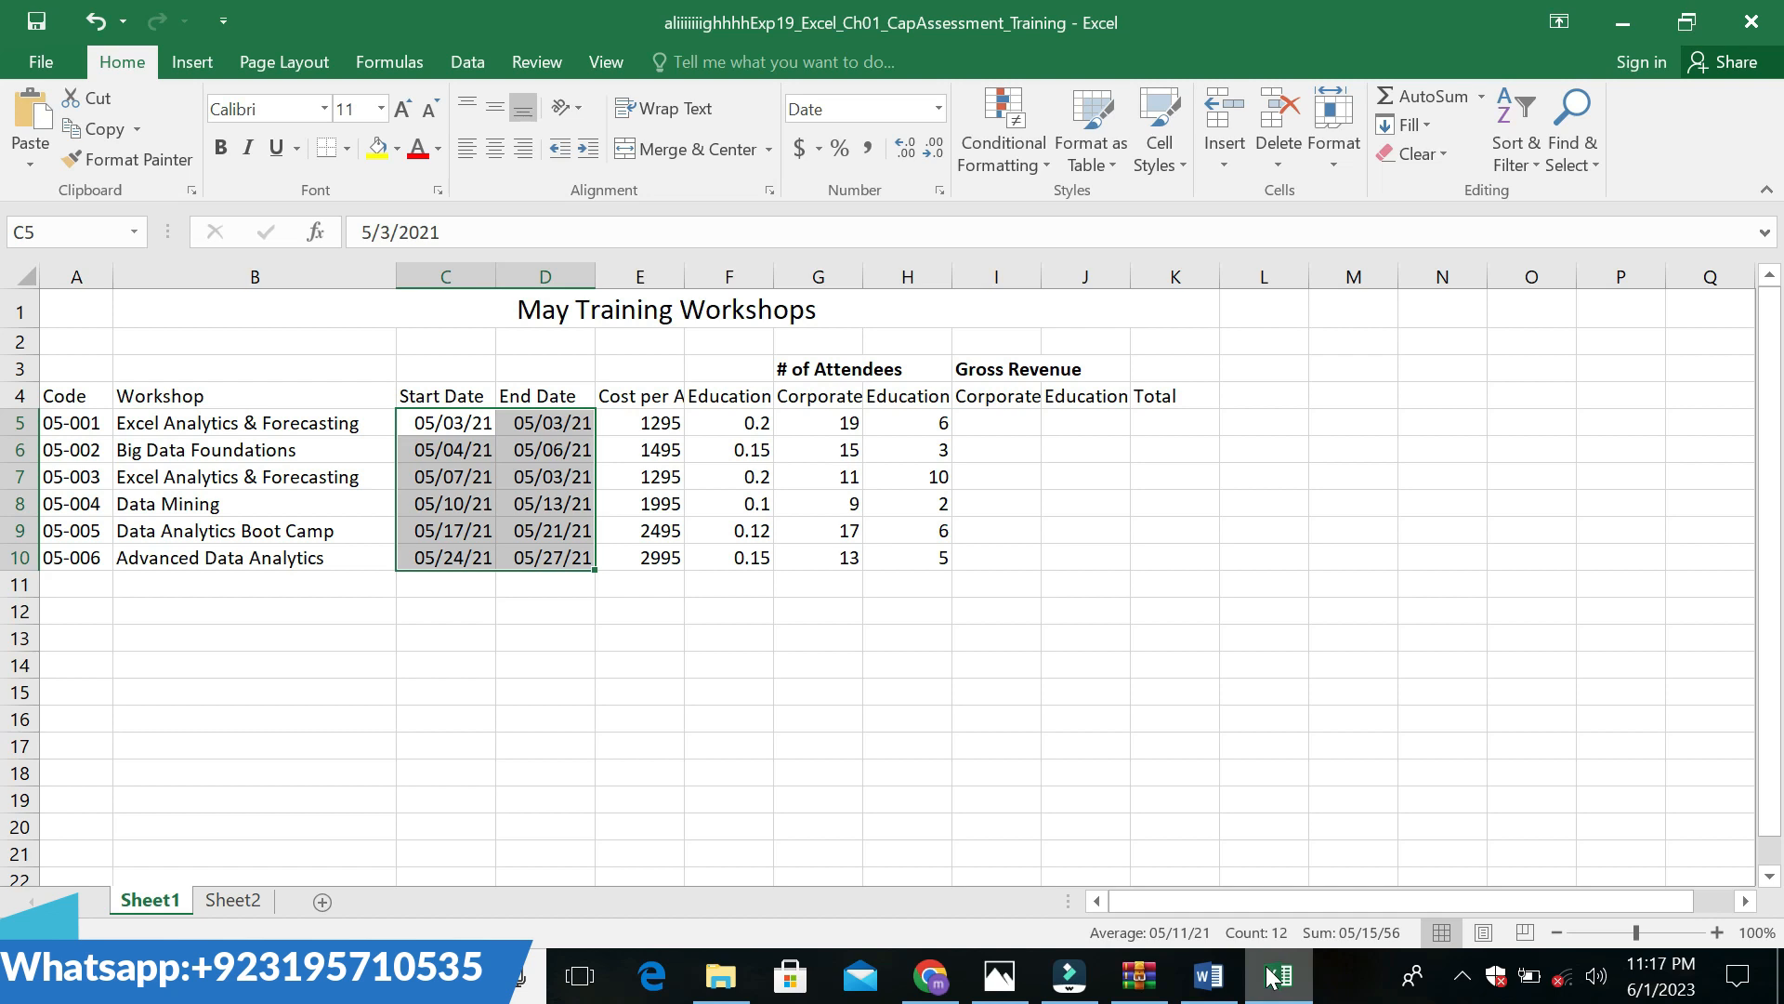
{"action": "left_click", "coordinate": [1129, 756]}
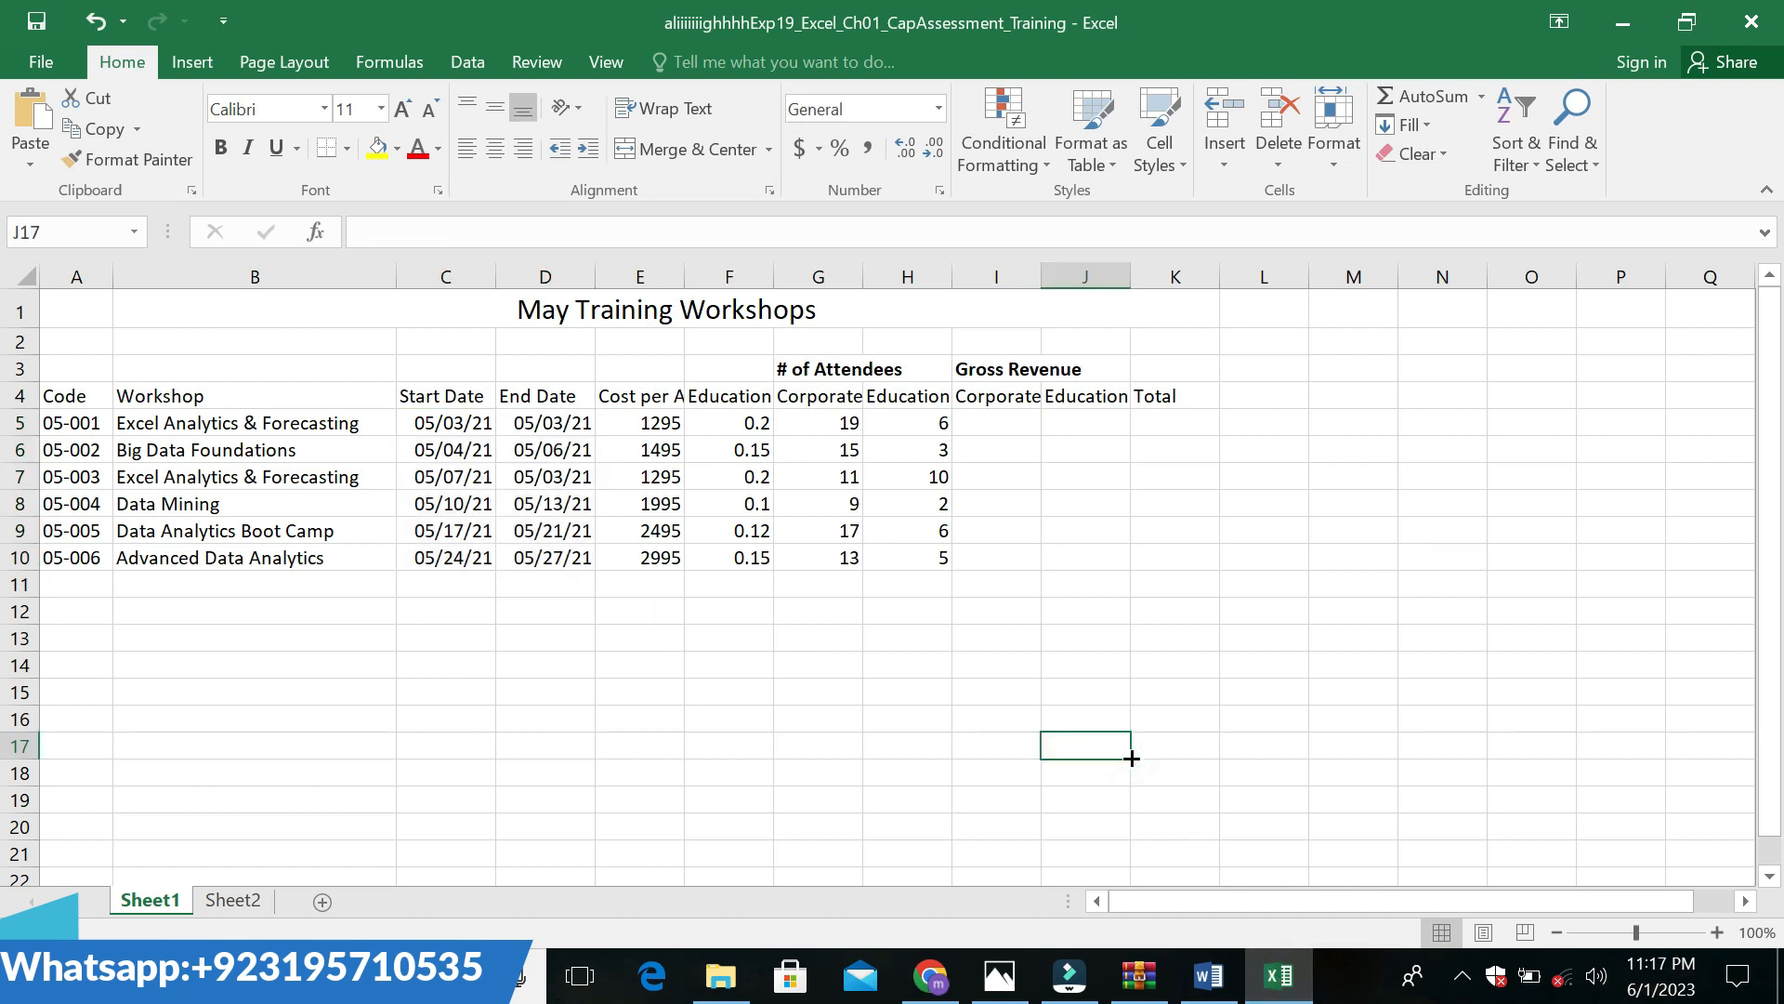
{"action": "left_click", "coordinate": [1092, 786]}
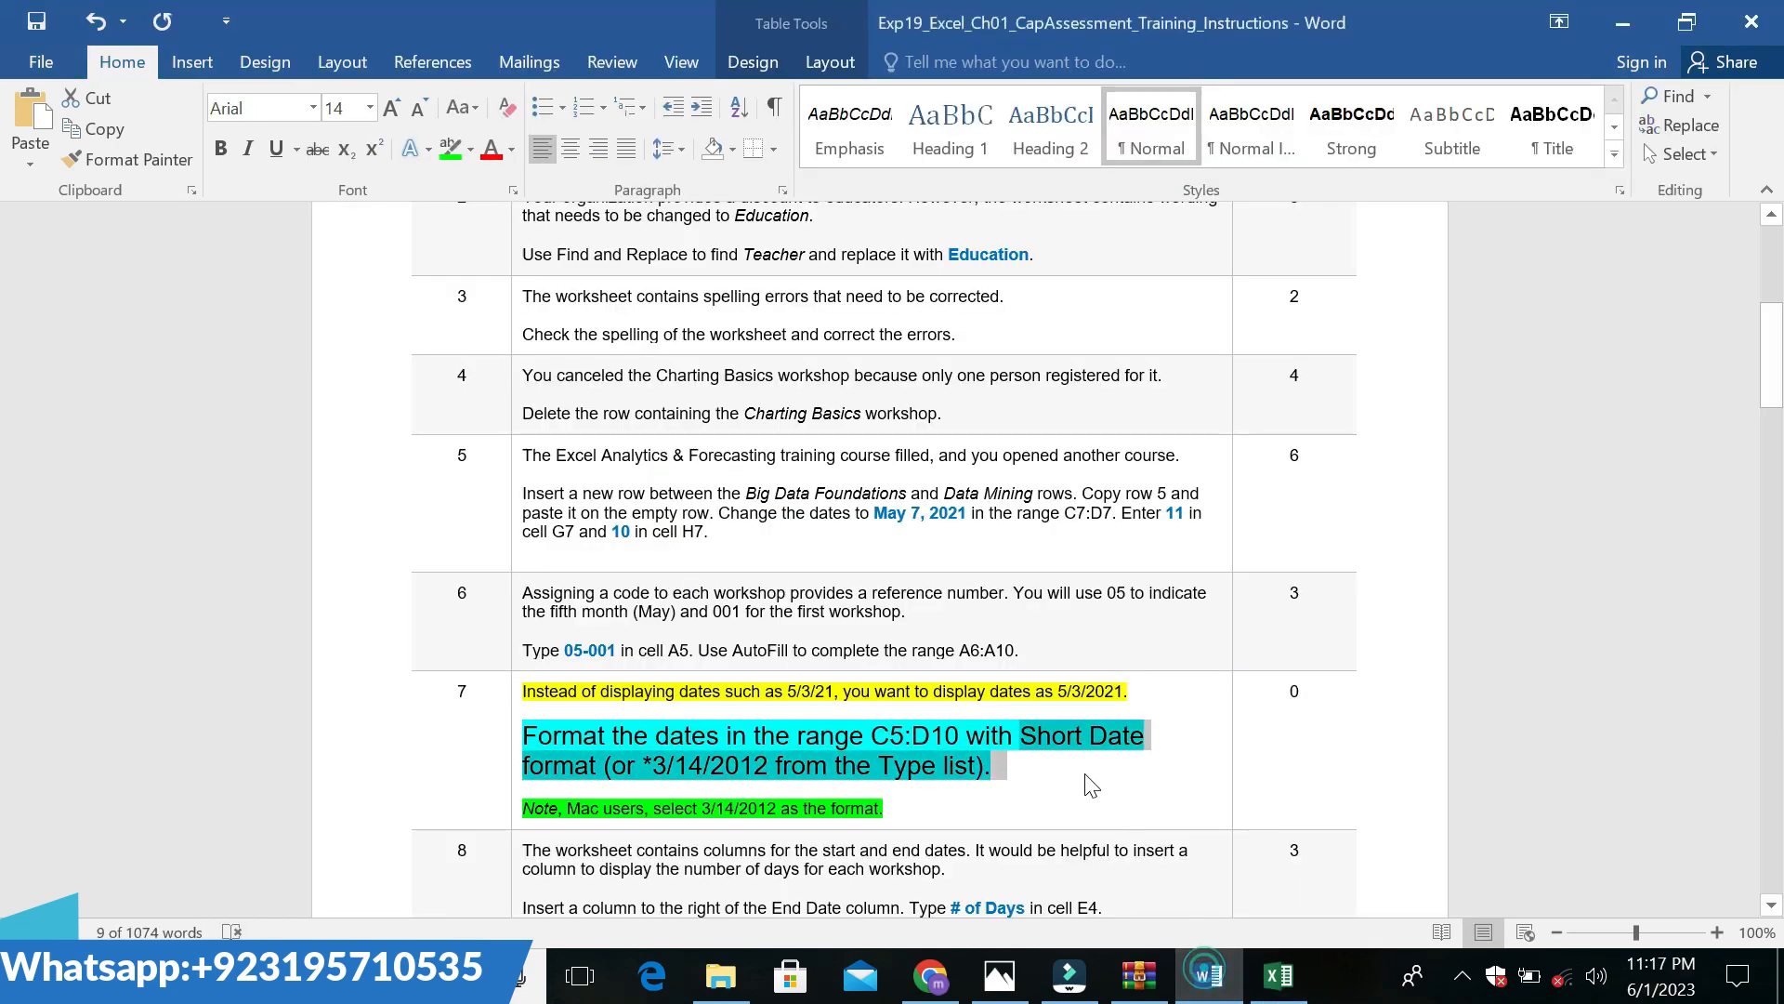
Undo the highlighting and enlarged text of step 7 in the Word instructions and deselect the text
{"action": "key", "text": "ctrl+z"}
{"action": "key", "text": "ctrl+z"}
{"action": "key", "text": "ctrl+z"}
{"action": "key", "text": "ctrl+z"}
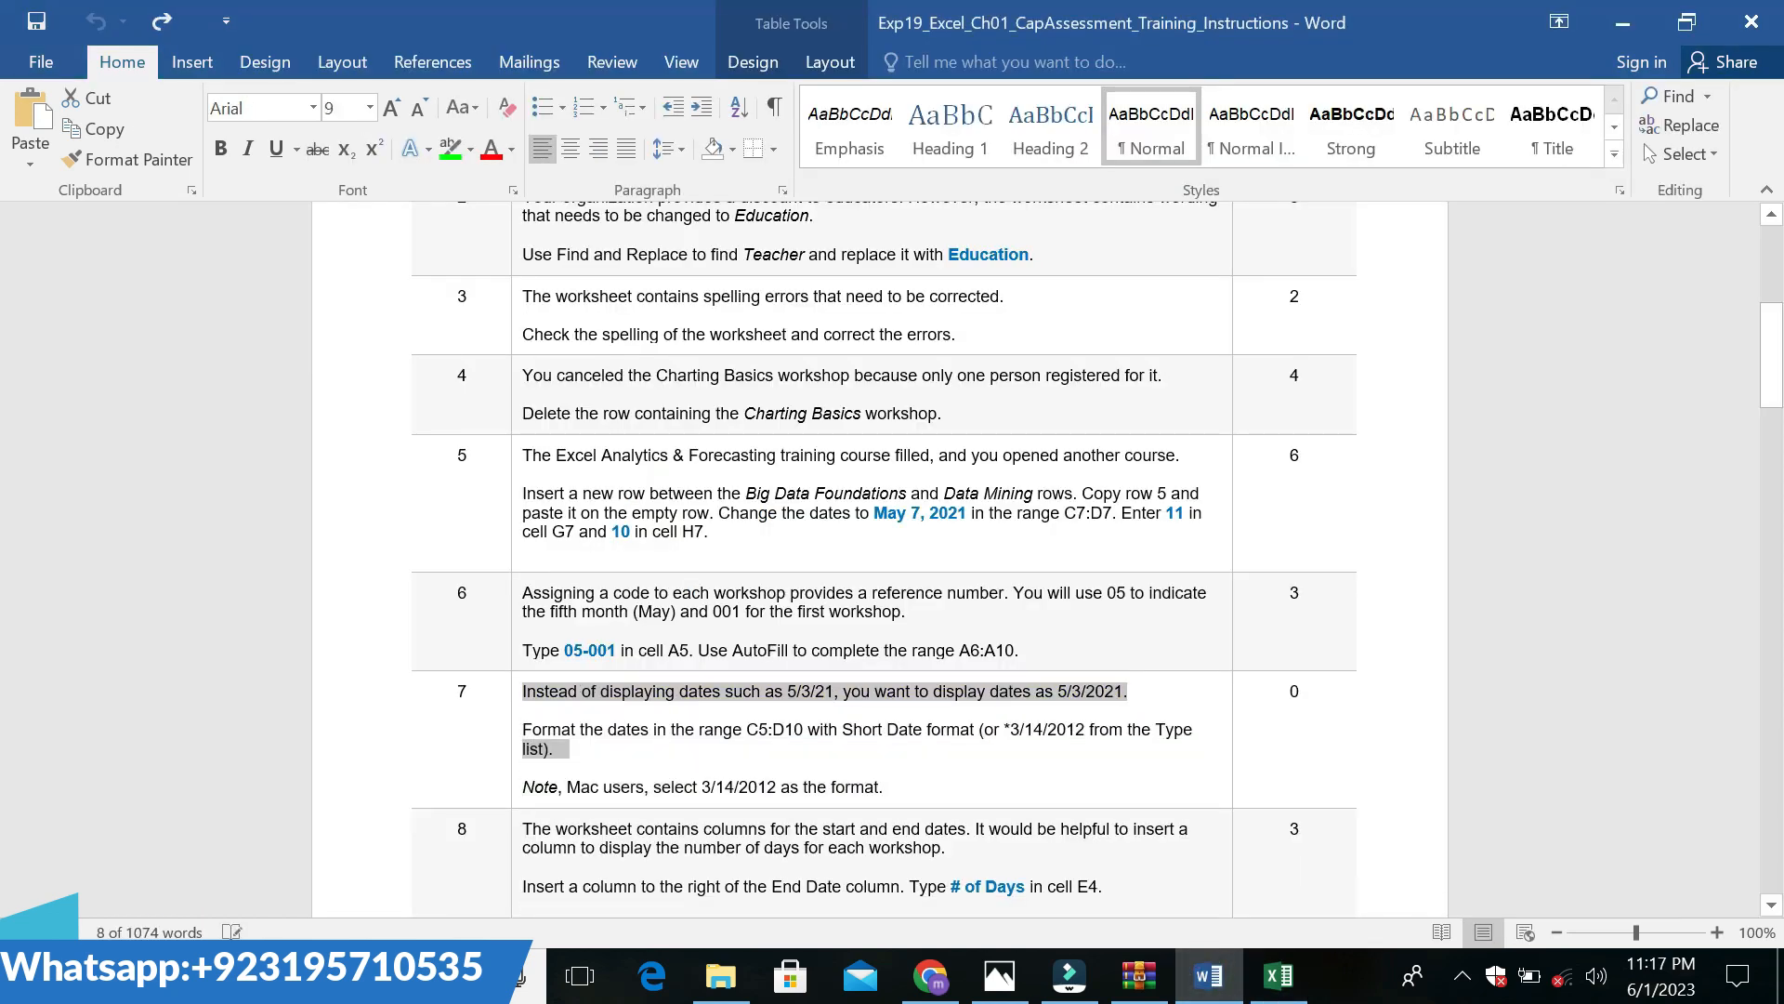
{"action": "left_click", "coordinate": [1083, 771]}
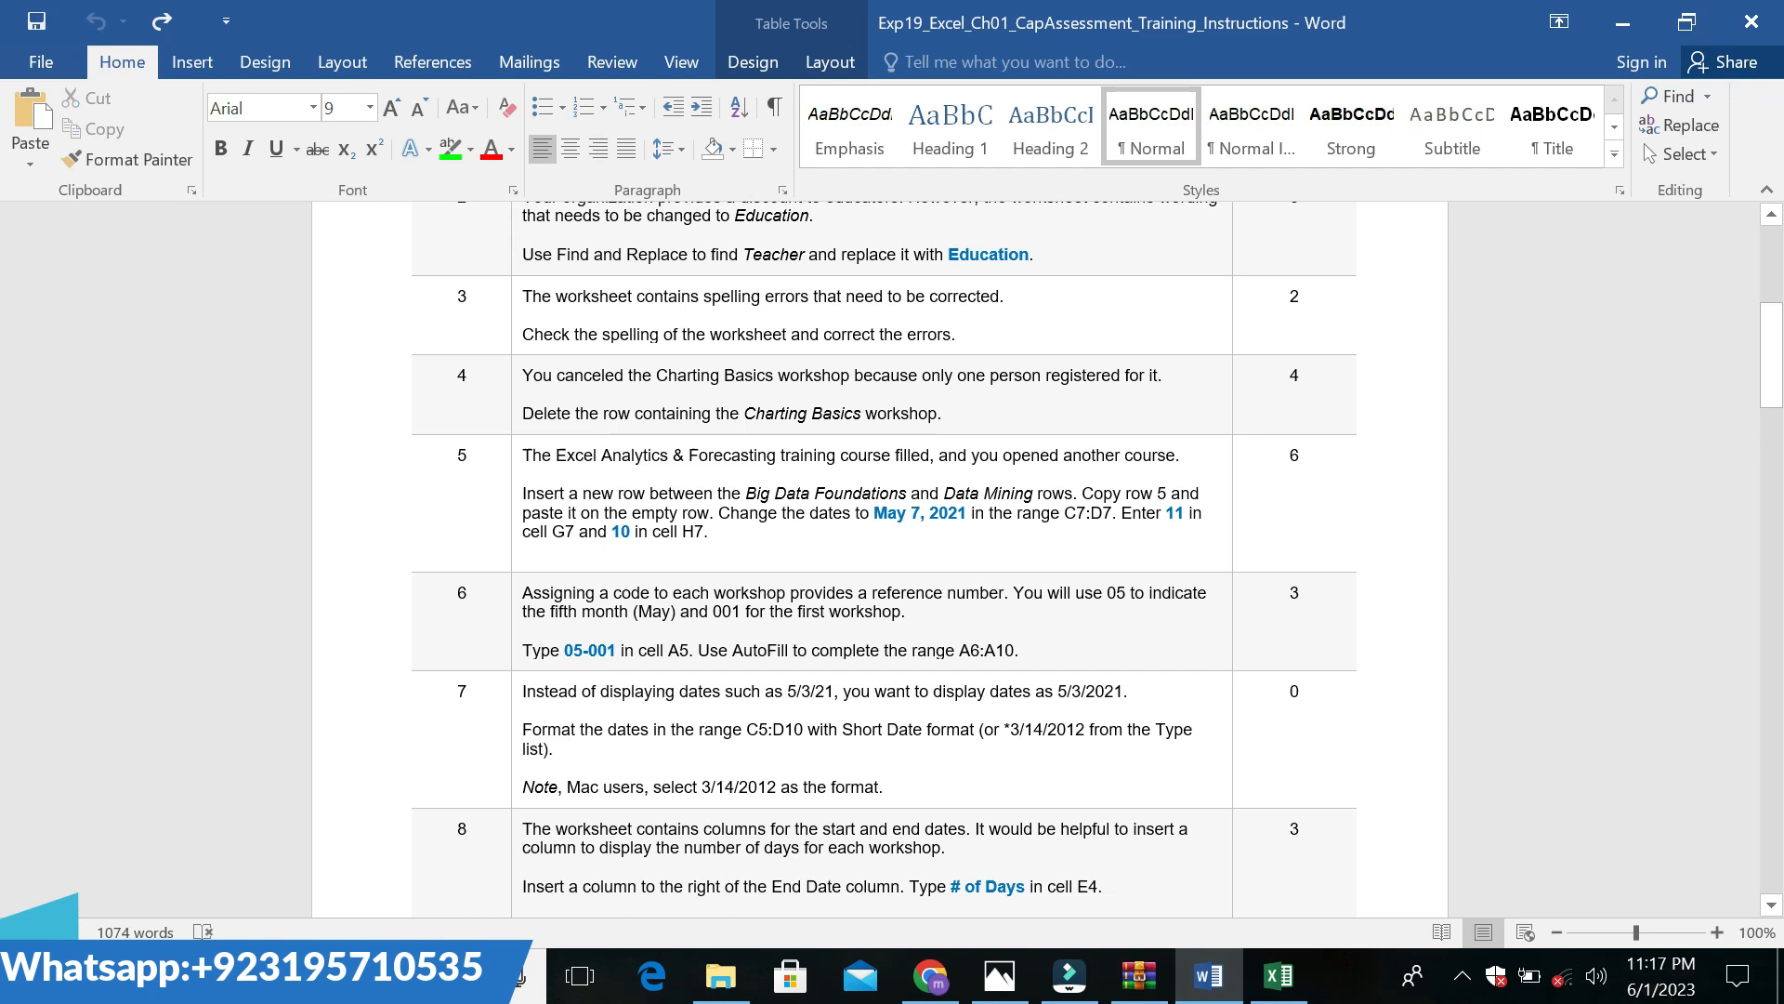
Highlight step 8's introductory paragraph about the start and end date columns in yellow
{"action": "left_click_drag", "start_coordinate": [523, 828], "coordinate": [962, 848]}
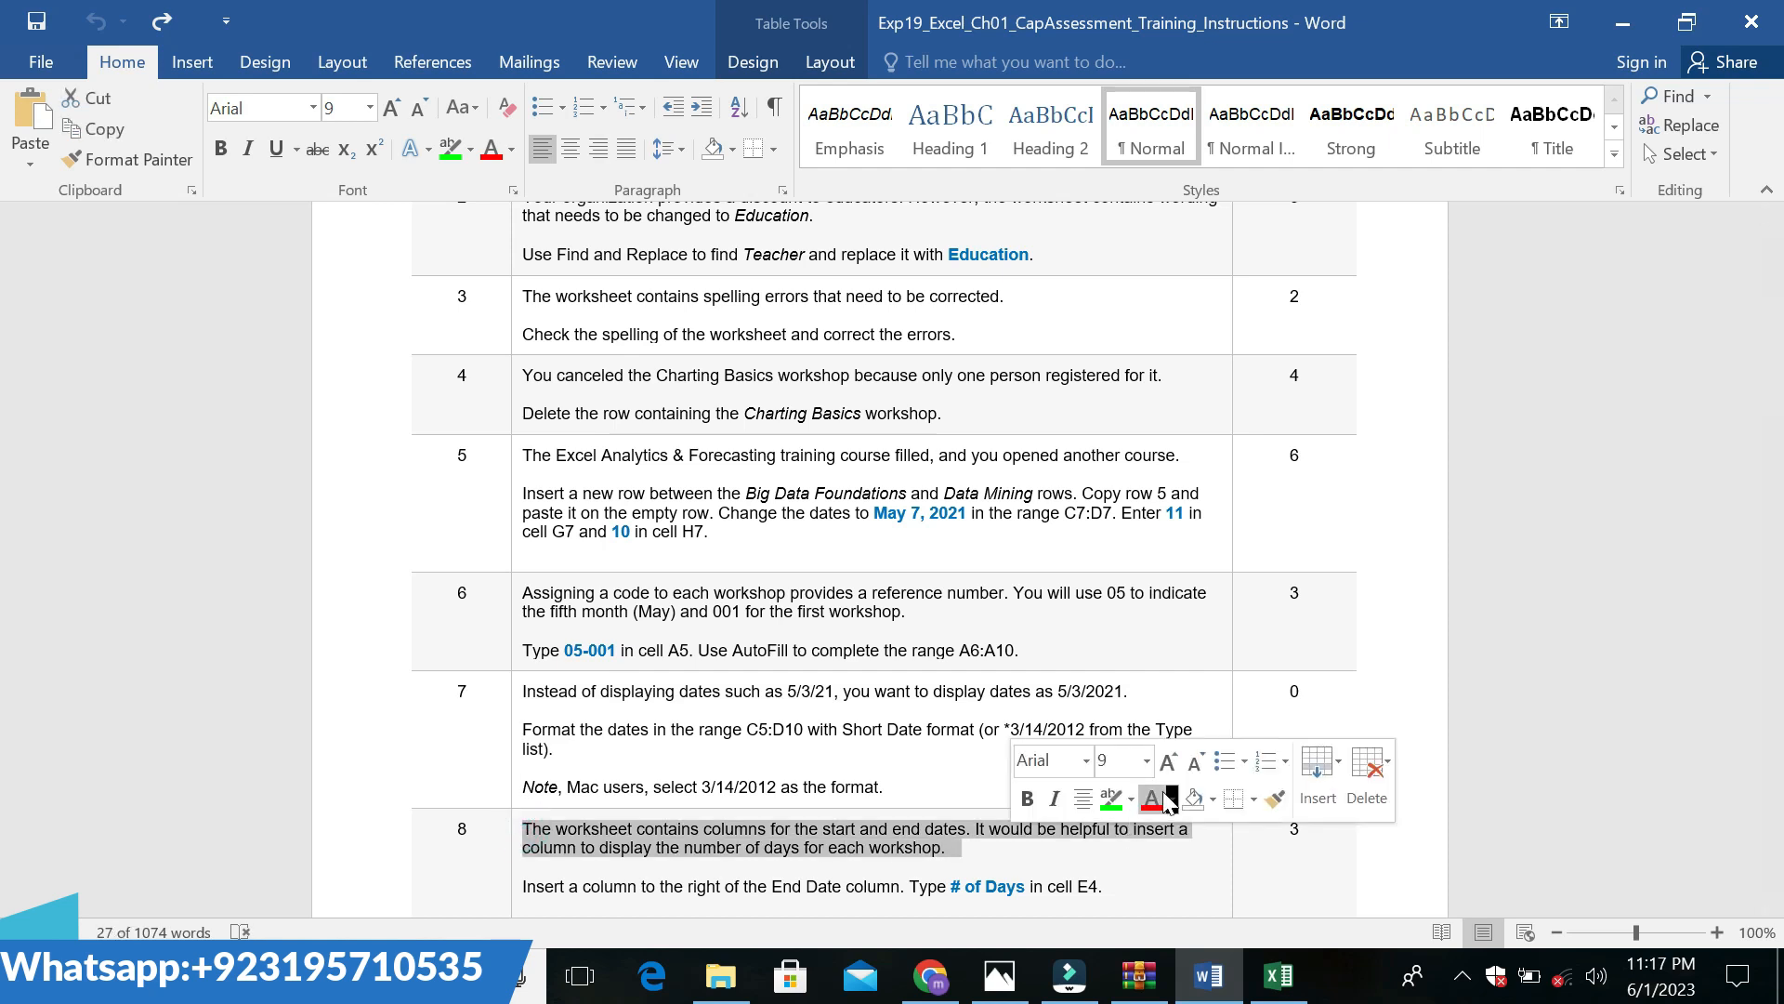
{"action": "left_click", "coordinate": [1131, 799]}
{"action": "left_click", "coordinate": [1121, 618]}
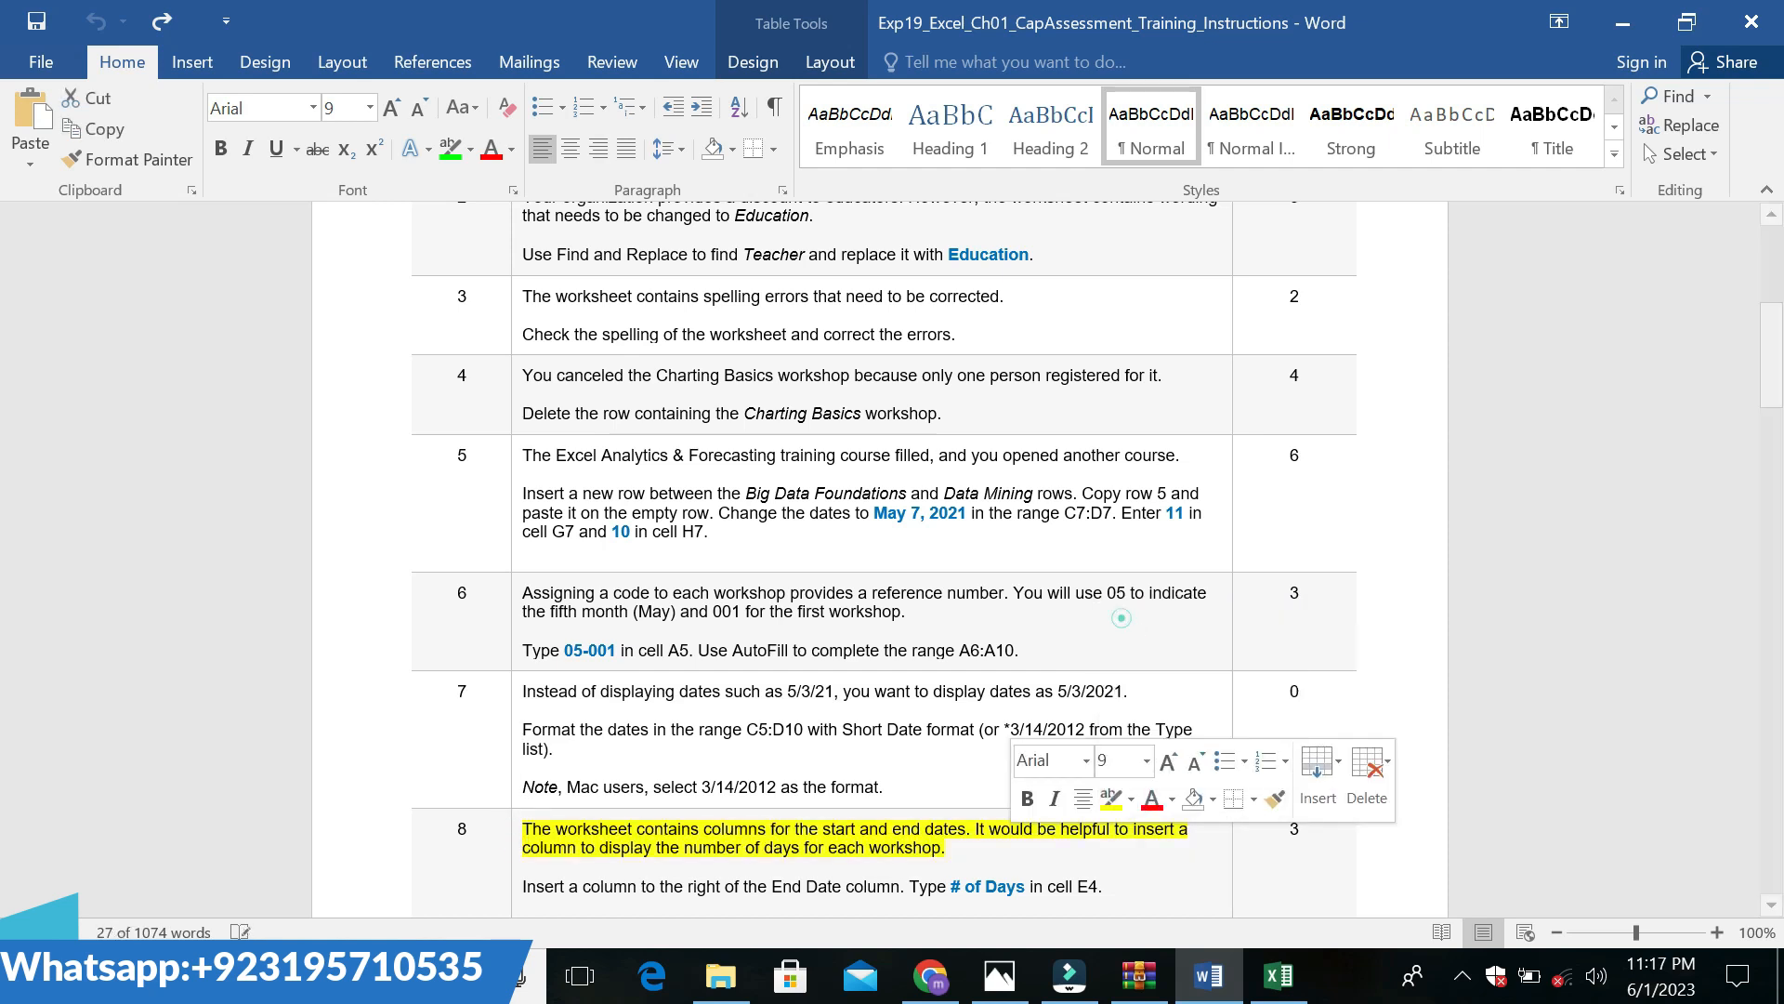
Set step 8's instruction to insert a column to 14 pt and highlight it in turquoise
{"action": "left_click_drag", "start_coordinate": [523, 886], "coordinate": [1099, 886]}
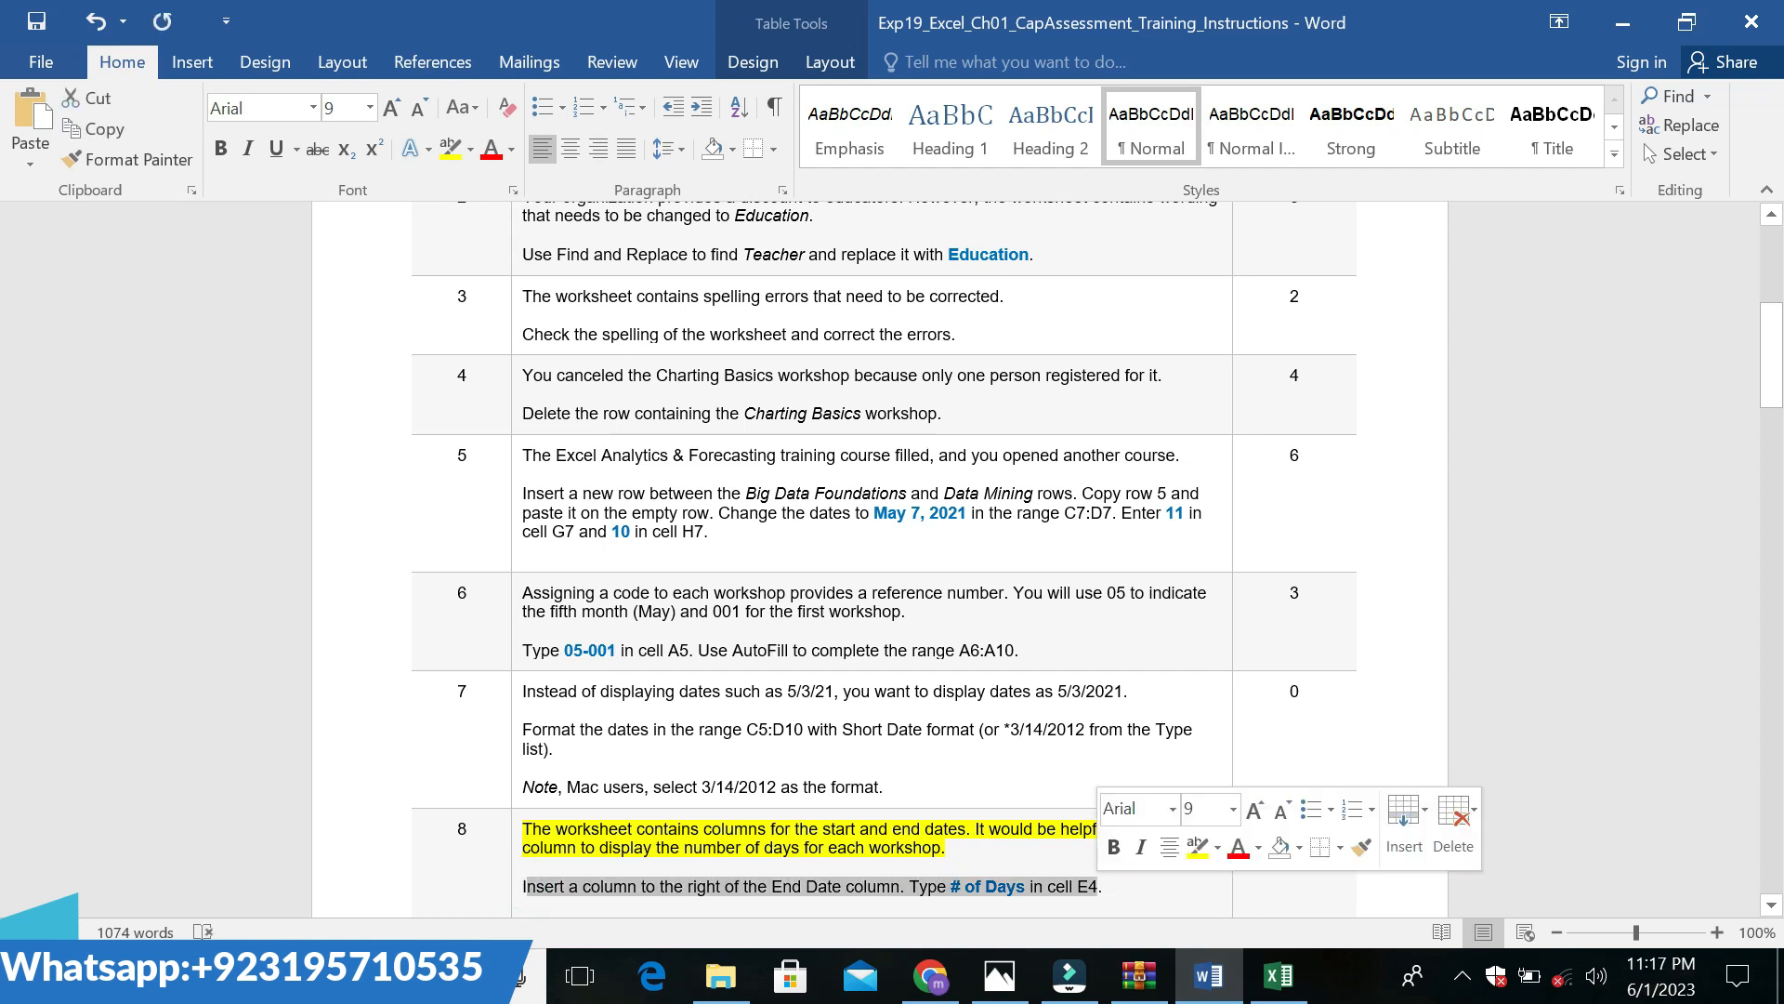
{"action": "left_click", "coordinate": [1233, 808]}
{"action": "left_click", "coordinate": [1206, 505]}
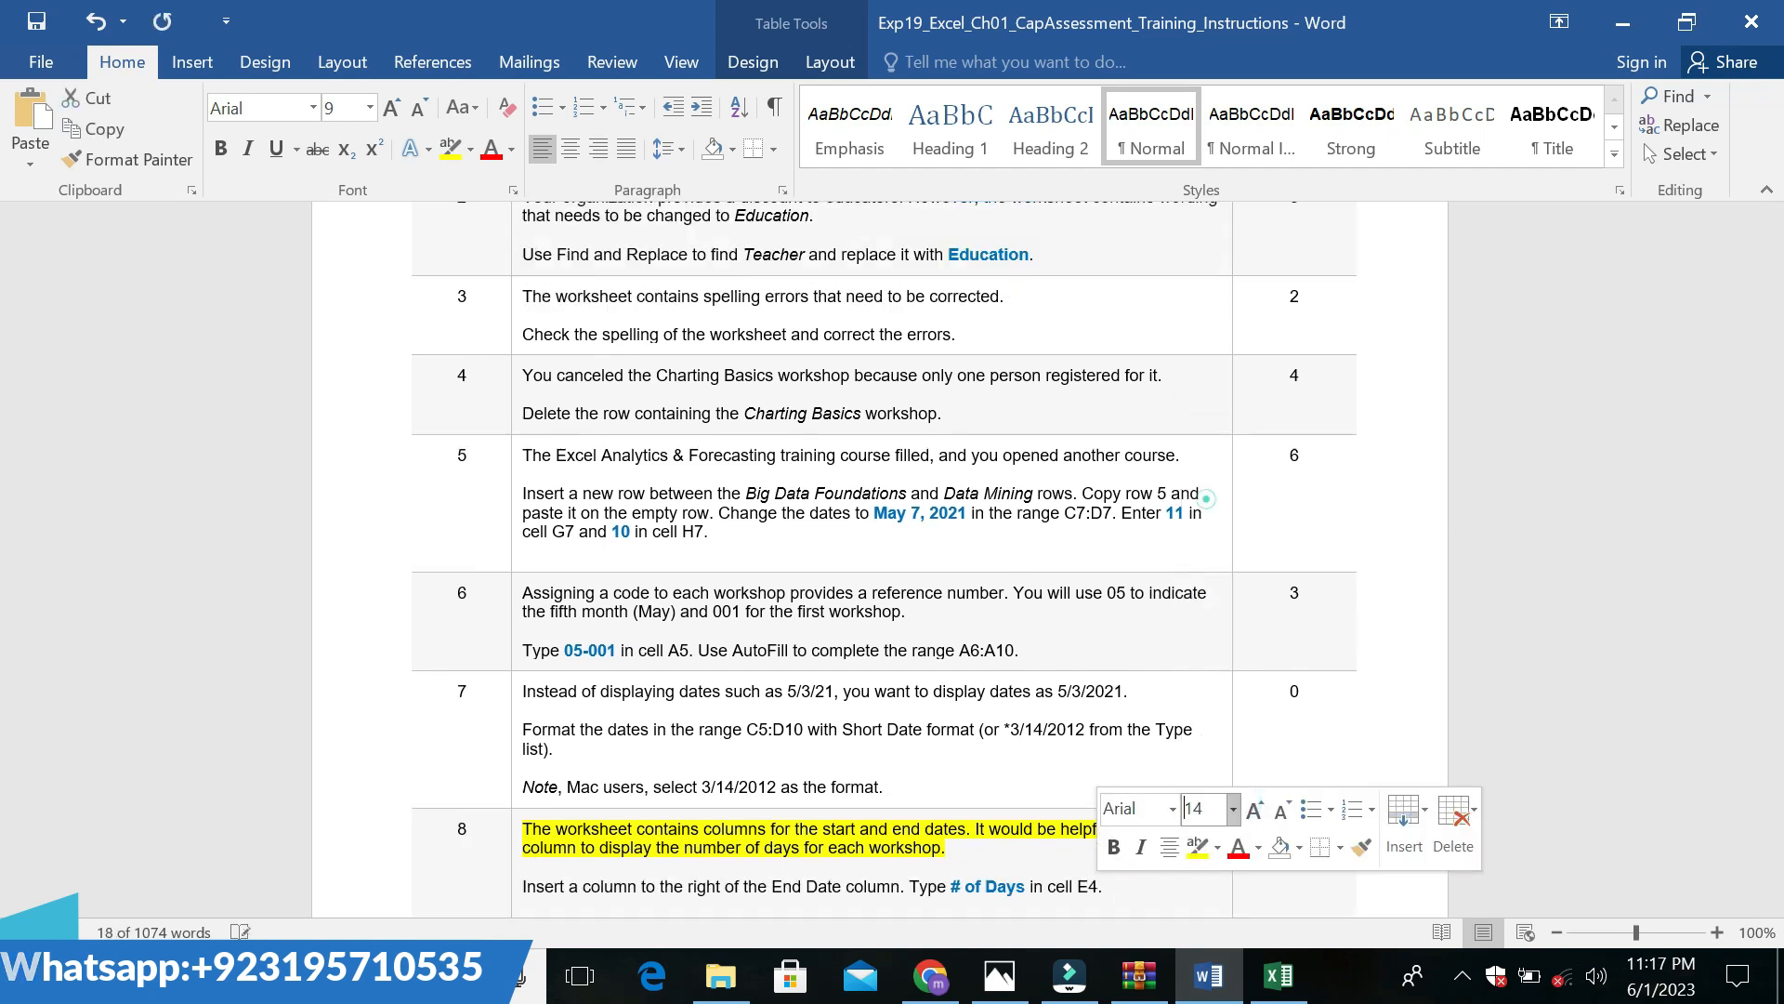
{"action": "left_click", "coordinate": [1217, 846]}
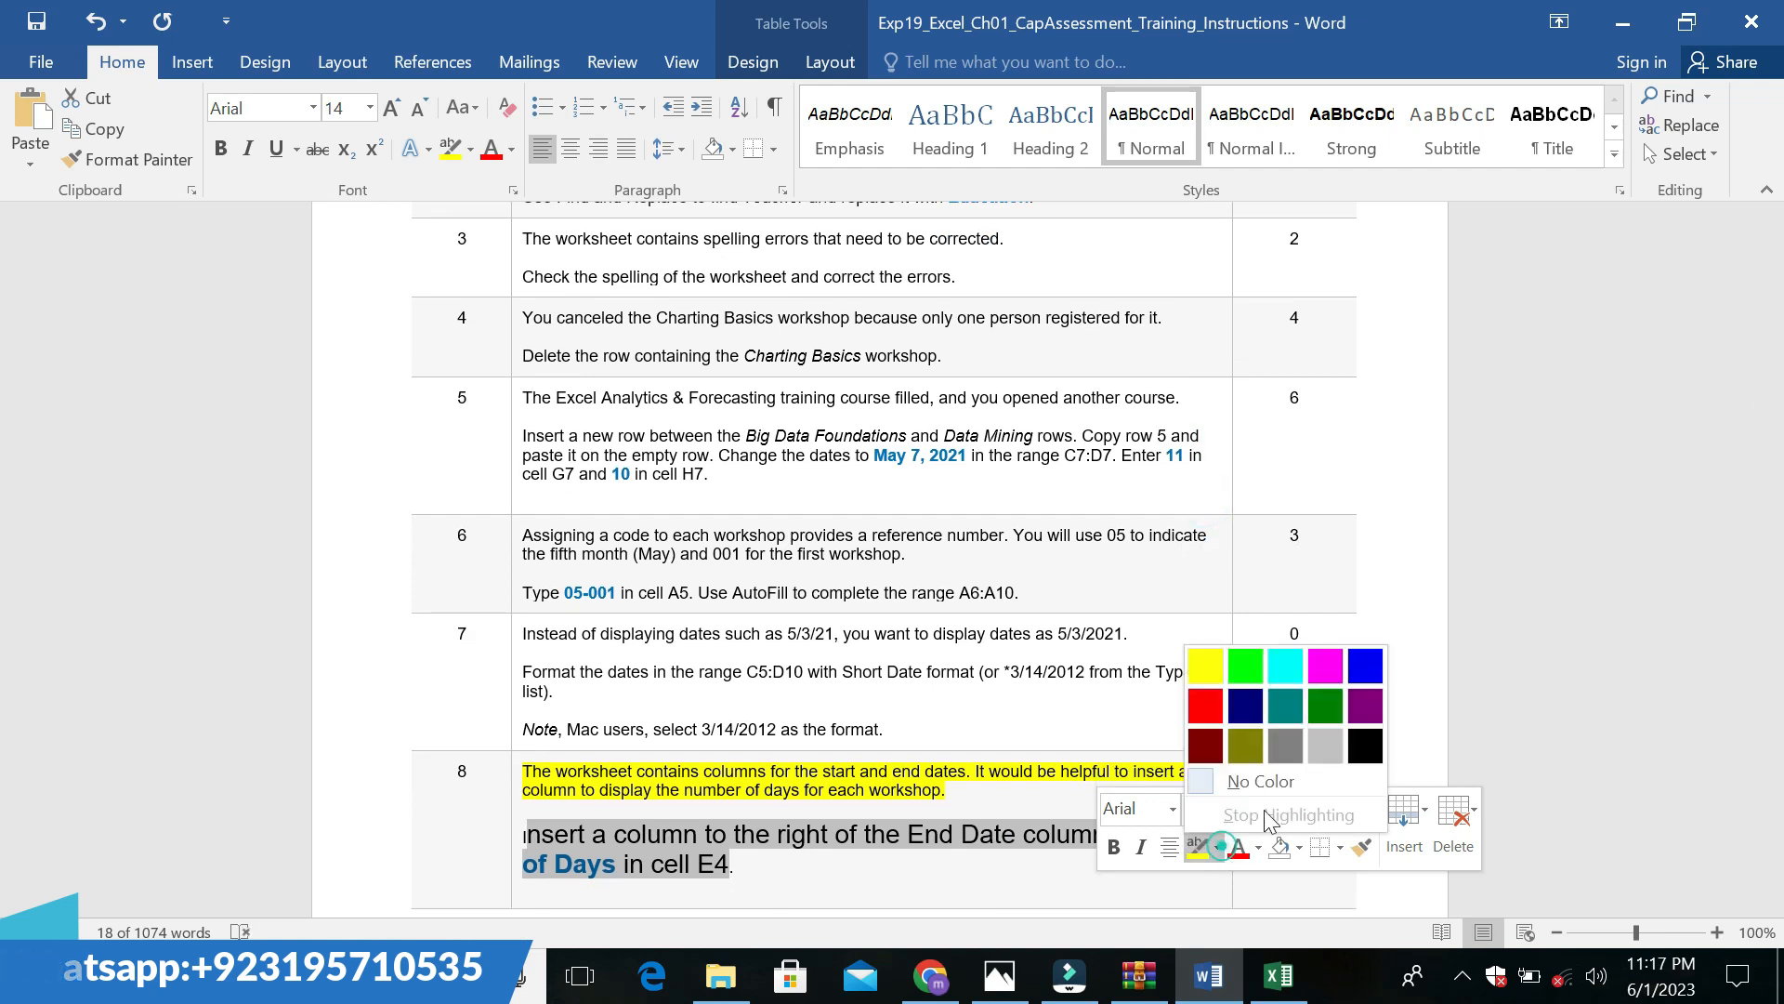
{"action": "left_click", "coordinate": [1282, 665]}
{"action": "left_click_drag", "start_coordinate": [1173, 712], "coordinate": [1162, 723]}
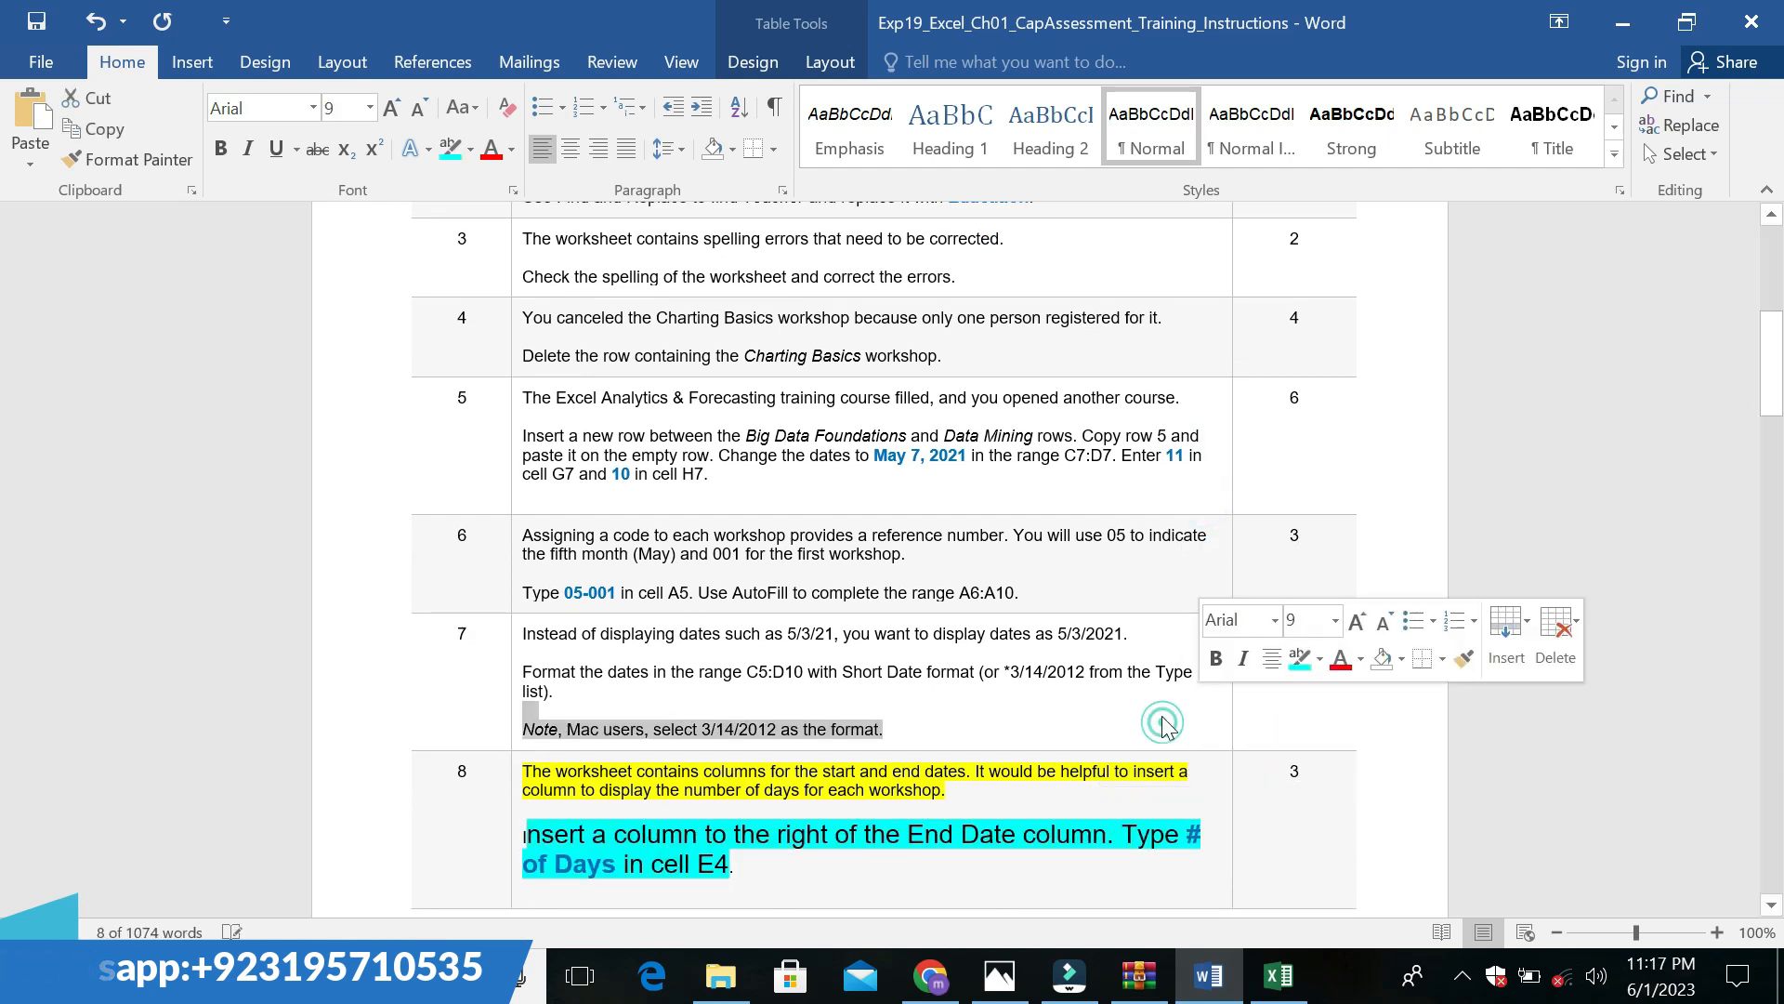
Undo the turquoise highlight and the 14 pt size on step 8's instruction sentence
{"action": "left_click", "coordinate": [853, 828]}
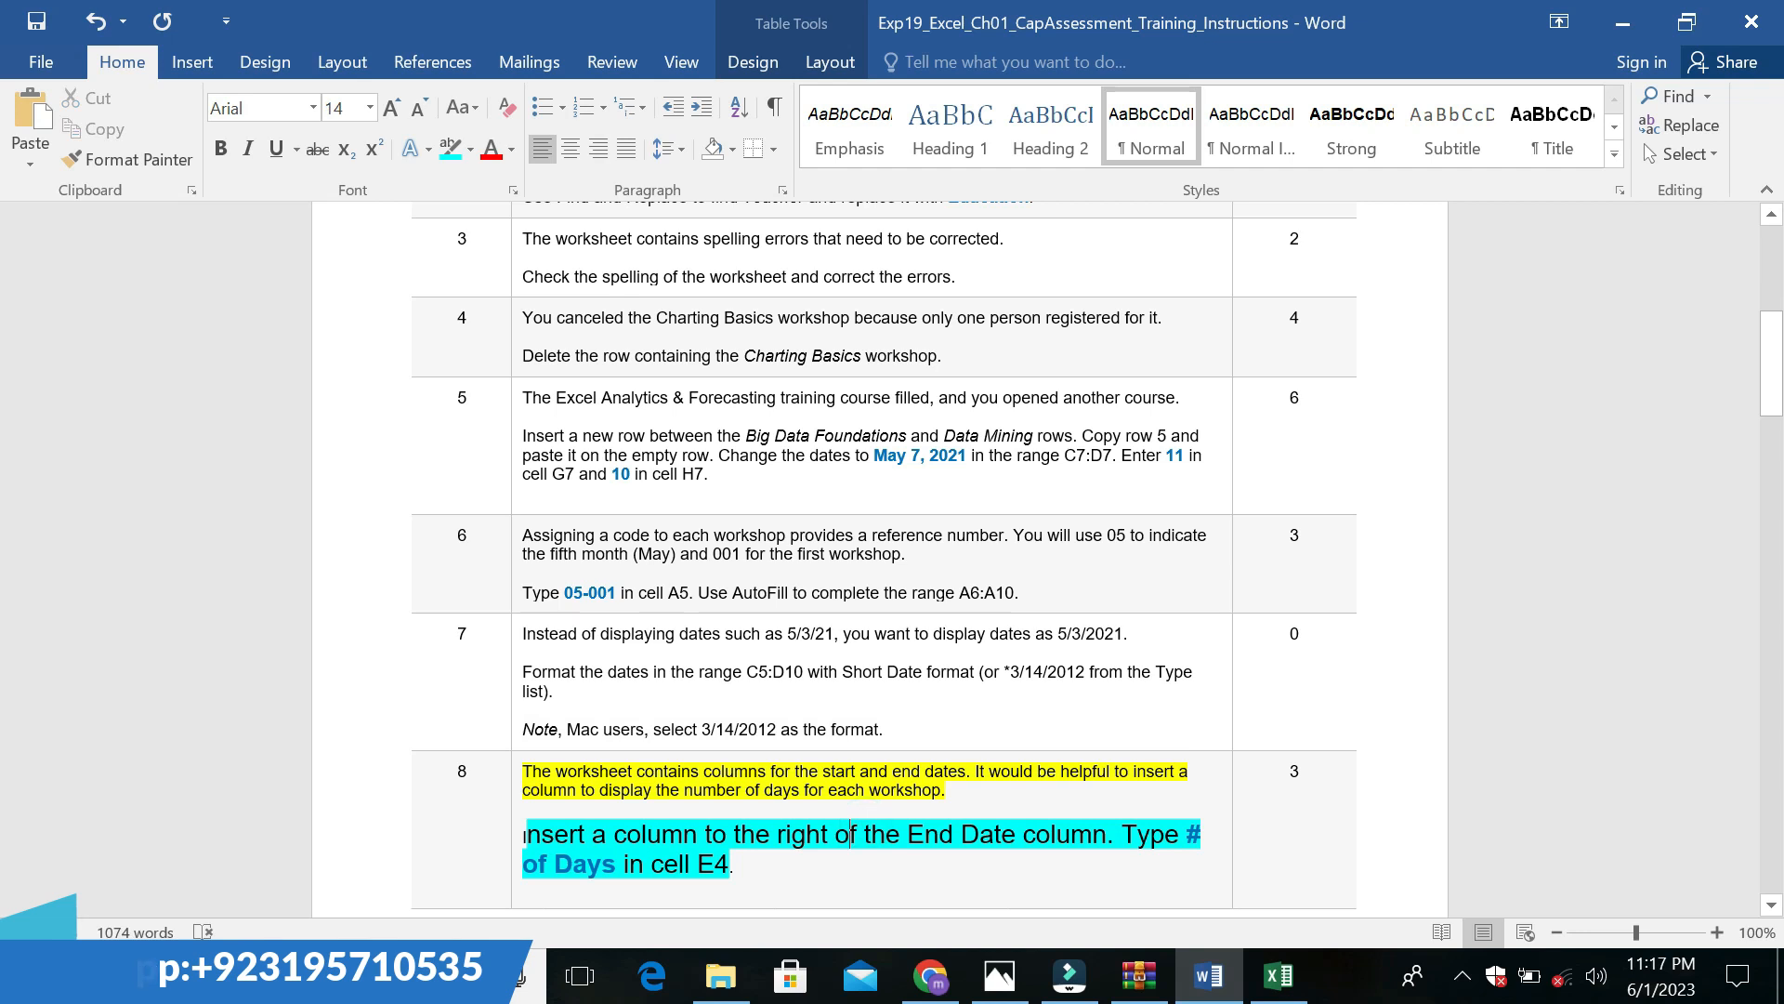
{"action": "left_click_drag", "start_coordinate": [523, 834], "coordinate": [734, 834]}
{"action": "key", "text": "ctrl+z"}
{"action": "key", "text": "ctrl+z"}
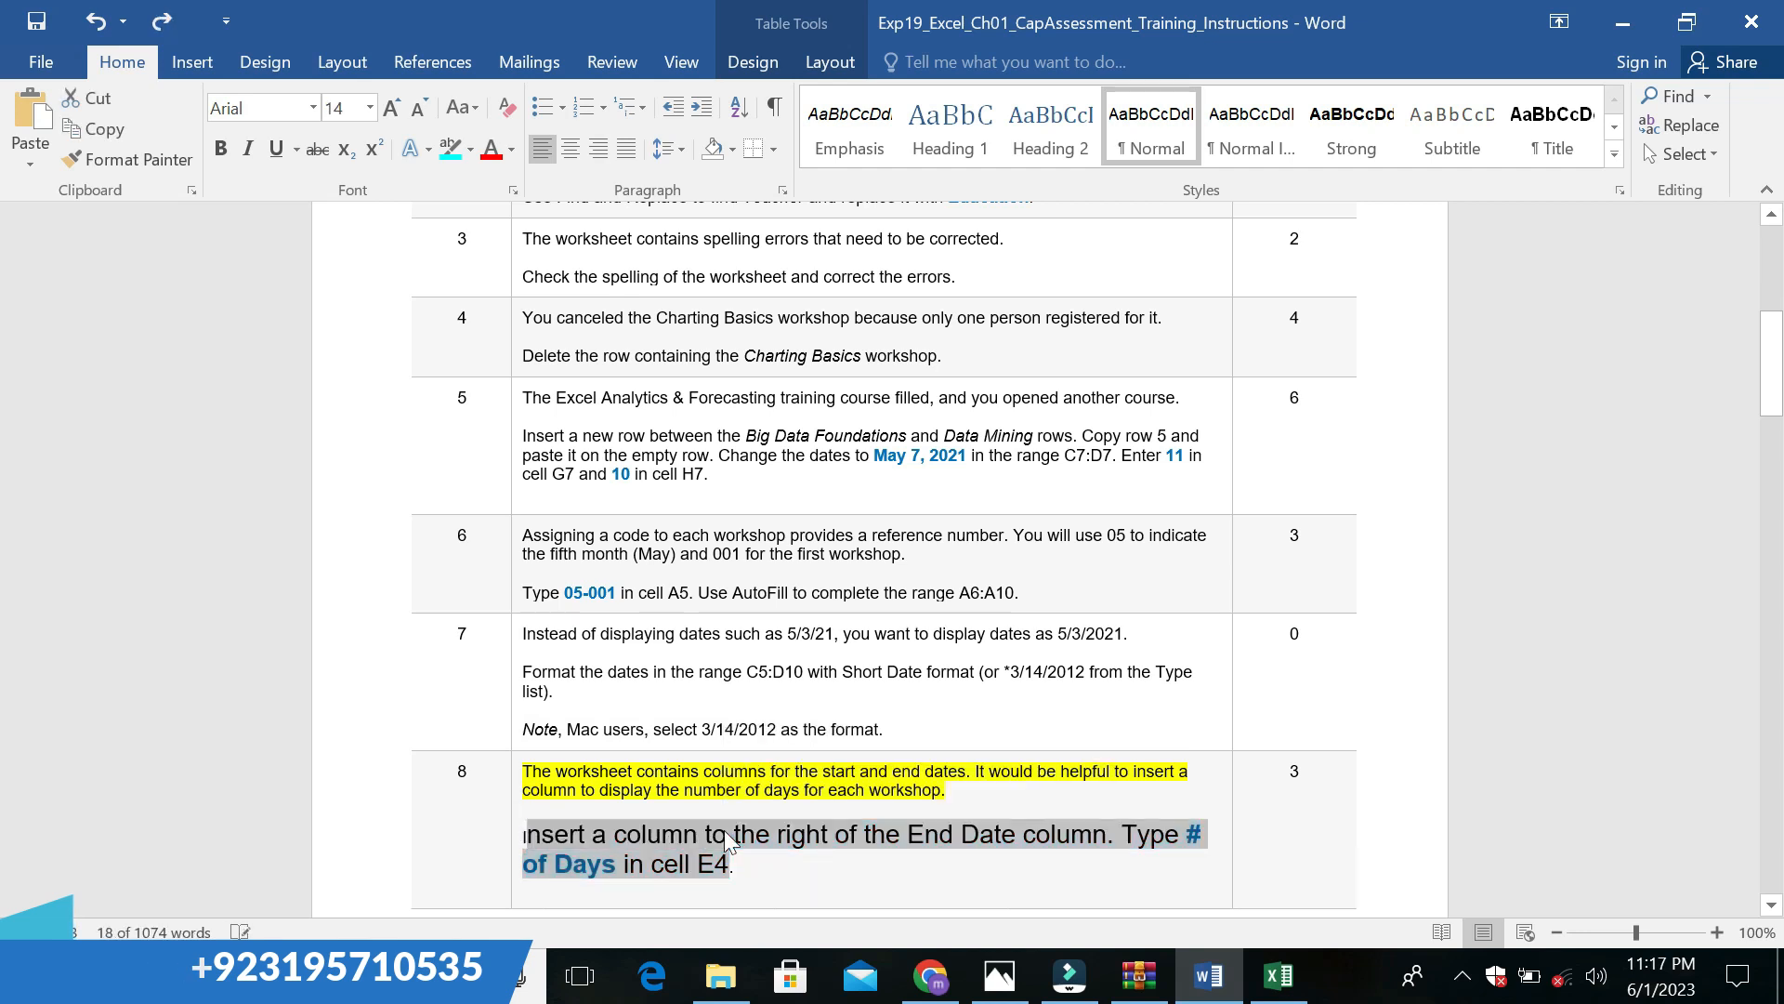
{"action": "left_click", "coordinate": [717, 833]}
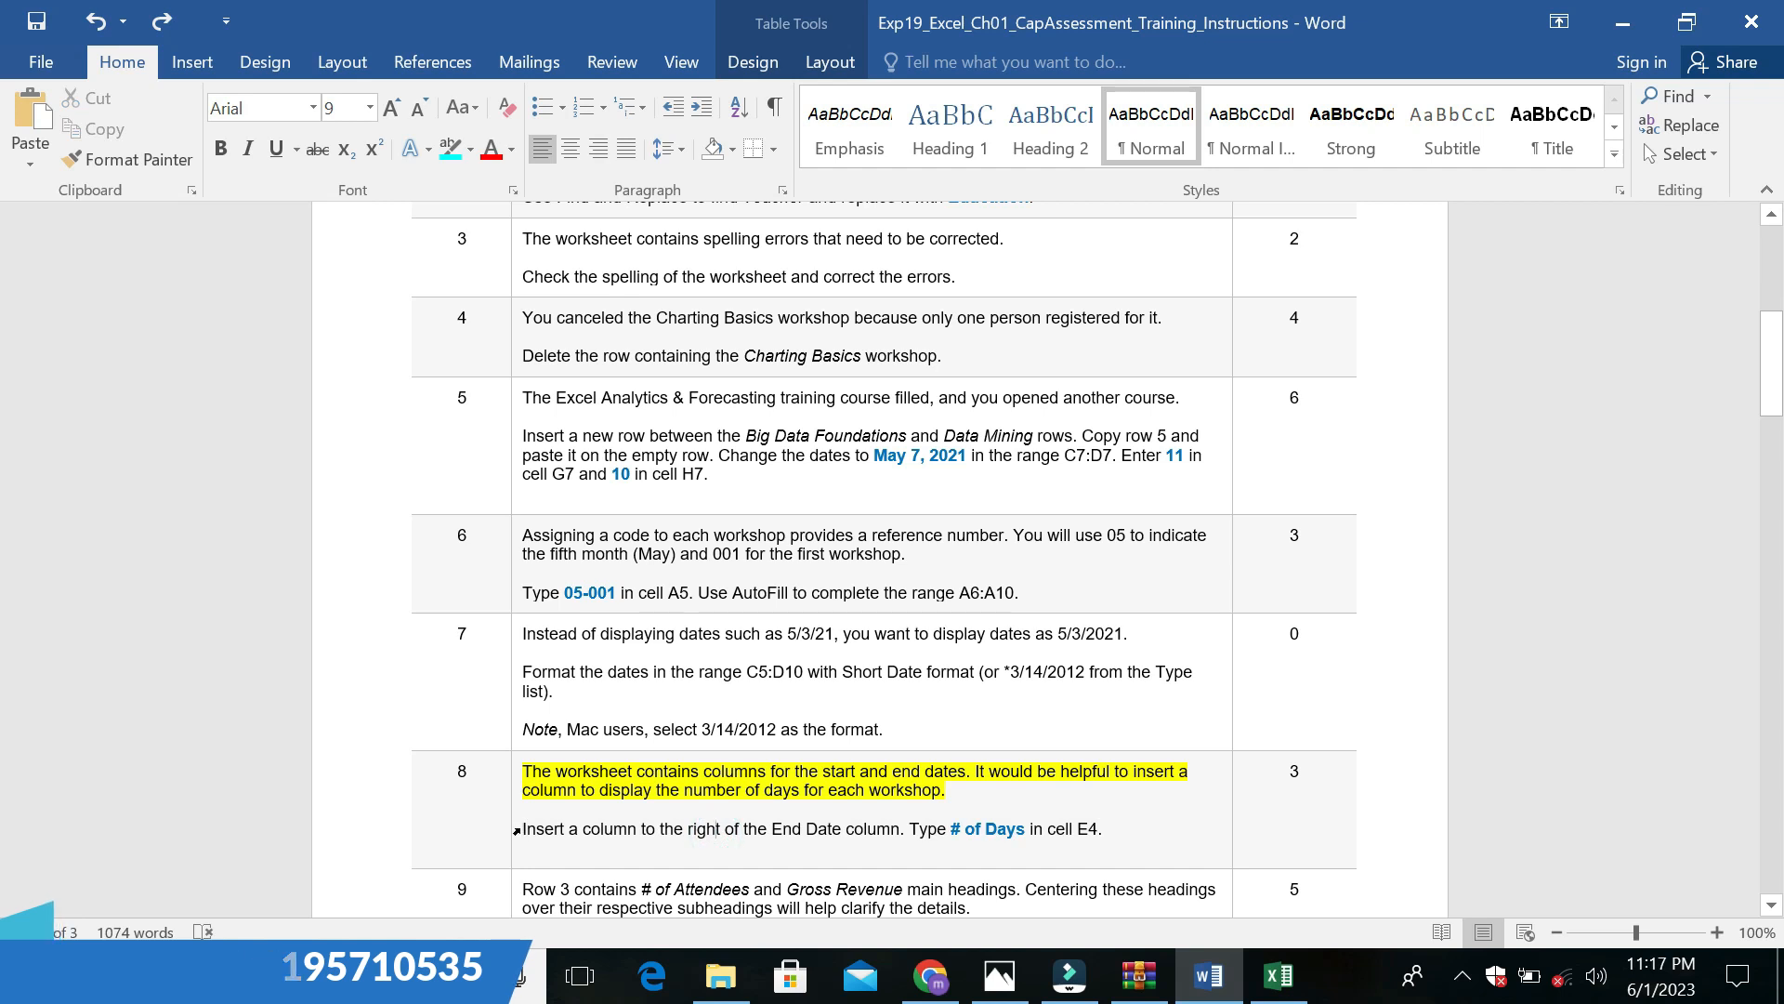
Select step 8's whole instruction sentence including its first letter, set it to 14 pt and highlight it in turquoise
{"action": "left_click", "coordinate": [522, 829], "text": "shift"}
{"action": "left_click_drag", "start_coordinate": [523, 829], "coordinate": [1120, 836]}
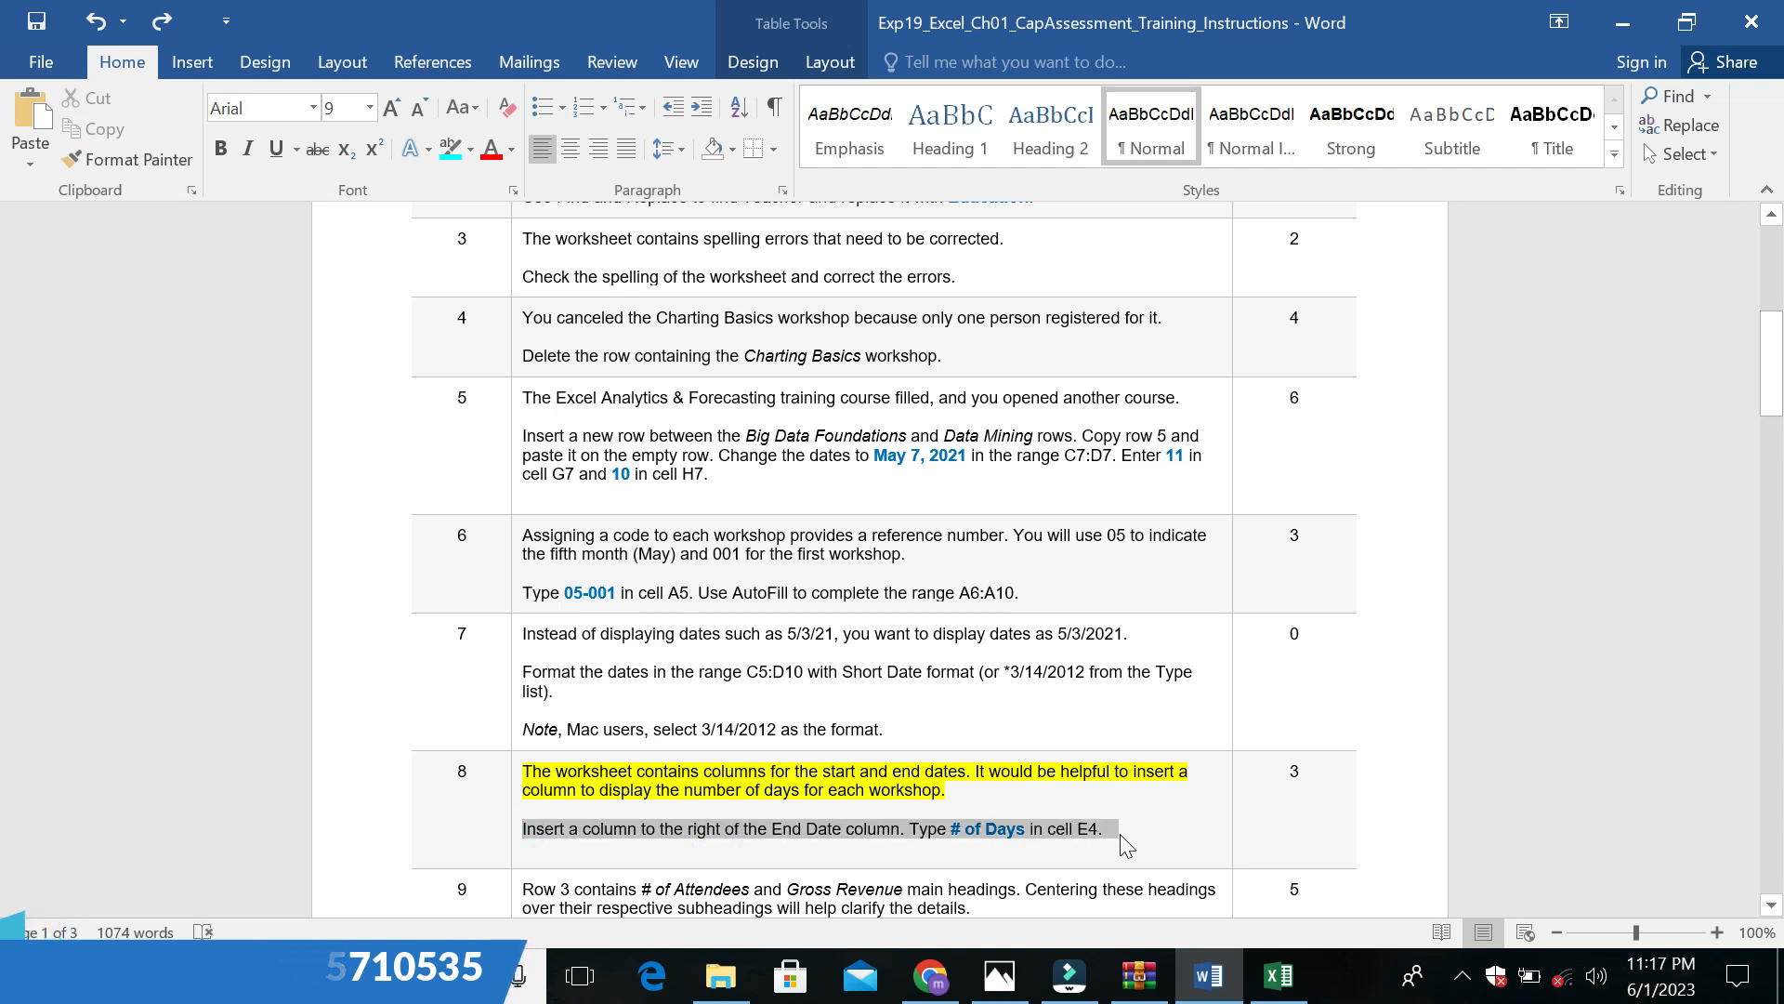
{"action": "left_click", "coordinate": [1254, 751]}
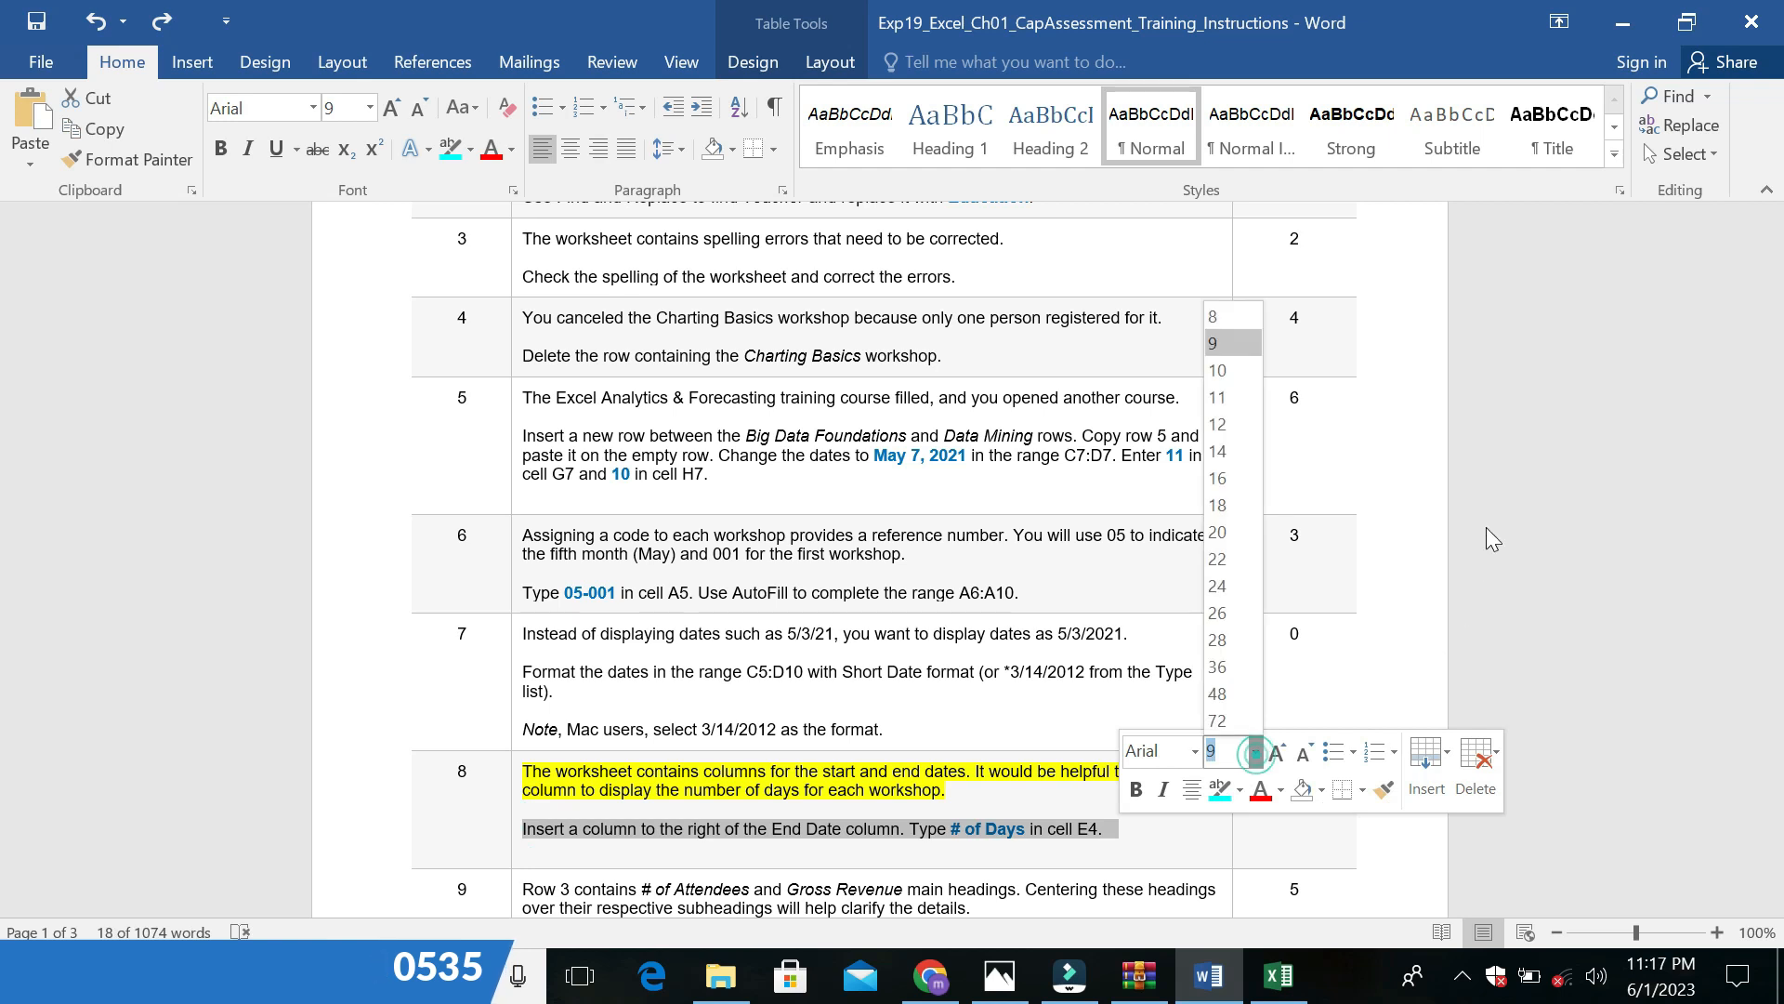
{"action": "left_click", "coordinate": [1231, 450]}
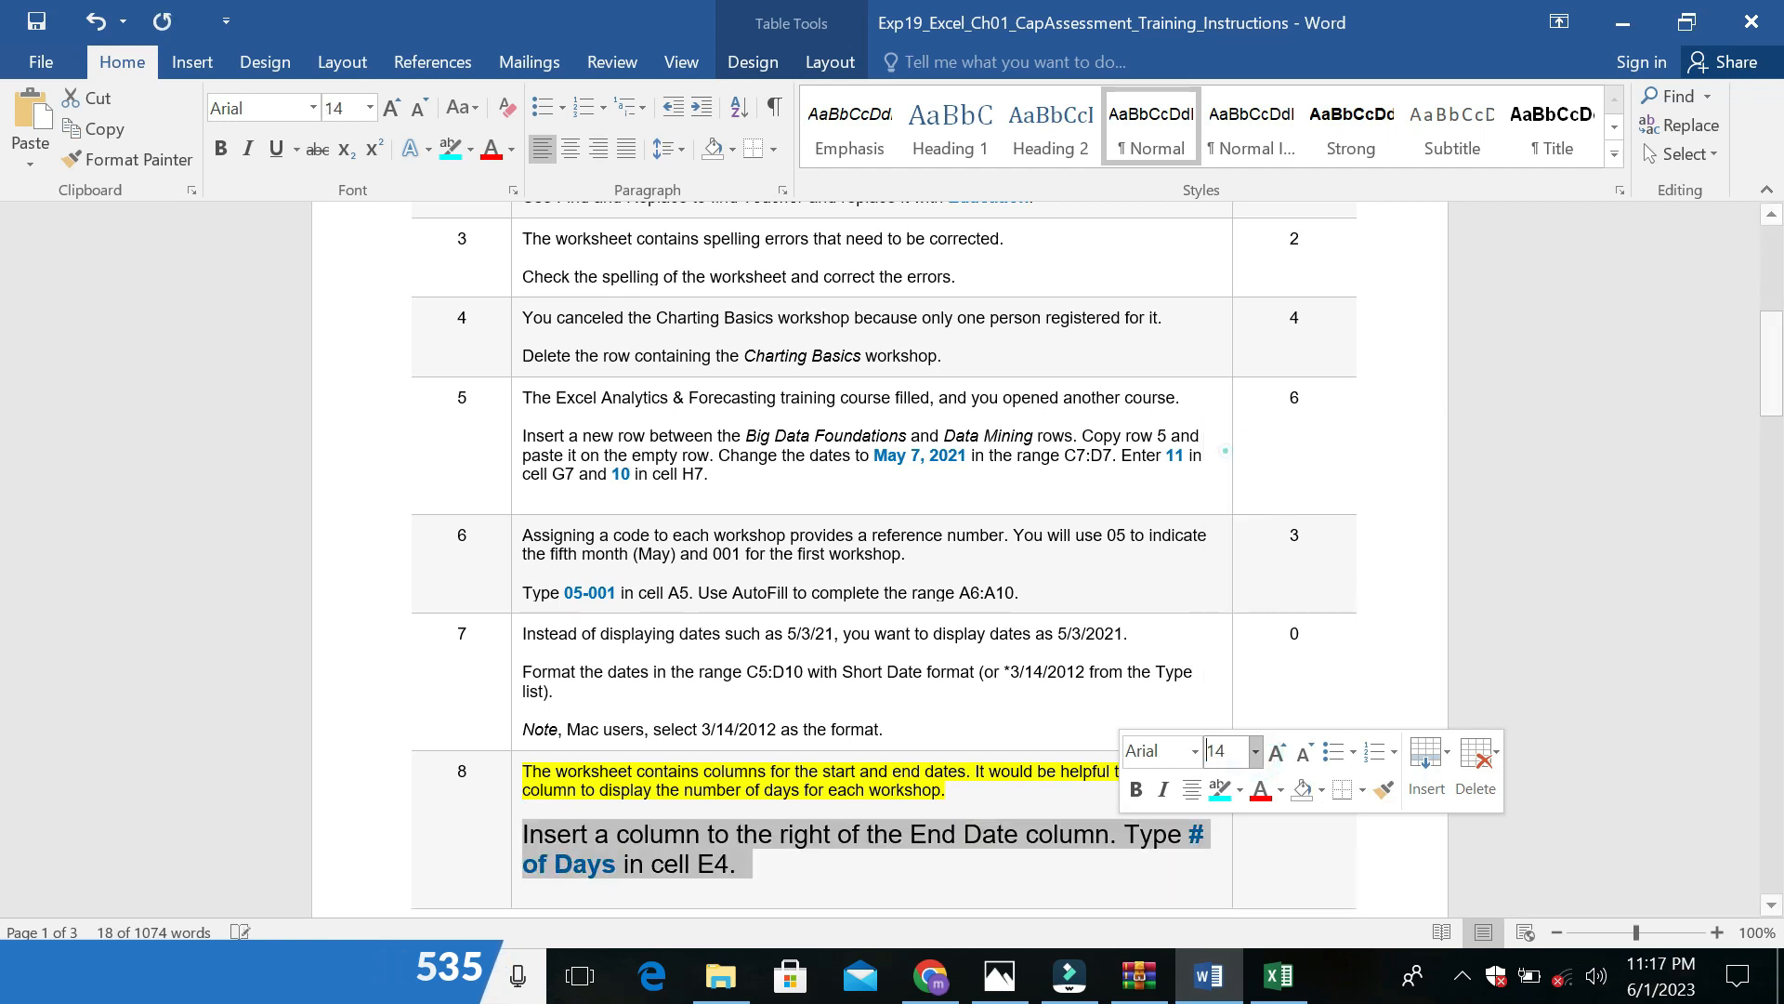
{"action": "left_click", "coordinate": [1220, 790]}
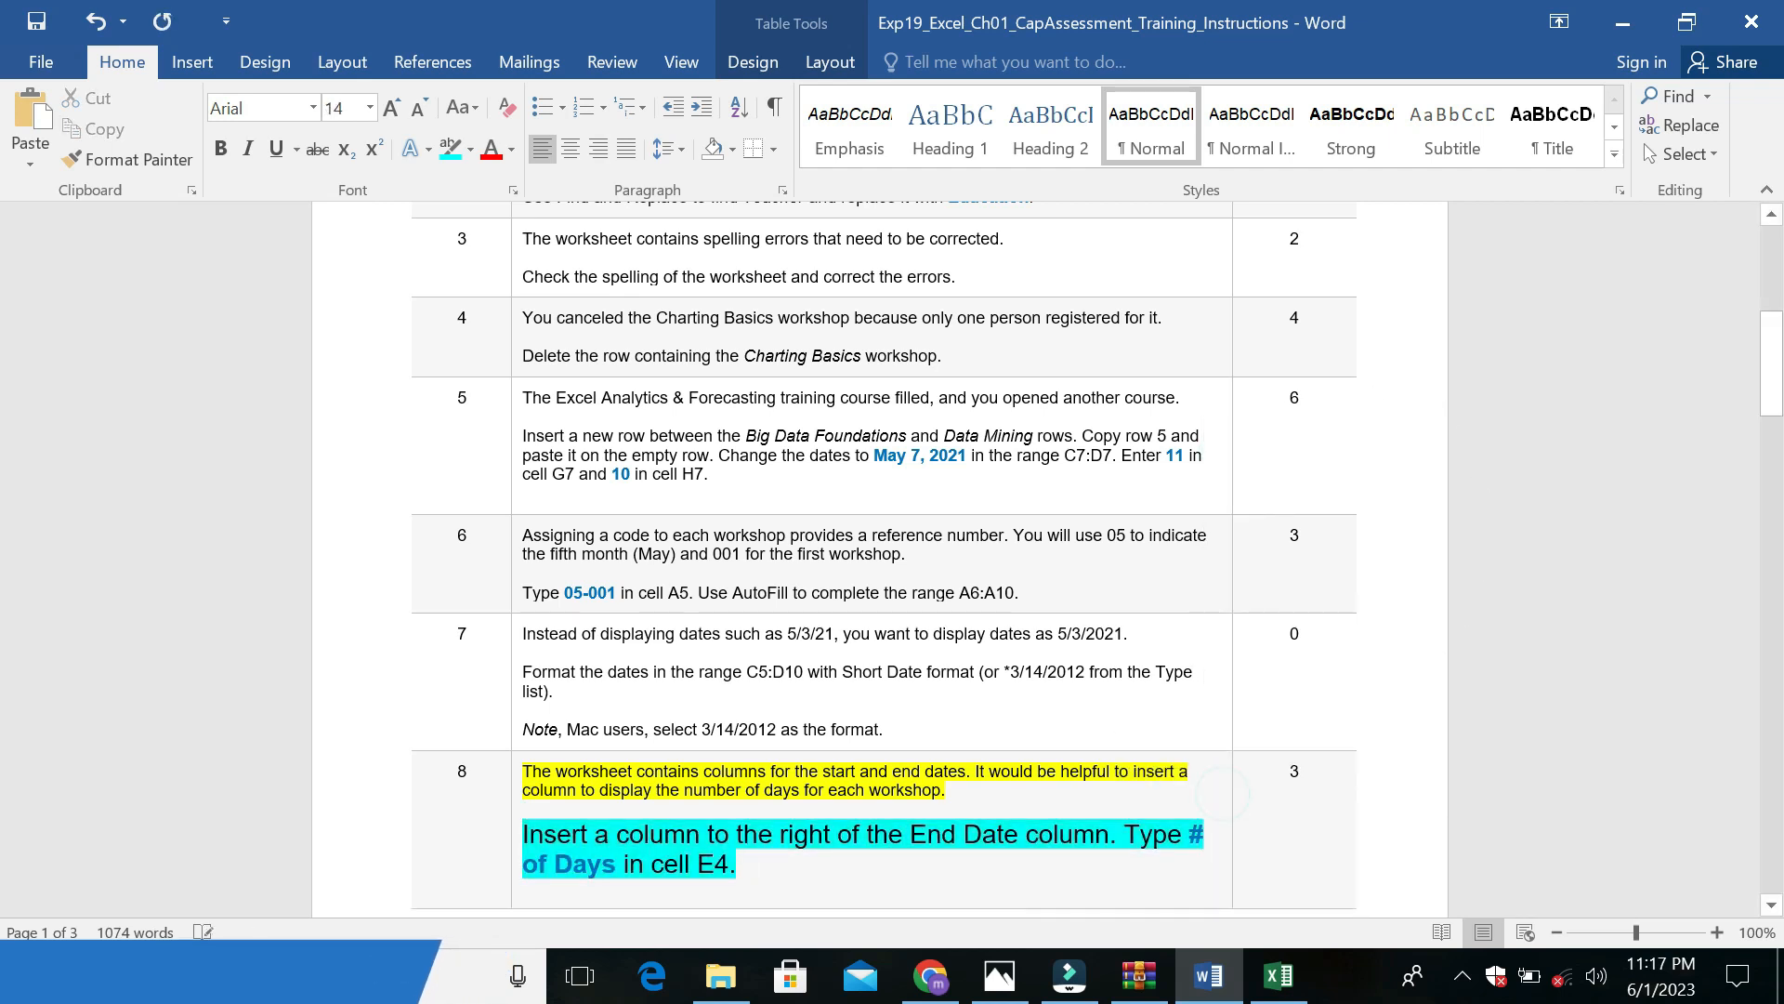
Select step 8's words "Insert a column to the right of the End Date column" and switch to the Excel workbook
{"action": "left_click_drag", "start_coordinate": [522, 834], "coordinate": [1078, 841]}
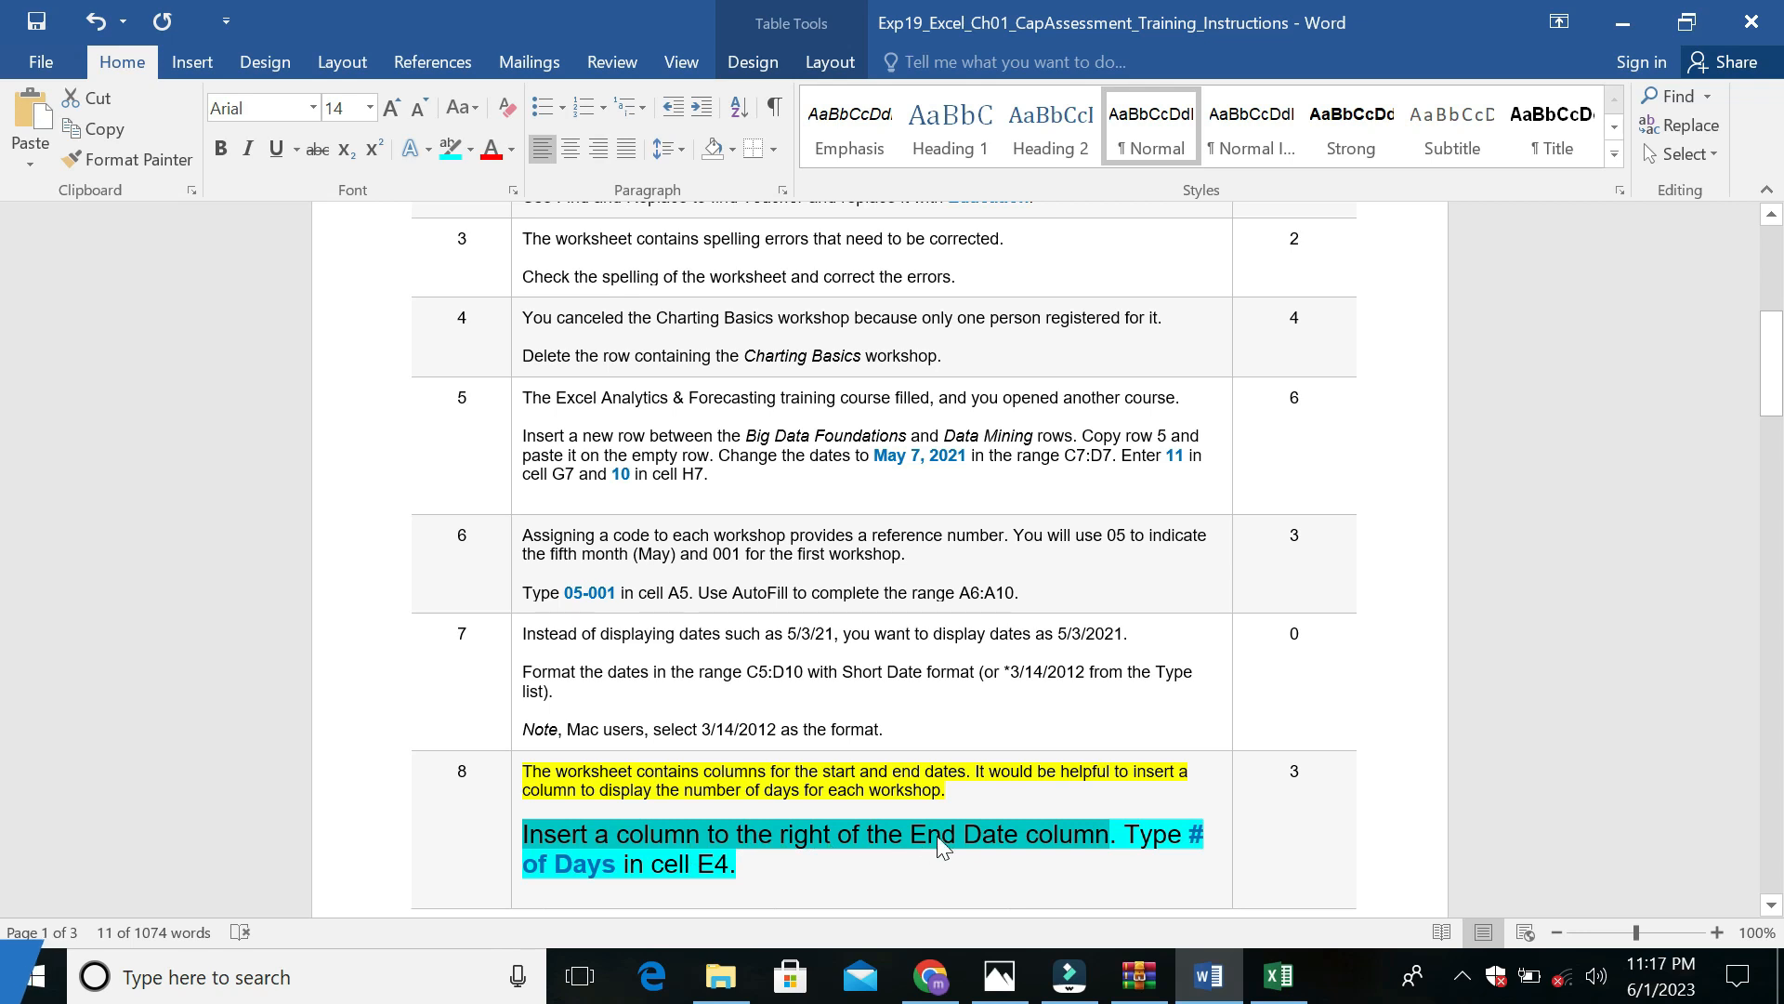
{"action": "left_click", "coordinate": [1278, 976]}
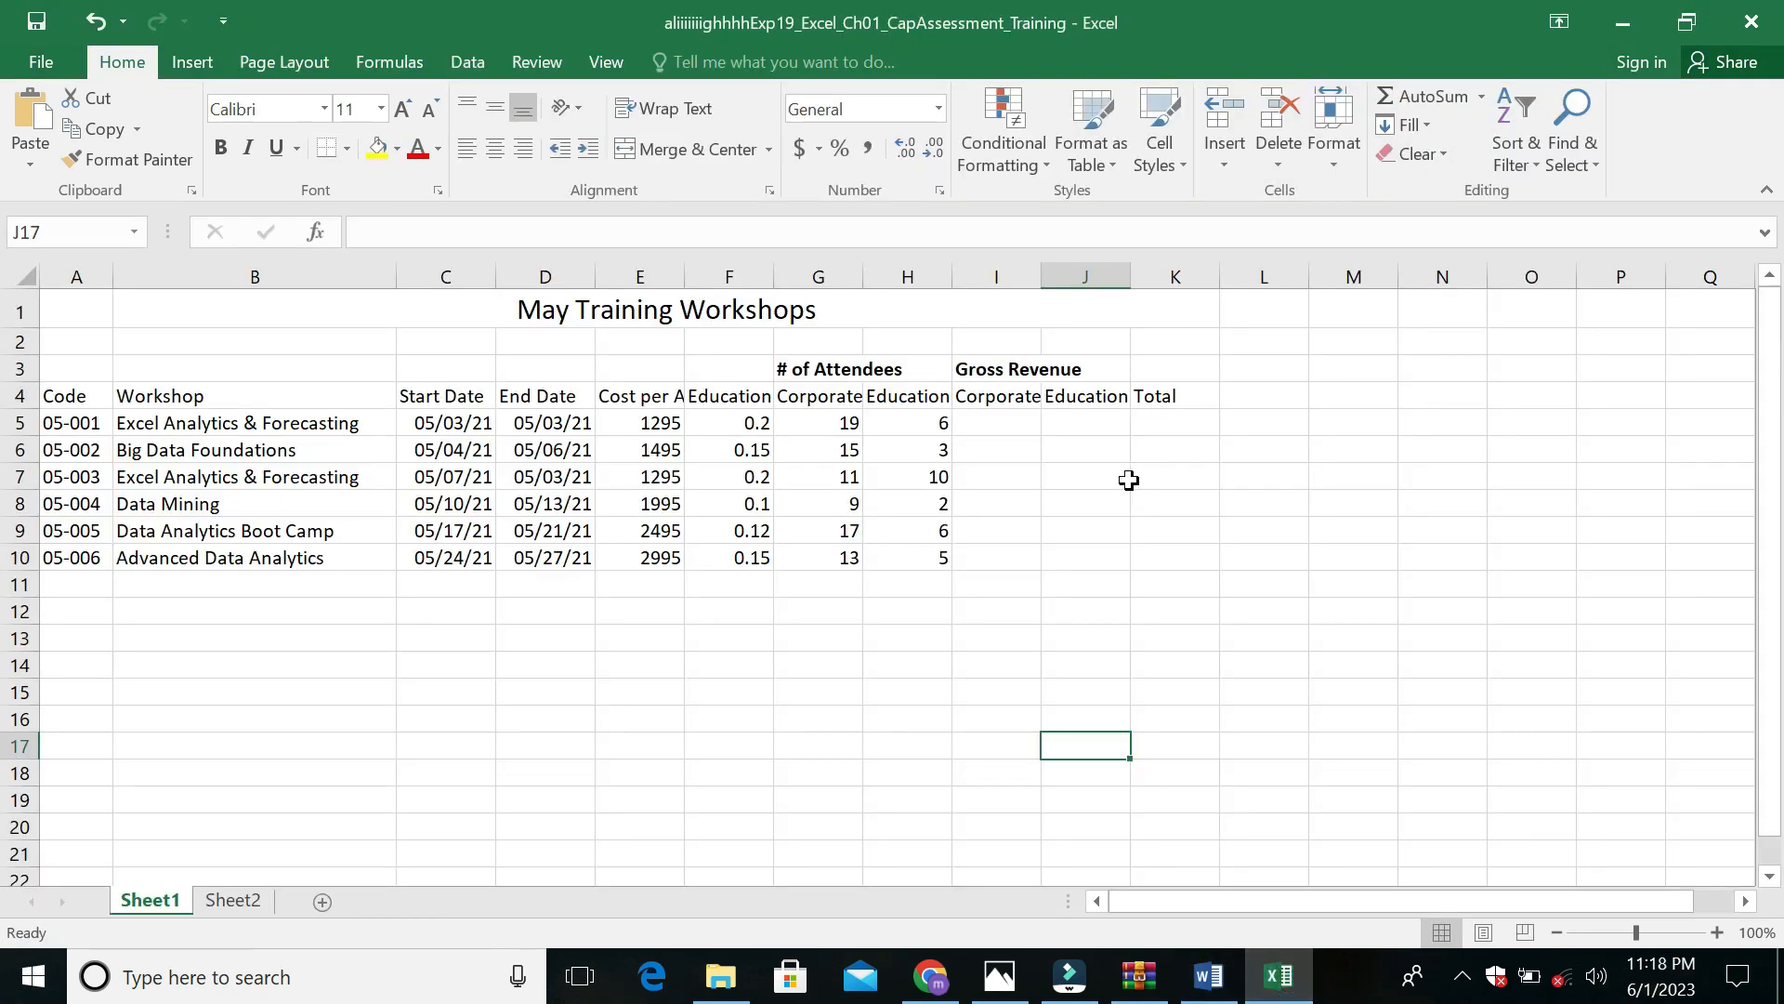
{"action": "left_click", "coordinate": [1010, 424]}
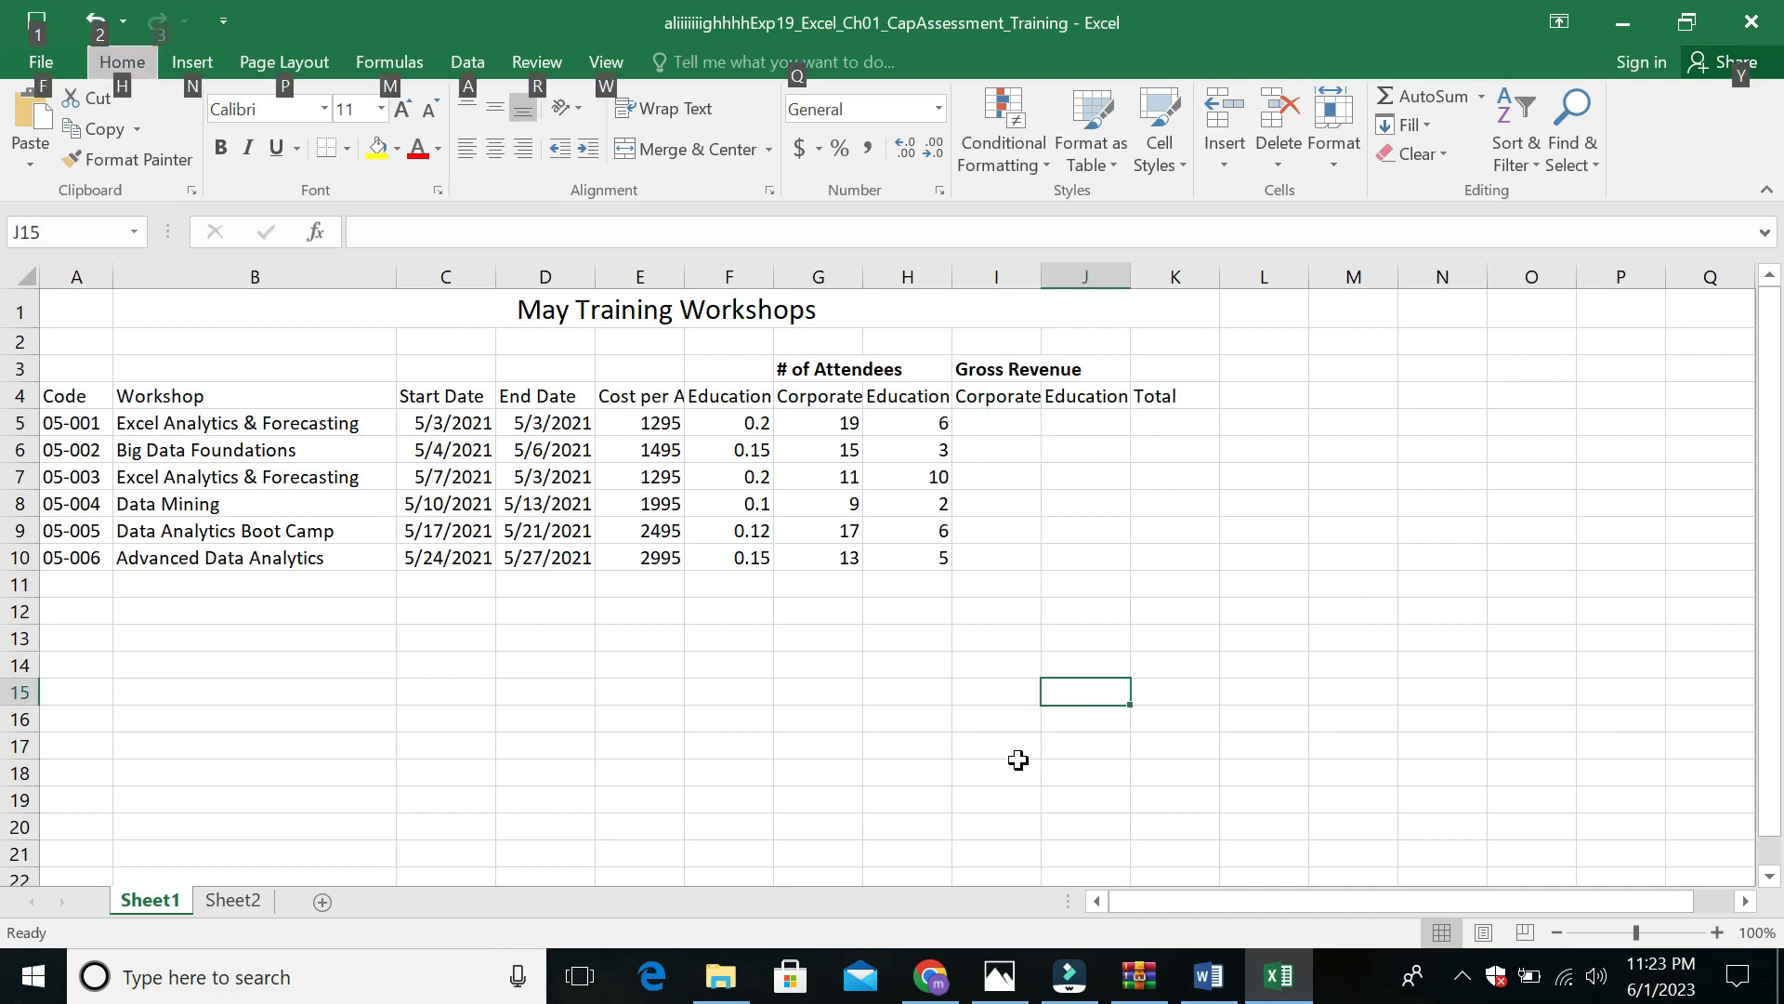
{"action": "left_click", "coordinate": [1018, 764]}
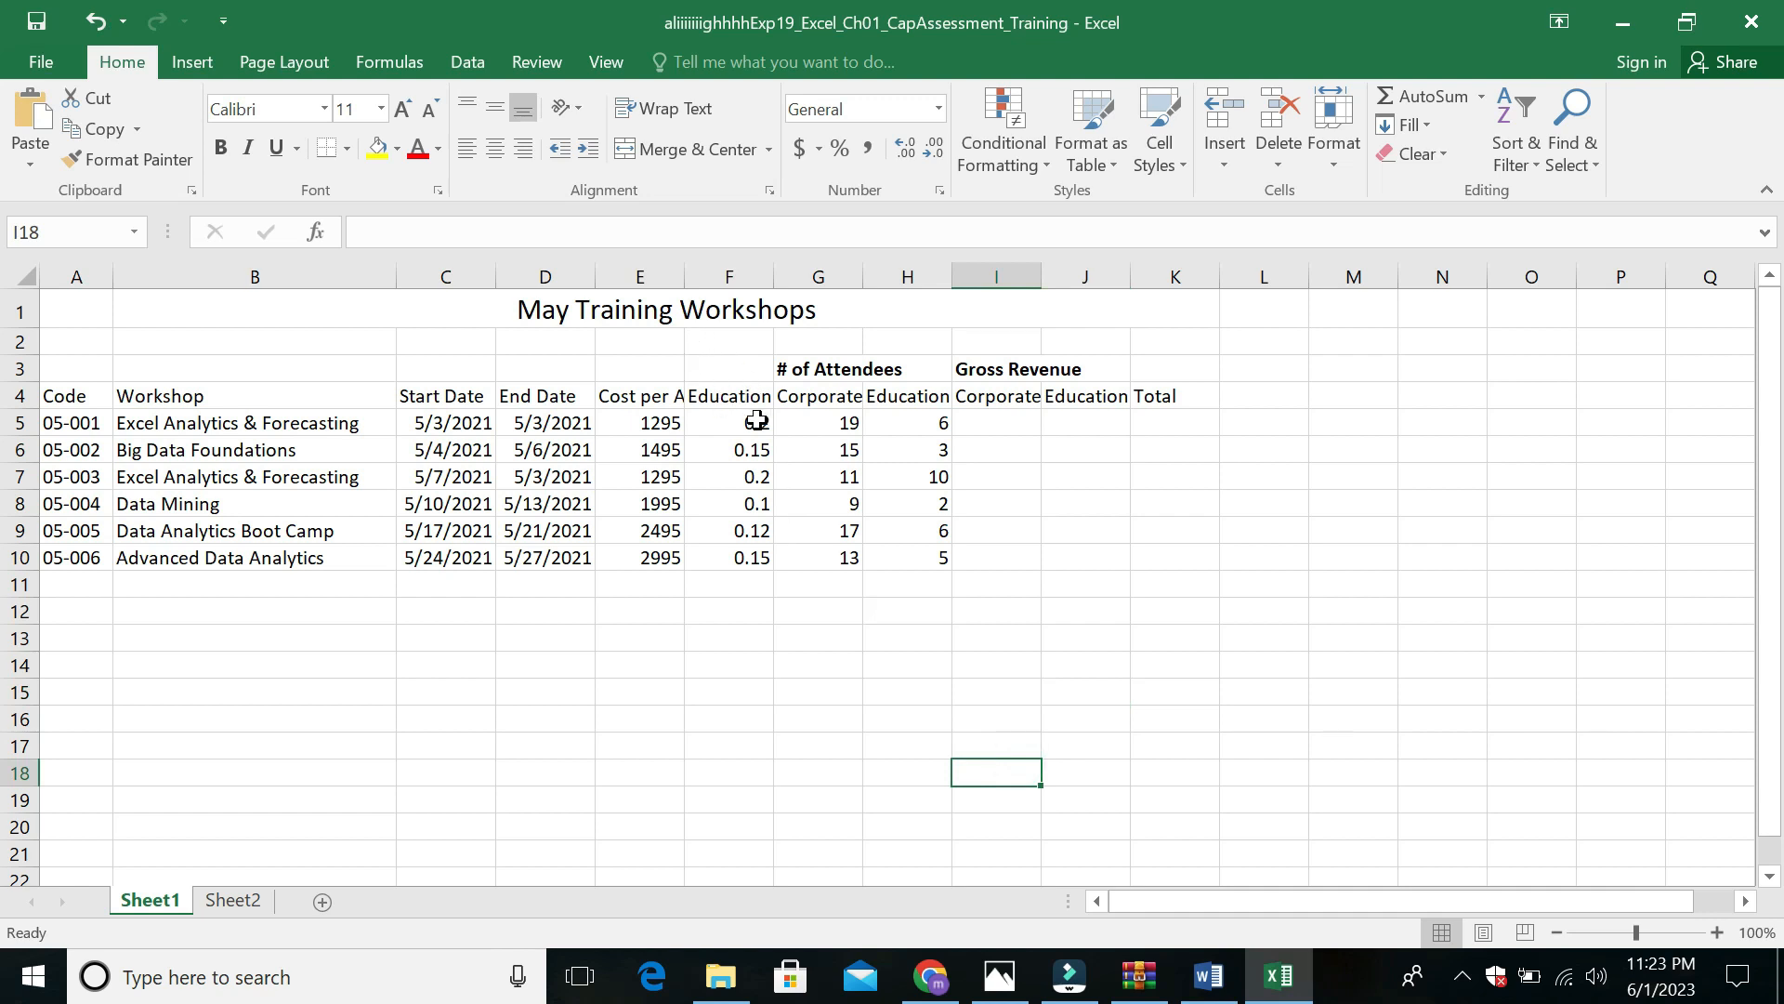
{"action": "left_click", "coordinate": [564, 277]}
{"action": "right_click", "coordinate": [565, 277]}
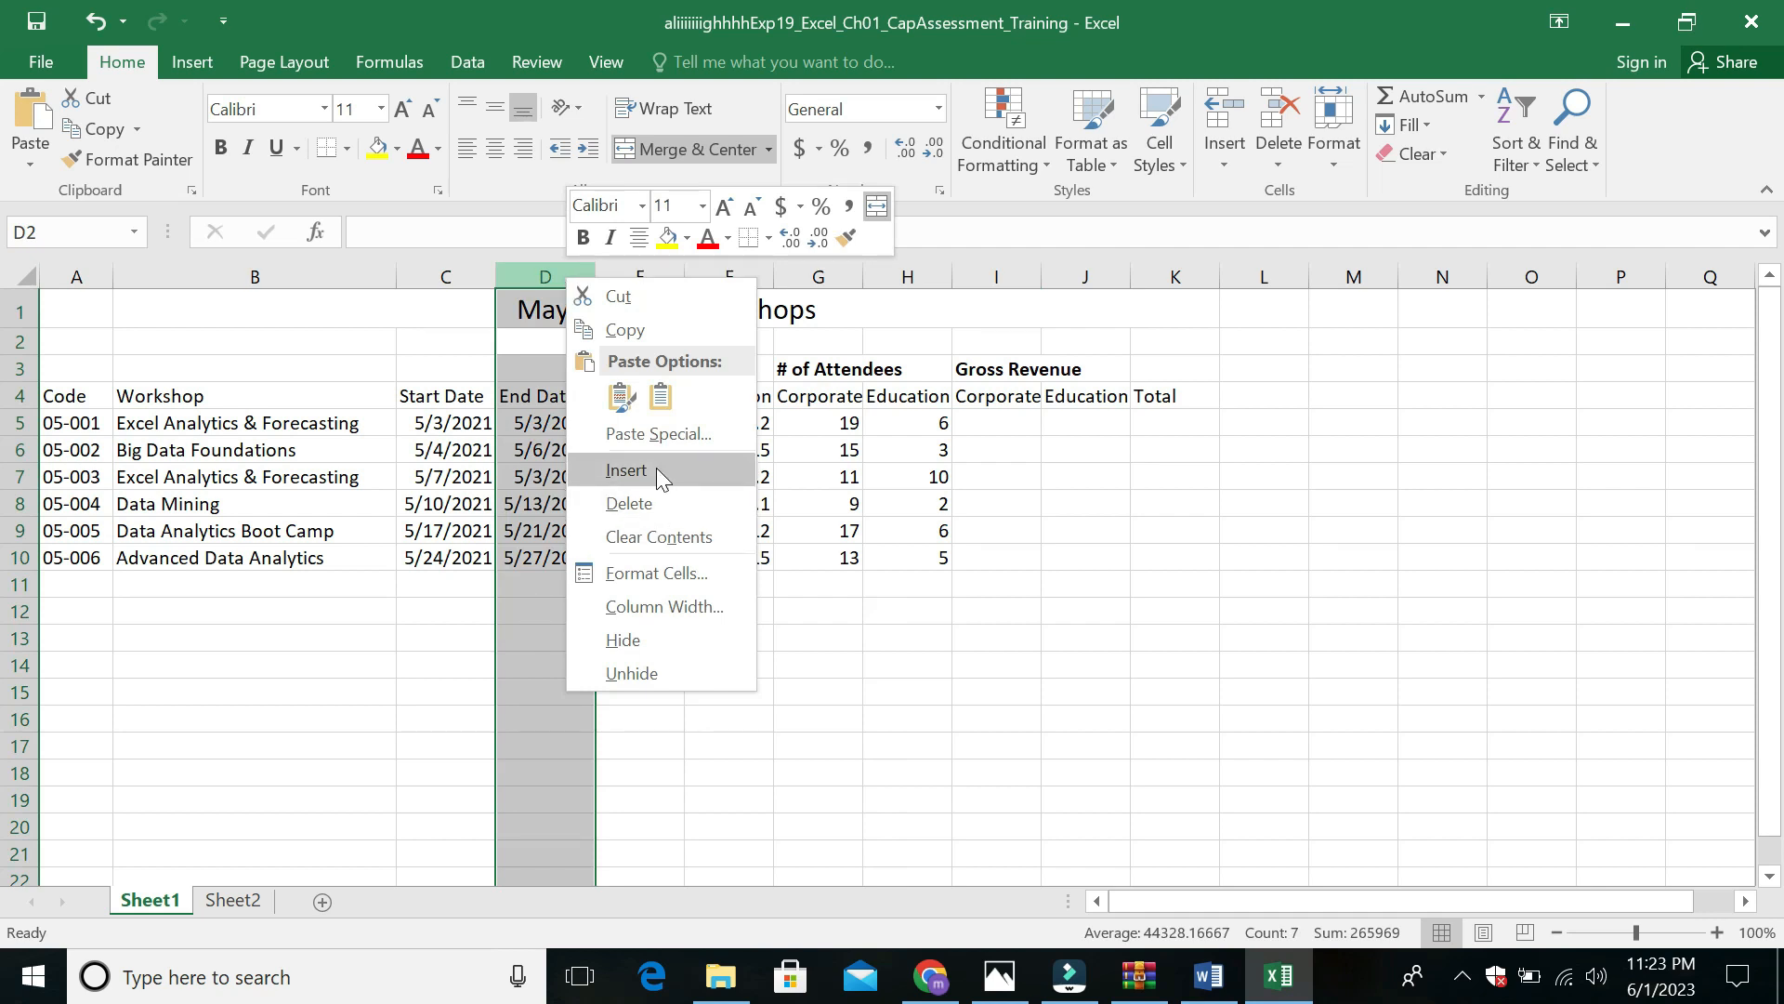
{"action": "left_click", "coordinate": [1034, 683]}
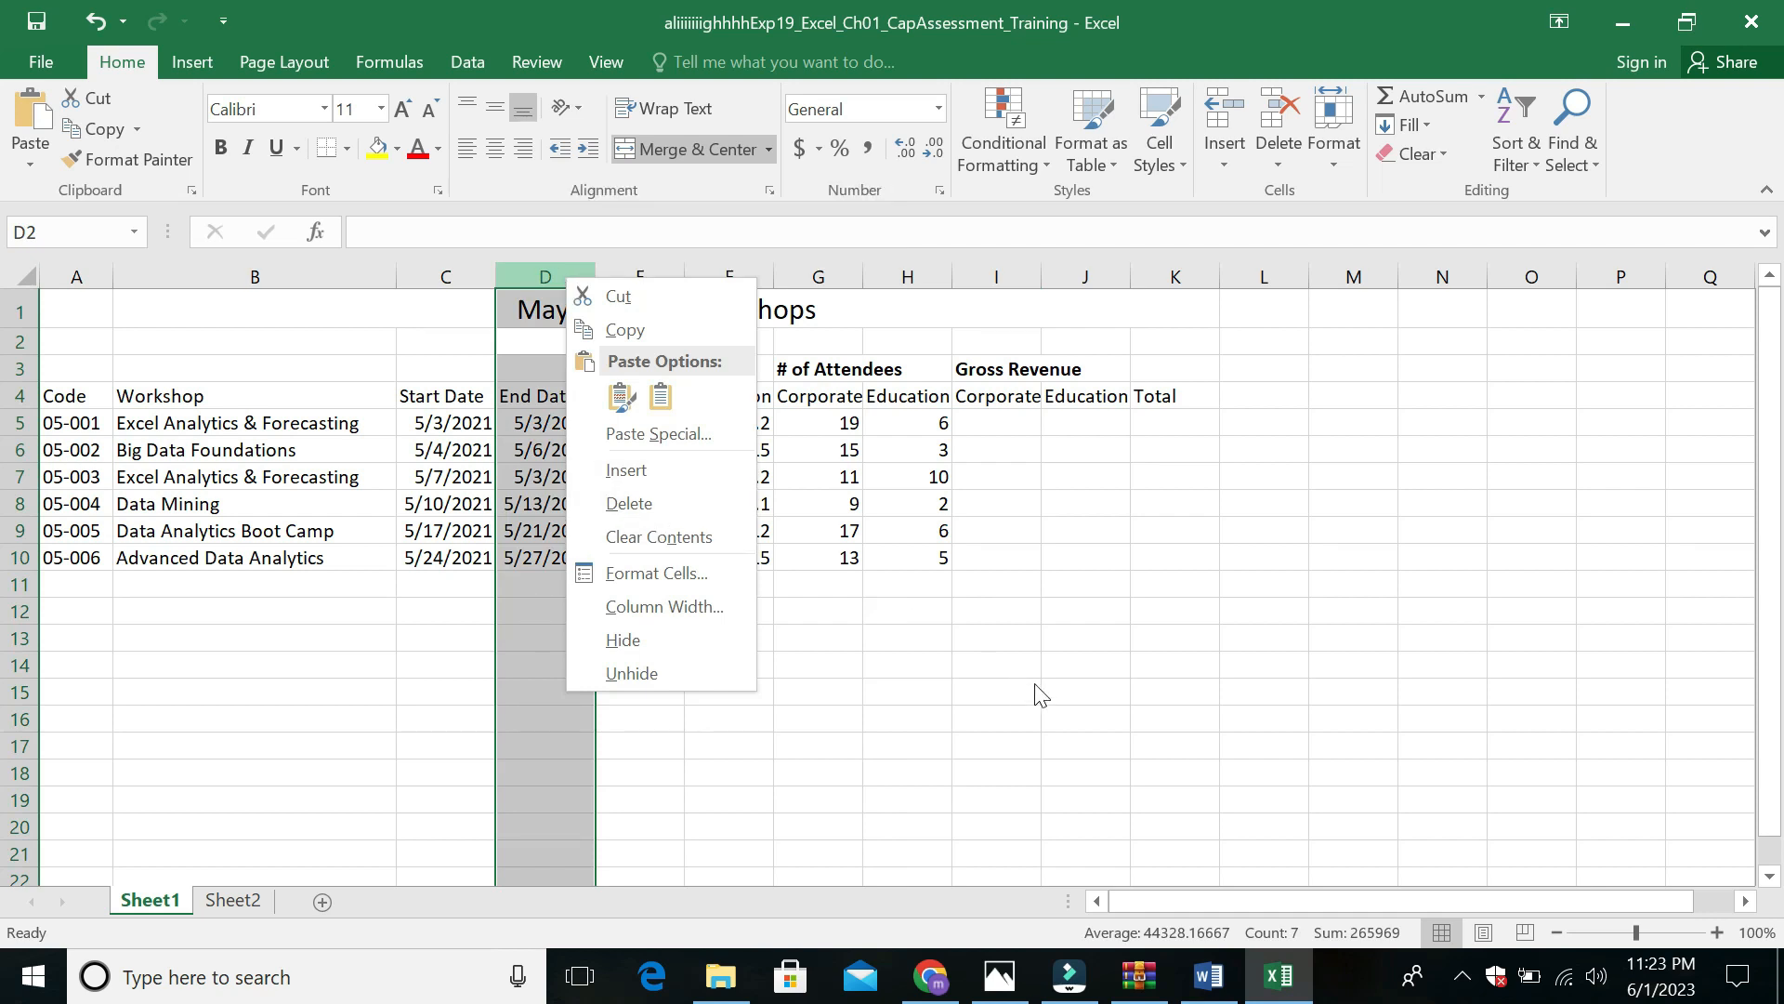
Insert a blank column to the right of the End Date column on Sheet1 and deselect it
{"action": "left_click", "coordinate": [650, 271]}
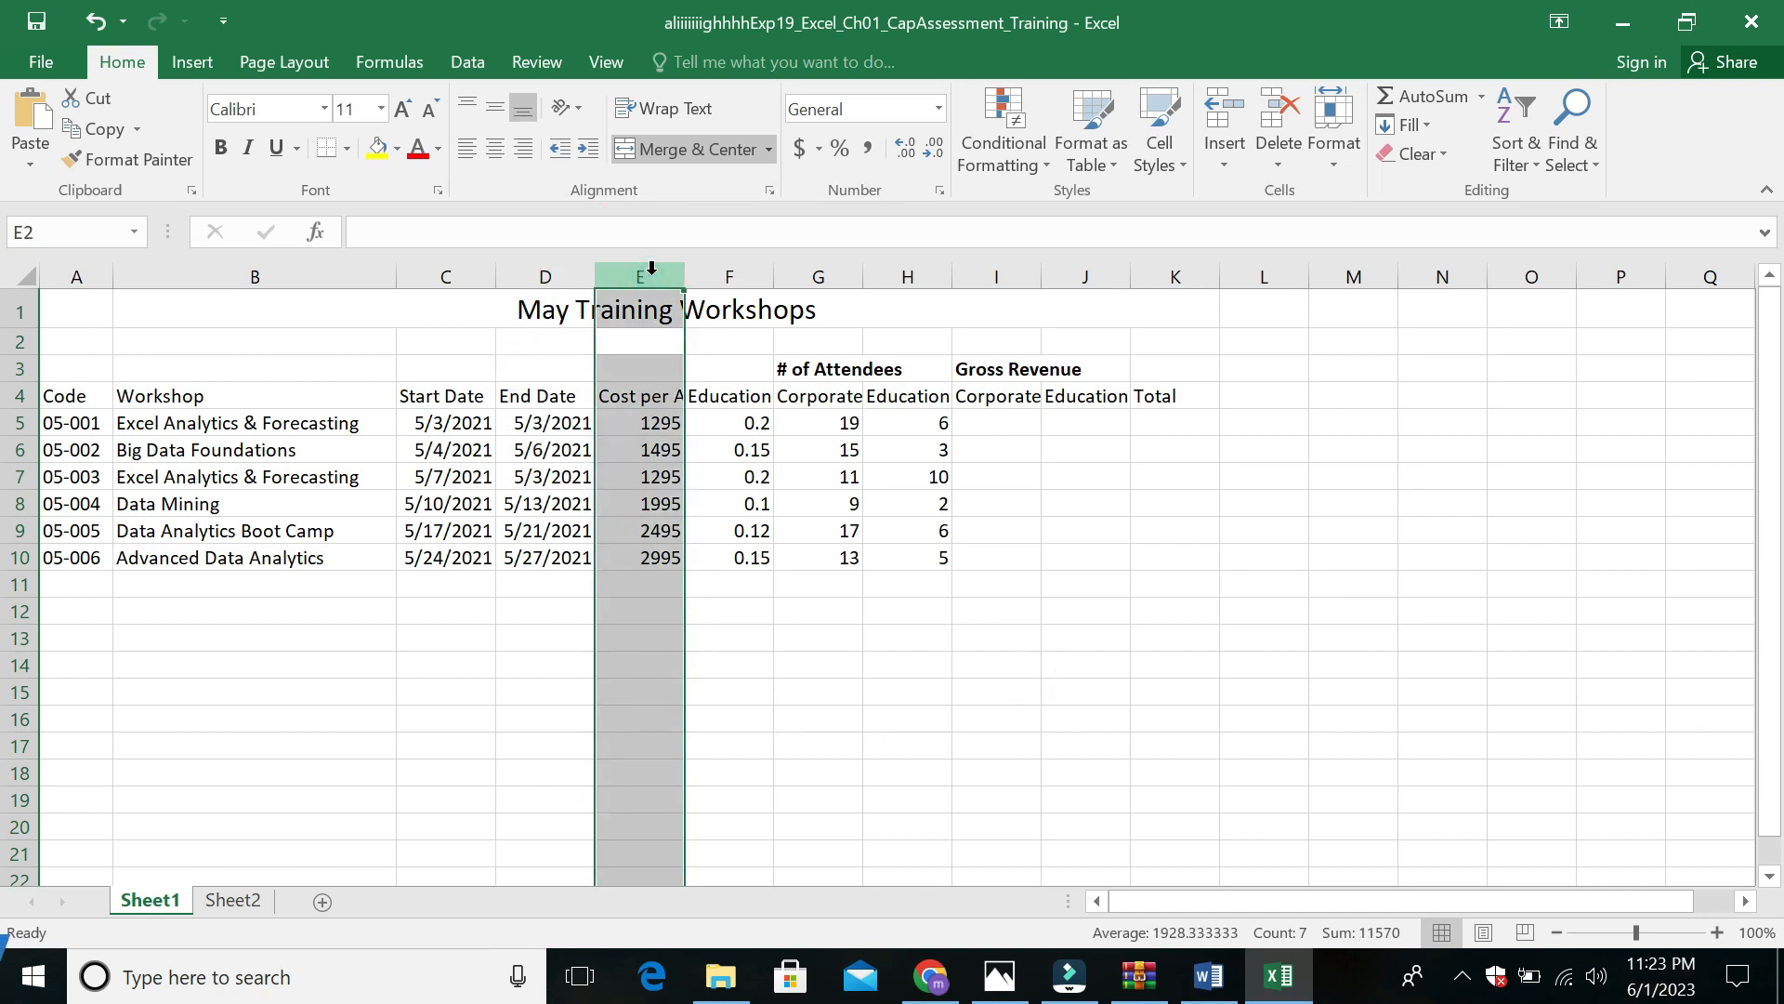
{"action": "right_click", "coordinate": [652, 272]}
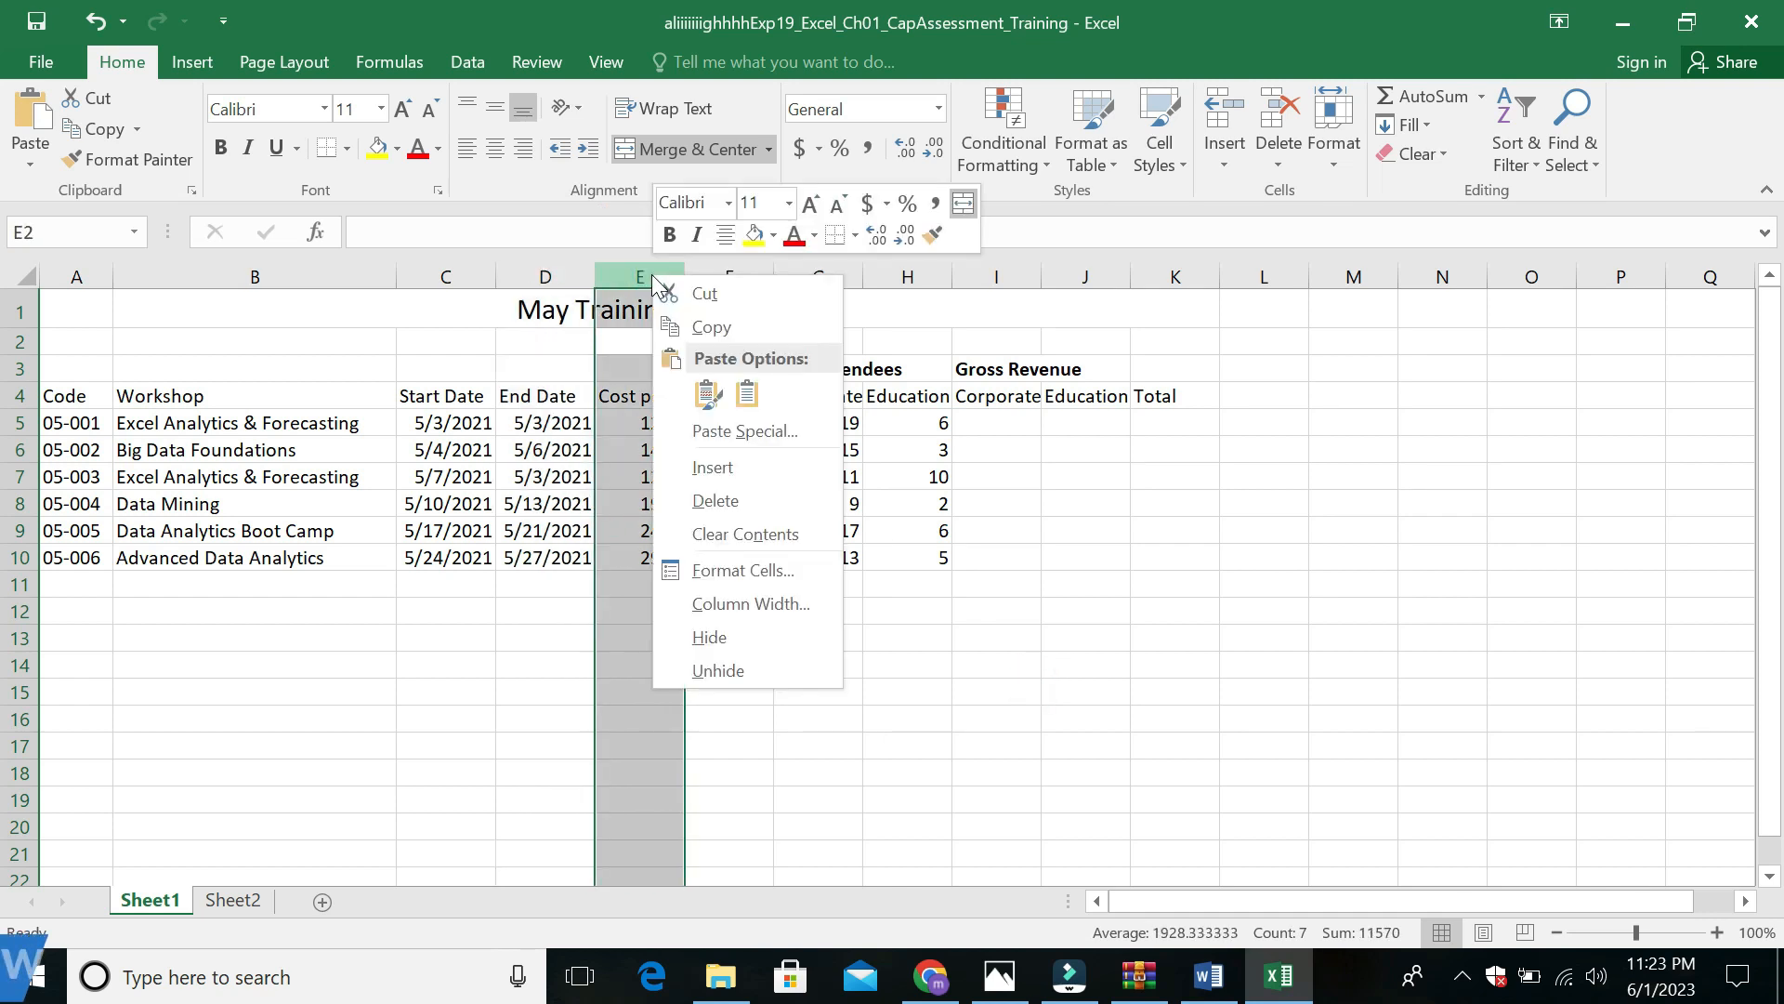
{"action": "left_click", "coordinate": [1224, 126]}
{"action": "left_click", "coordinate": [899, 824]}
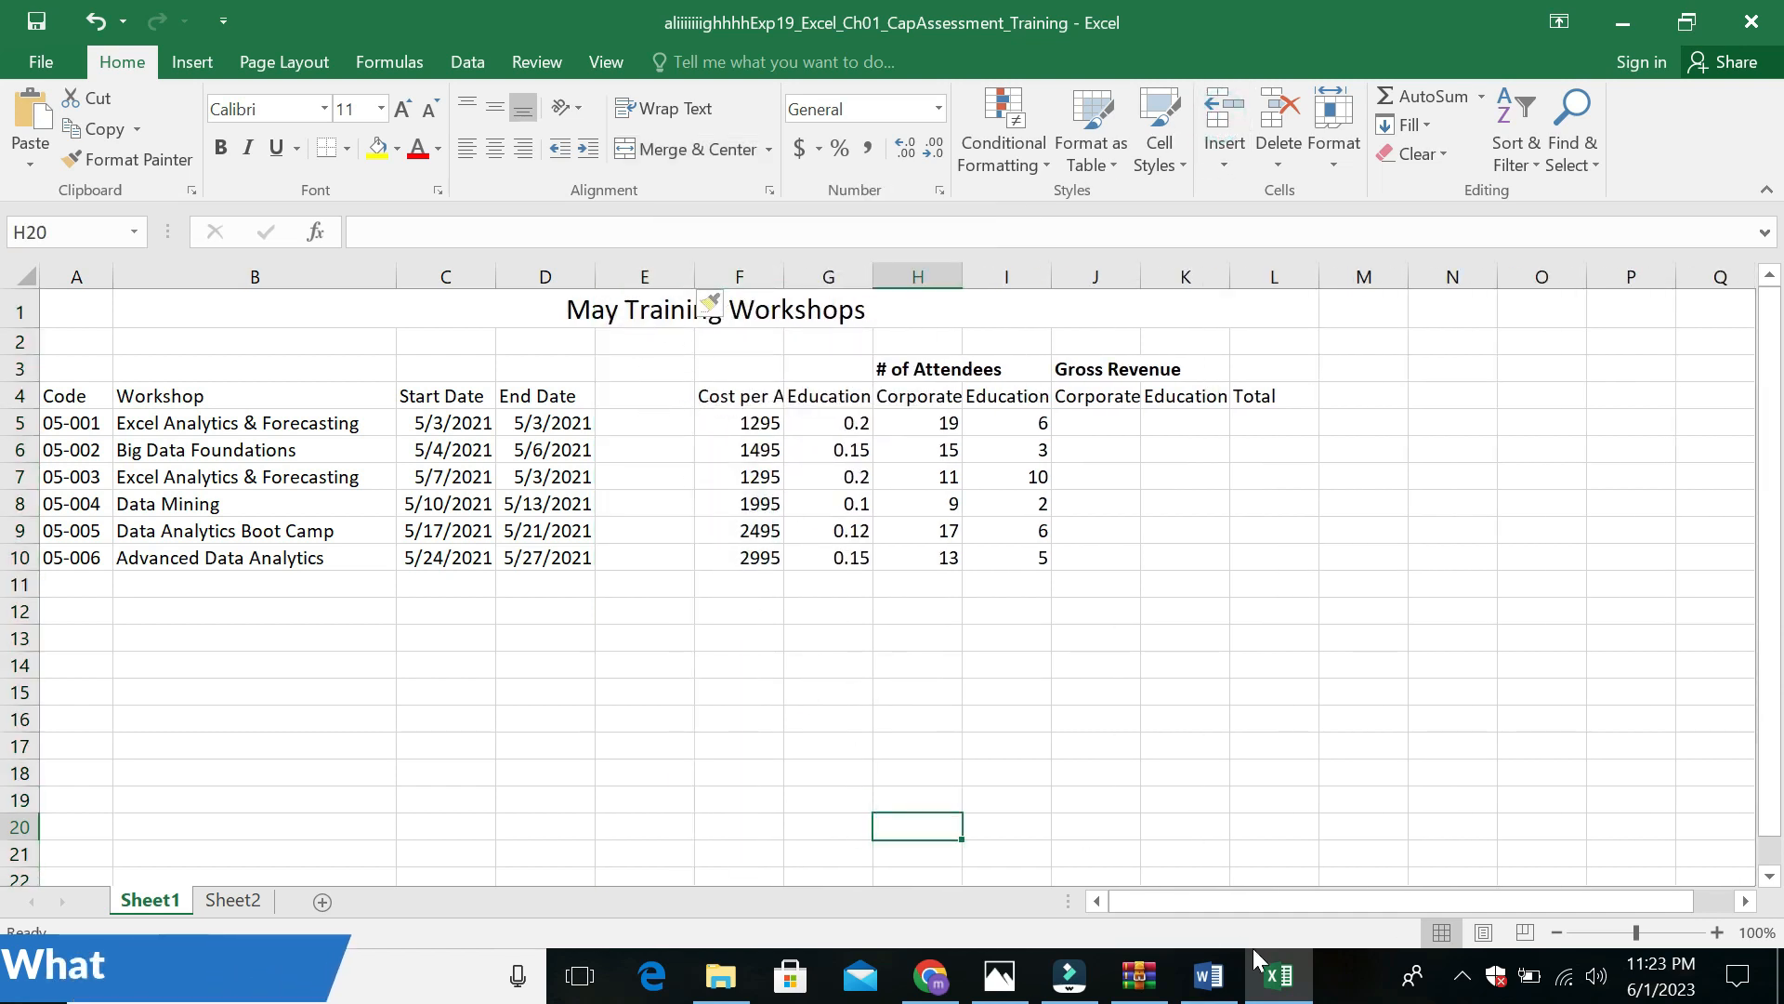
Copy "# of Days" from step 8 in Word and enter it as the heading in cell E4 of the Excel sheet
{"action": "left_click", "coordinate": [1212, 978]}
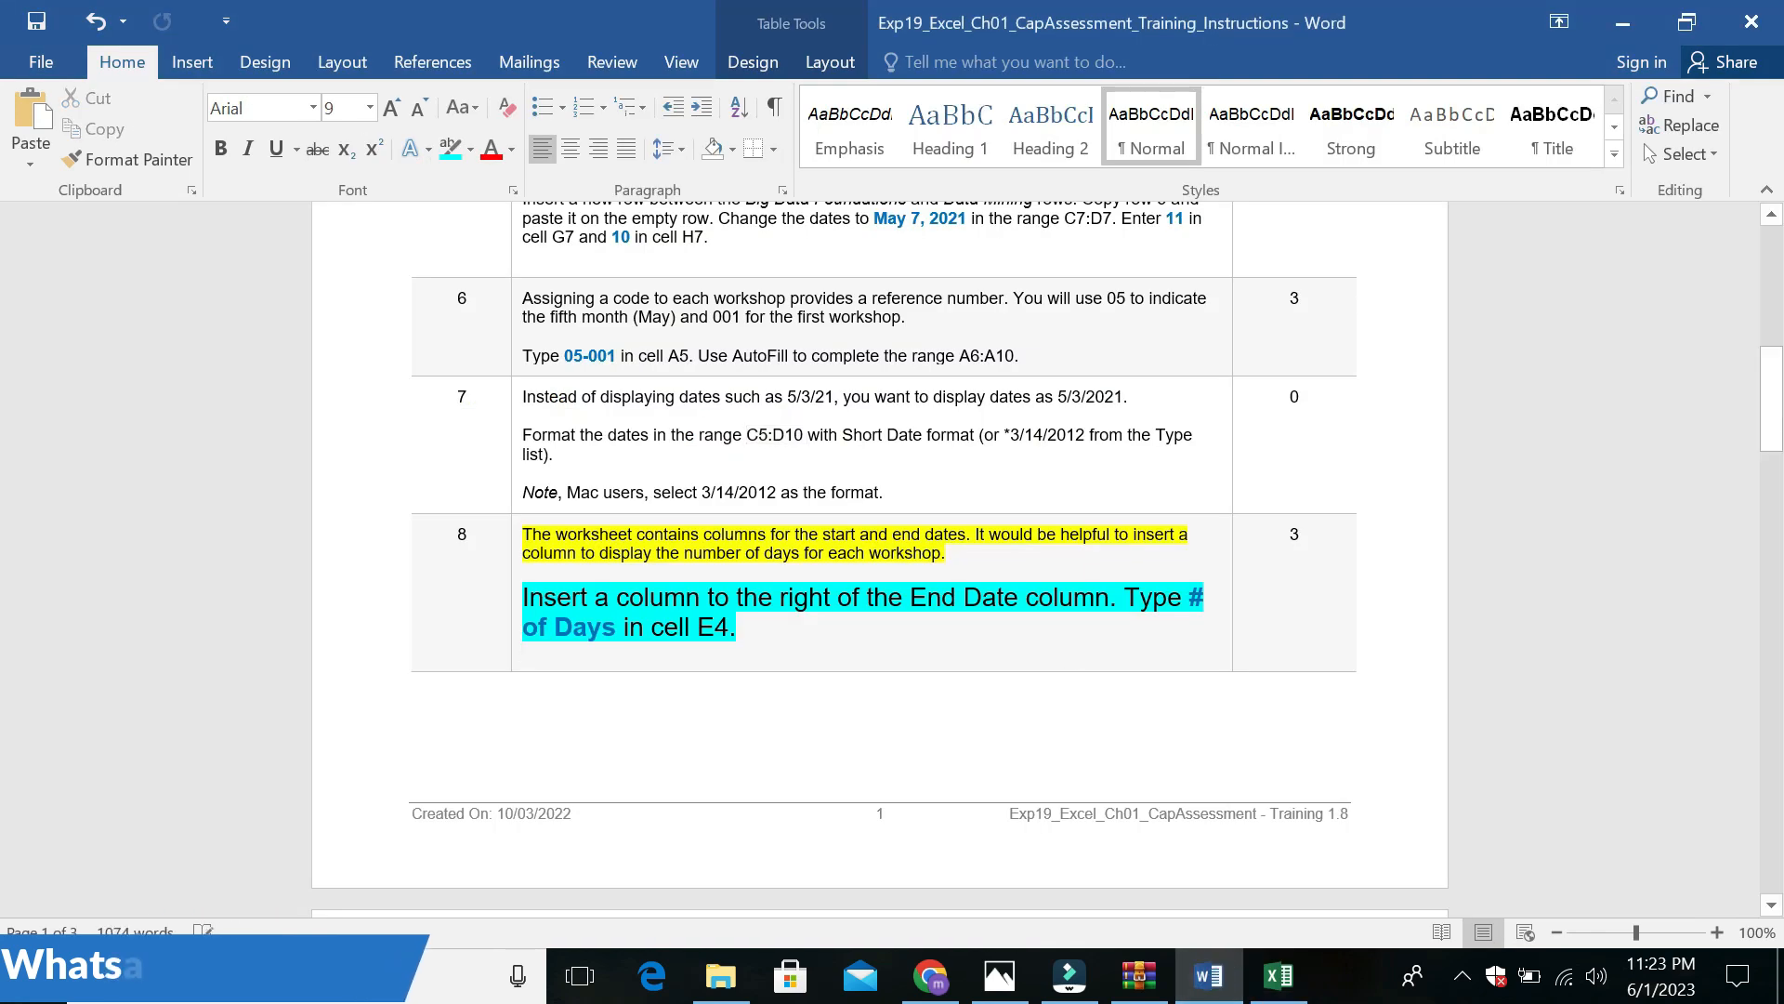
{"action": "left_click_drag", "start_coordinate": [1189, 597], "coordinate": [616, 629]}
{"action": "key", "text": "ctrl+c"}
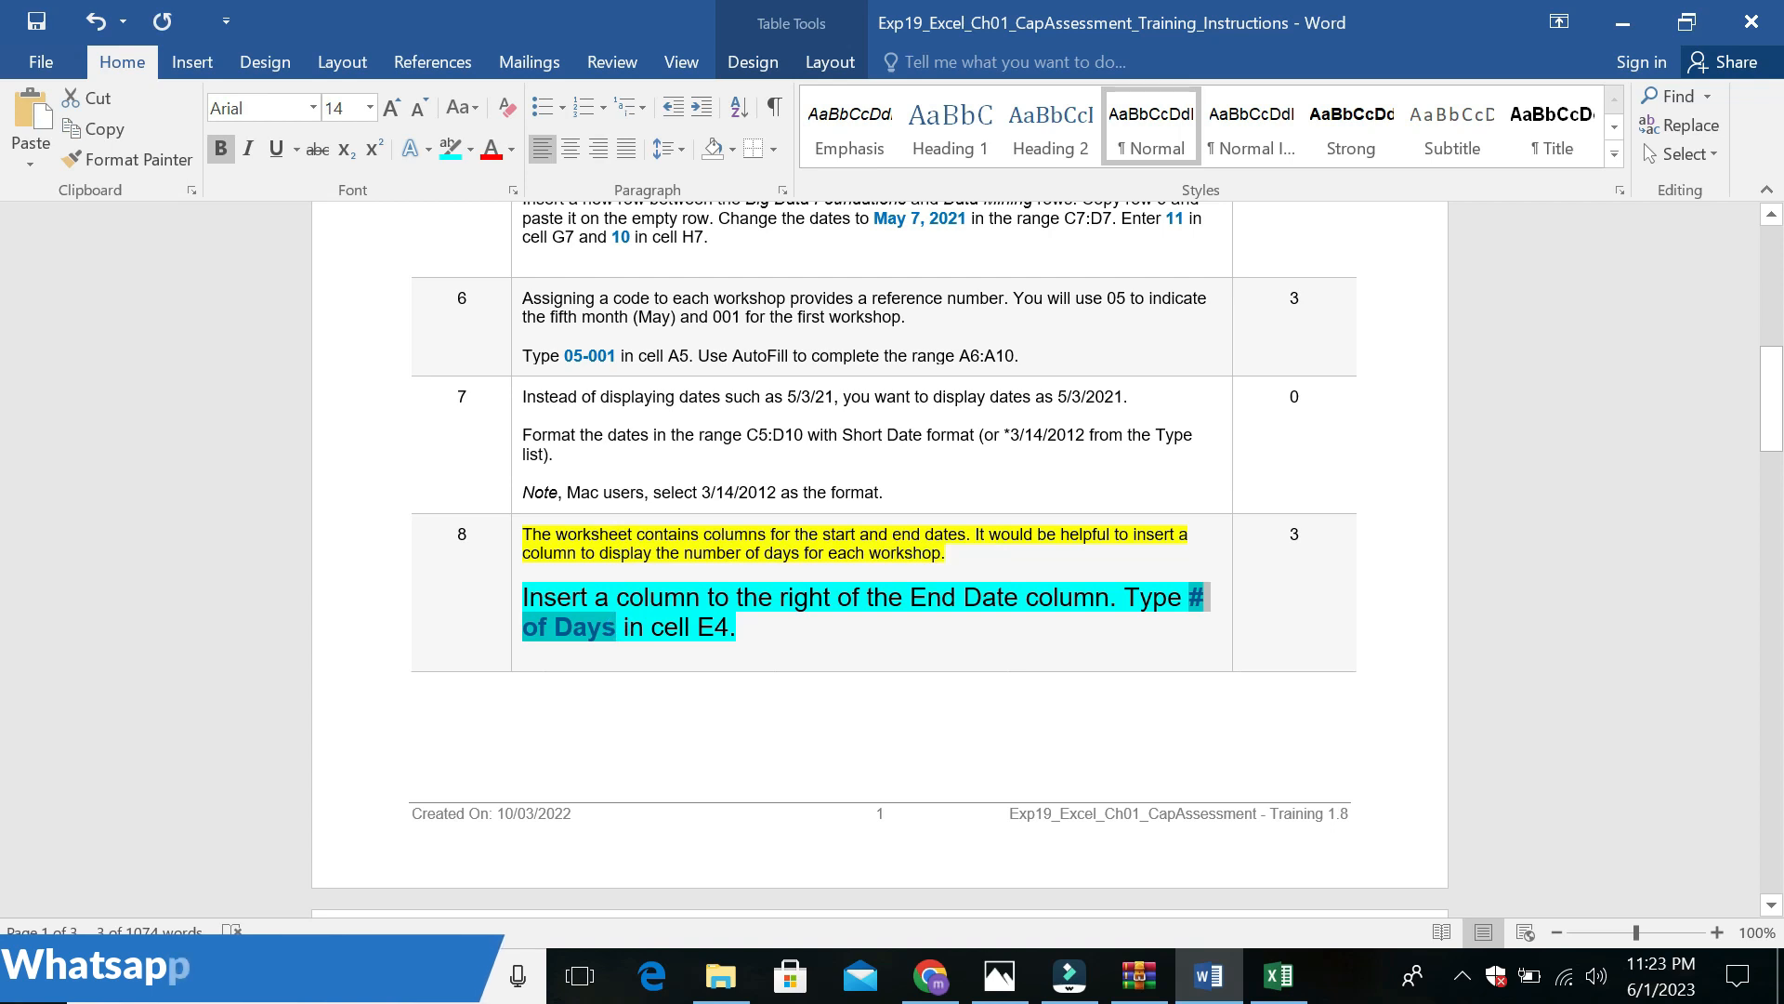
{"action": "left_click", "coordinate": [1277, 975]}
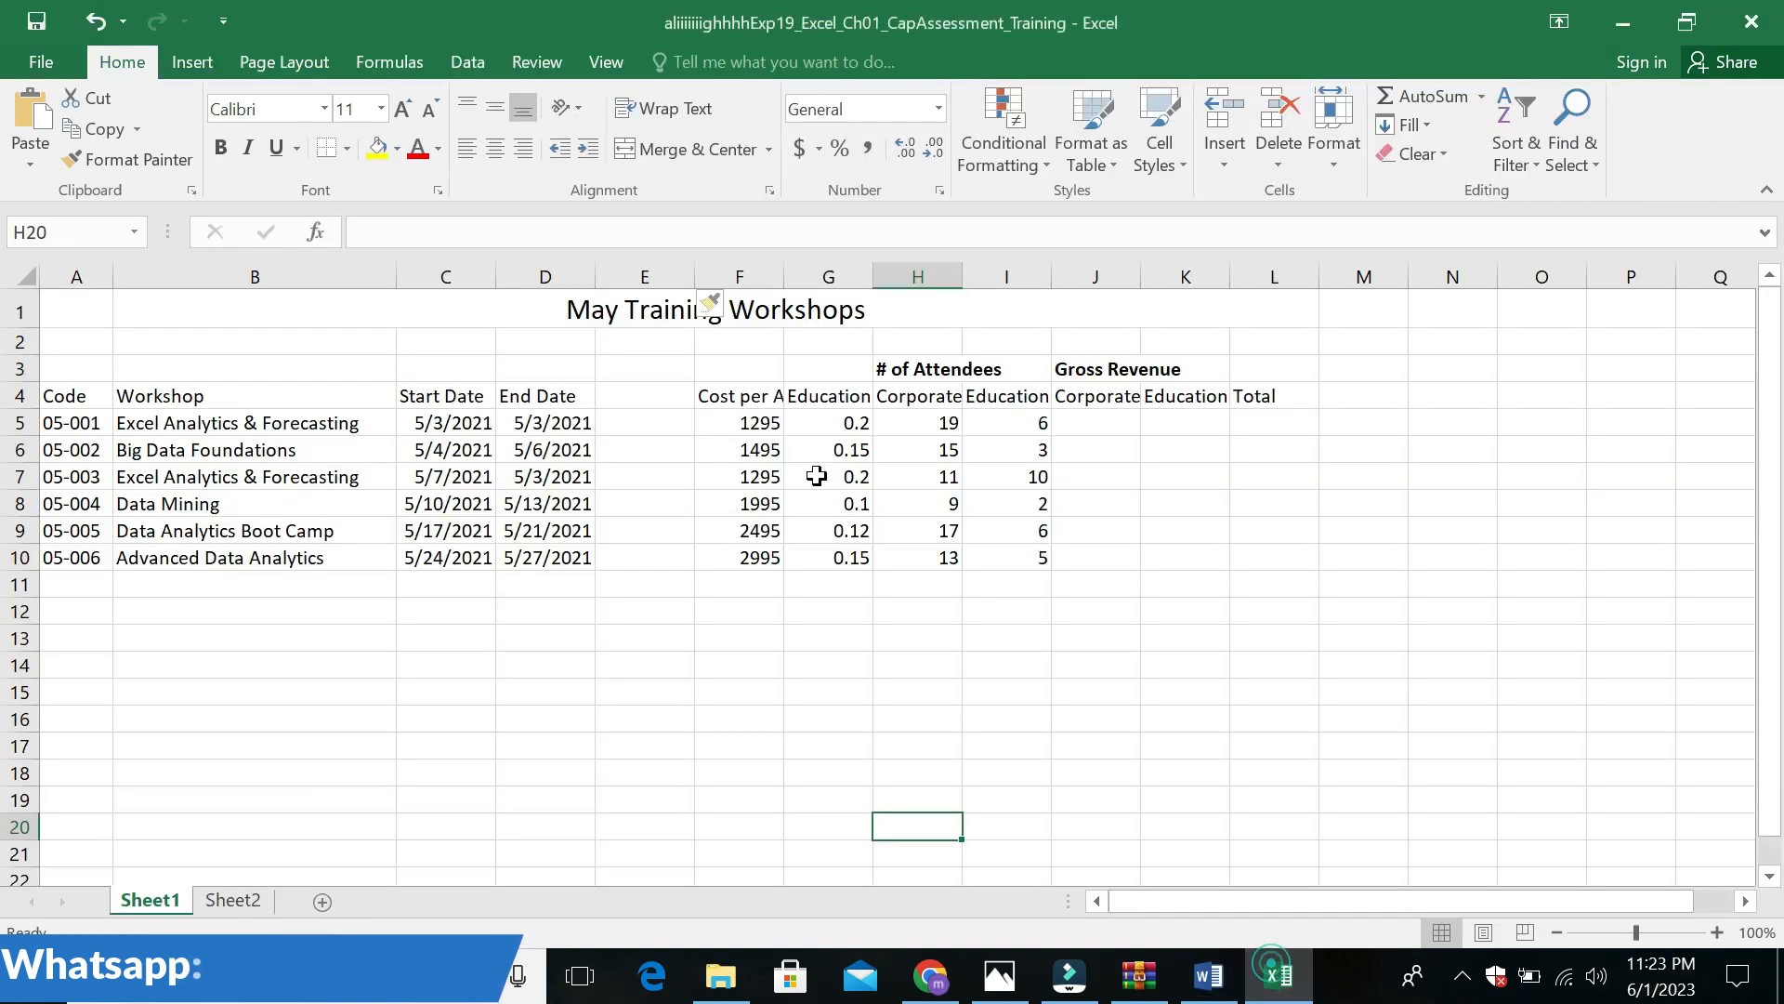
{"action": "left_click", "coordinate": [647, 396]}
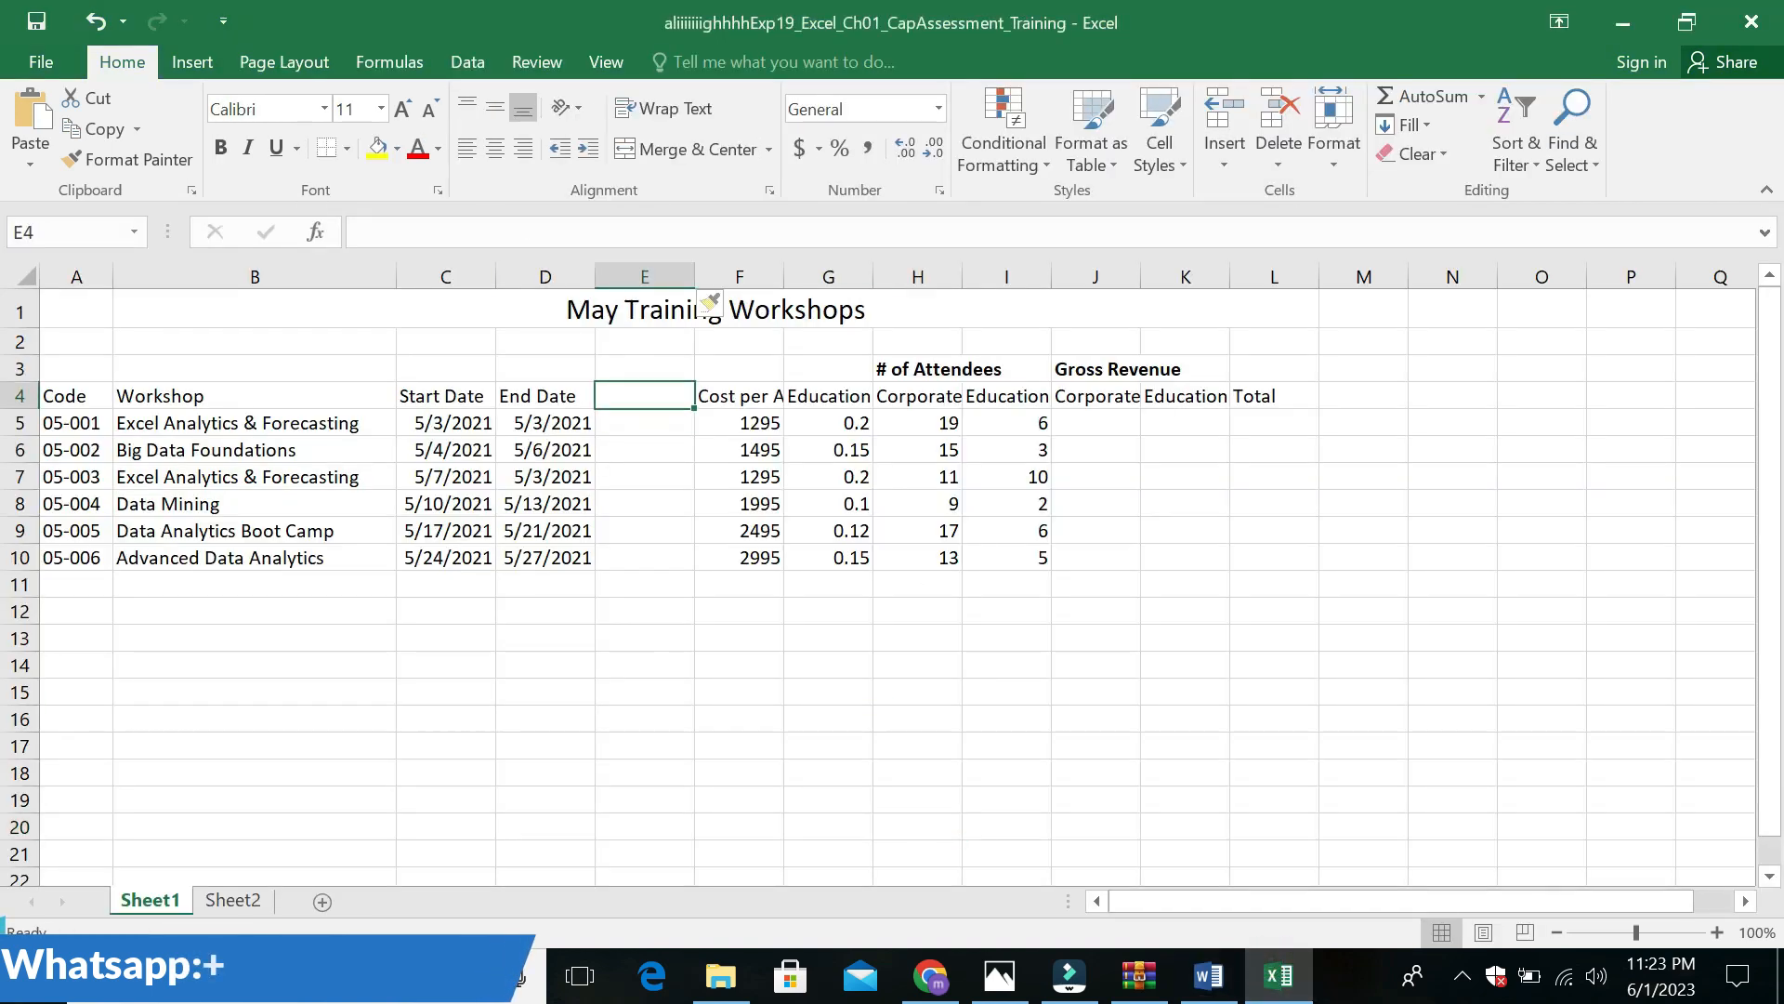
{"action": "left_click", "coordinate": [483, 223]}
{"action": "key", "text": "ctrl+v"}
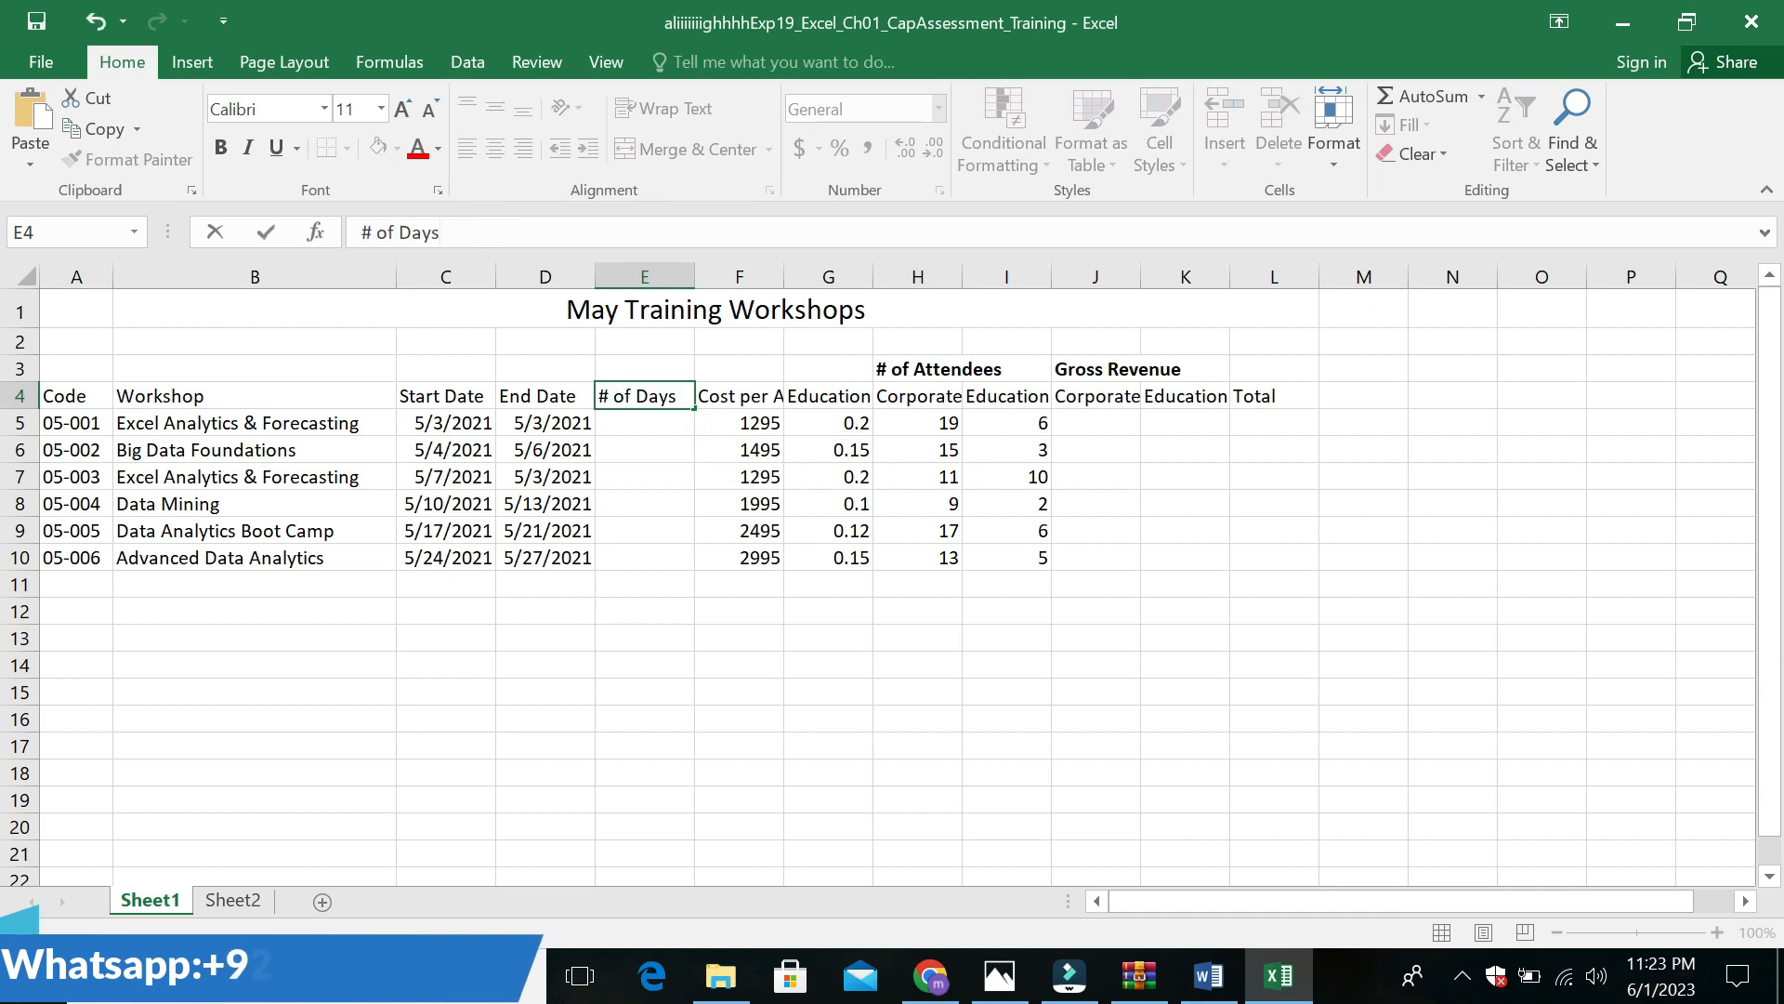
{"action": "key", "text": "Return"}
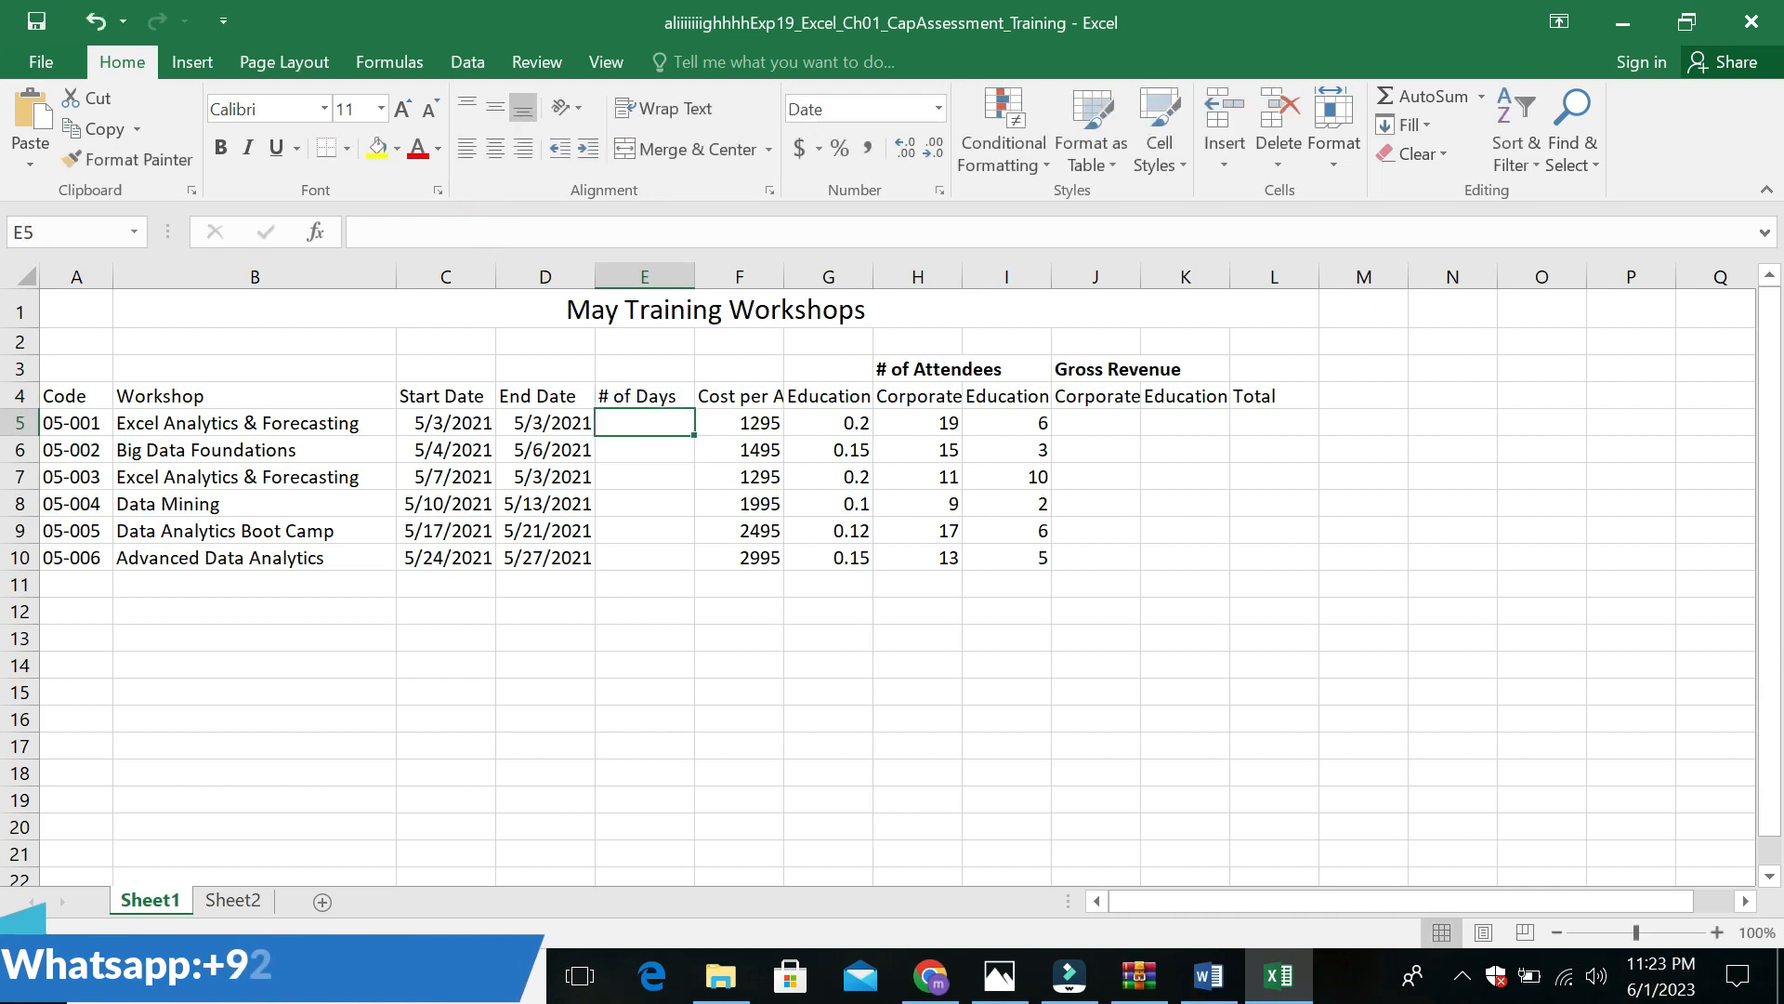
Switch to the Word instructions, undo step 8's highlighting and enlarged text, and deselect the text
{"action": "left_click", "coordinate": [1208, 976]}
{"action": "key", "text": "ctrl+z"}
{"action": "key", "text": "ctrl+z"}
{"action": "key", "text": "ctrl+z"}
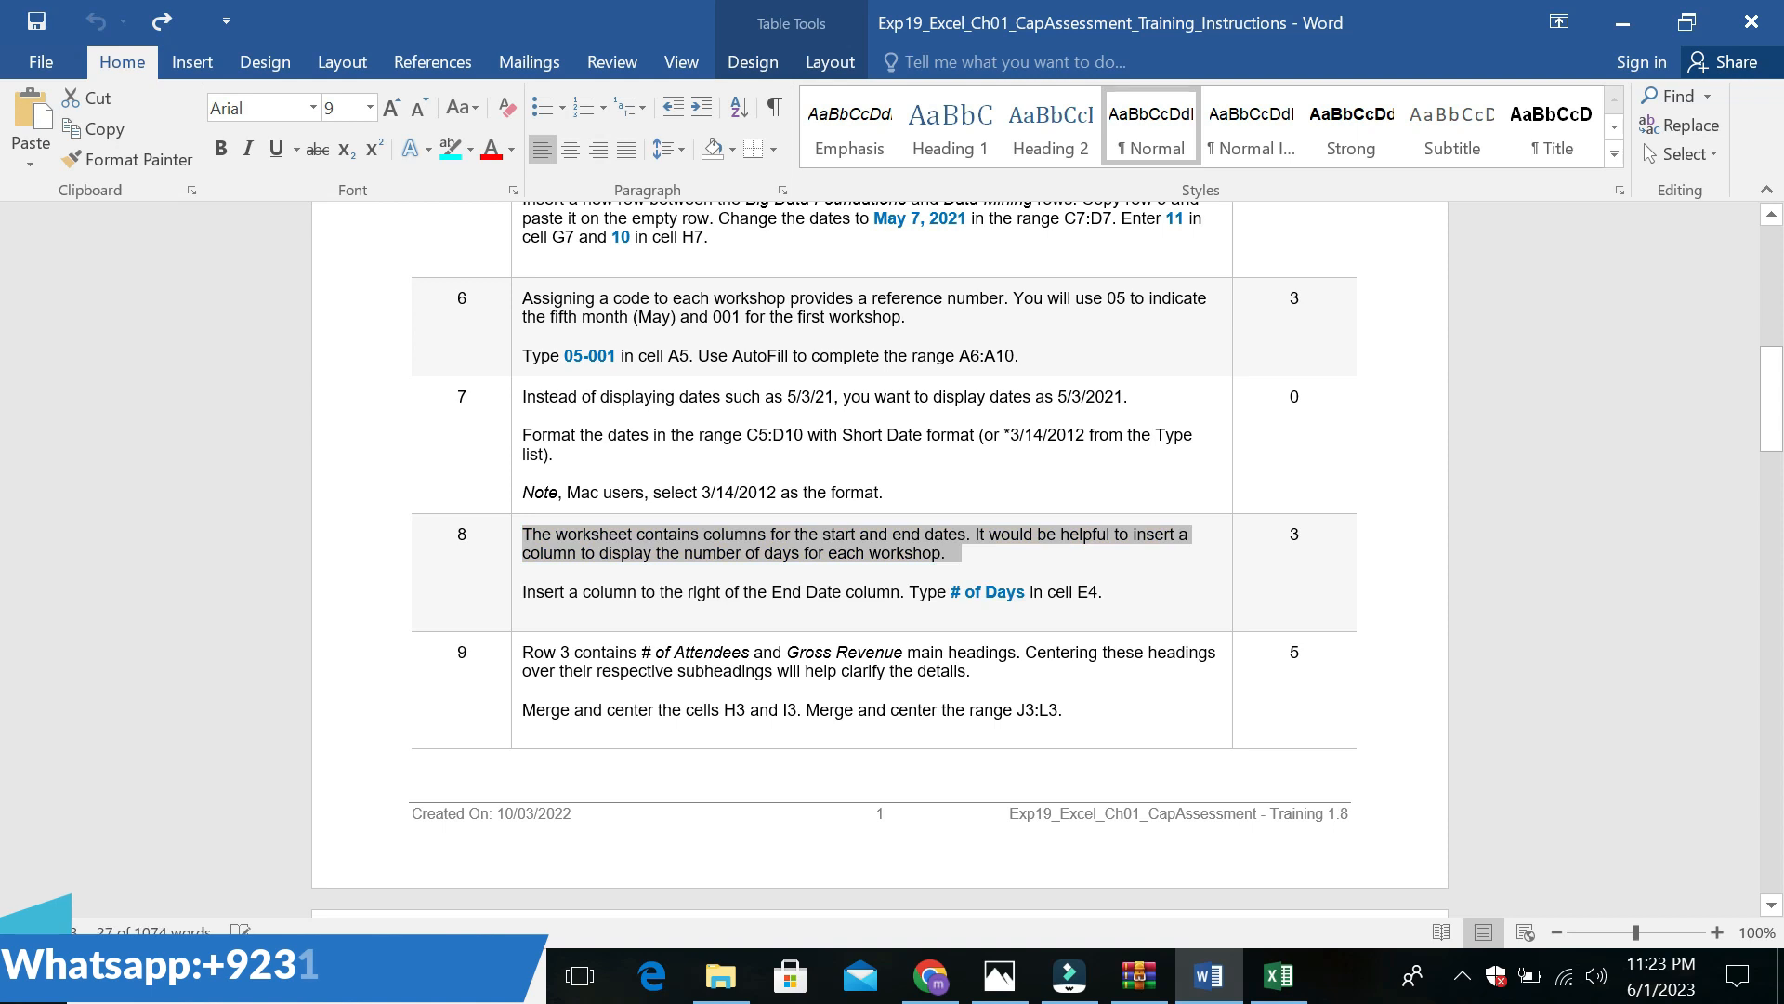
{"action": "left_click", "coordinate": [1066, 671]}
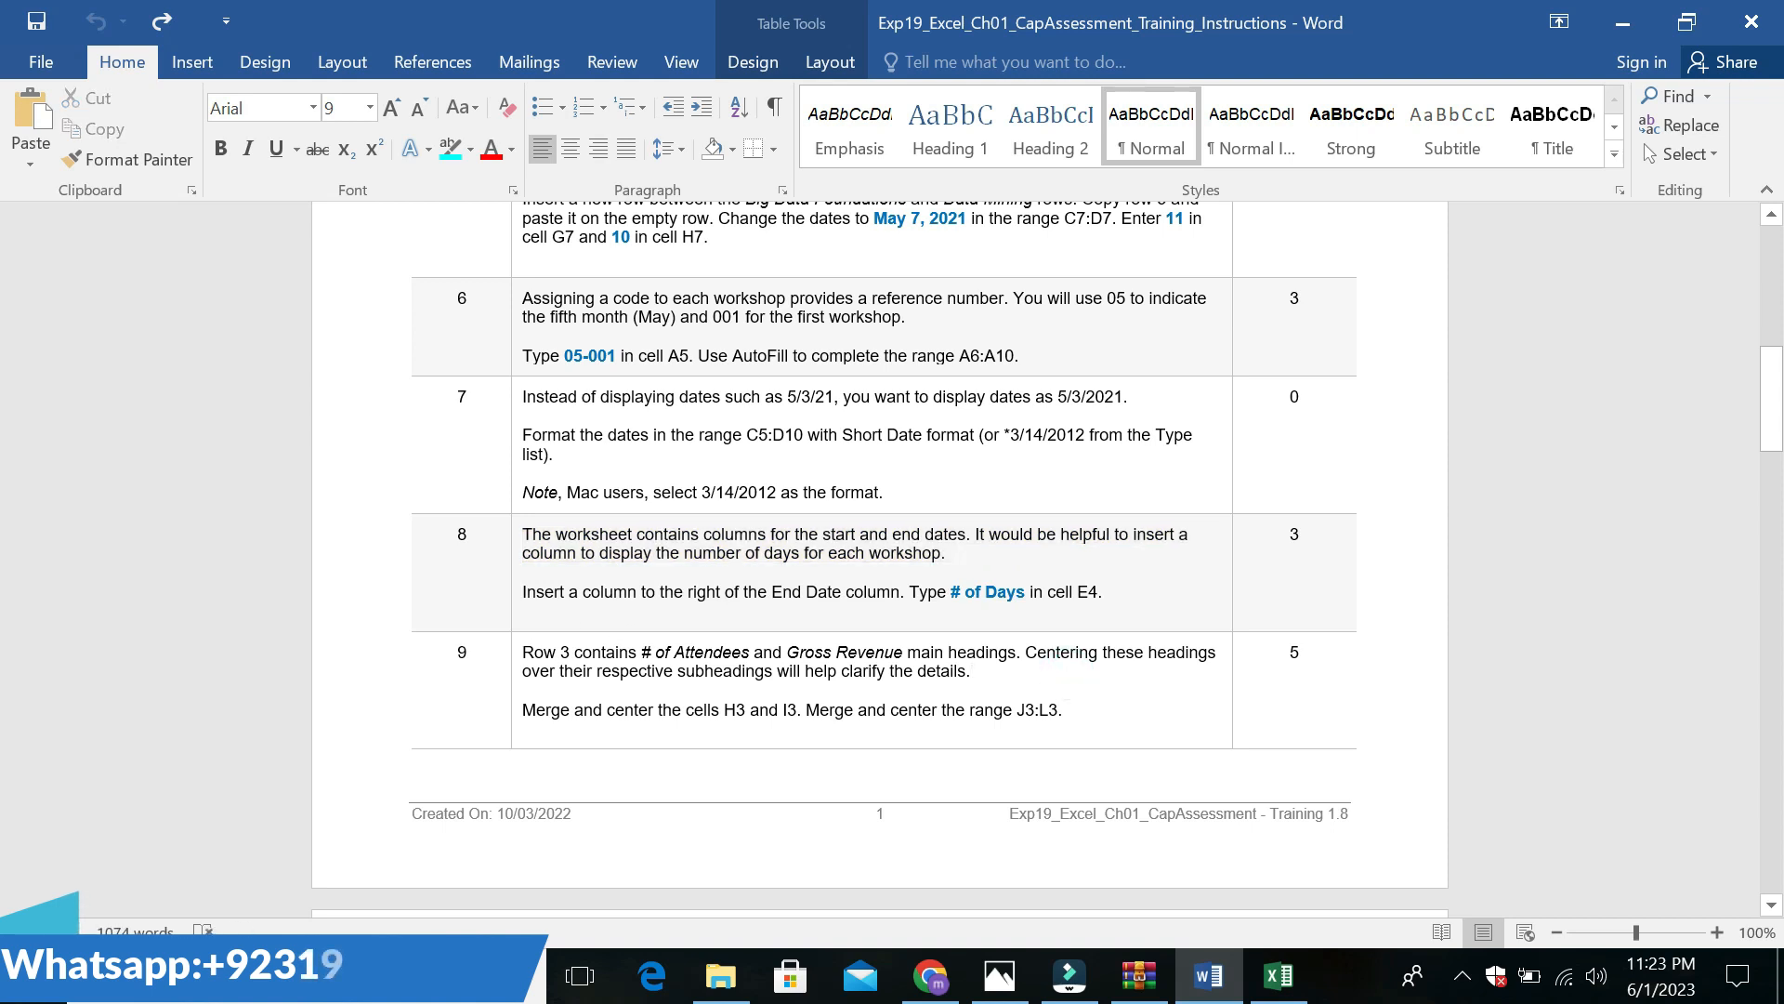
Highlight step 9's introductory paragraph about the row 3 main headings in yellow
{"action": "triple_click", "coordinate": [526, 648]}
{"action": "left_click", "coordinate": [1146, 628]}
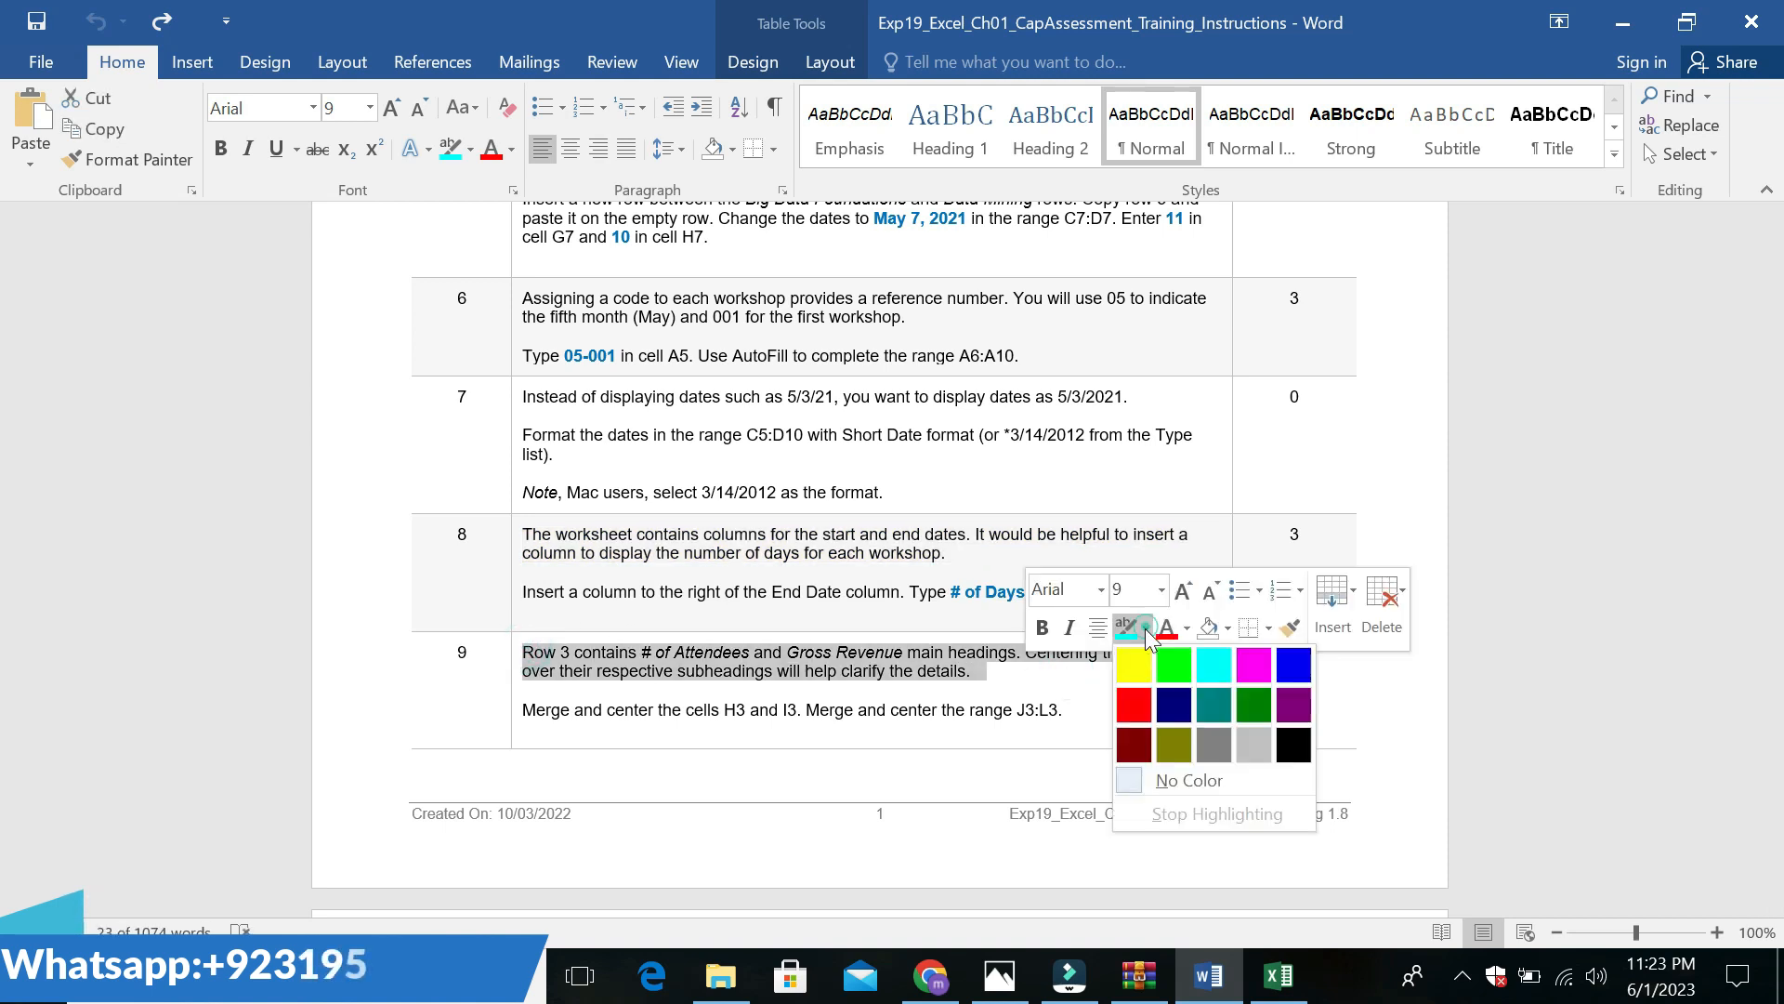
{"action": "left_click", "coordinate": [1133, 666]}
Enlarge step 9's merge and center instruction to 14 pt, highlight it in turquoise and deselect it
{"action": "left_click_drag", "start_coordinate": [522, 710], "coordinate": [1058, 711]}
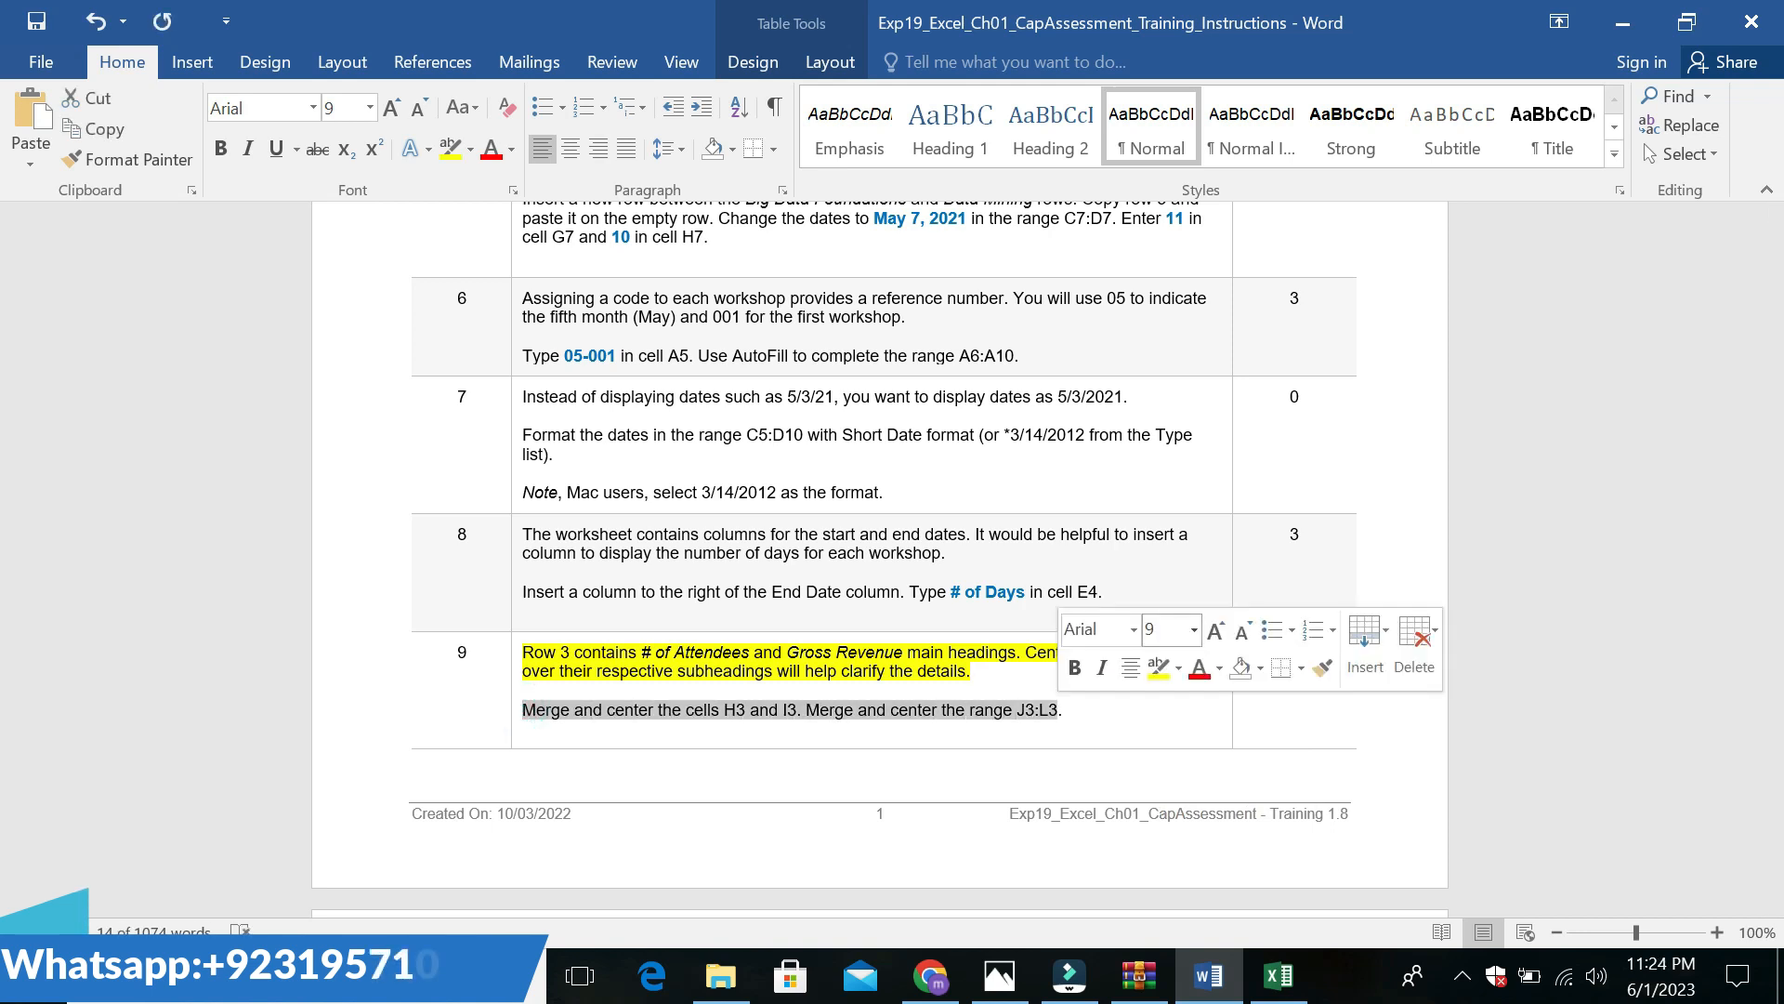
{"action": "left_click", "coordinate": [1193, 630]}
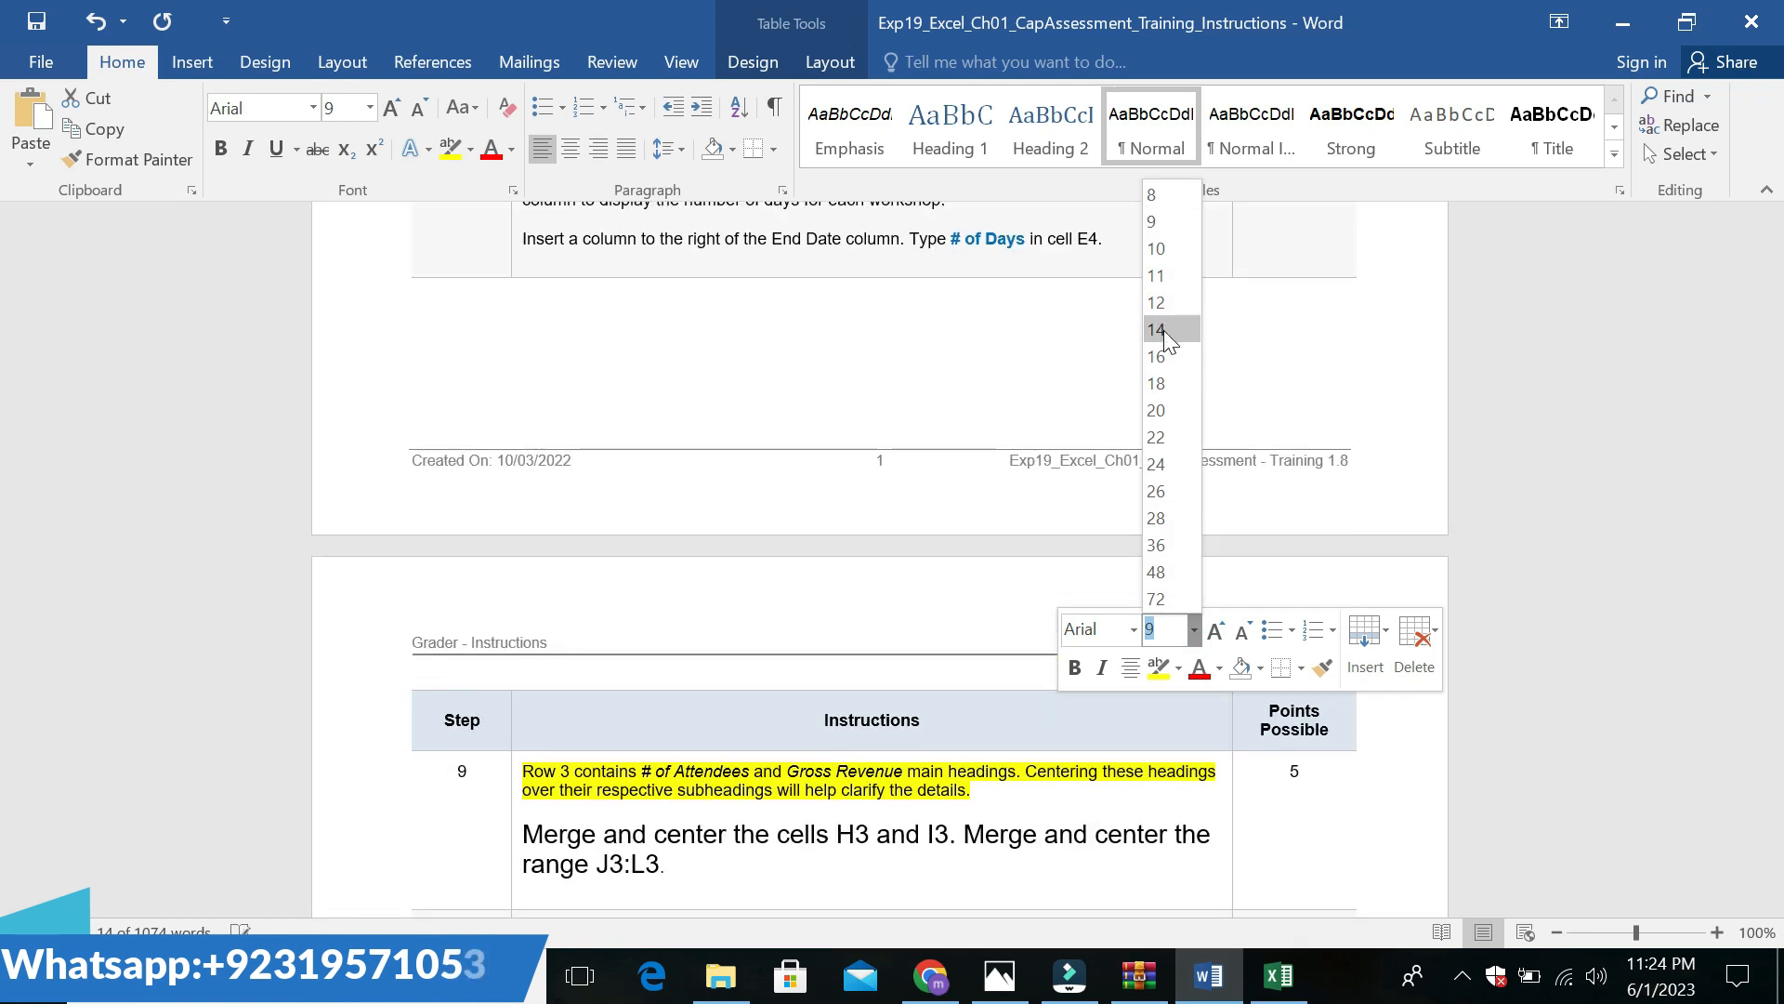
{"action": "left_click", "coordinate": [1156, 329]}
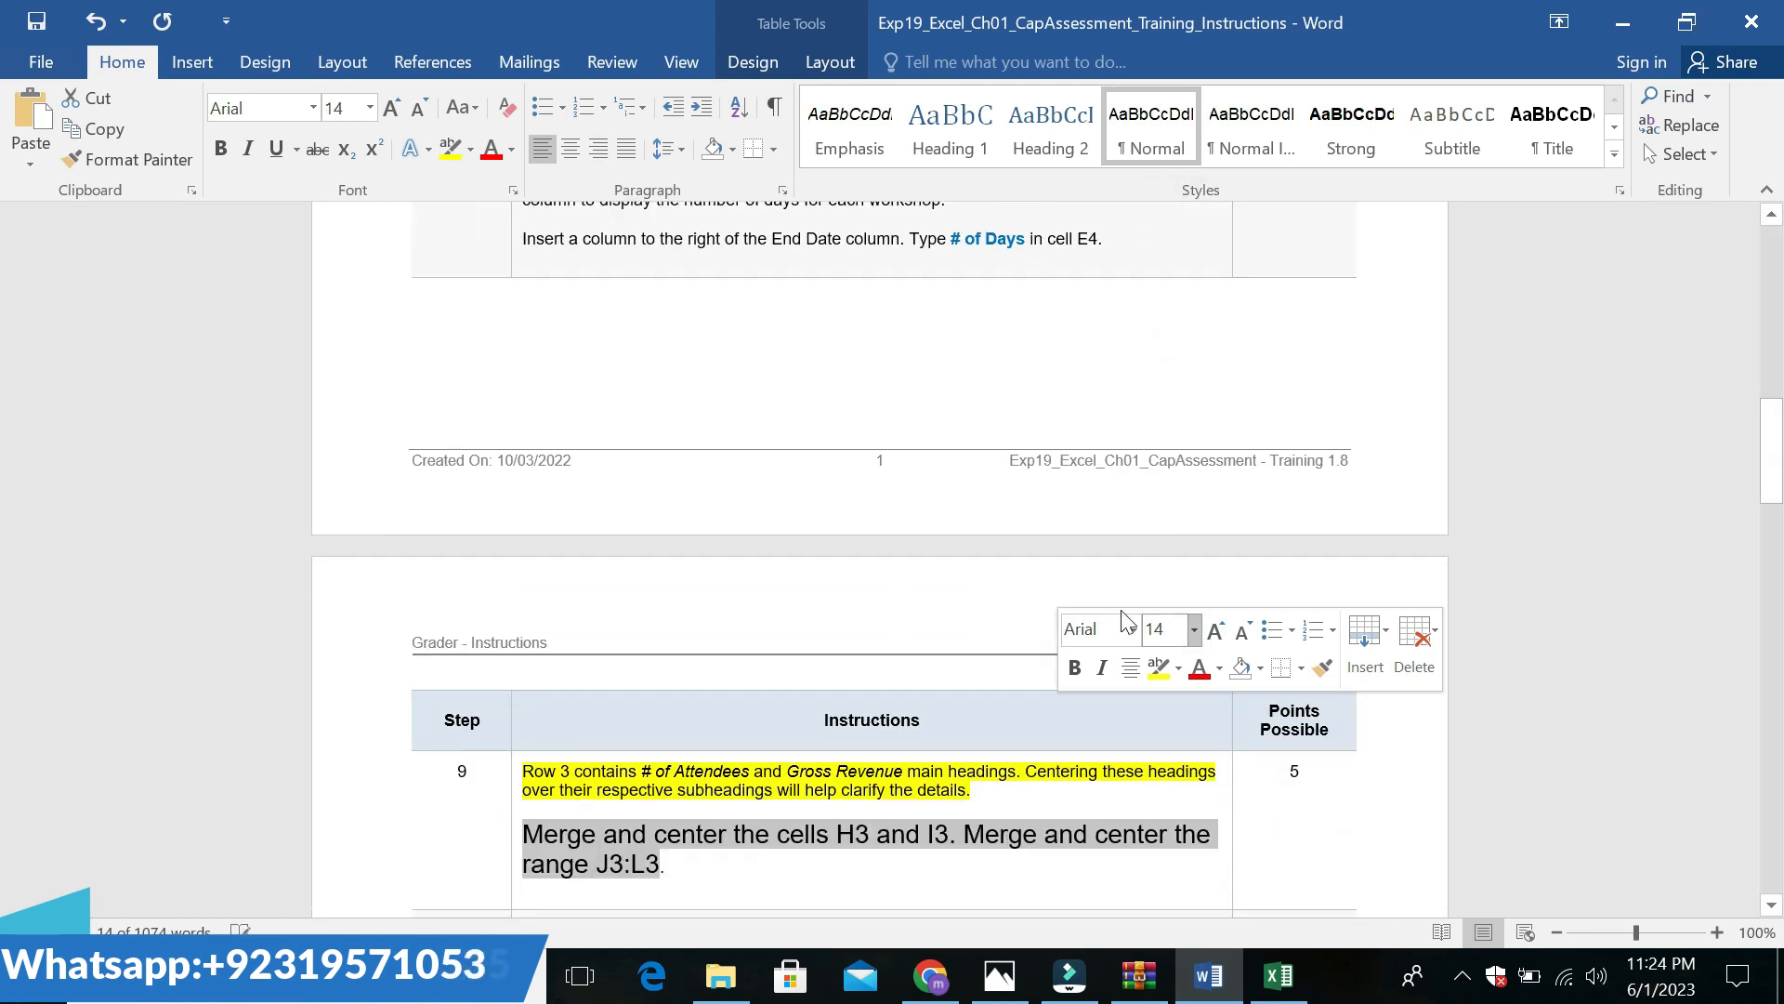
{"action": "left_click", "coordinate": [1179, 667]}
{"action": "left_click", "coordinate": [1257, 705]}
{"action": "left_click", "coordinate": [955, 857]}
Select step 9's words "Merge and center the cells H3 and I3" and switch to the Excel workbook
{"action": "left_click_drag", "start_coordinate": [522, 833], "coordinate": [948, 833]}
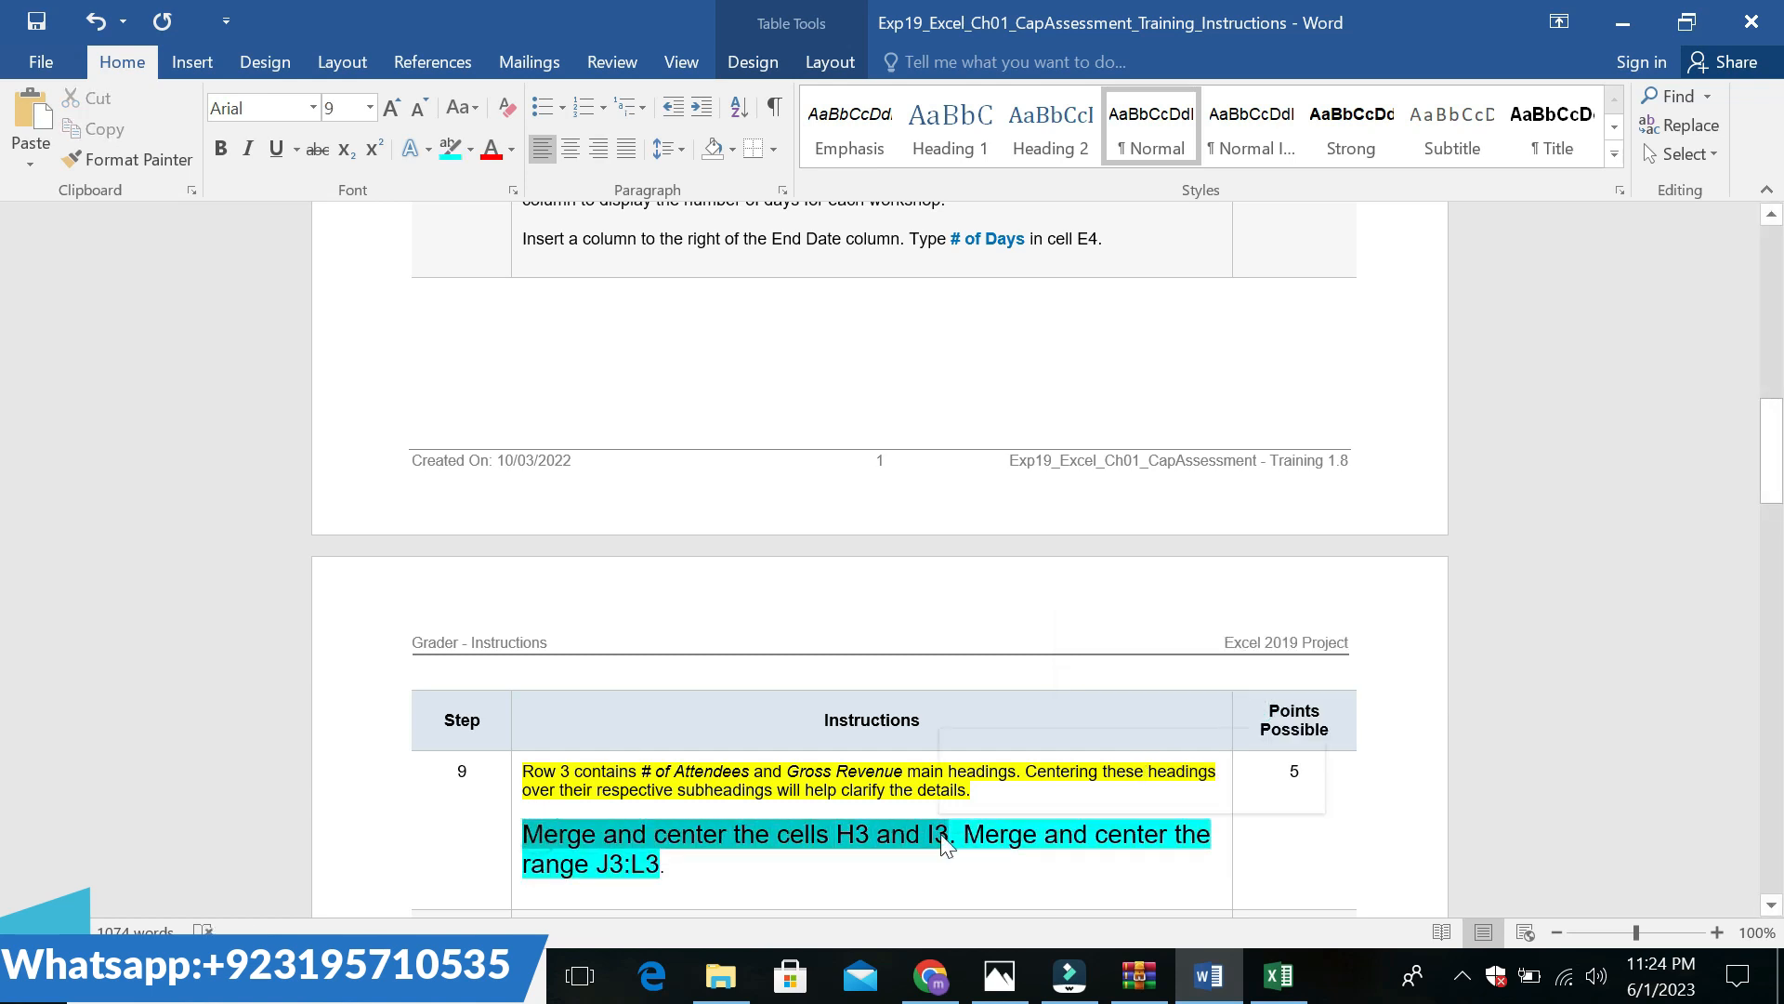
{"action": "left_click_drag", "start_coordinate": [1772, 428], "coordinate": [1772, 483]}
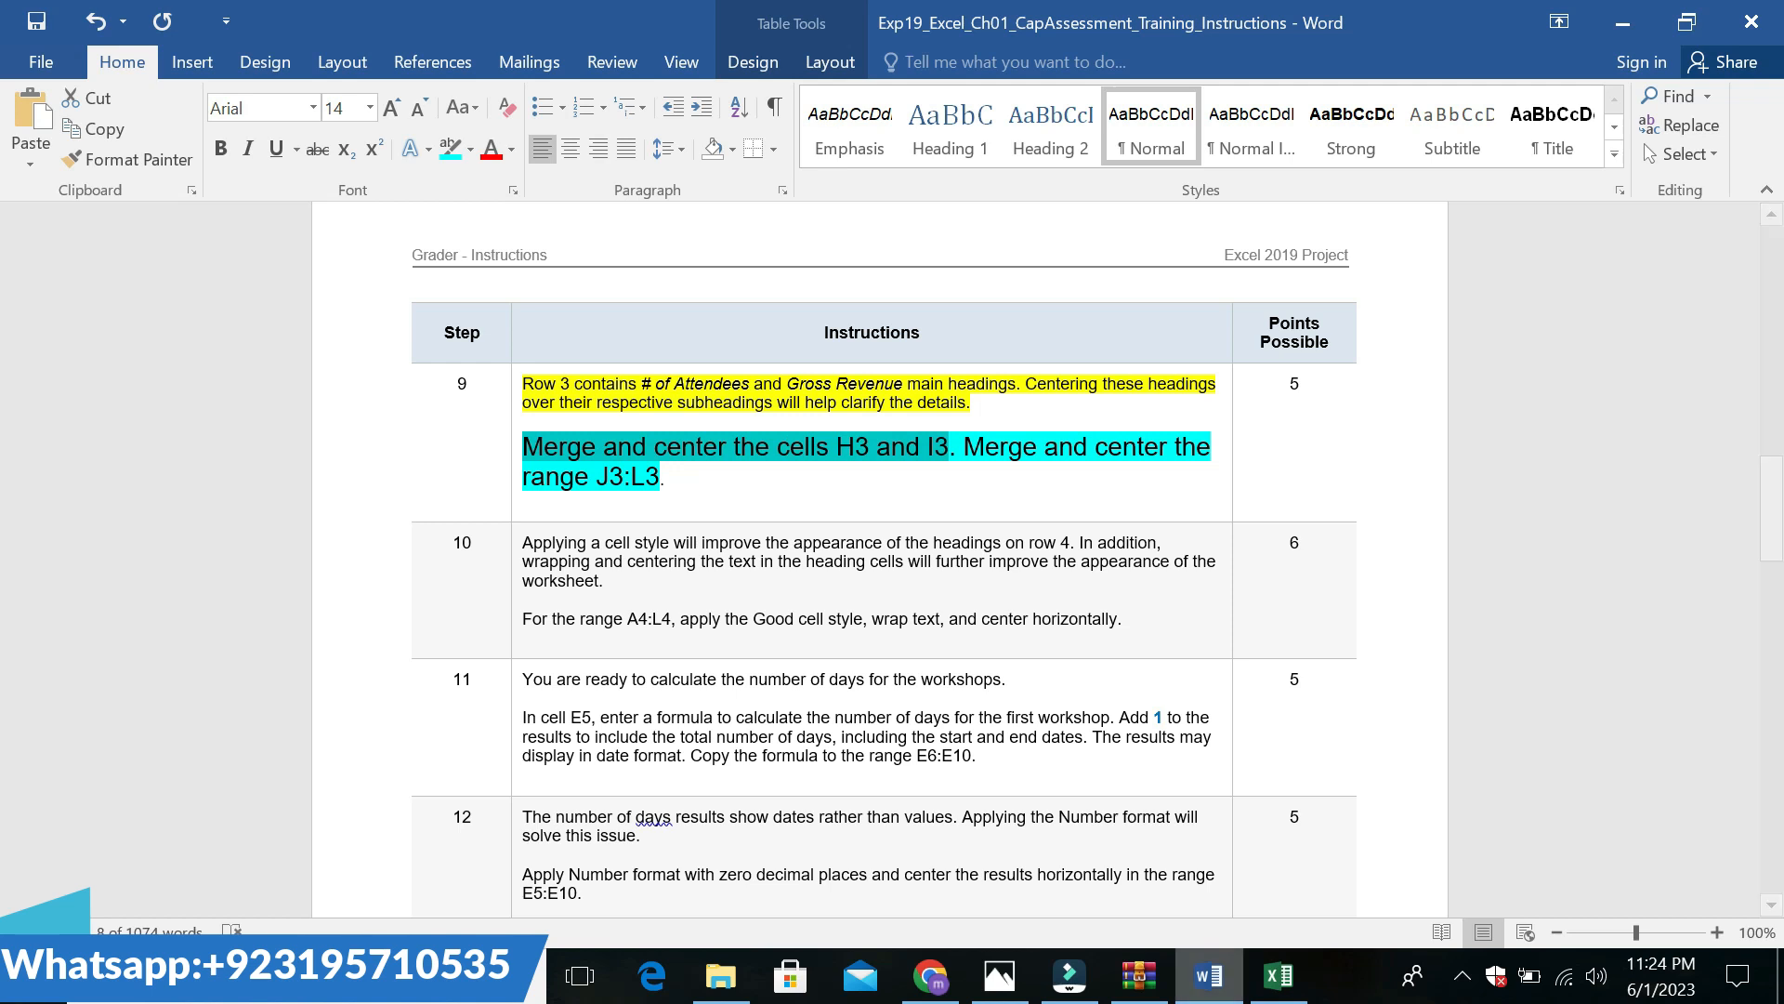
{"action": "left_click", "coordinate": [1279, 975]}
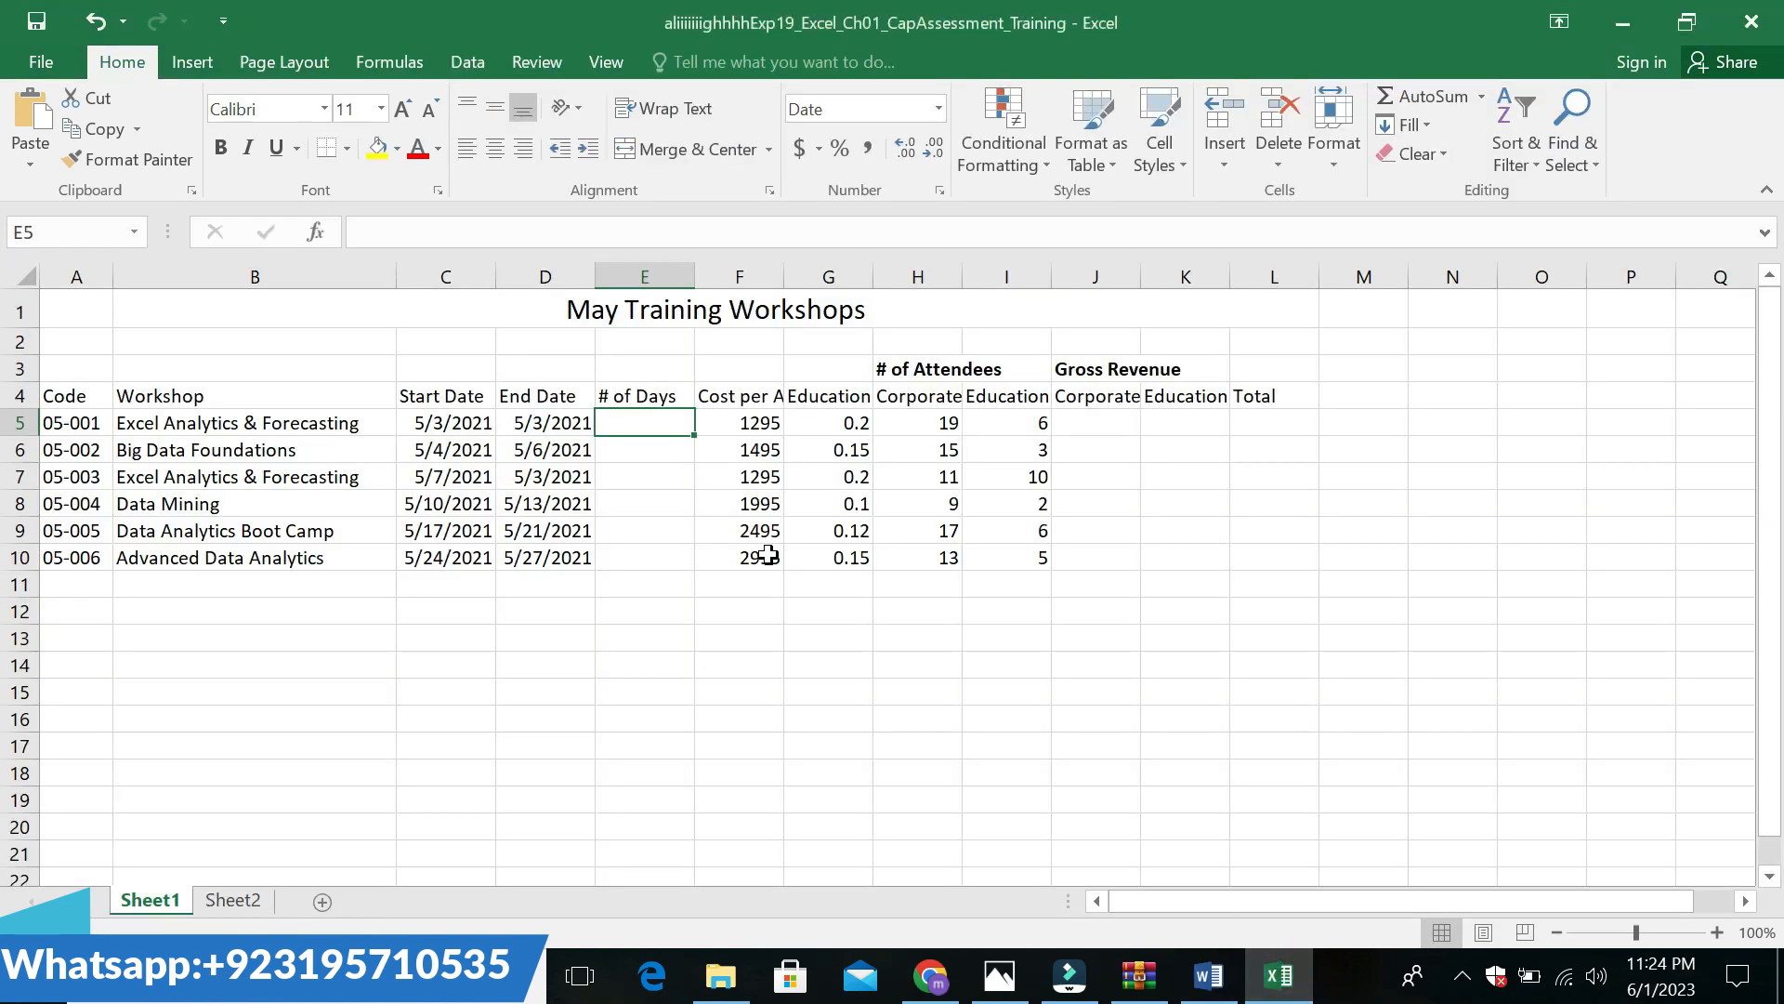
Merge and center the # of Attendees heading across cells H3 and I3 on Sheet1 and deselect it
{"action": "left_click", "coordinate": [943, 371]}
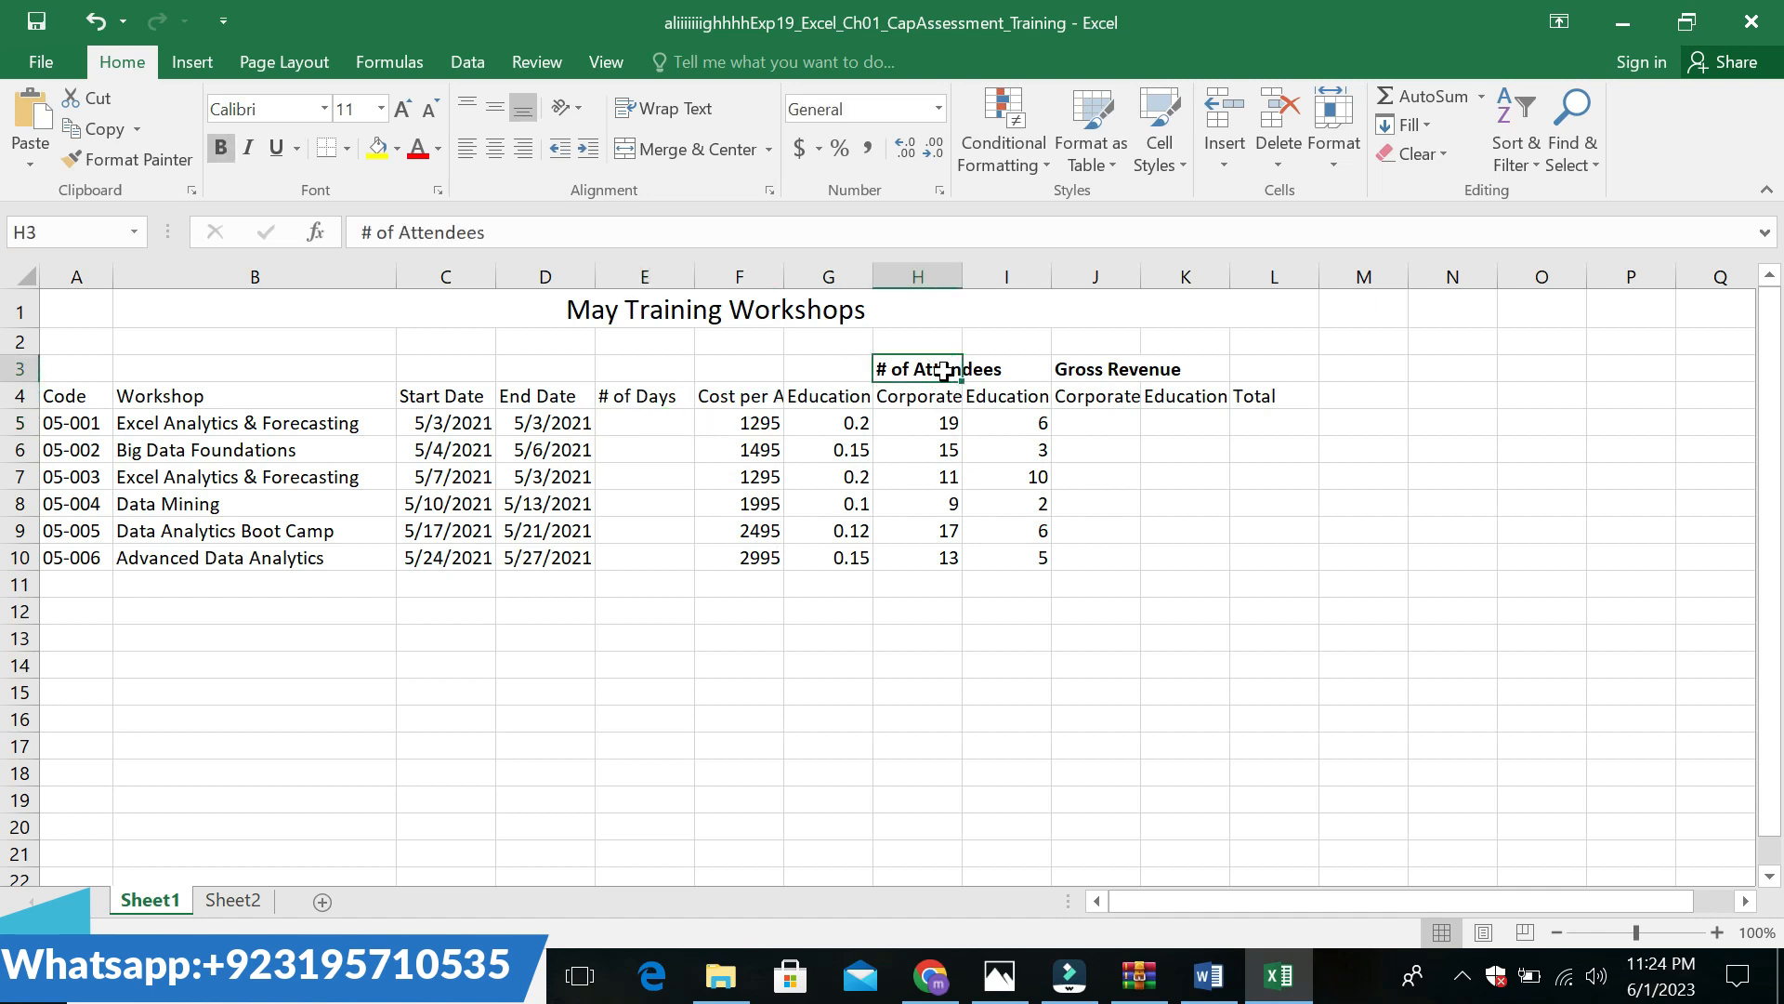
{"action": "left_click_drag", "start_coordinate": [945, 370], "coordinate": [1048, 367]}
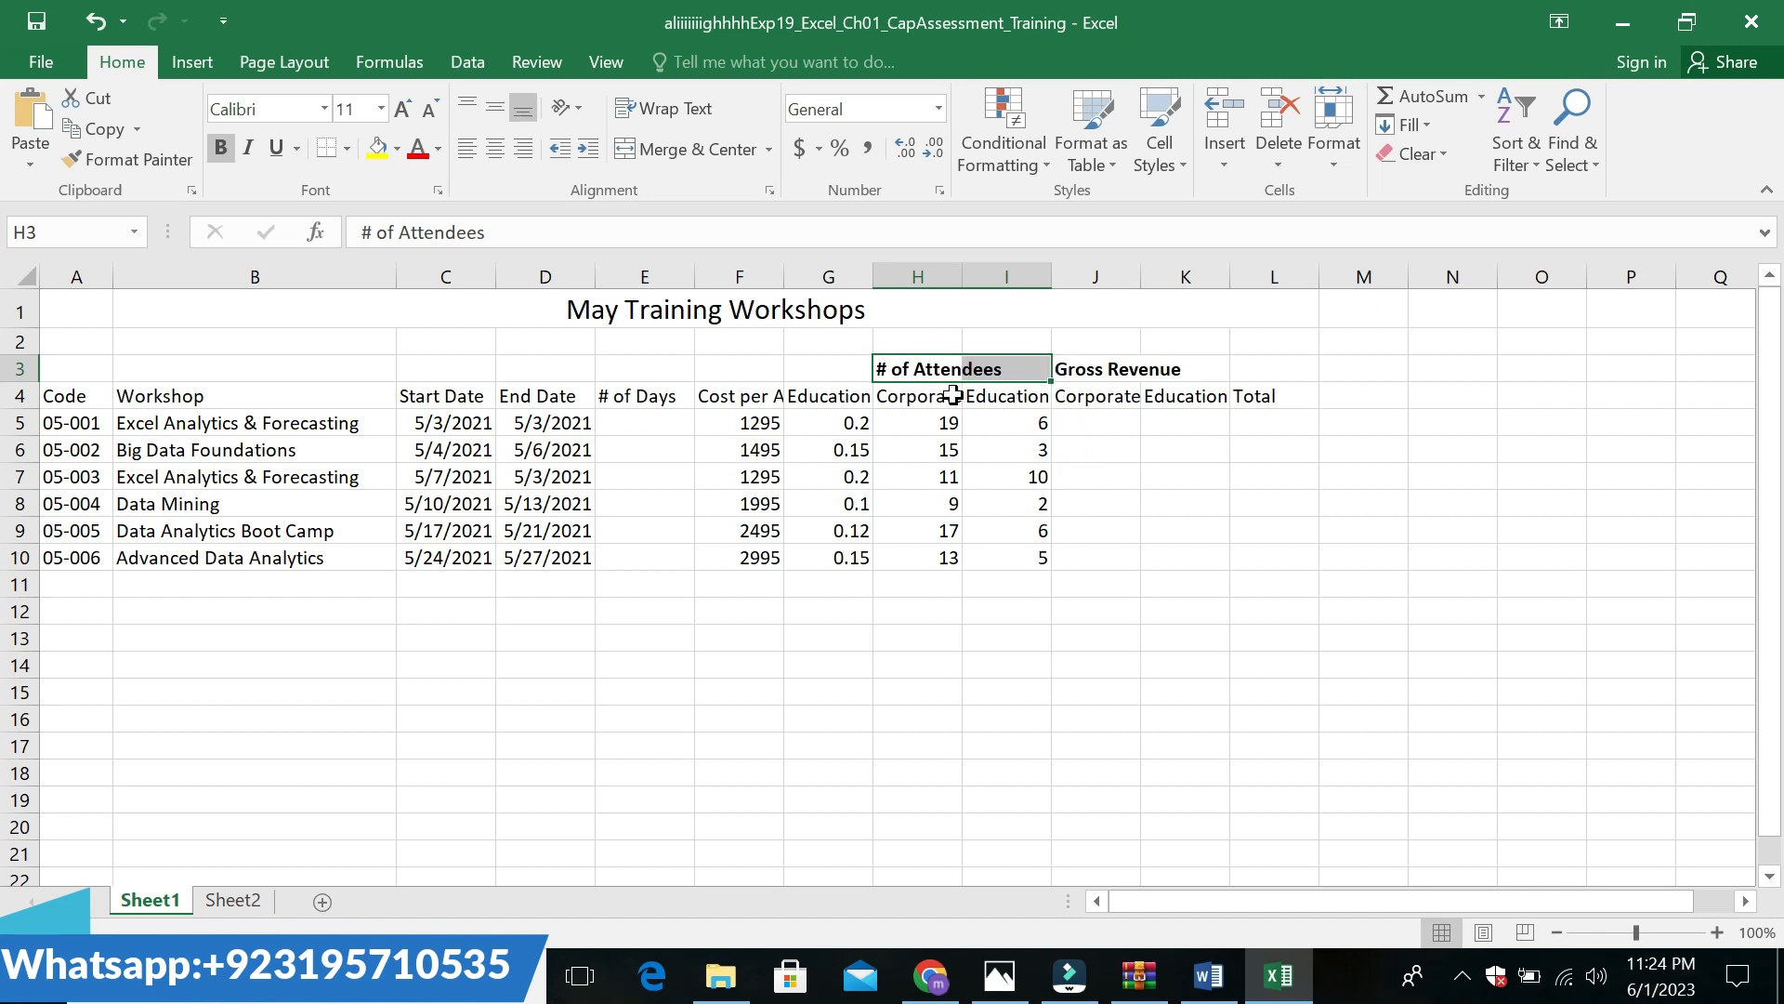
{"action": "left_click", "coordinate": [75, 232]}
{"action": "type", "text": ":"}
{"action": "left_click", "coordinate": [656, 139]}
{"action": "left_click", "coordinate": [938, 768]}
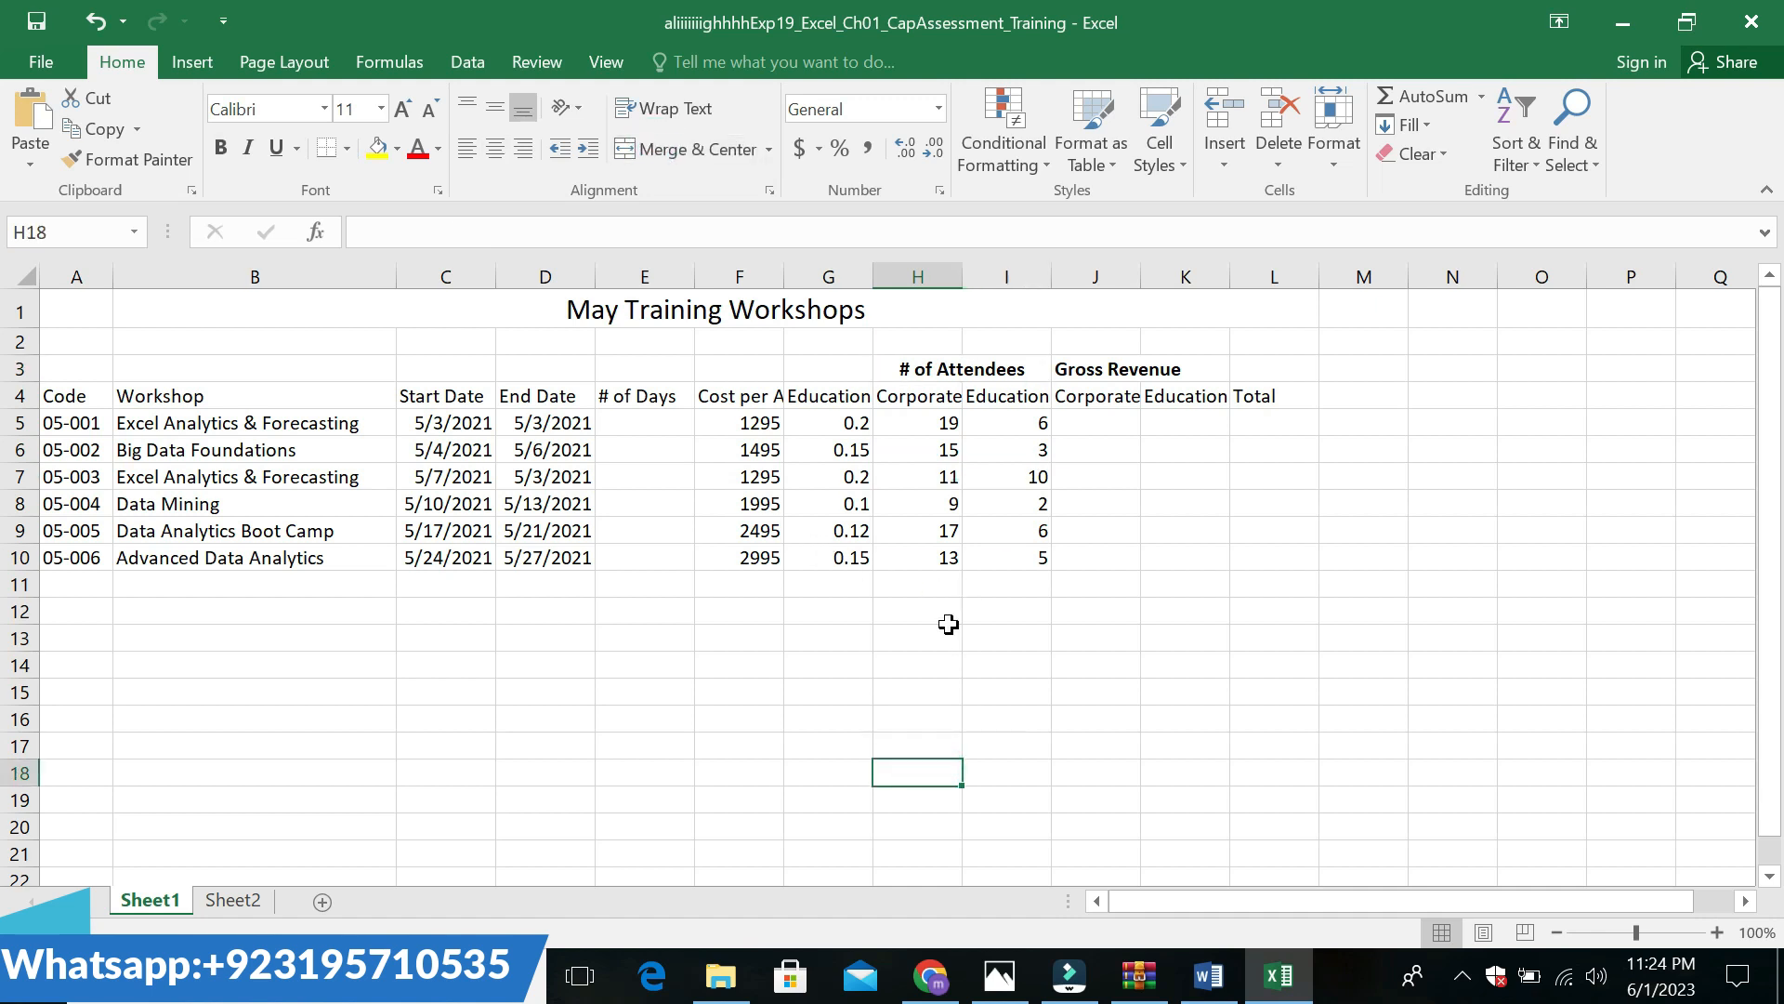
Switch to the Word instructions and copy the range reference J3:L3 from step 9
{"action": "left_click", "coordinate": [1208, 974]}
{"action": "left_click", "coordinate": [1126, 789]}
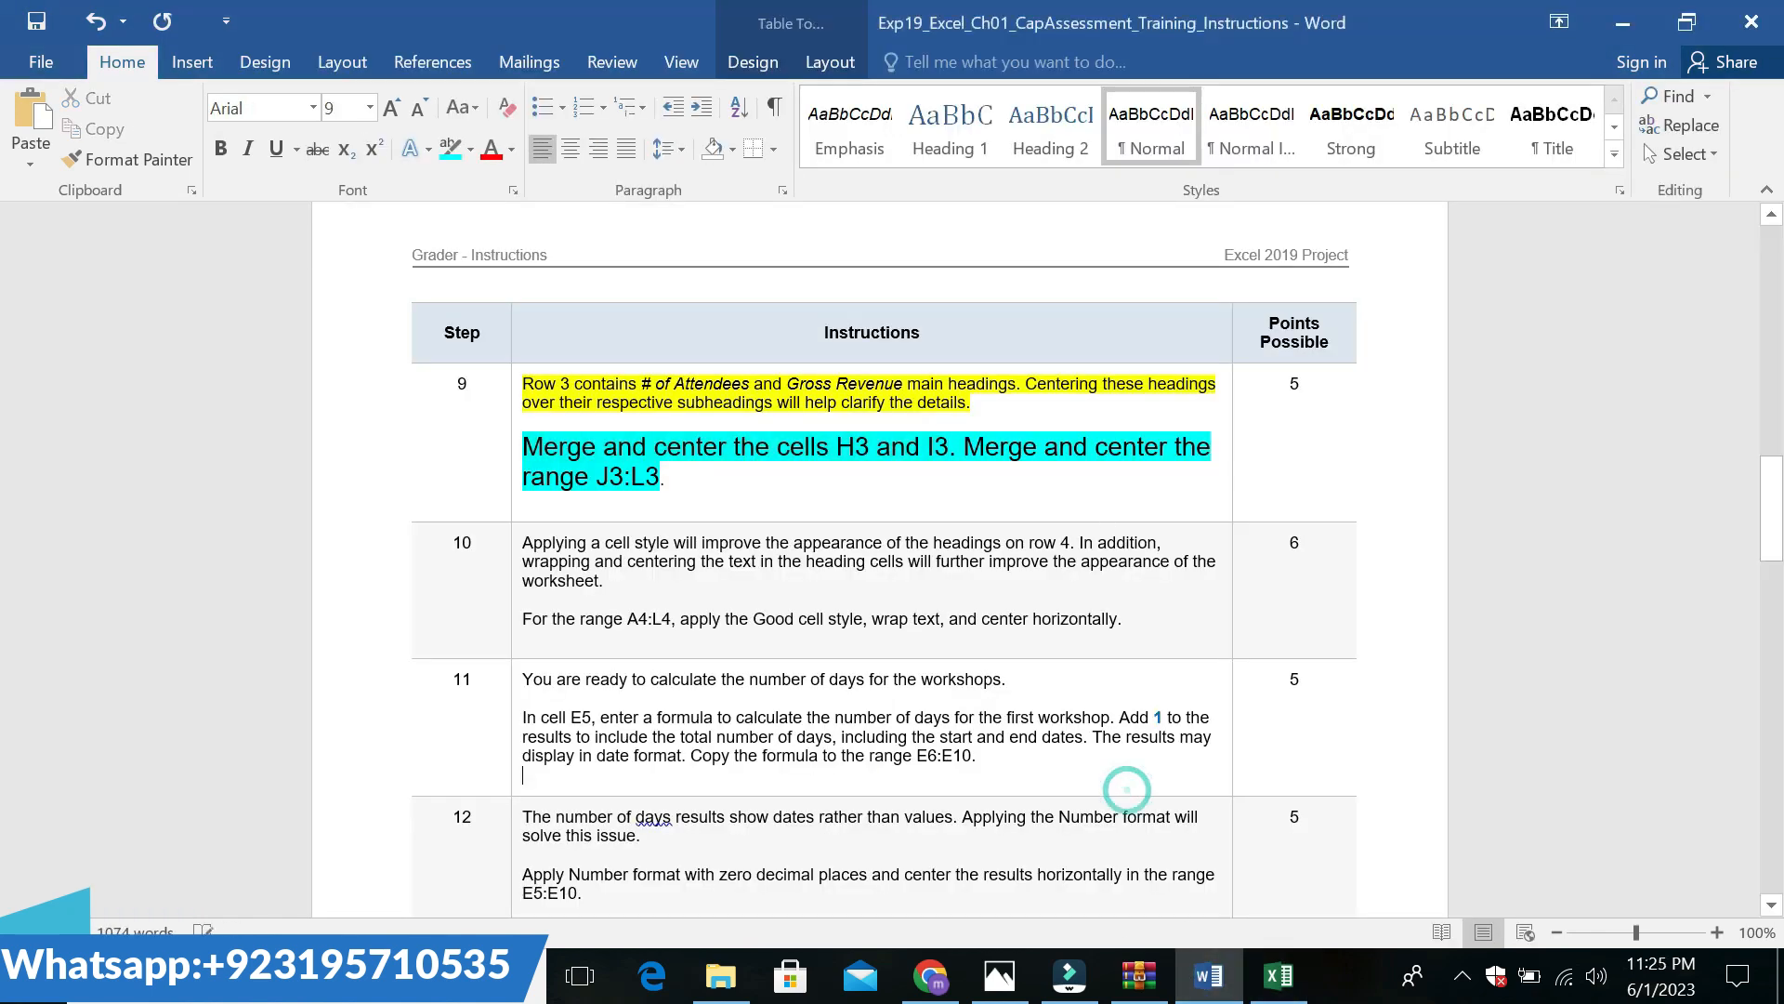
{"action": "double_click", "coordinate": [598, 477]}
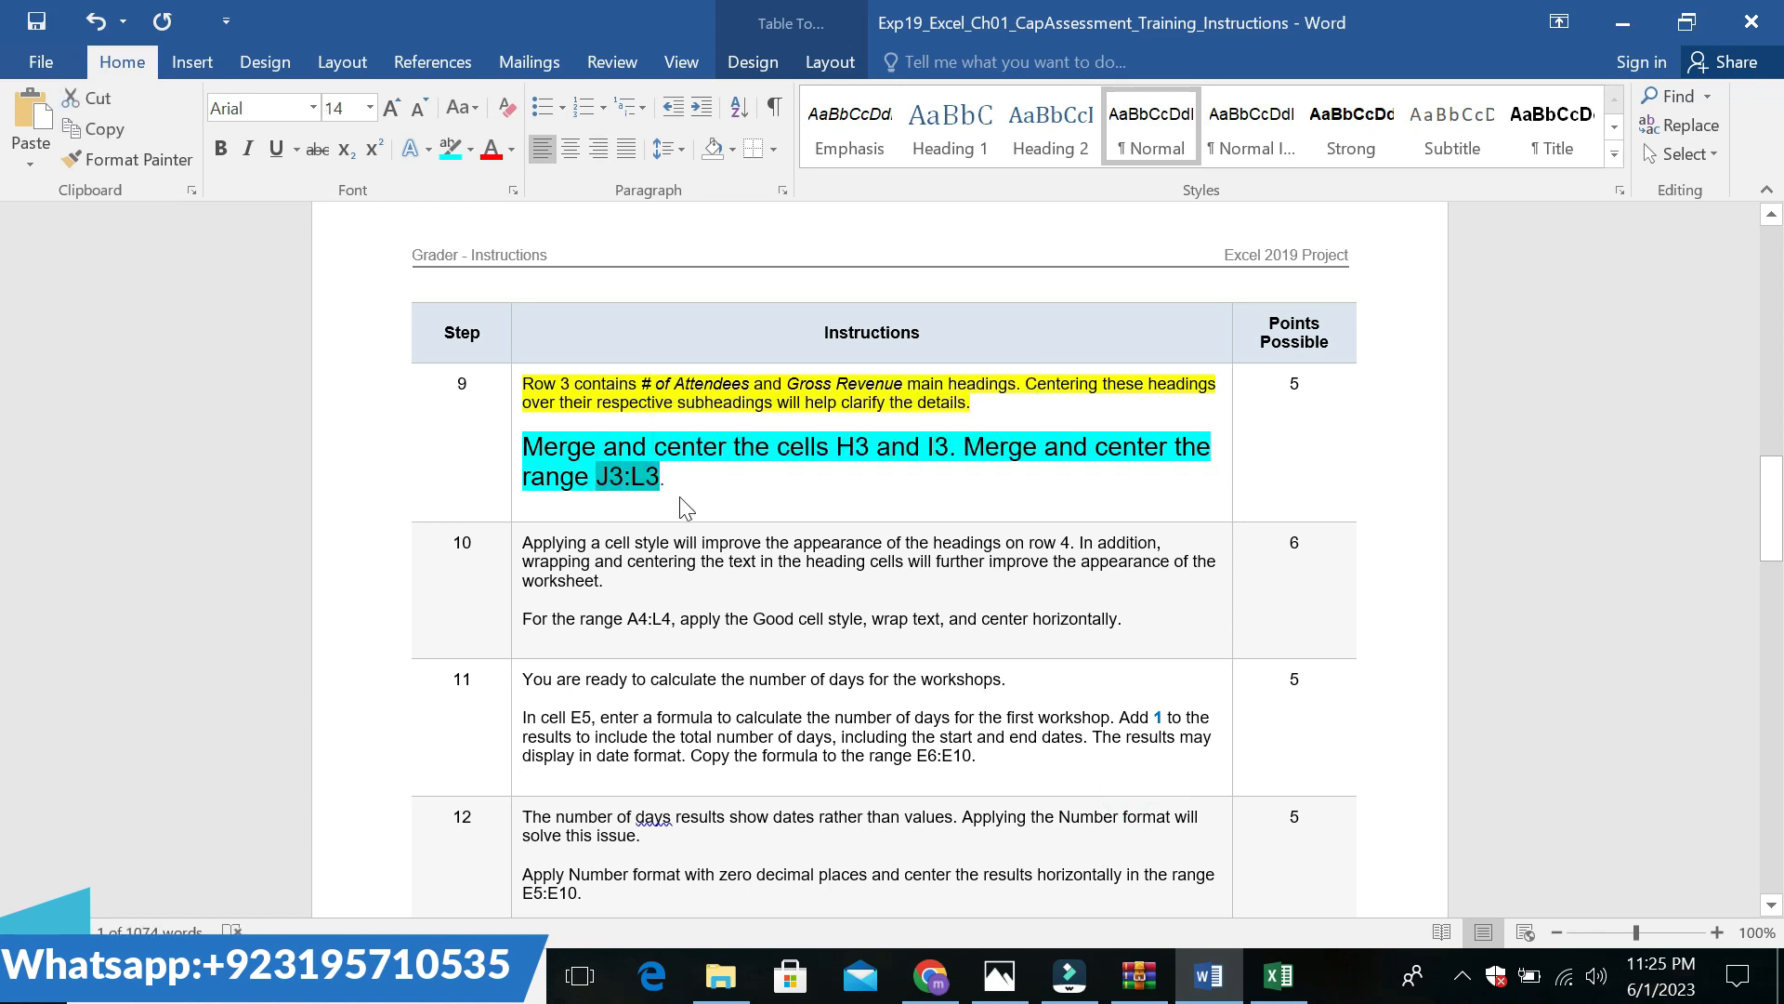
Switch to the Excel workbook, merge and center the Gross Revenue heading across J3:L3, and deselect it
{"action": "left_click", "coordinate": [1279, 975]}
{"action": "left_click", "coordinate": [80, 224]}
{"action": "key", "text": "BackSpace"}
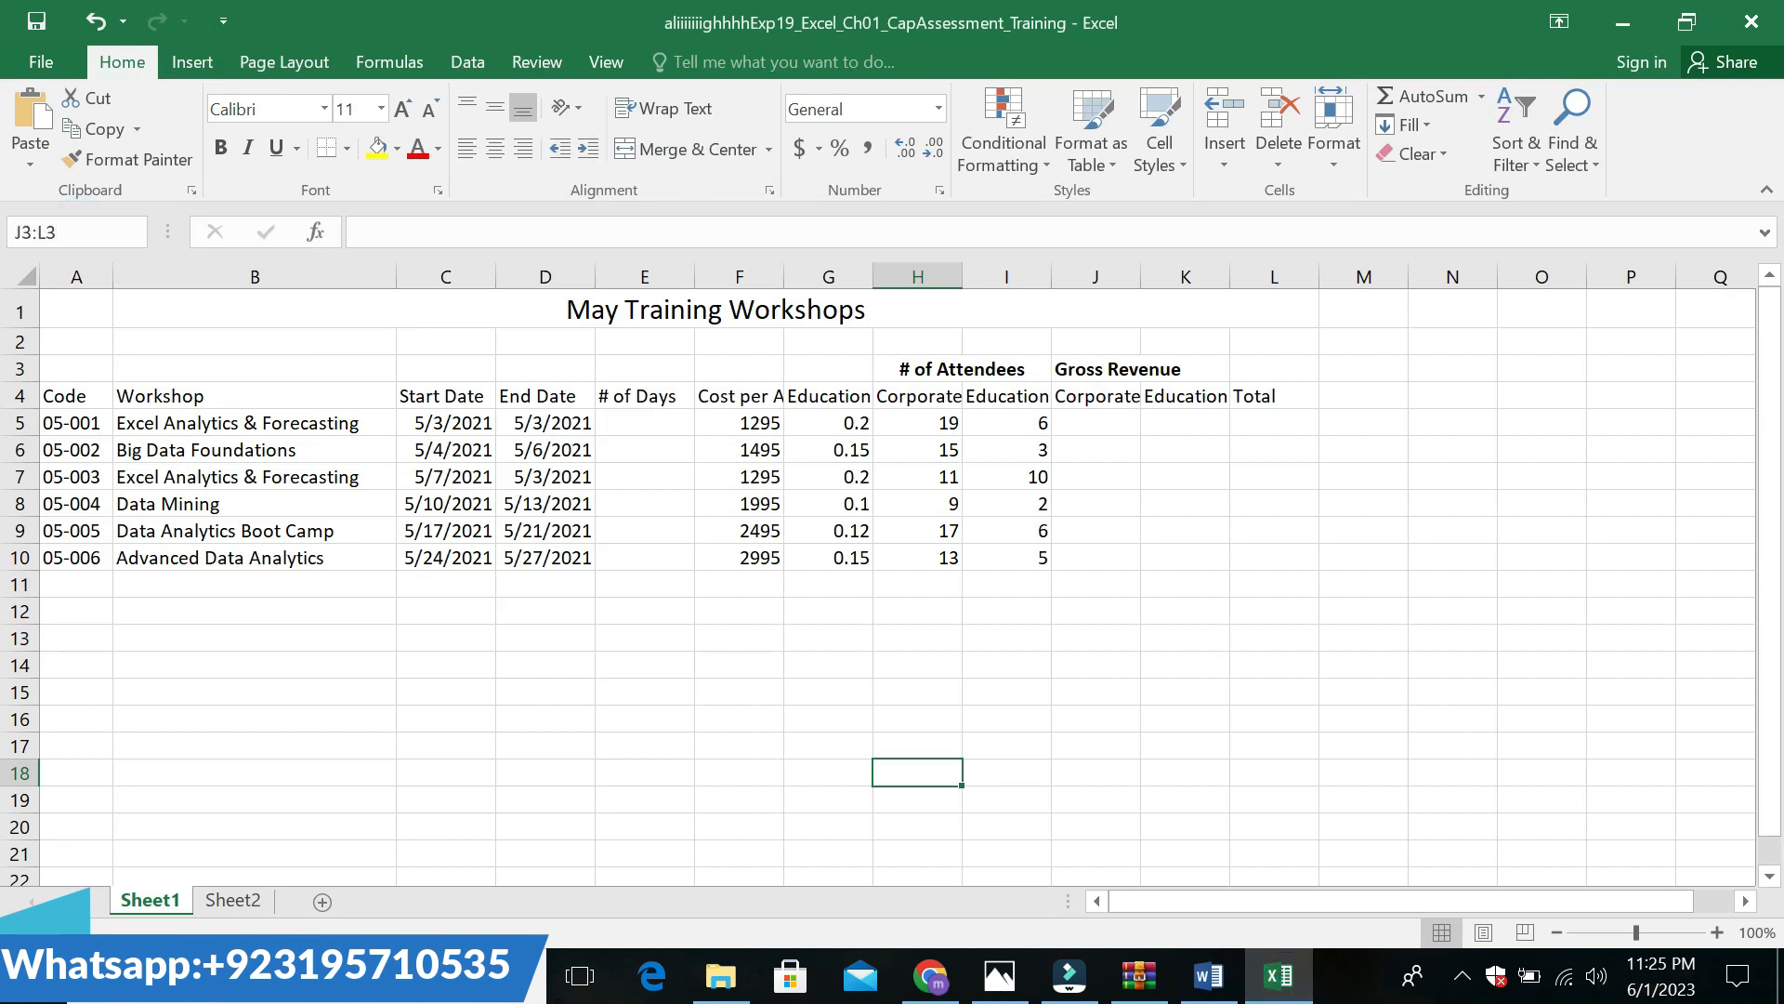
{"action": "key", "text": "Return"}
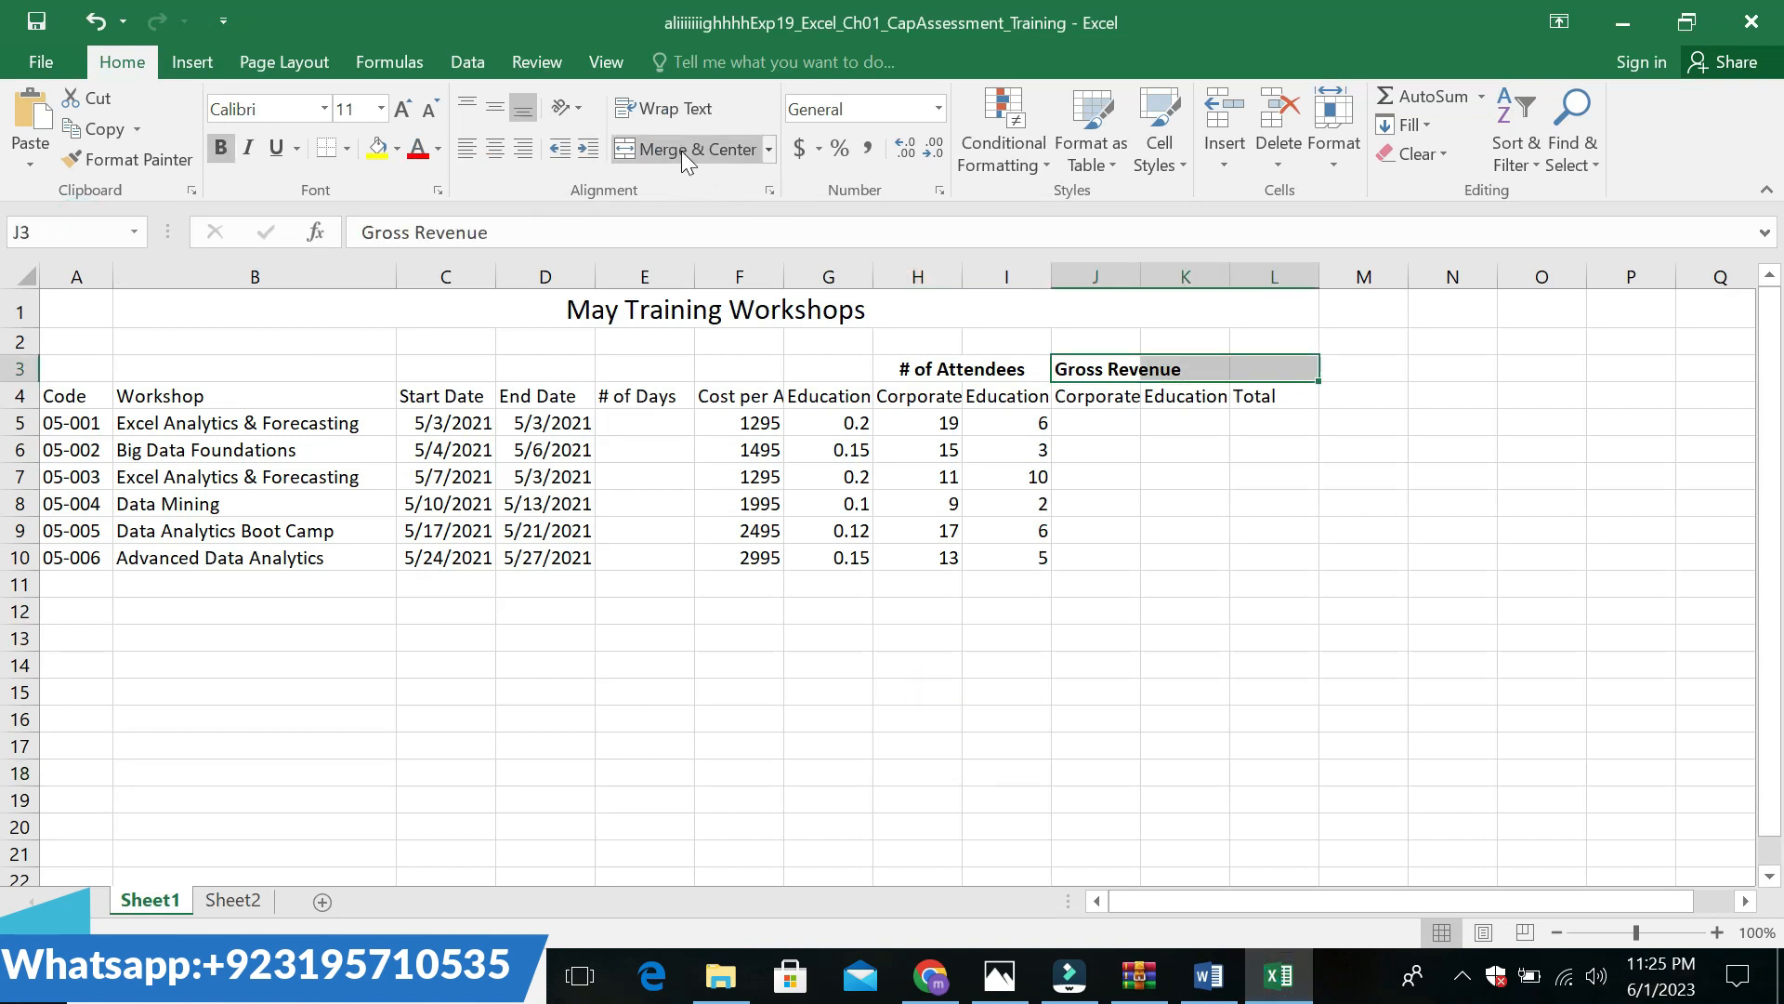
{"action": "left_click", "coordinate": [682, 150]}
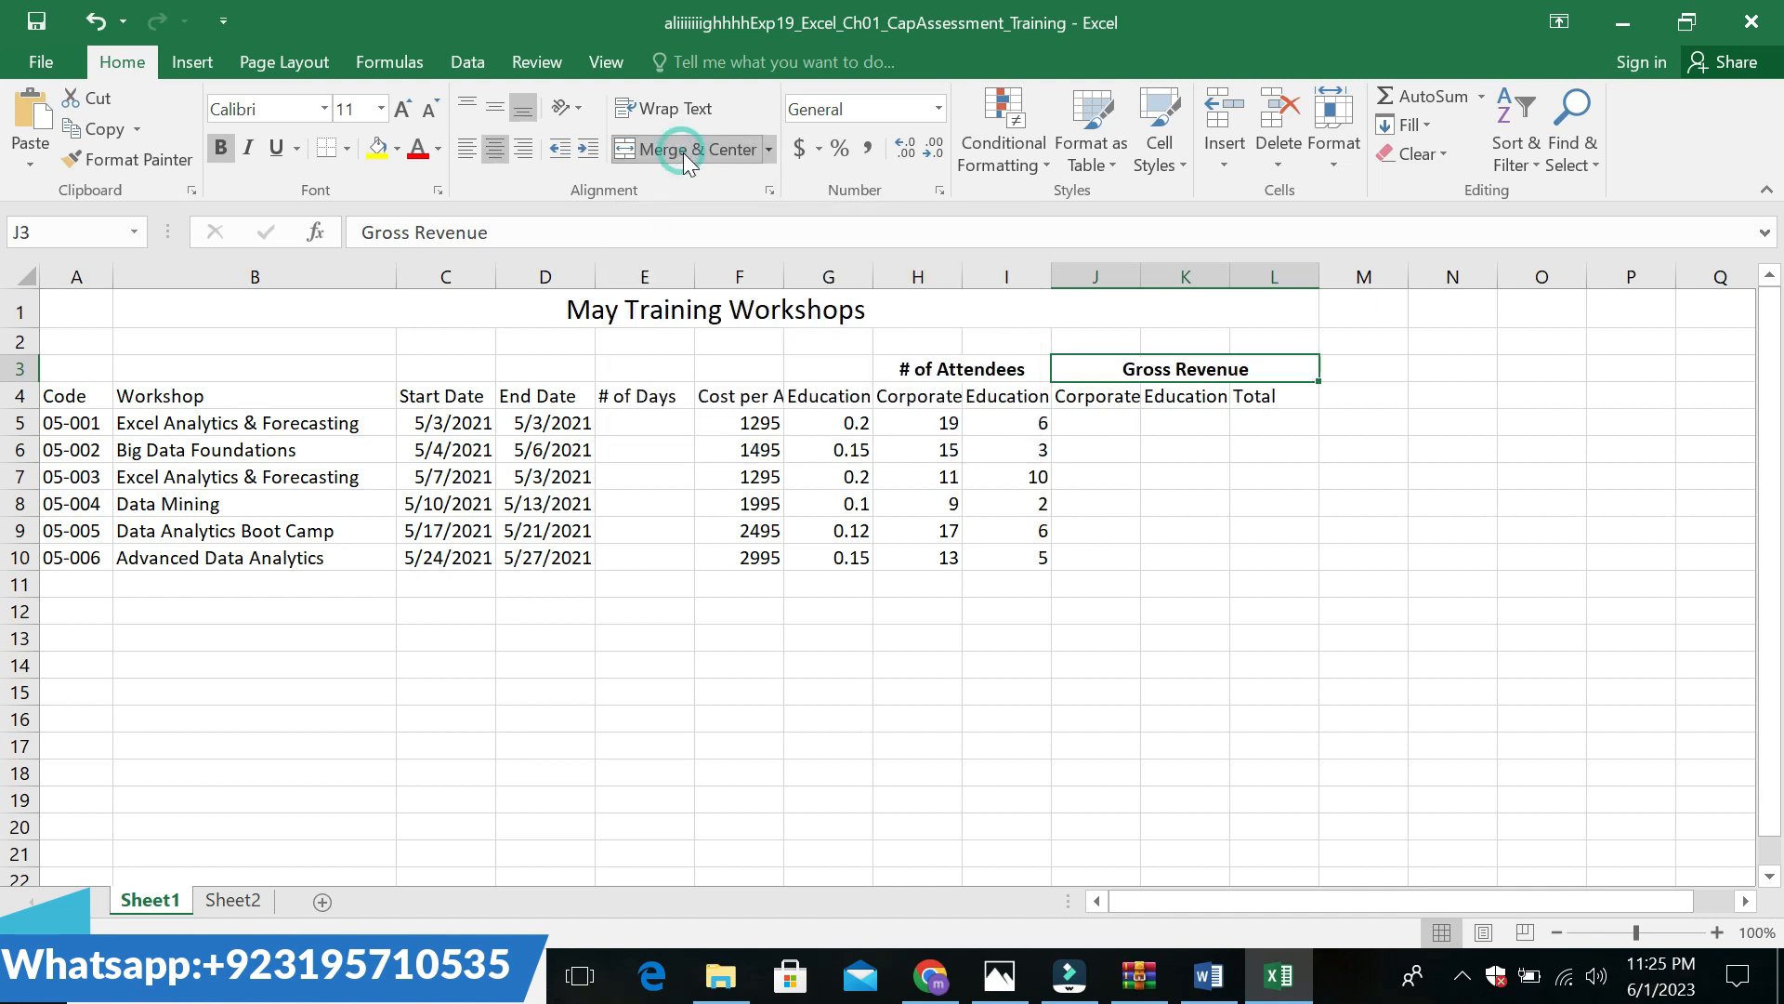
{"action": "left_click", "coordinate": [1313, 699]}
Switch to the Word instructions, undo step 9's highlighting and enlarged text, and deselect the text
{"action": "left_click", "coordinate": [1208, 975]}
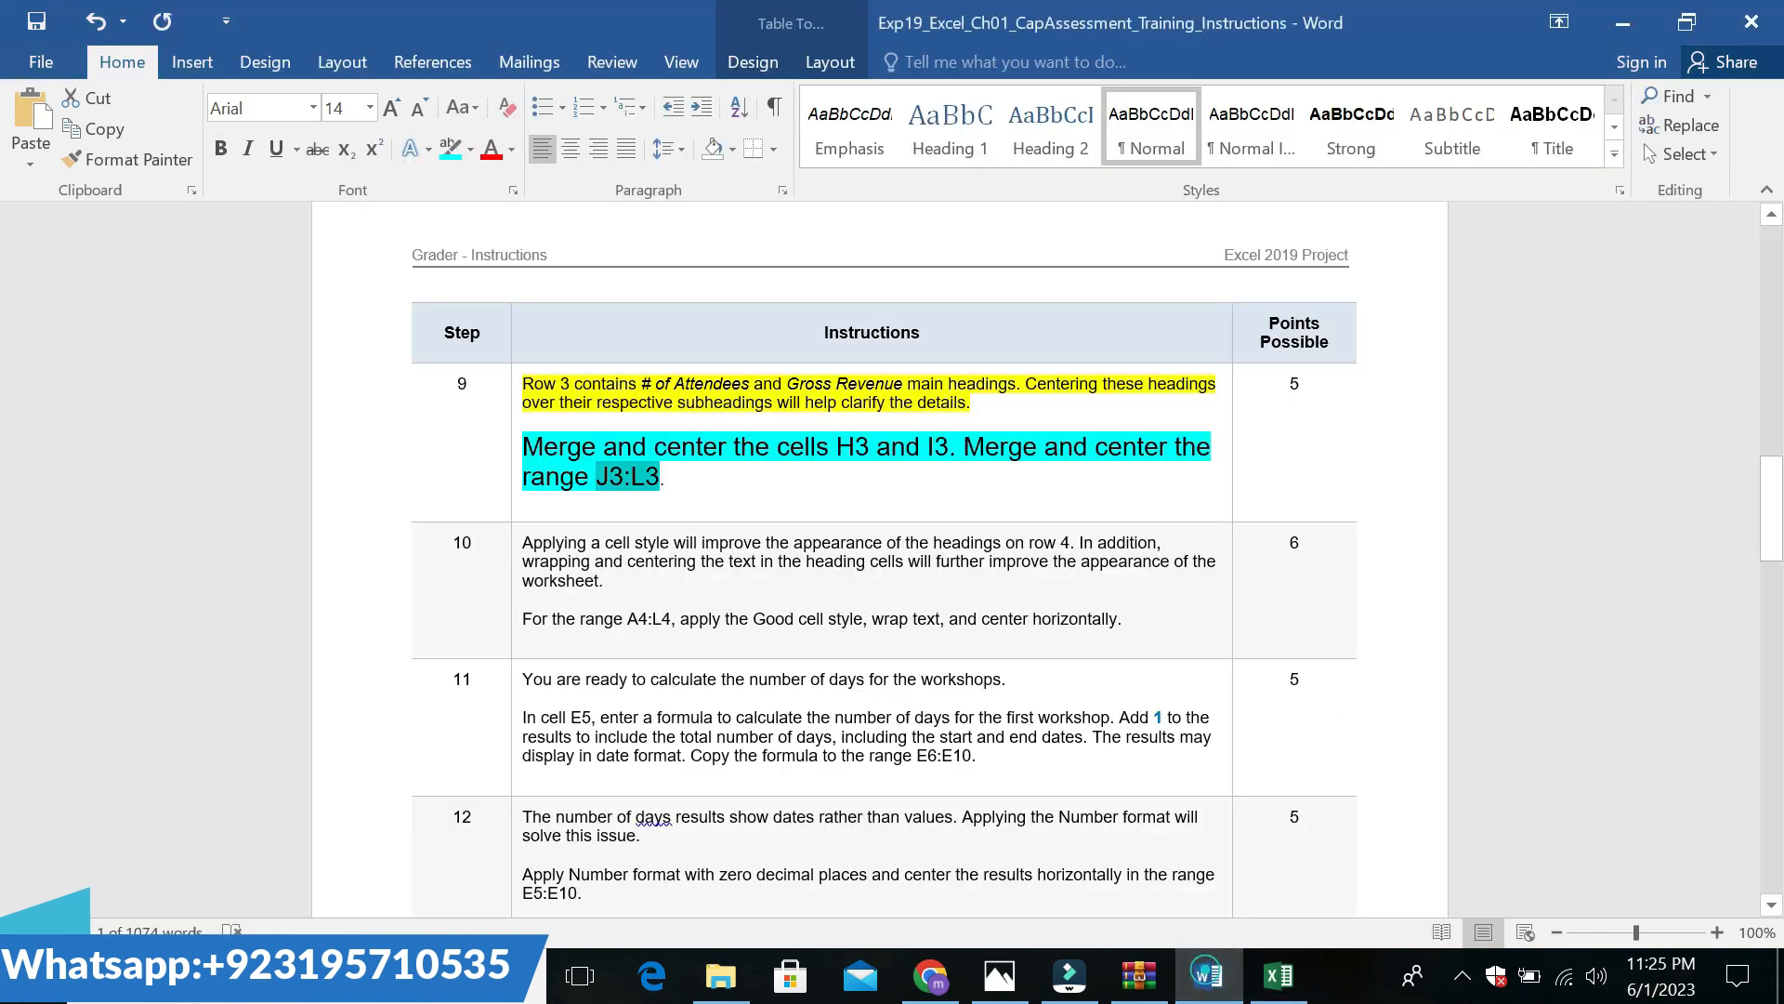
{"action": "key", "text": "ctrl+z"}
{"action": "key", "text": "ctrl+z"}
{"action": "key", "text": "ctrl+z"}
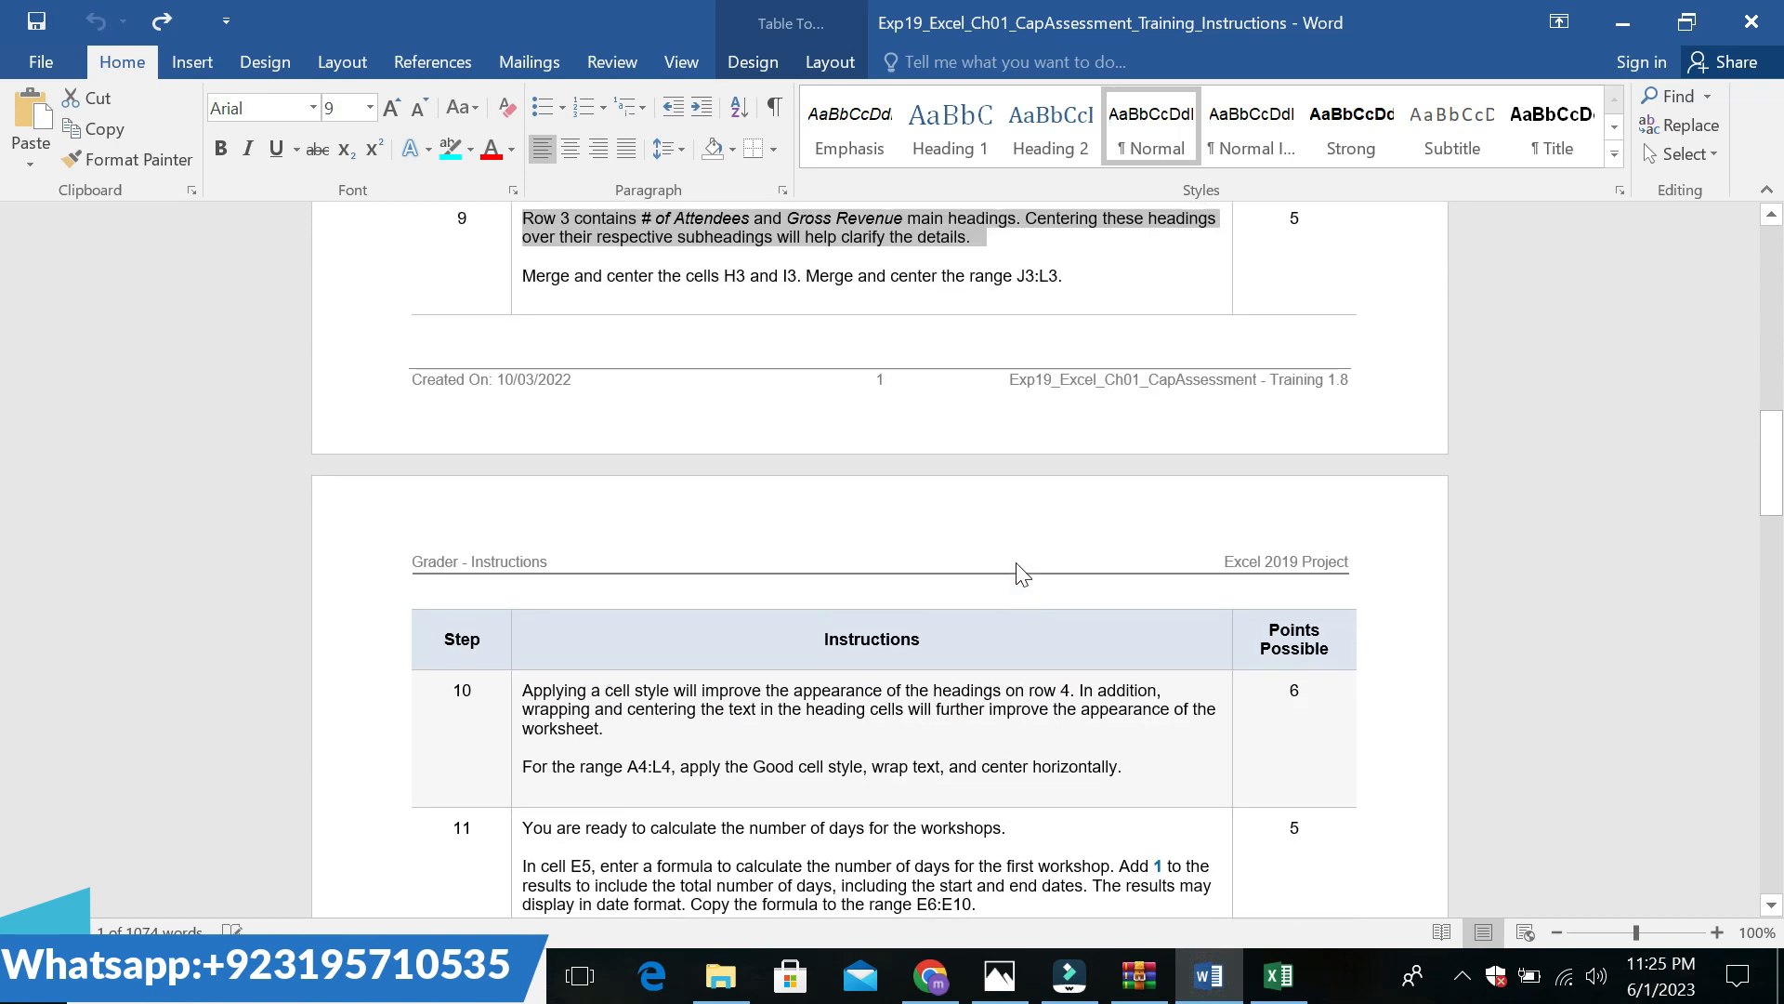
{"action": "left_click_drag", "start_coordinate": [1771, 463], "coordinate": [1772, 507]}
{"action": "left_click", "coordinate": [1406, 569]}
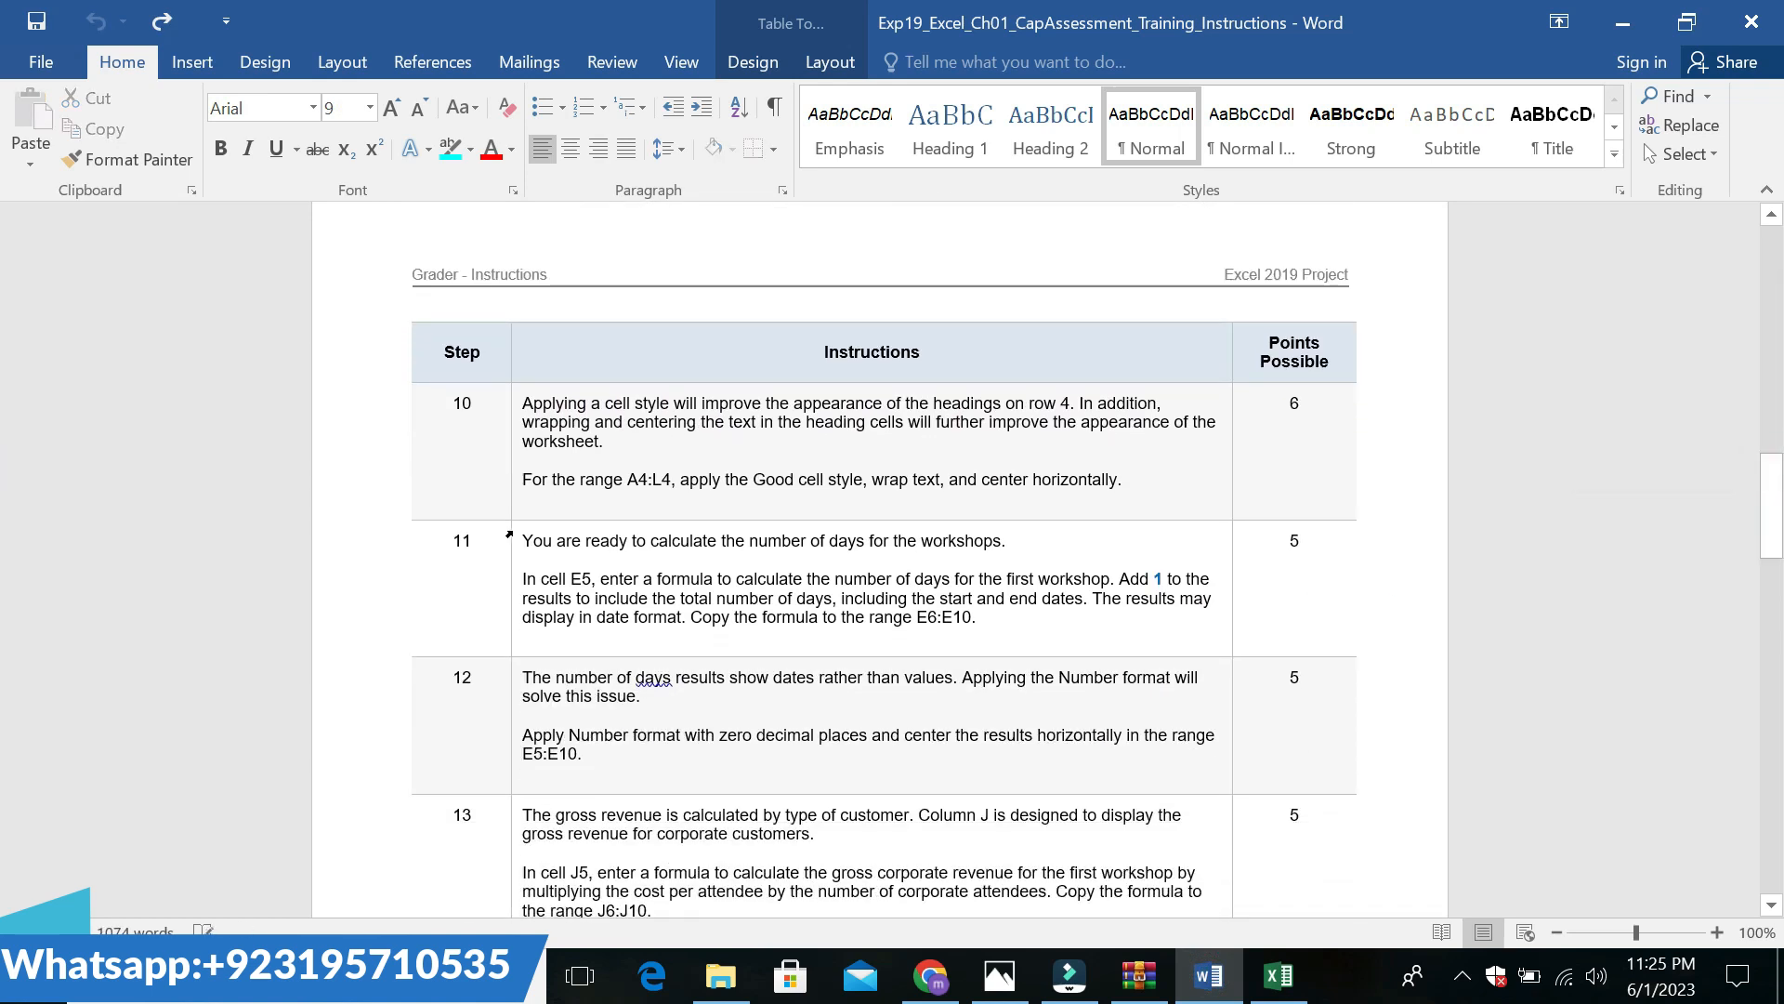
{"action": "left_click_drag", "start_coordinate": [525, 541], "coordinate": [967, 548]}
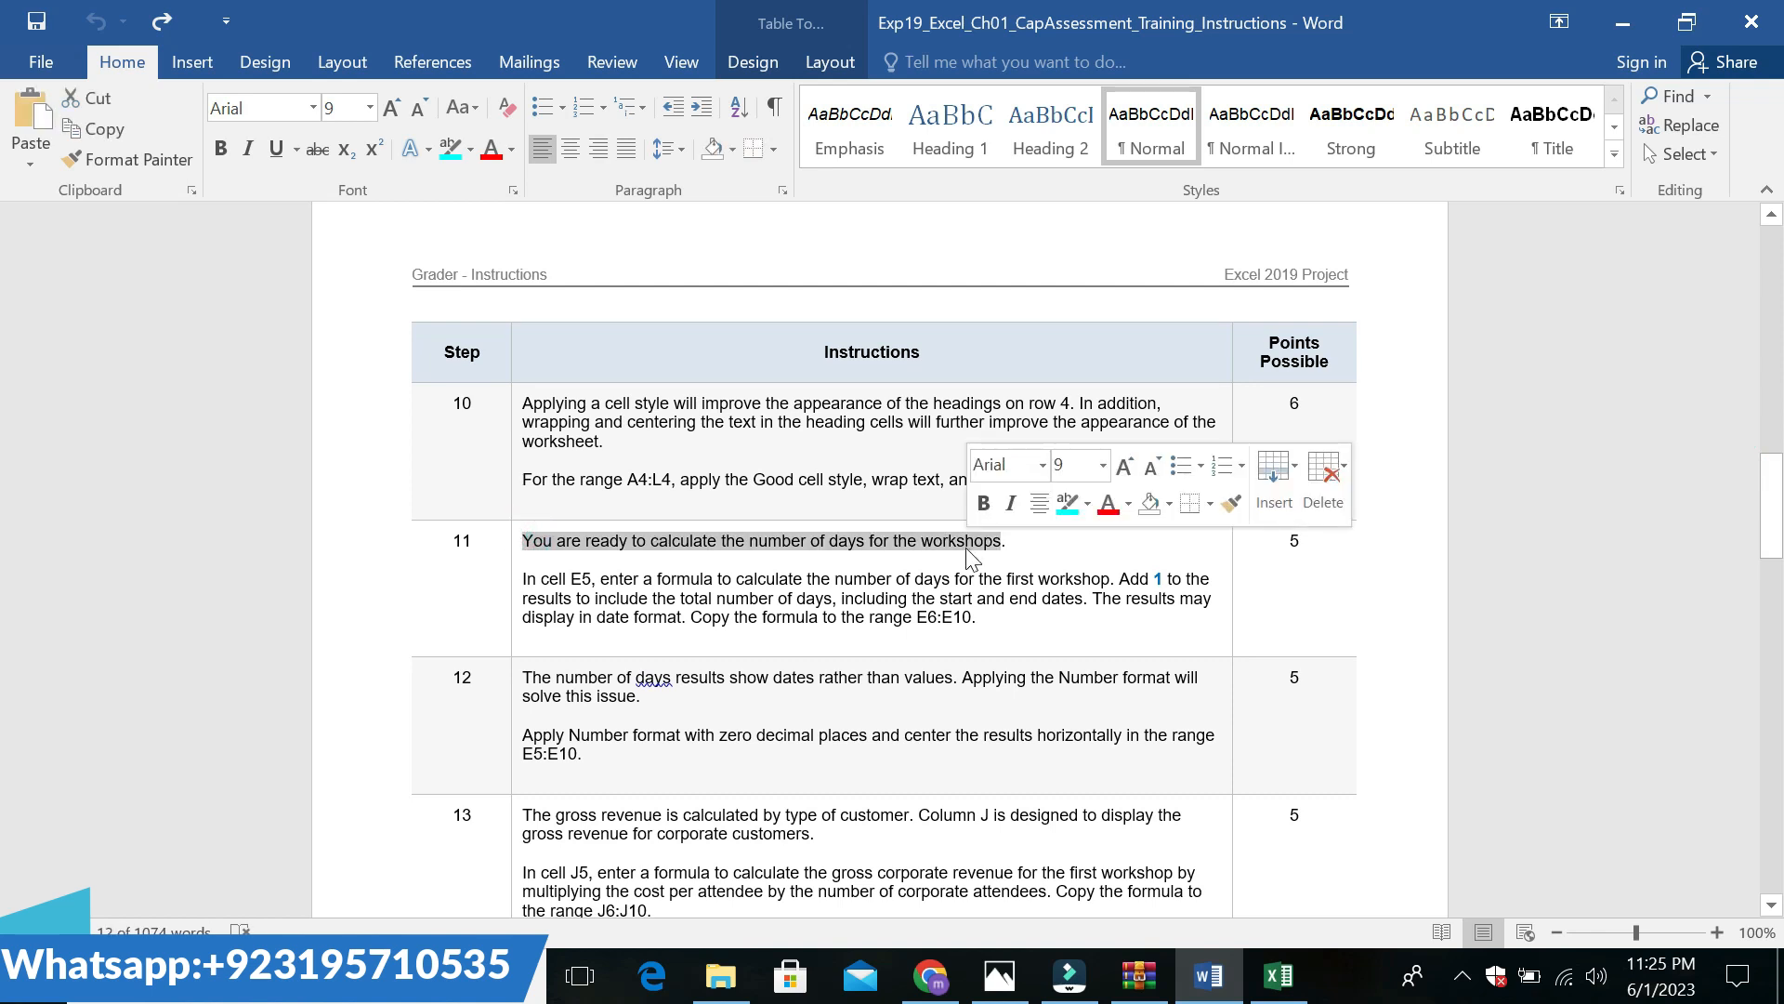
{"action": "key", "text": "ctrl+c"}
{"action": "left_click", "coordinate": [789, 584]}
Highlight step 10's introductory paragraph about the row 4 headings in yellow
{"action": "left_click_drag", "start_coordinate": [531, 402], "coordinate": [648, 452]}
{"action": "left_click", "coordinate": [756, 402]}
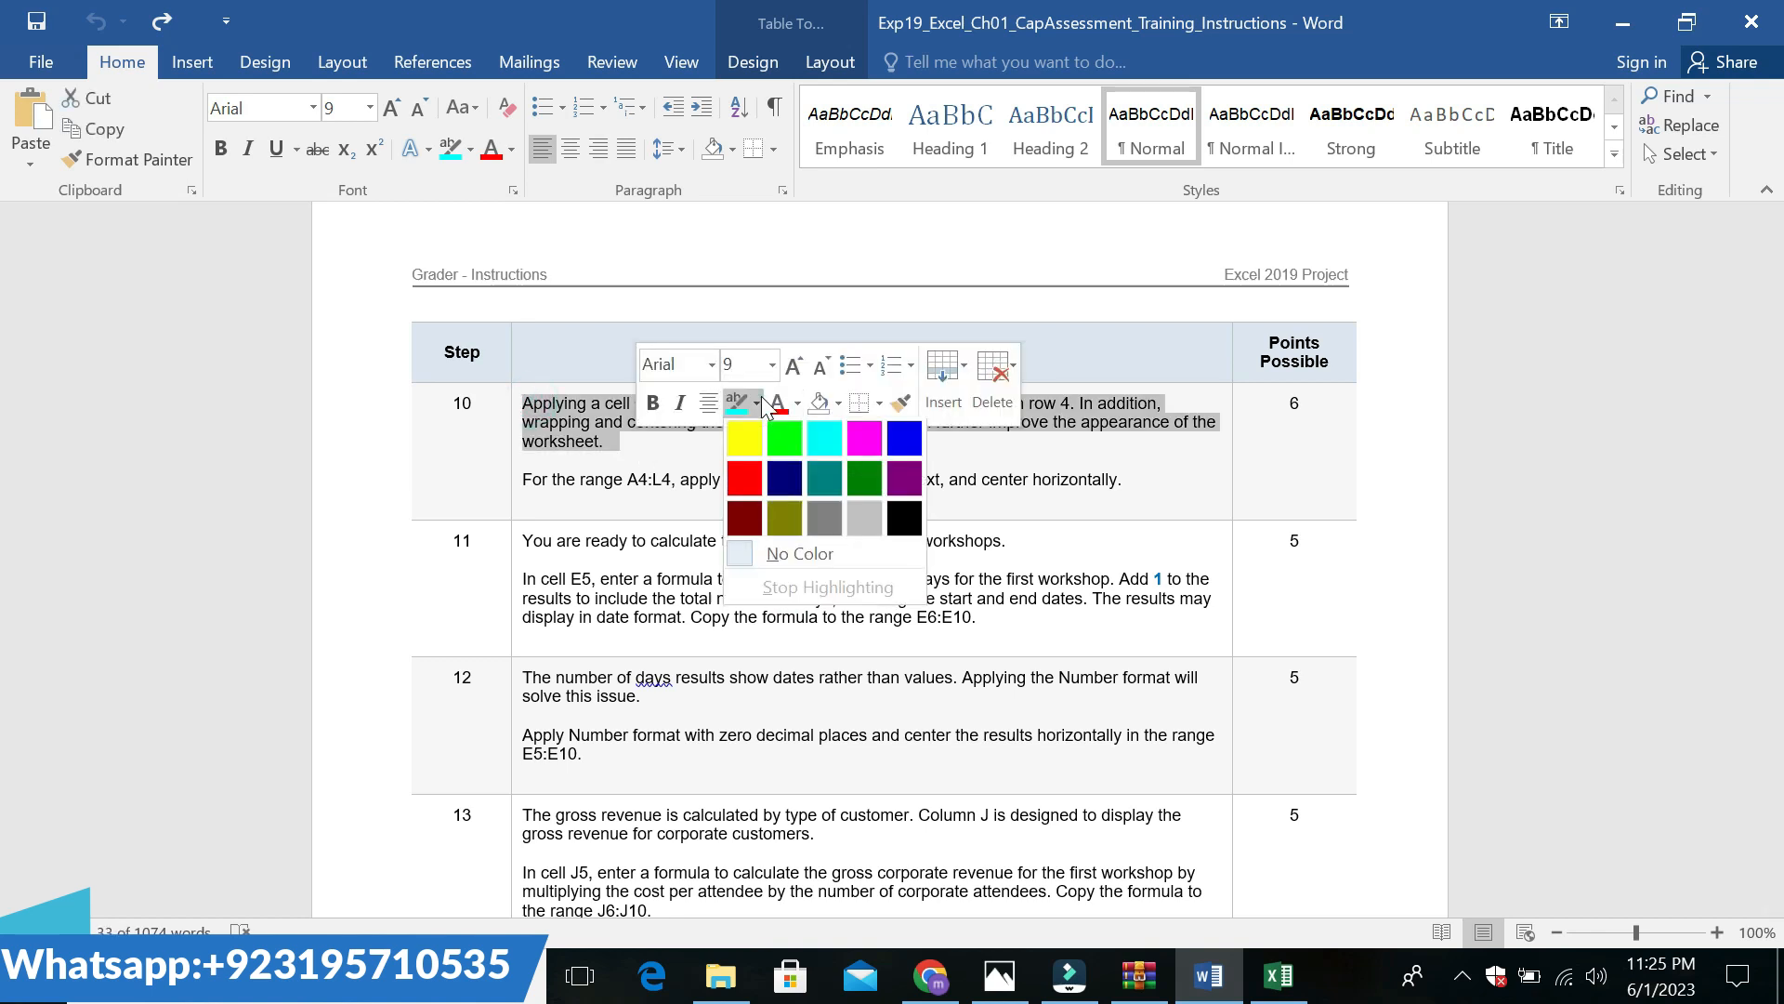
{"action": "left_click", "coordinate": [760, 431]}
Enlarge step 10's instruction for the range A4:L4 to 14 pt, highlight it in turquoise and deselect it
{"action": "left_click_drag", "start_coordinate": [525, 478], "coordinate": [1118, 480]}
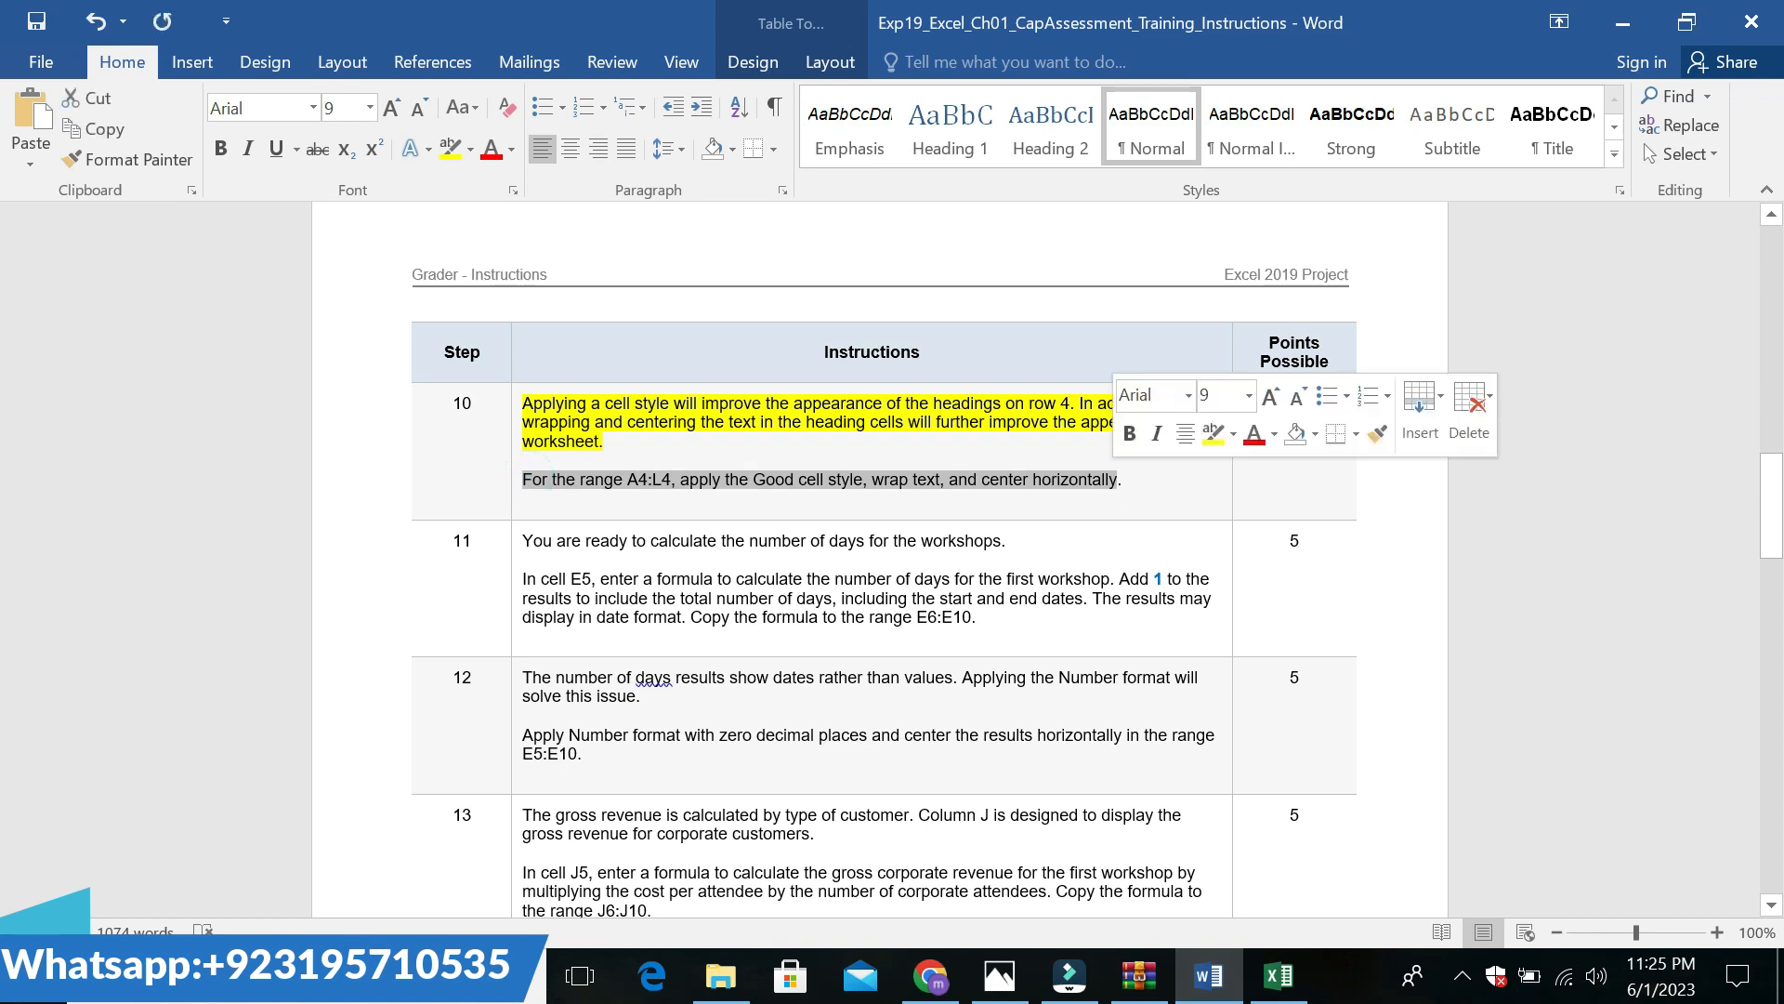
{"action": "left_click", "coordinate": [1250, 396]}
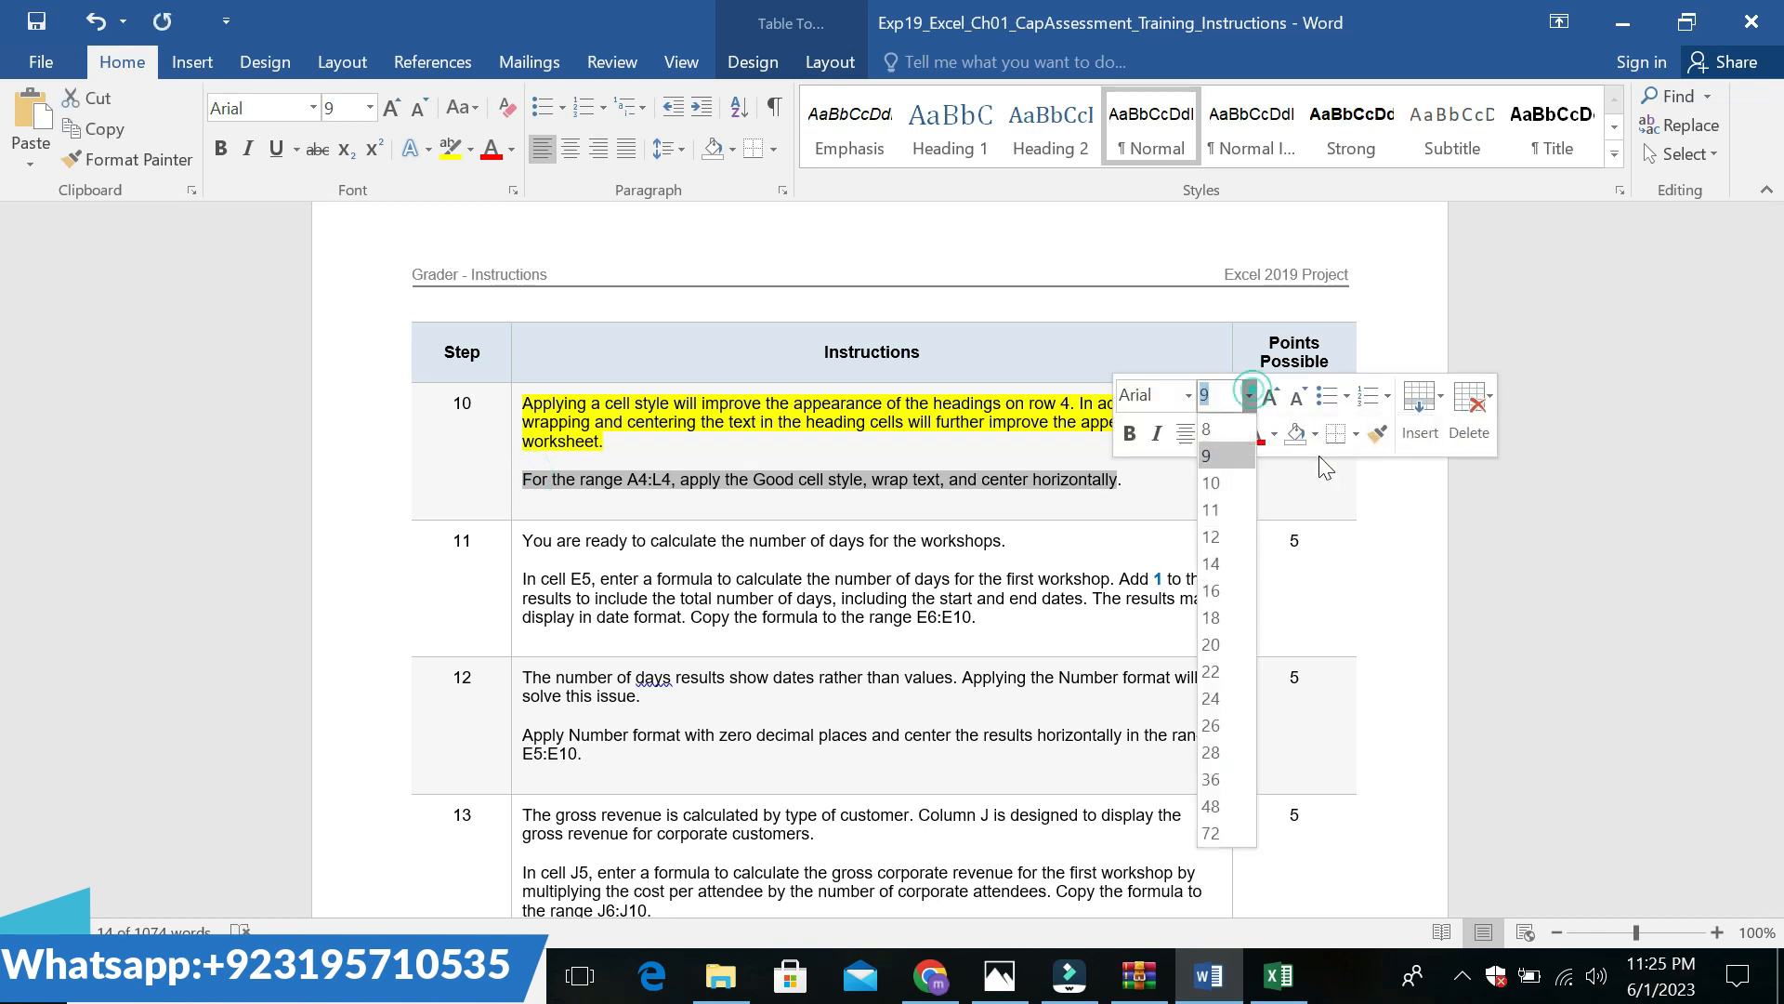
{"action": "left_click", "coordinate": [1237, 569]}
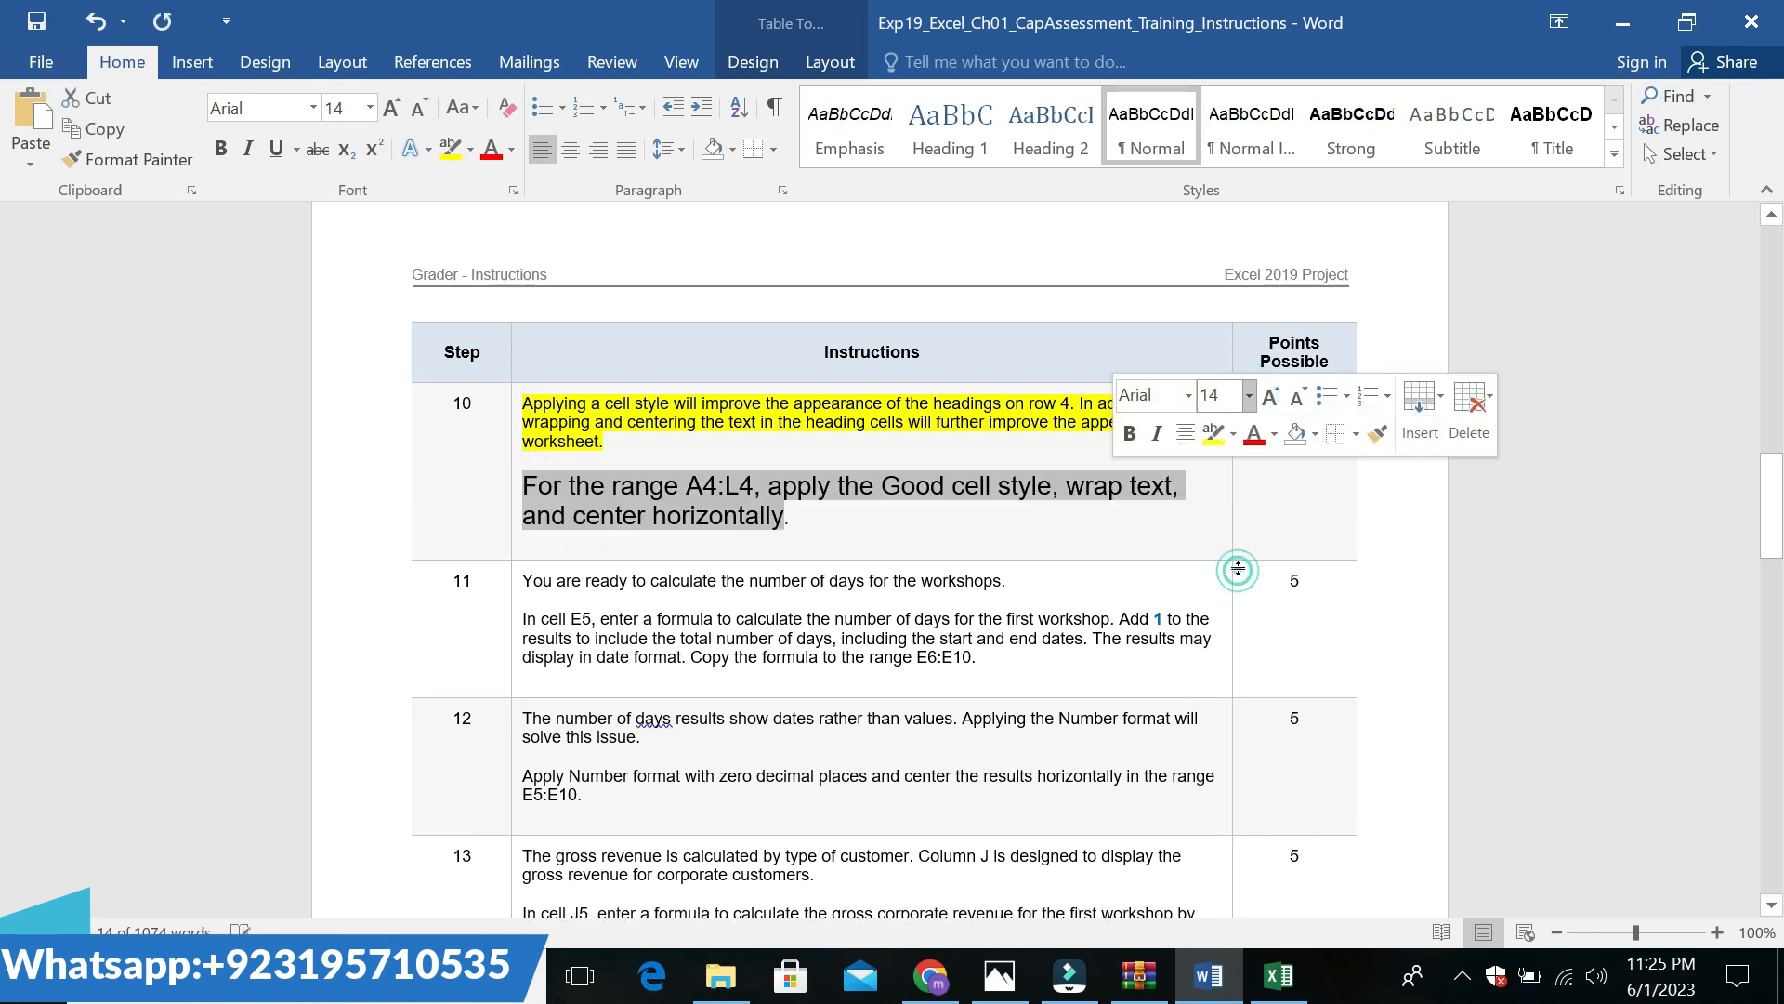
{"action": "left_click", "coordinate": [1234, 448]}
{"action": "left_click", "coordinate": [1299, 468]}
{"action": "left_click", "coordinate": [1000, 532]}
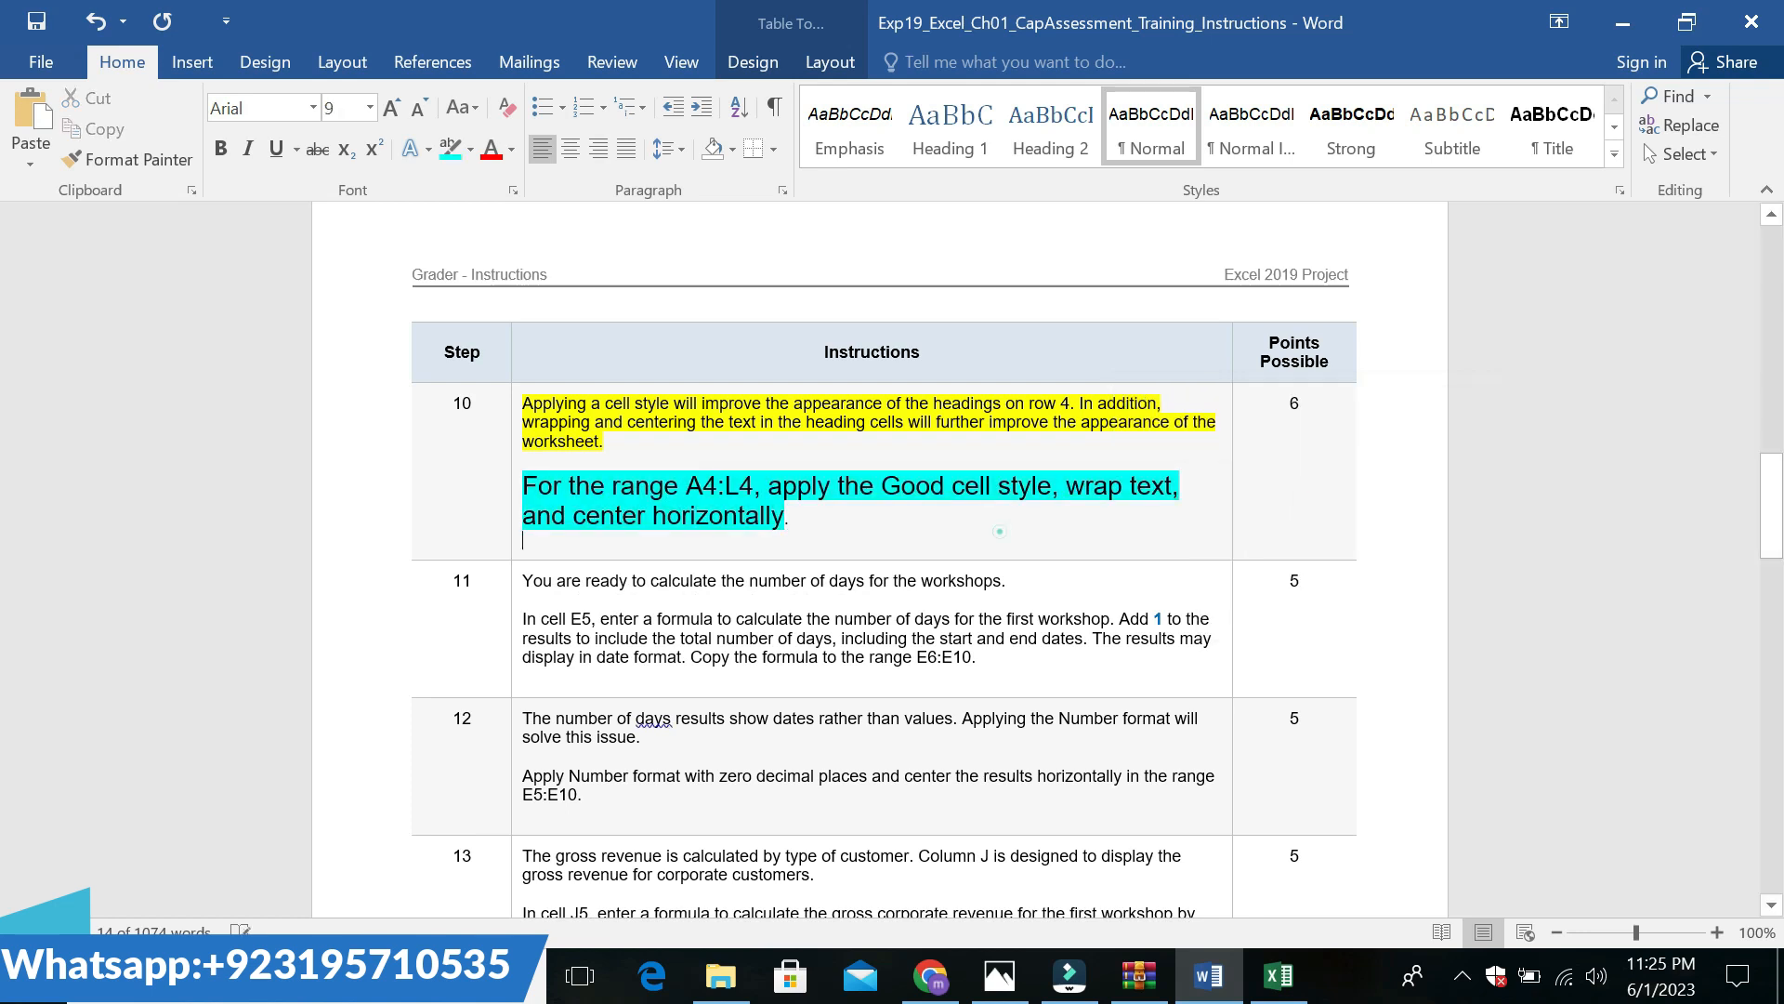
Copy the range reference A4:L4 from step 10, switch to Excel and apply the Good cell style to that range
{"action": "left_click_drag", "start_coordinate": [685, 484], "coordinate": [753, 484]}
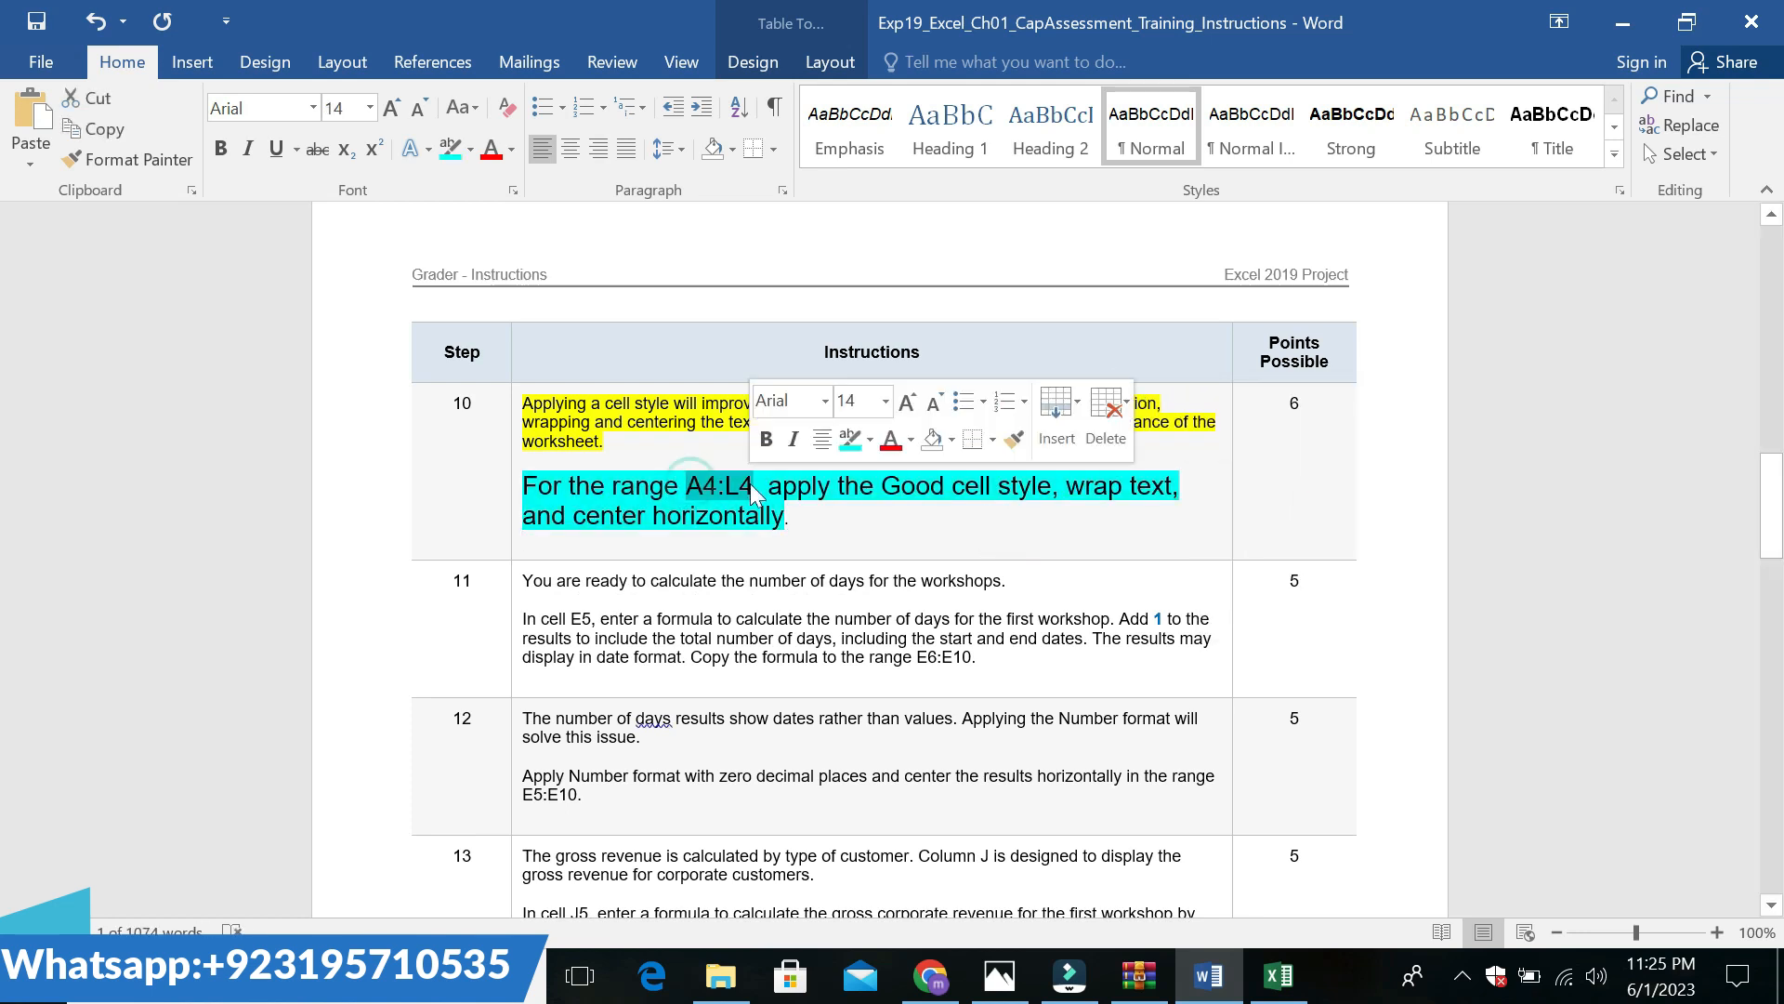
{"action": "left_click_drag", "start_coordinate": [522, 482], "coordinate": [1073, 516]}
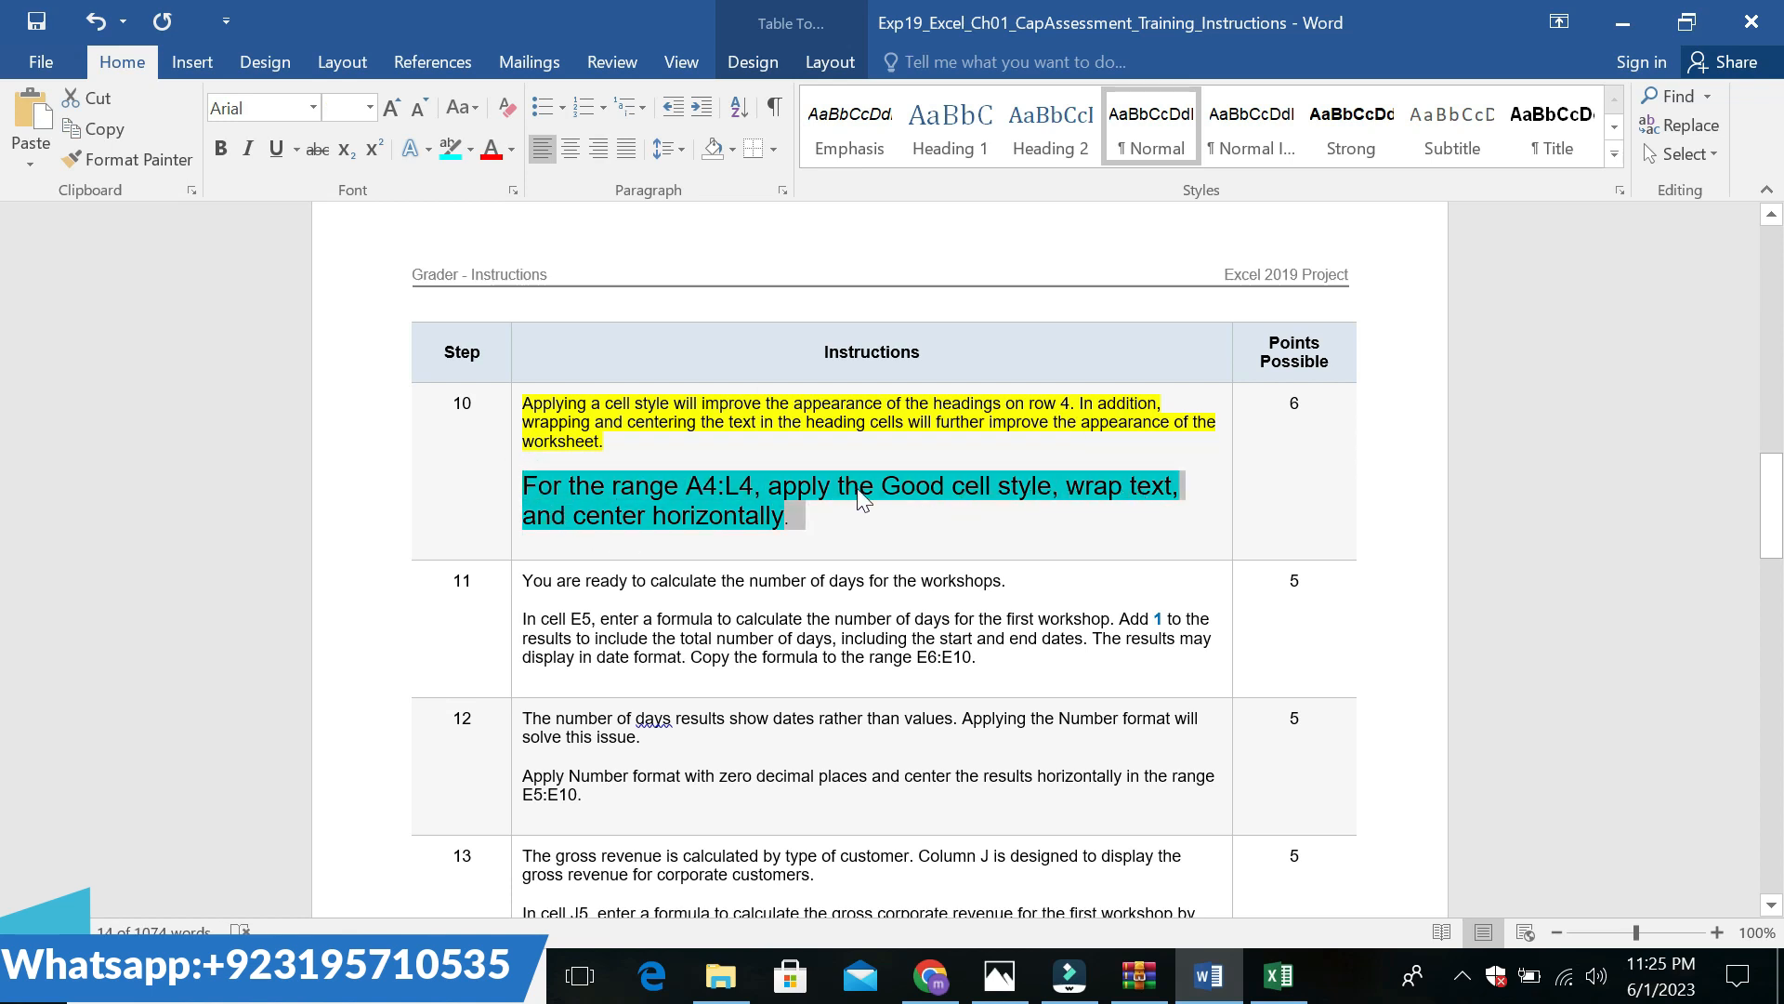
{"action": "left_click", "coordinate": [1279, 975]}
{"action": "left_click", "coordinate": [61, 240]}
{"action": "key", "text": "BackSpace"}
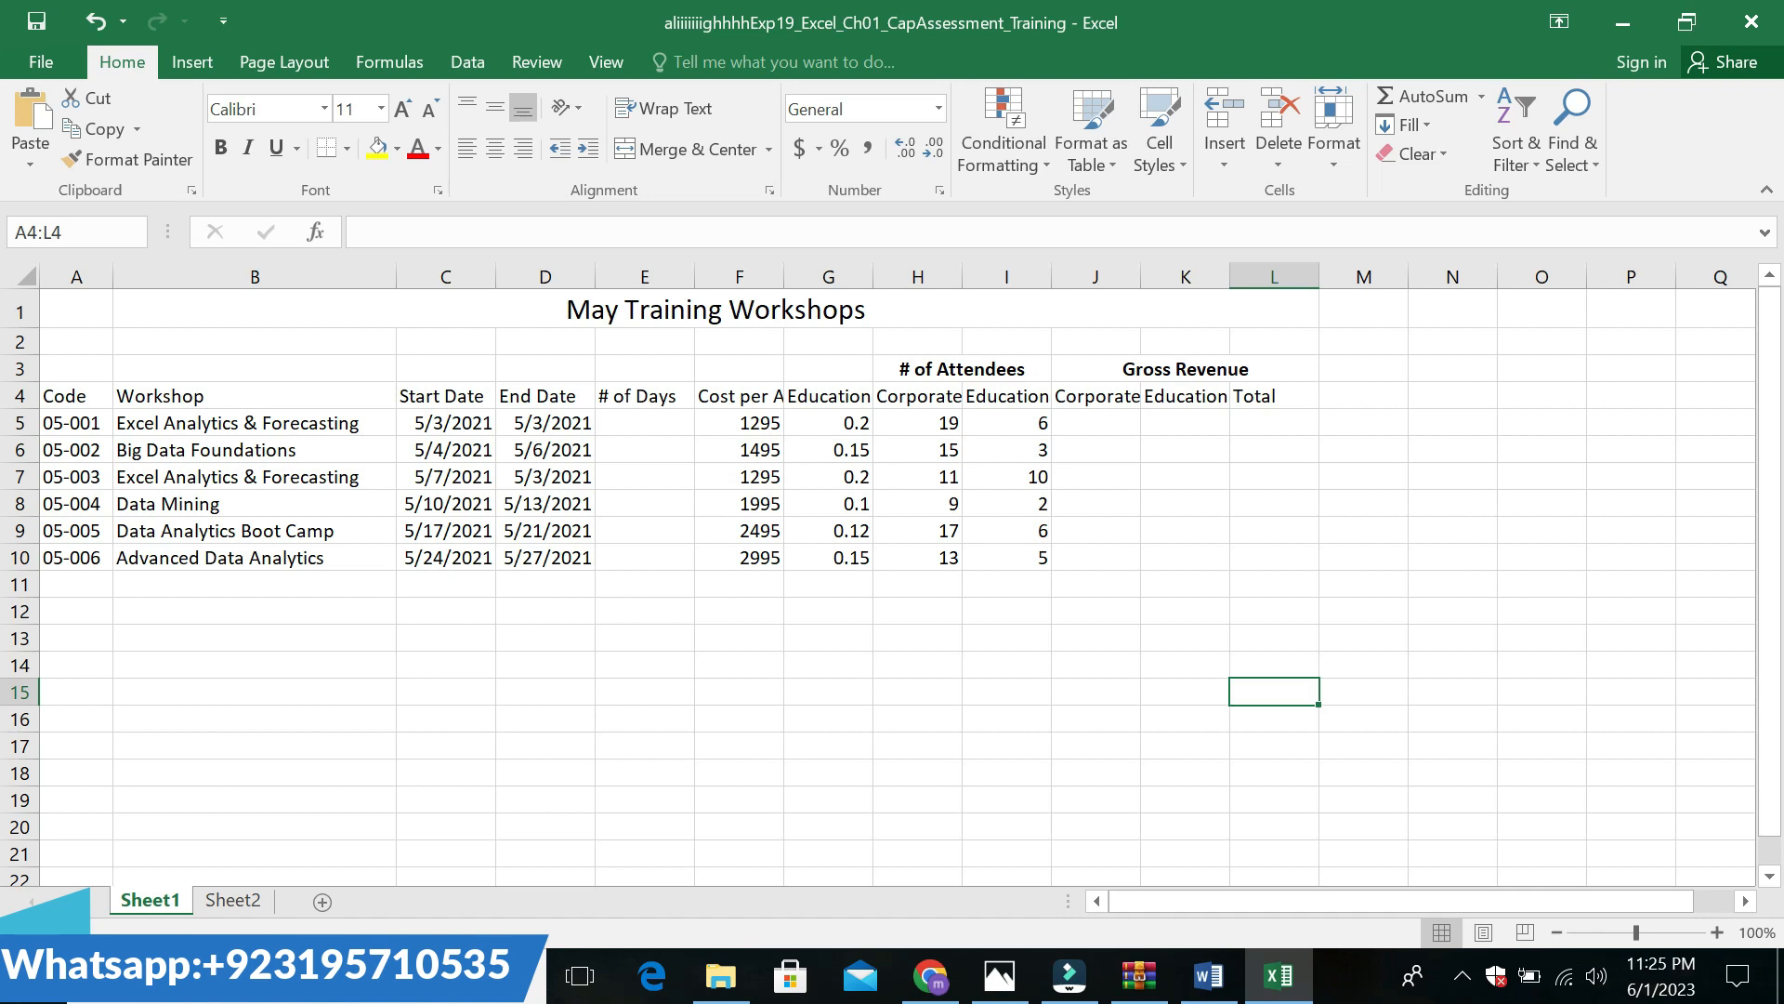
{"action": "key", "text": "Return"}
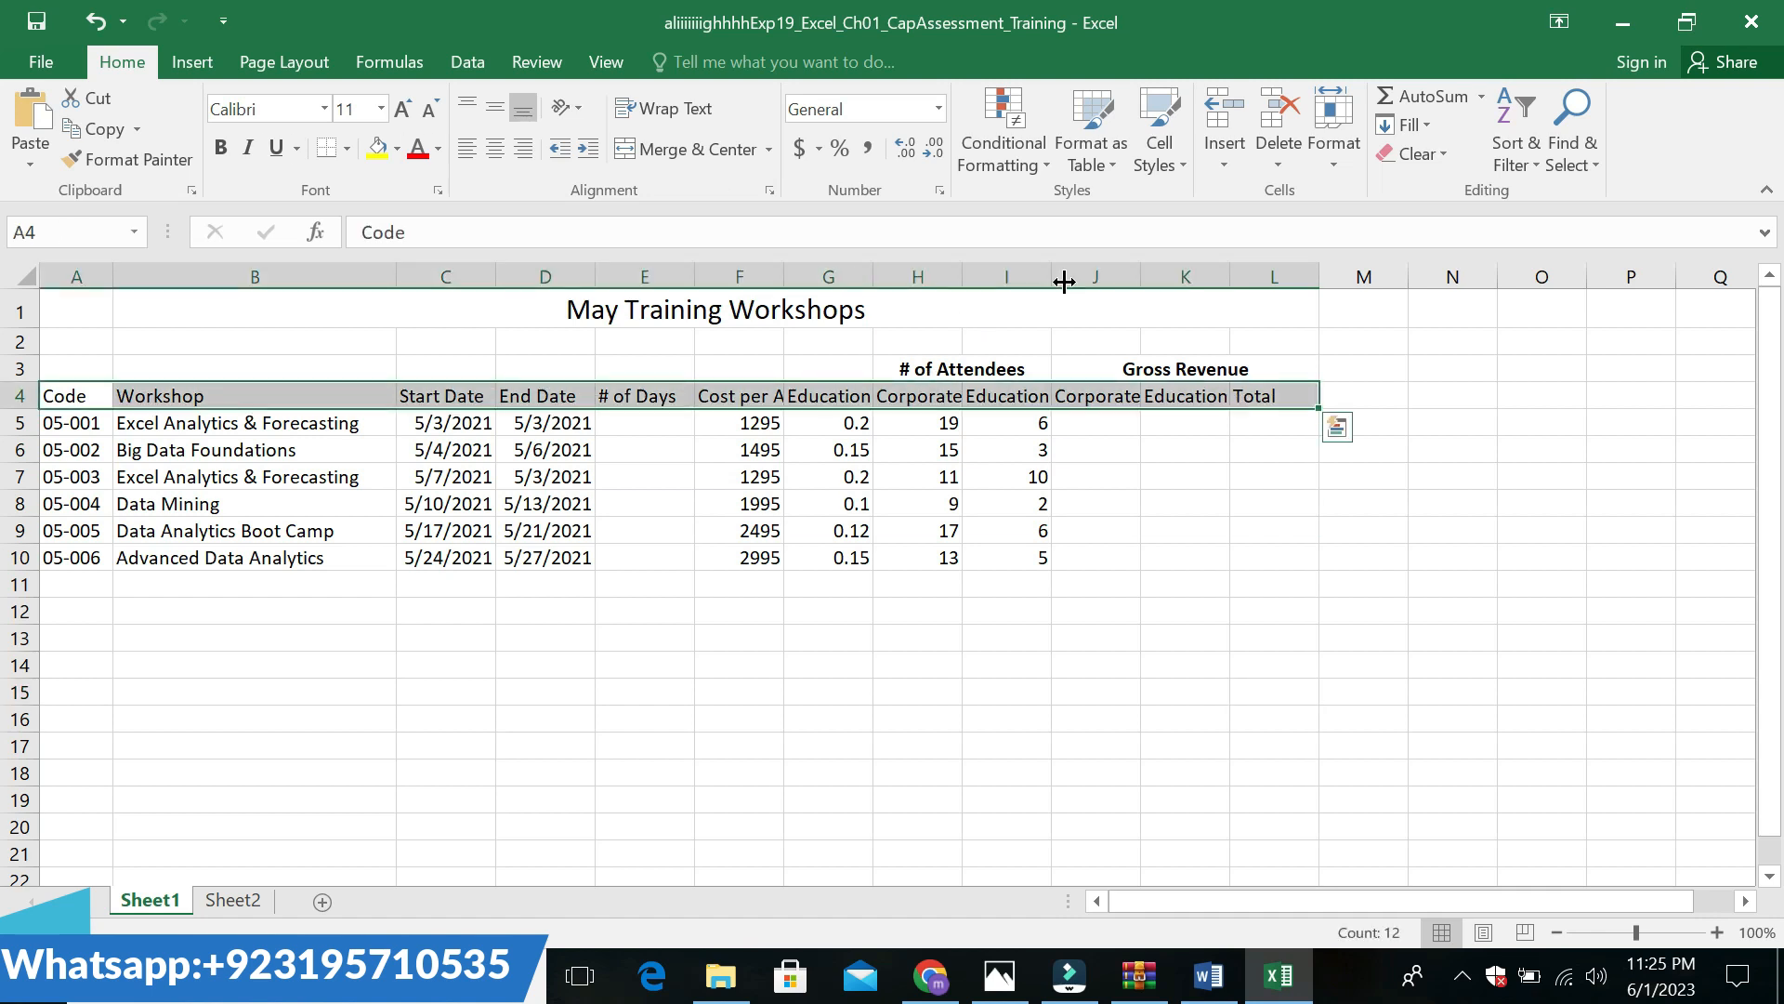
{"action": "left_click", "coordinate": [1186, 162]}
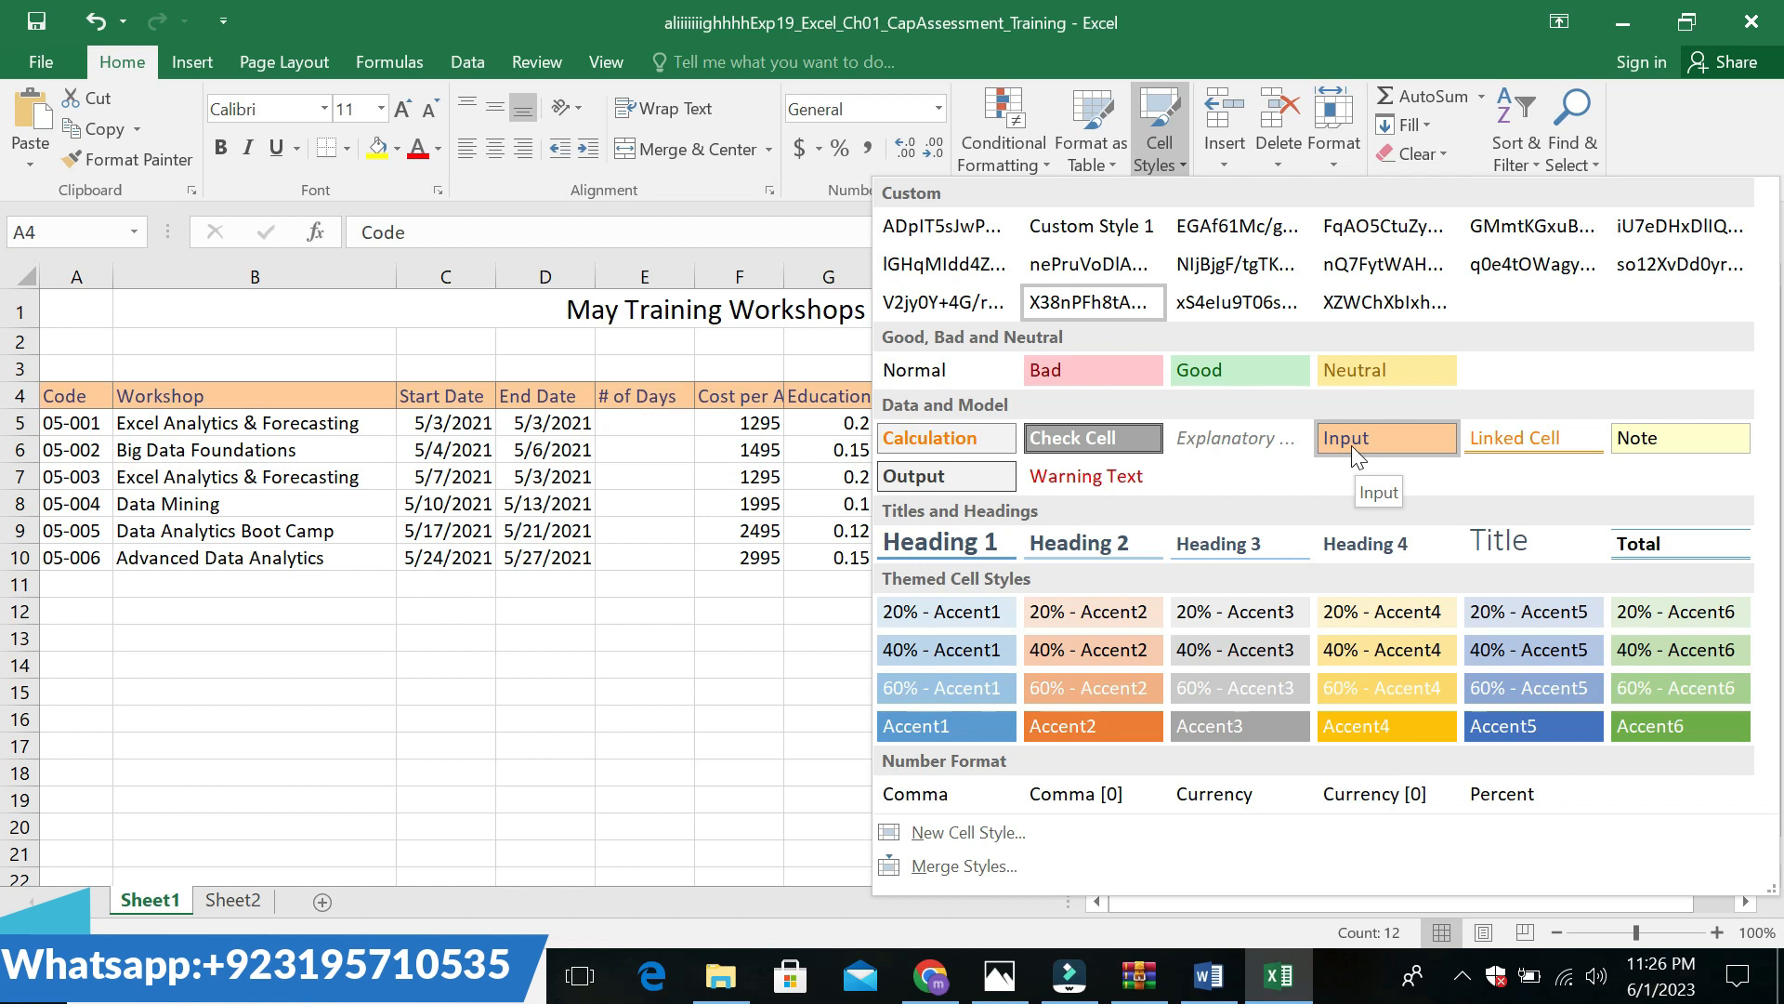
{"action": "left_click", "coordinate": [1251, 362]}
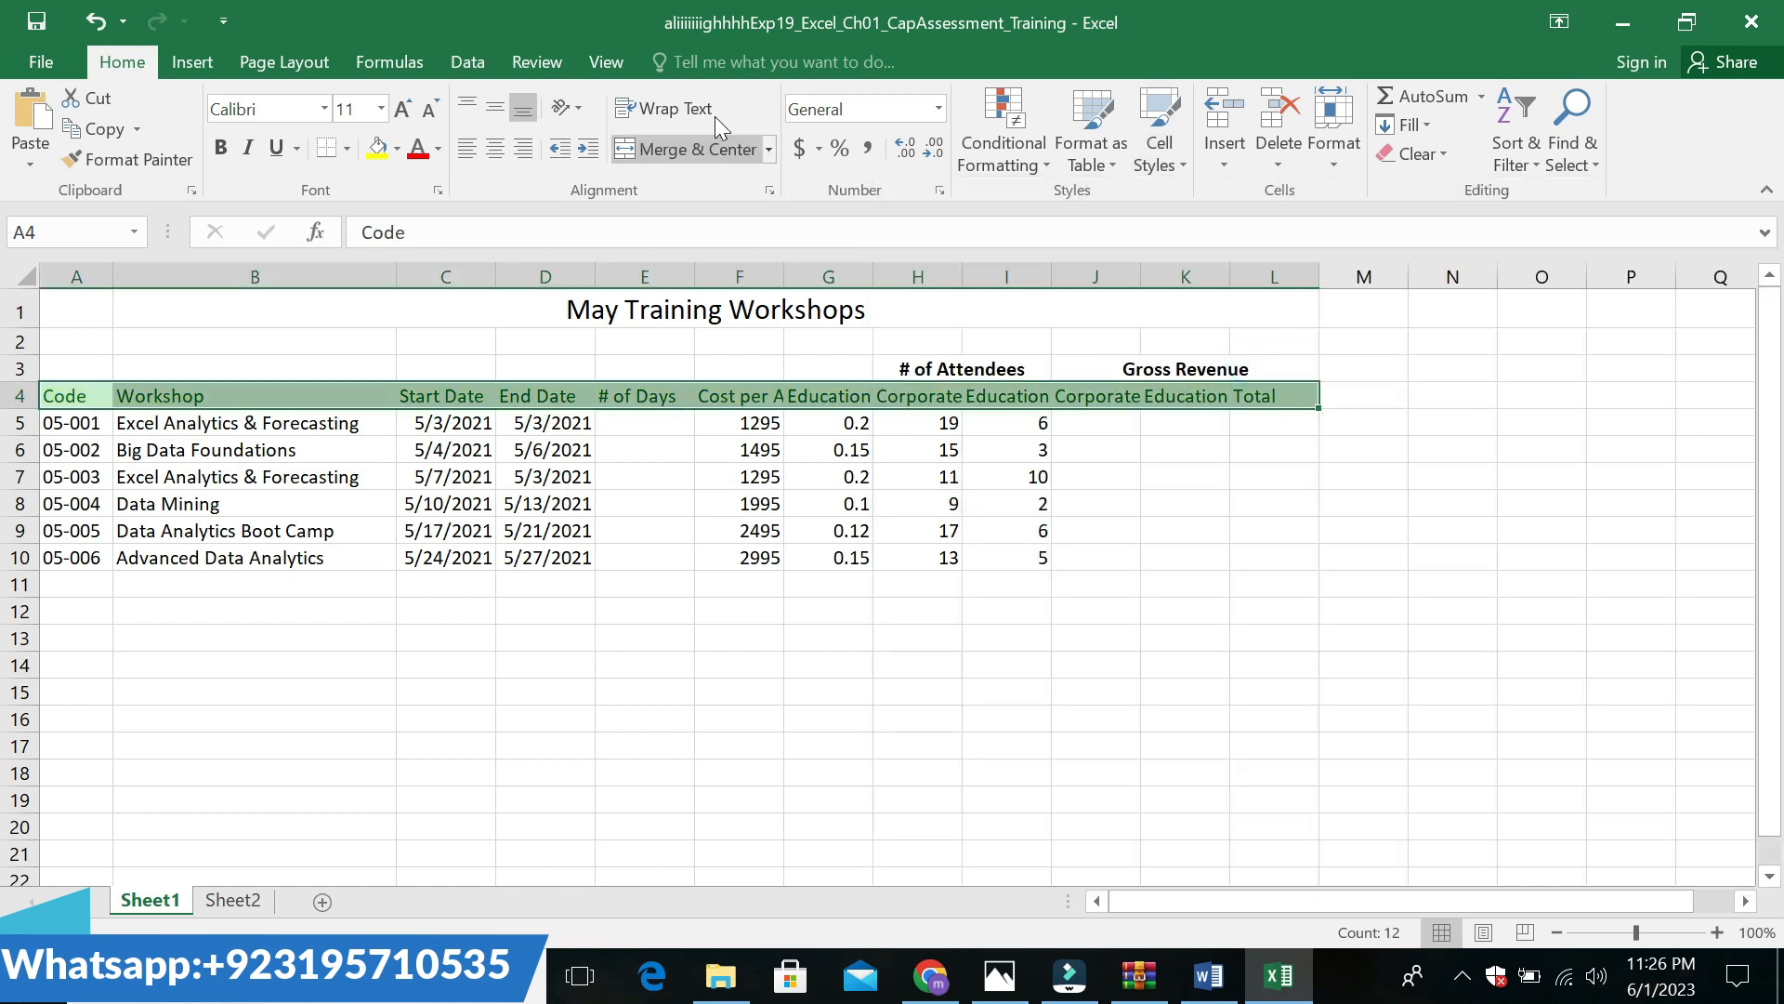
Select step 10's words "wrap text, and center horizontally" in Word, and turn on text wrapping for A4:L4 in Excel
{"action": "left_click", "coordinate": [1208, 974]}
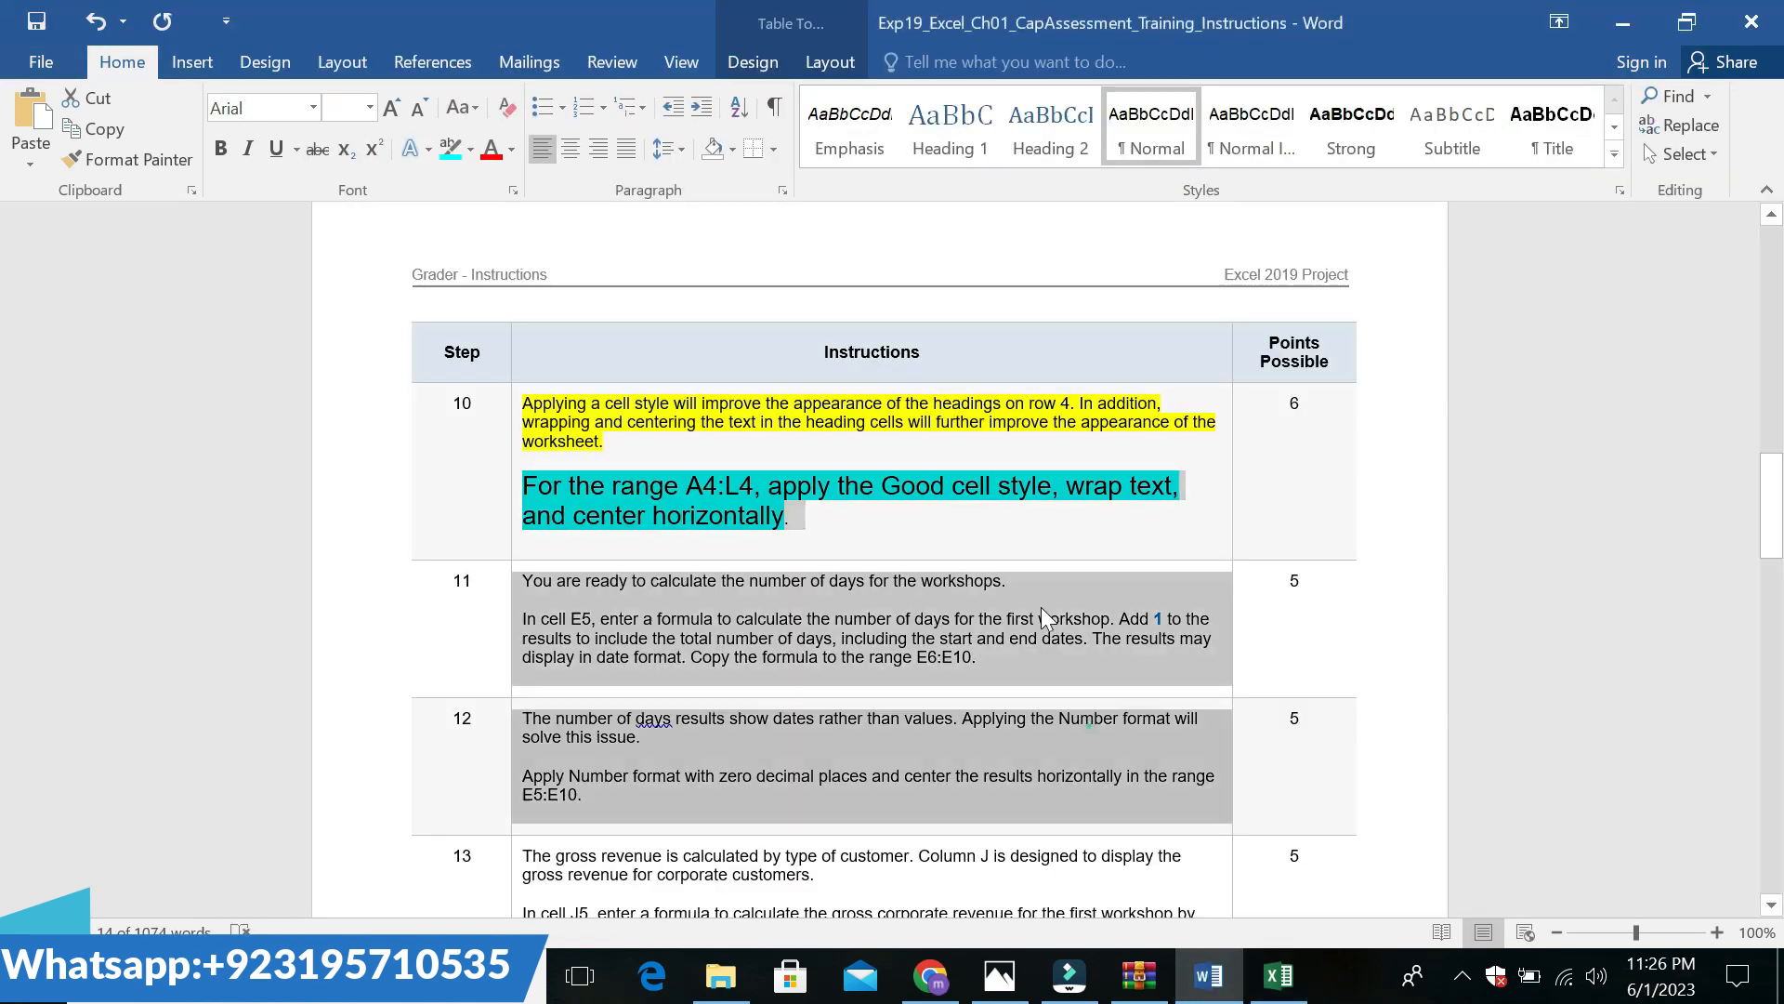
{"action": "left_click", "coordinate": [864, 479]}
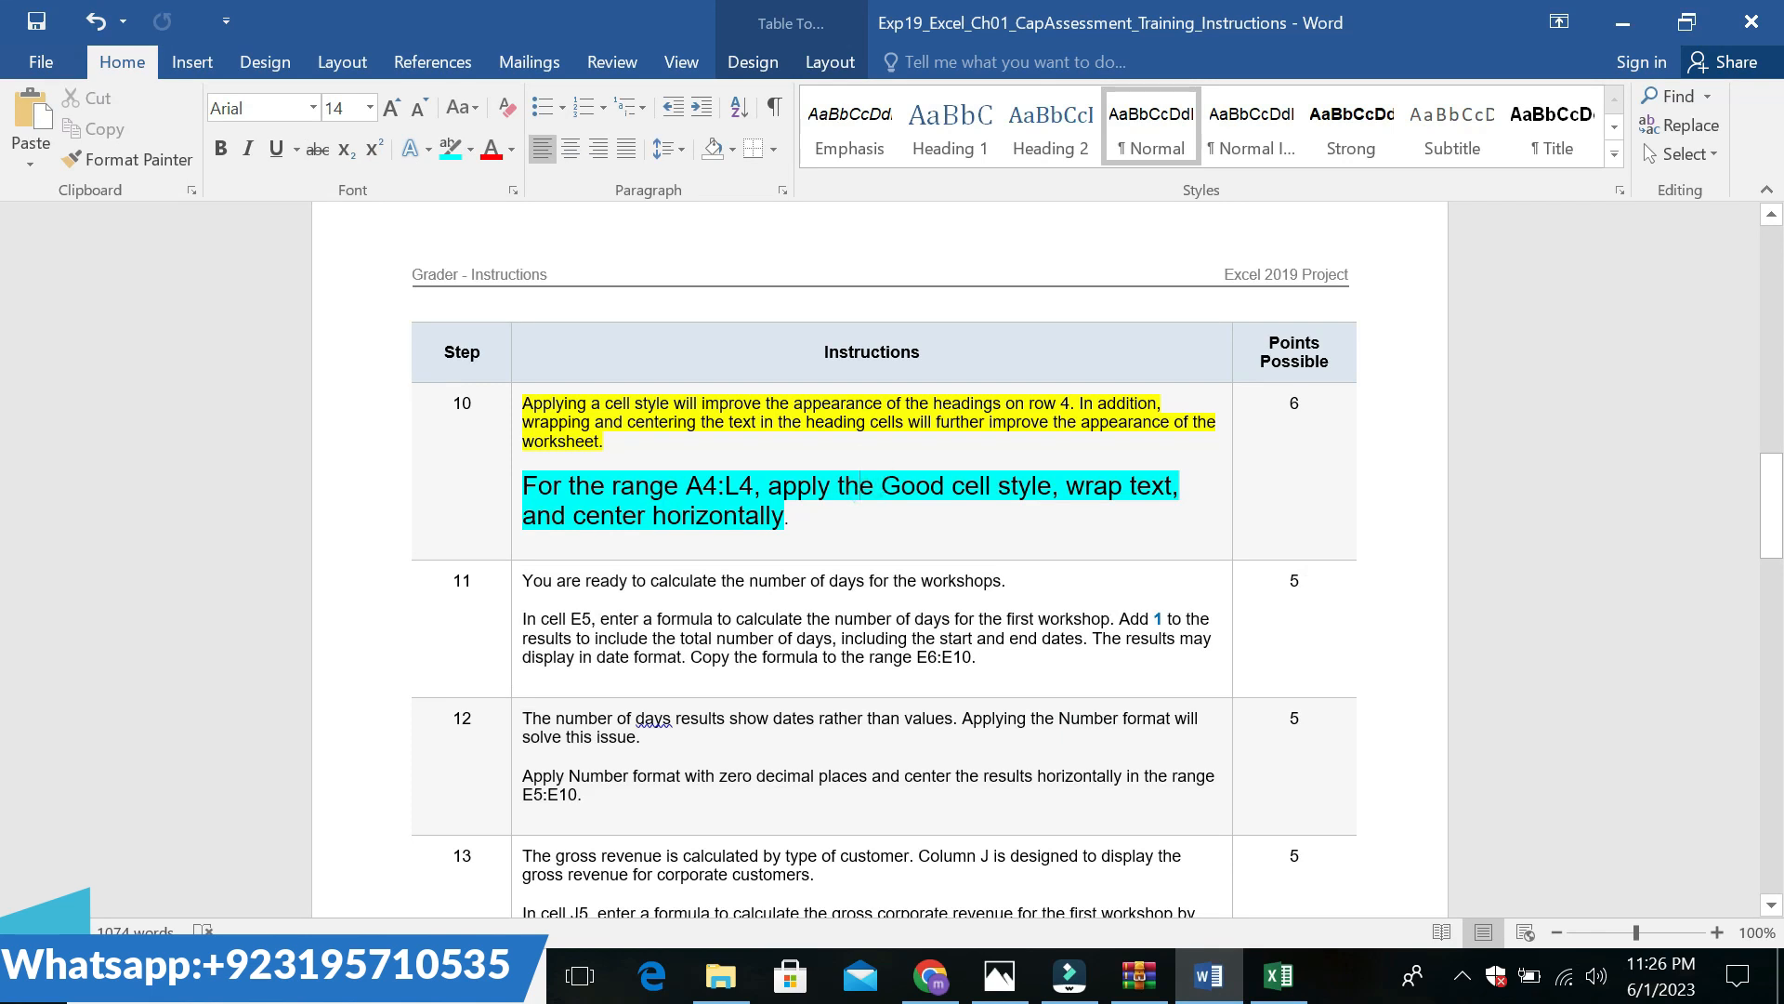
{"action": "left_click_drag", "start_coordinate": [1051, 485], "coordinate": [805, 517]}
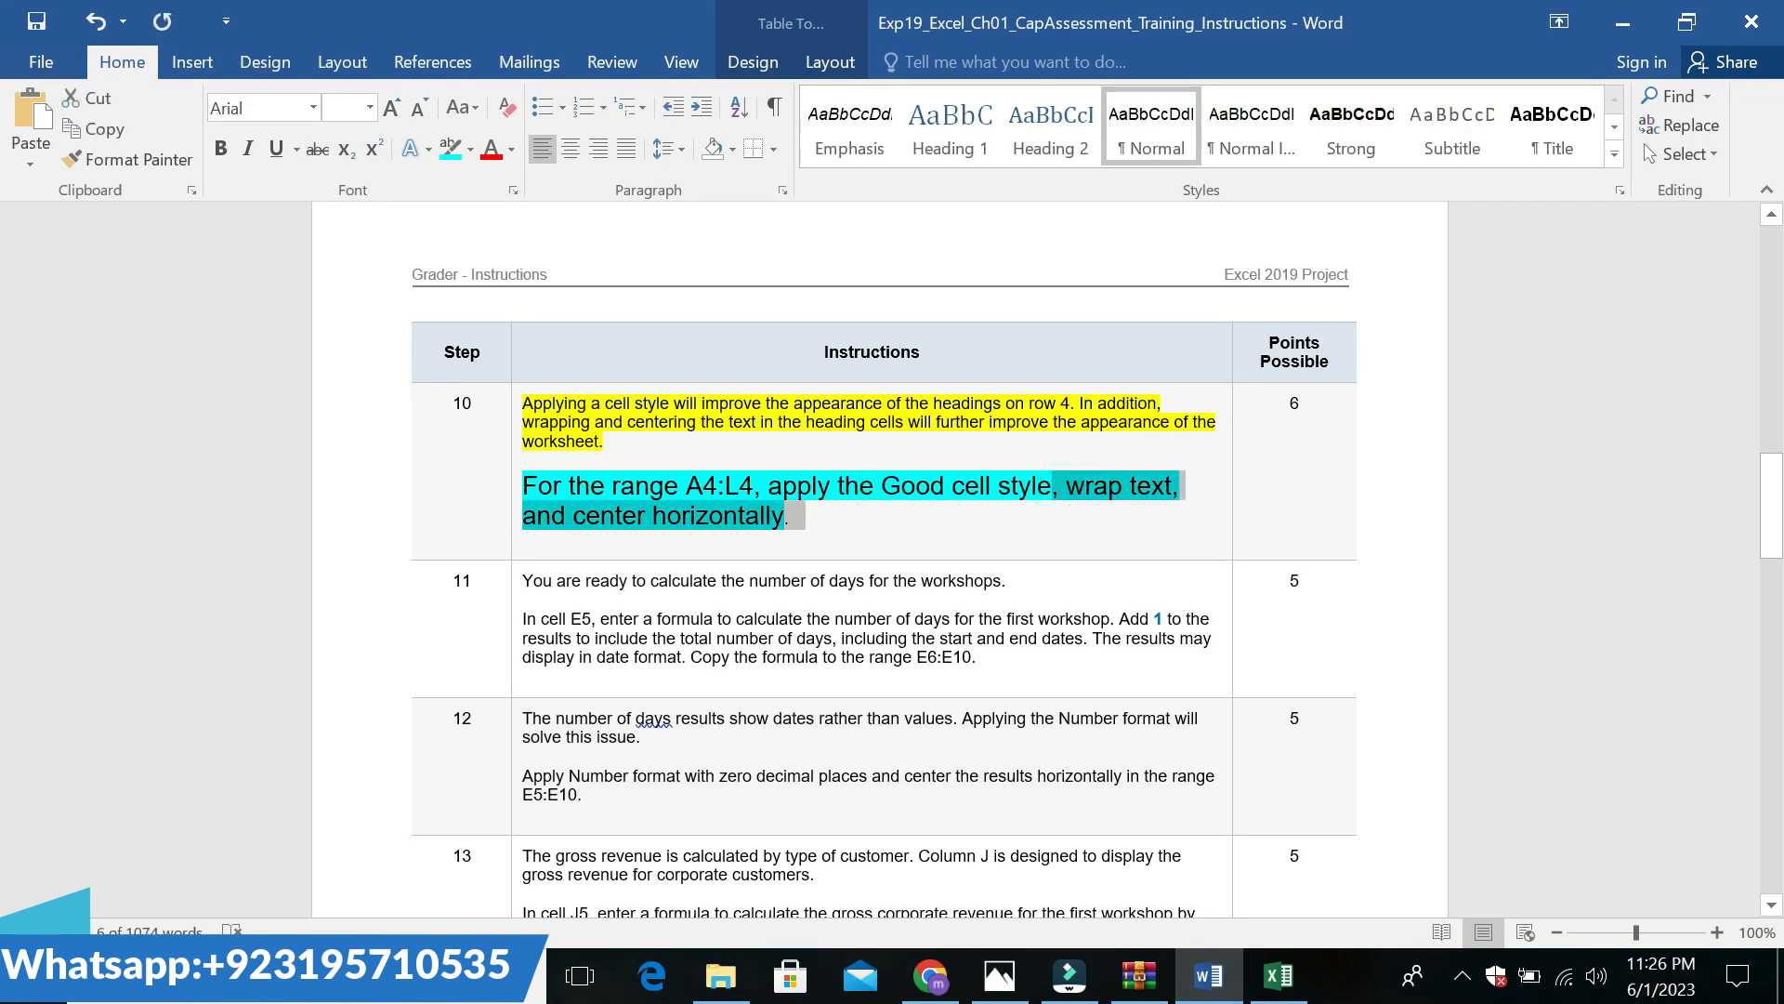
{"action": "left_click", "coordinate": [1279, 973]}
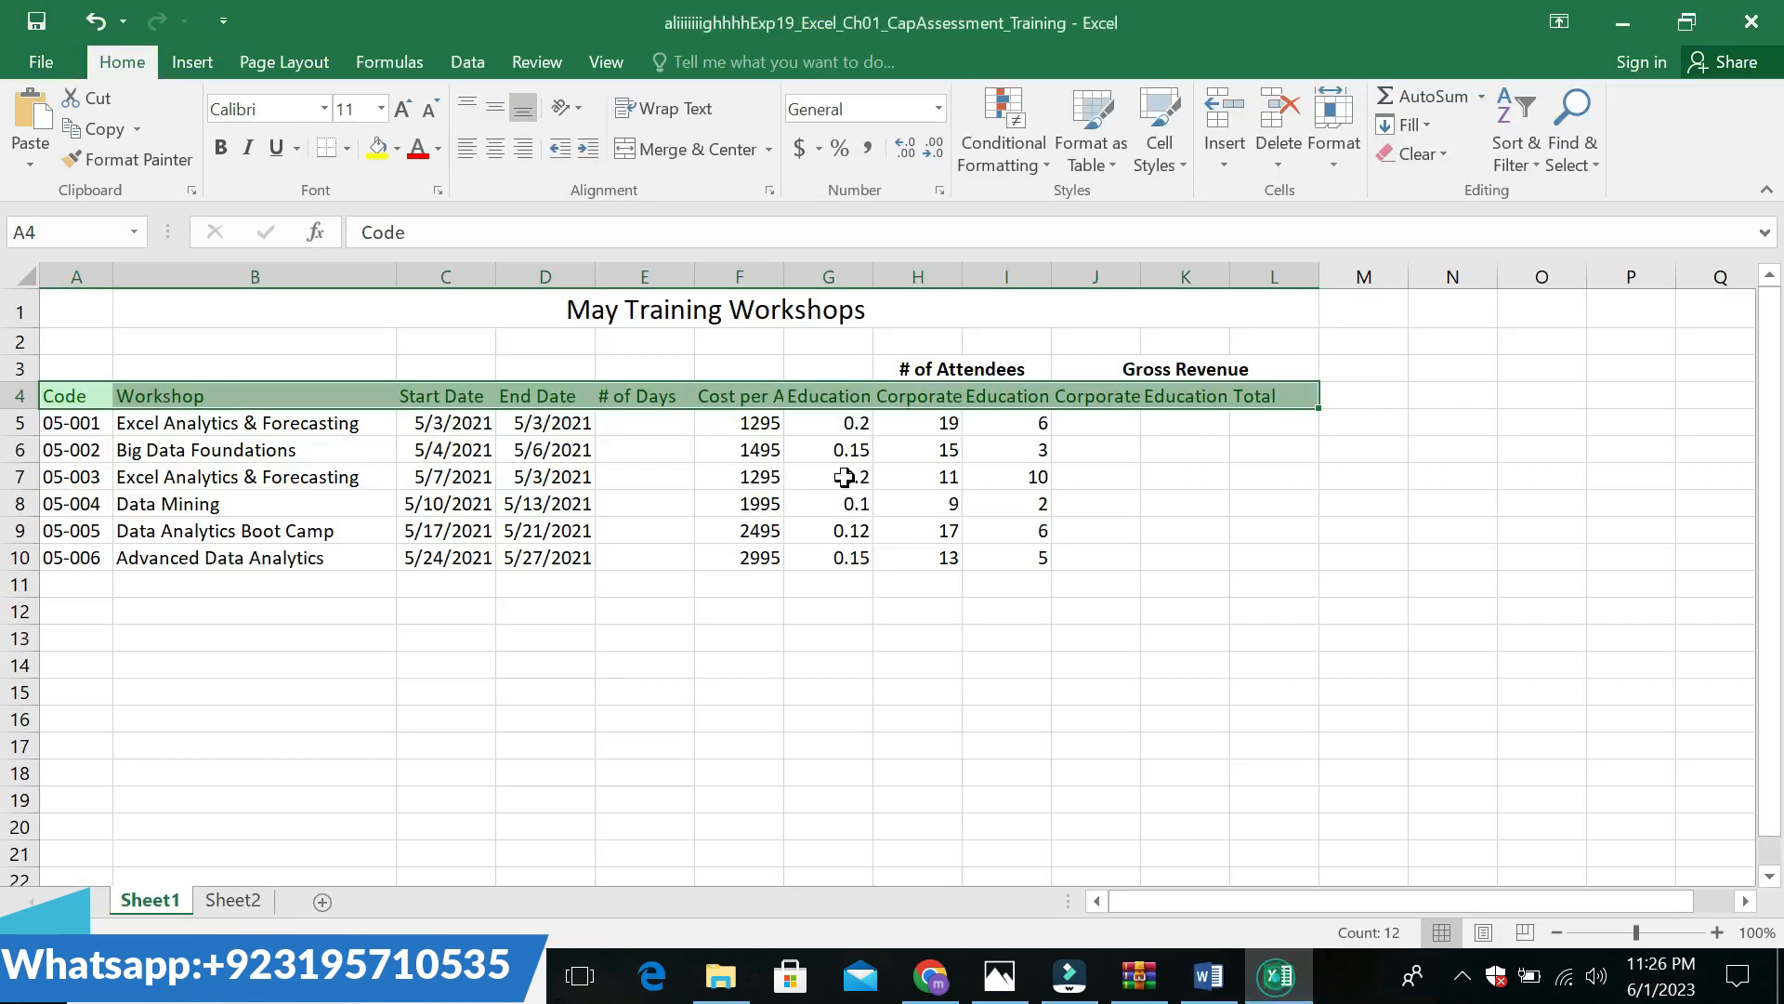
{"action": "left_click", "coordinate": [666, 107]}
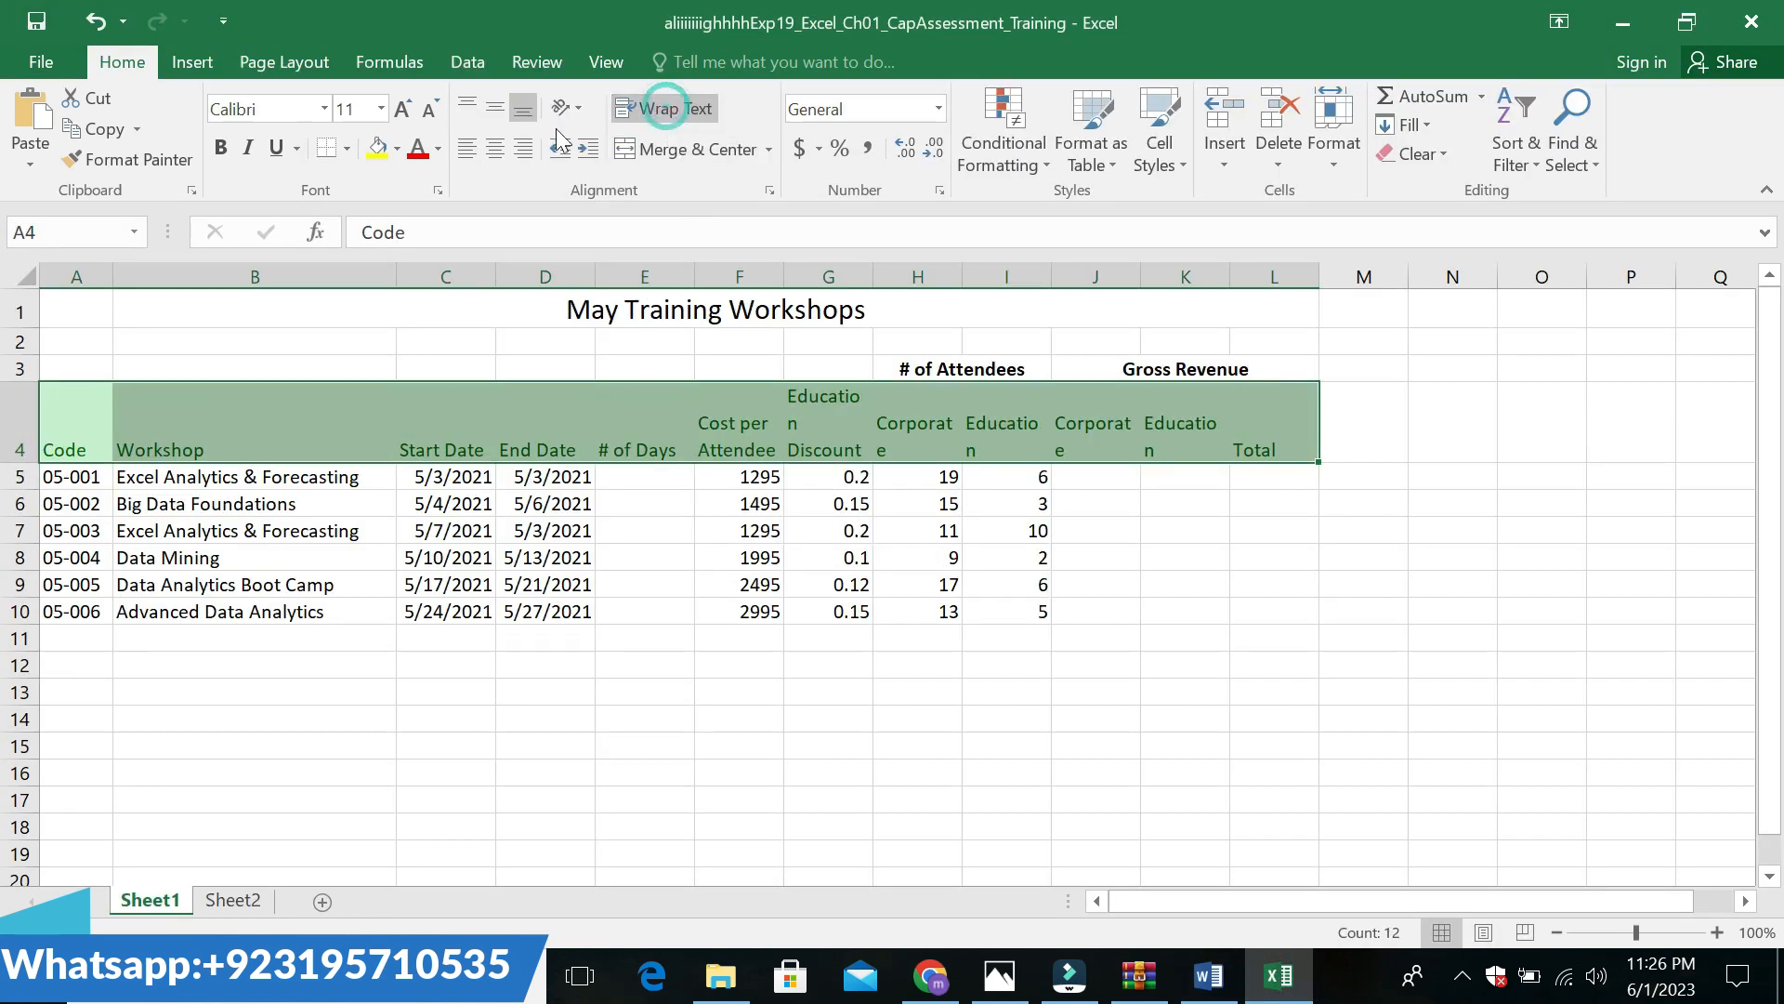
Center the headings in A4:L4 horizontally, keep Center as the horizontal alignment in Format Cells, and deselect the range
{"action": "left_click", "coordinate": [492, 156]}
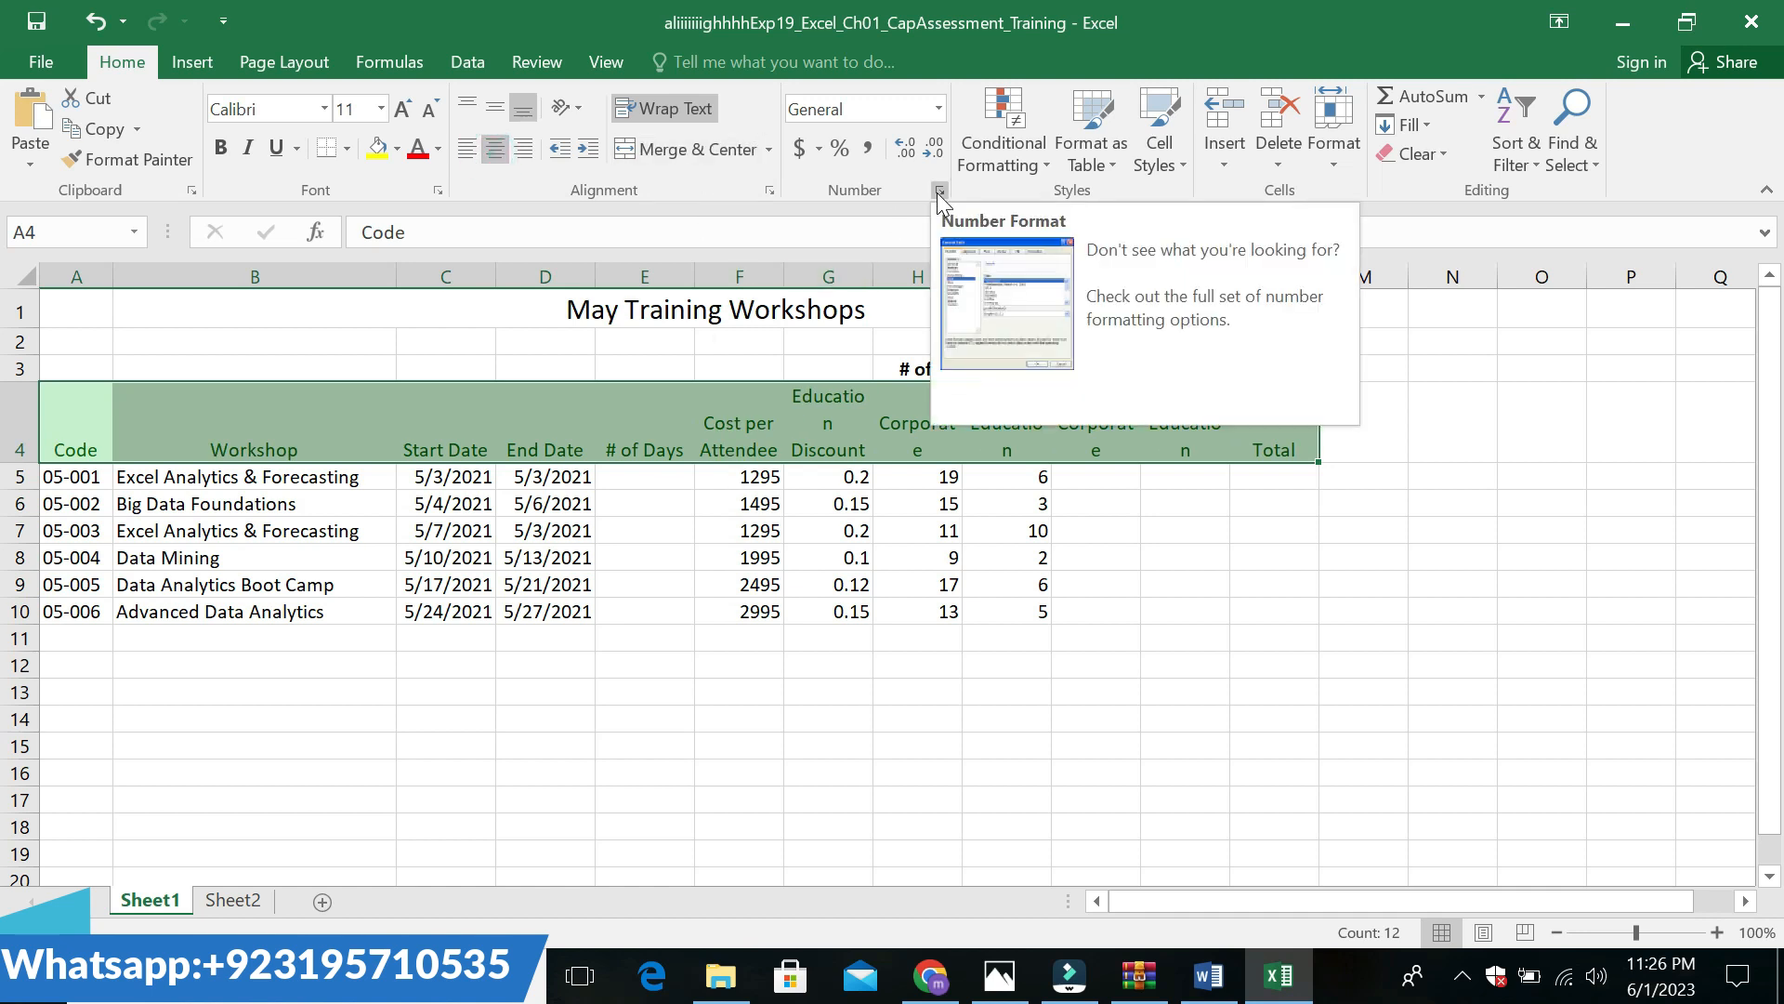
{"action": "left_click", "coordinate": [769, 190]}
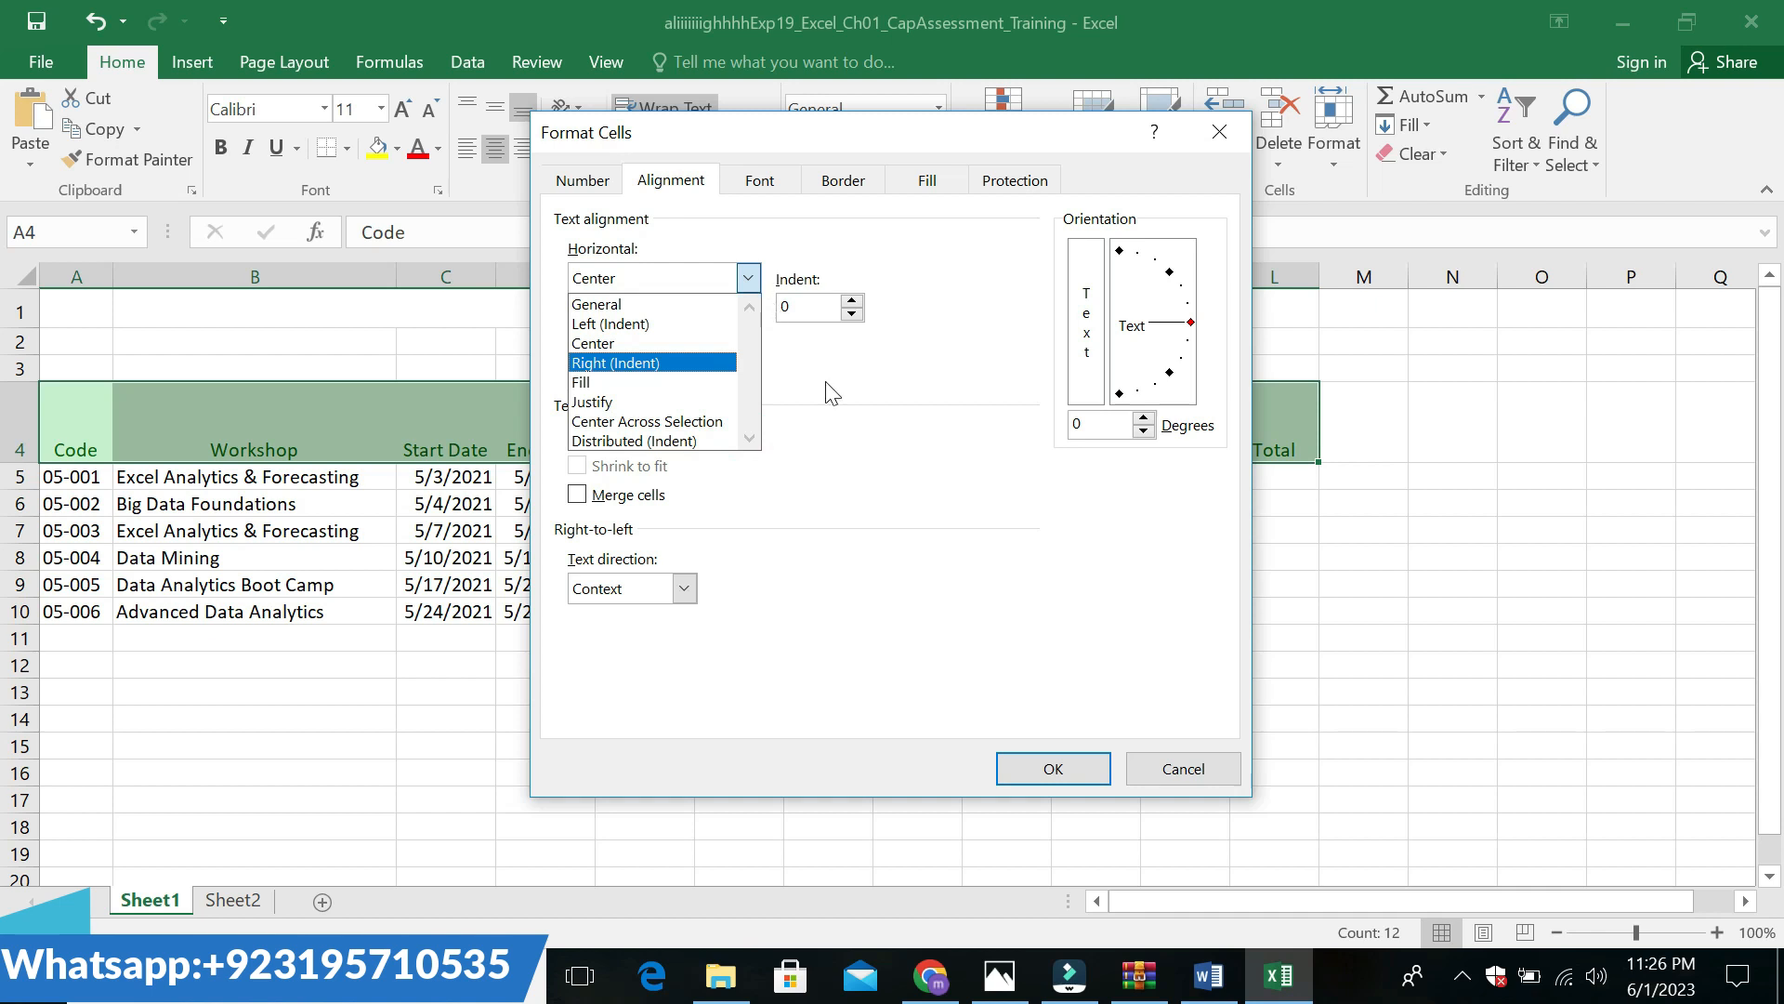
{"action": "left_click", "coordinate": [887, 522]}
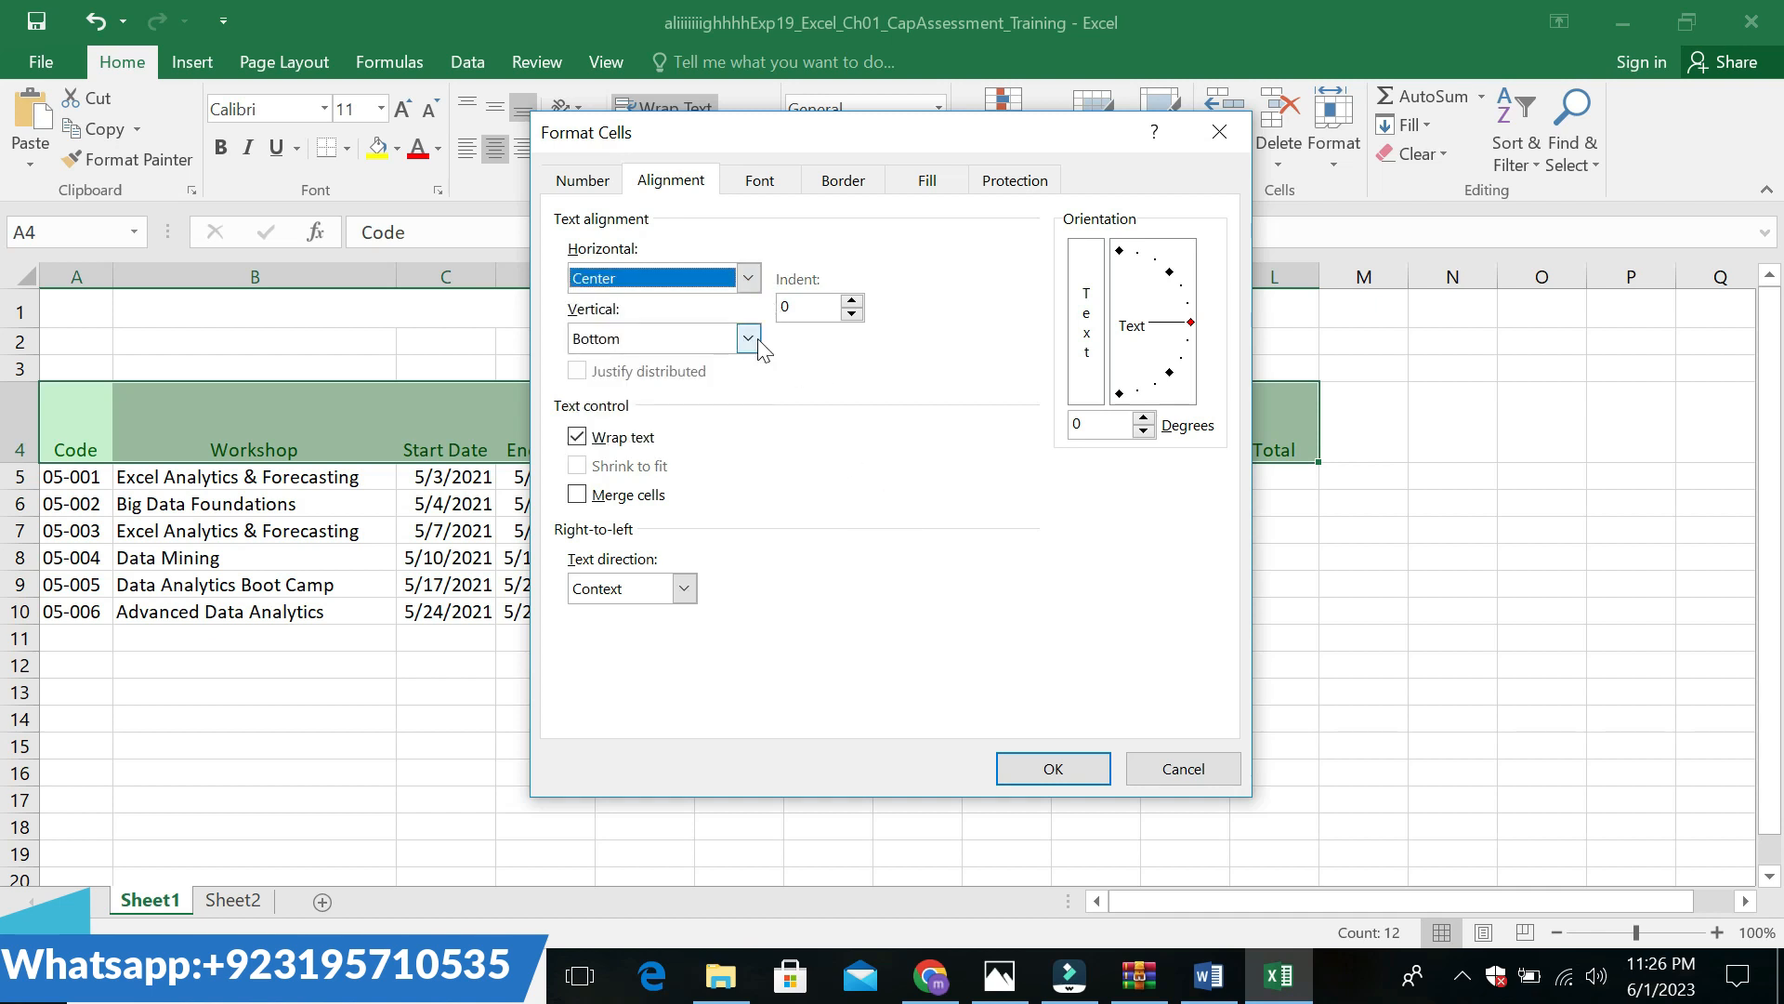
{"action": "left_click", "coordinate": [661, 181]}
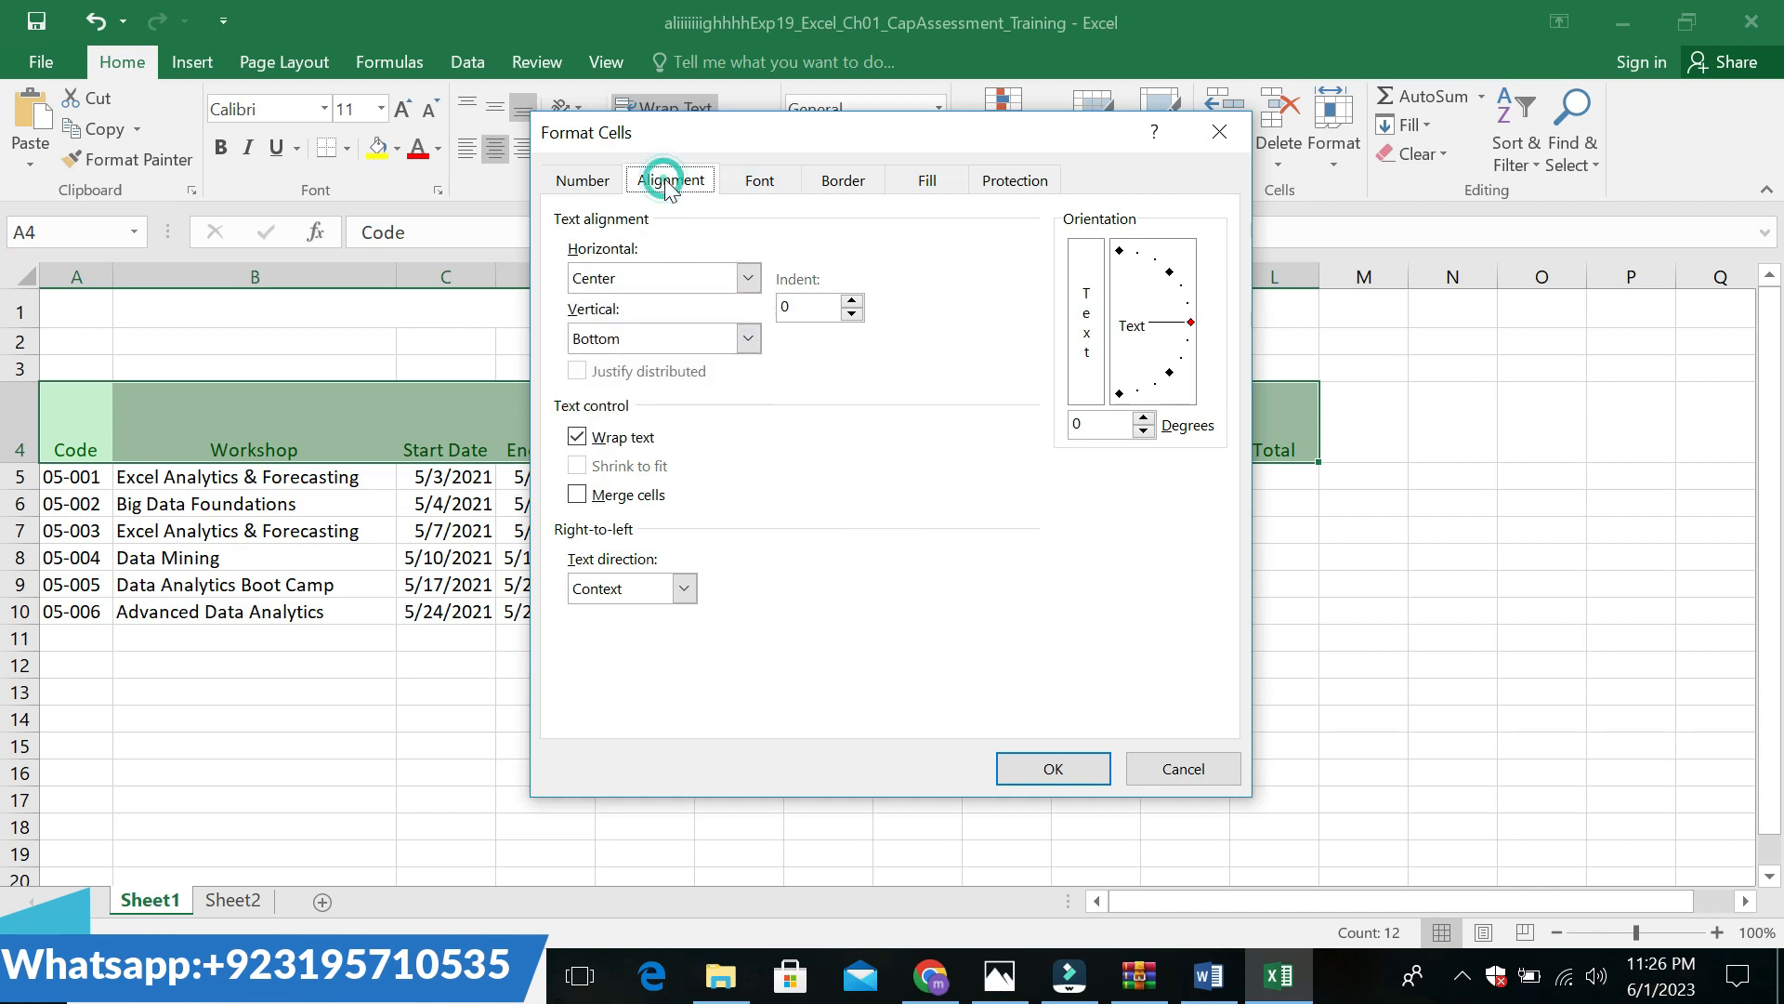
{"action": "left_click", "coordinate": [747, 277]}
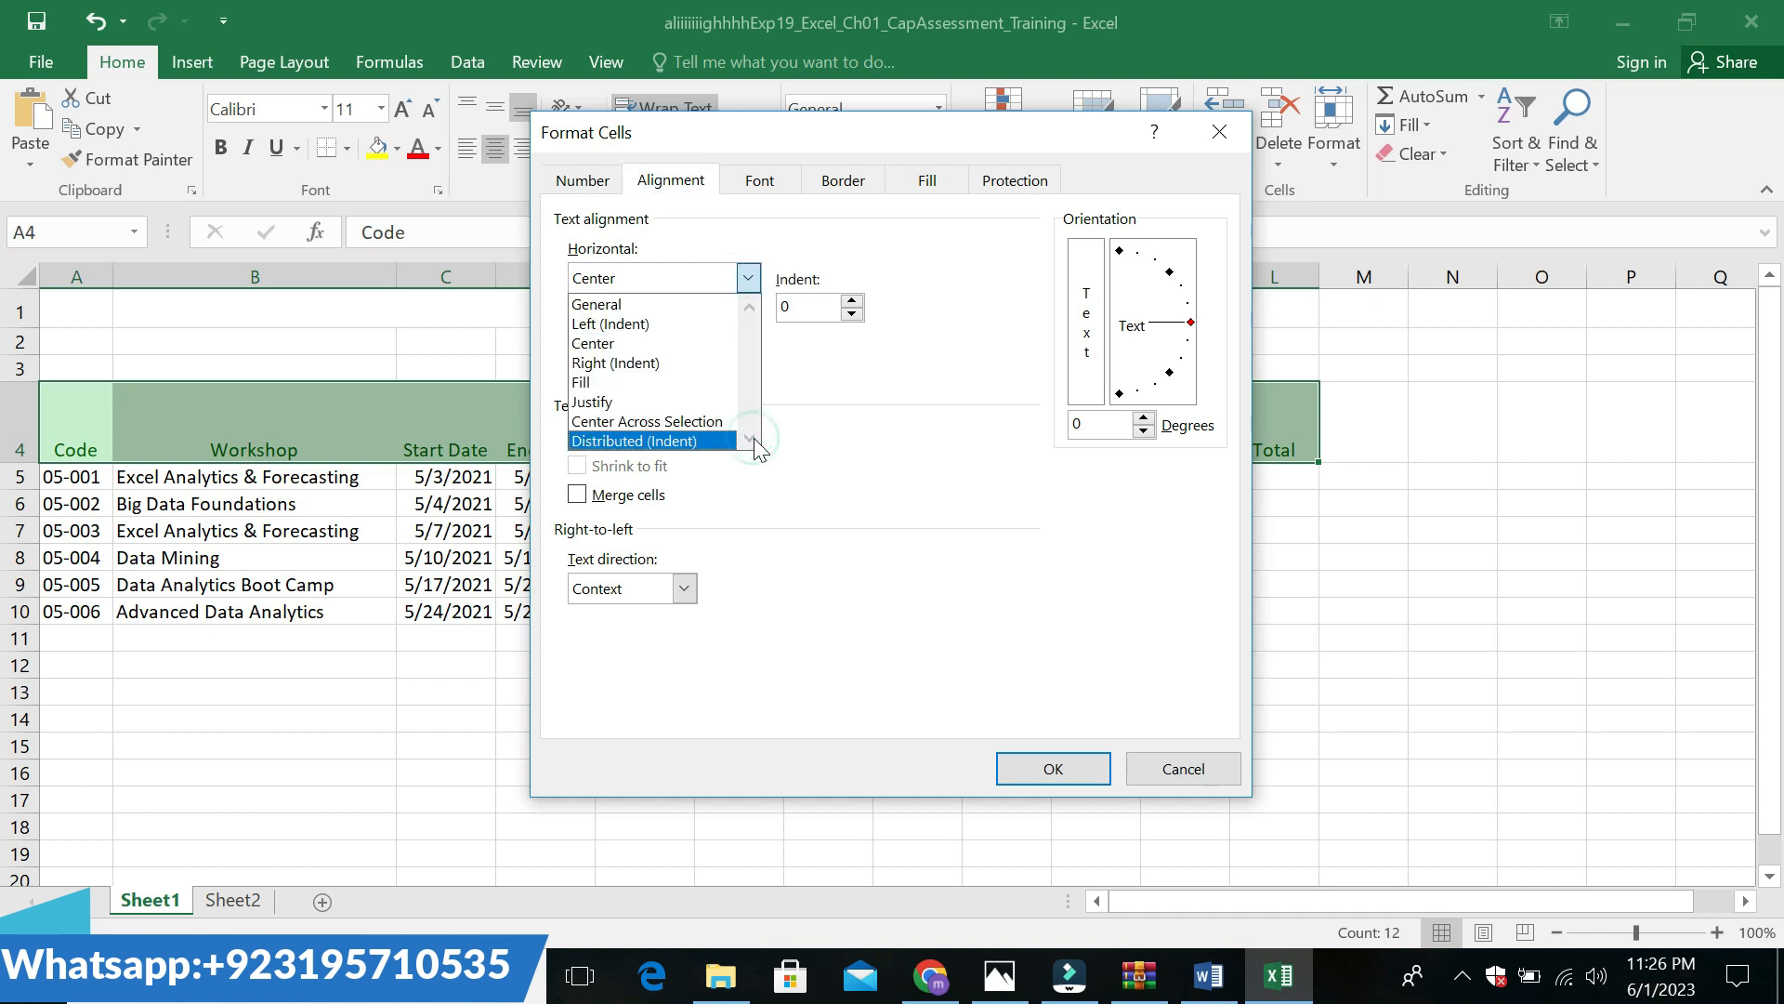
{"action": "left_click", "coordinate": [896, 534]}
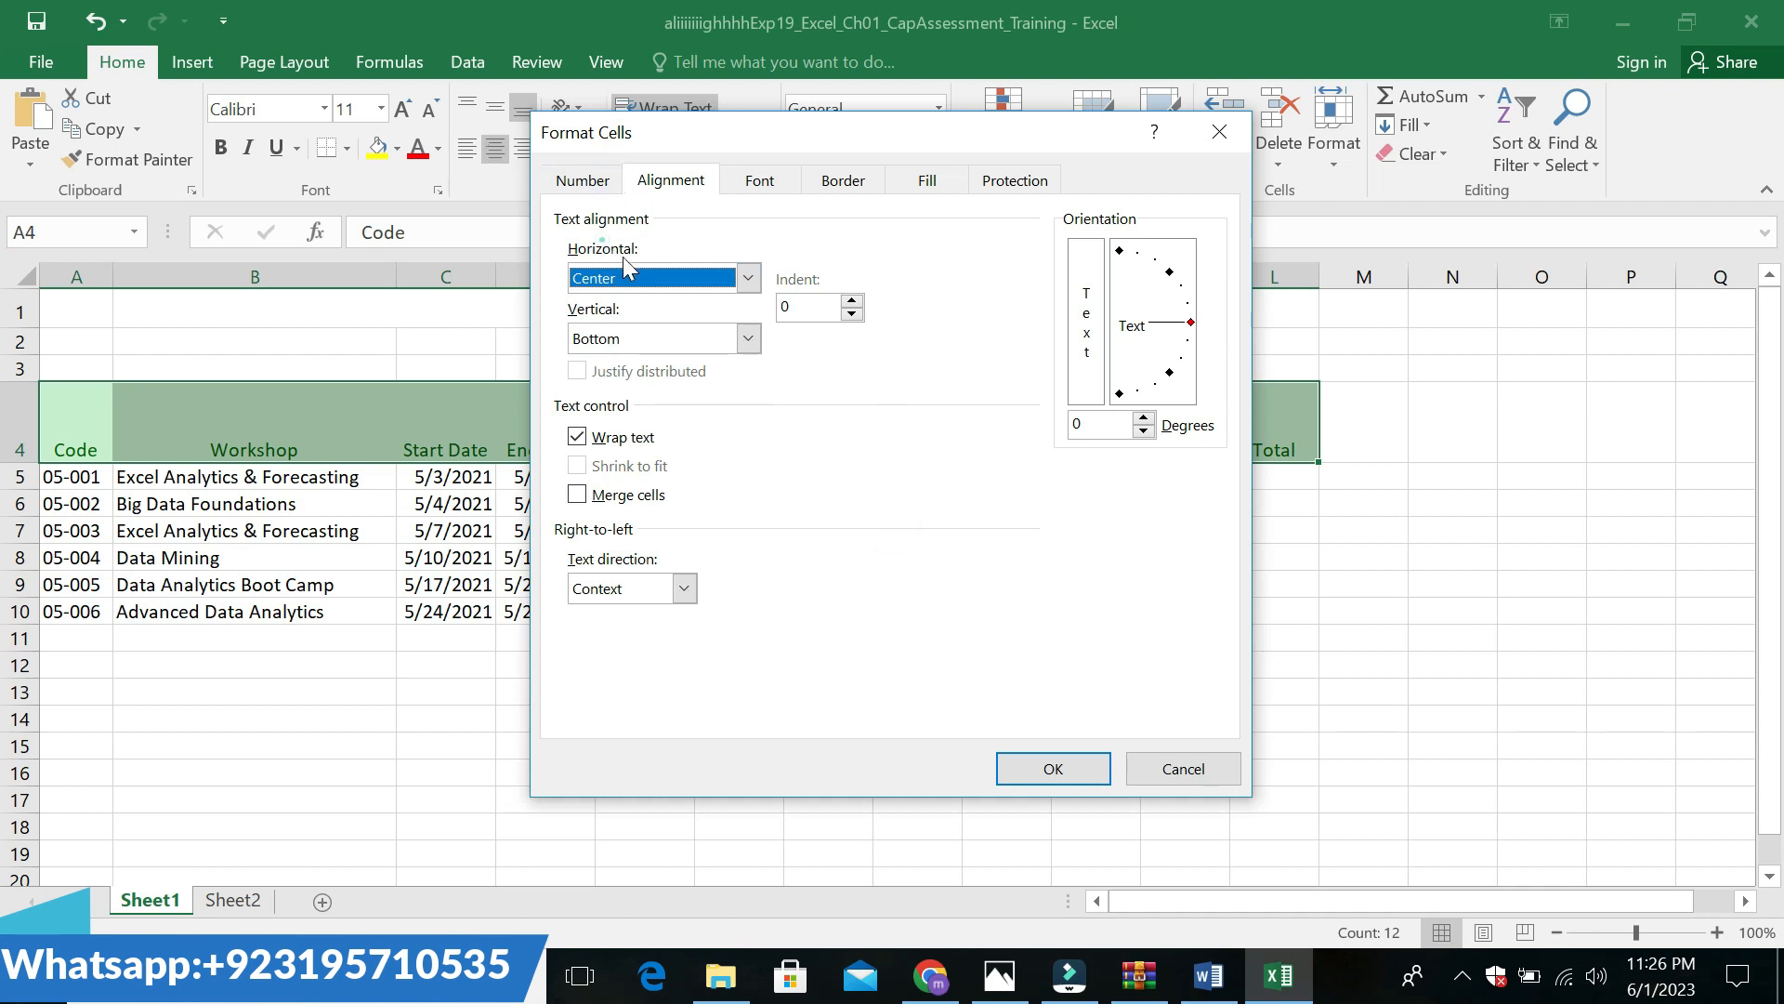
{"action": "left_click", "coordinate": [1055, 766]}
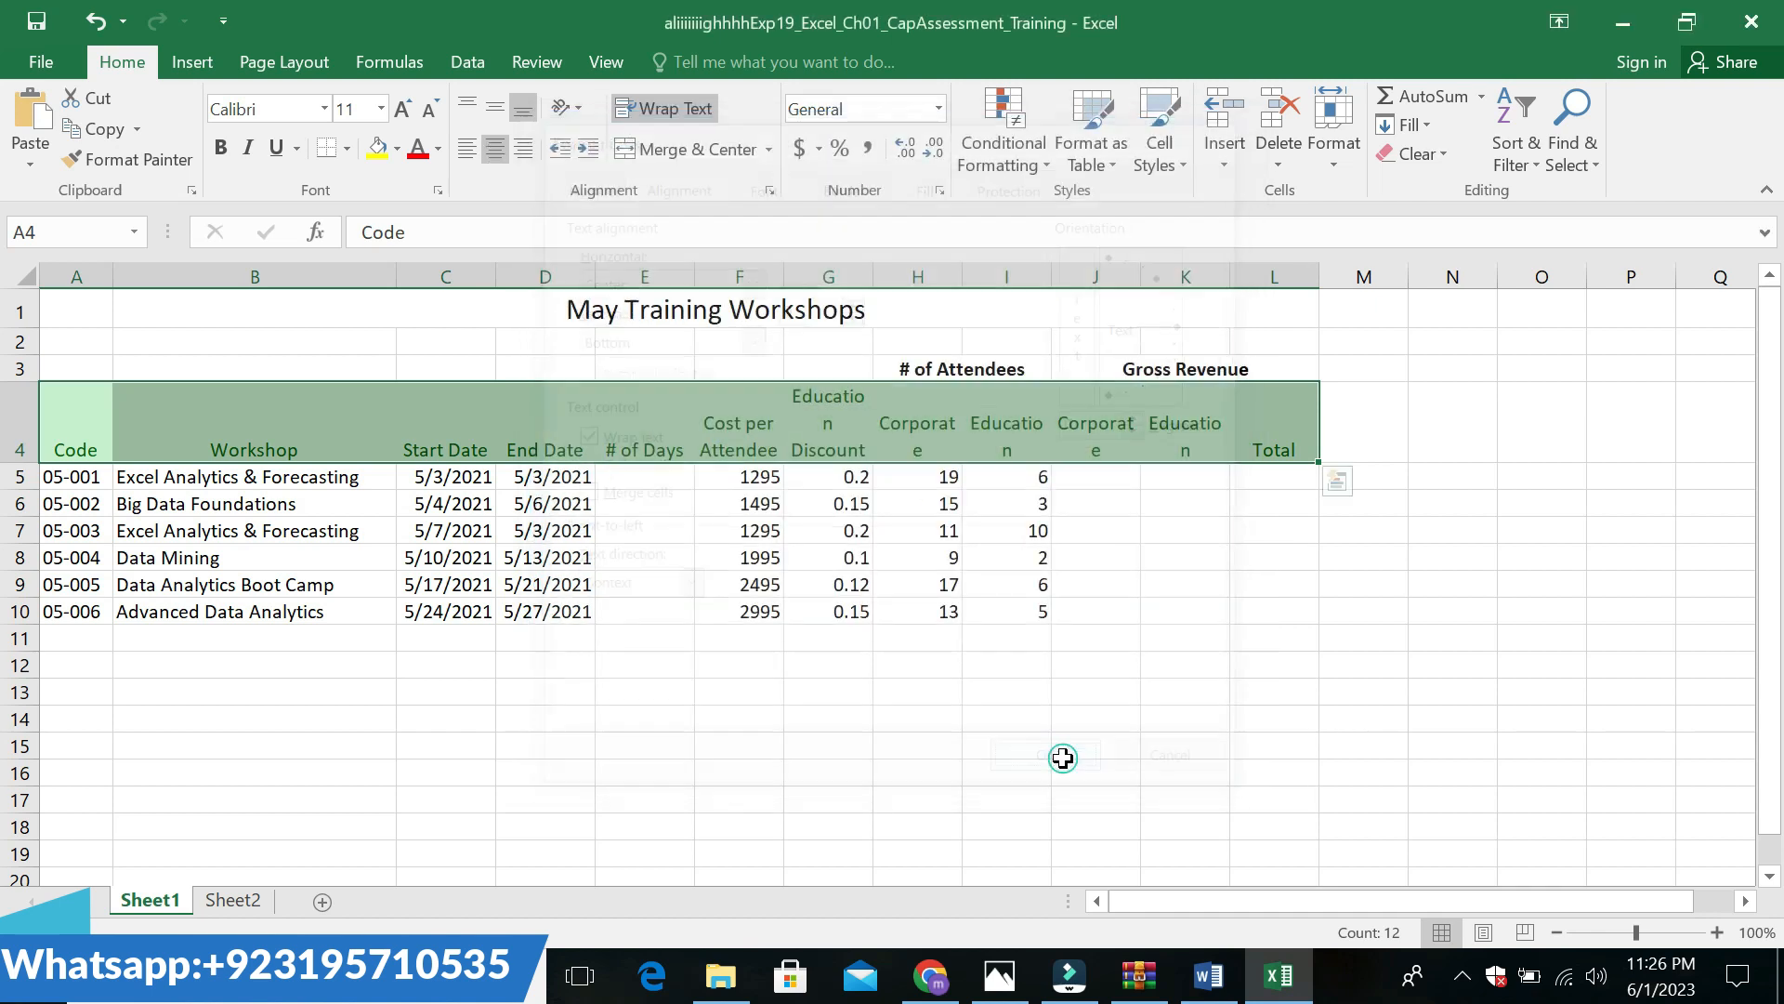
{"action": "left_click", "coordinate": [1183, 662]}
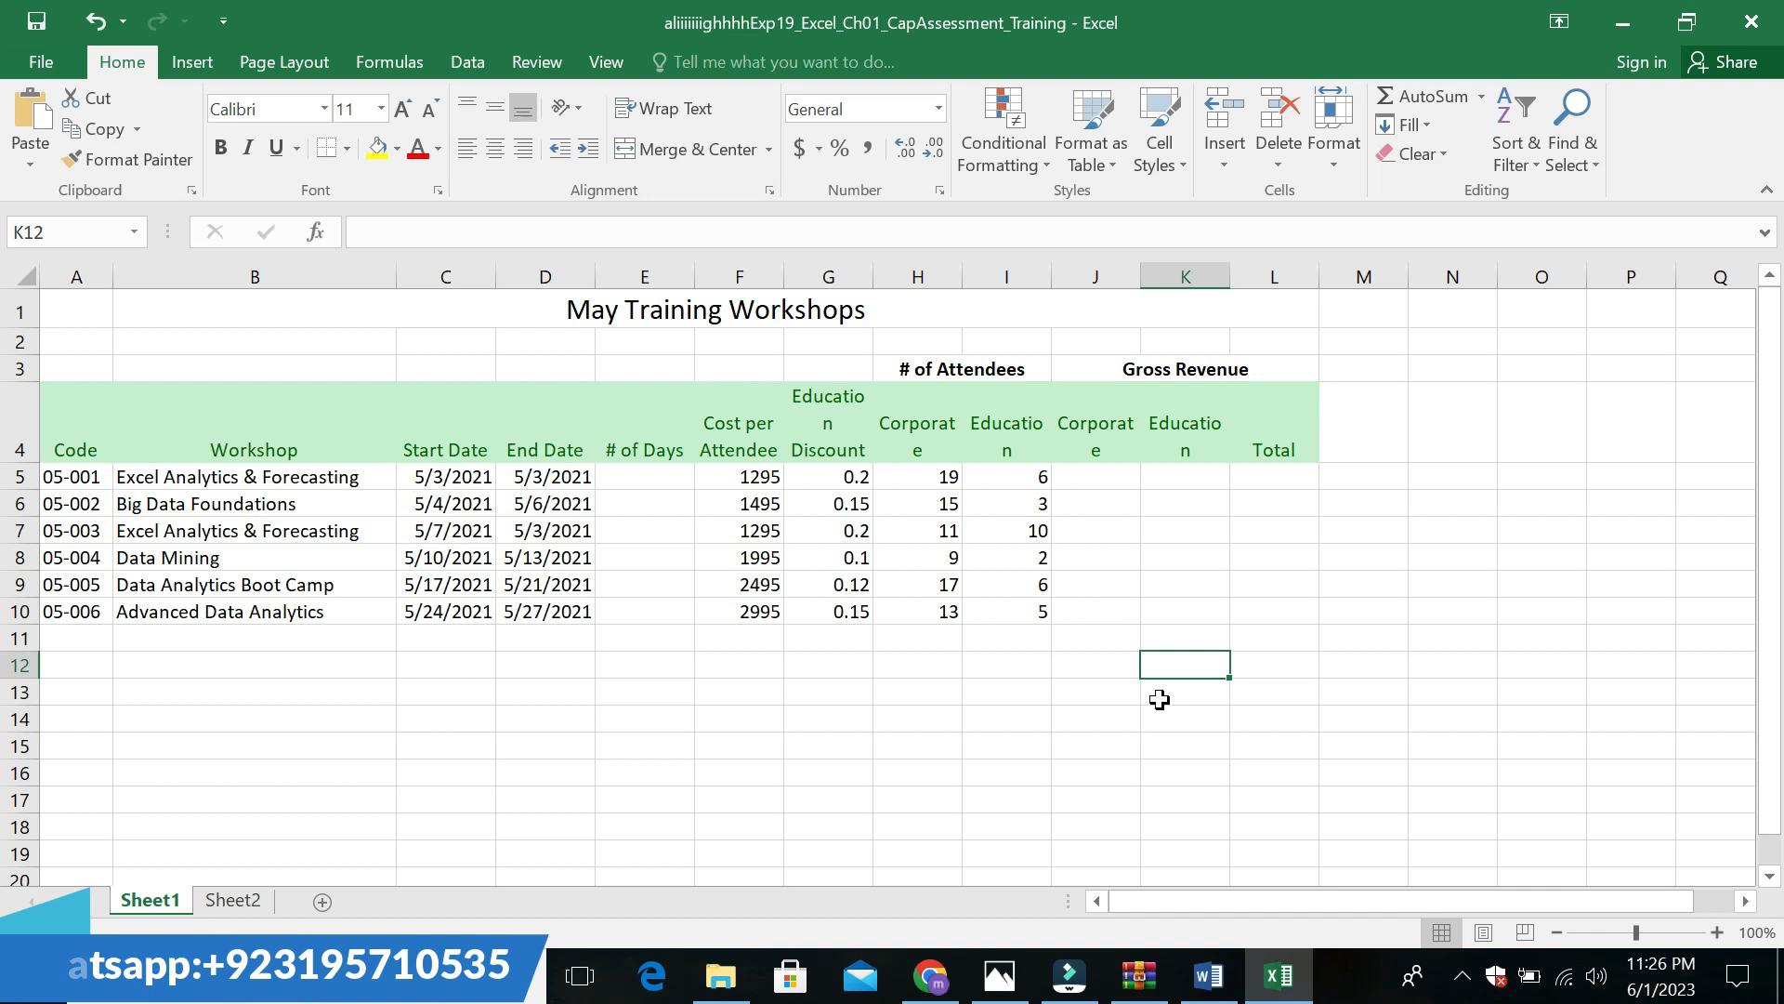
Reselect the range A4:L4, turn its horizontal centering off and on again, and deselect it
{"action": "left_click", "coordinate": [492, 152]}
{"action": "left_click", "coordinate": [110, 235]}
{"action": "key", "text": "BackSpace"}
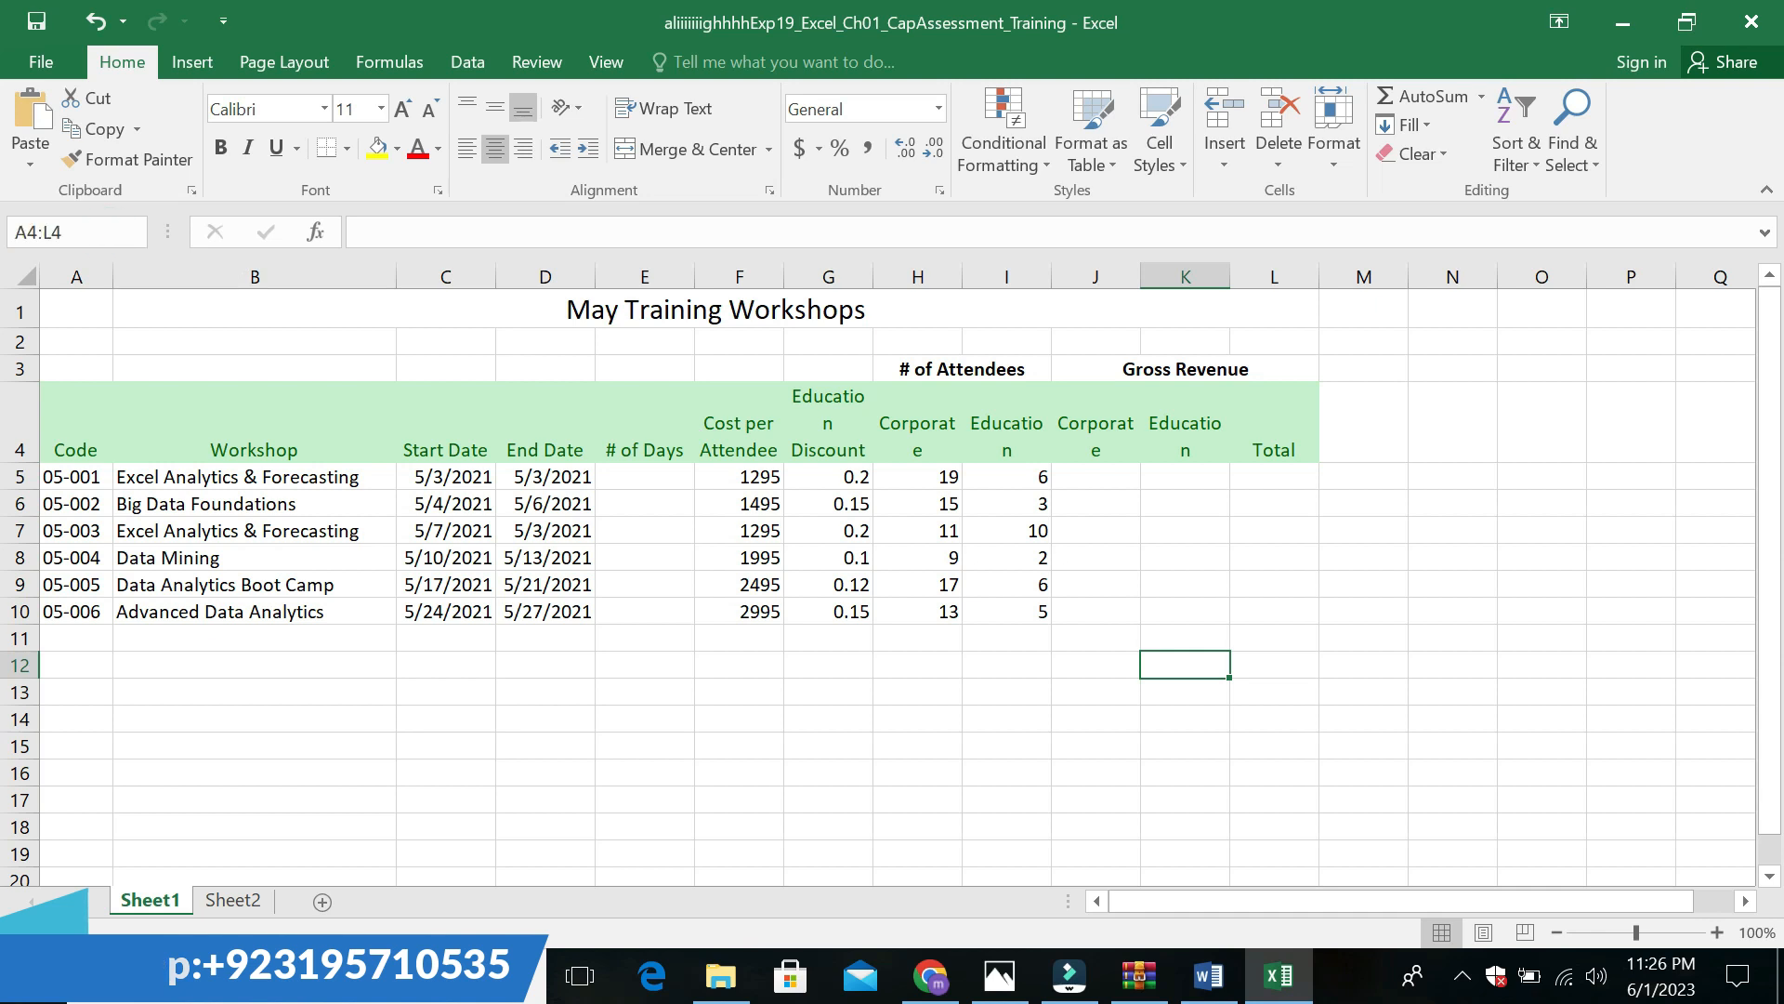
{"action": "key", "text": "Return"}
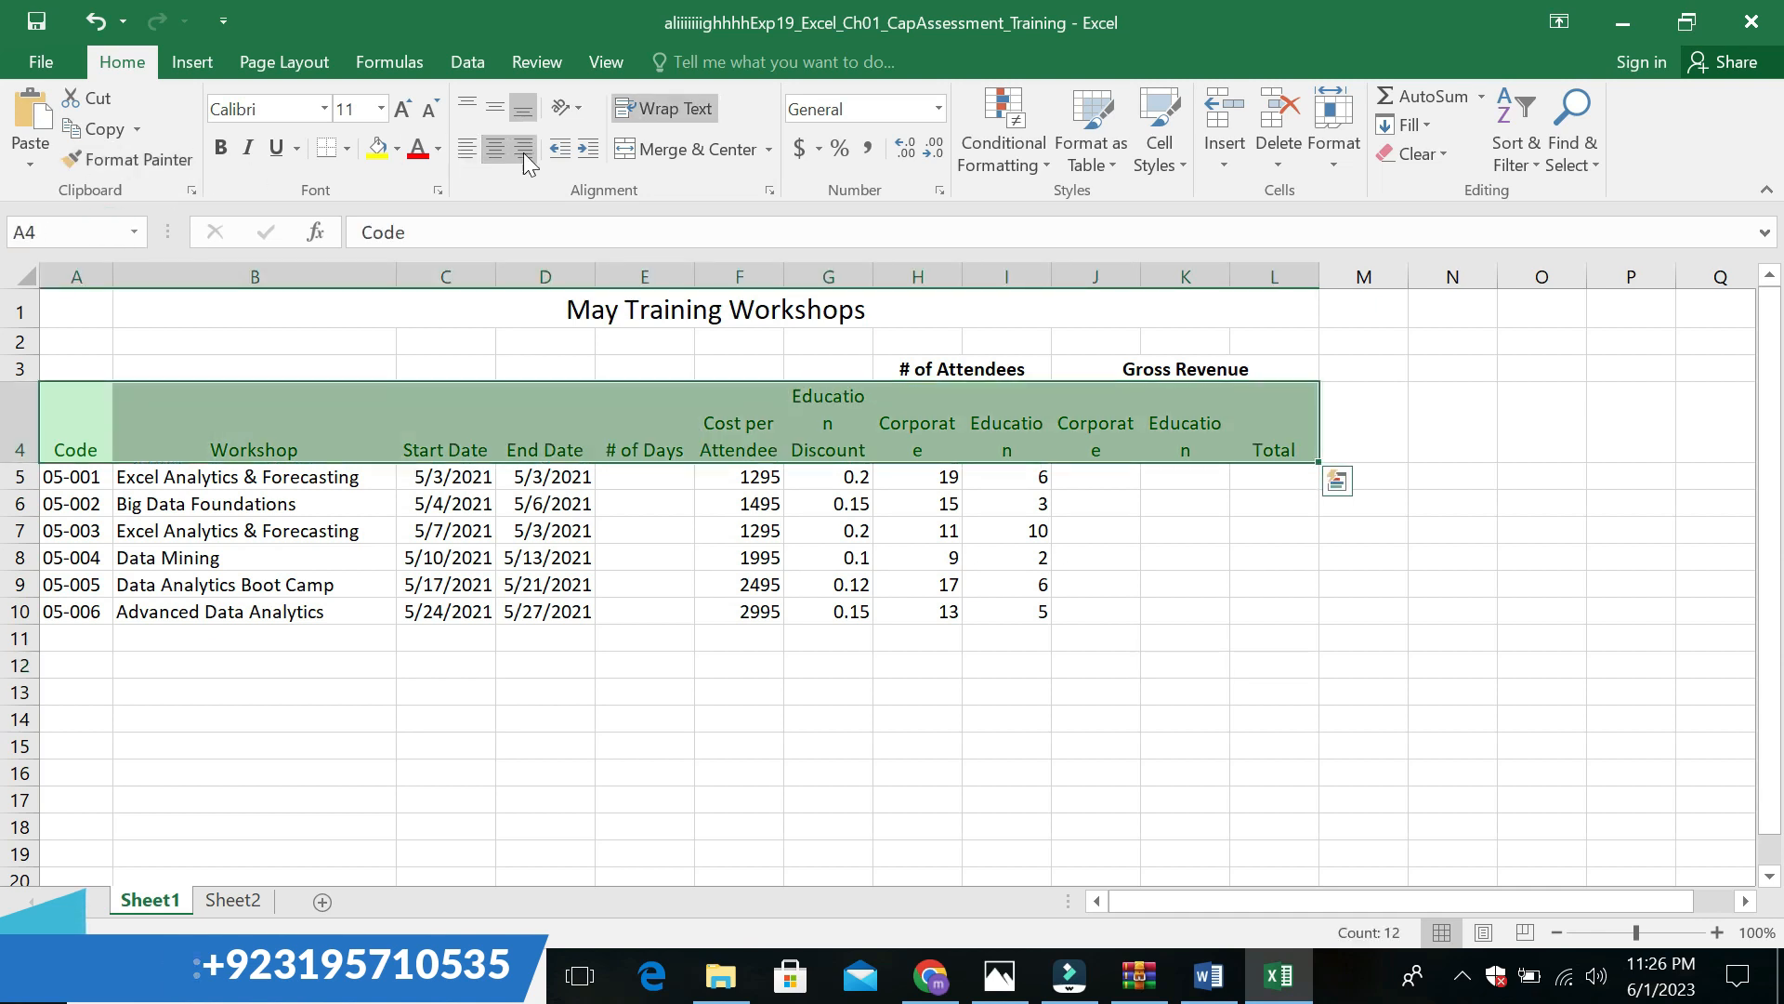
{"action": "left_click", "coordinate": [495, 149]}
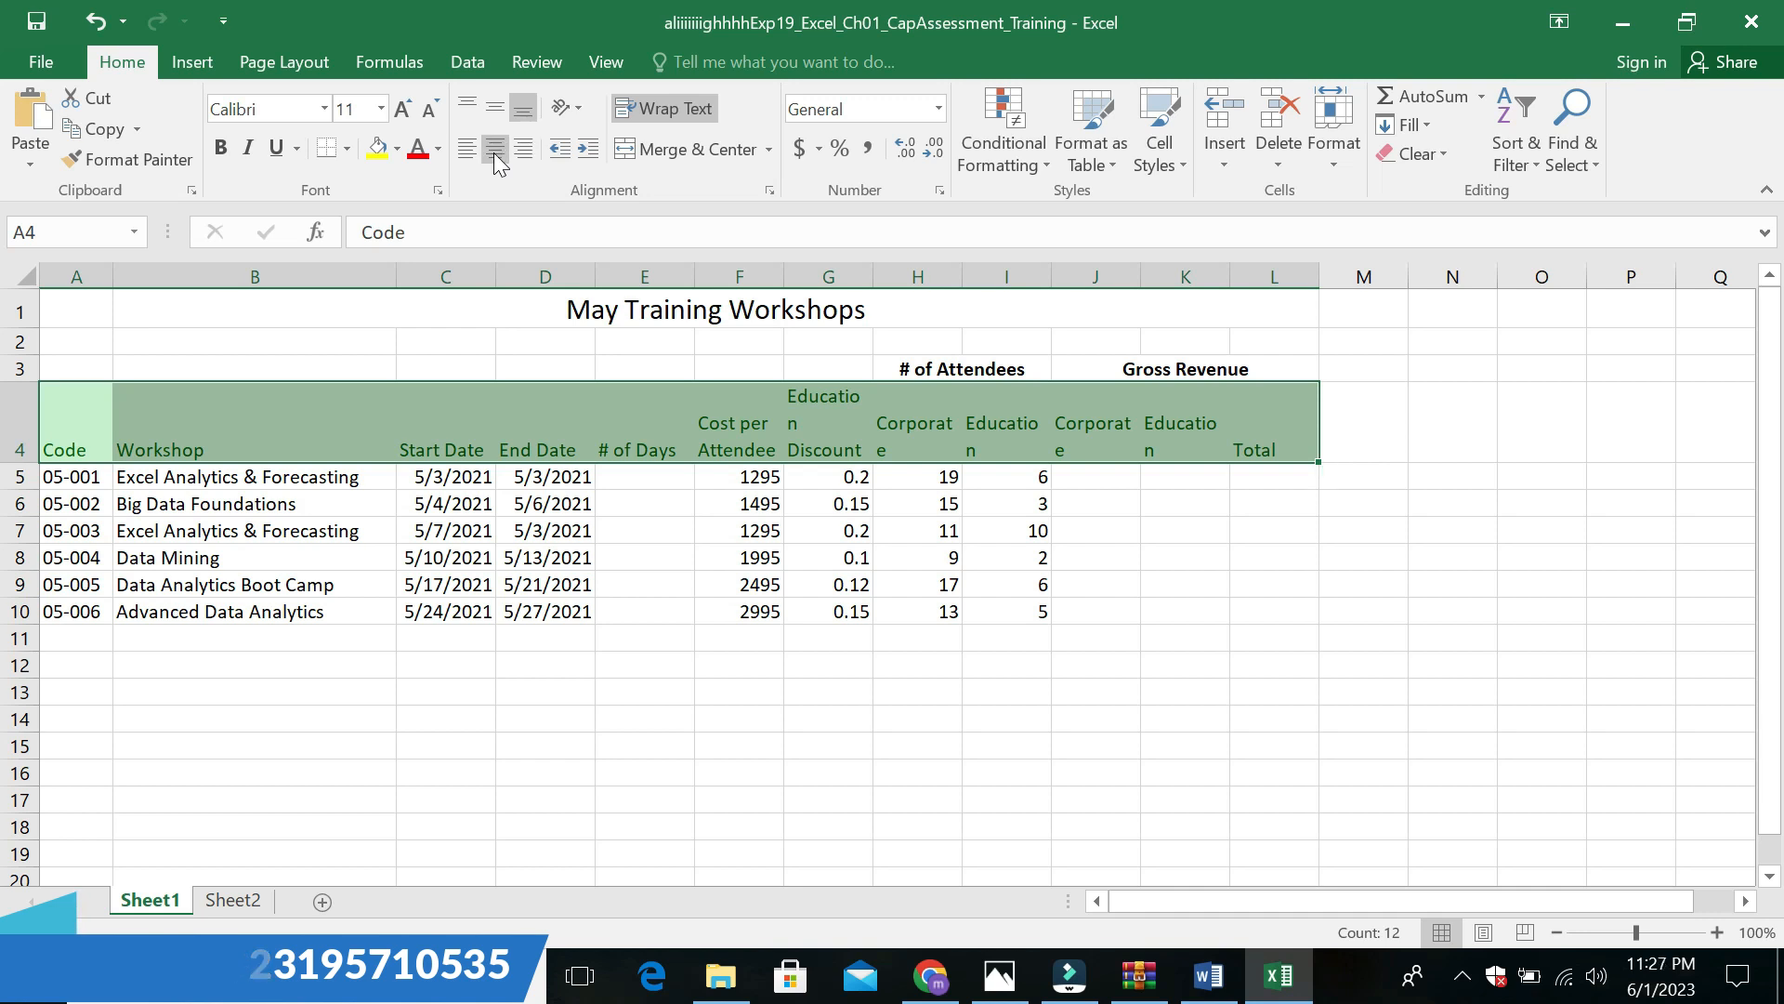
{"action": "left_click", "coordinate": [493, 153]}
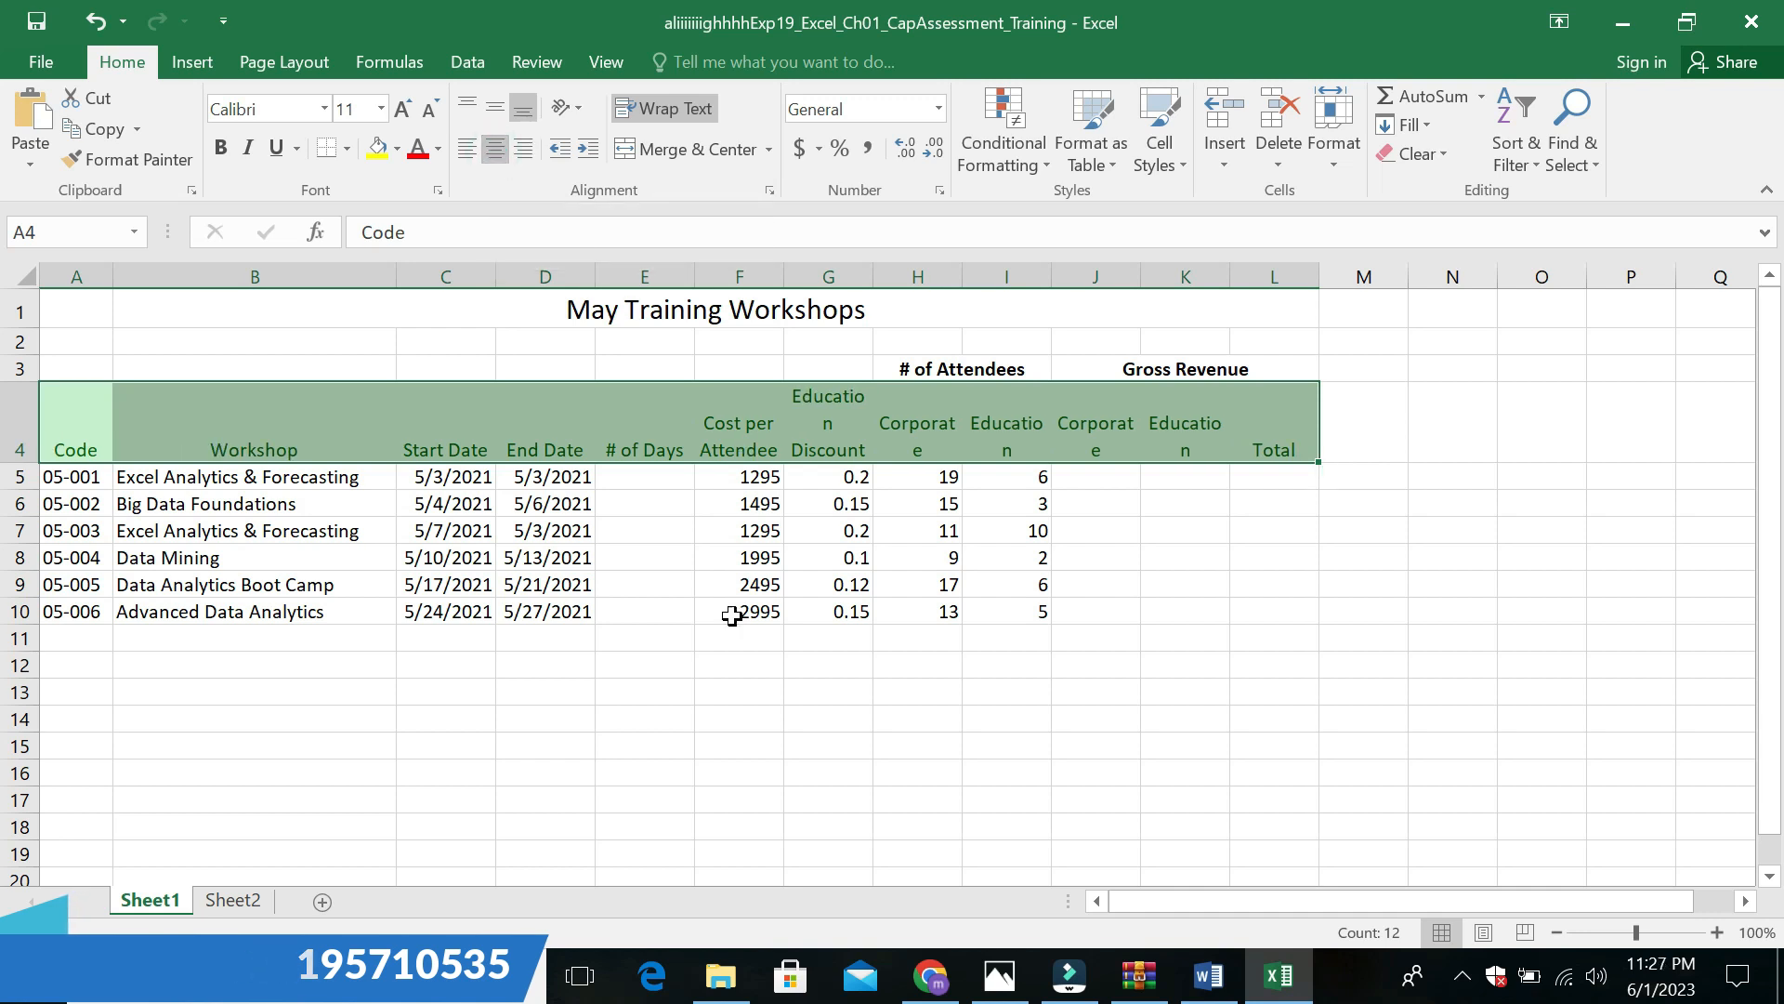
{"action": "left_click", "coordinate": [835, 825]}
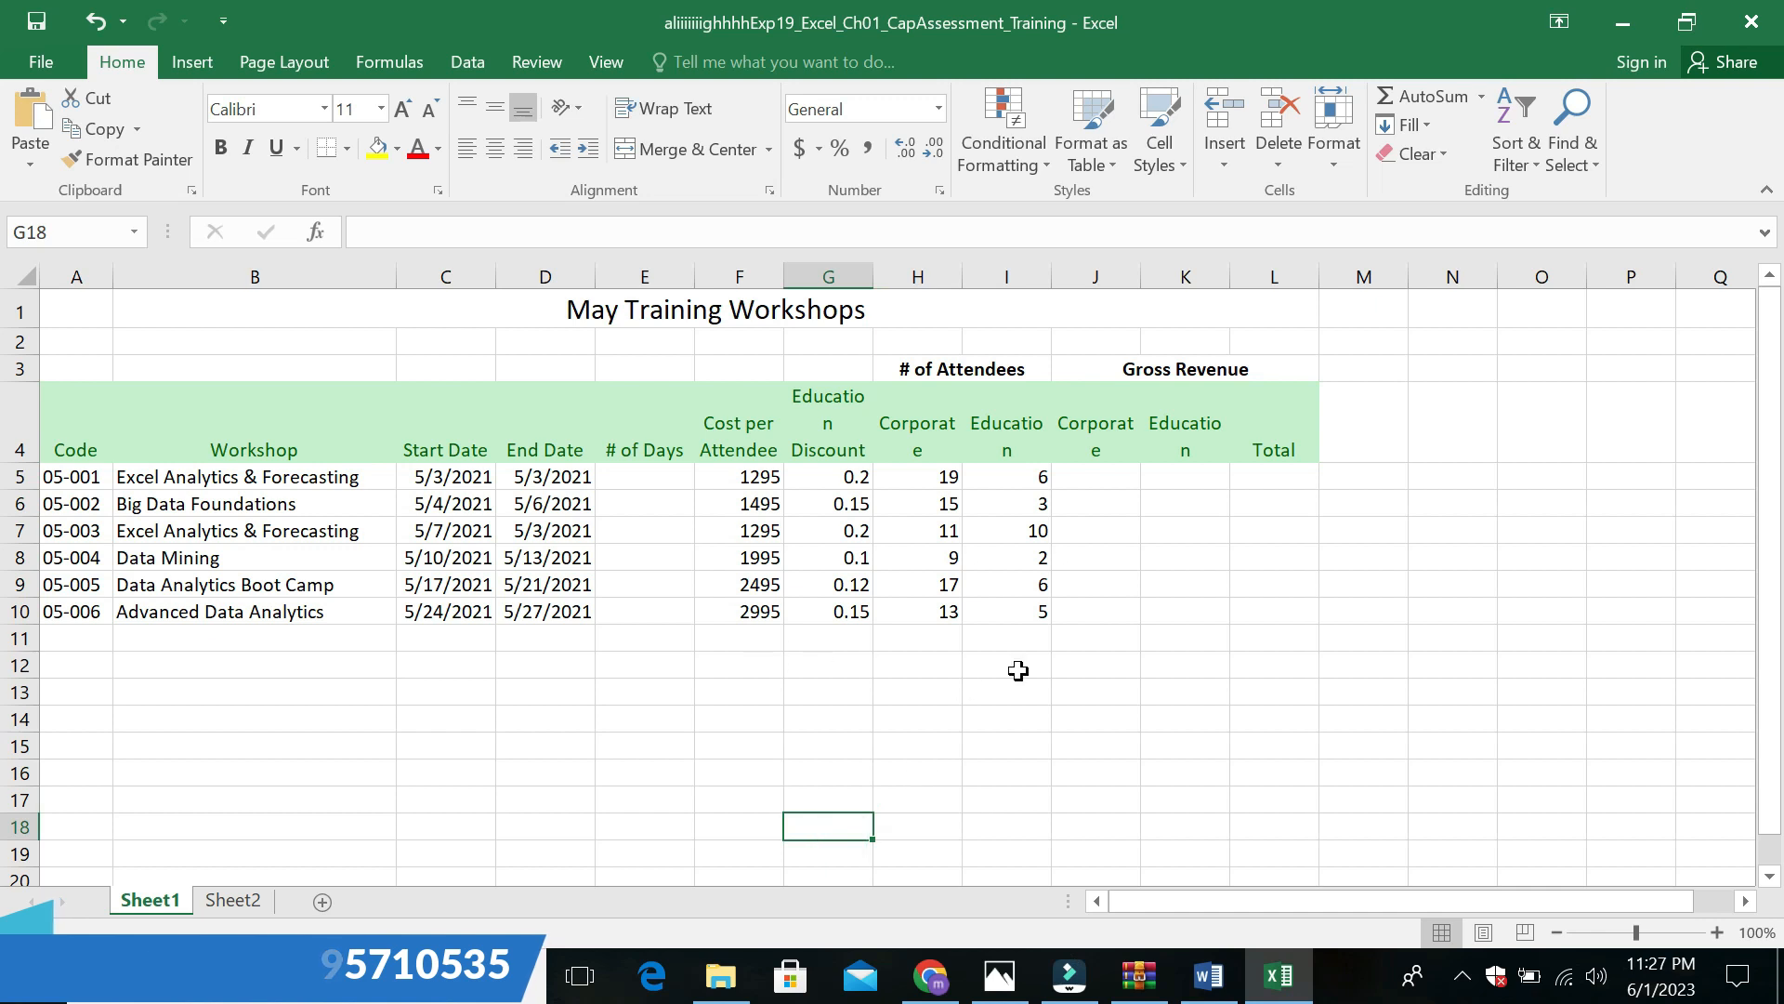
Switch to Word and undo the highlighting and text enlargement made in step 10
{"action": "left_click", "coordinate": [1209, 975]}
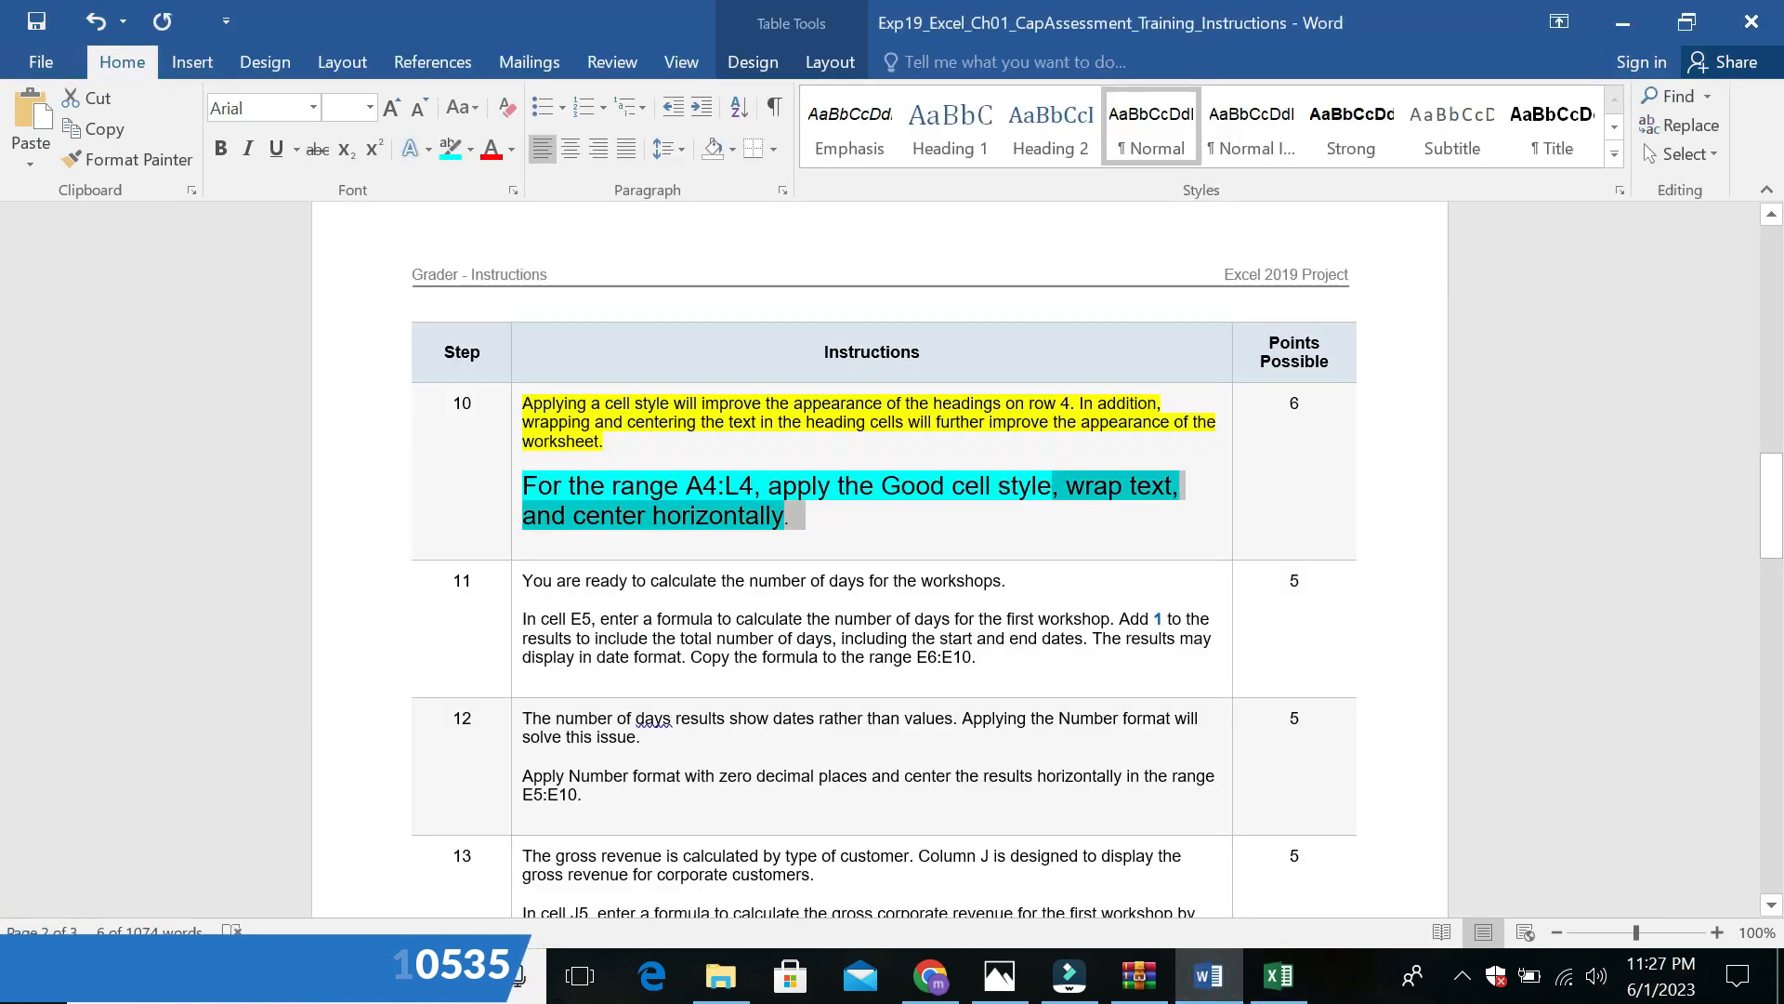
{"action": "key", "text": "alt+Tab"}
{"action": "left_click", "coordinate": [1064, 695]}
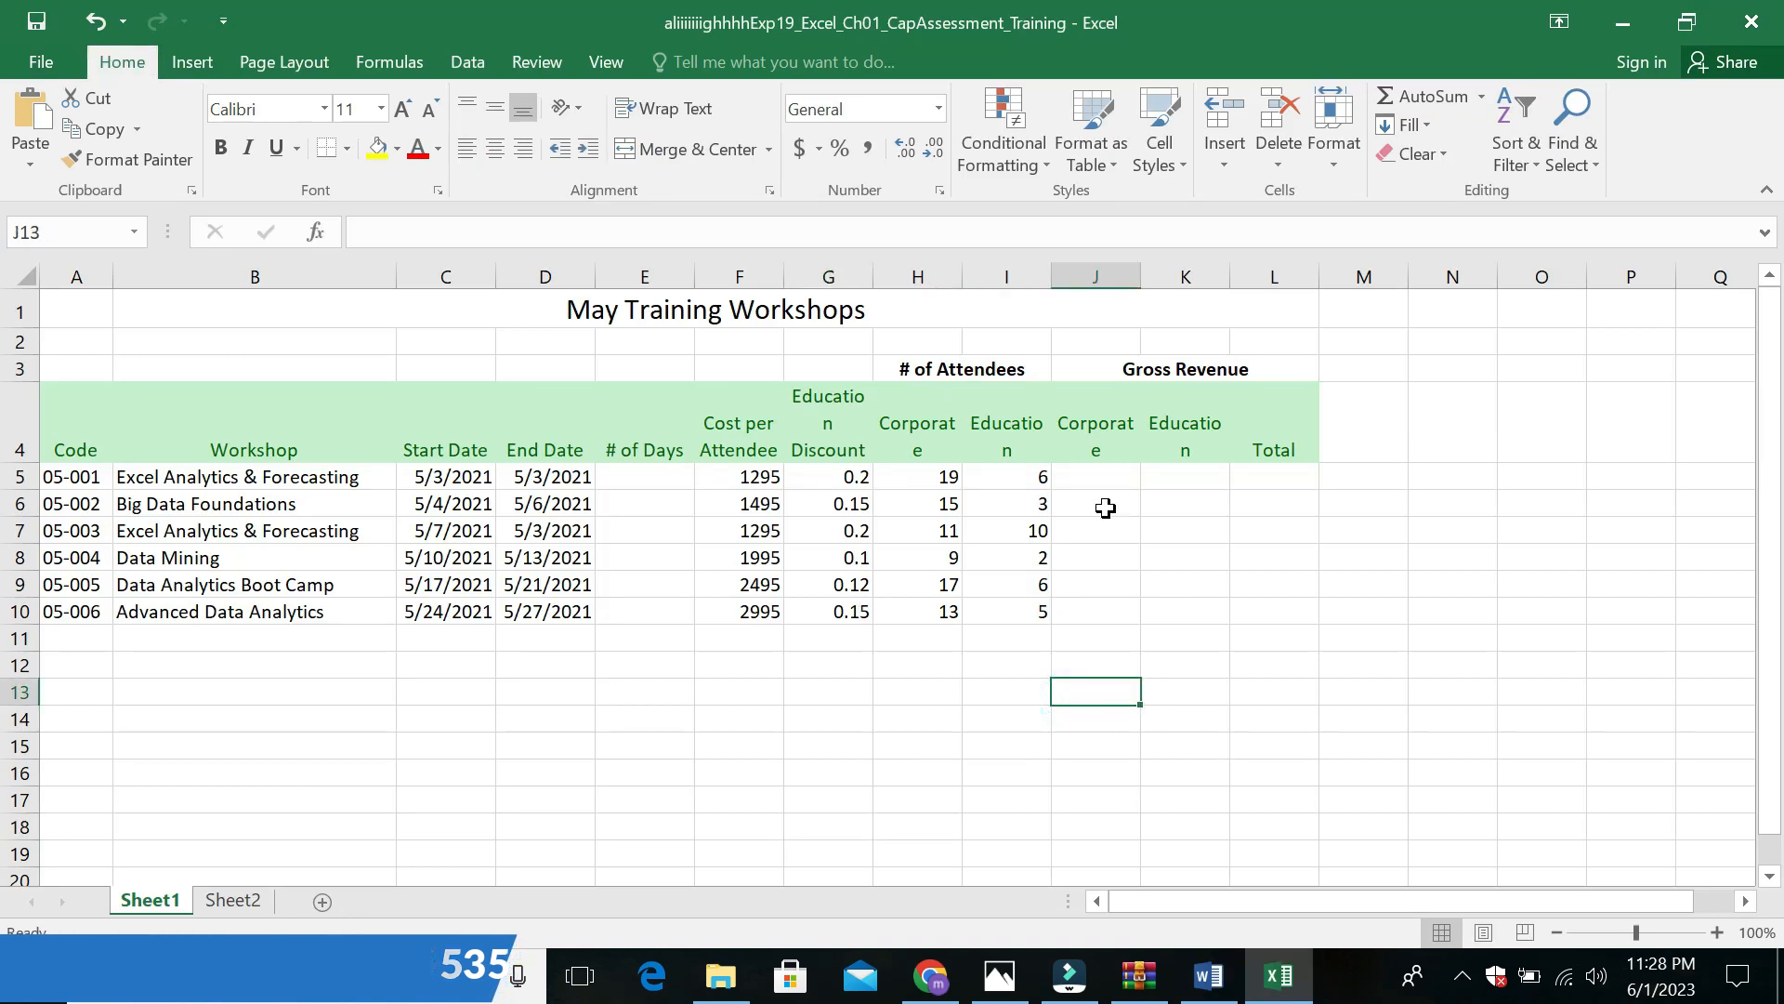
{"action": "left_click", "coordinate": [1209, 976]}
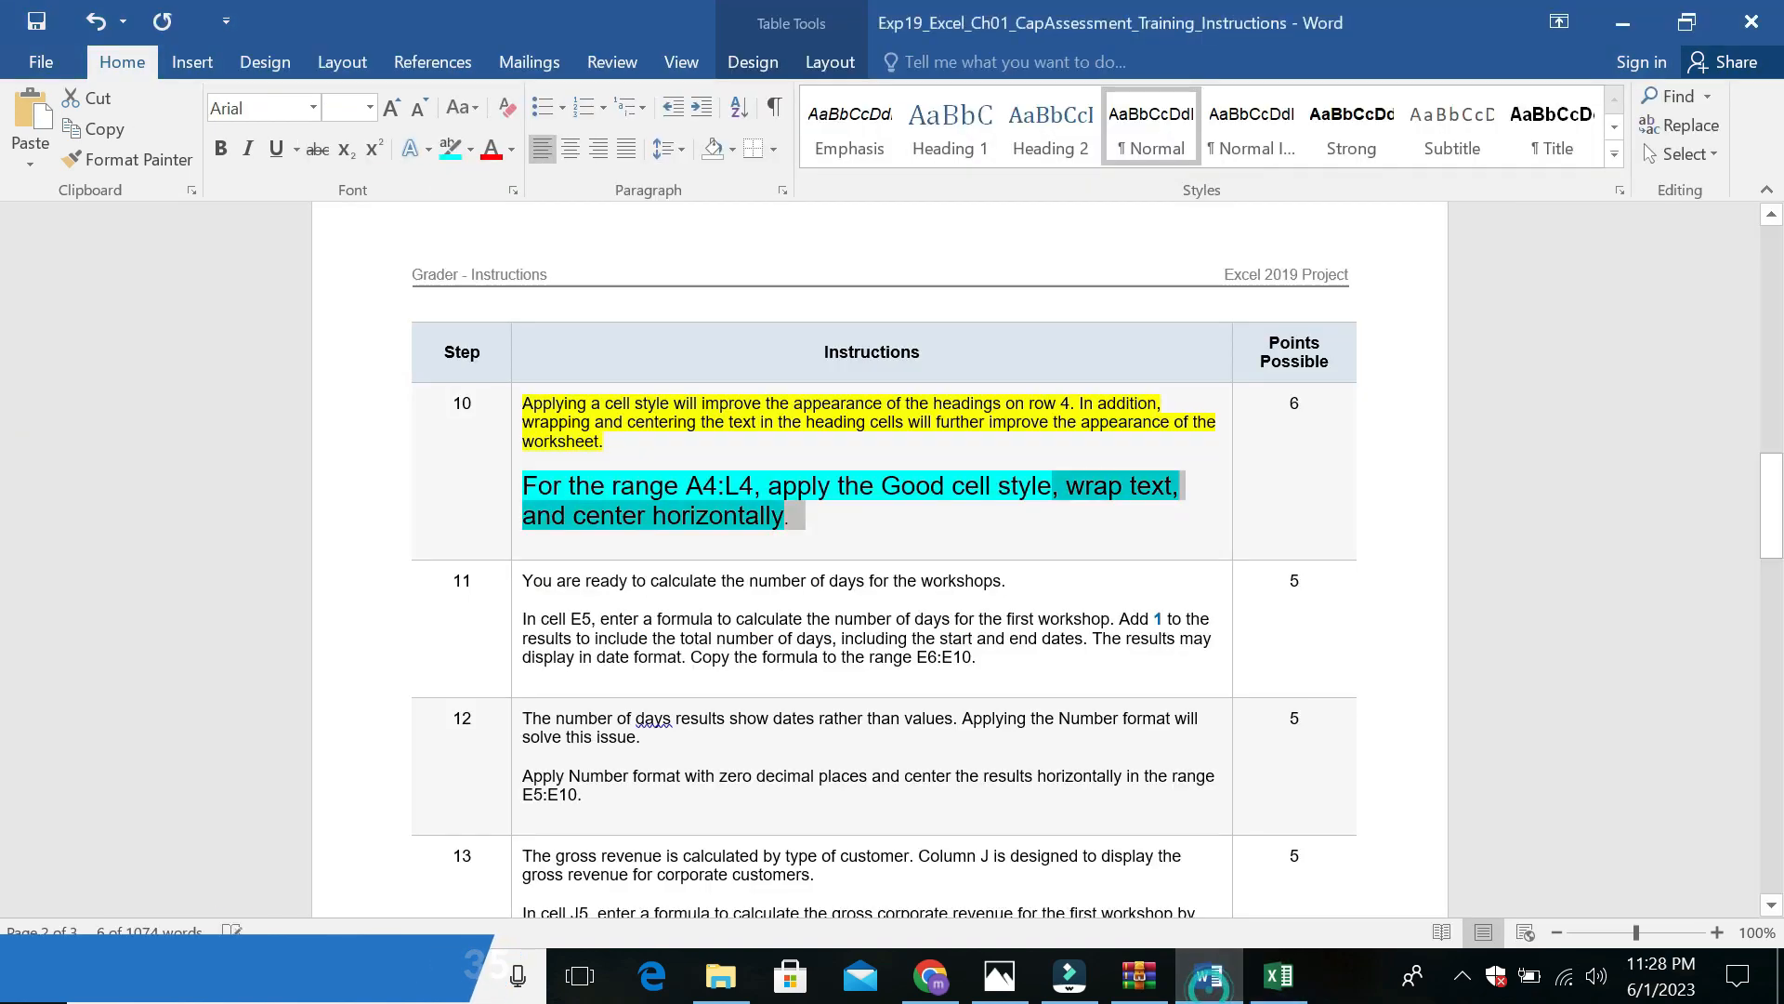
{"action": "key", "text": "ctrl+z"}
{"action": "key", "text": "ctrl+z"}
{"action": "key", "text": "ctrl+z"}
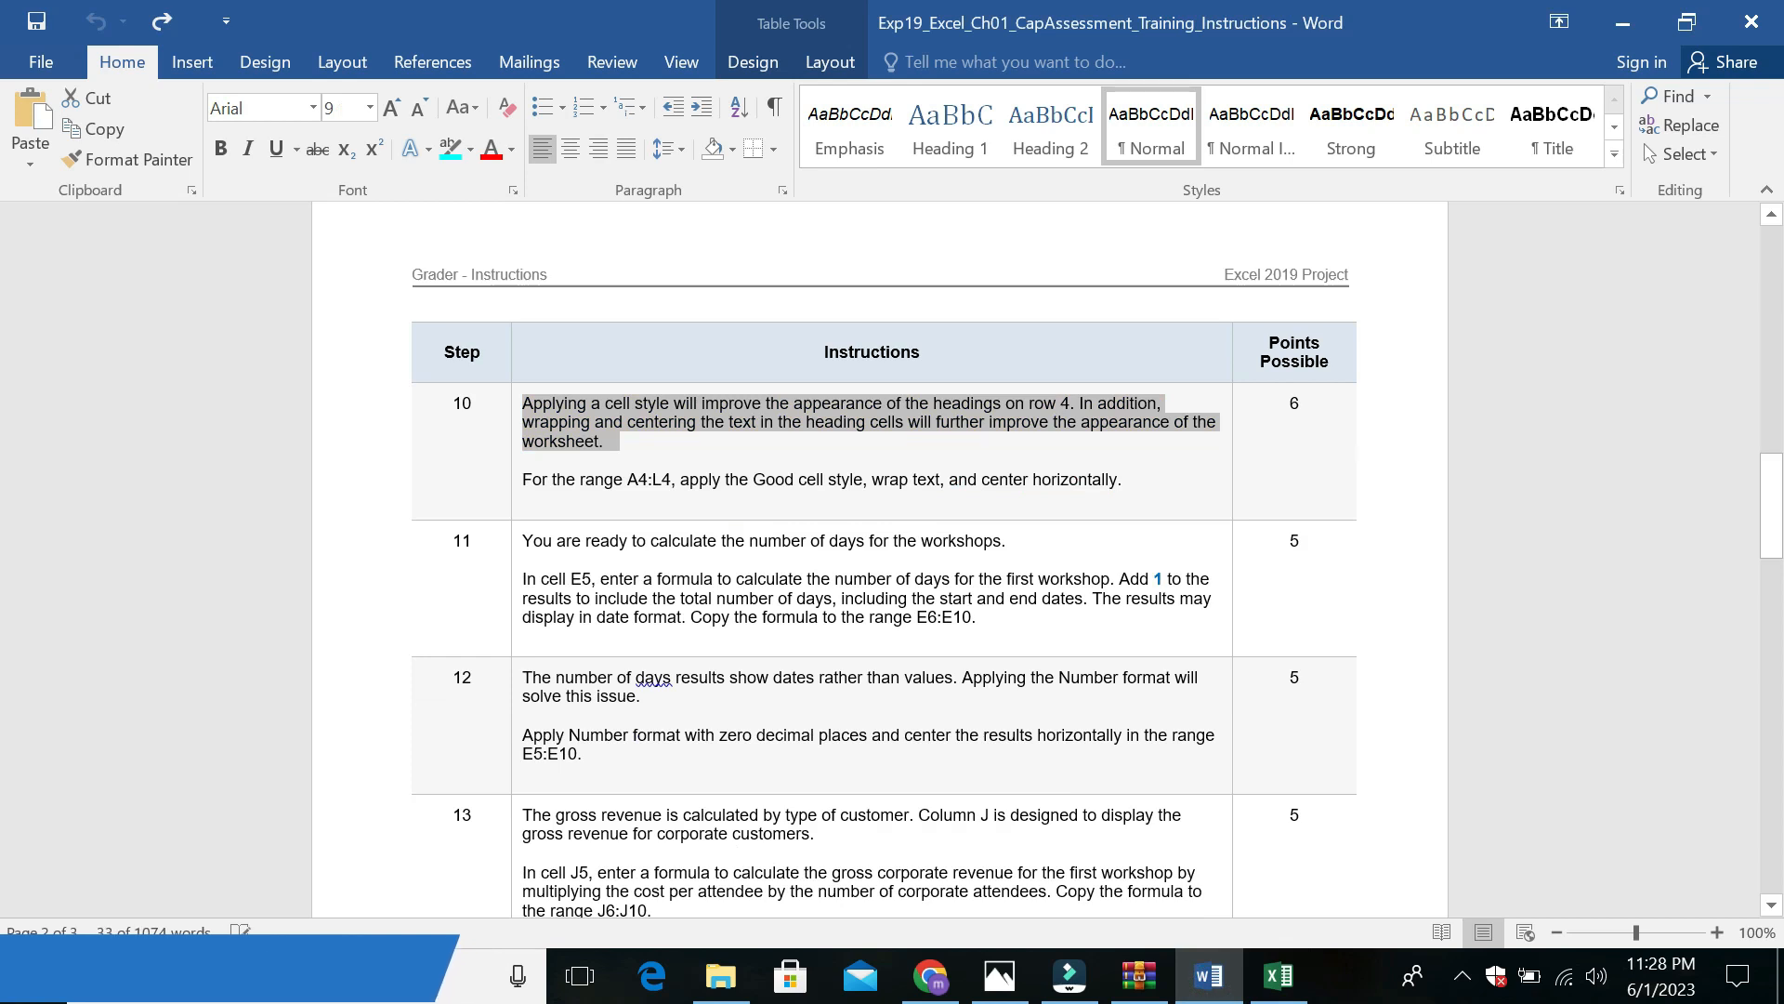
Highlight step 11's introductory sentence about calculating the number of days in yellow
{"action": "left_click", "coordinate": [694, 577]}
{"action": "left_click_drag", "start_coordinate": [523, 540], "coordinate": [1006, 541]}
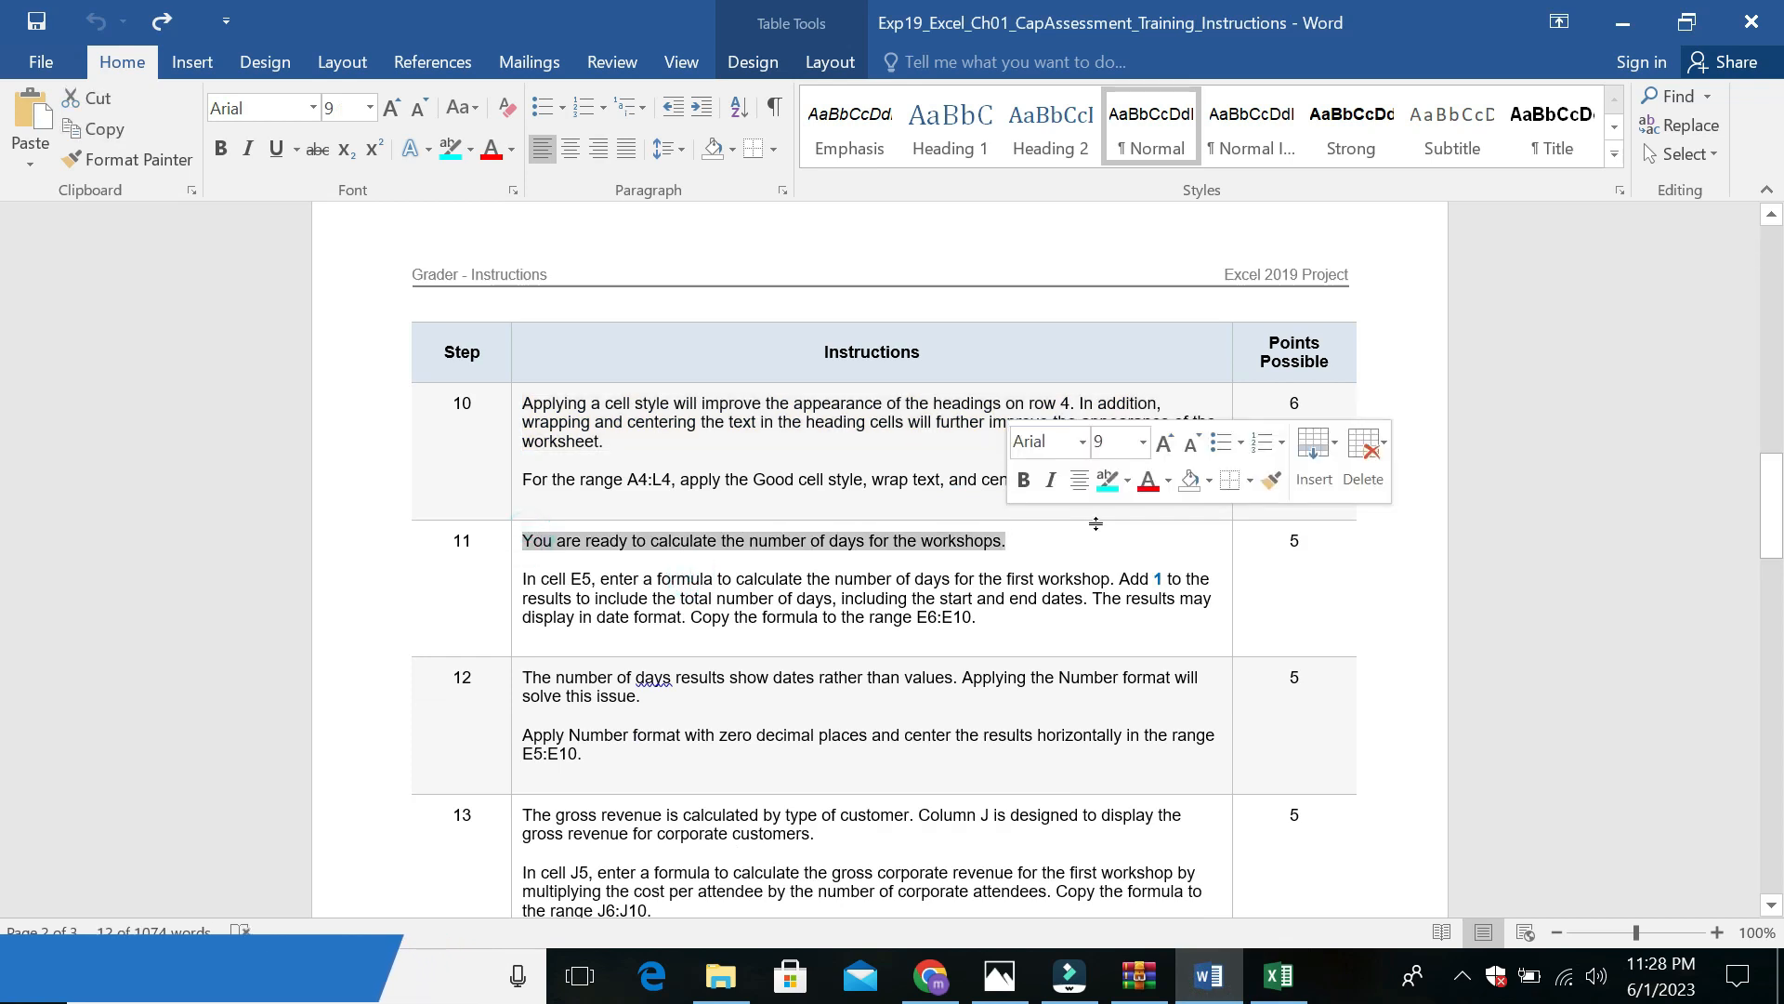
{"action": "left_click", "coordinate": [1127, 481]}
{"action": "left_click", "coordinate": [1112, 508]}
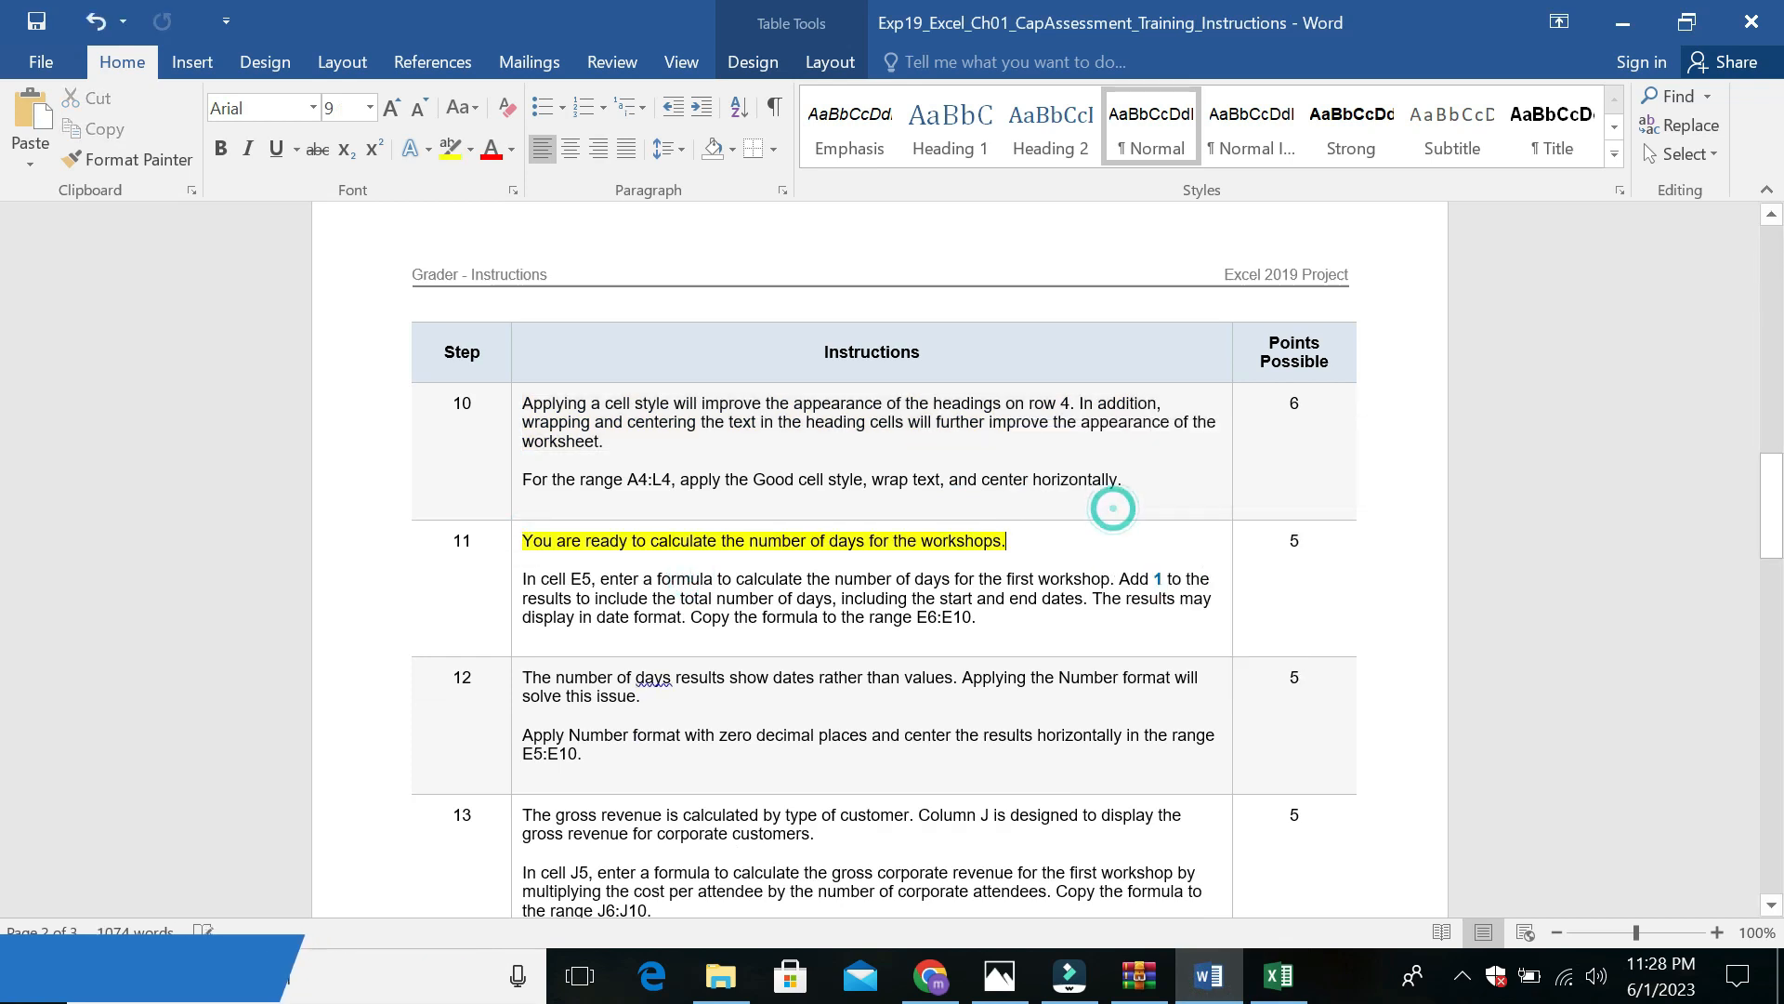
Enlarge step 11's instruction for cell E5 to 14 pt, highlight it in turquoise and deselect it
{"action": "triple_click", "coordinate": [526, 578]}
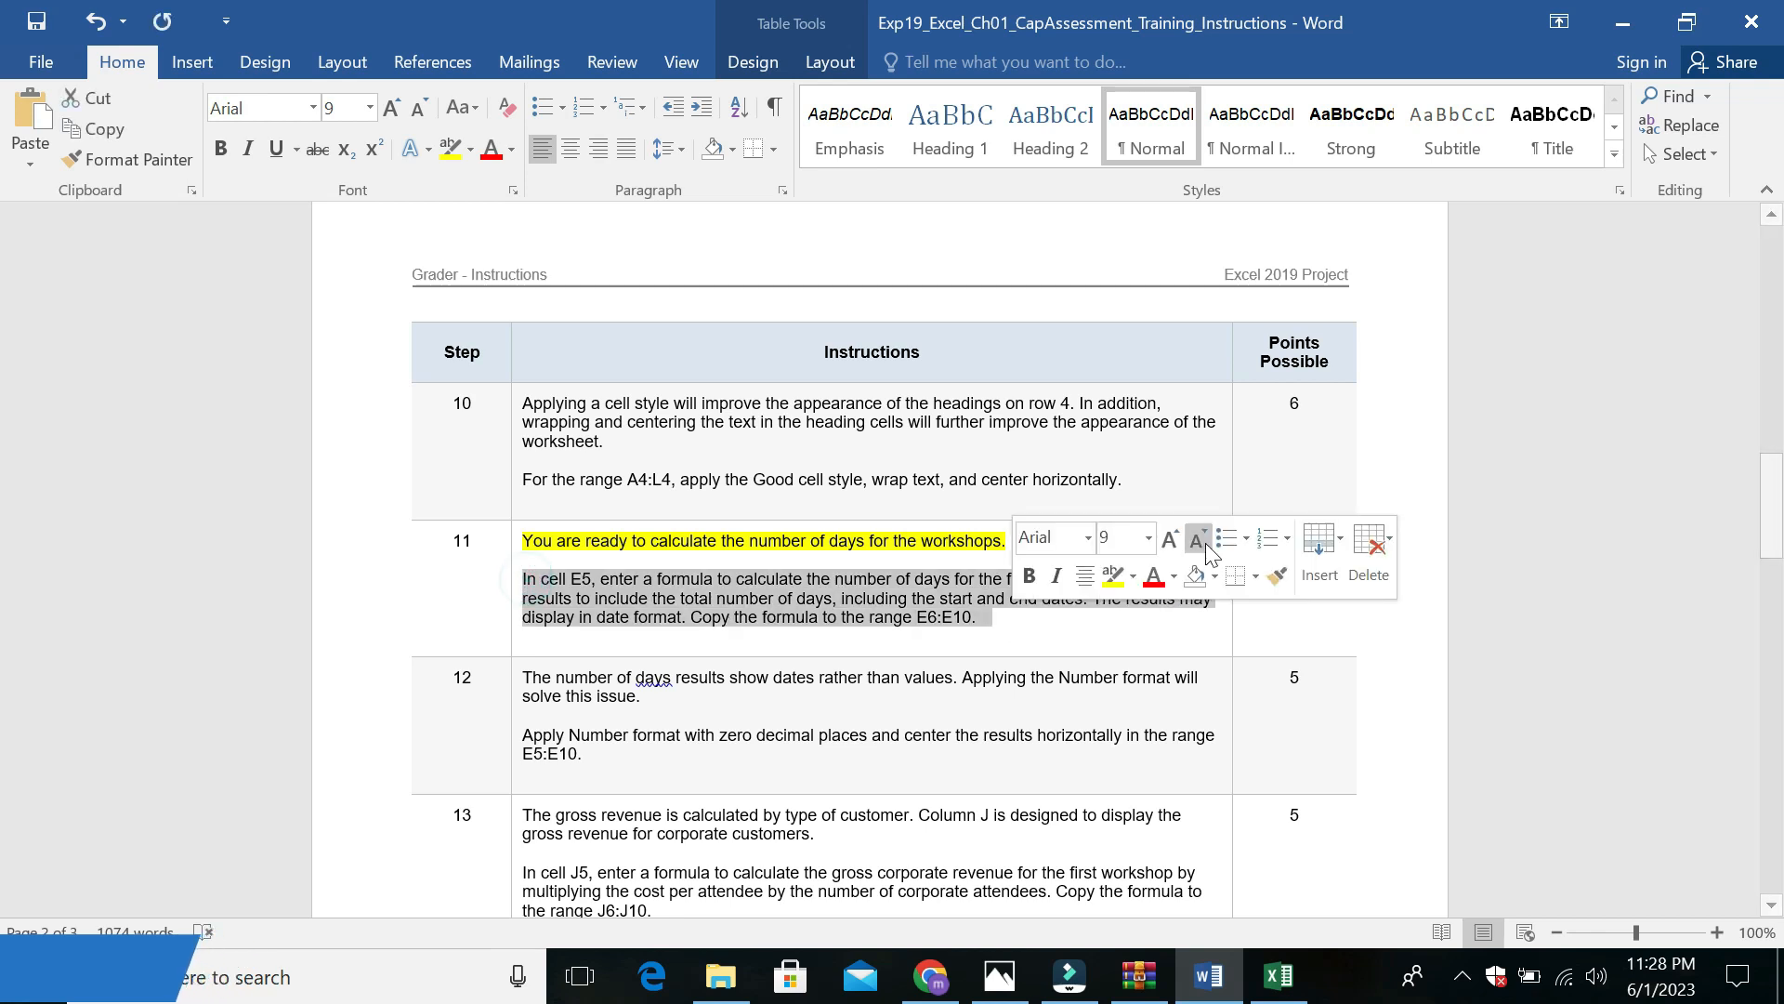
{"action": "left_click", "coordinate": [1149, 538]}
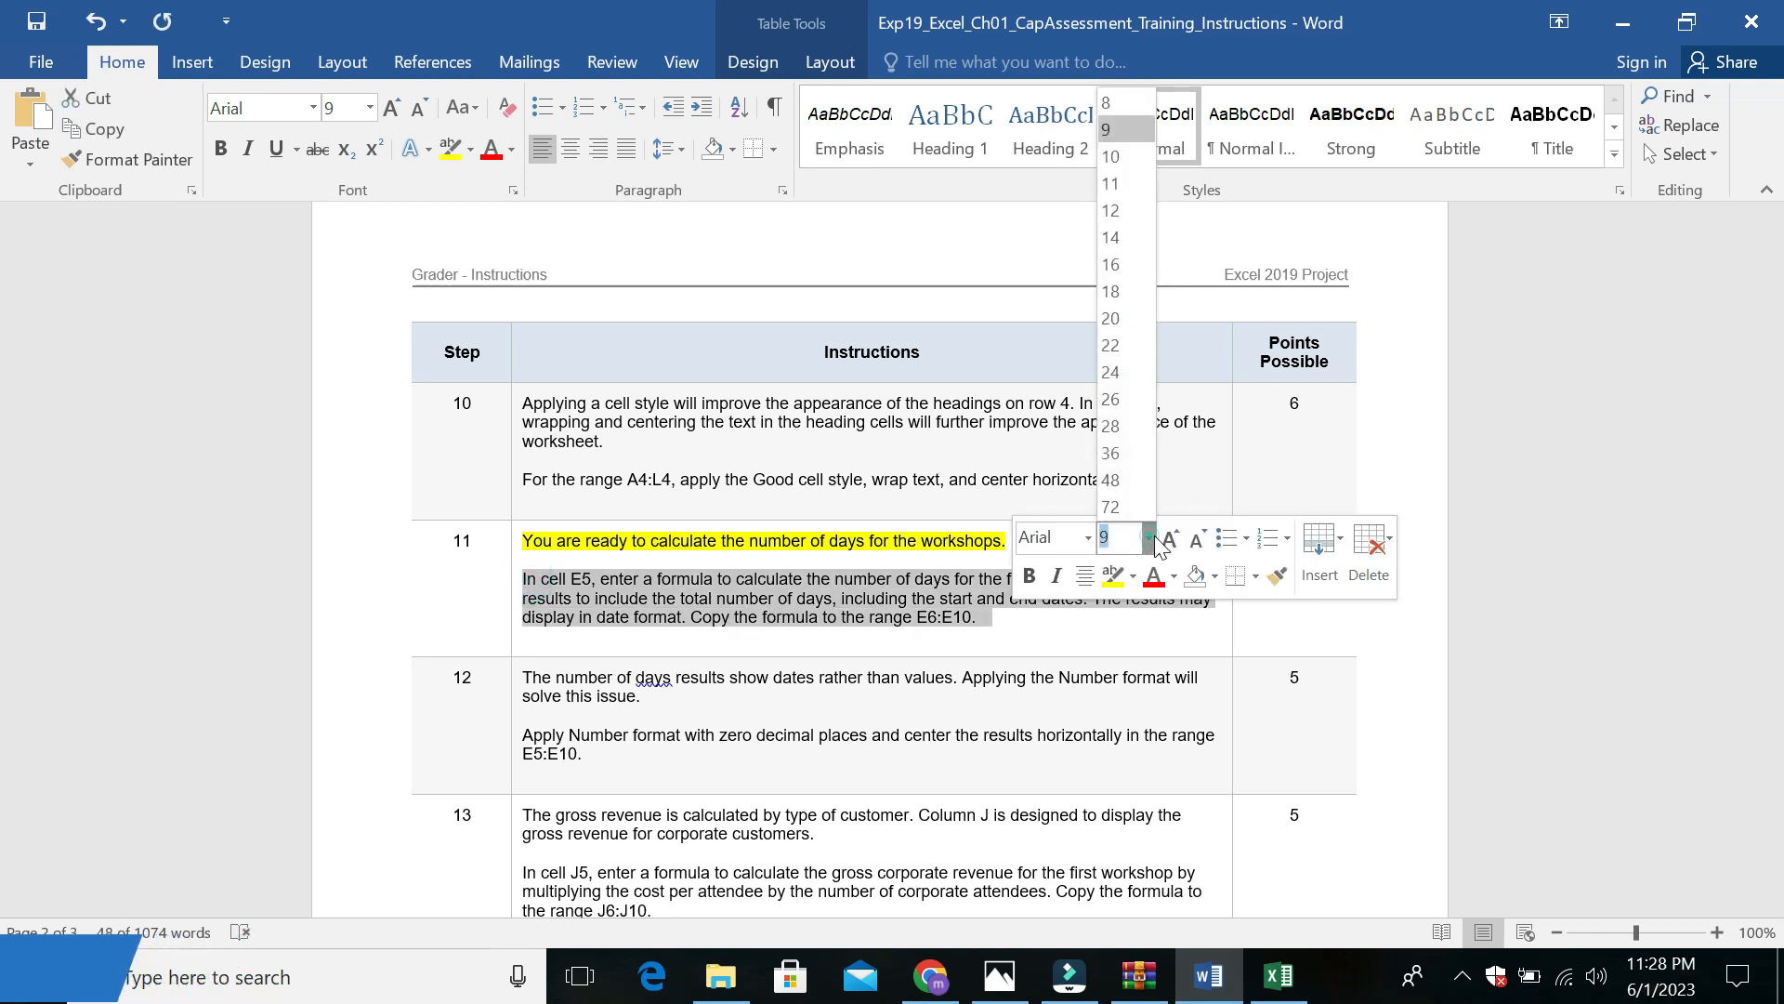
{"action": "left_click", "coordinate": [1132, 243]}
{"action": "left_click", "coordinate": [678, 578]}
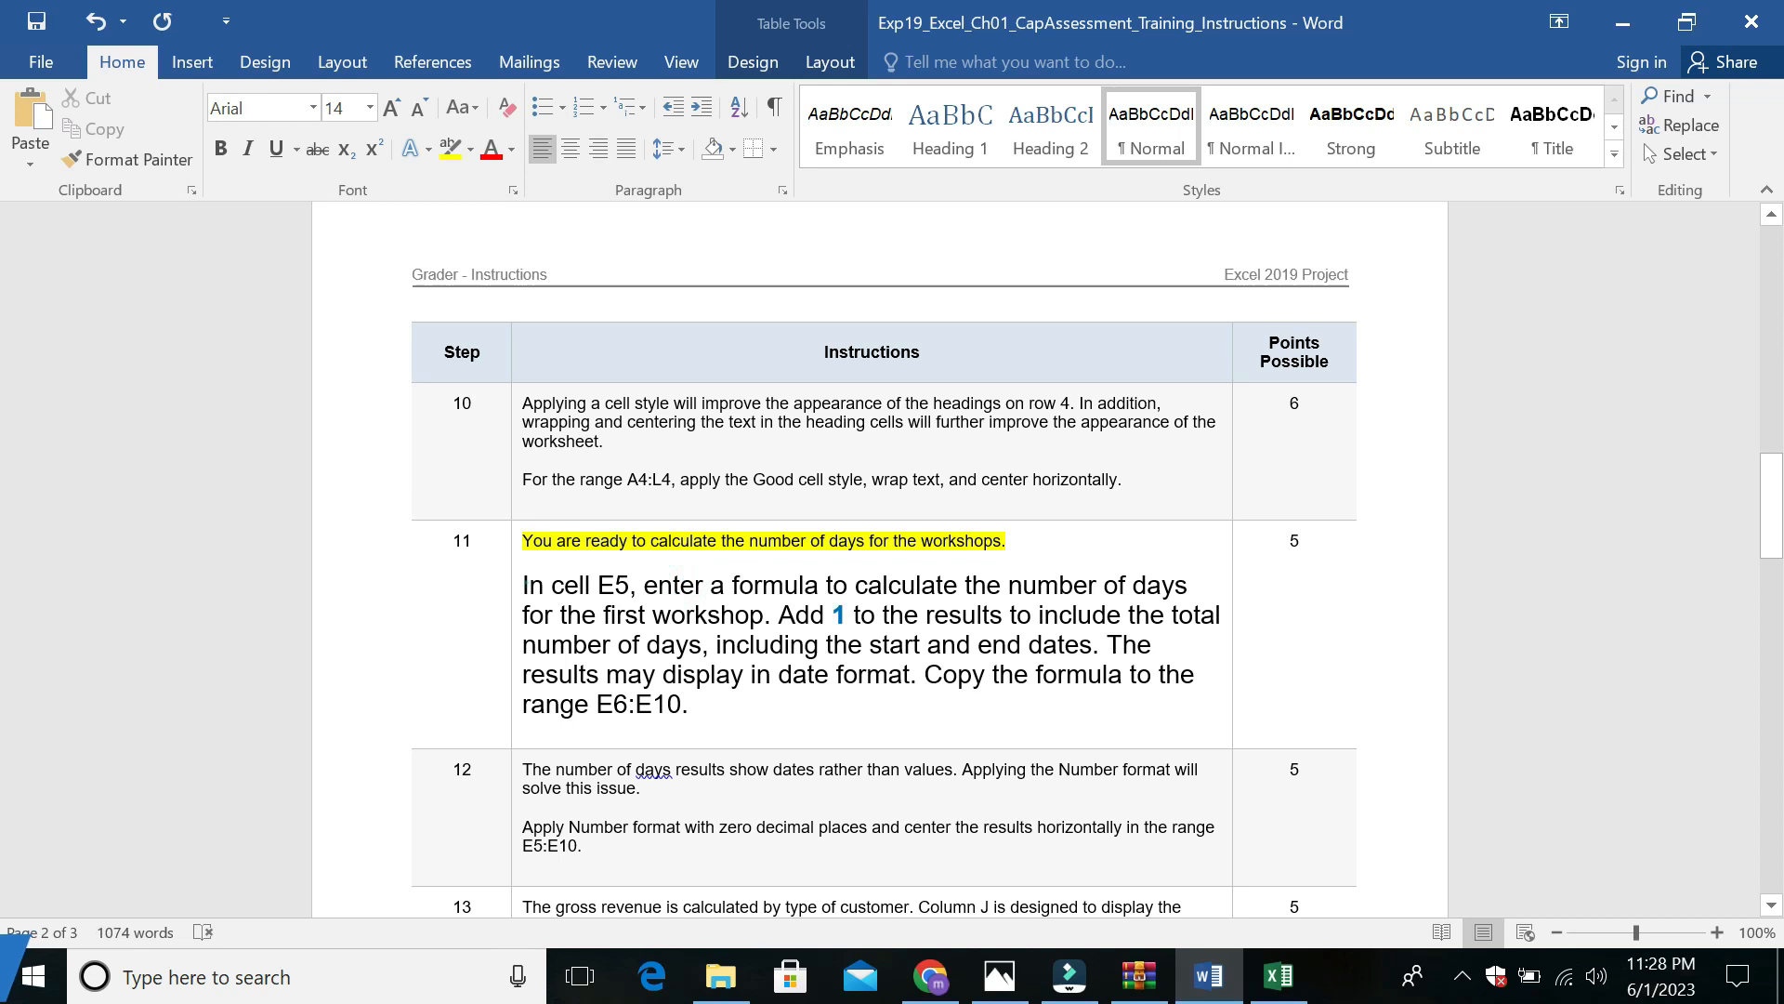
{"action": "triple_click", "coordinate": [527, 582]}
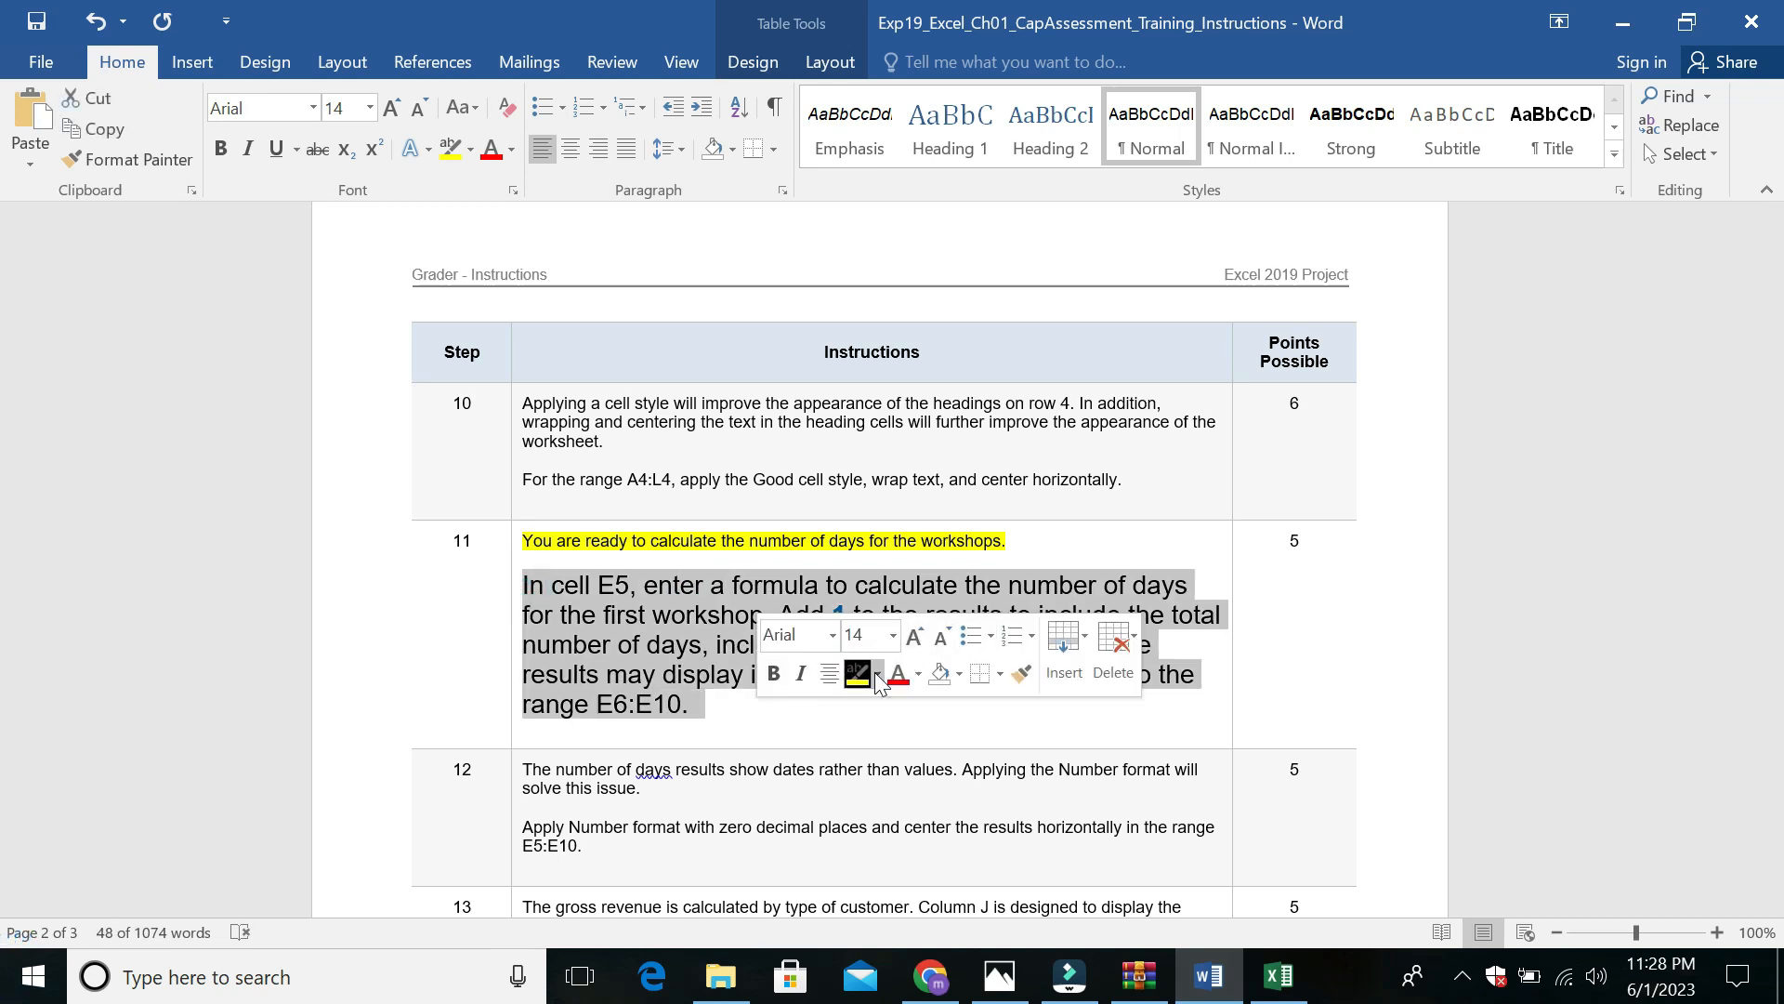
{"action": "left_click", "coordinate": [878, 677]}
{"action": "left_click", "coordinate": [962, 711]}
{"action": "left_click", "coordinate": [1116, 709]}
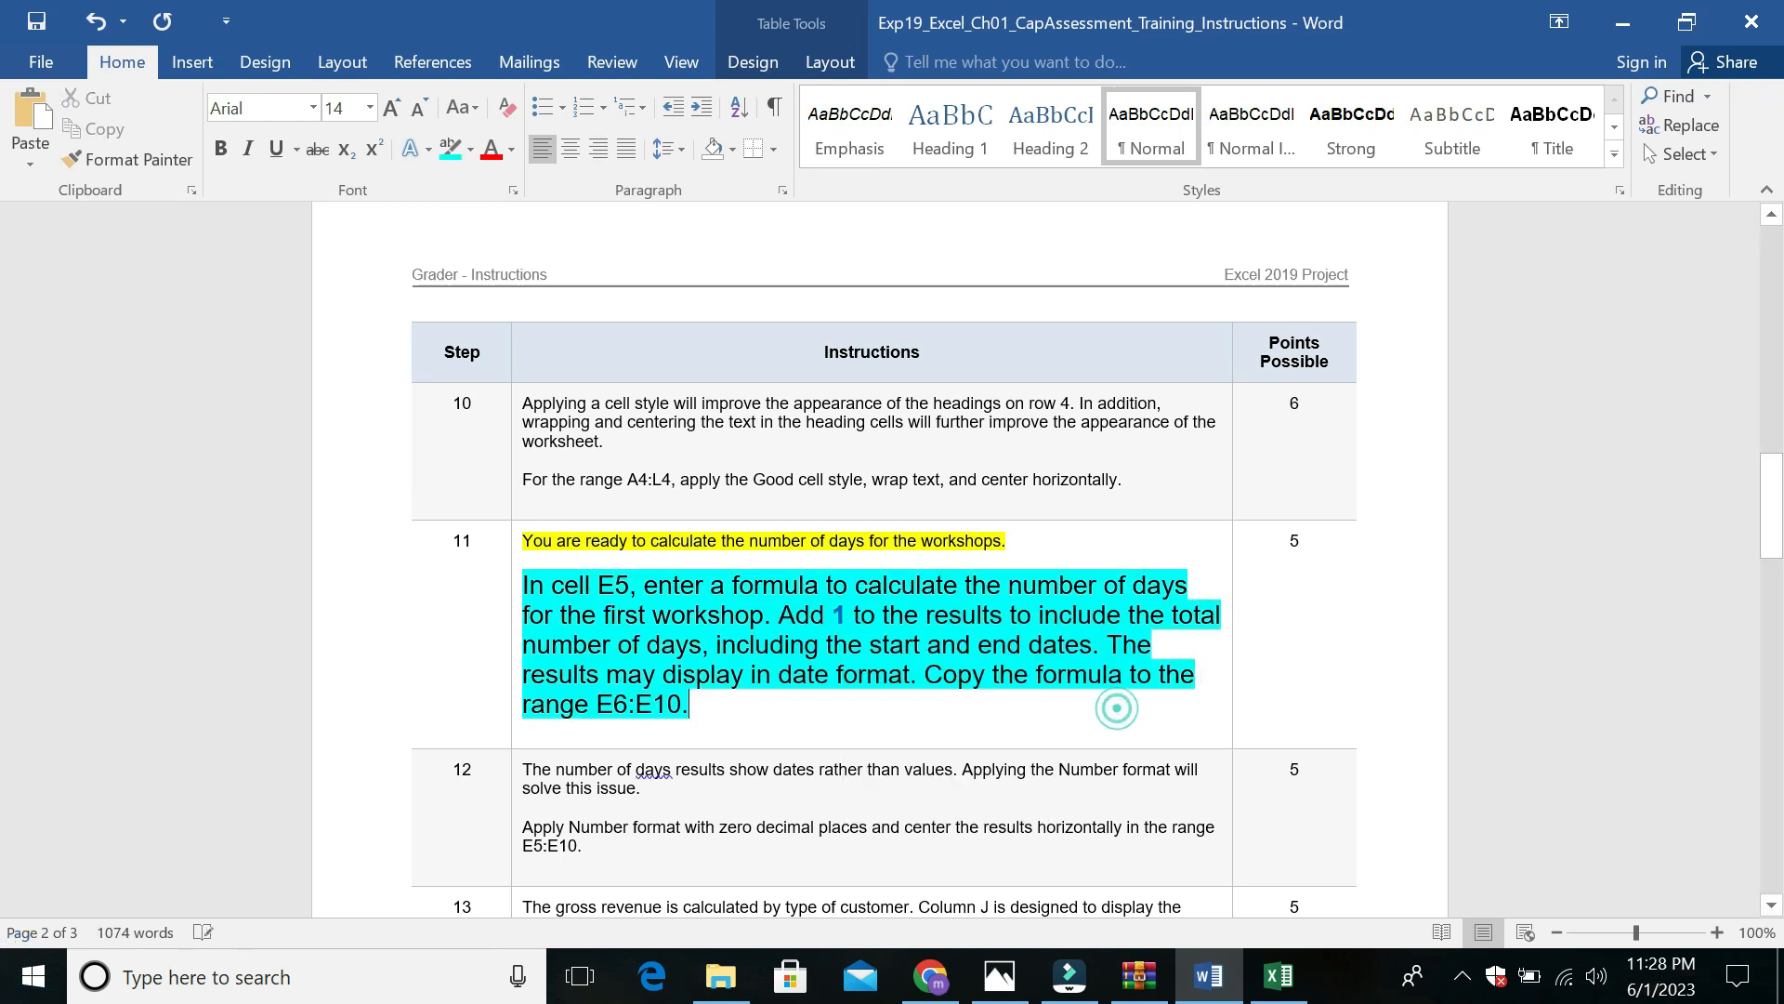
Mark step 11's instruction text while reading it, switch to Excel and enter the formula =D5-C5+1 in cell E5
{"action": "left_click_drag", "start_coordinate": [523, 585], "coordinate": [777, 614]}
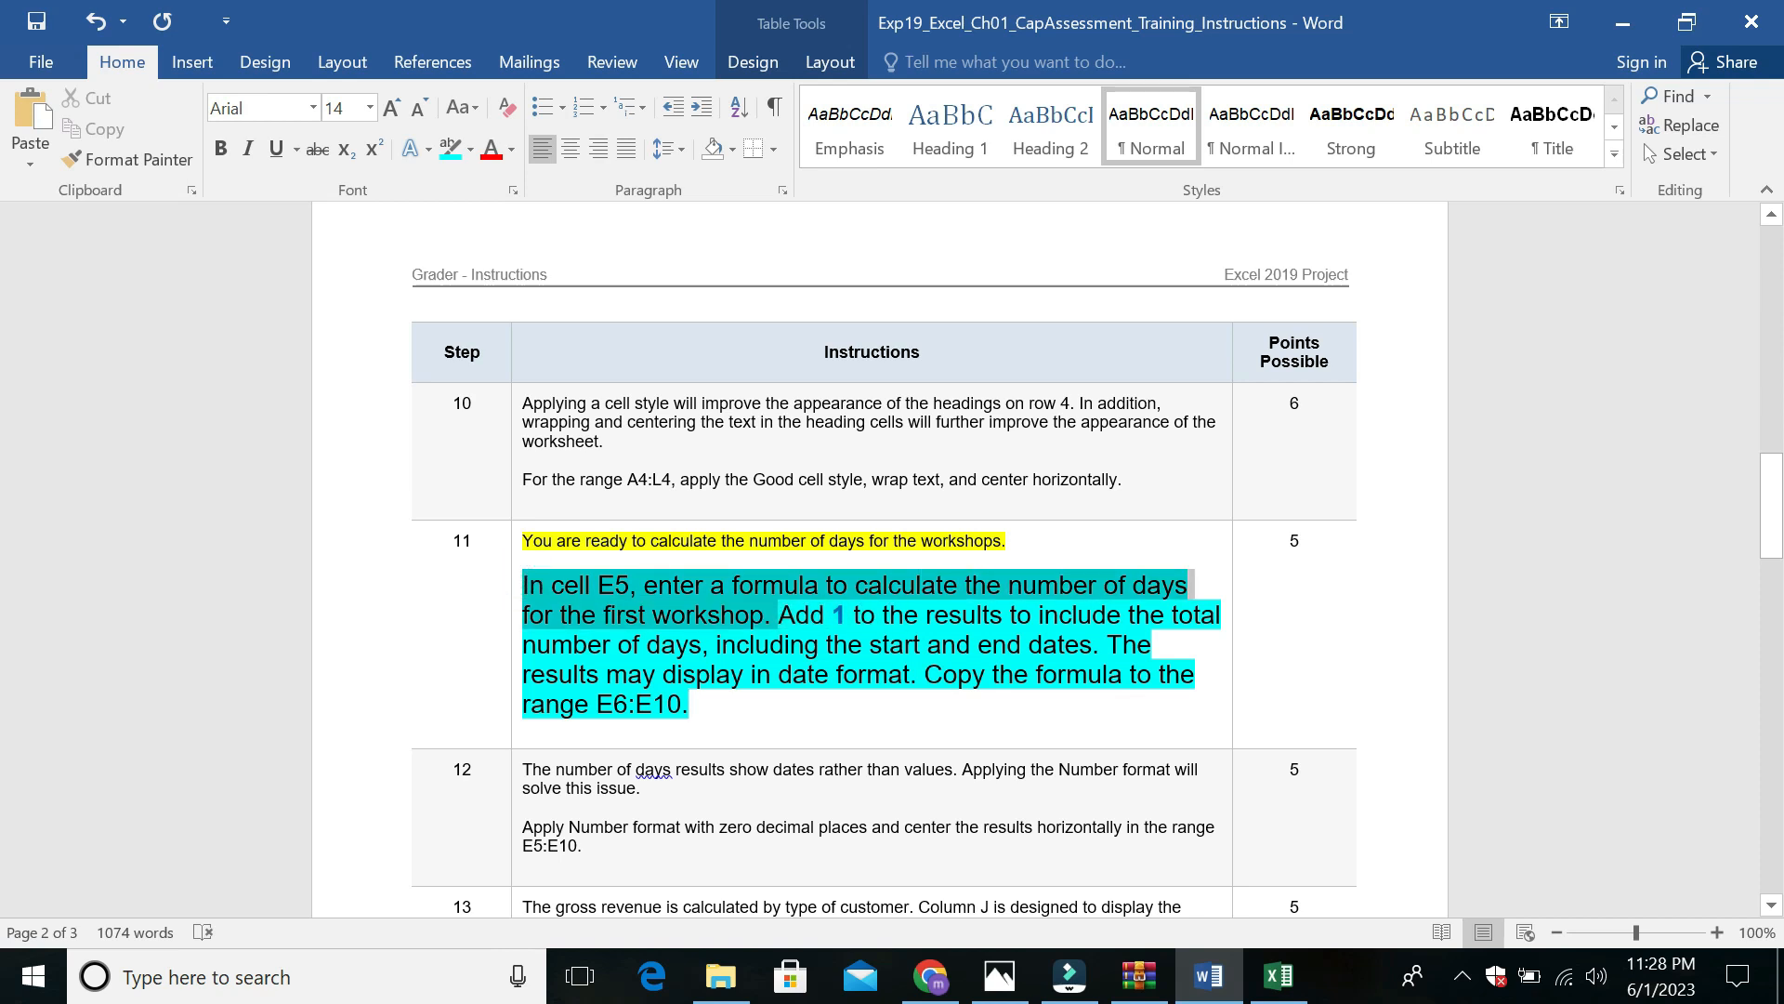
{"action": "left_click_drag", "start_coordinate": [778, 614], "coordinate": [692, 704]}
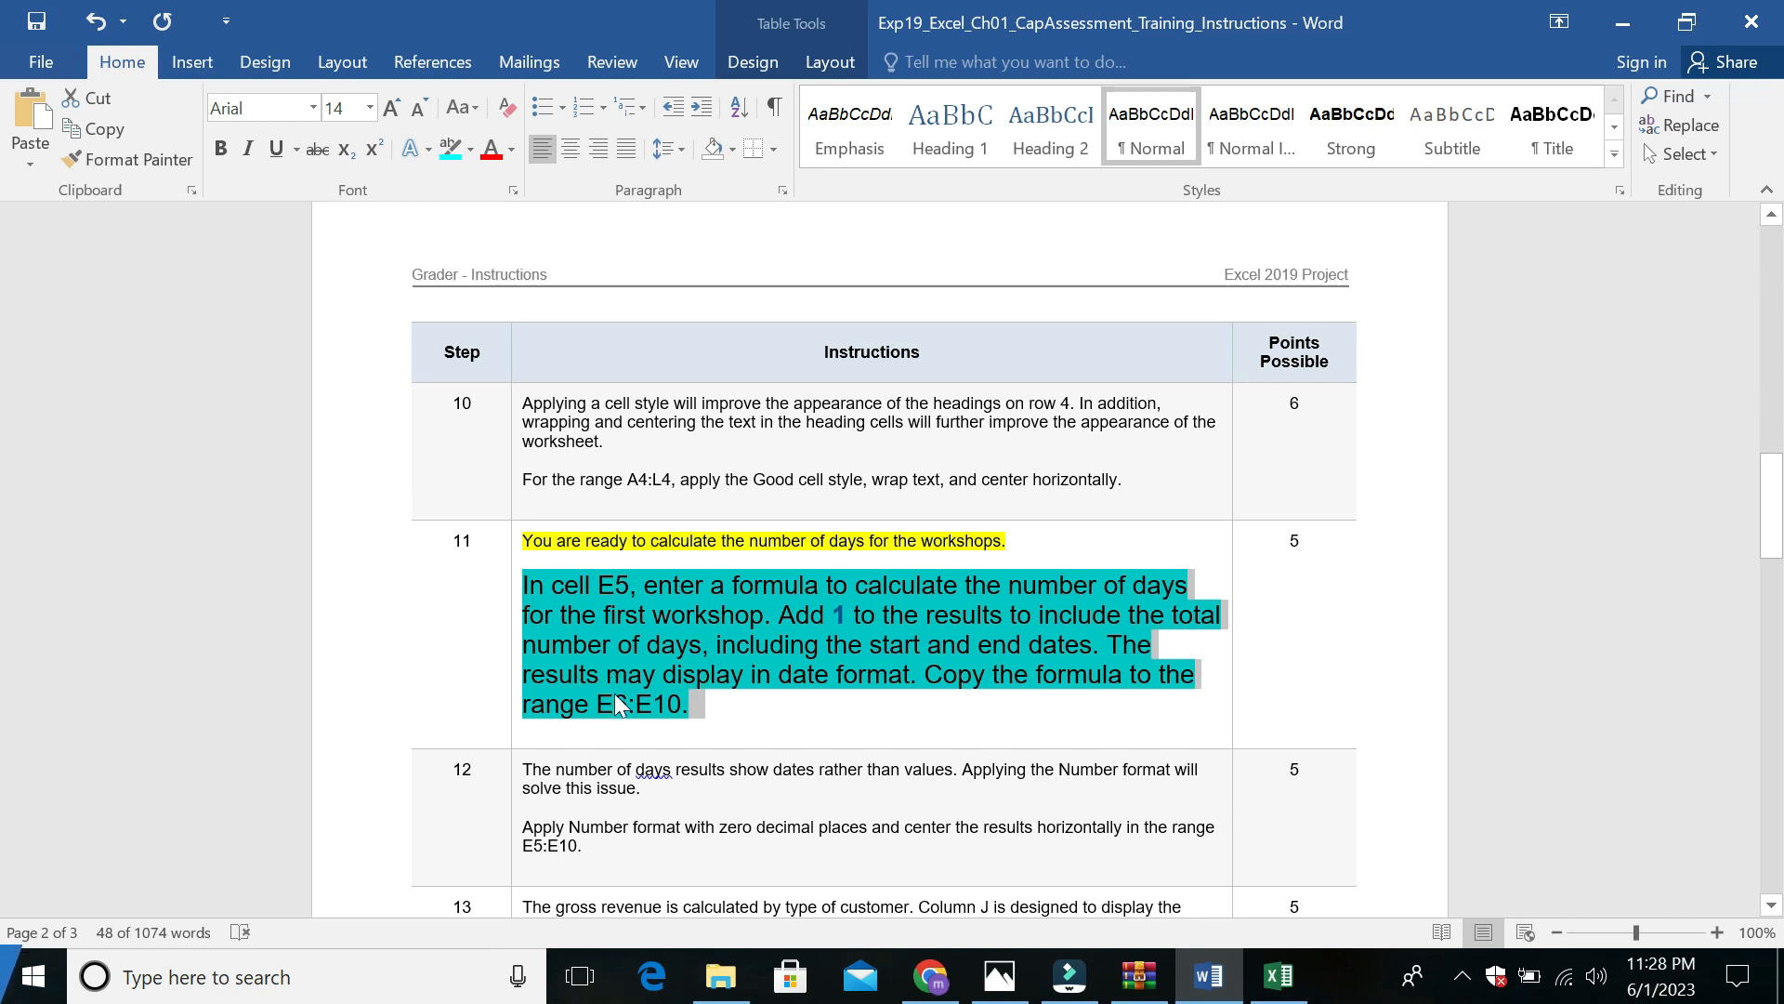
{"action": "left_click", "coordinate": [1274, 976]}
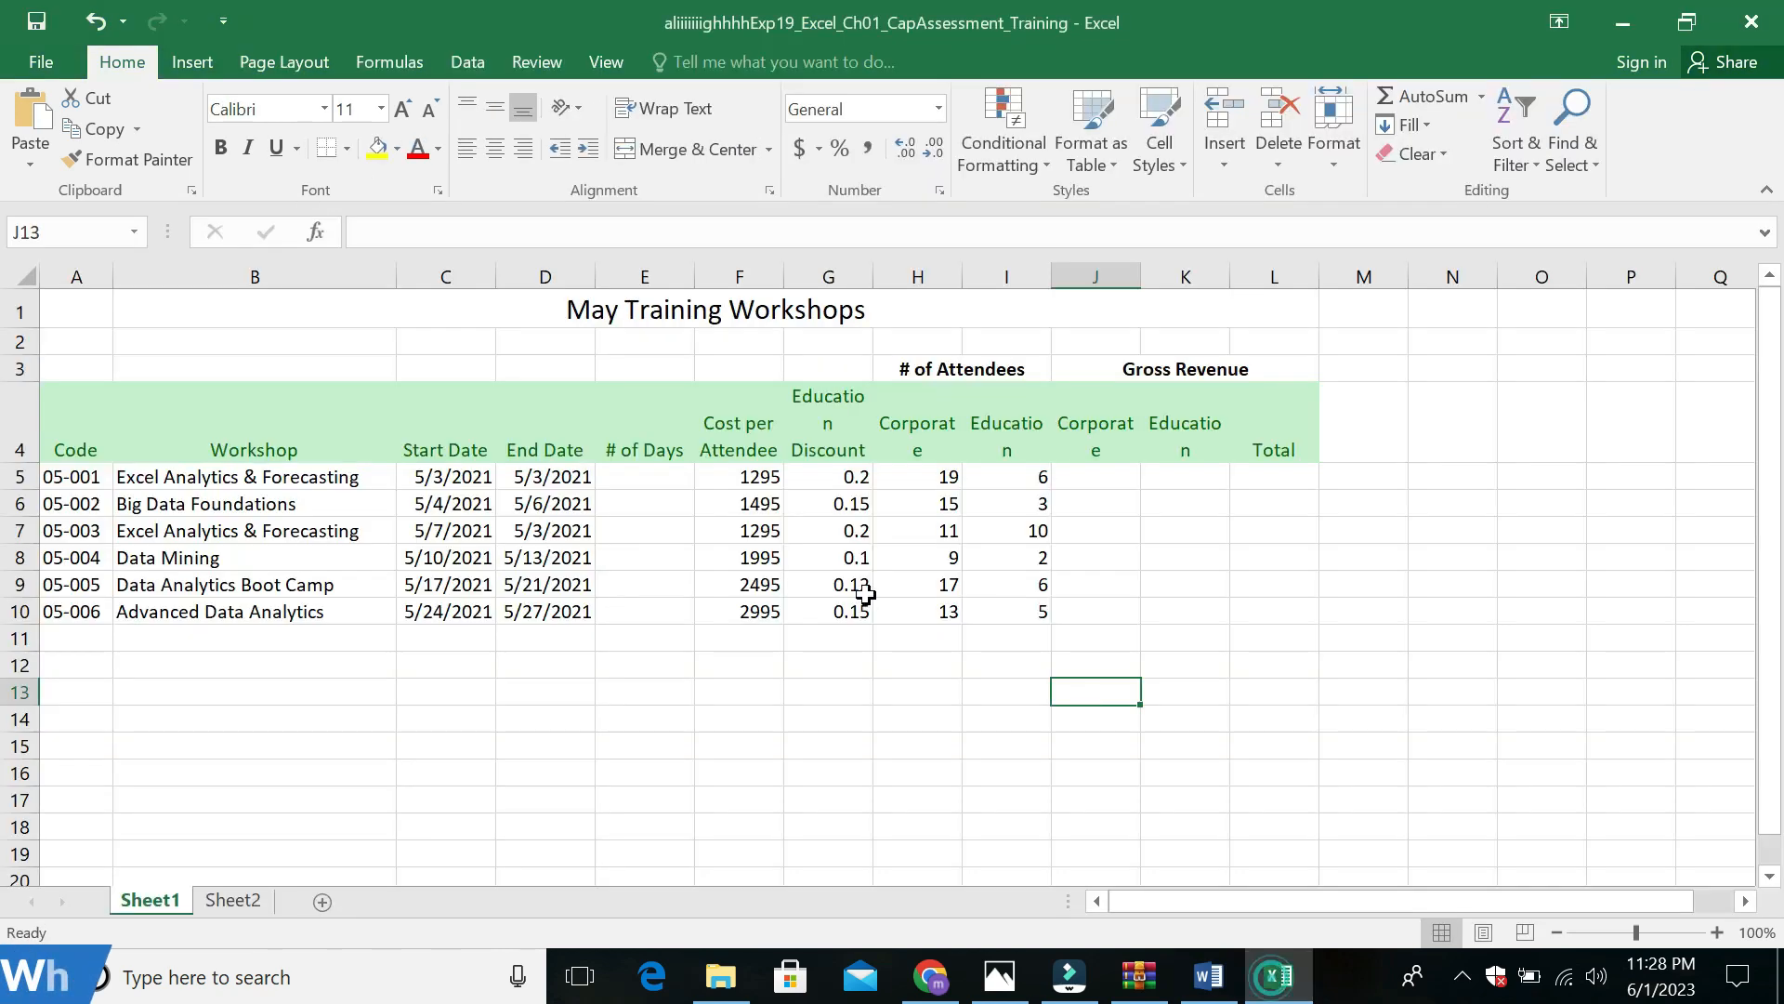
{"action": "left_click", "coordinate": [656, 475]}
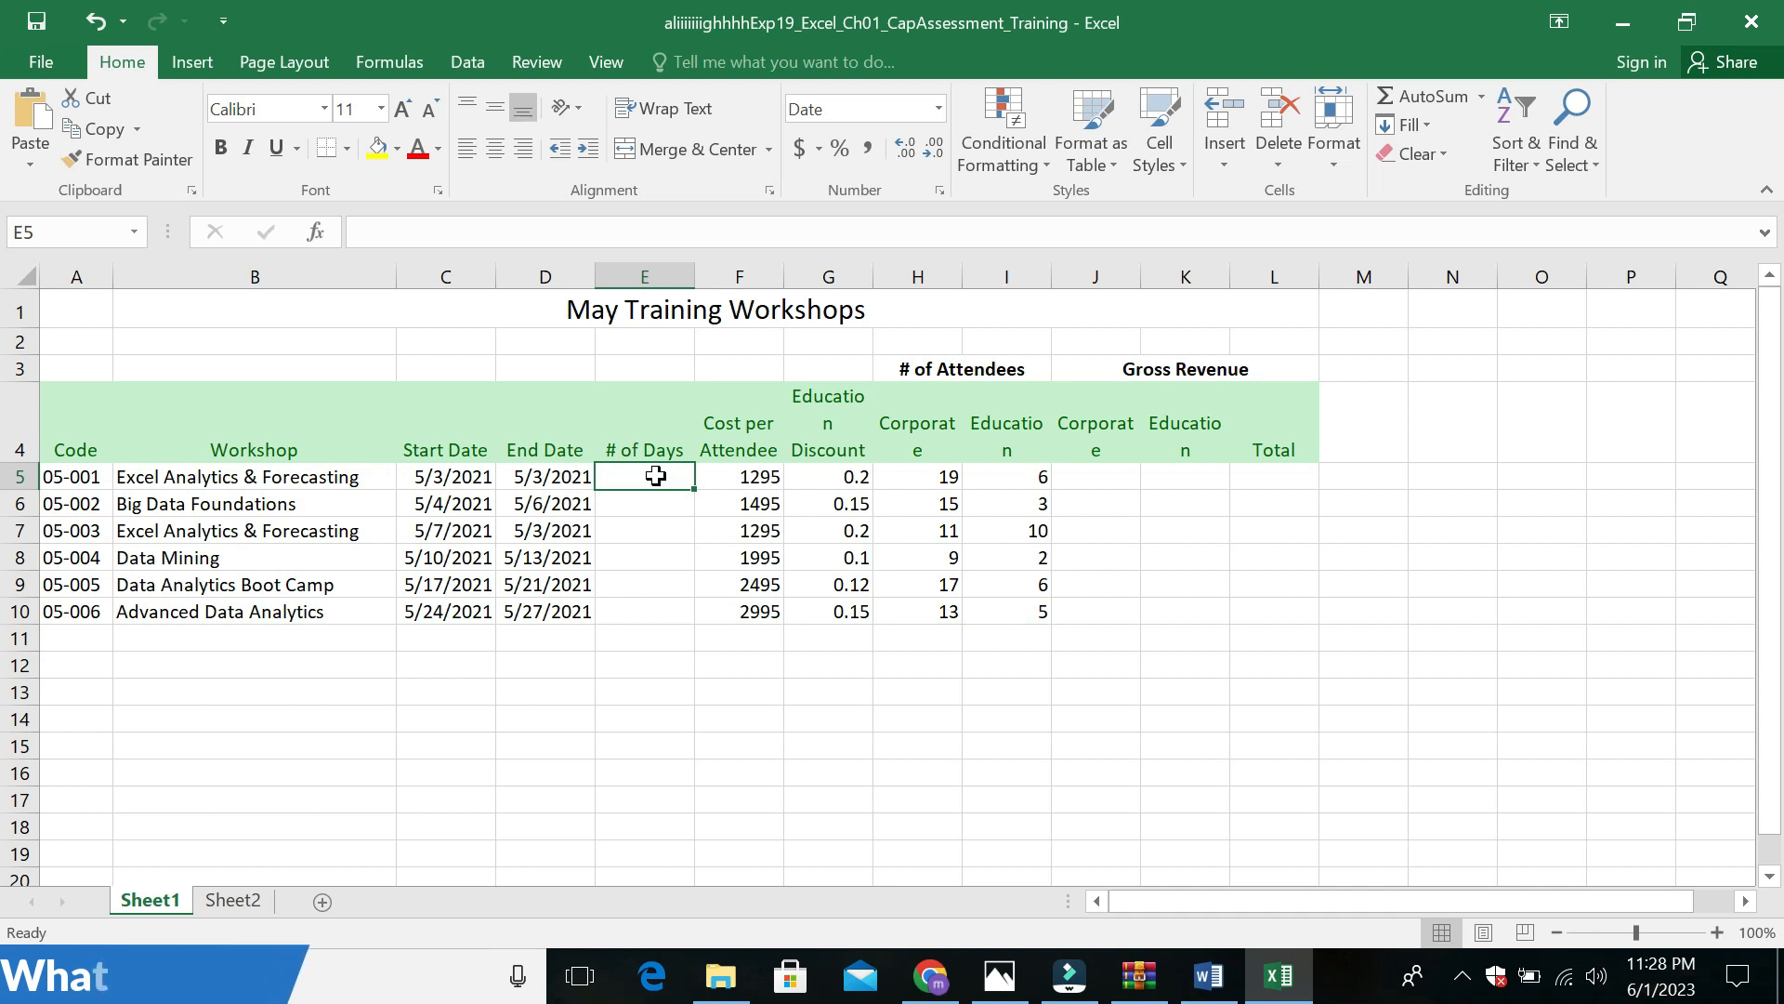
{"action": "type", "text": "="}
{"action": "left_click", "coordinate": [563, 476]}
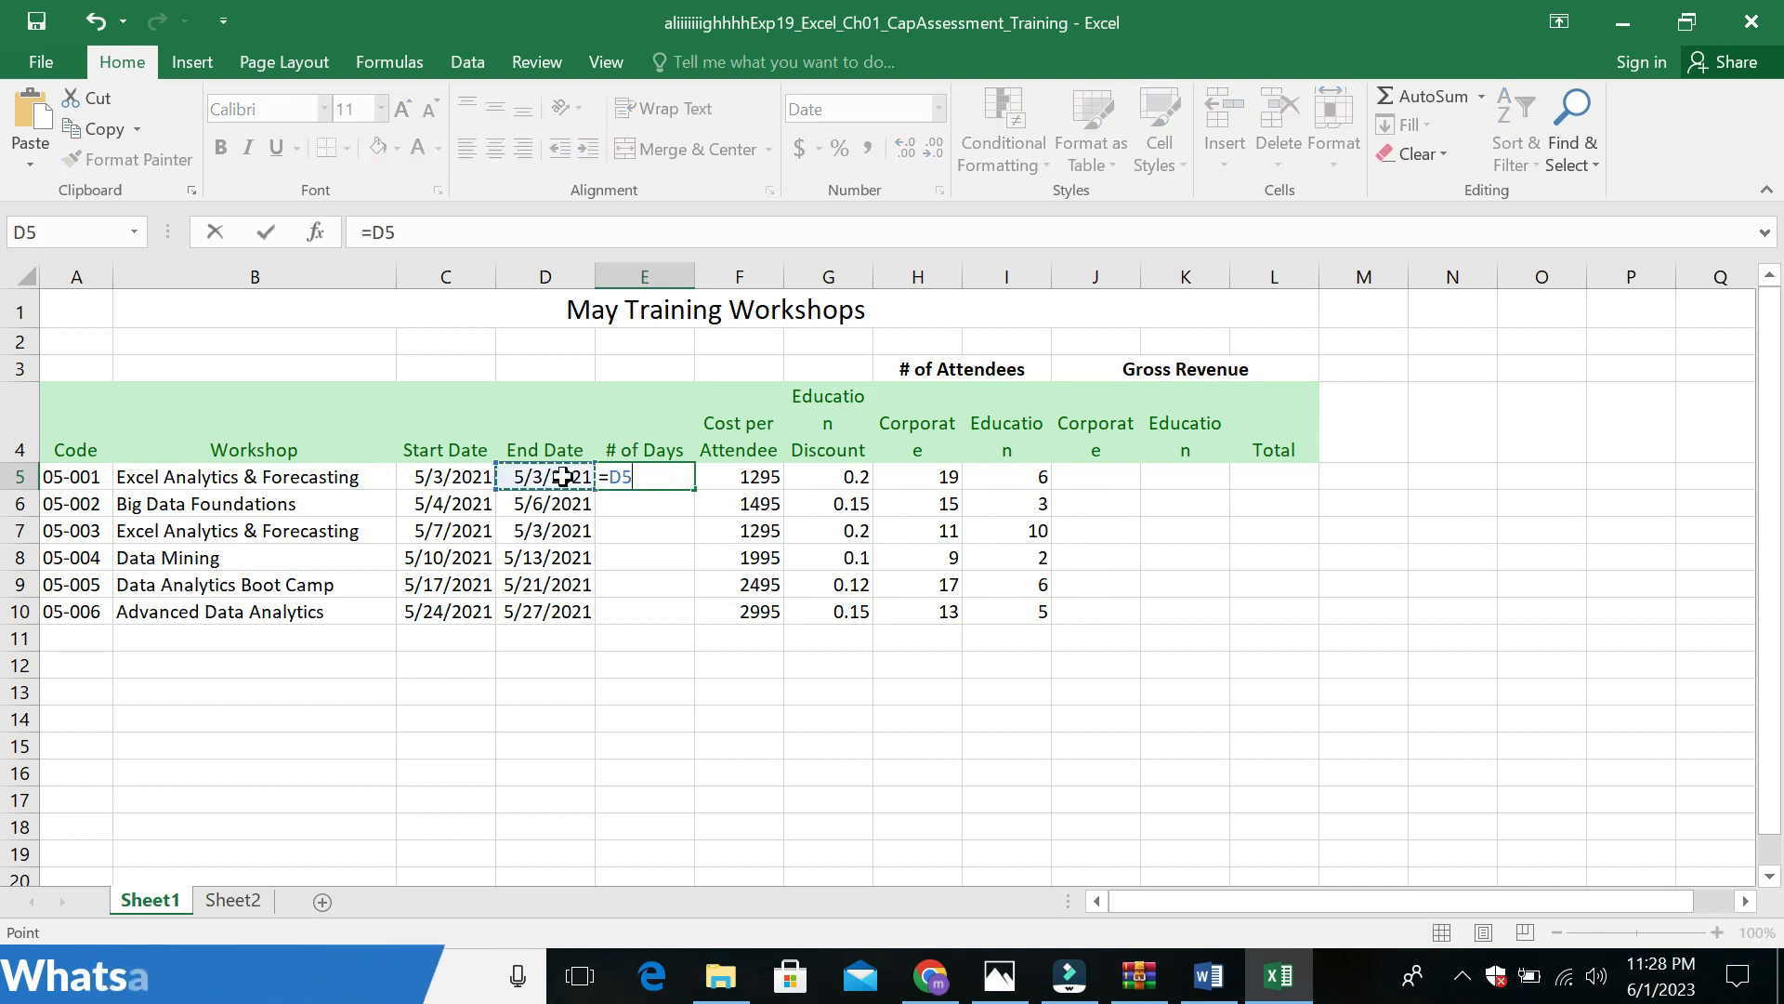
{"action": "type", "text": "-"}
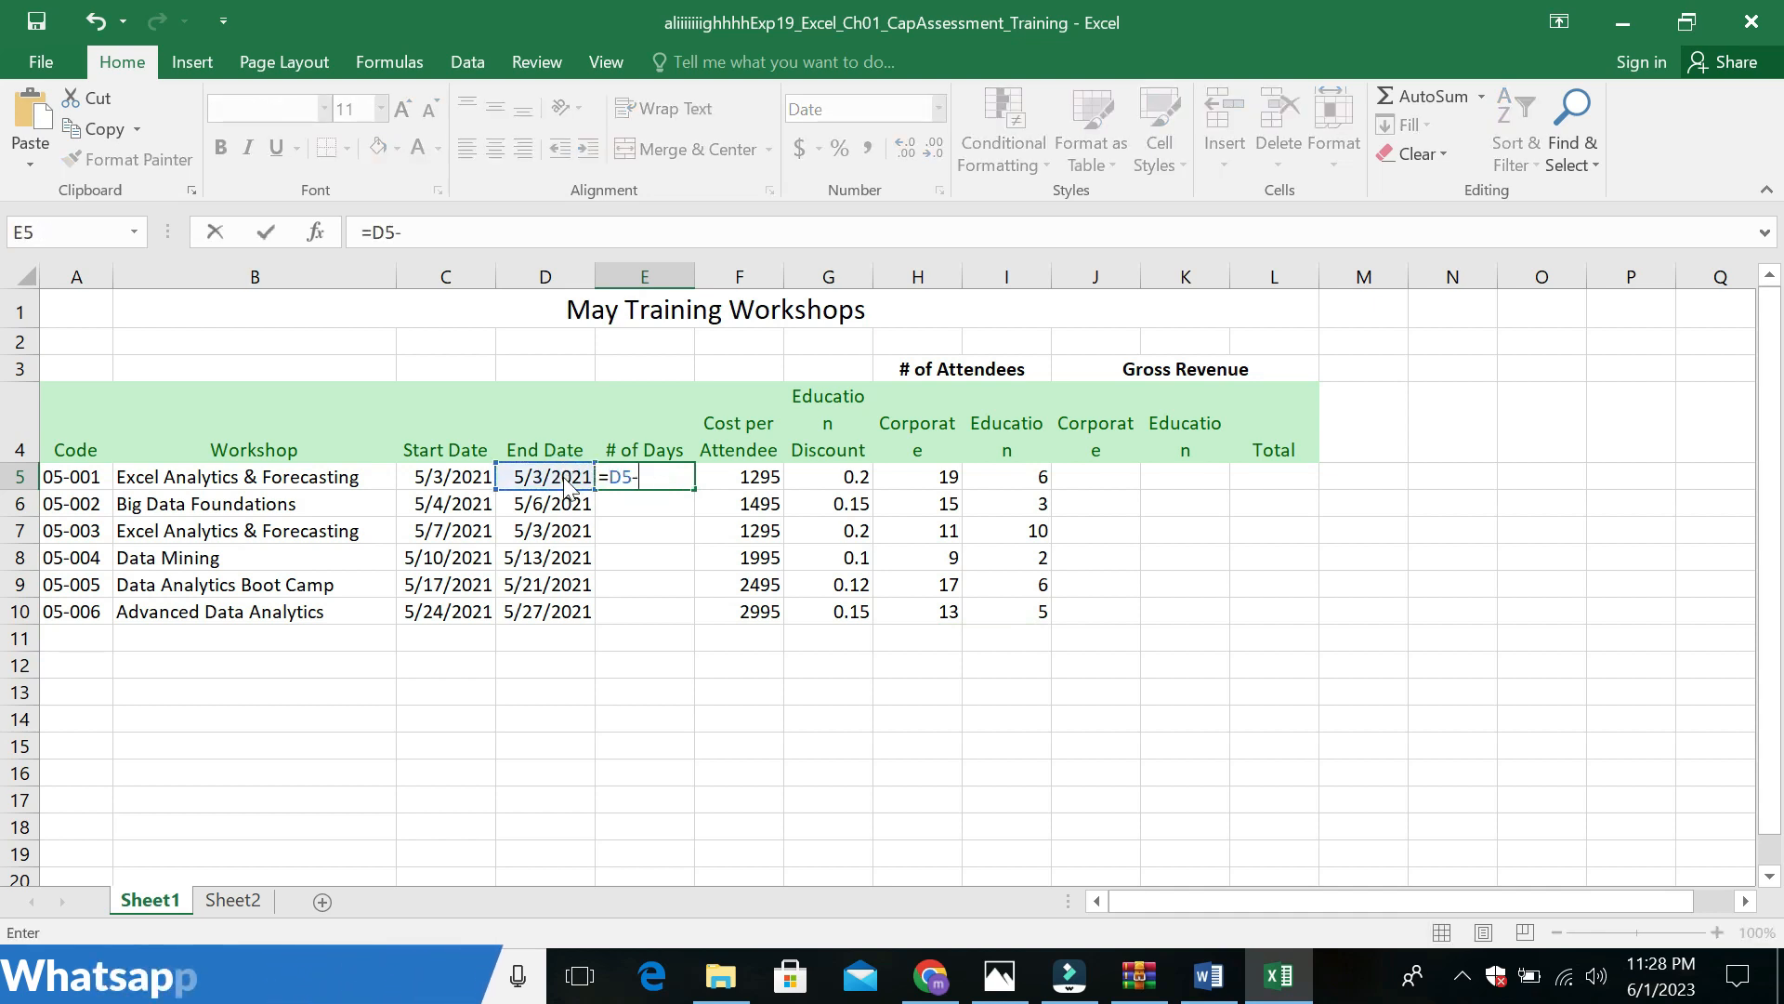
{"action": "left_click", "coordinate": [470, 478]}
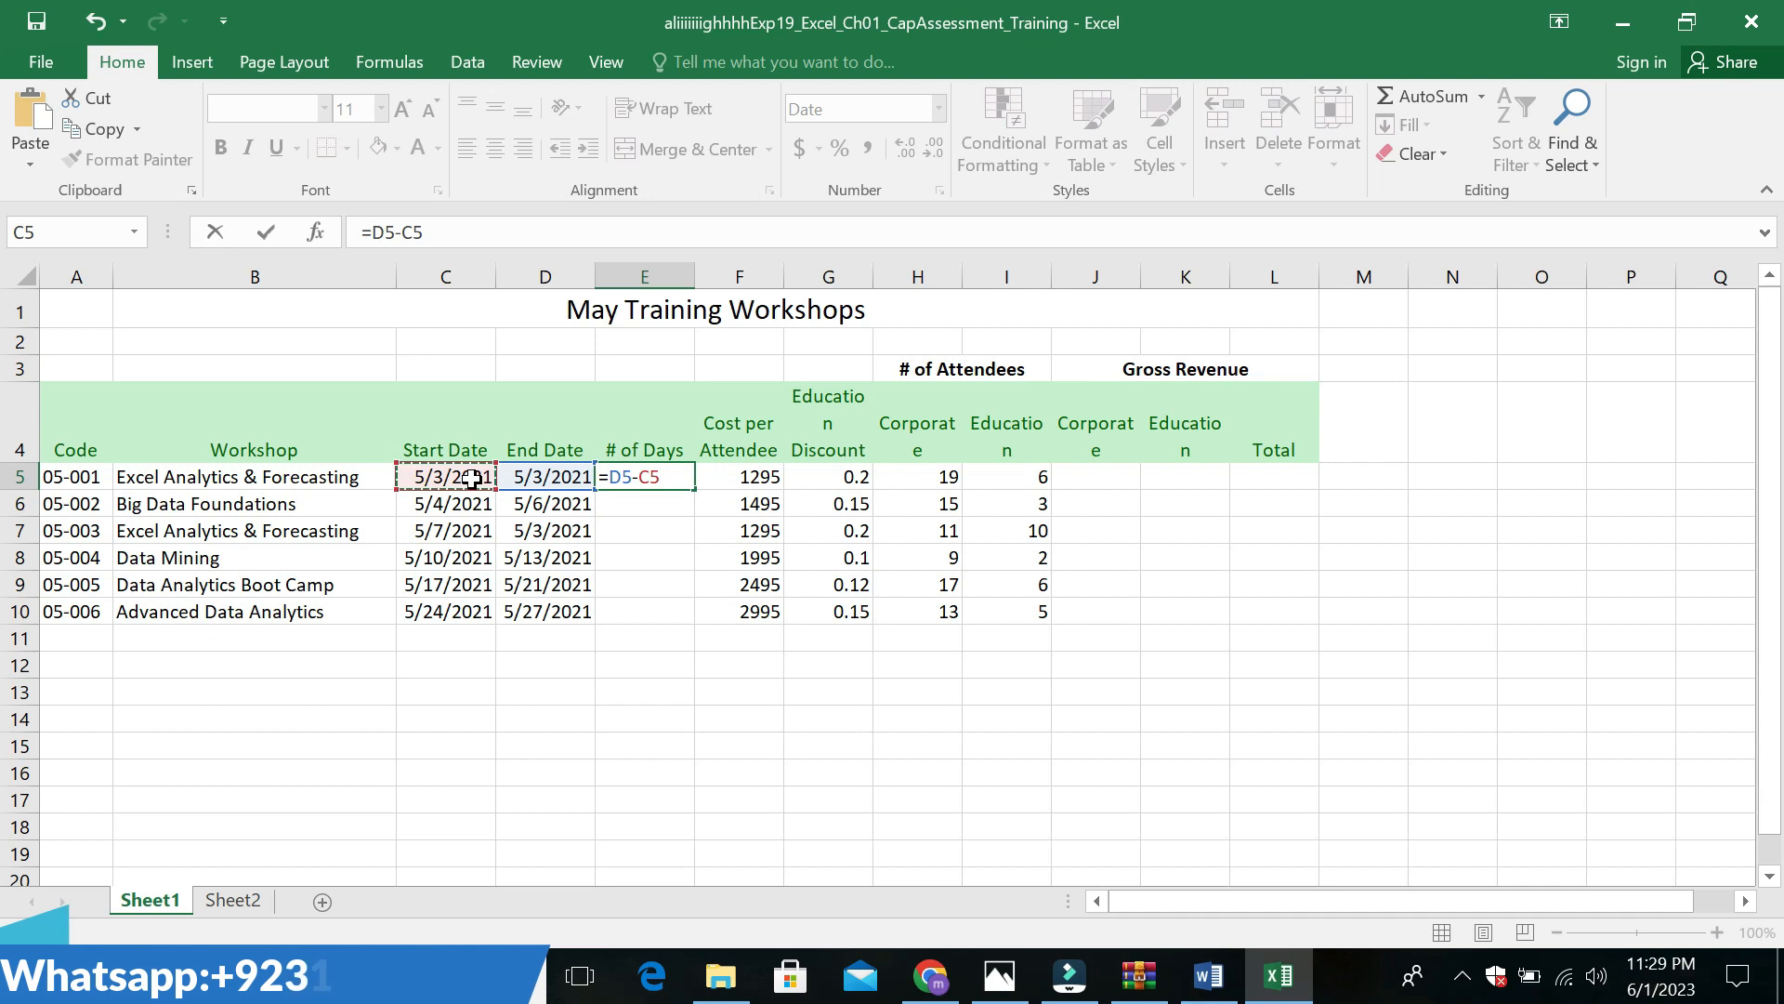
{"action": "type", "text": "+1"}
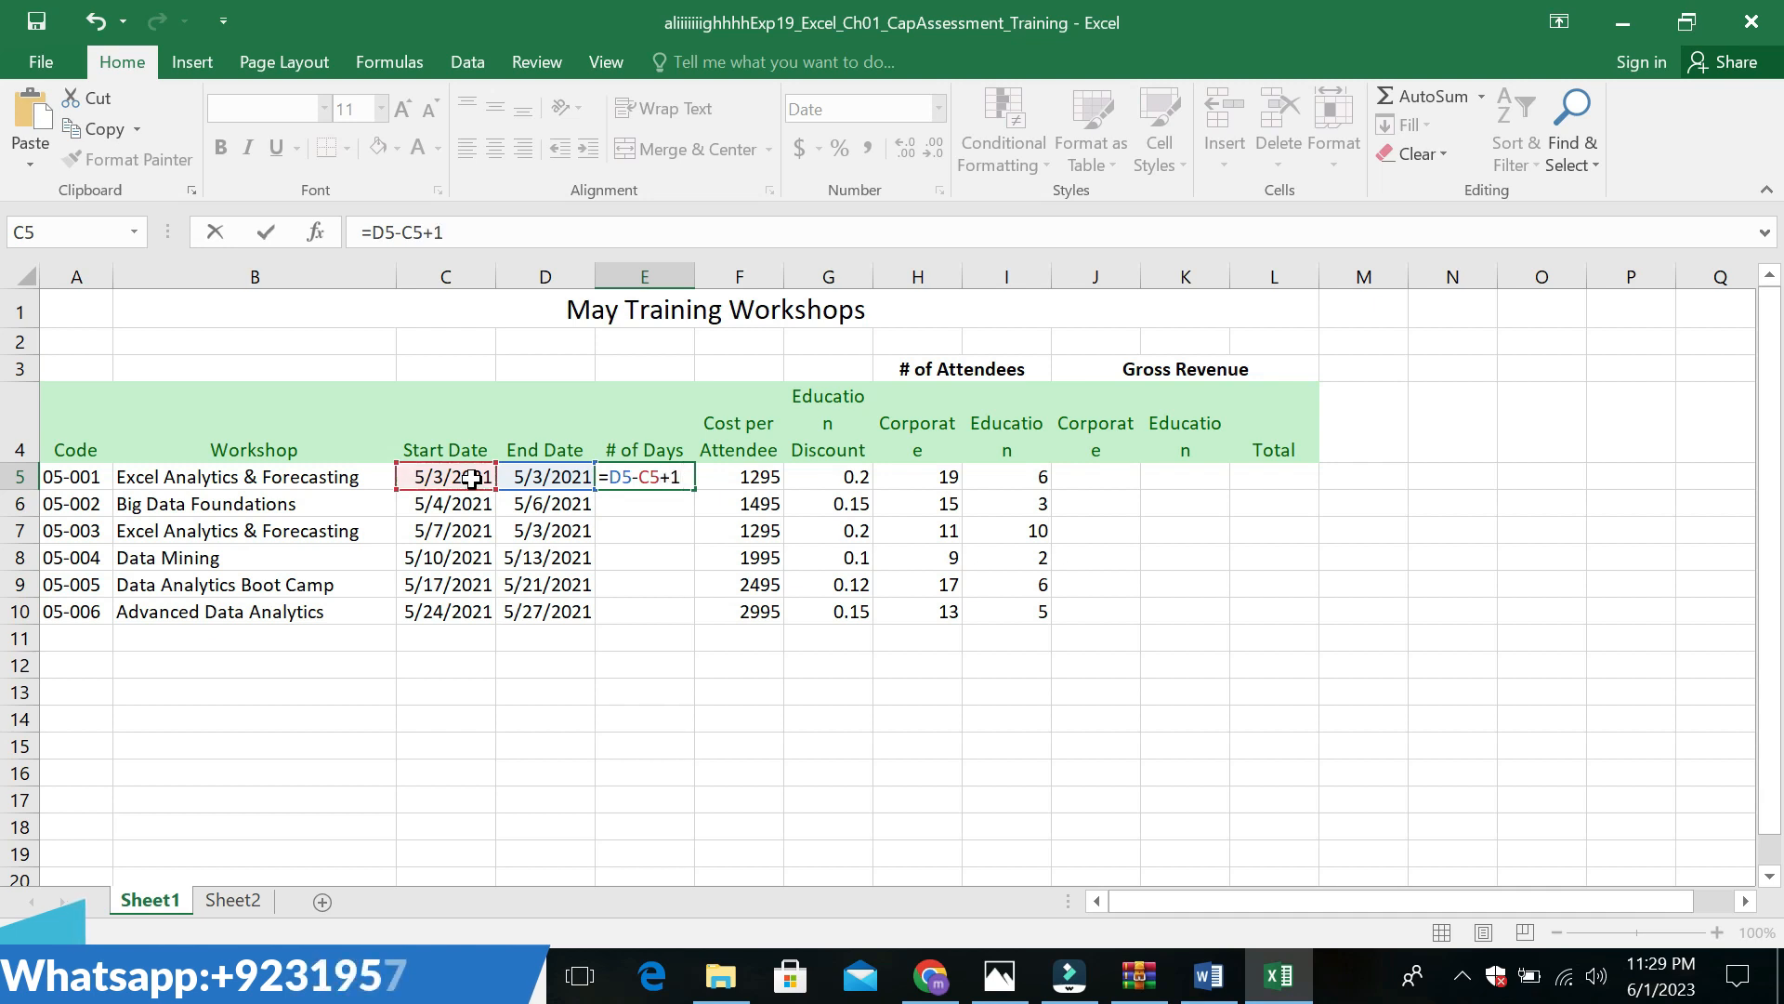
{"action": "key", "text": "Return"}
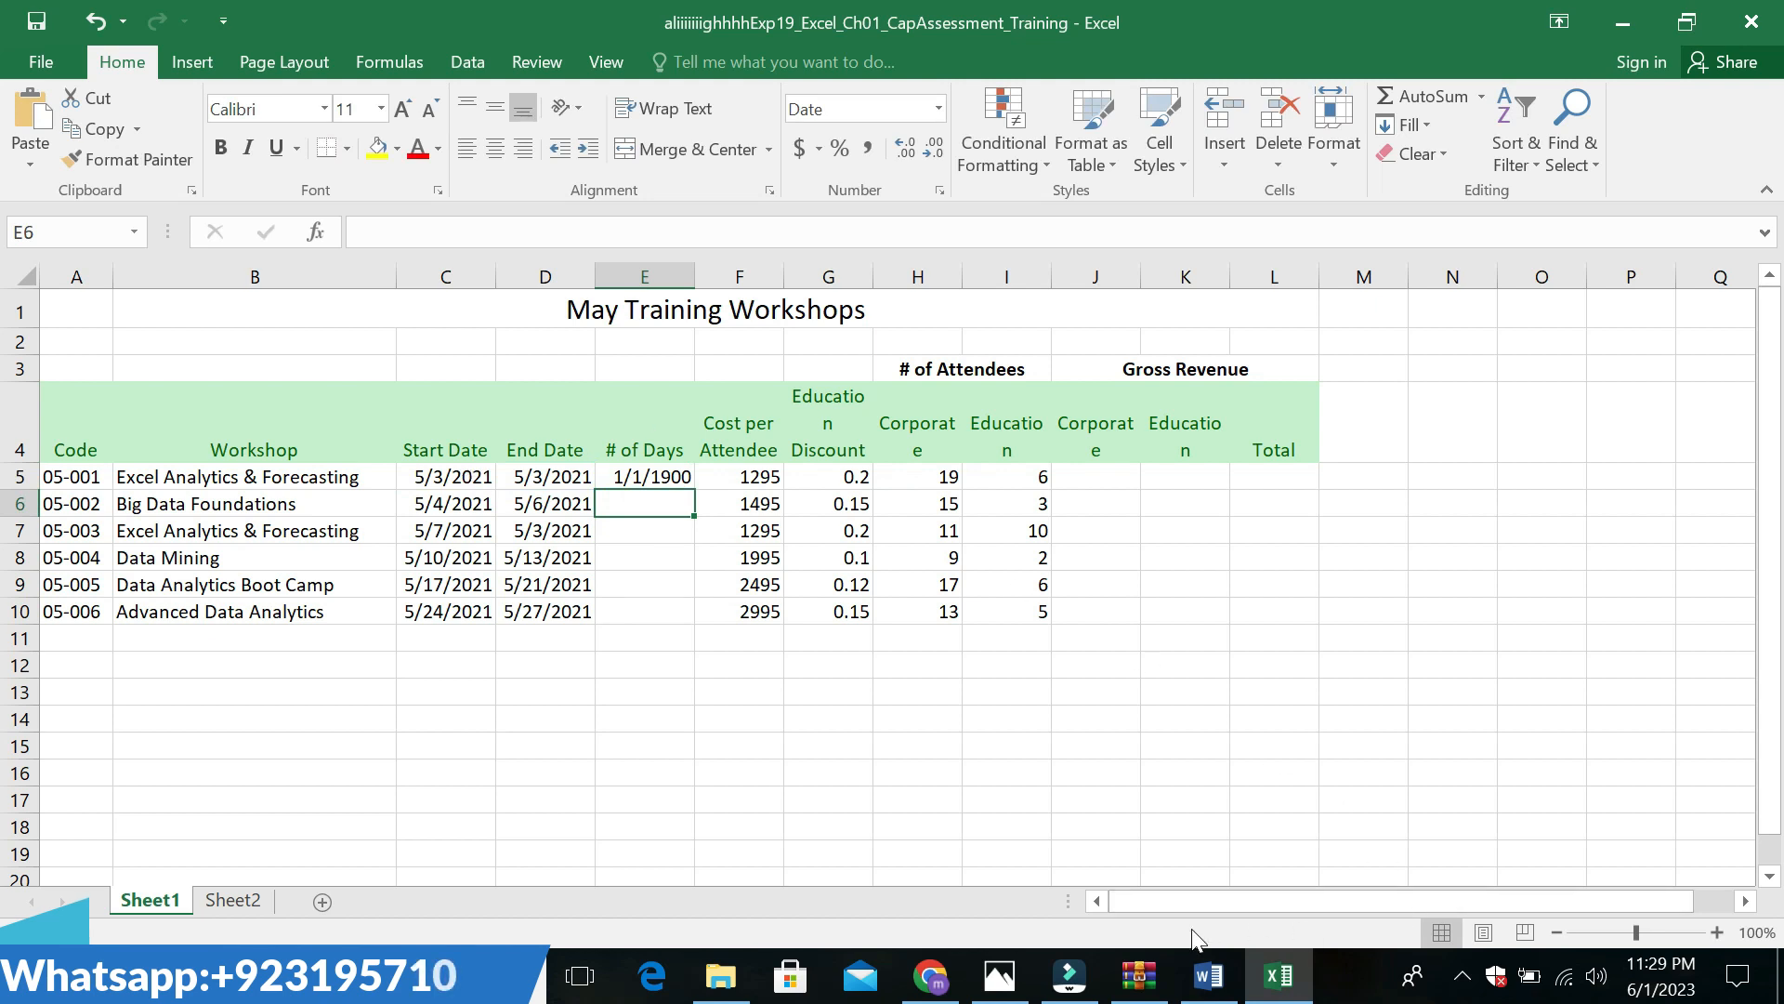
Switch to Word and highlight step 11's sentence about copying the formula to the range E6:E10 in bright green
{"action": "left_click", "coordinate": [1208, 975]}
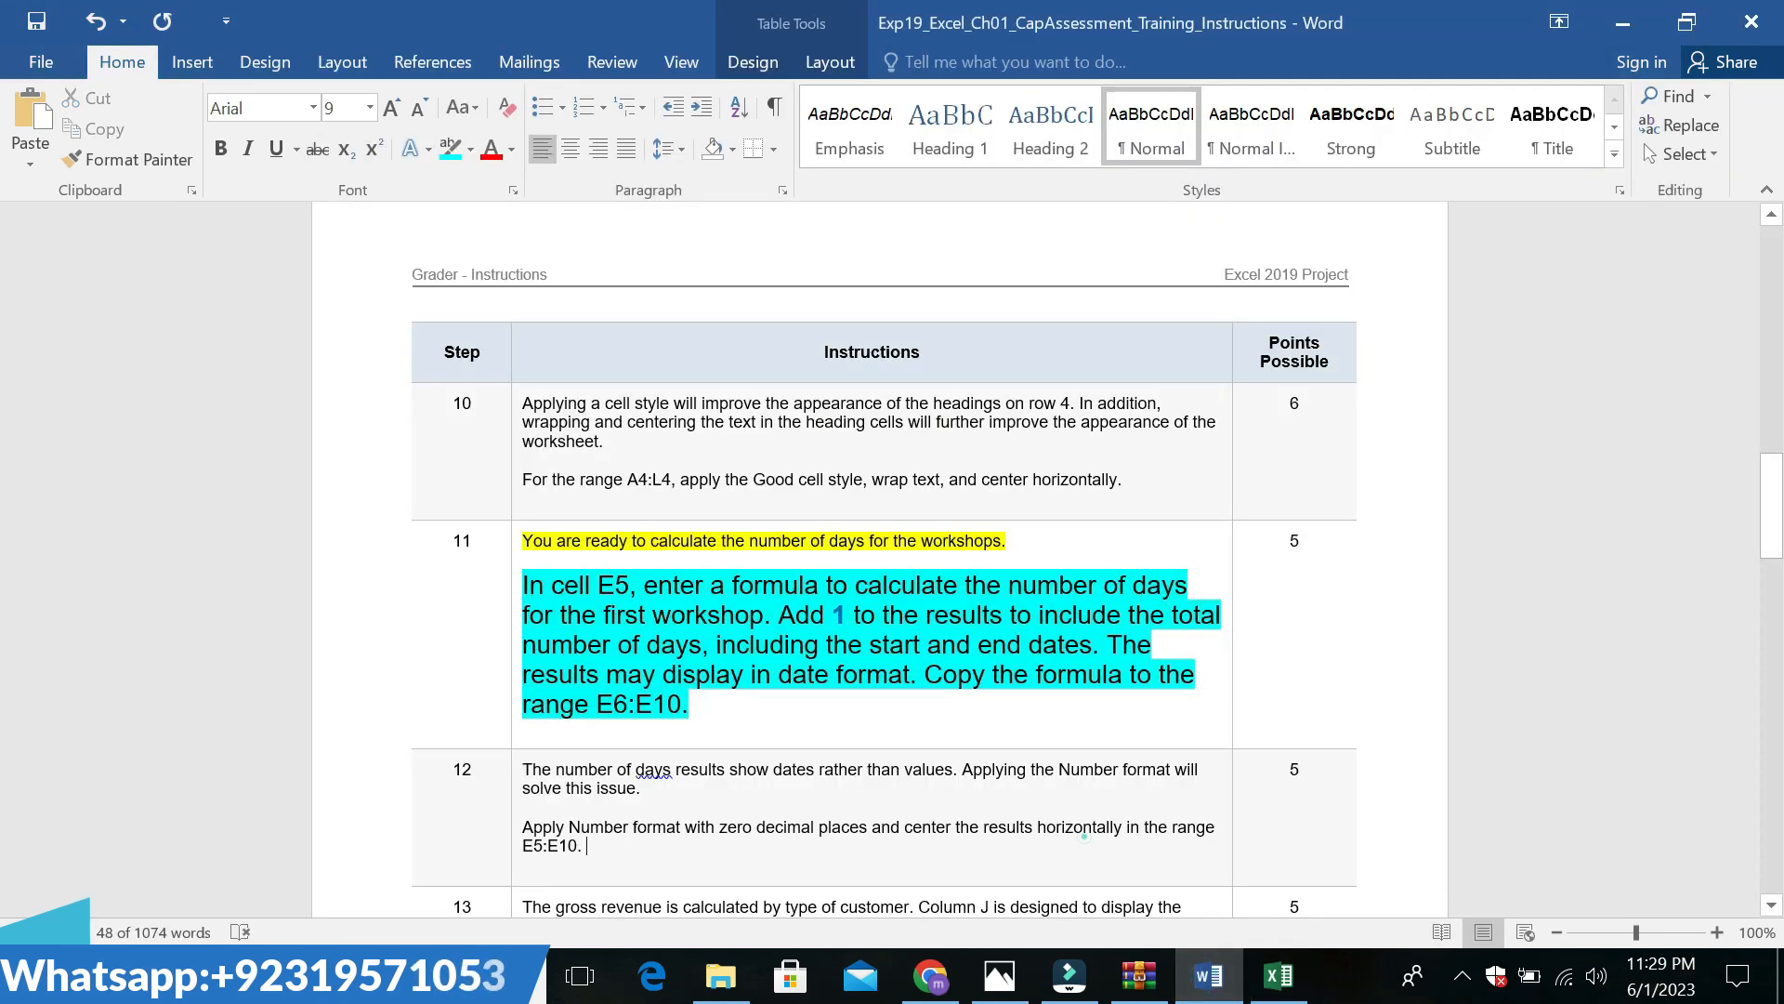
{"action": "left_click", "coordinate": [1281, 975]}
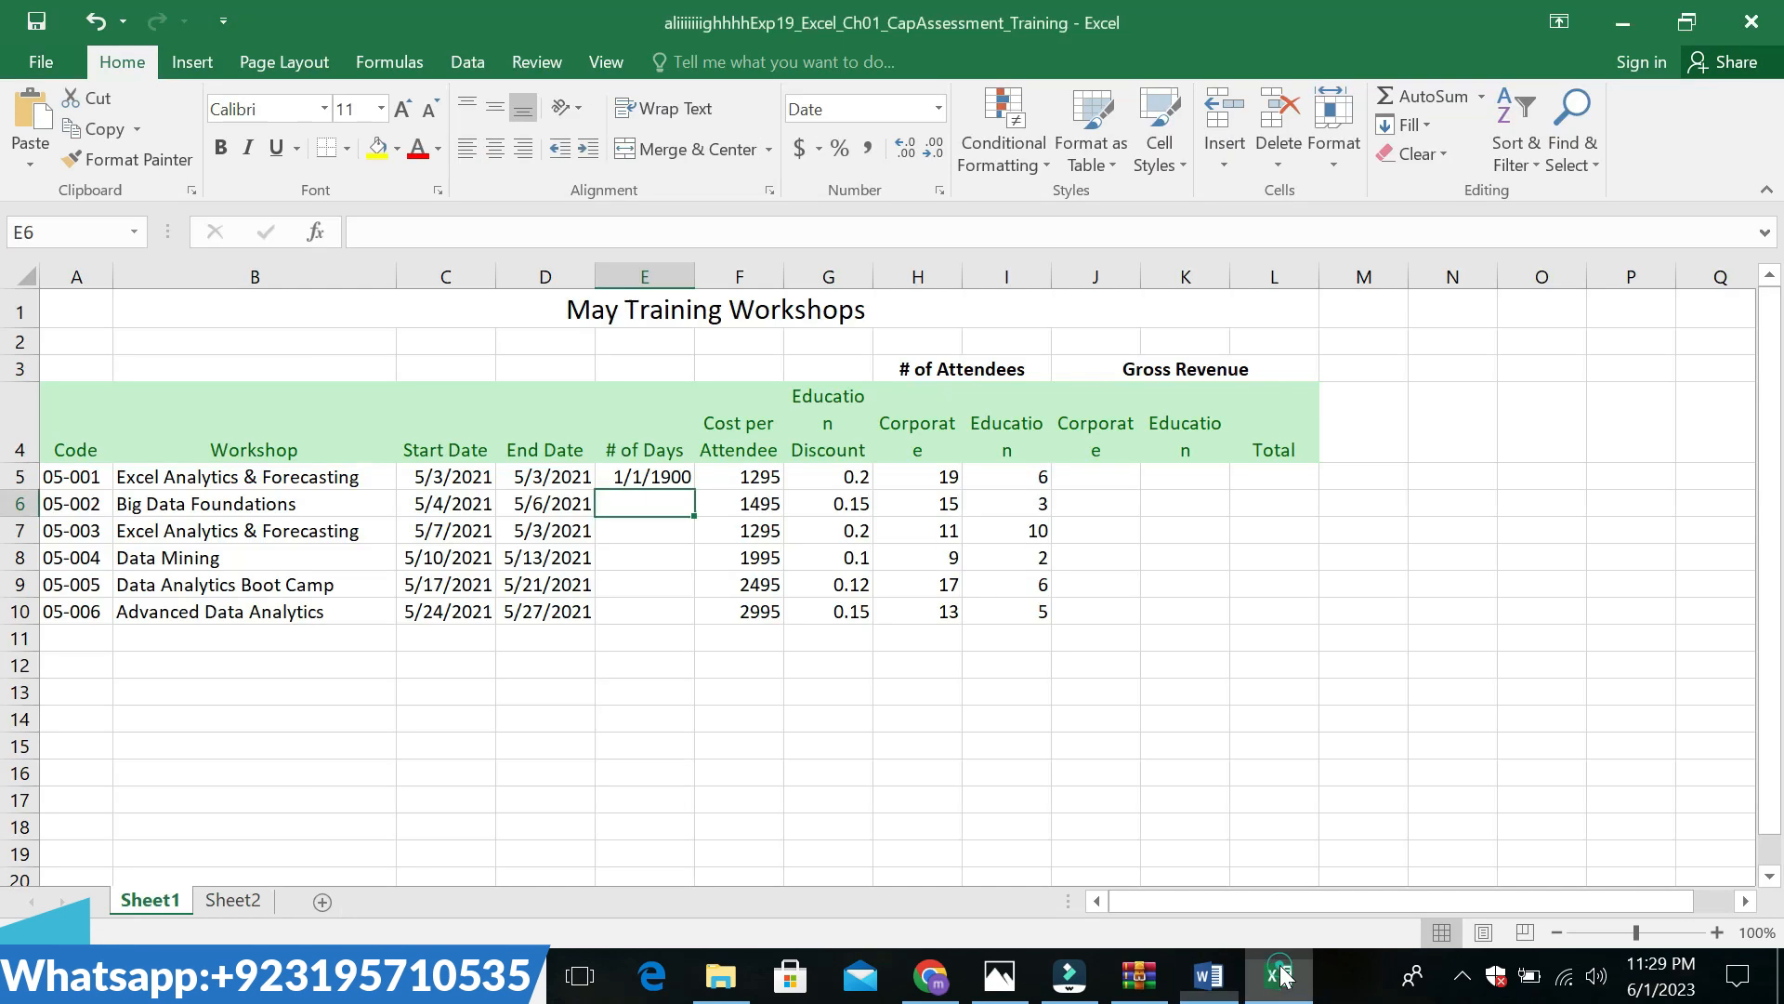
{"action": "left_click", "coordinate": [1208, 975]}
{"action": "left_click", "coordinate": [1038, 677]}
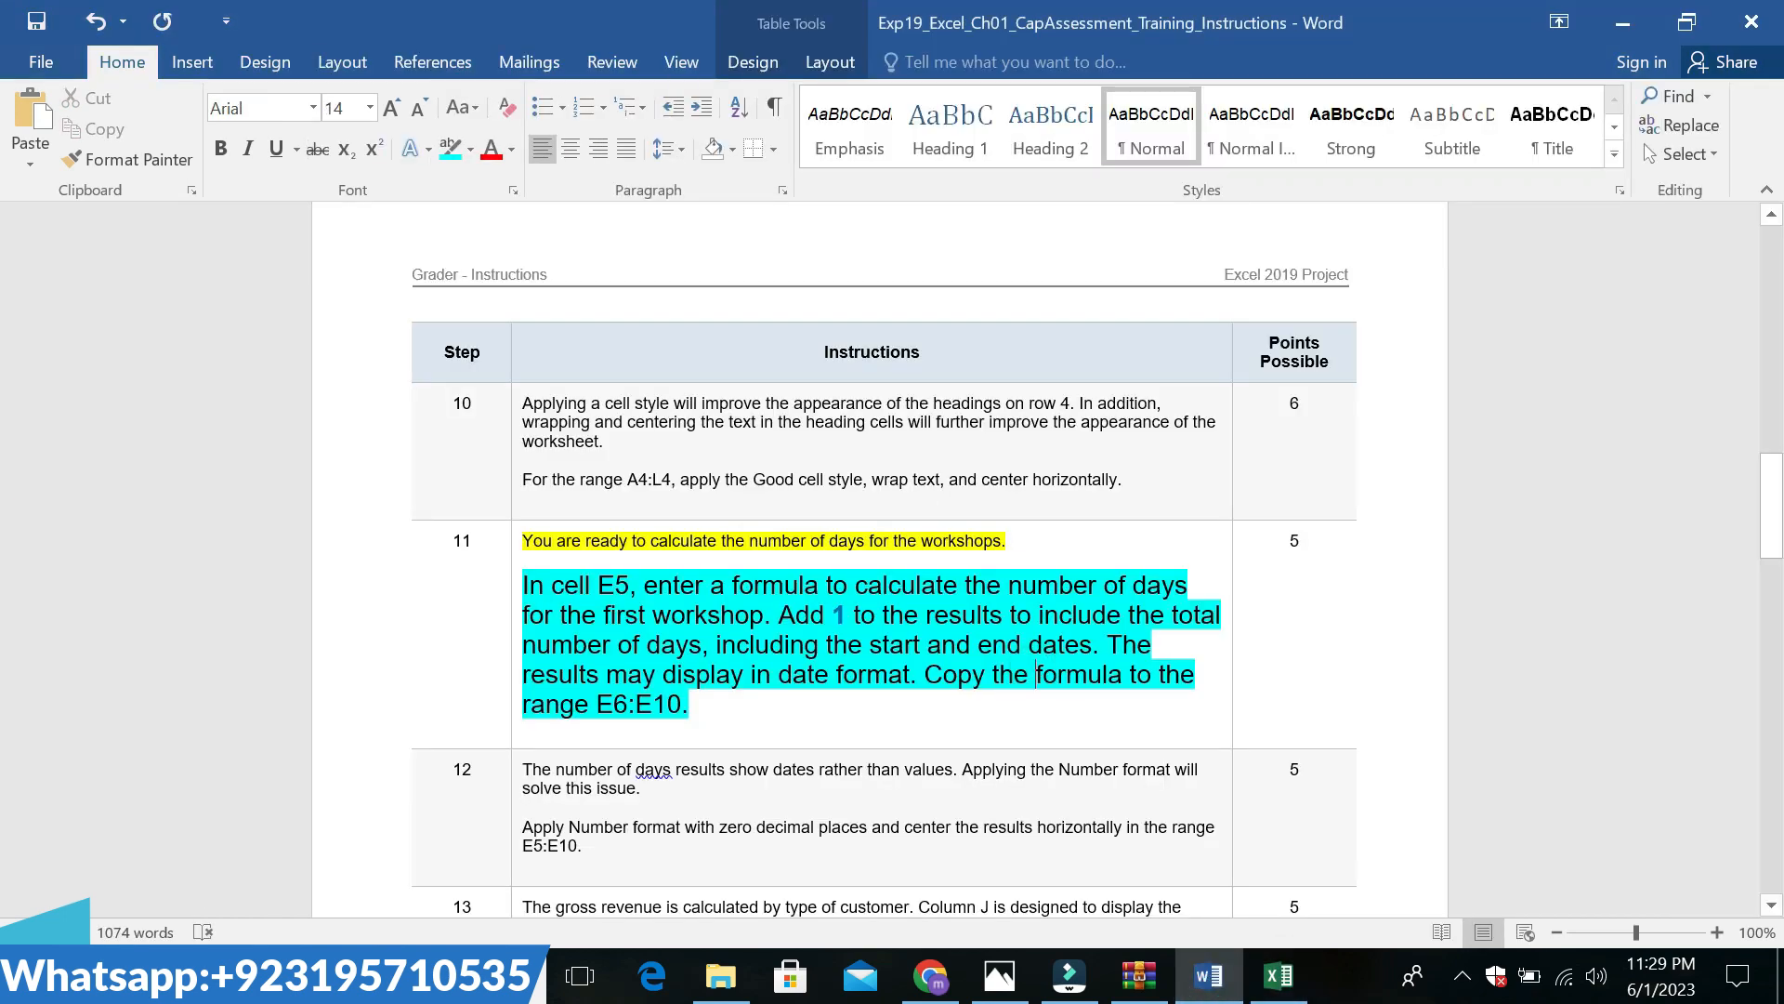
{"action": "left_click_drag", "start_coordinate": [944, 677], "coordinate": [1013, 707]}
{"action": "left_click", "coordinate": [1138, 663]}
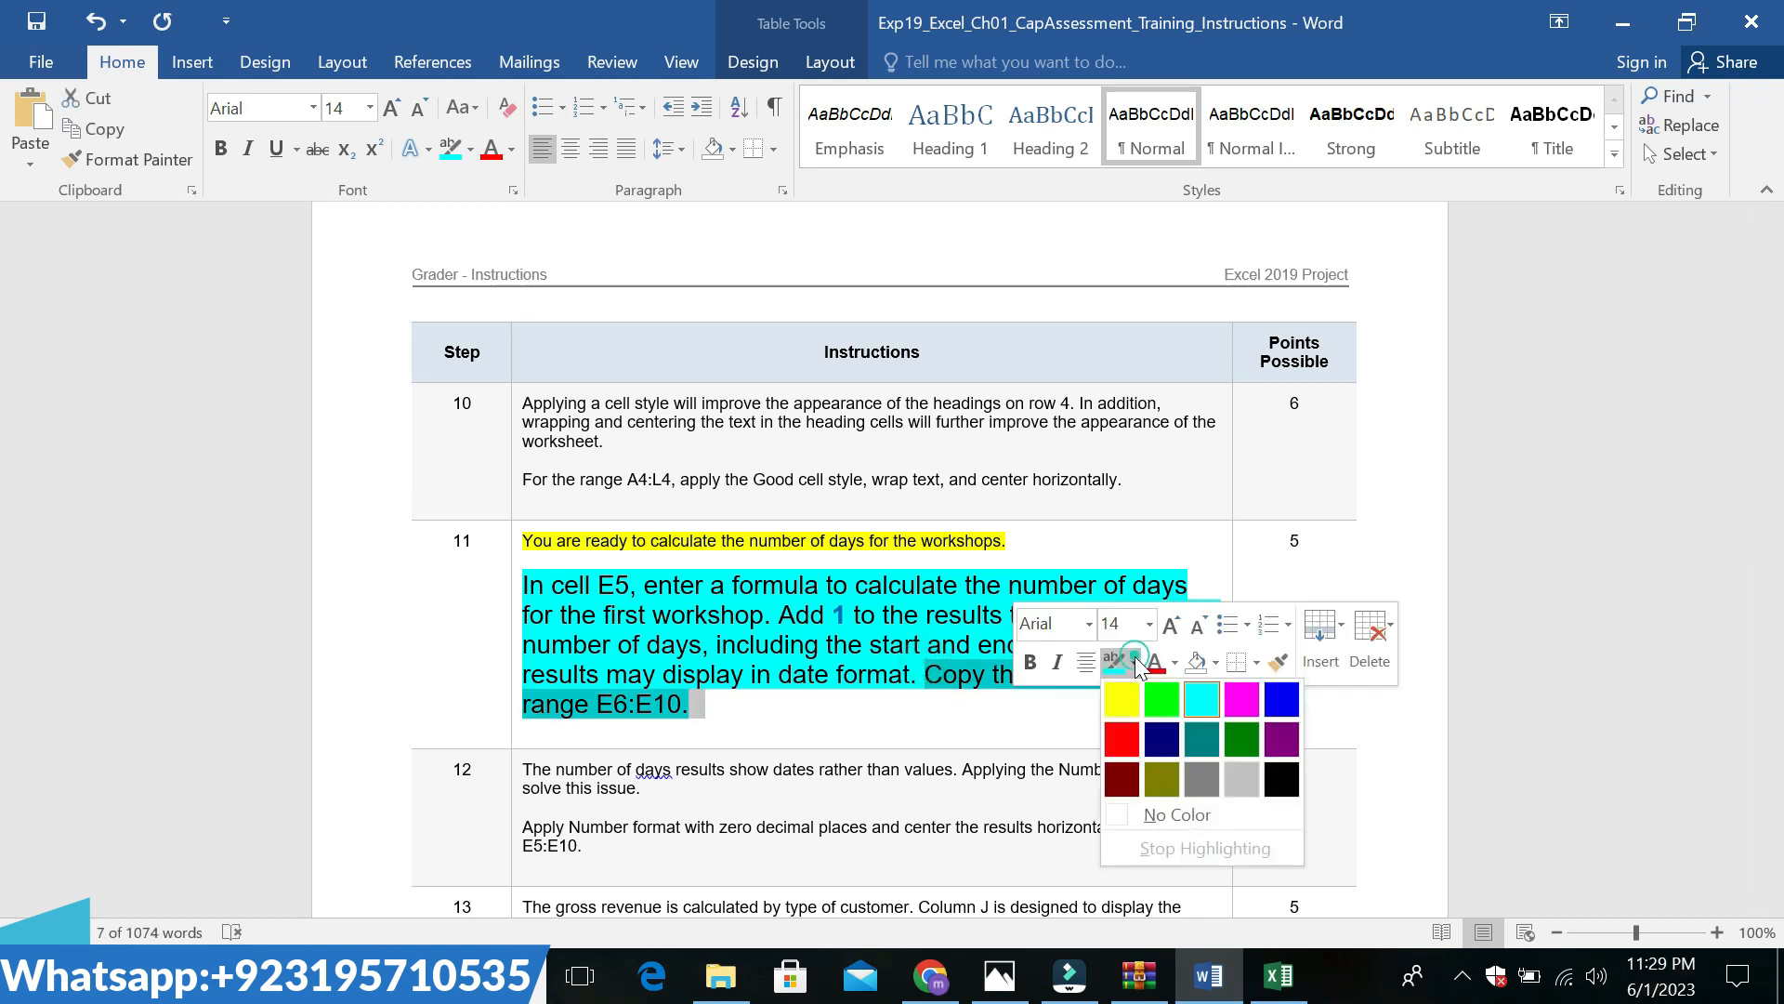
{"action": "left_click", "coordinate": [1154, 697]}
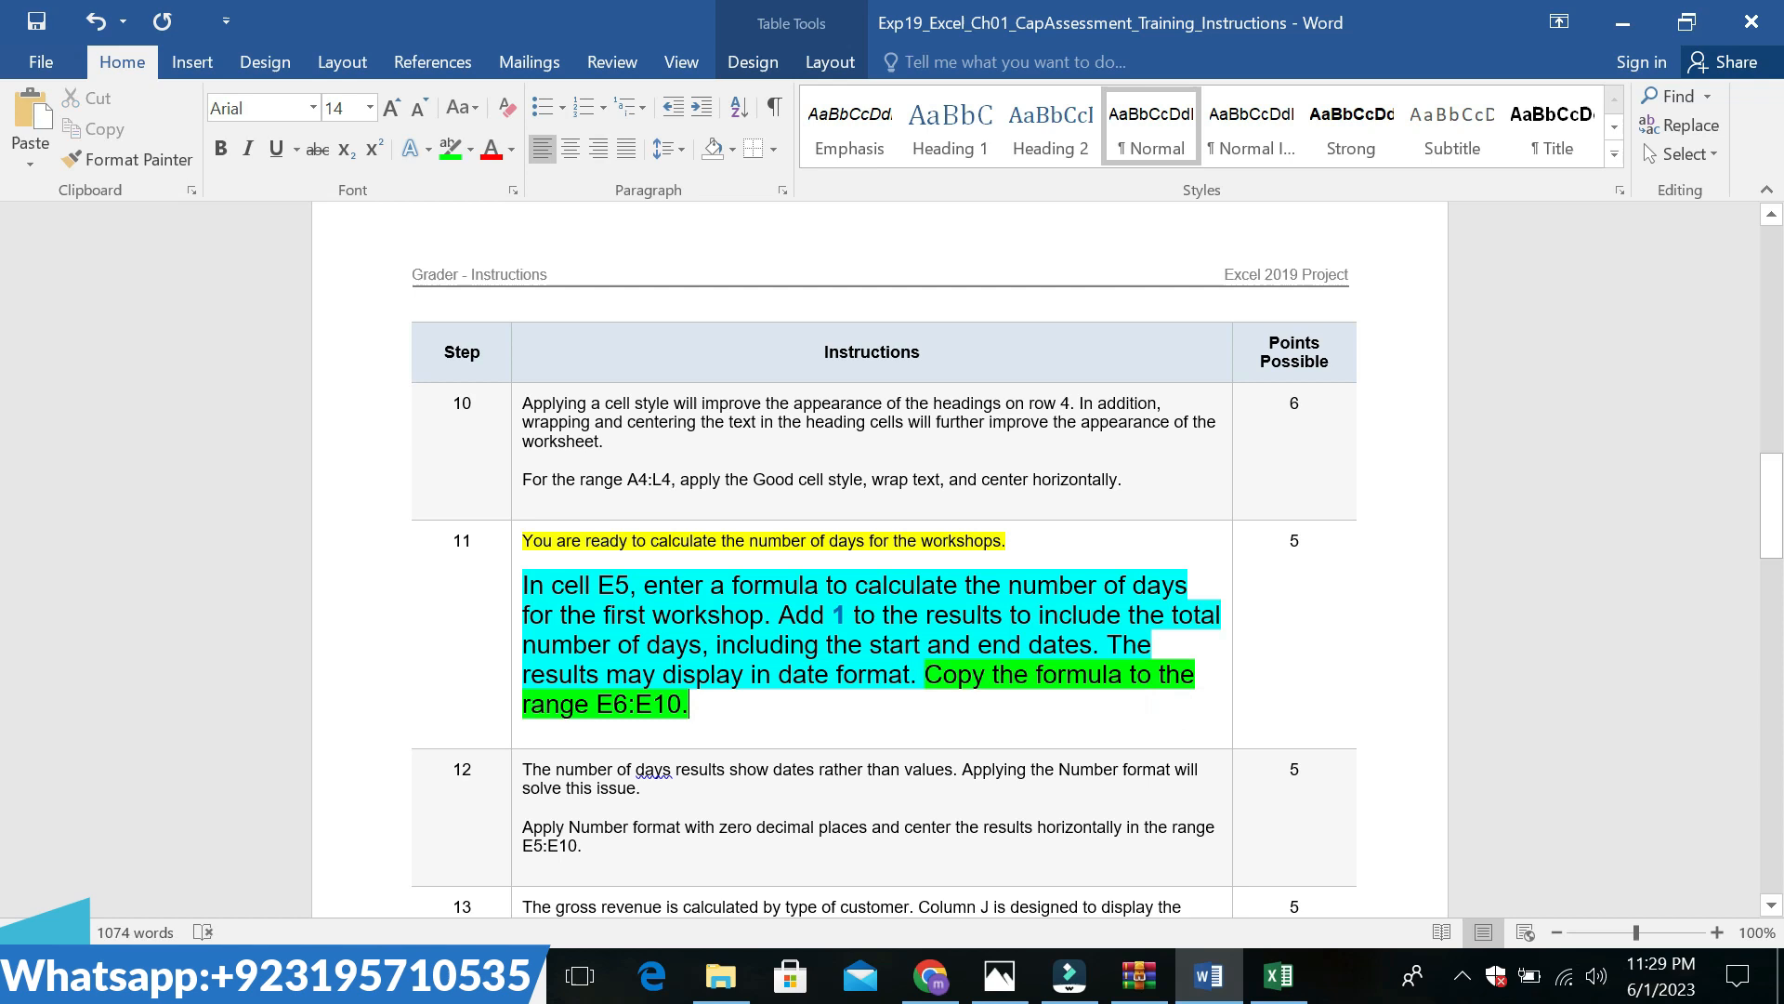
Switch to Excel and copy the number-of-days formula from cell E5 down through E10
{"action": "left_click", "coordinate": [1279, 975]}
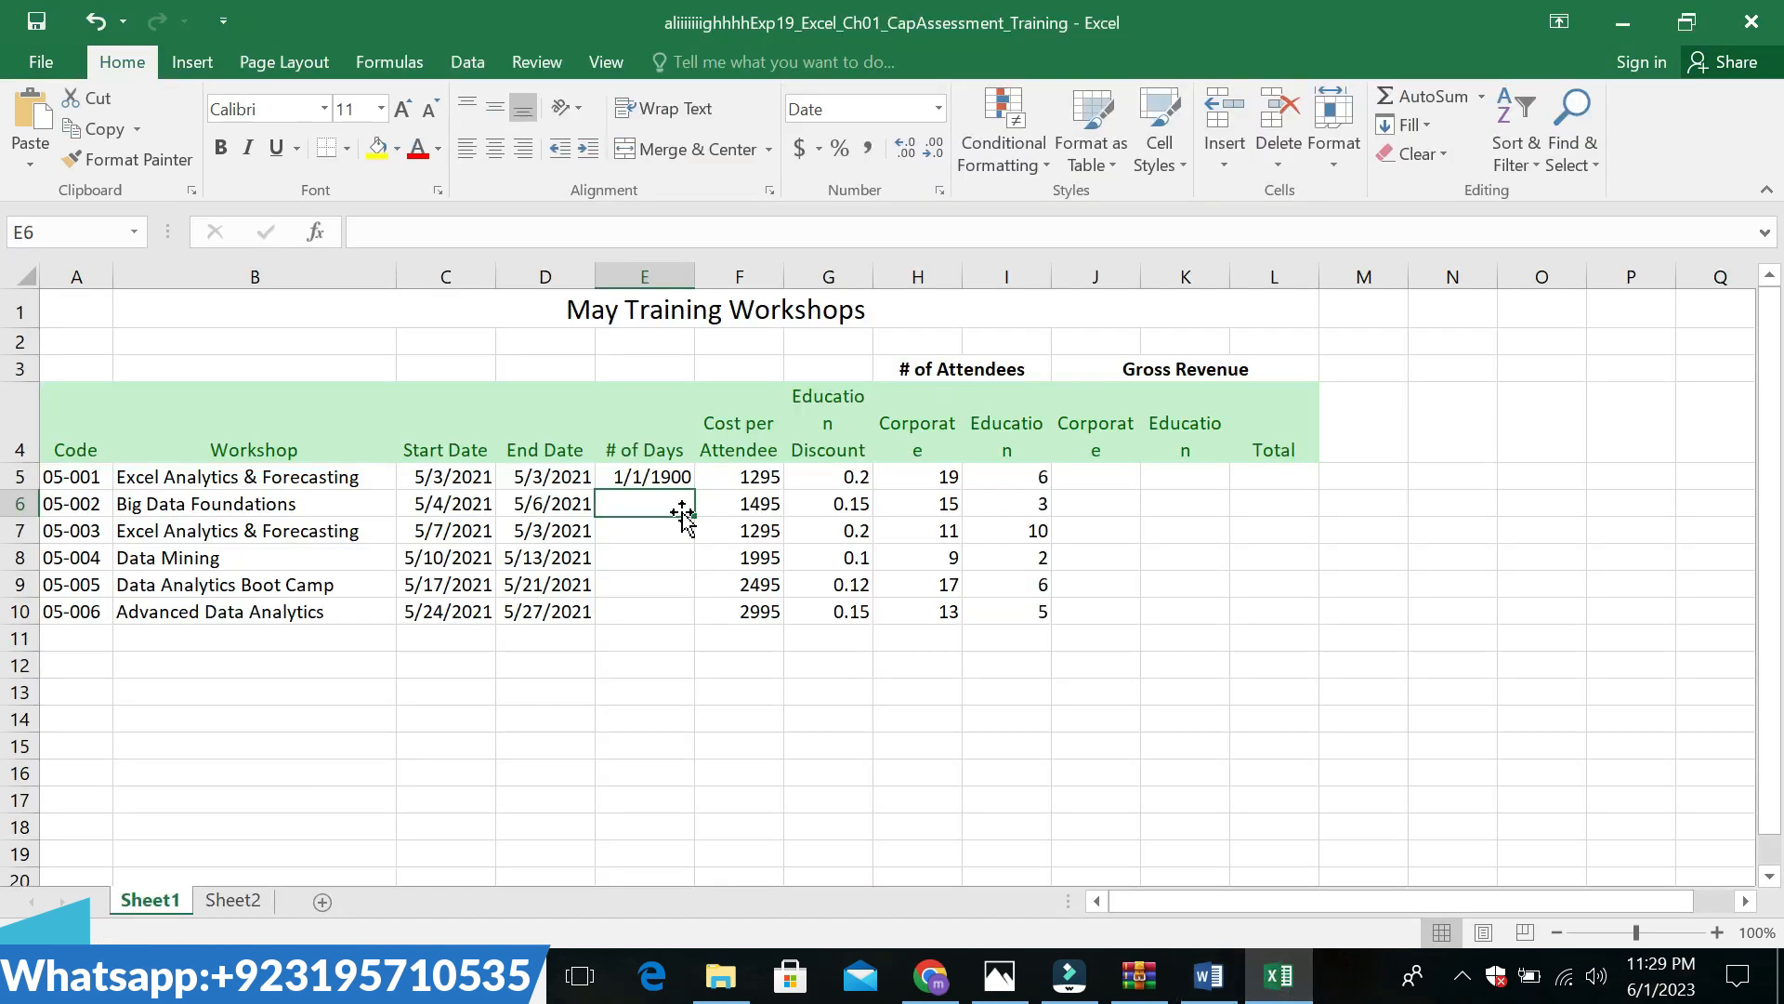
{"action": "left_click", "coordinate": [682, 480]}
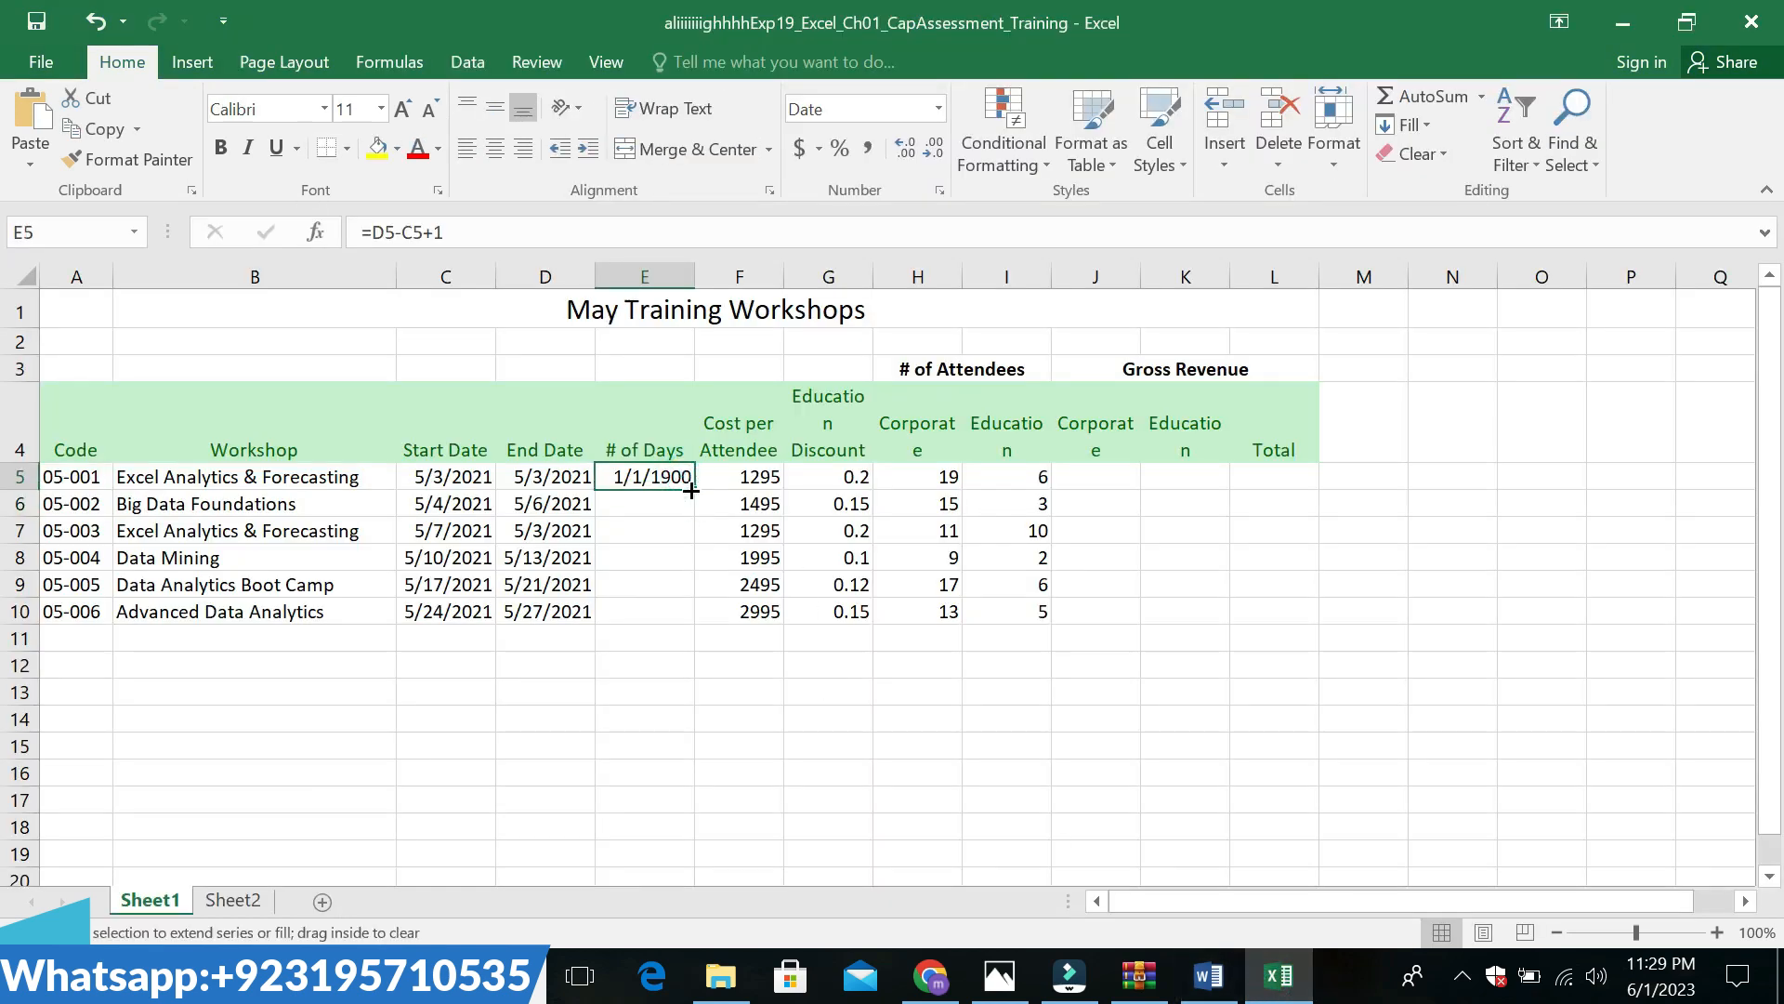
{"action": "double_click", "coordinate": [692, 490]}
{"action": "left_click", "coordinate": [865, 770]}
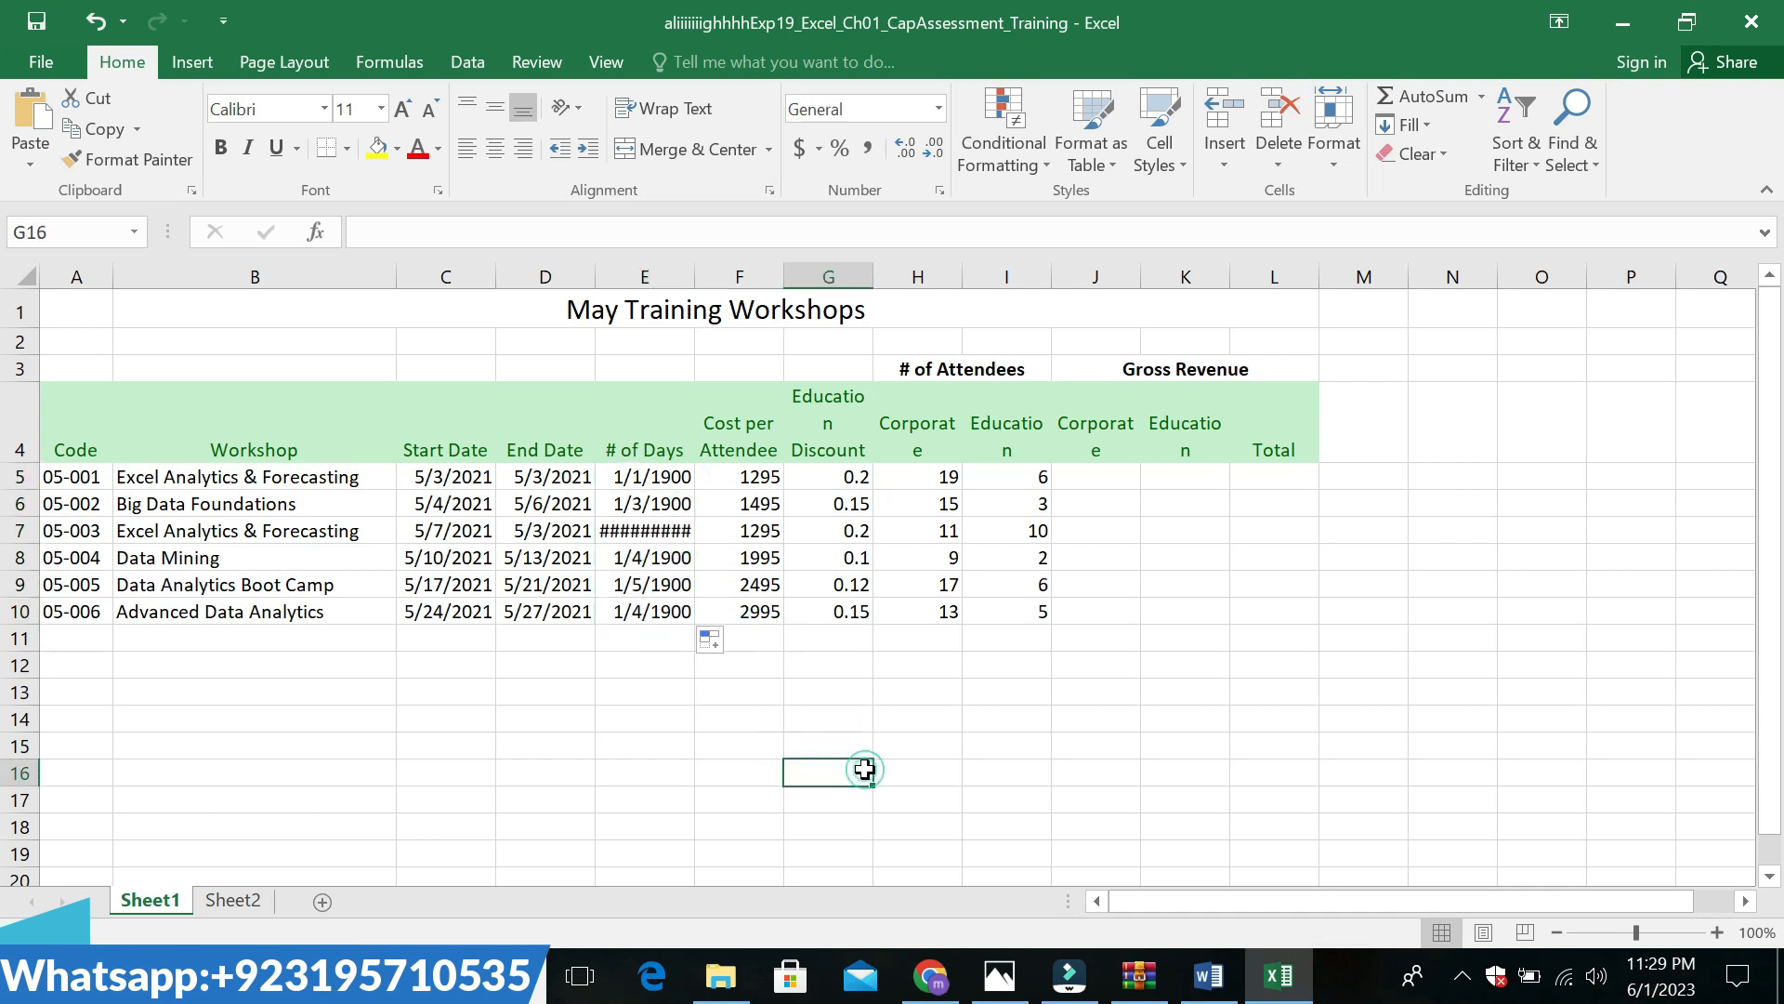
Switch to Word, undo the highlighting and text enlargement in step 11 and deselect the text
{"action": "left_click", "coordinate": [1205, 976]}
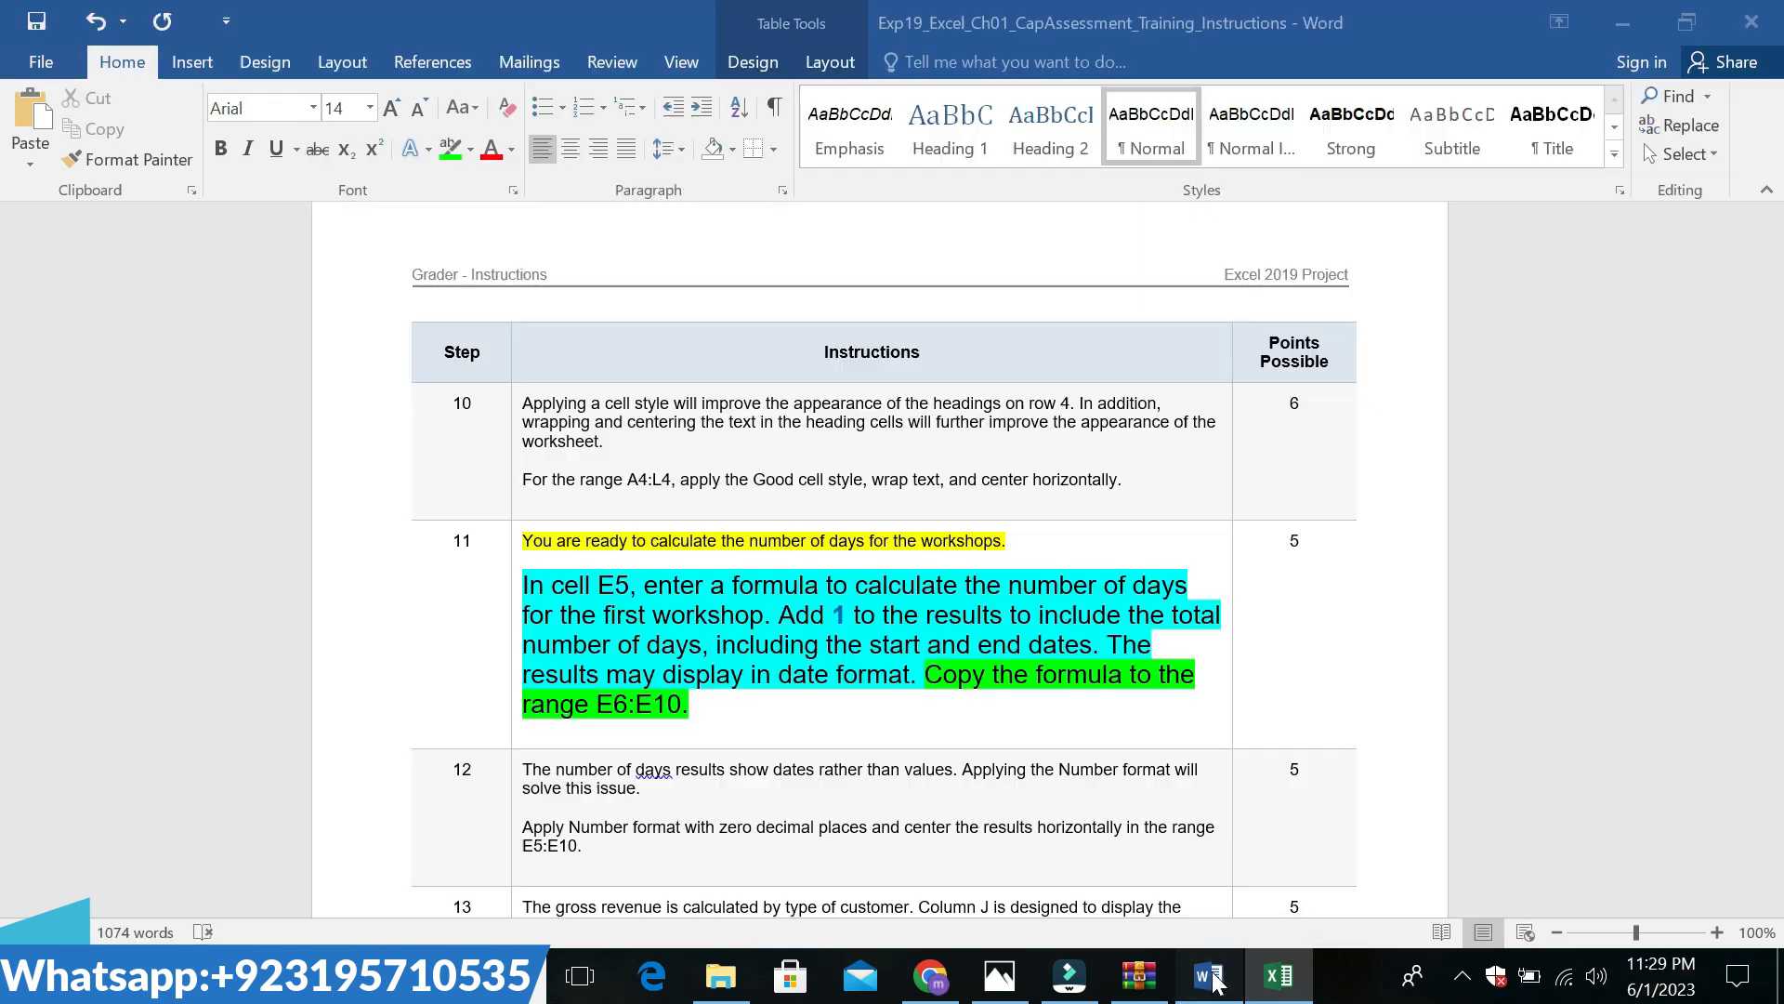
{"action": "key", "text": "ctrl+z"}
{"action": "key", "text": "ctrl+z"}
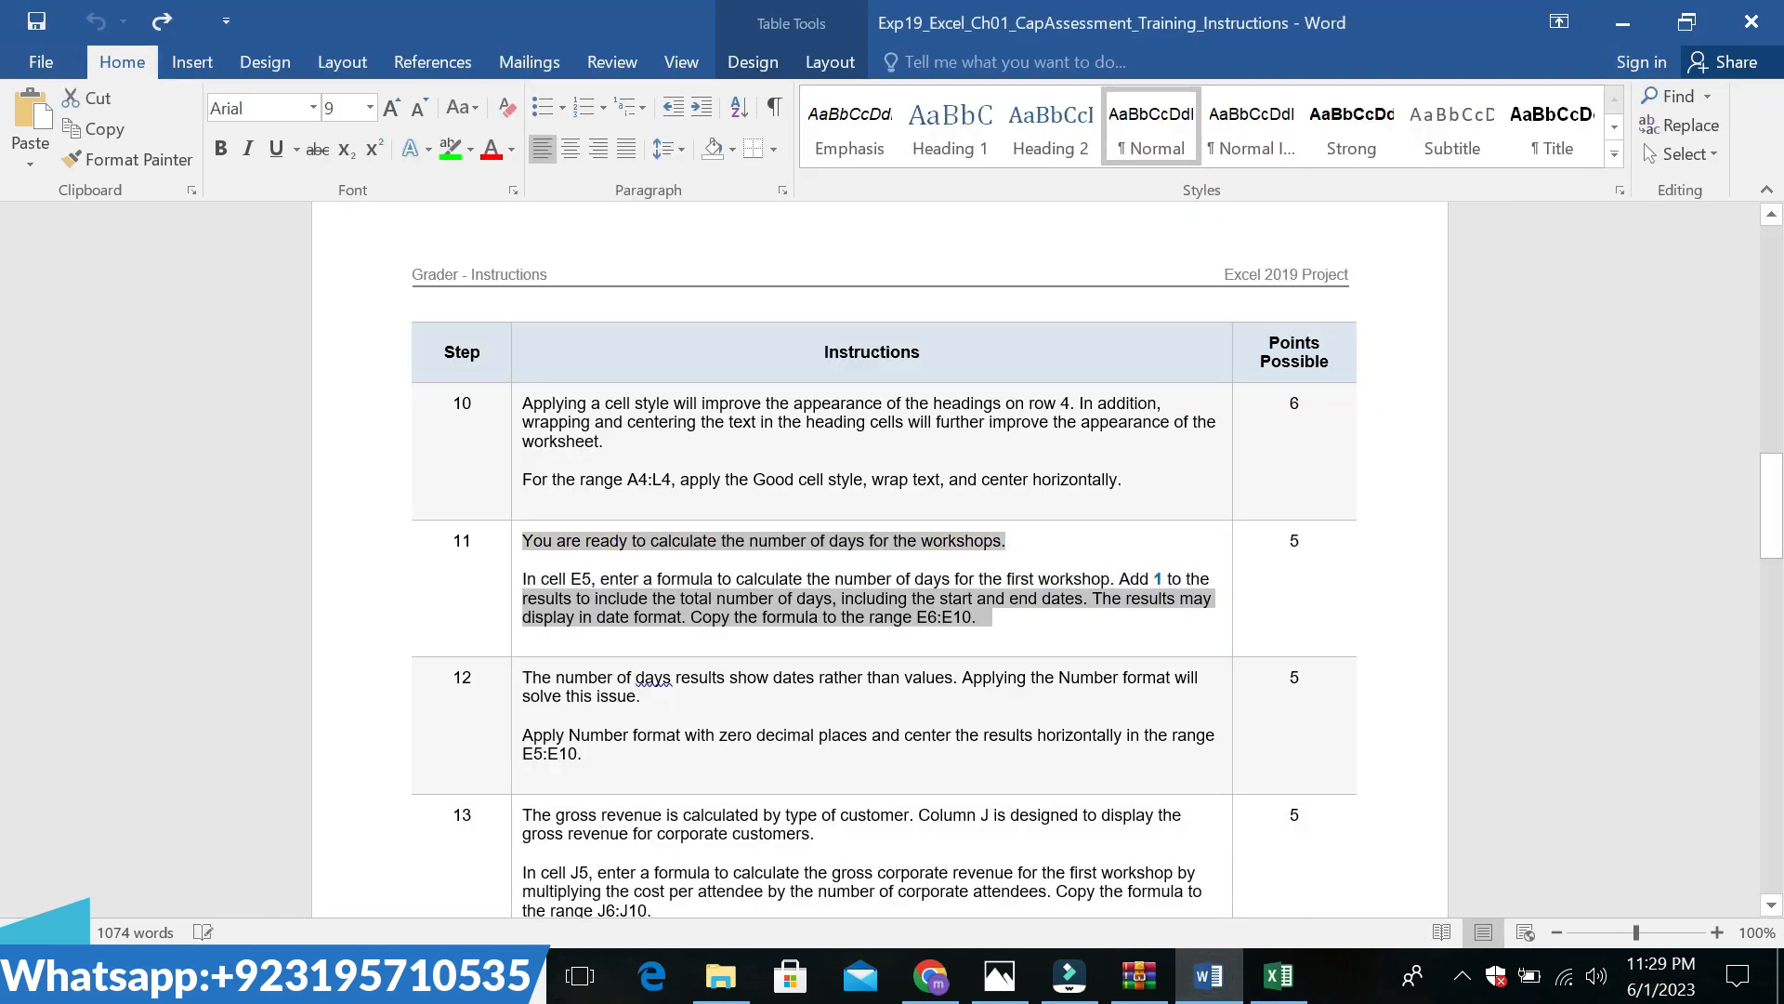
{"action": "left_click", "coordinate": [1021, 775]}
Highlight step 12's introductory text about the days results showing dates in yellow
{"action": "triple_click", "coordinate": [613, 695]}
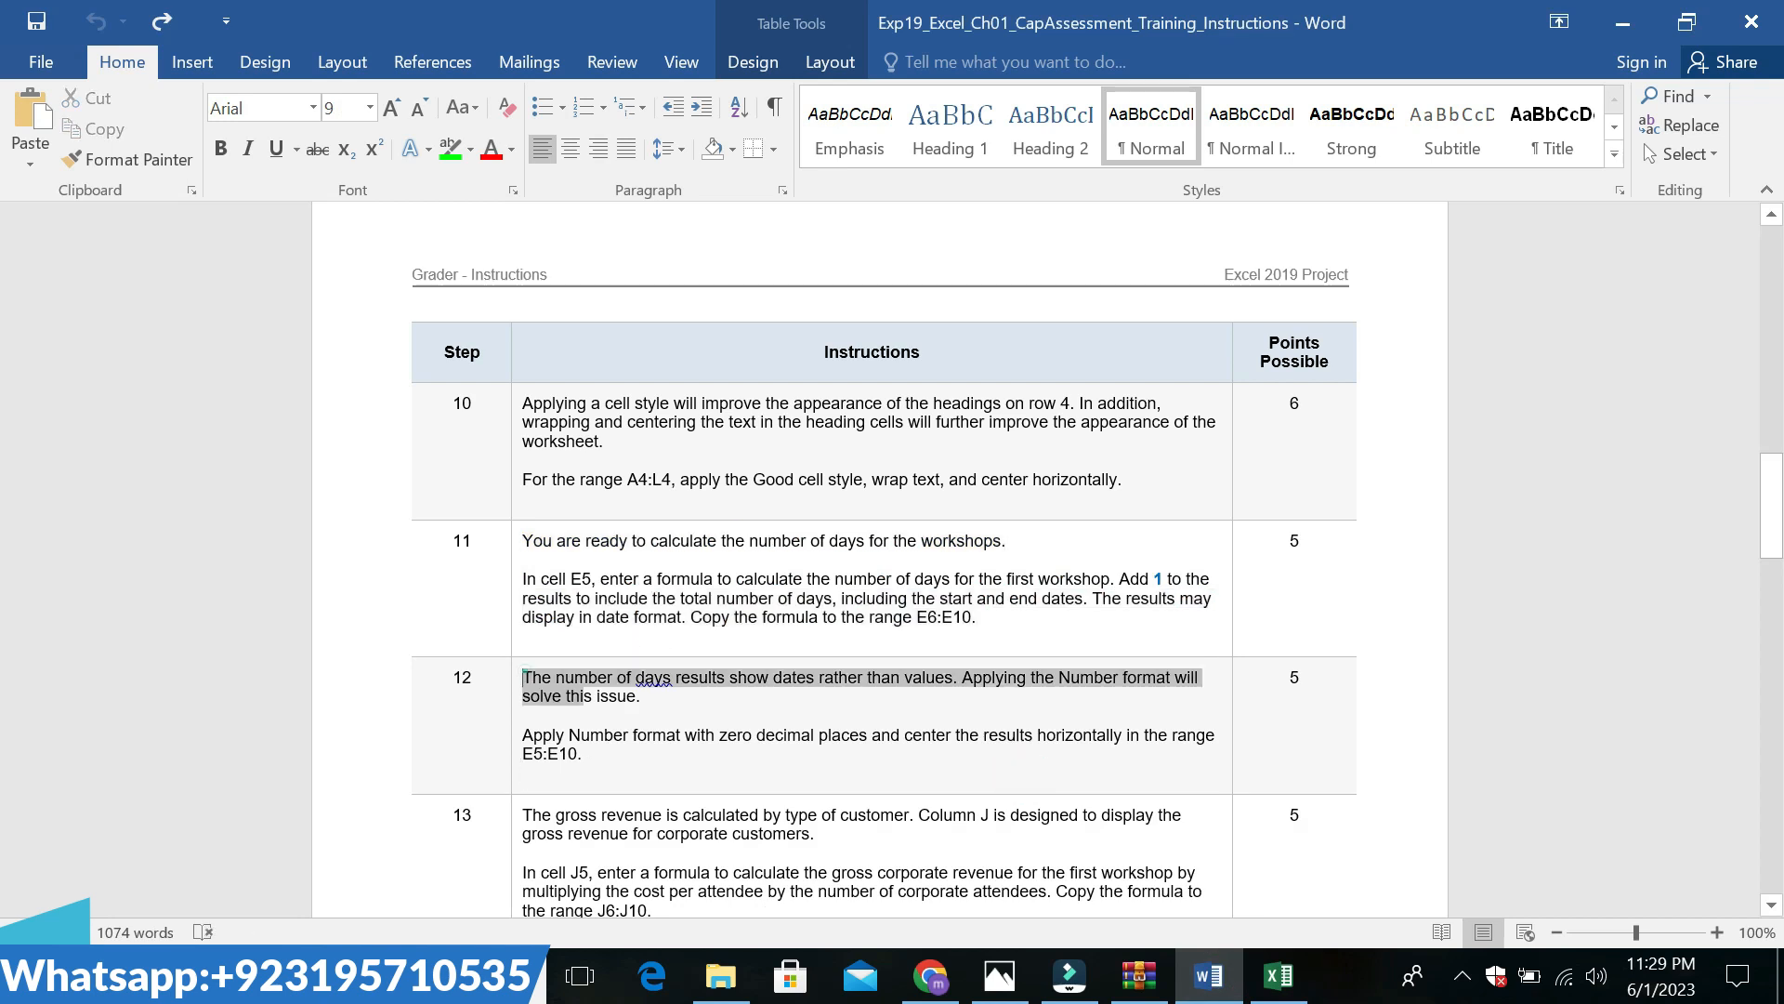
{"action": "left_click", "coordinate": [770, 660]}
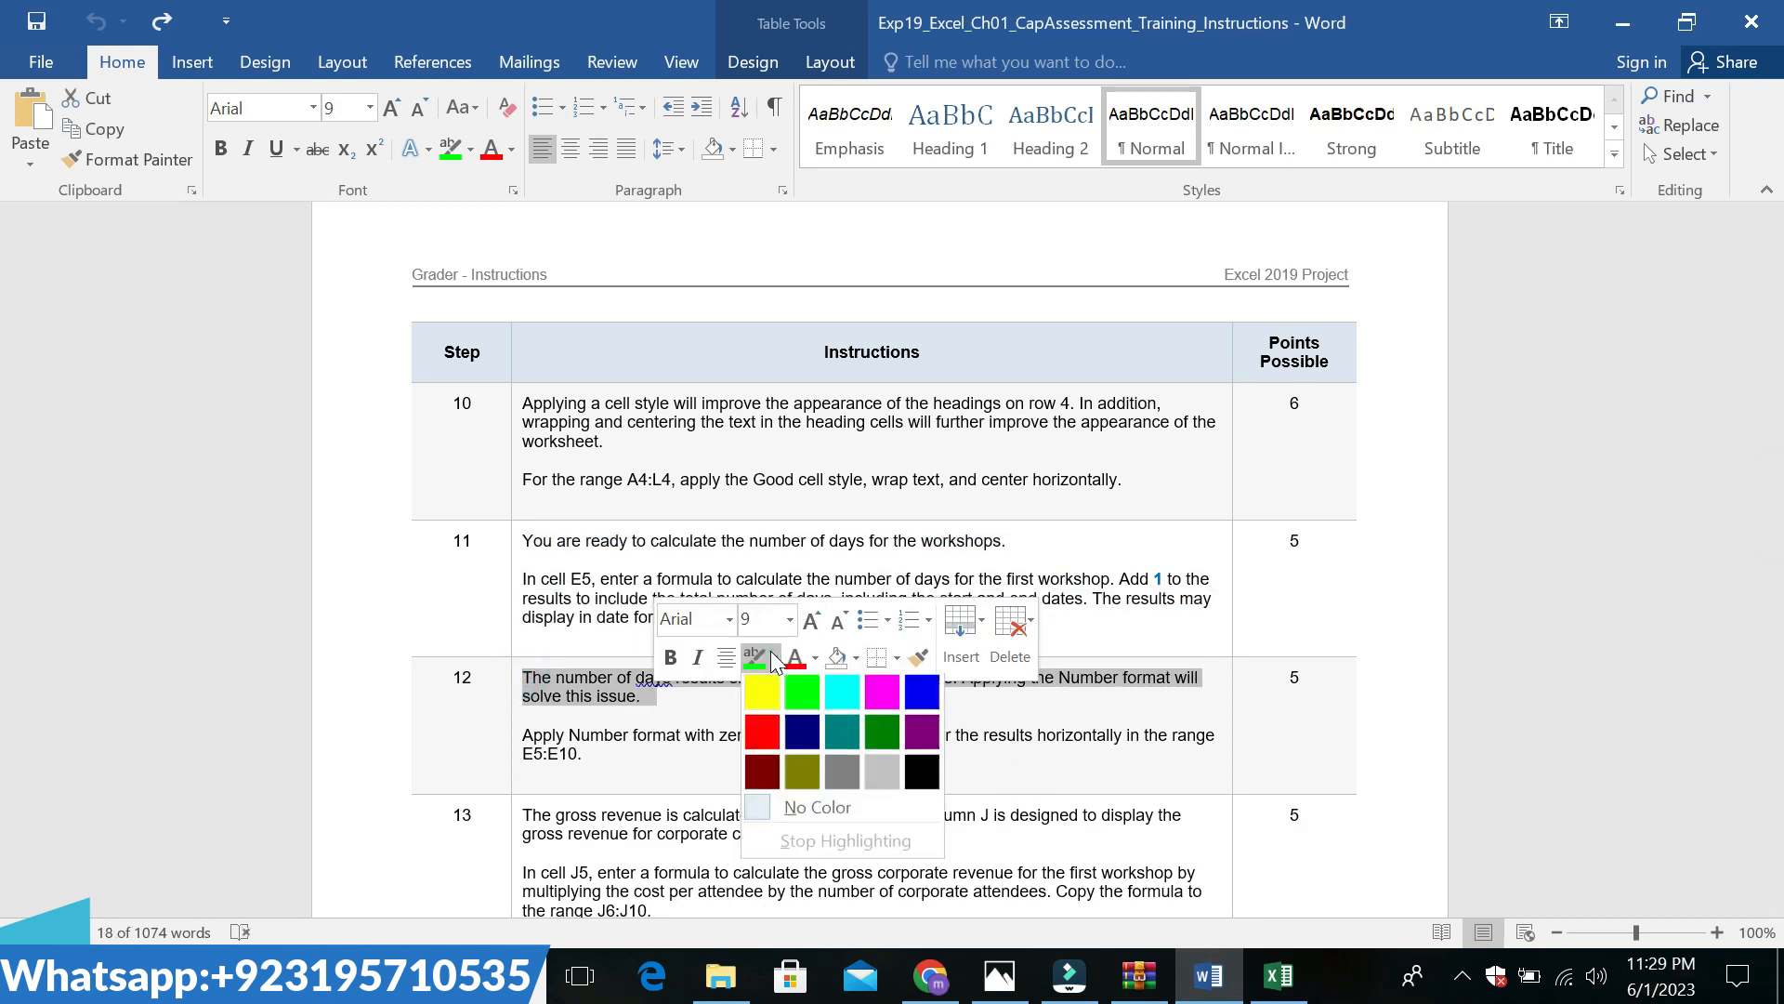
{"action": "left_click", "coordinate": [756, 690]}
Enlarge step 12's Number format instruction to 14 pt, highlight it in turquoise and mark its range E5:E10 while reading
{"action": "triple_click", "coordinate": [525, 738]}
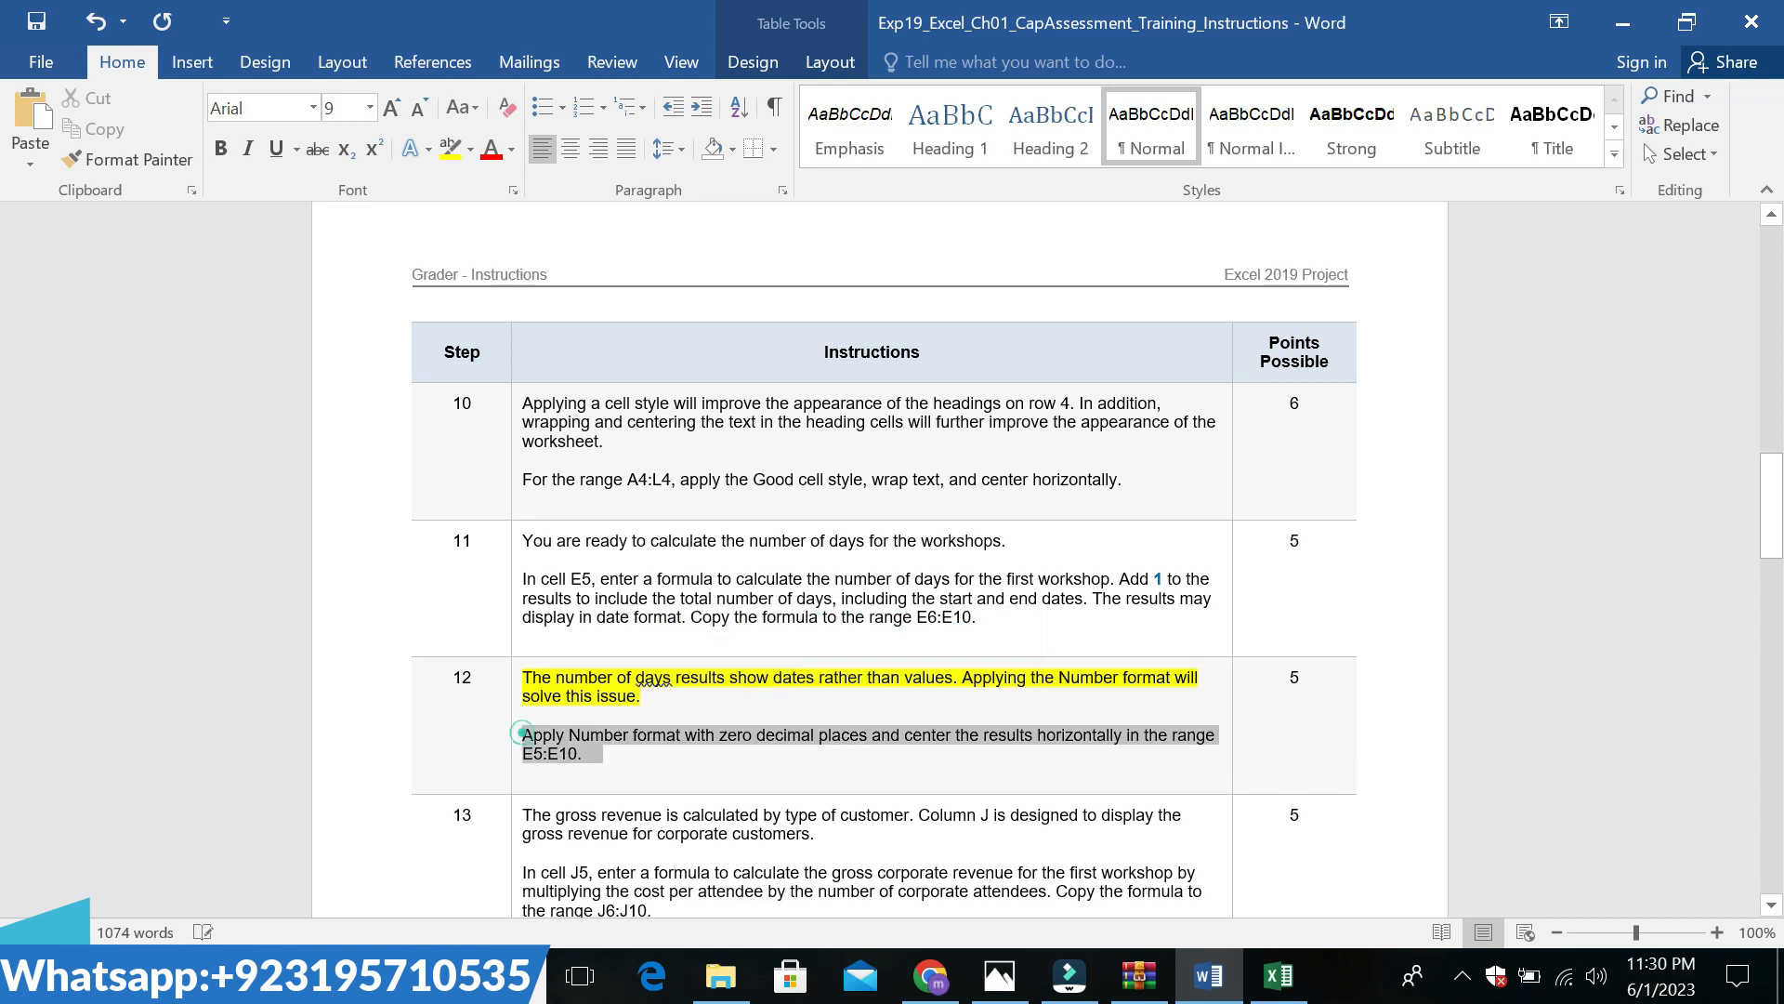
{"action": "left_click", "coordinate": [756, 666]}
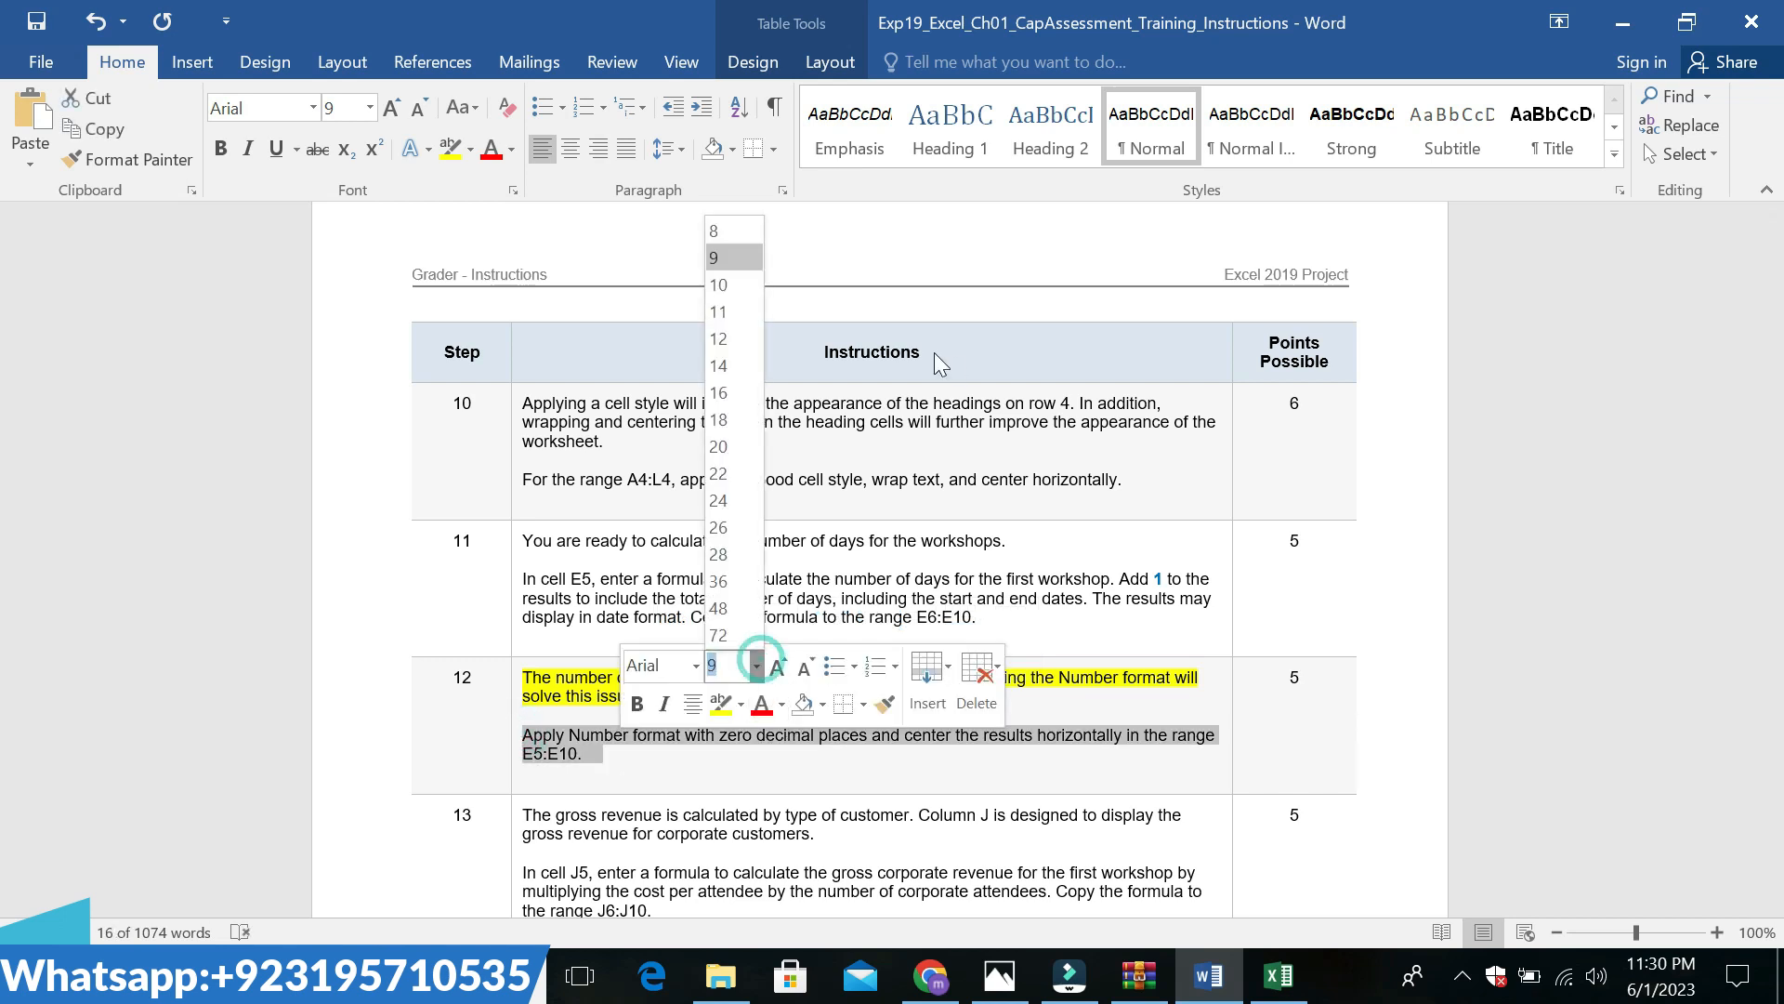
{"action": "left_click", "coordinate": [718, 365]}
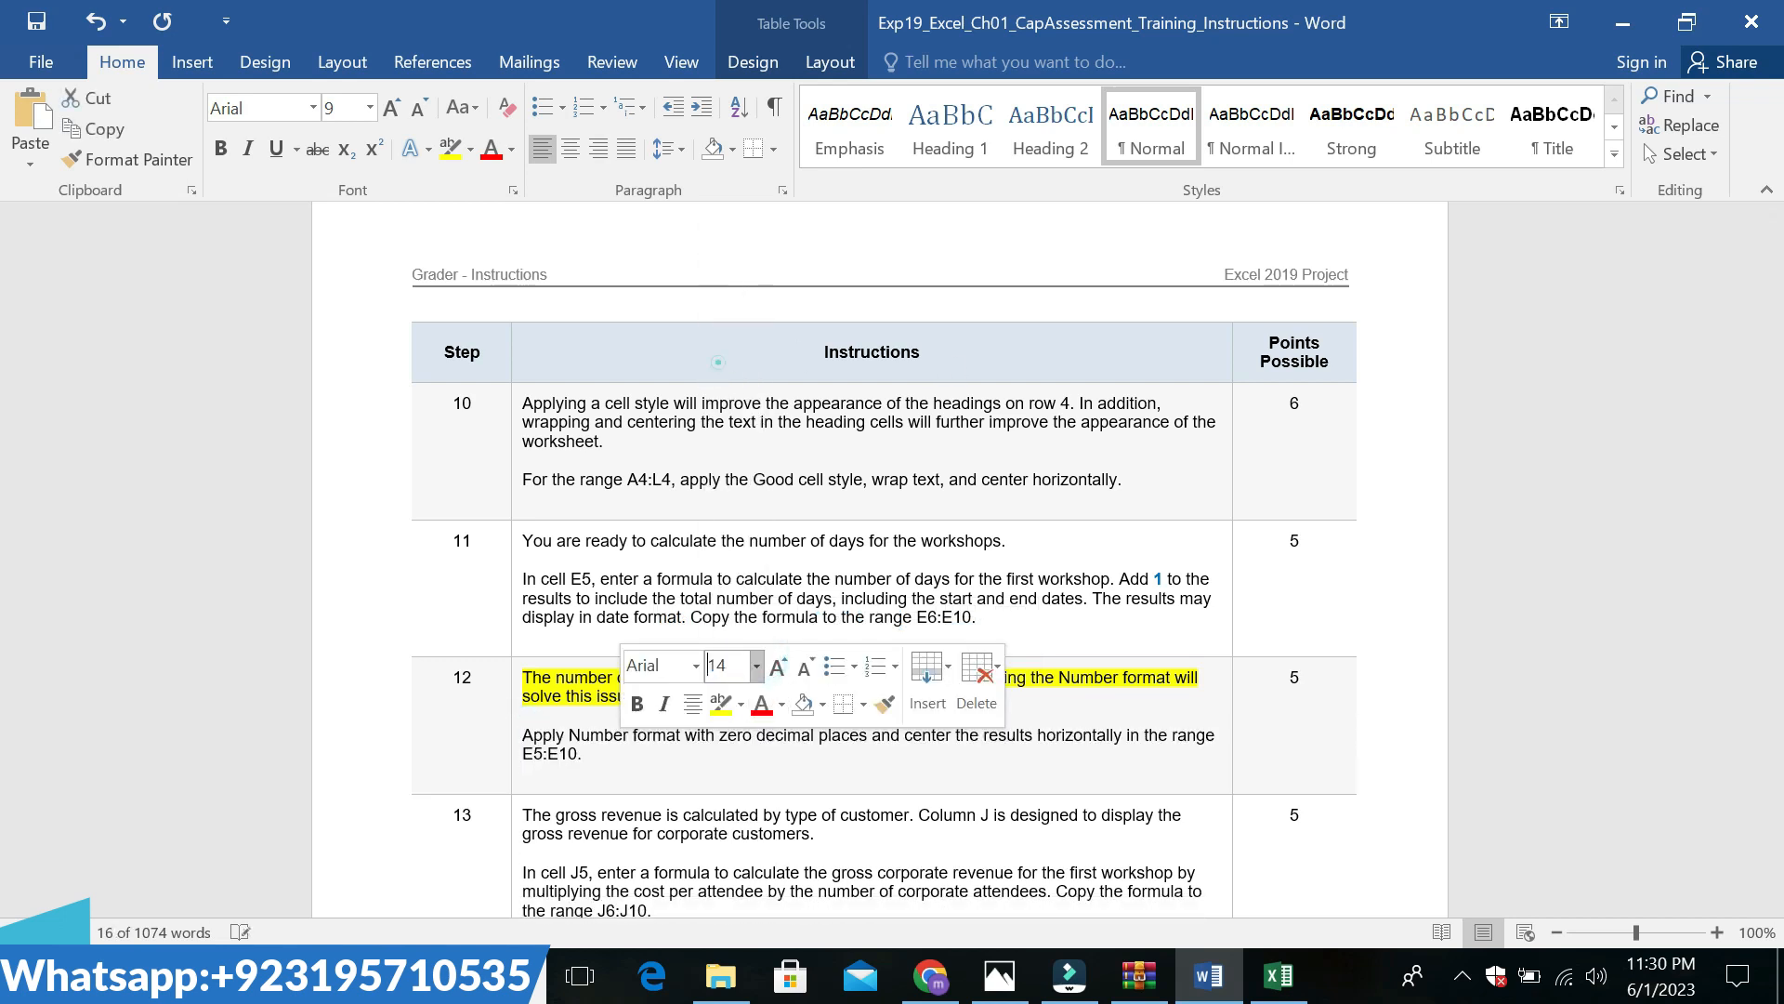
{"action": "left_click", "coordinate": [741, 707]}
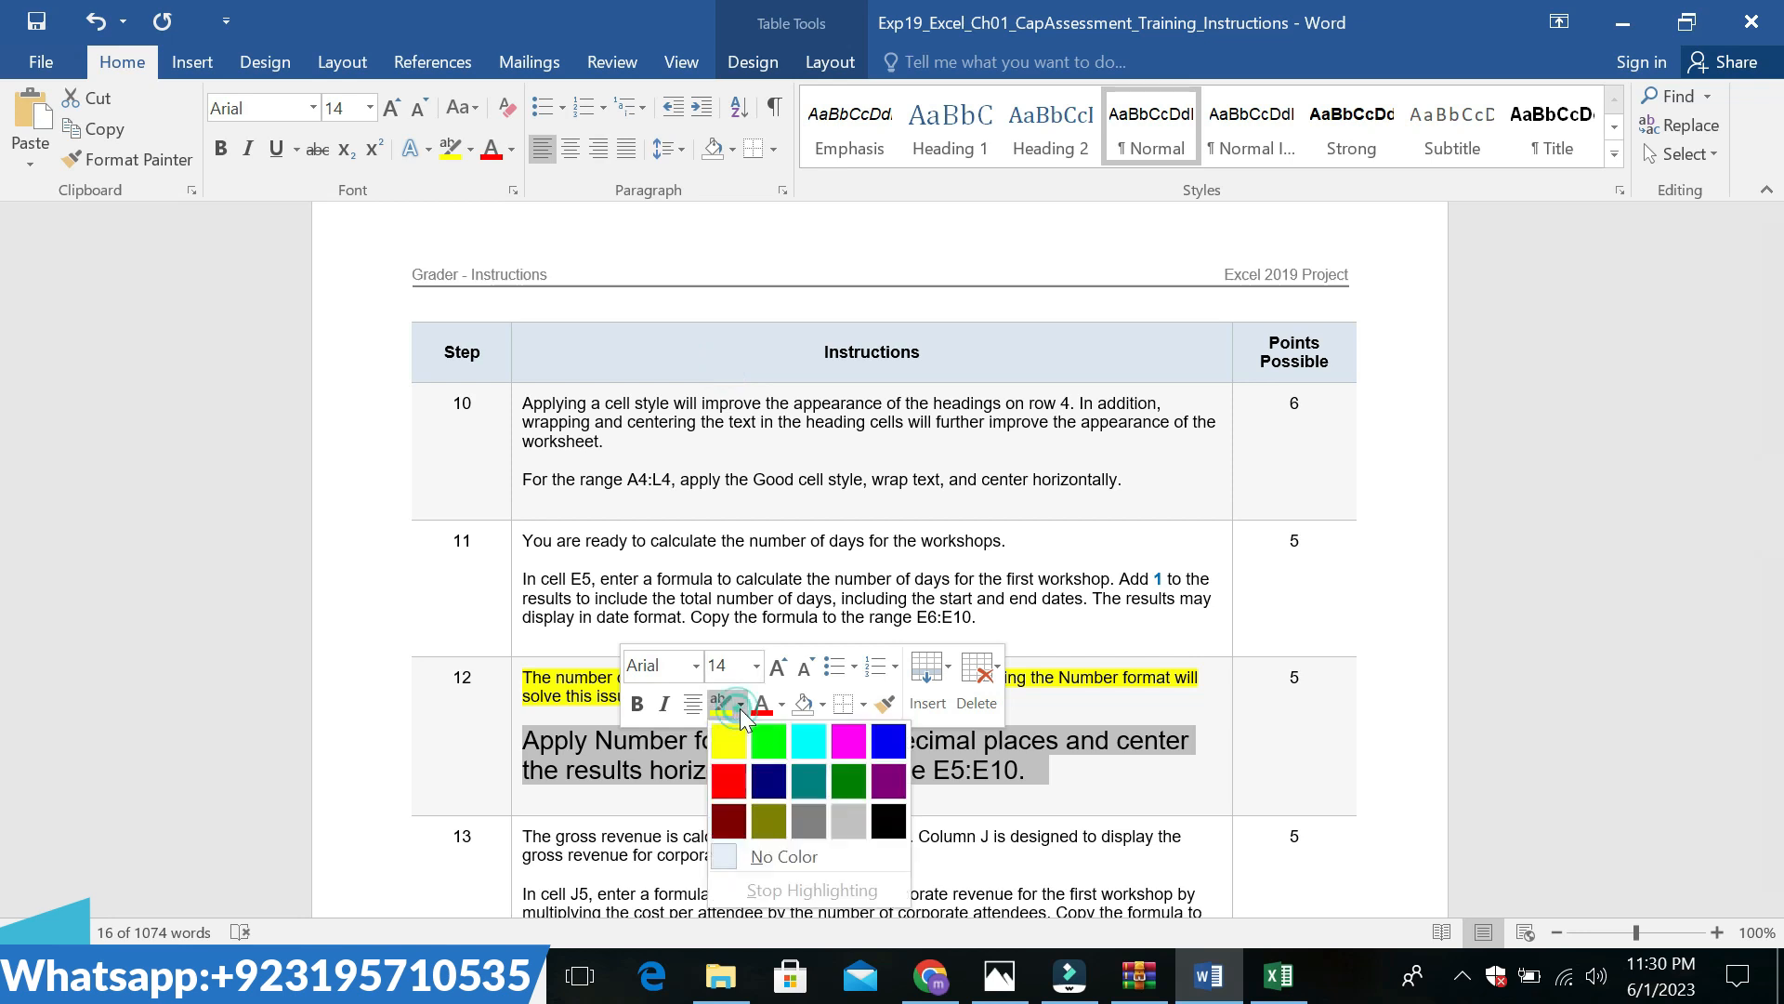
{"action": "left_click", "coordinate": [809, 740]}
{"action": "left_click_drag", "start_coordinate": [523, 741], "coordinate": [1044, 773]}
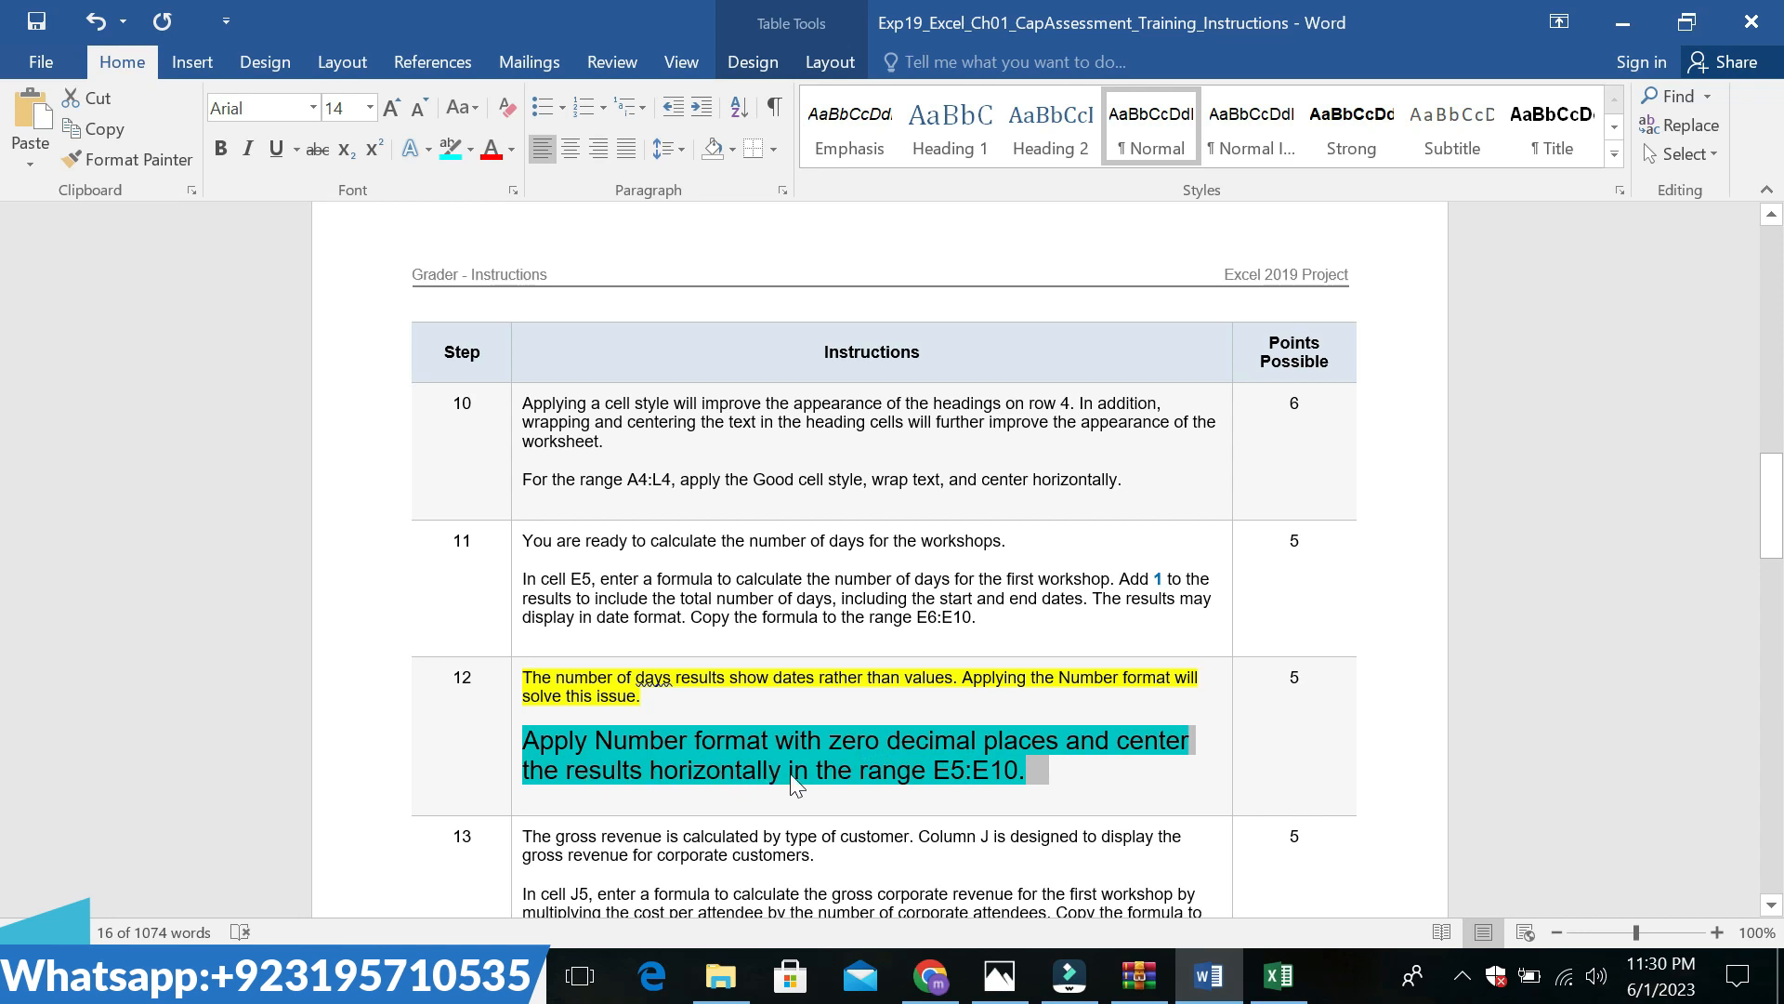
{"action": "left_click", "coordinate": [851, 772]}
{"action": "left_click_drag", "start_coordinate": [933, 771], "coordinate": [1020, 771]}
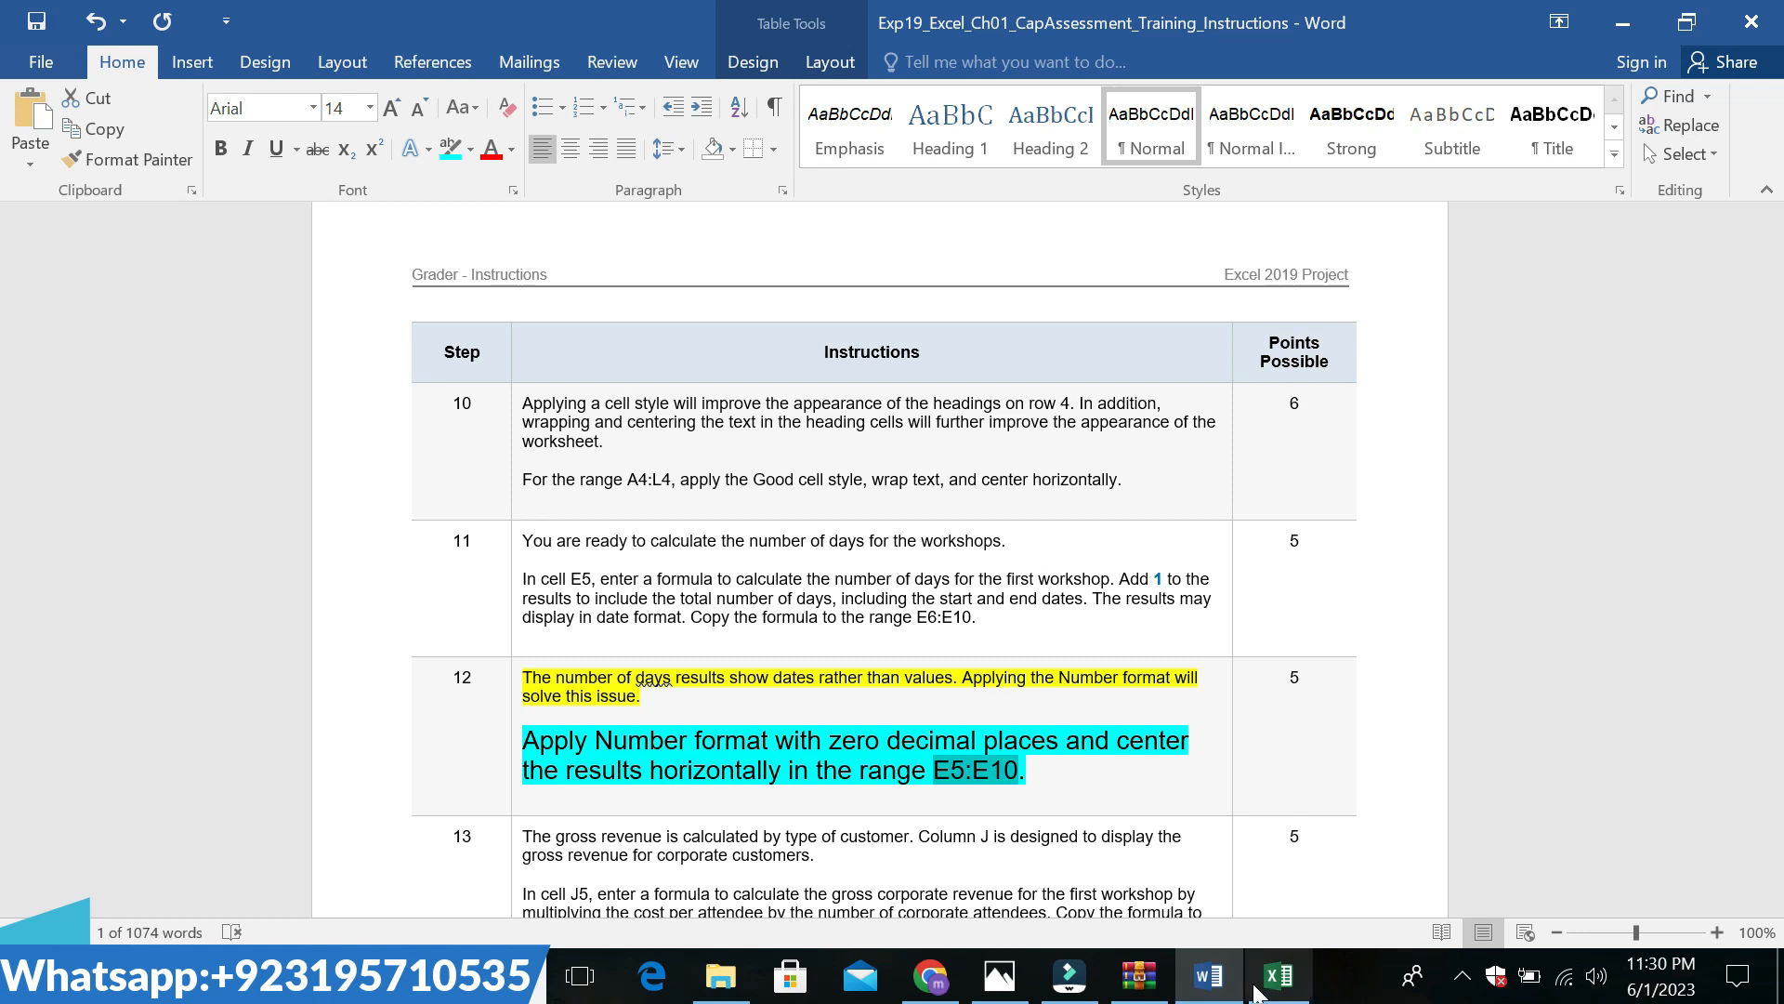
Switch to Excel and autofit the width of column E
{"action": "left_click", "coordinate": [1281, 980]}
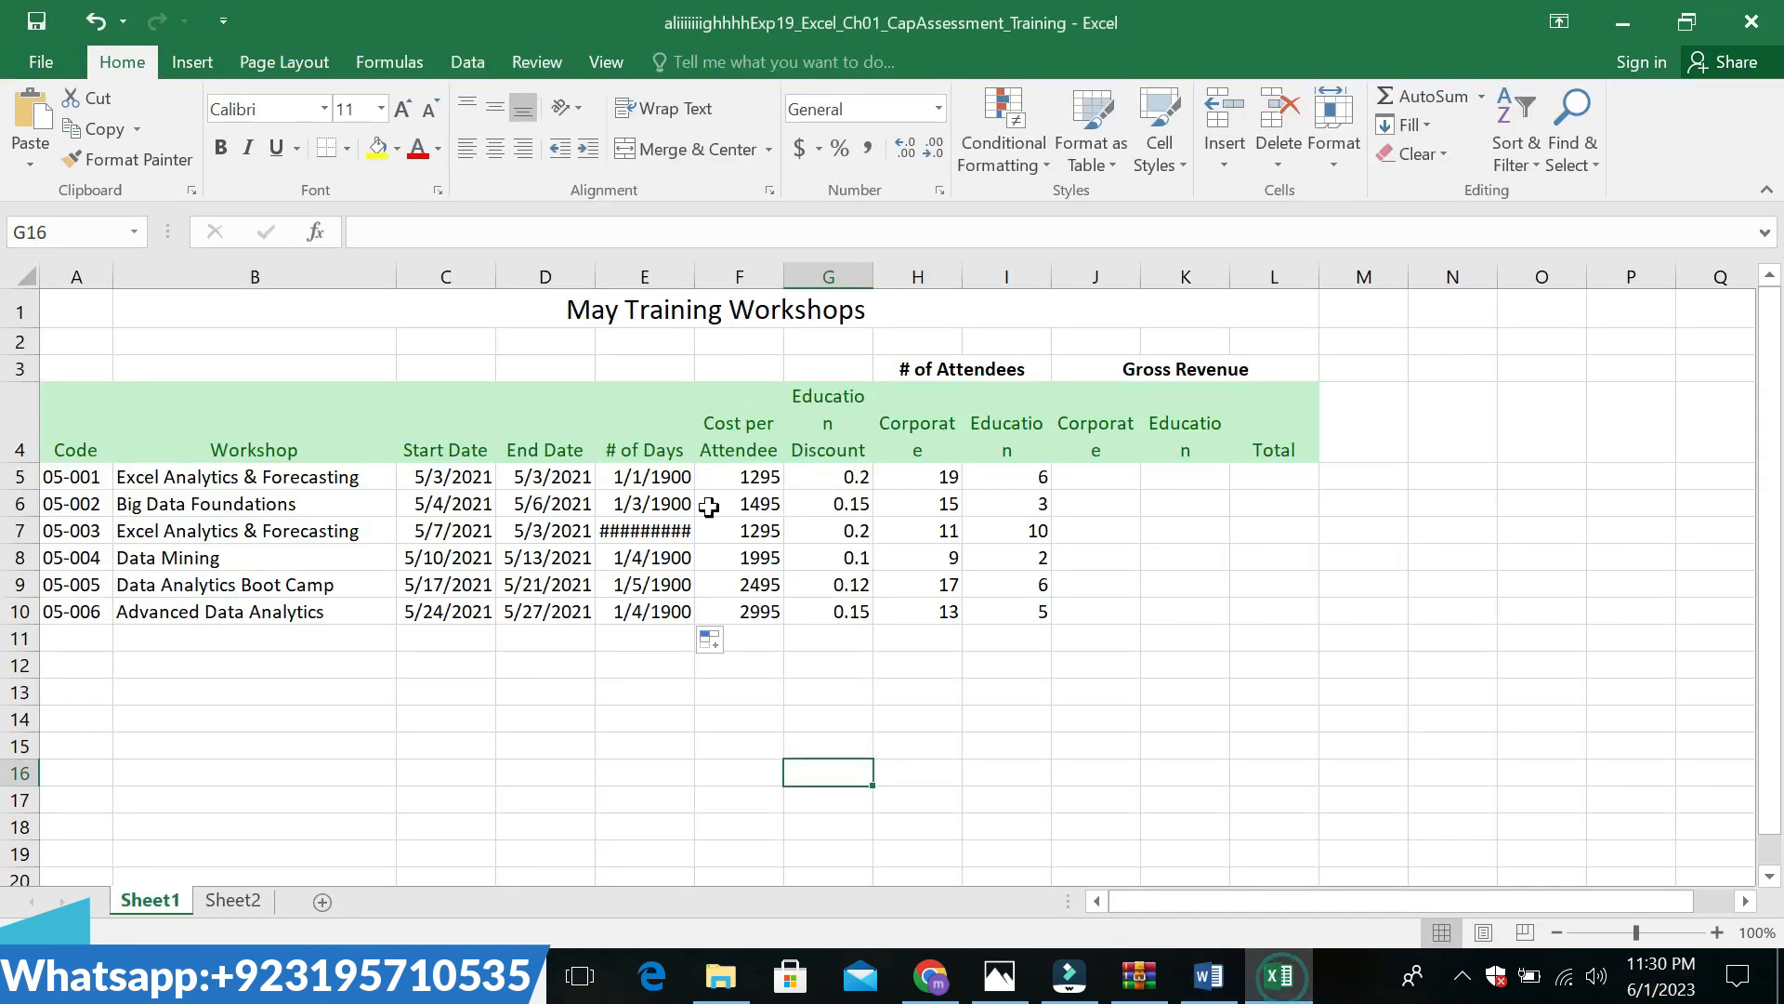
{"action": "double_click", "coordinate": [697, 274]}
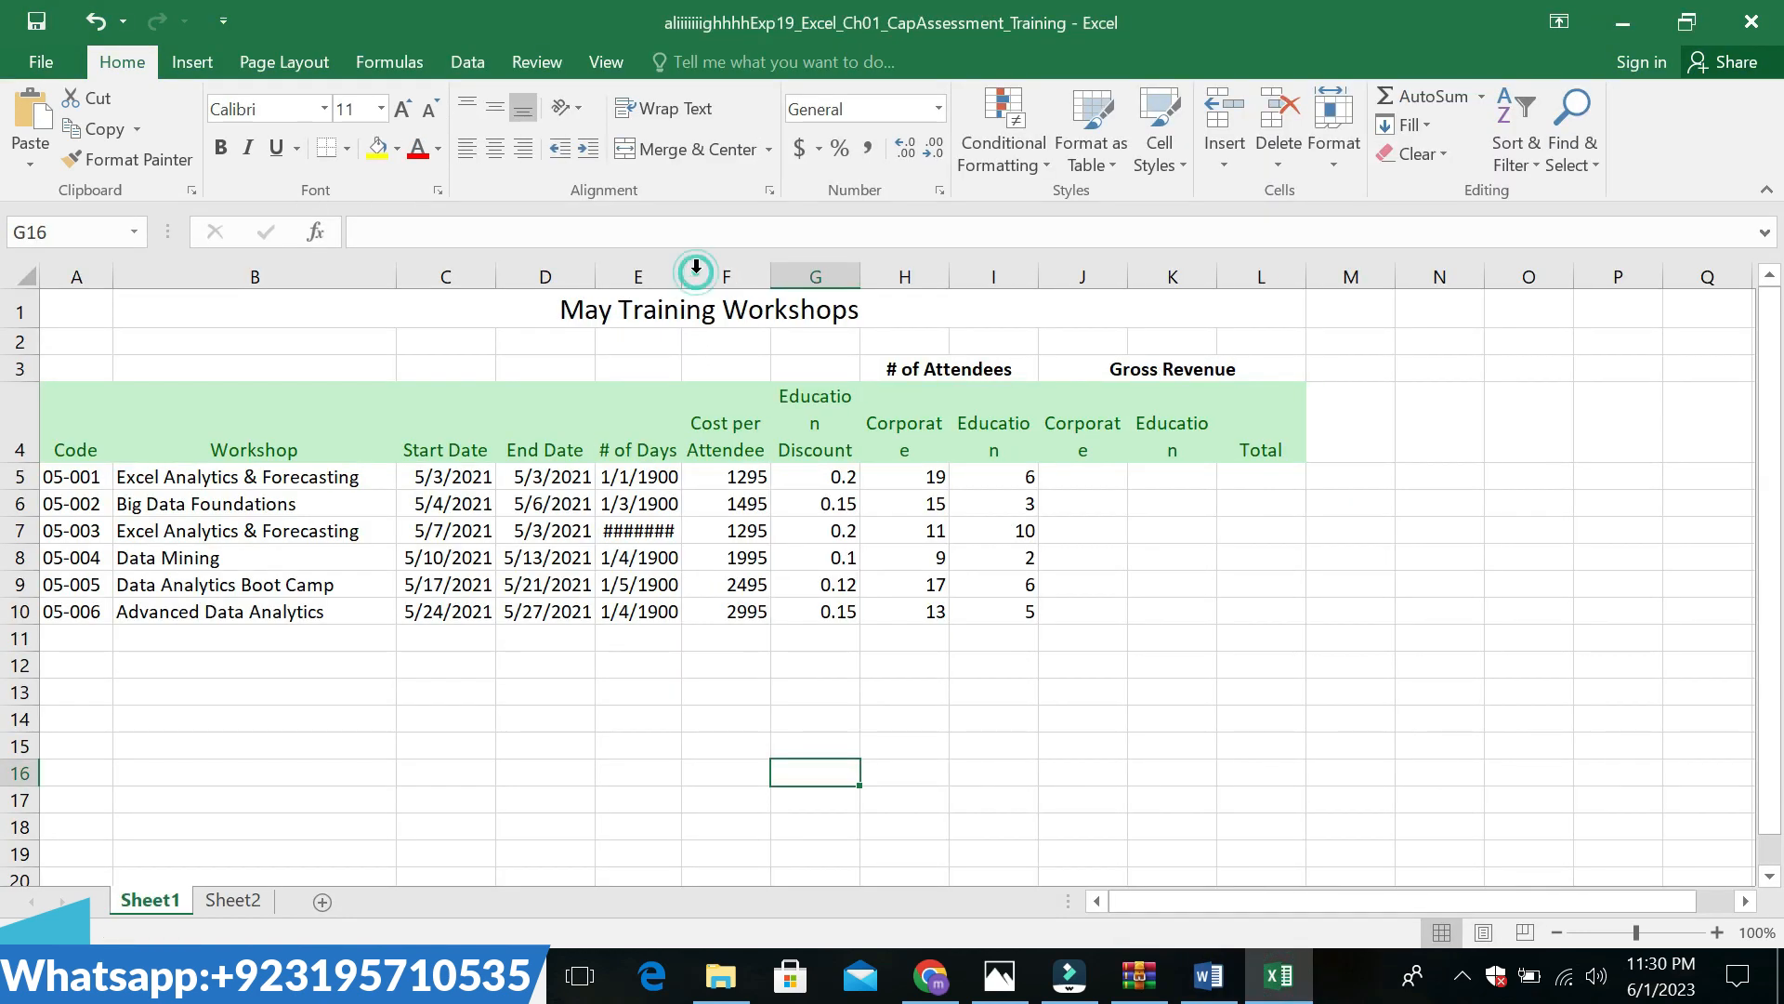
{"action": "left_click", "coordinate": [697, 271]}
{"action": "left_click", "coordinate": [994, 664]}
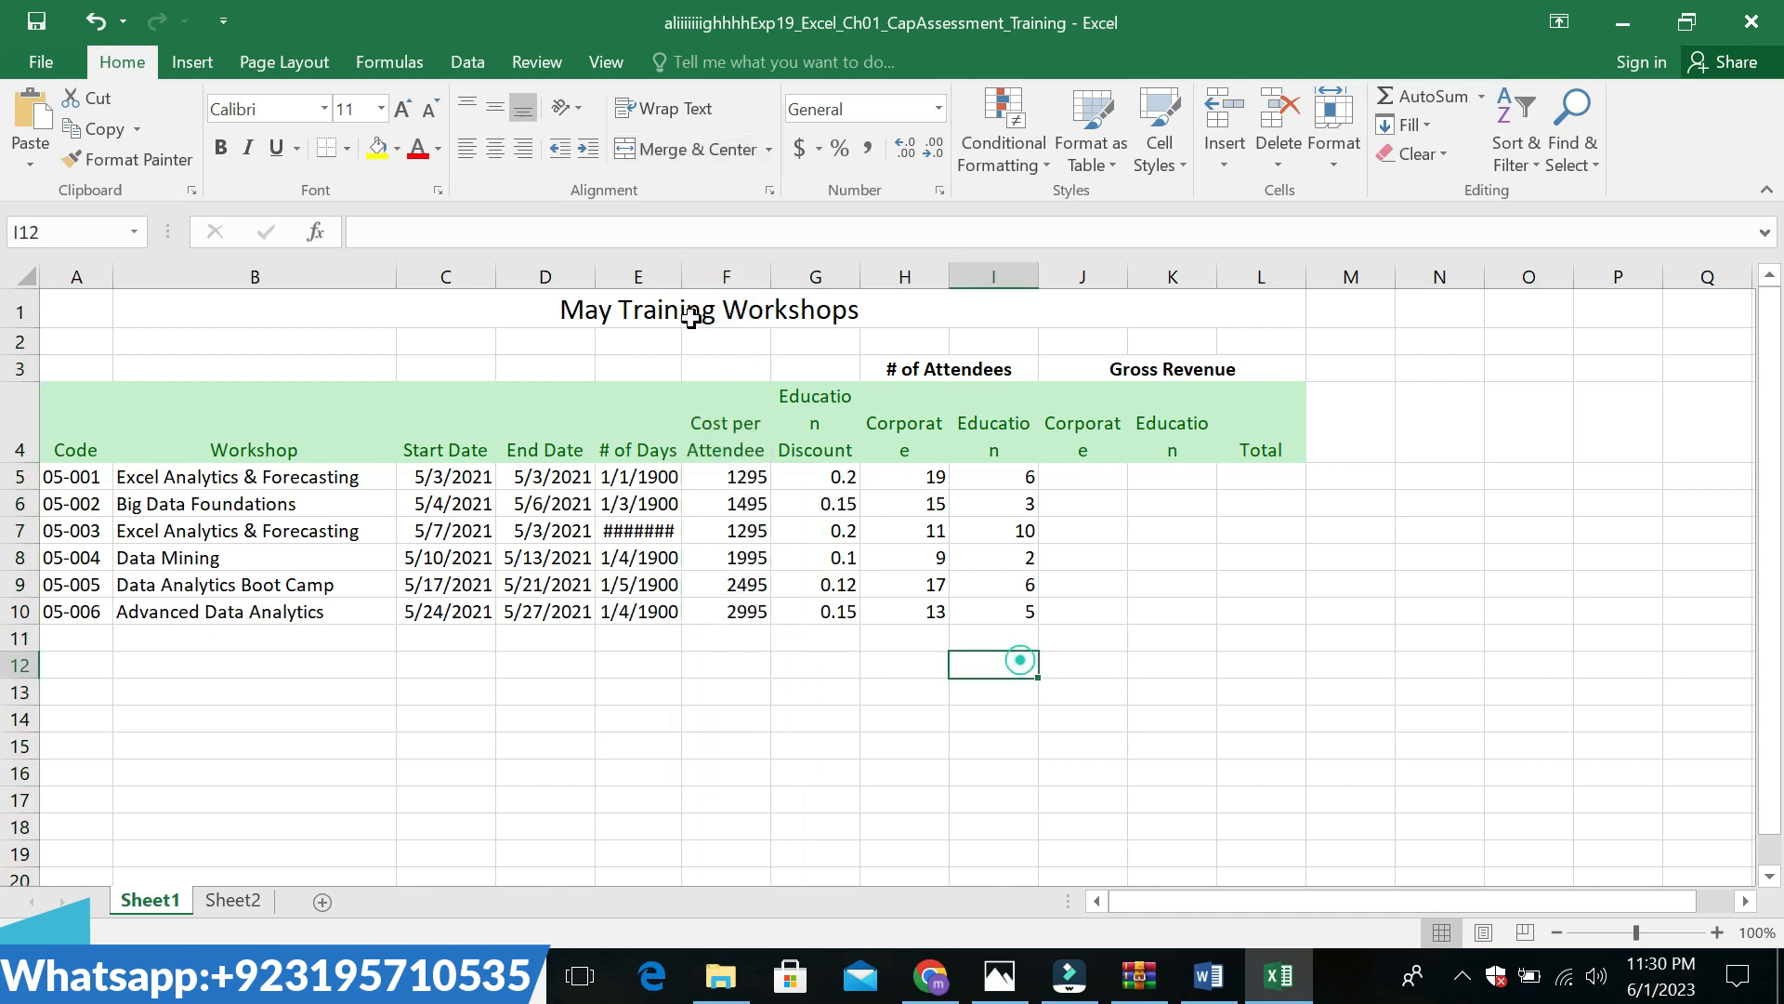
{"action": "left_click_drag", "start_coordinate": [680, 271], "coordinate": [680, 271]}
Select the range E5:E10 and choose the Number category in its cell format settings
{"action": "left_click", "coordinate": [49, 232]}
{"action": "key", "text": "BackSpace"}
{"action": "key", "text": "Return"}
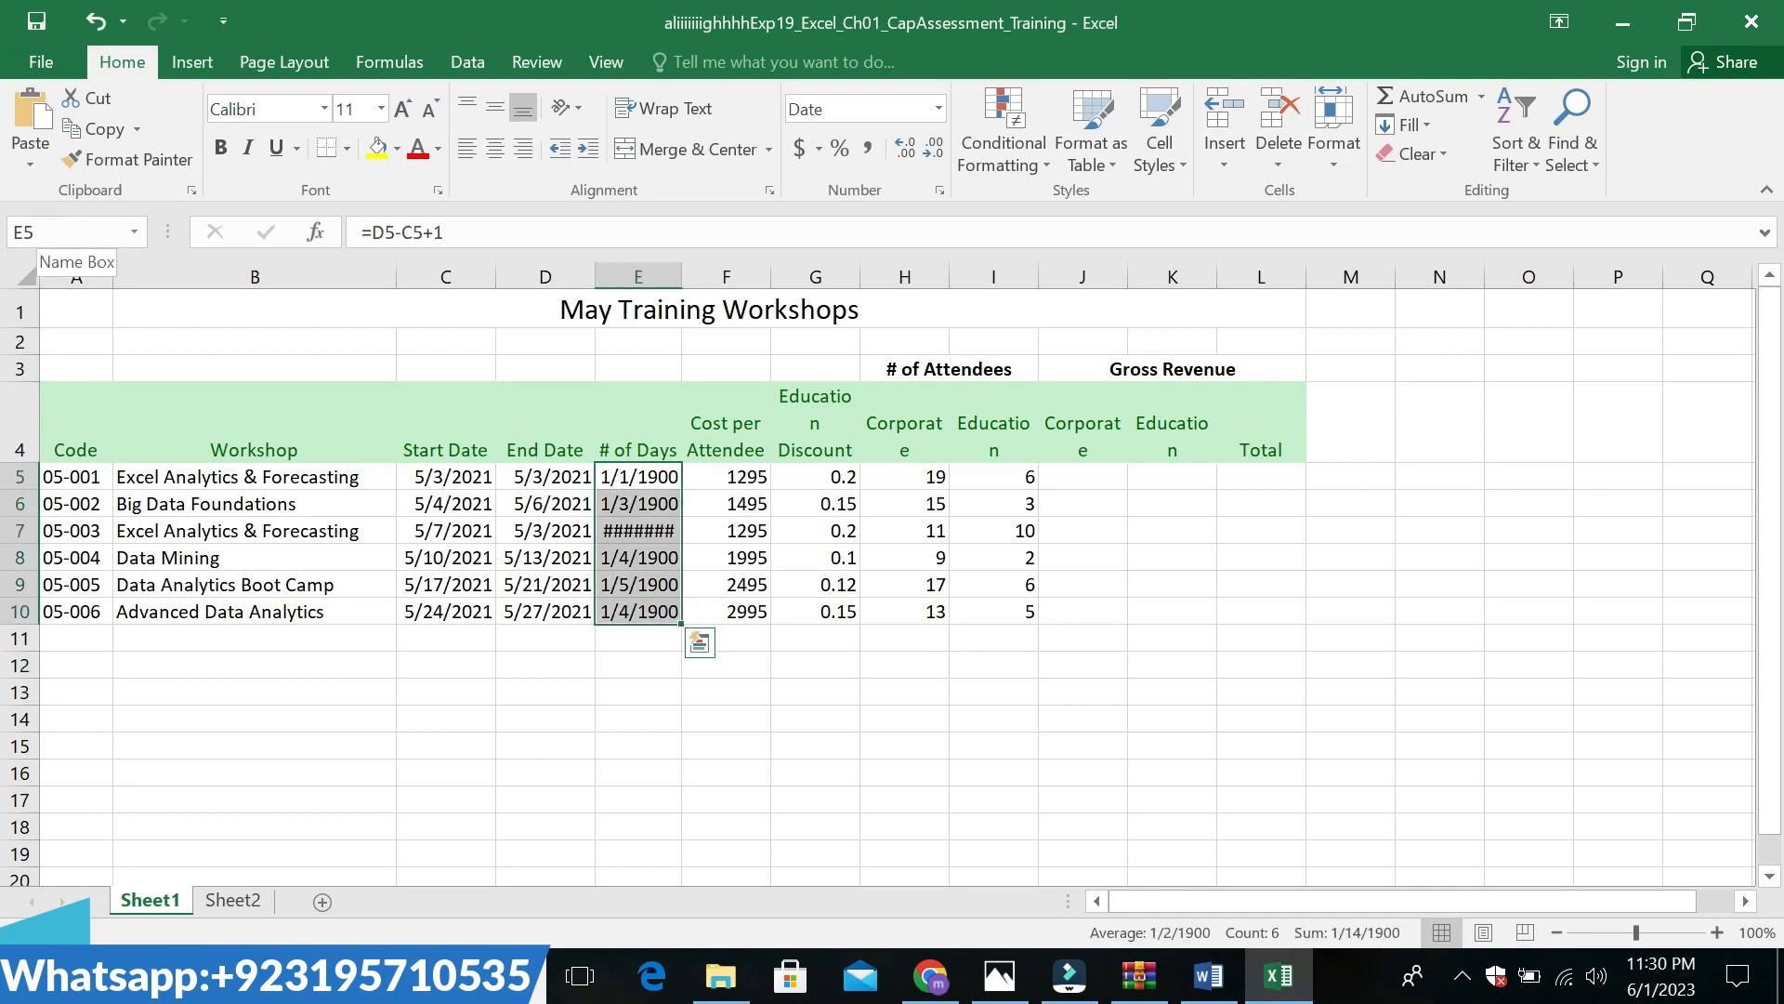
{"action": "left_click", "coordinate": [940, 192]}
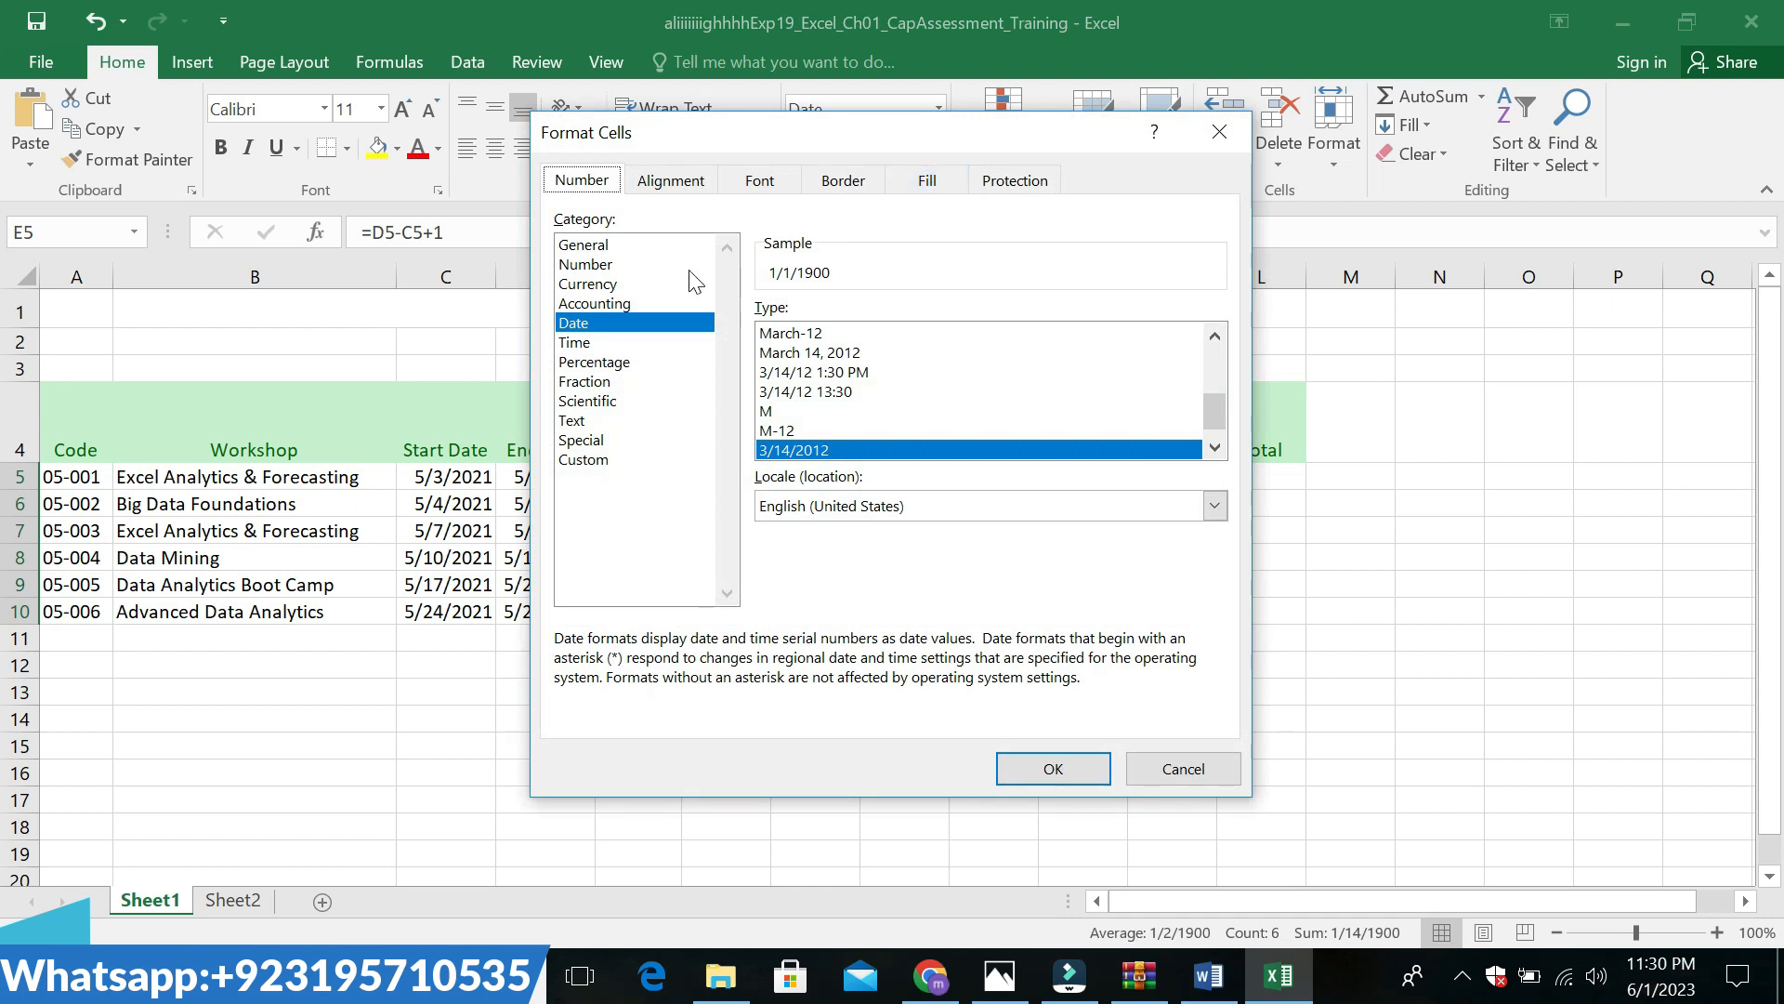
{"action": "left_click", "coordinate": [614, 264]}
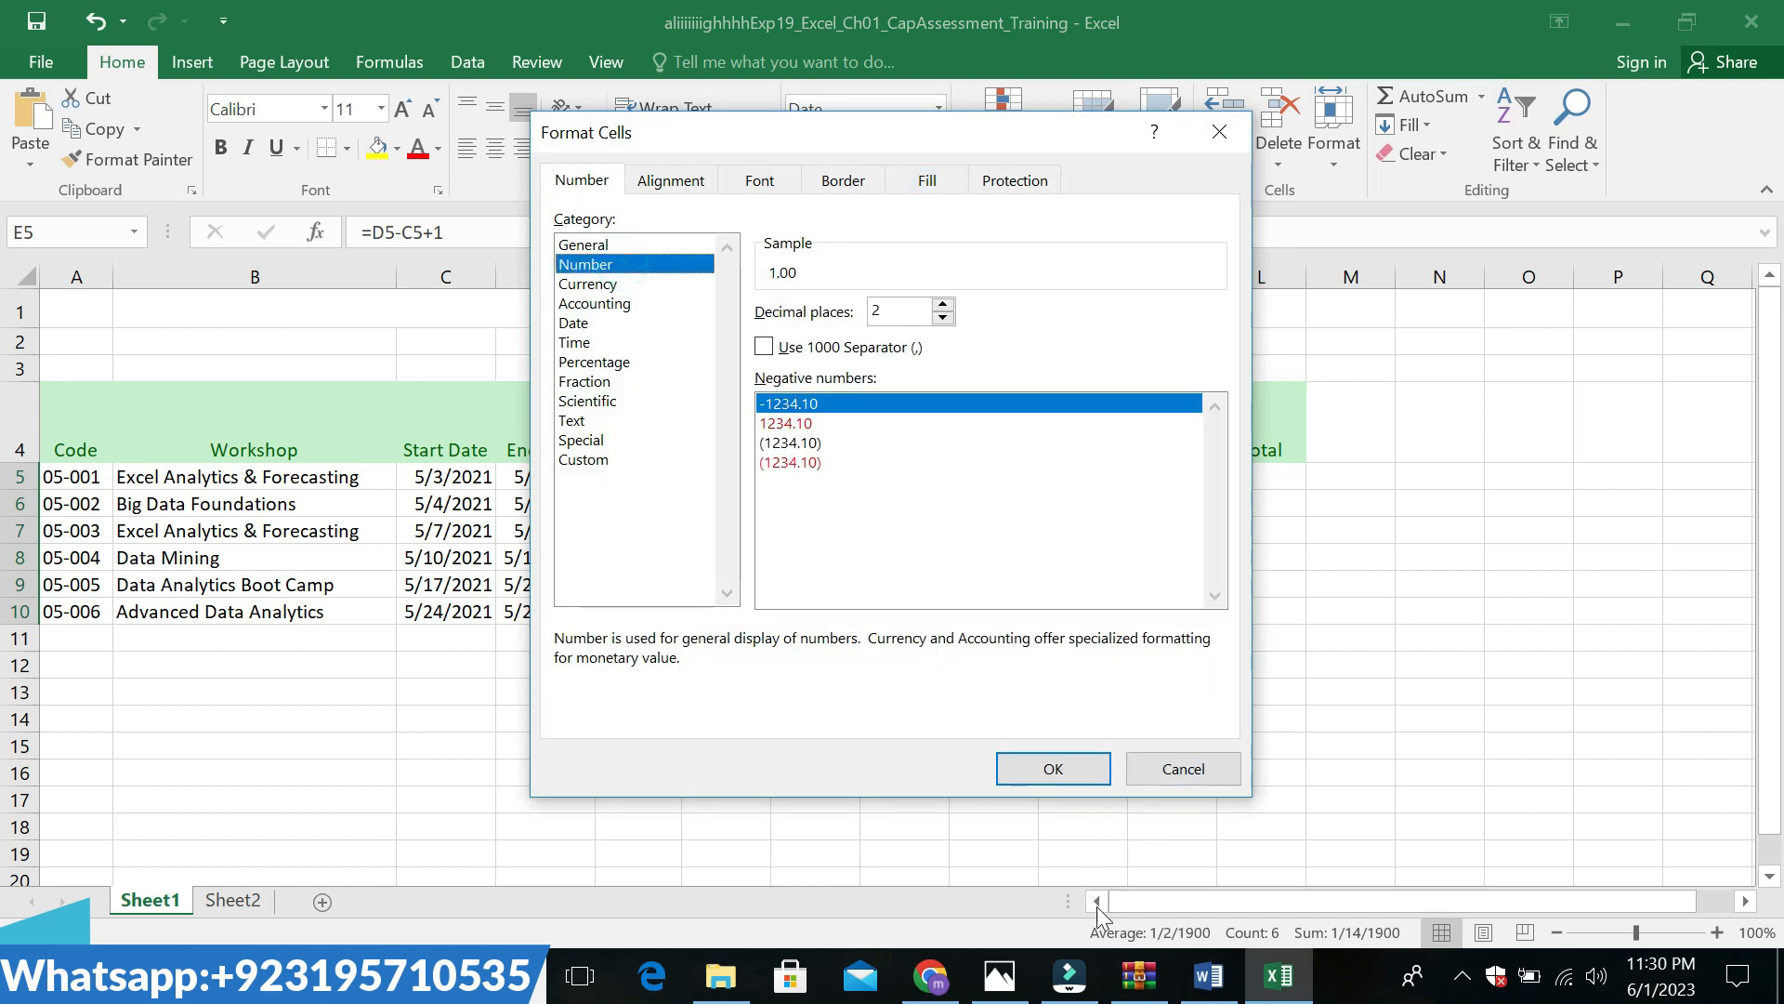
Check step 12's decimal places requirement in Word, marking "with zero decimal places", and return to Excel
{"action": "left_click", "coordinate": [1208, 976]}
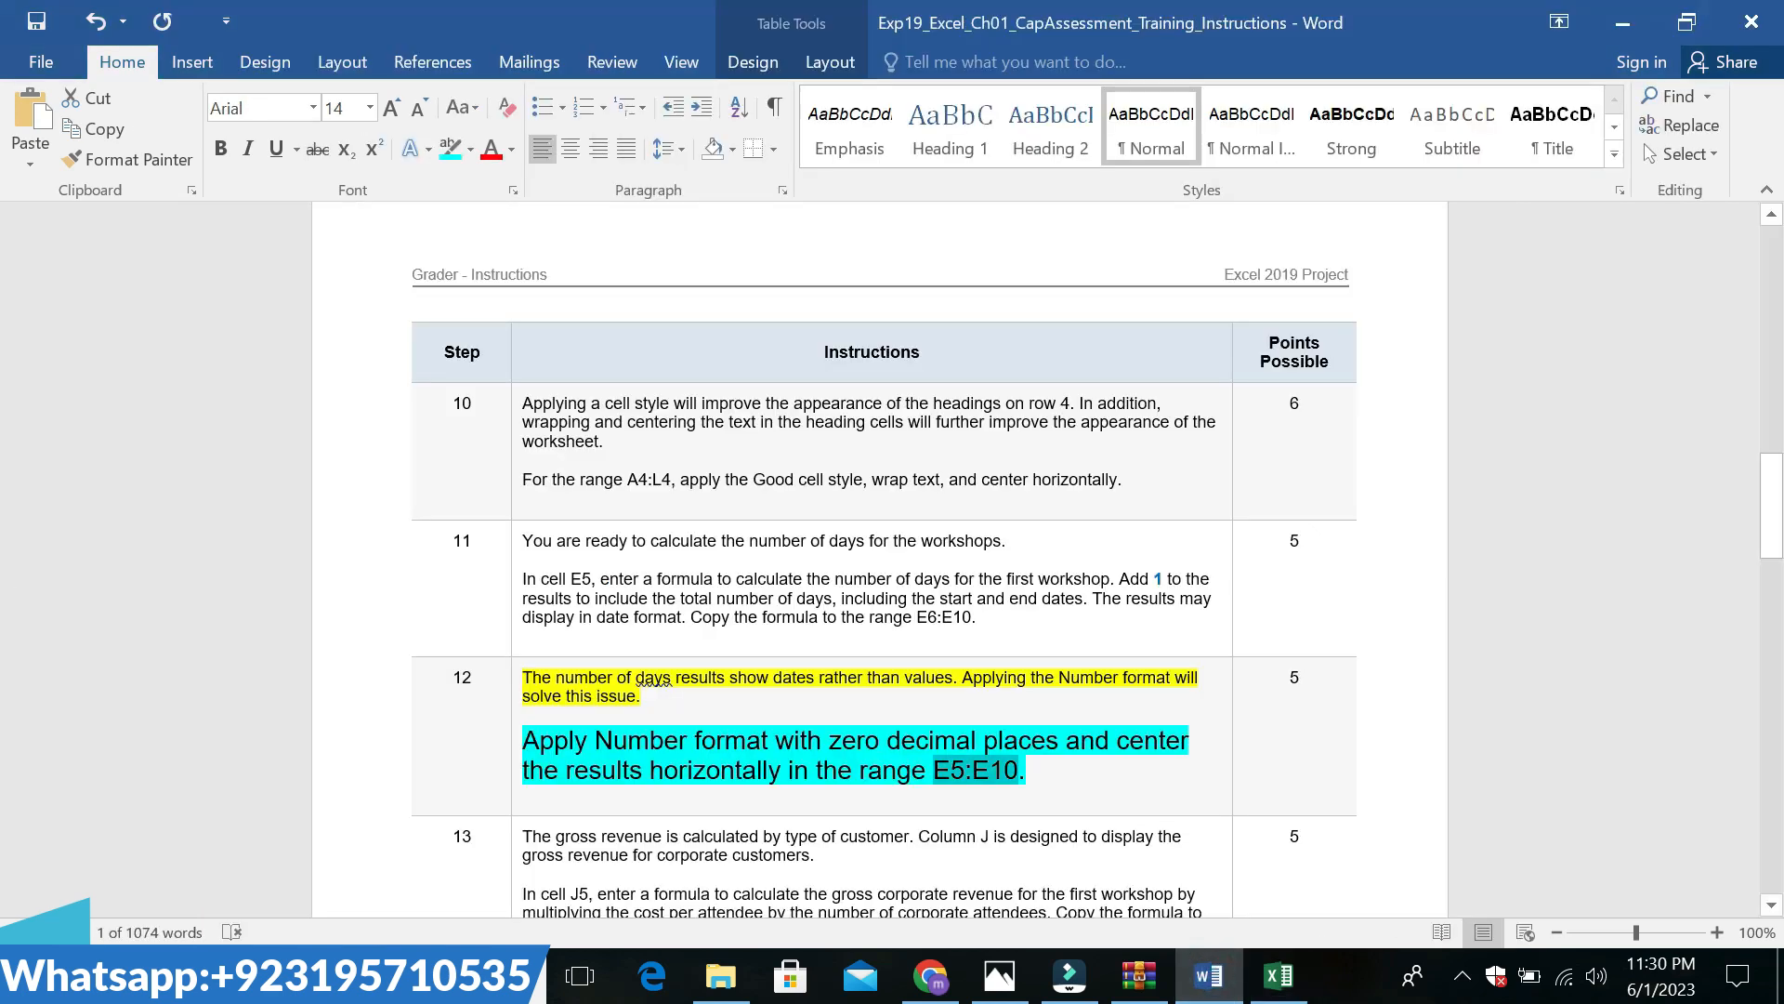
{"action": "left_click_drag", "start_coordinate": [775, 740], "coordinate": [1065, 740]}
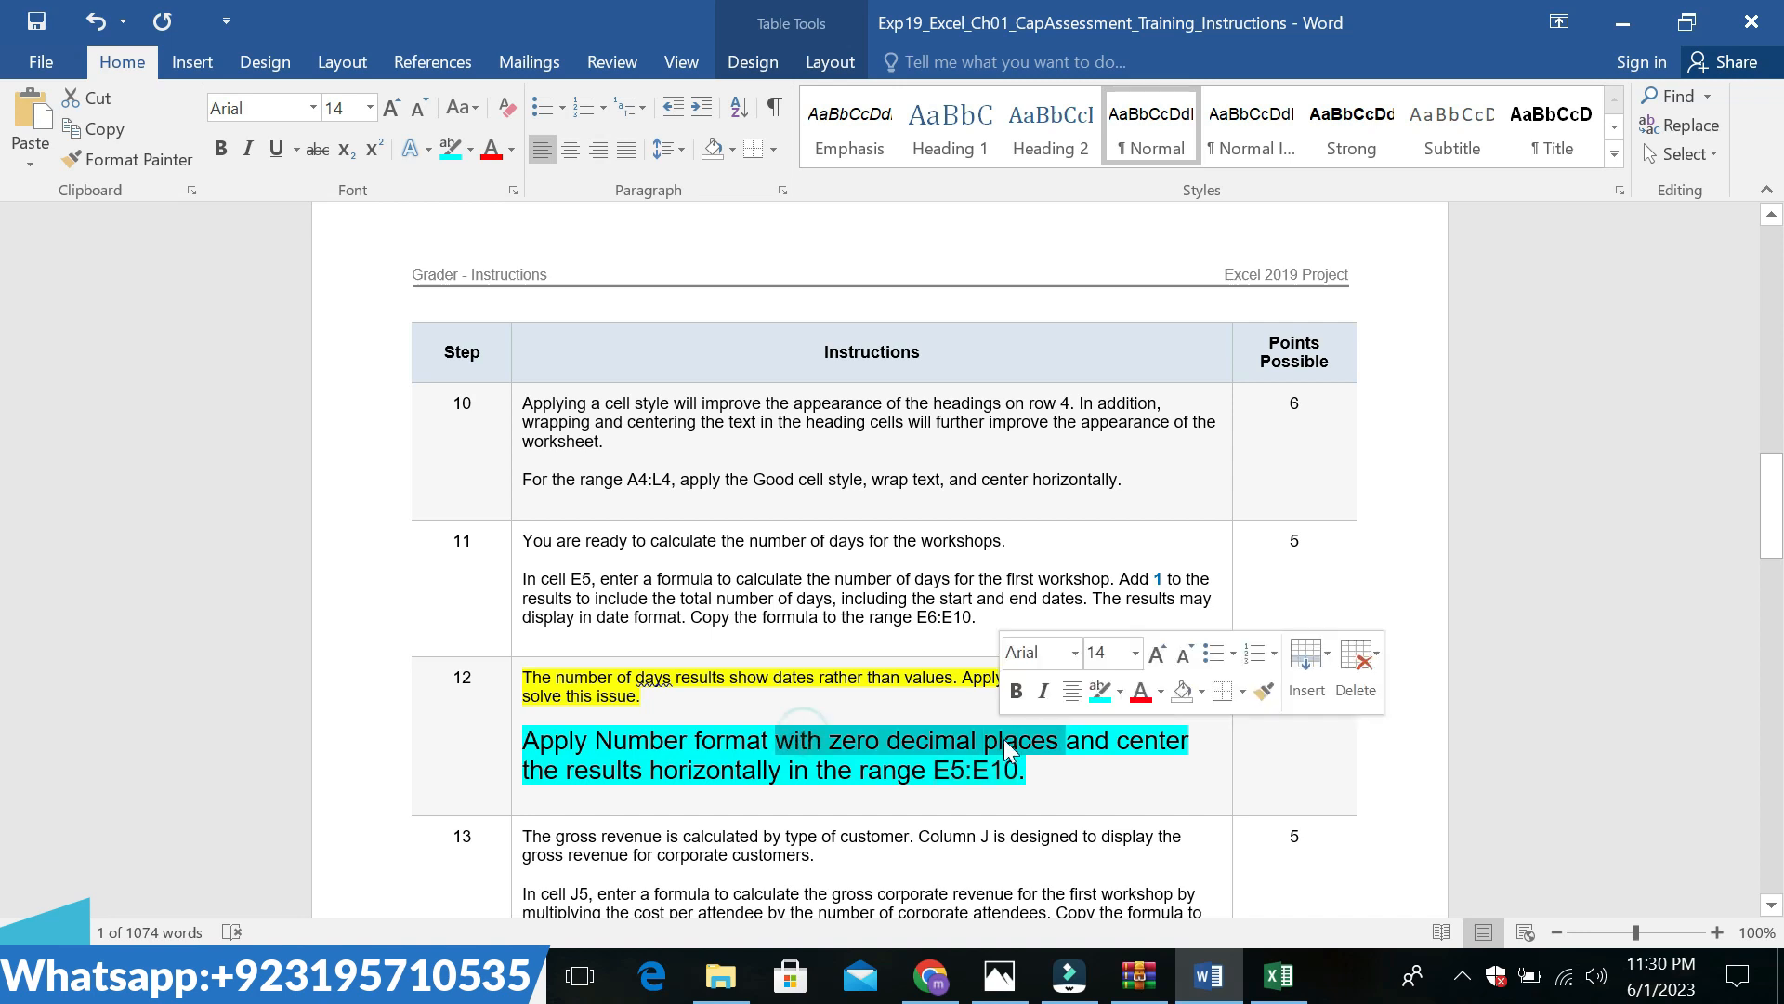
{"action": "left_click", "coordinate": [1274, 976]}
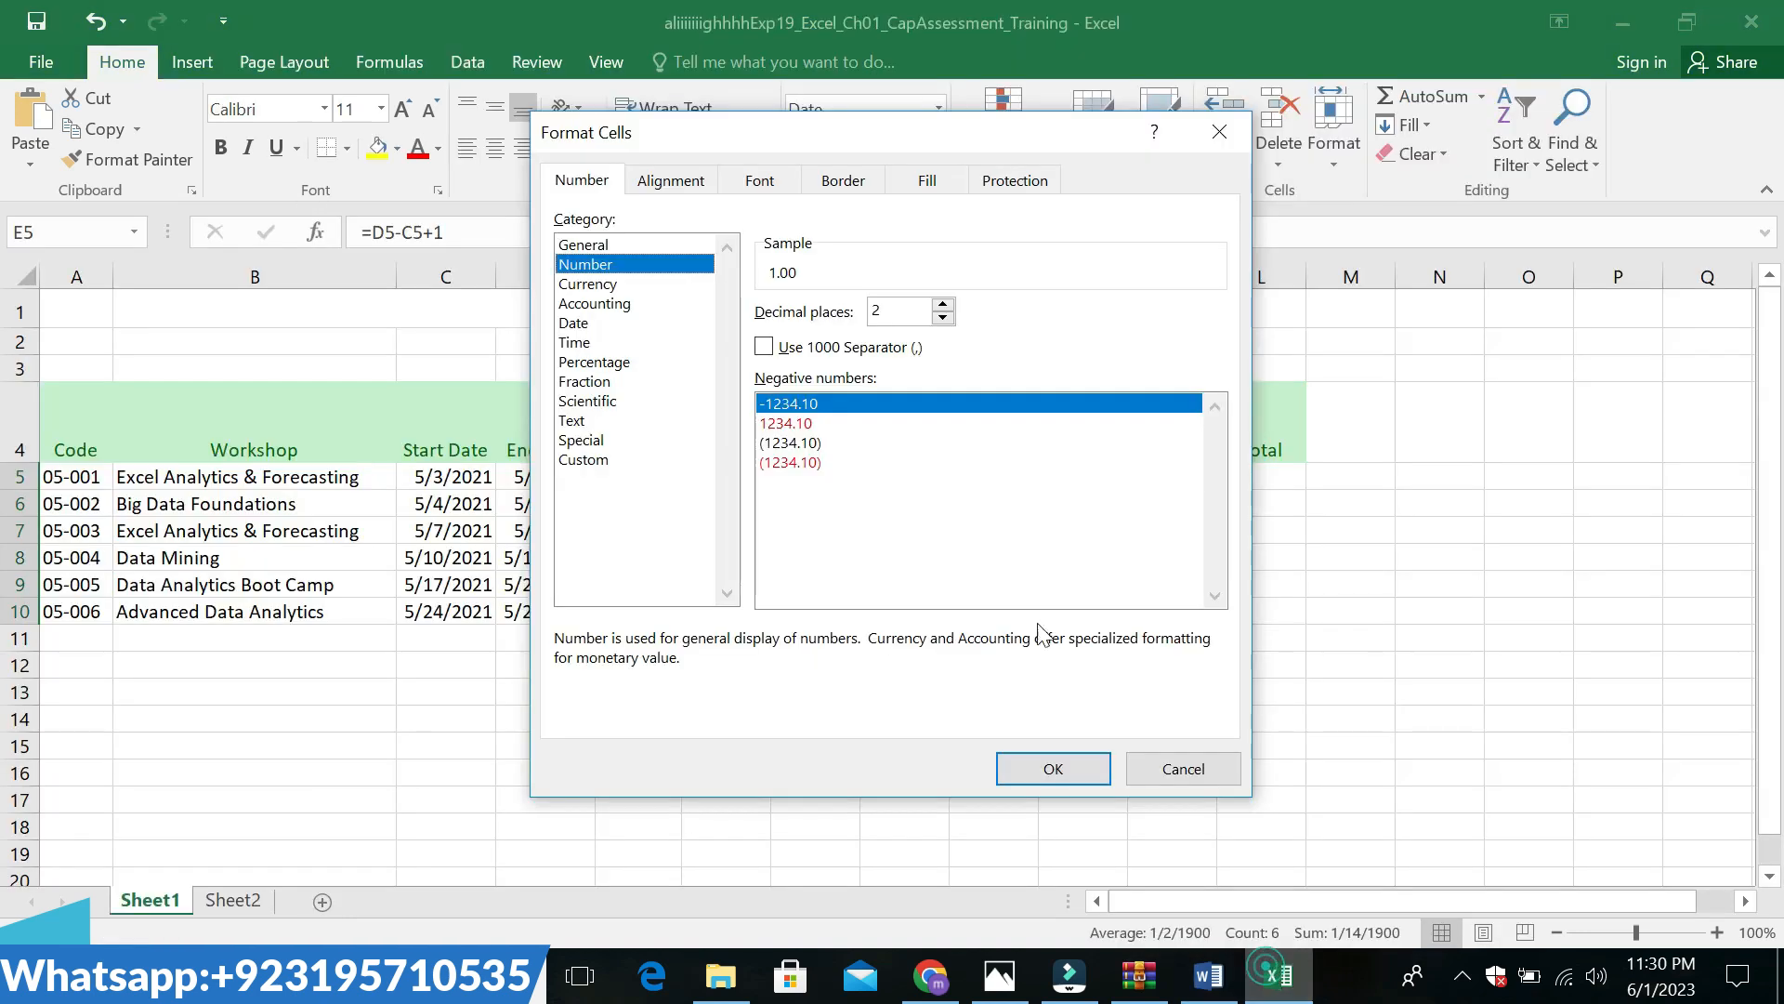
Apply the Number format with 0 decimal places to E5:E10 and center the results horizontally
{"action": "left_click", "coordinate": [942, 304]}
{"action": "left_click", "coordinate": [942, 304]}
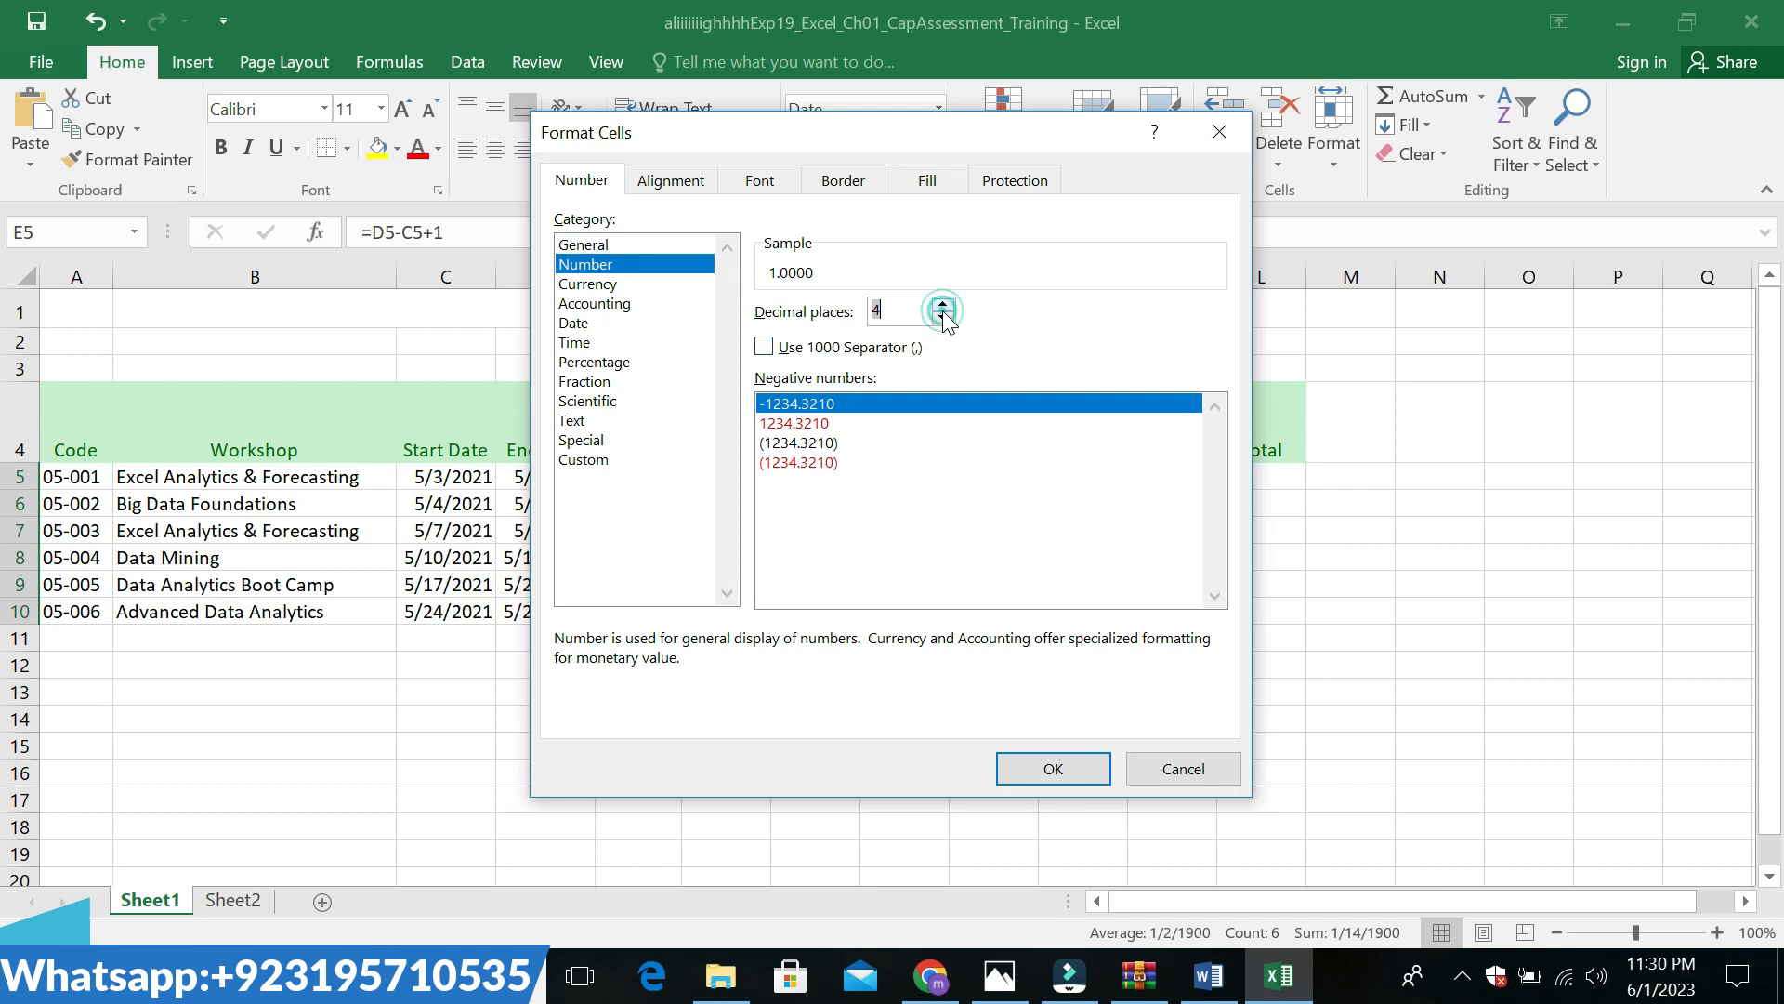
{"action": "left_click", "coordinate": [942, 317]}
{"action": "left_click", "coordinate": [943, 316]}
{"action": "left_click", "coordinate": [942, 317]}
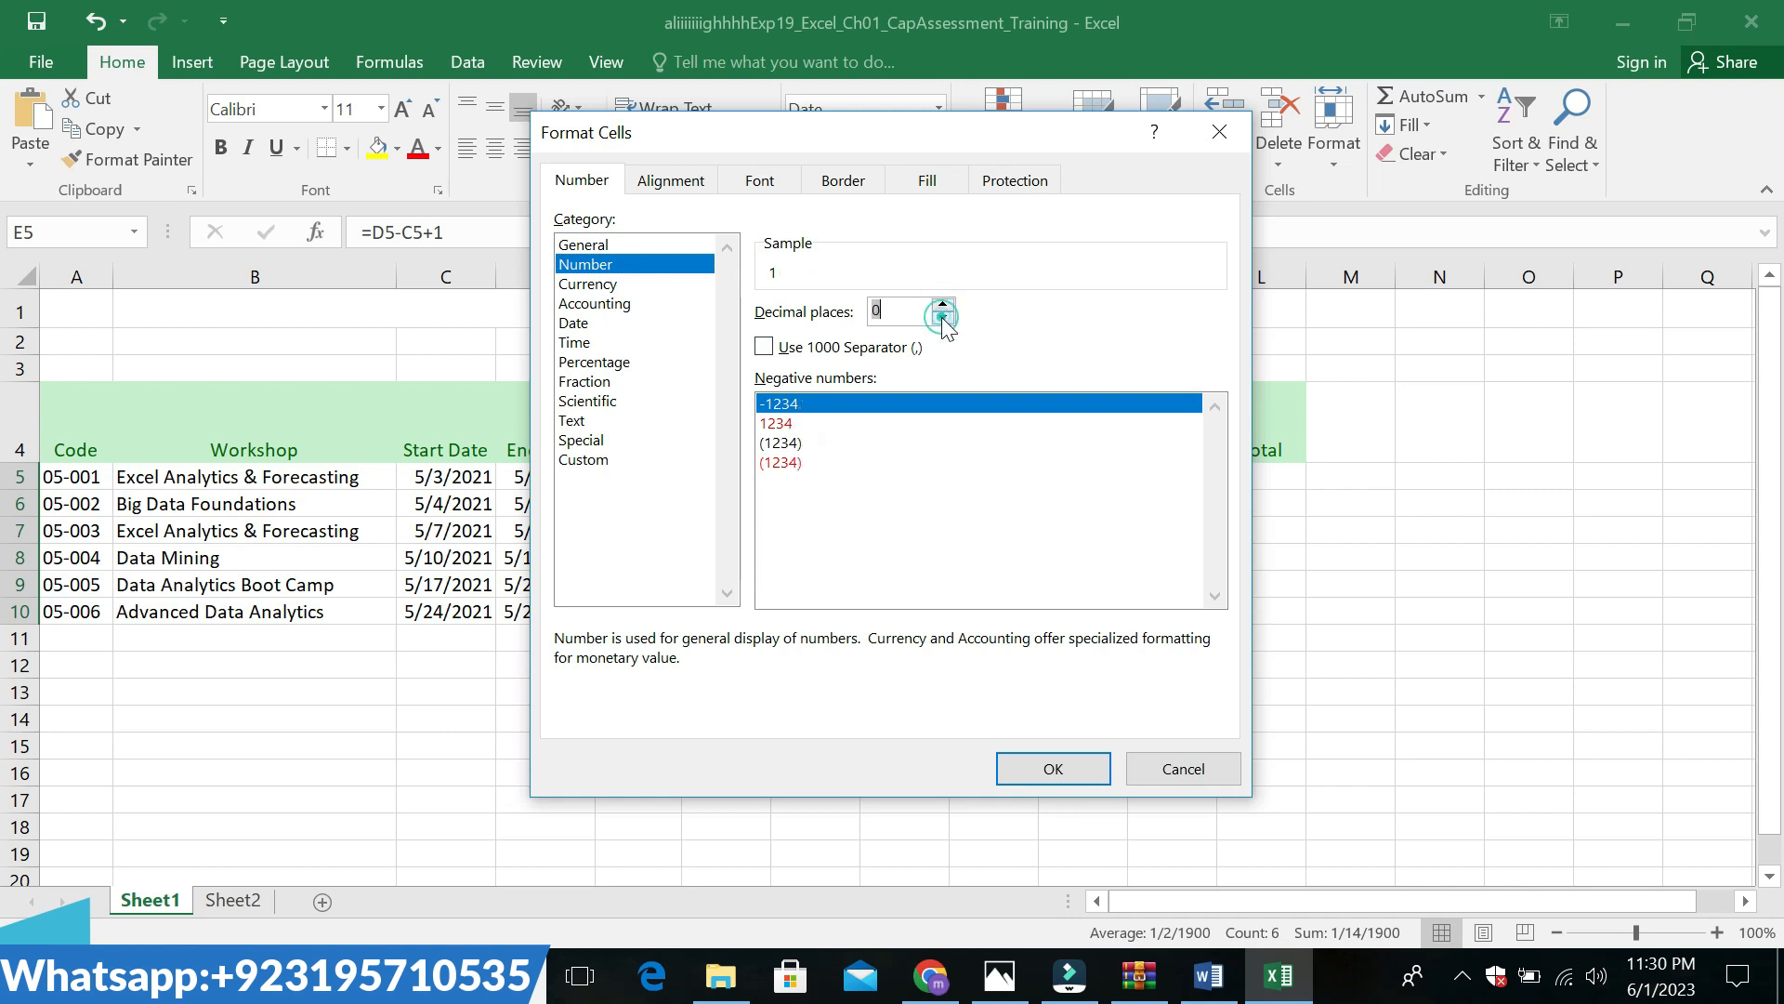
{"action": "left_click", "coordinate": [1051, 762]}
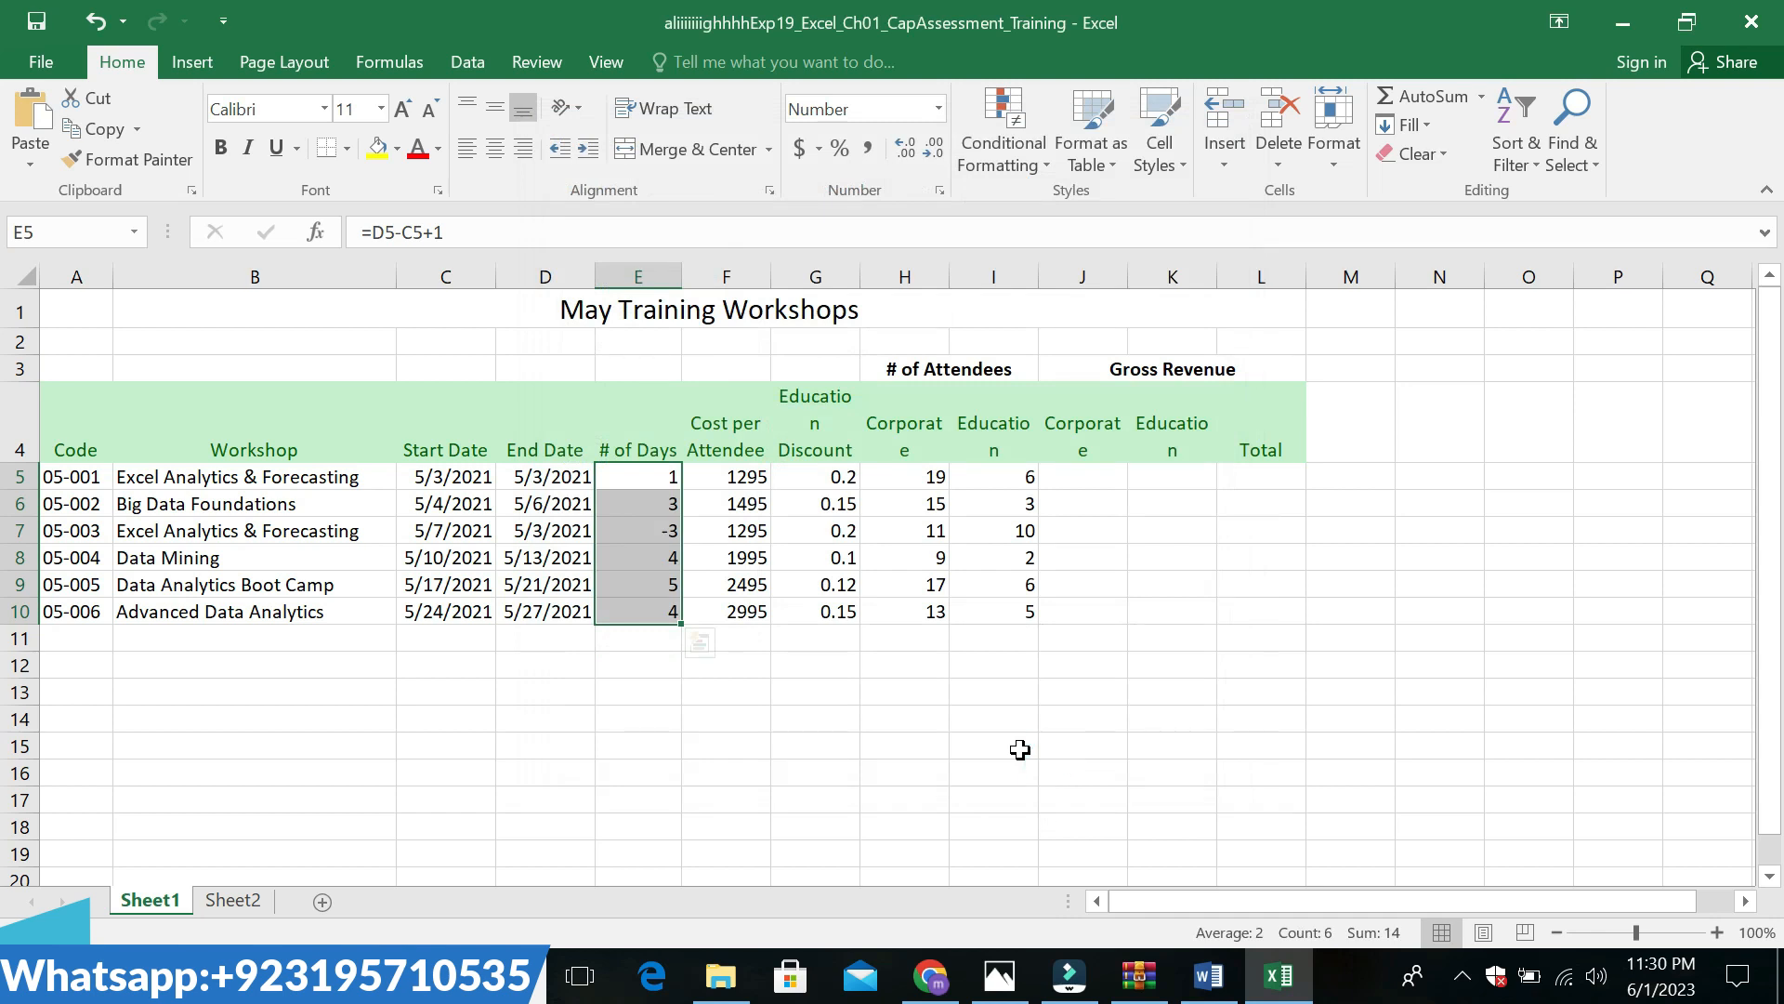
{"action": "left_click", "coordinate": [495, 151]}
{"action": "left_click", "coordinate": [857, 676]}
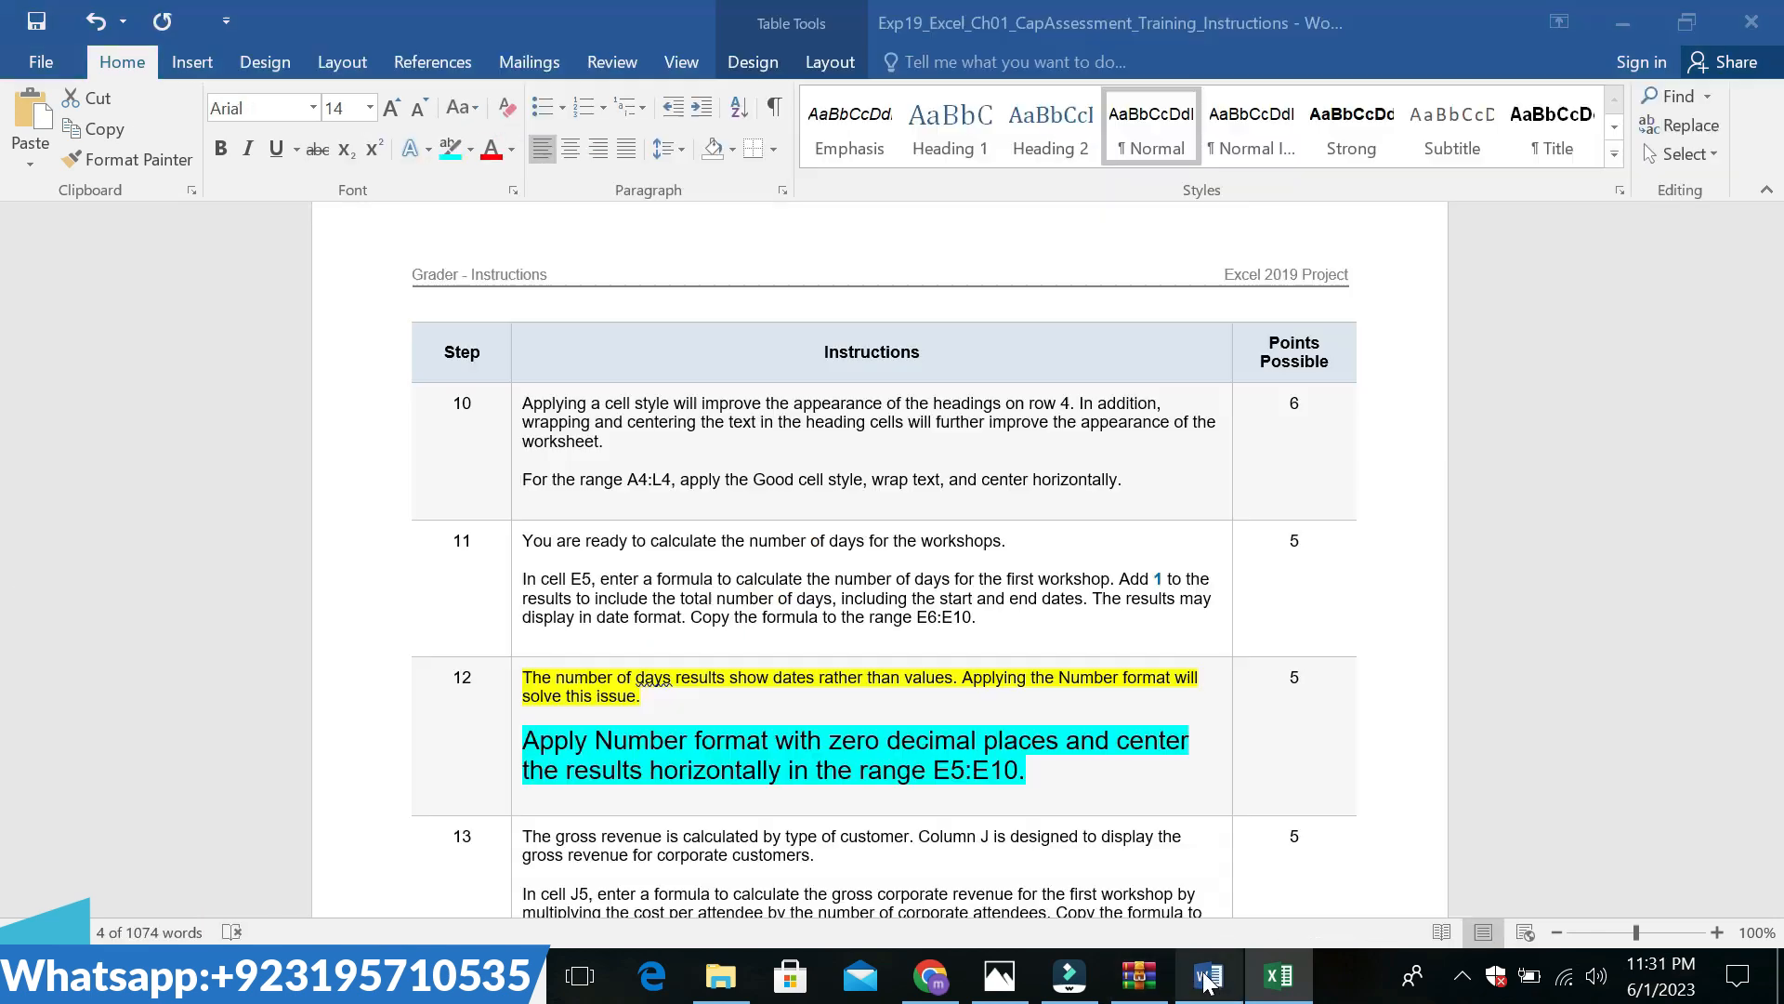
Switch to Word, delete step 12's marked phrase, then undo the deletion, highlighting and text enlargement and deselect the text
{"action": "left_click", "coordinate": [1208, 974]}
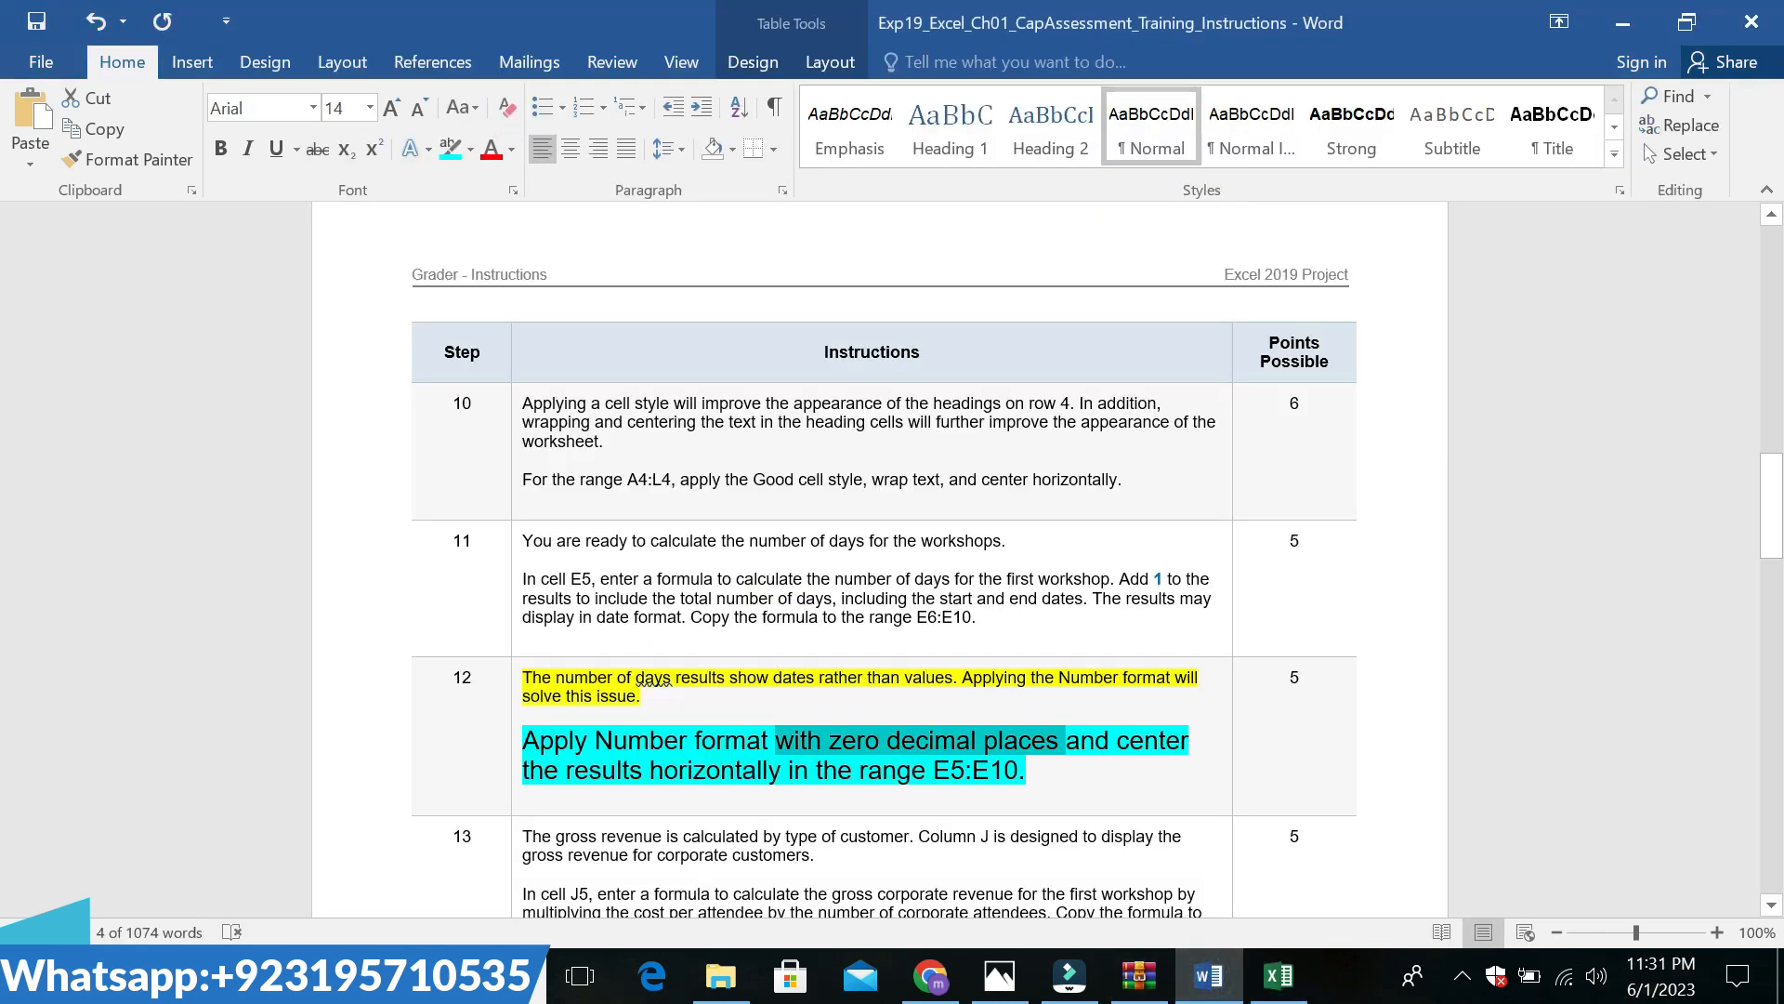
{"action": "key", "text": "Delete"}
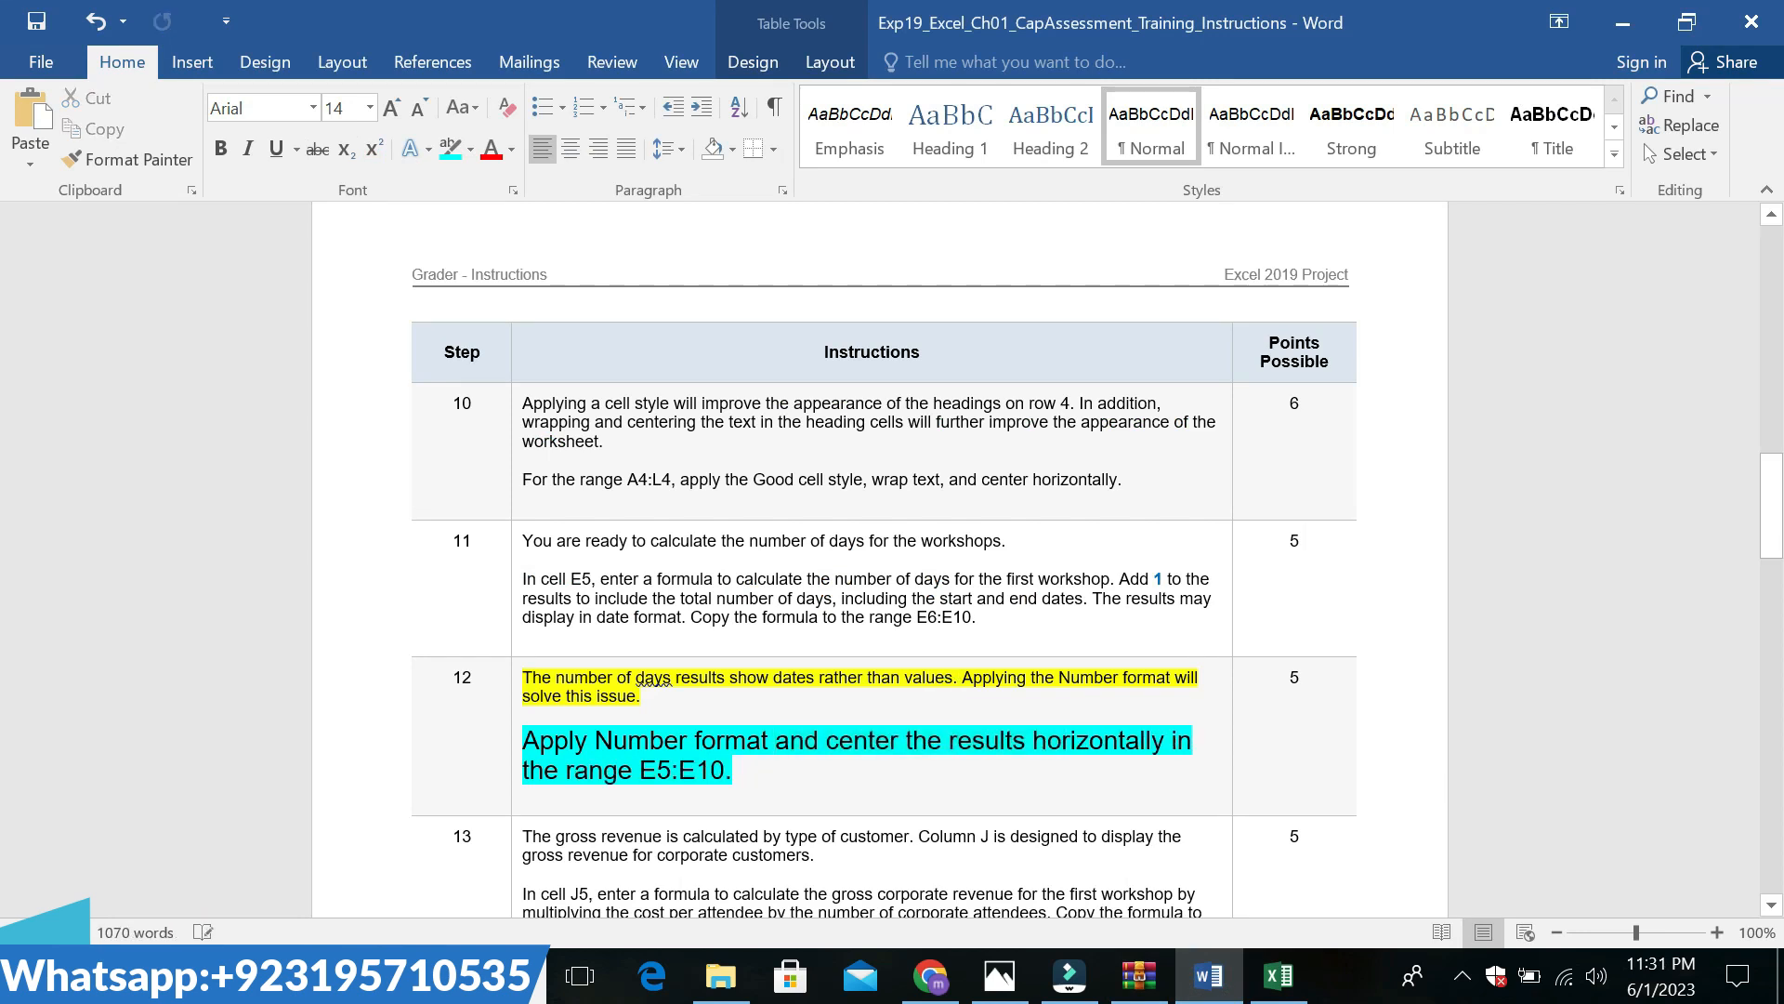
{"action": "key", "text": "ctrl+z"}
{"action": "key", "text": "ctrl+z"}
{"action": "key", "text": "ctrl+z"}
{"action": "key", "text": "ctrl+z"}
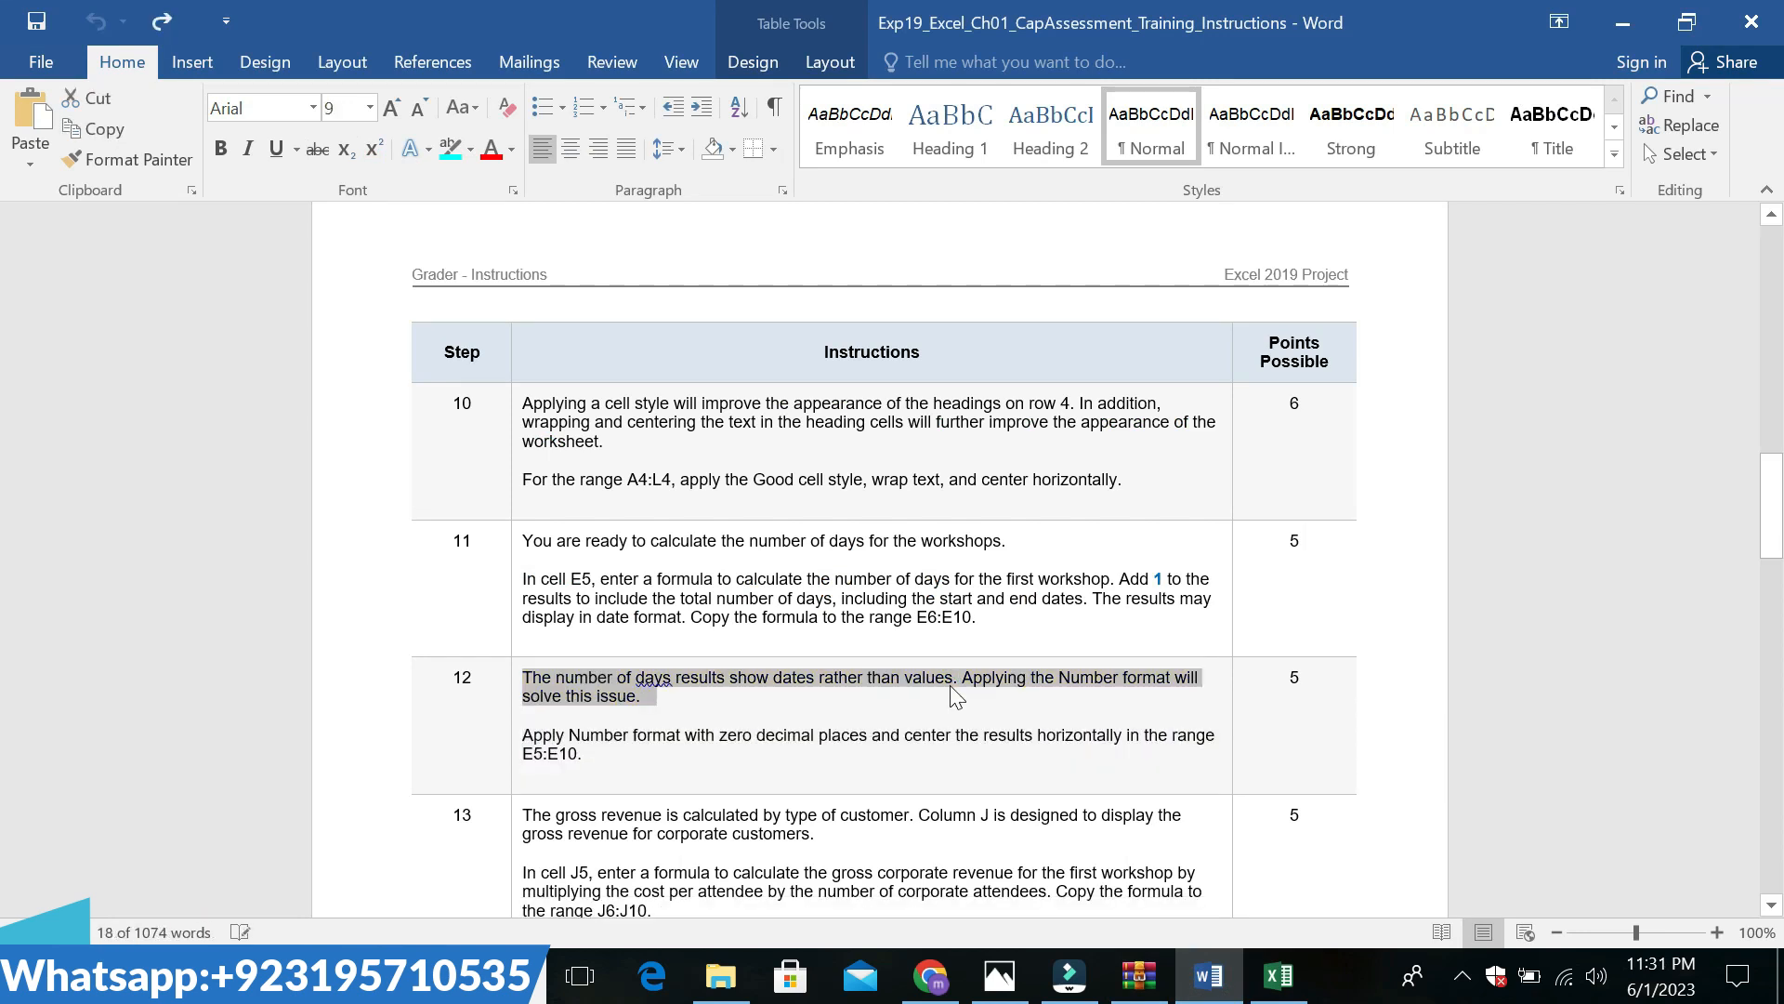
{"action": "left_click", "coordinate": [955, 696]}
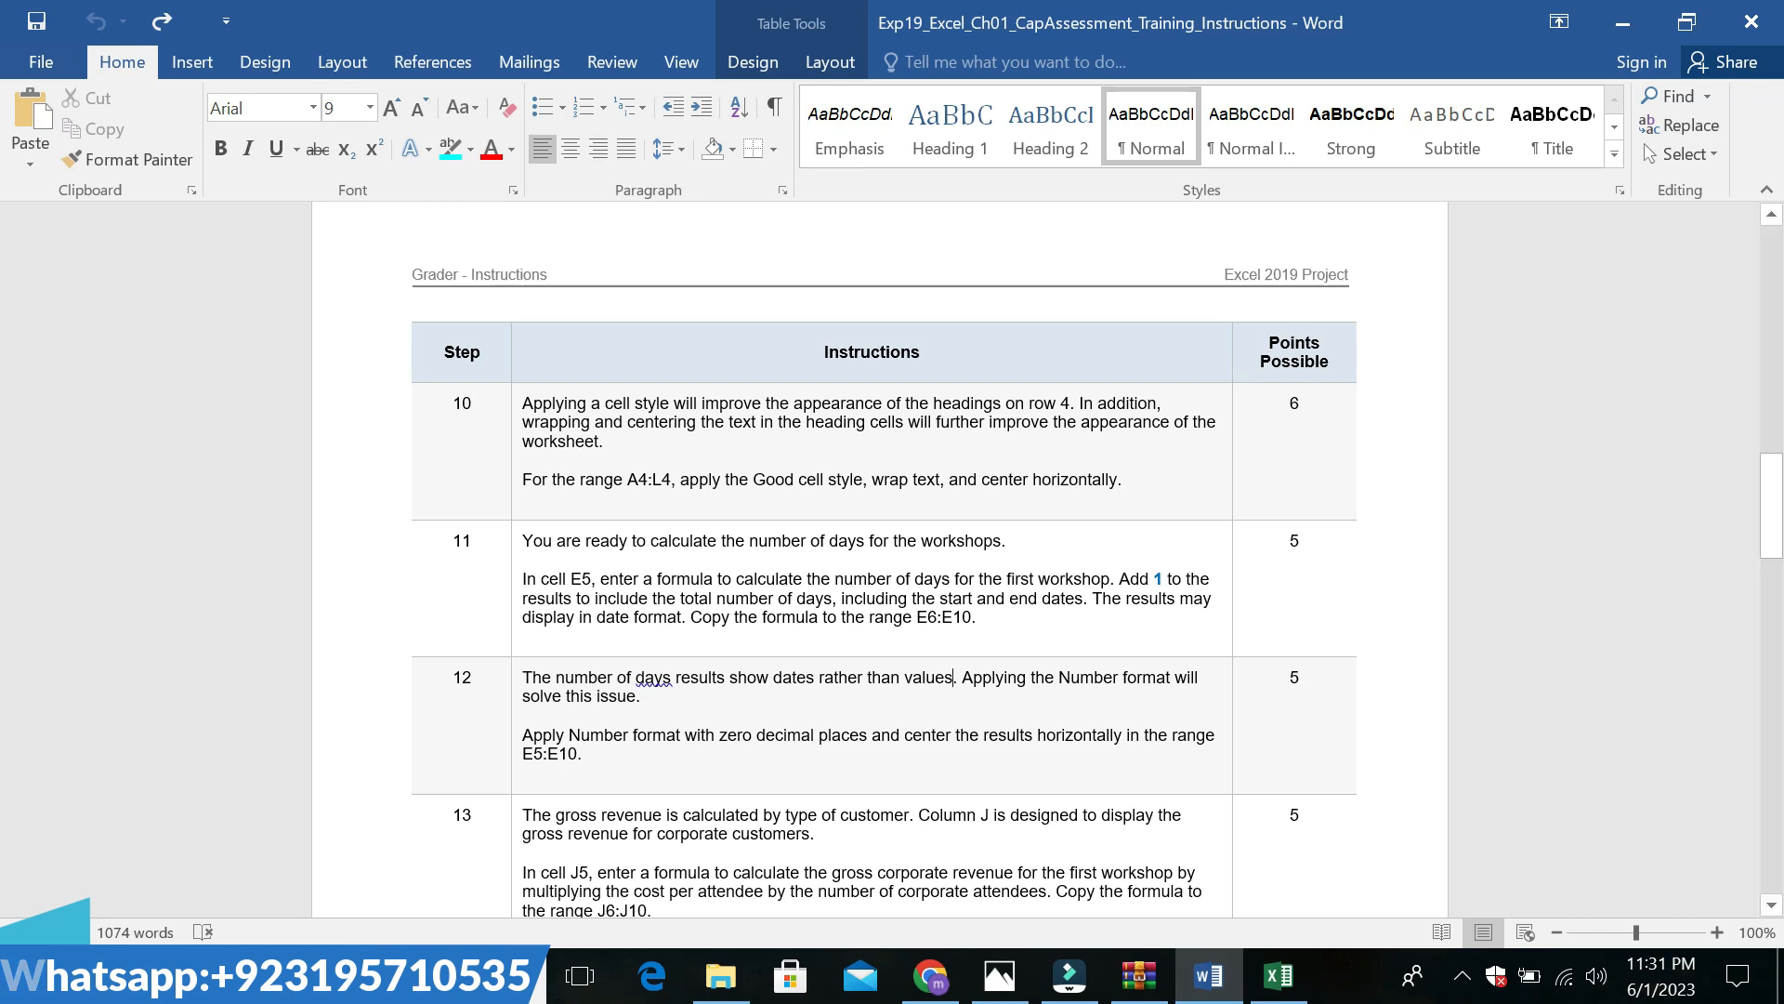
Highlight step 13's introductory paragraph about gross revenue by customer type in yellow
{"action": "left_click_drag", "start_coordinate": [1772, 520], "coordinate": [1772, 566]}
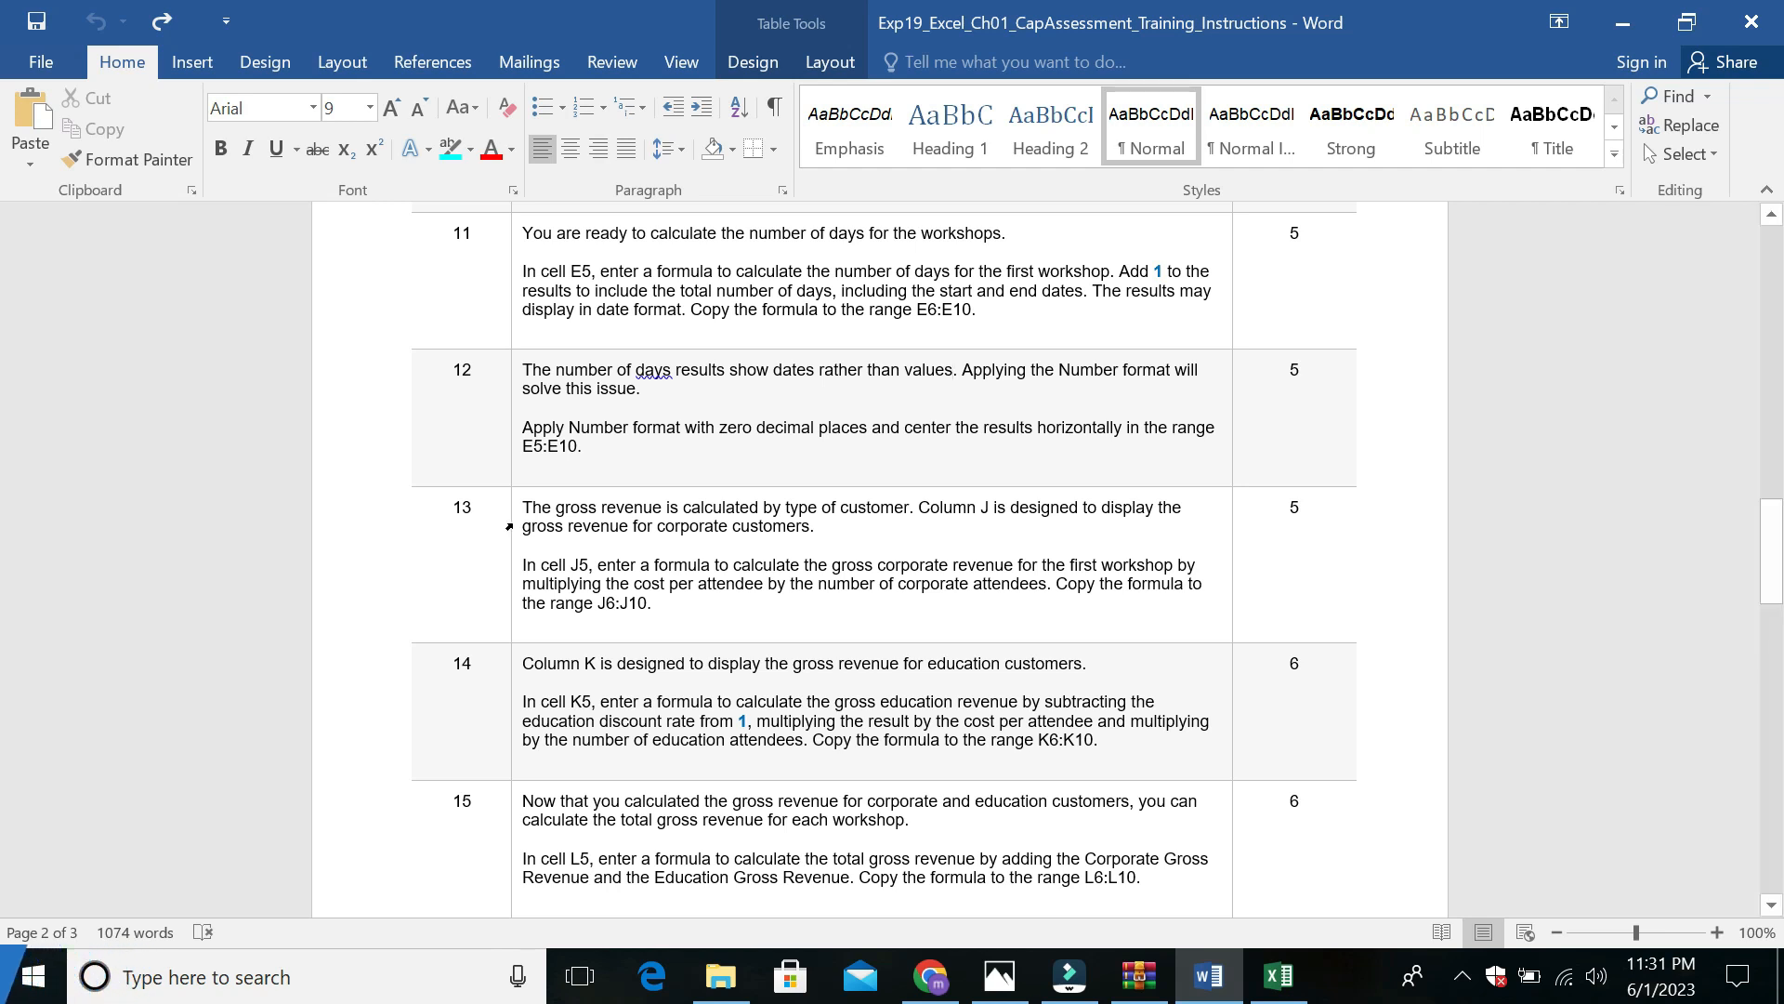
{"action": "triple_click", "coordinate": [892, 516]}
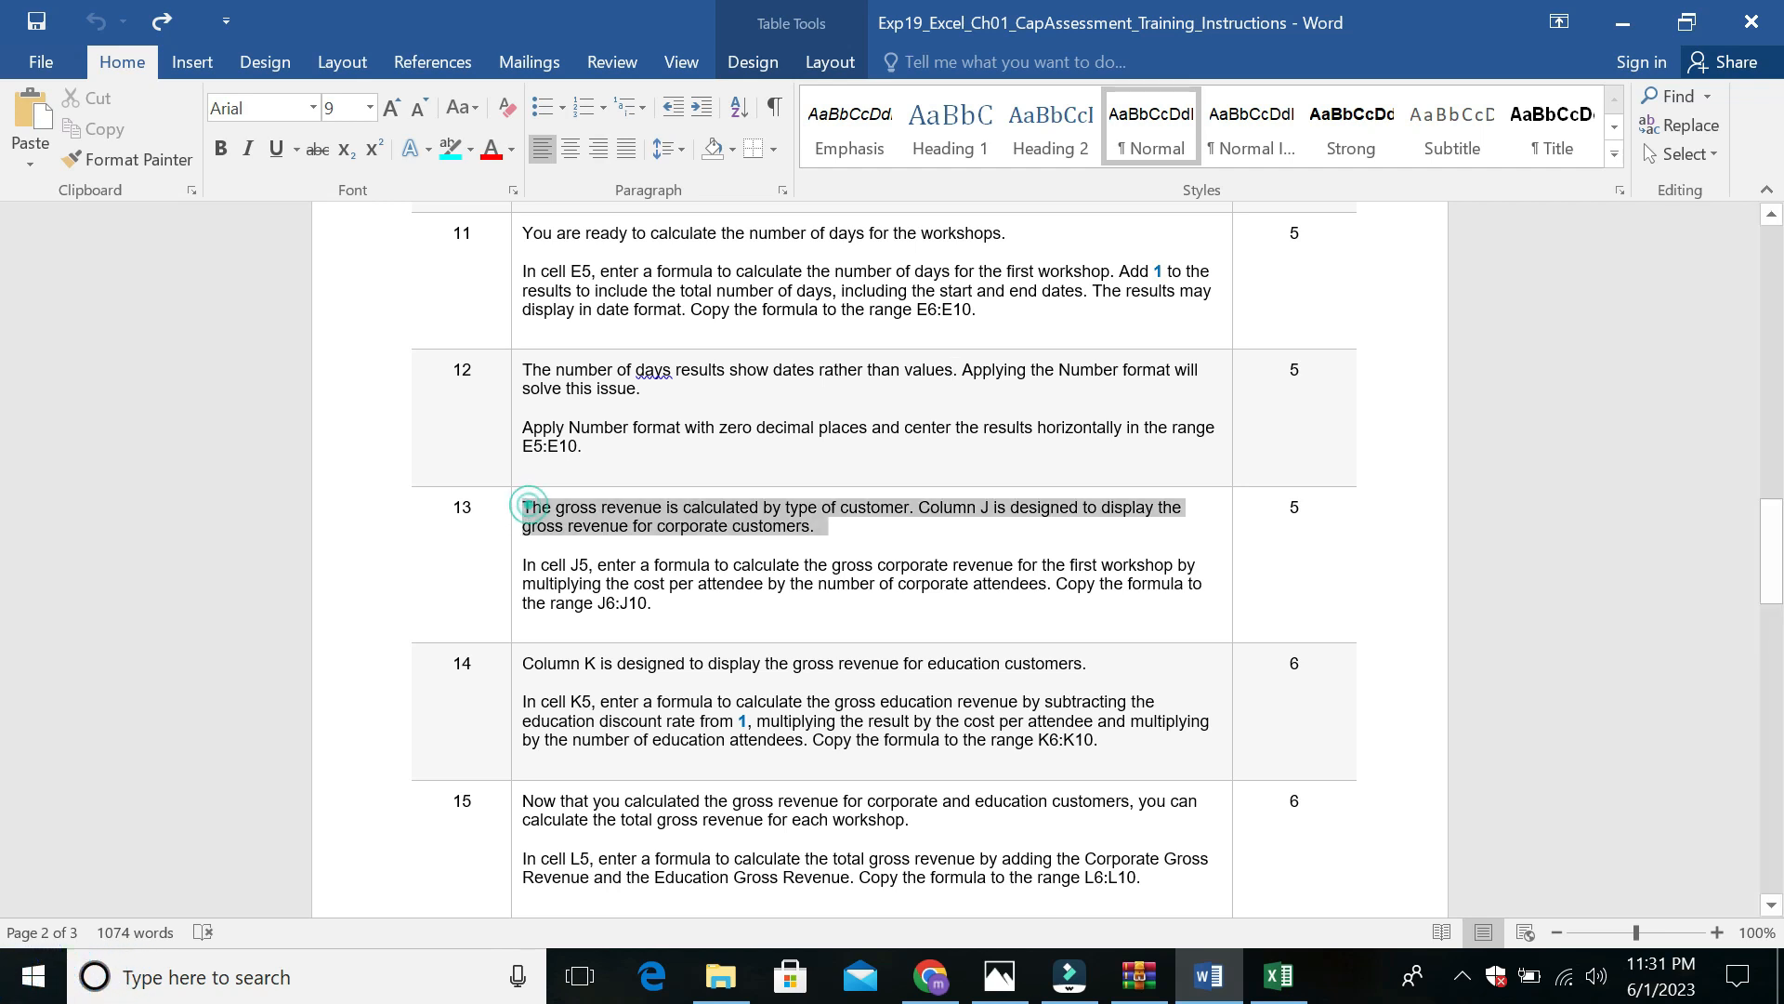
{"action": "left_click", "coordinate": [952, 480]}
{"action": "left_click", "coordinate": [933, 511]}
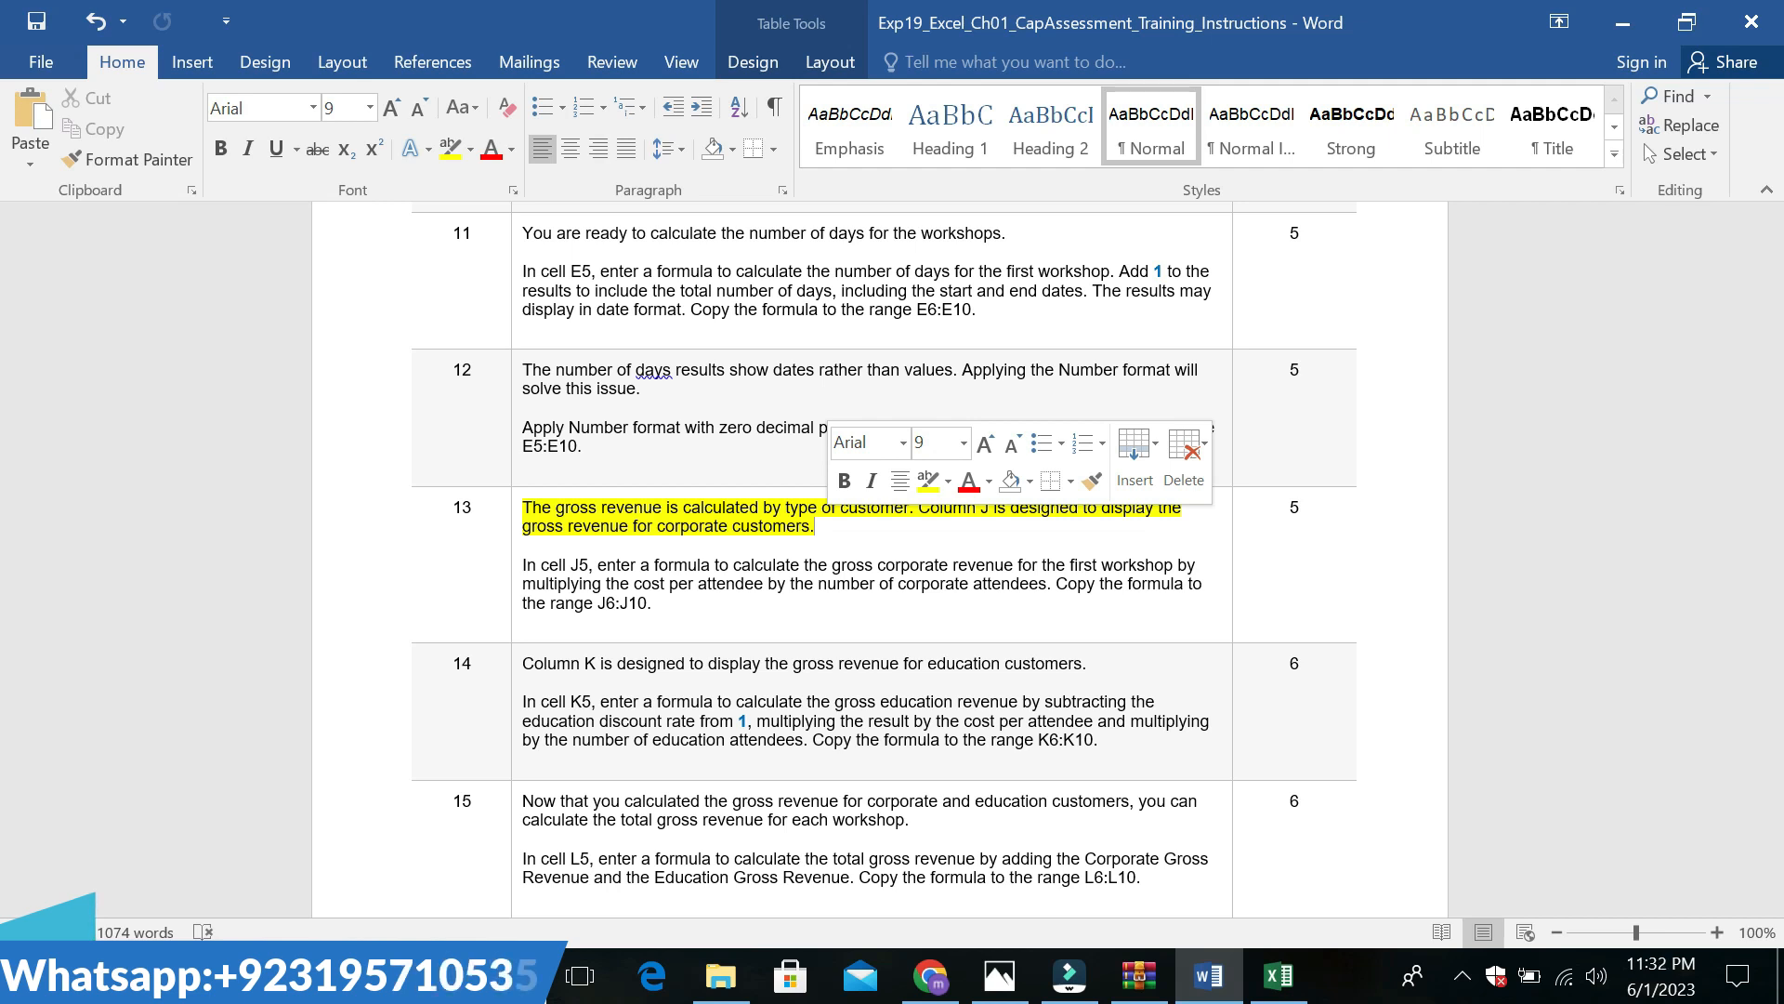
Enlarge step 13's cell J5 formula instruction to 14 pt and highlight it in turquoise
{"action": "left_click_drag", "start_coordinate": [523, 565], "coordinate": [652, 604]}
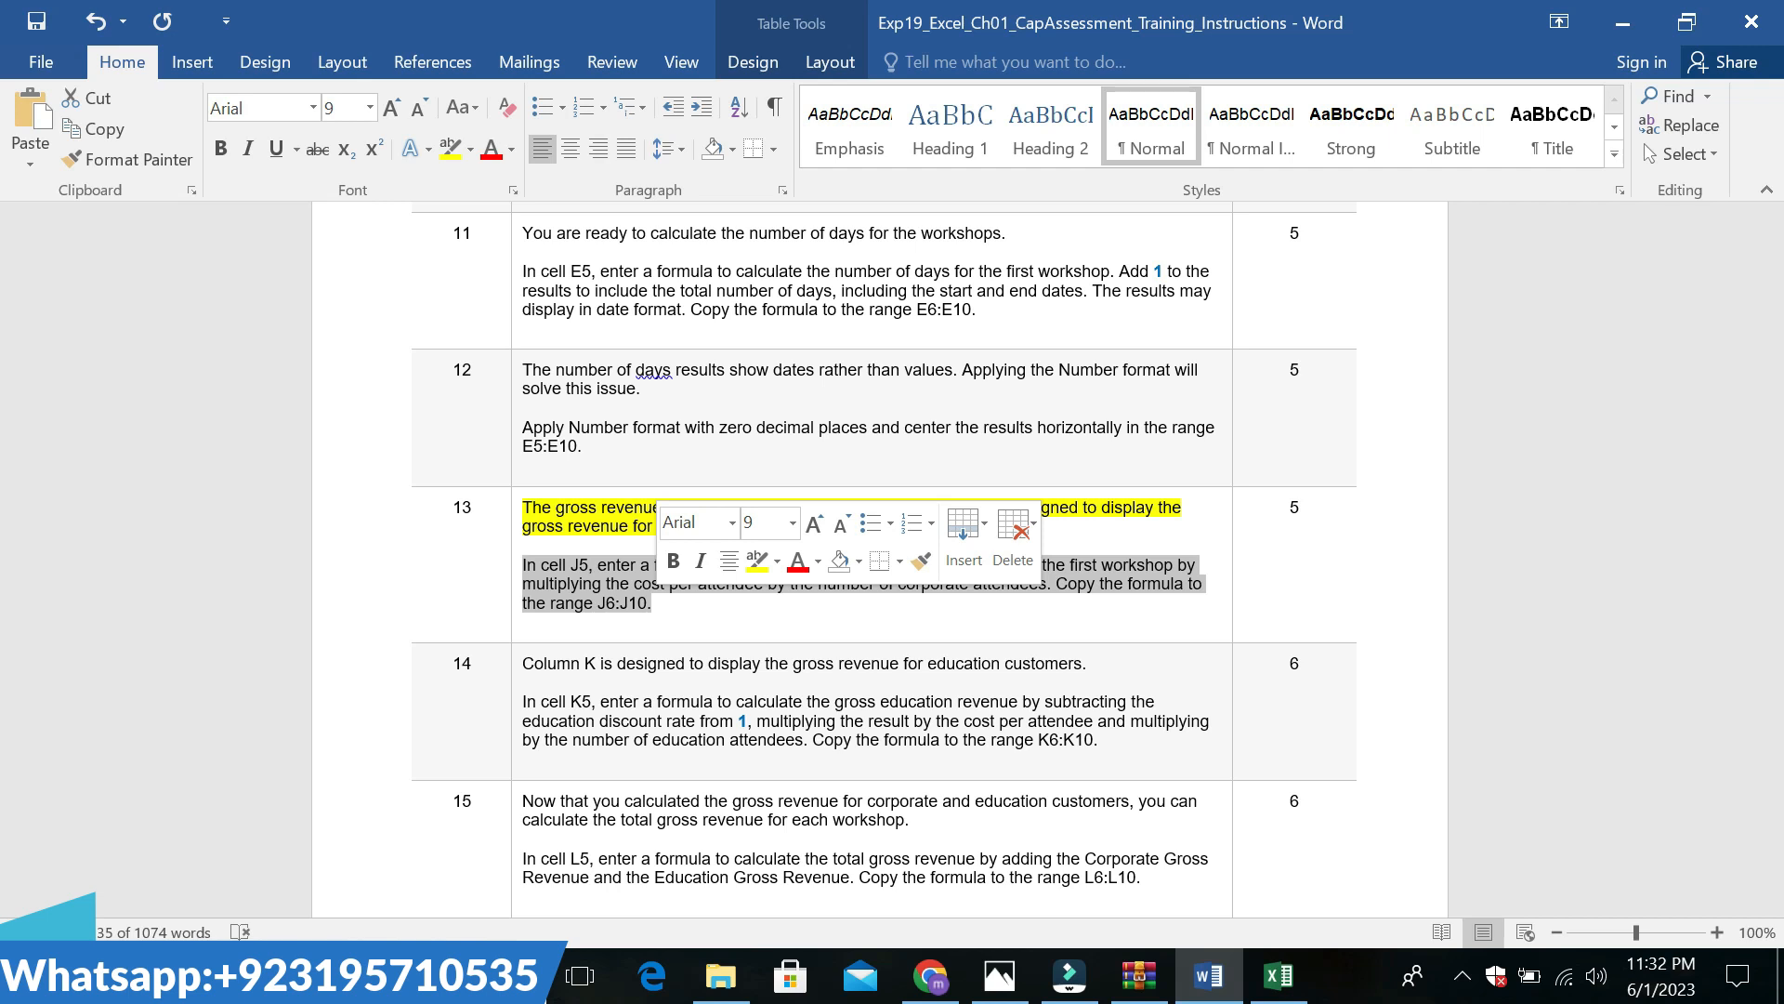
{"action": "left_click", "coordinate": [792, 523]}
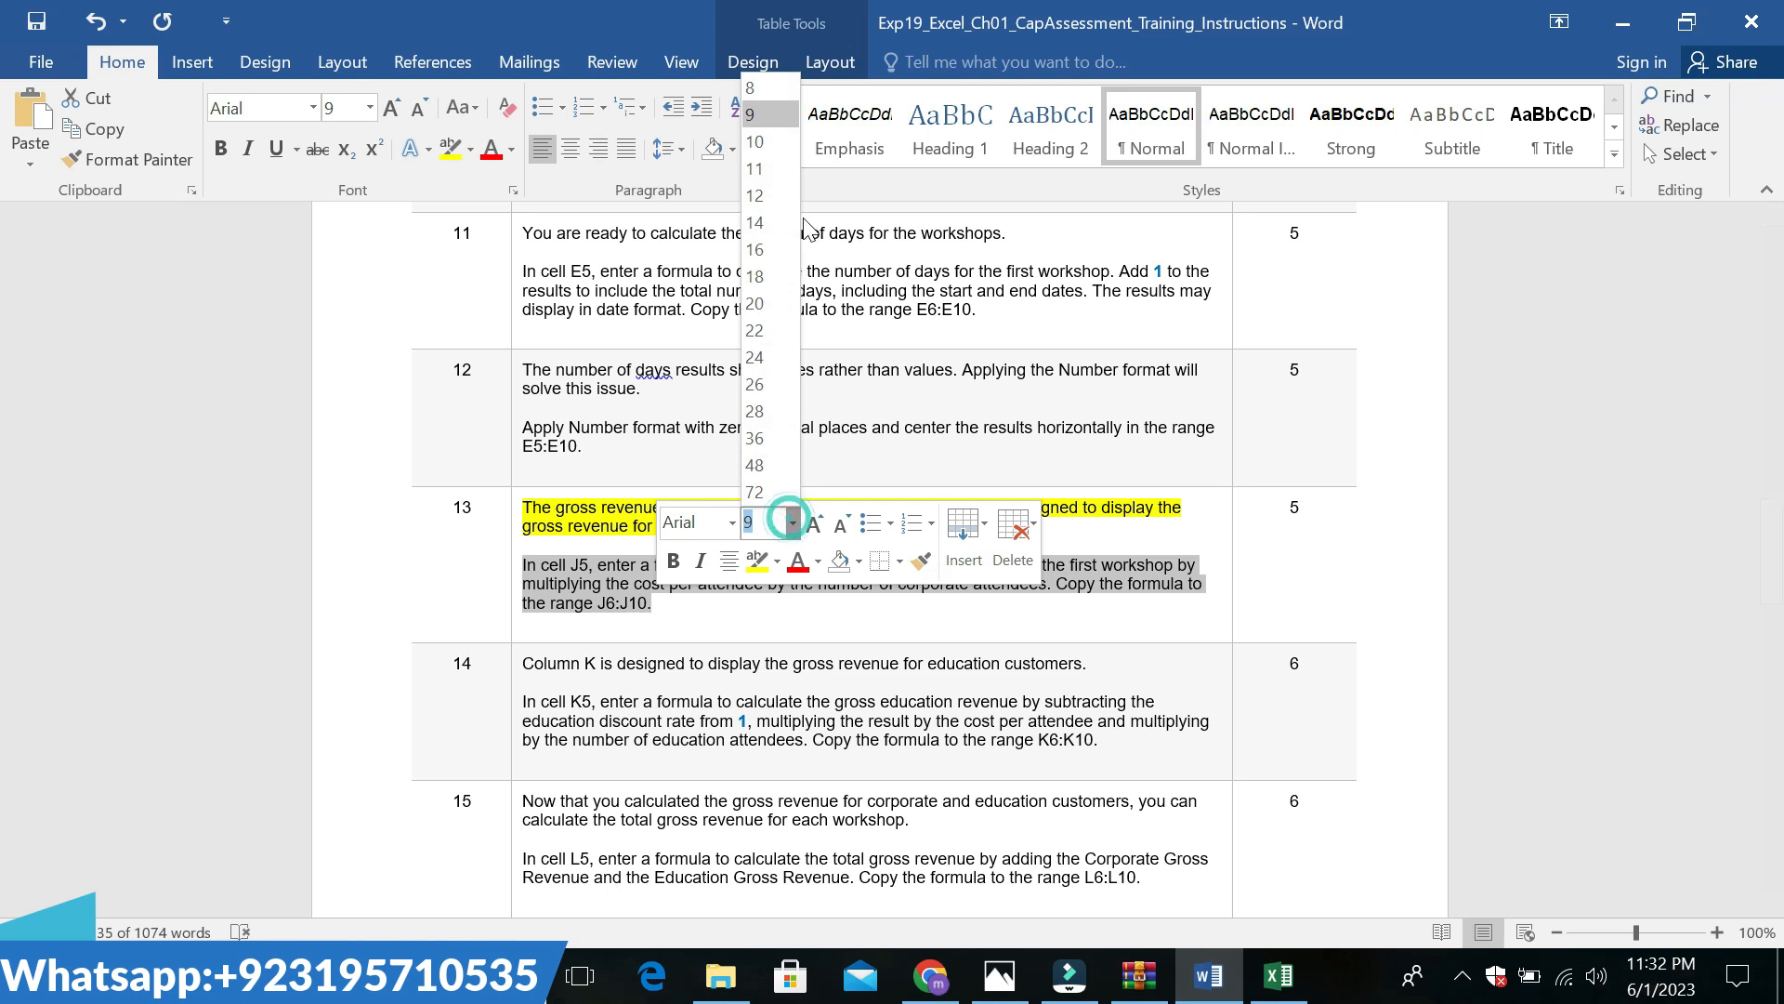
{"action": "left_click", "coordinate": [768, 222]}
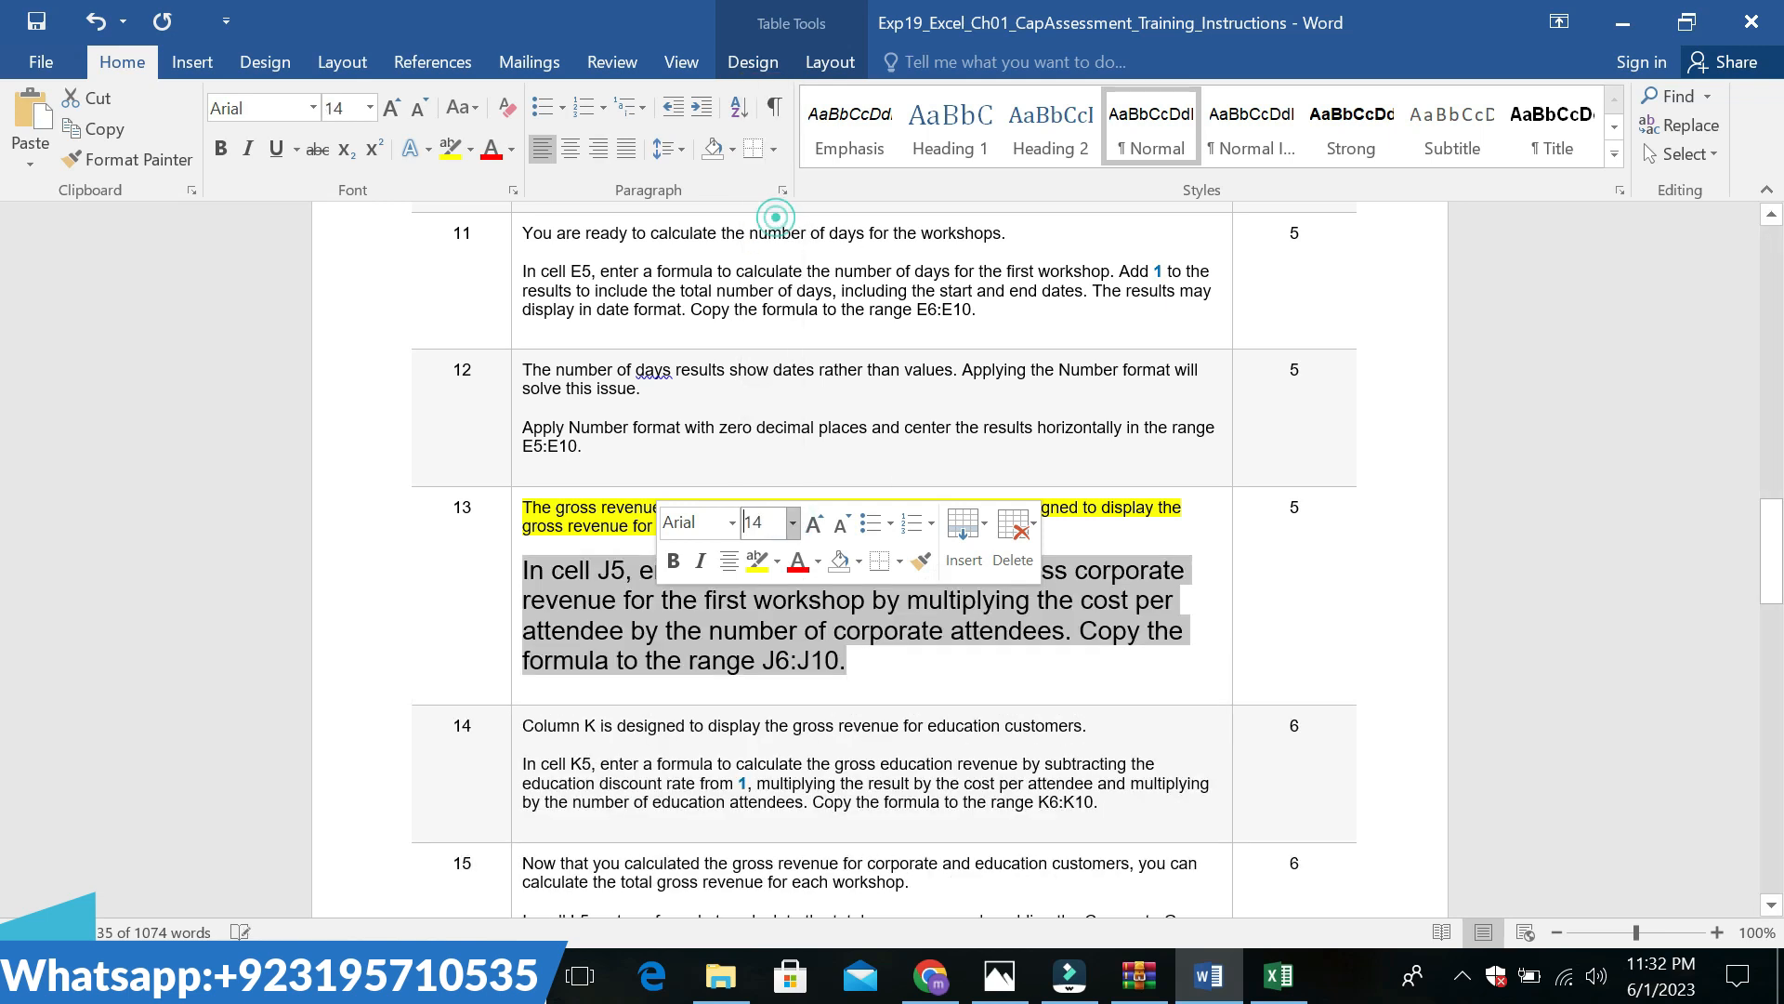
{"action": "left_click", "coordinate": [779, 564]}
{"action": "left_click", "coordinate": [844, 602]}
{"action": "left_click", "coordinate": [643, 662]}
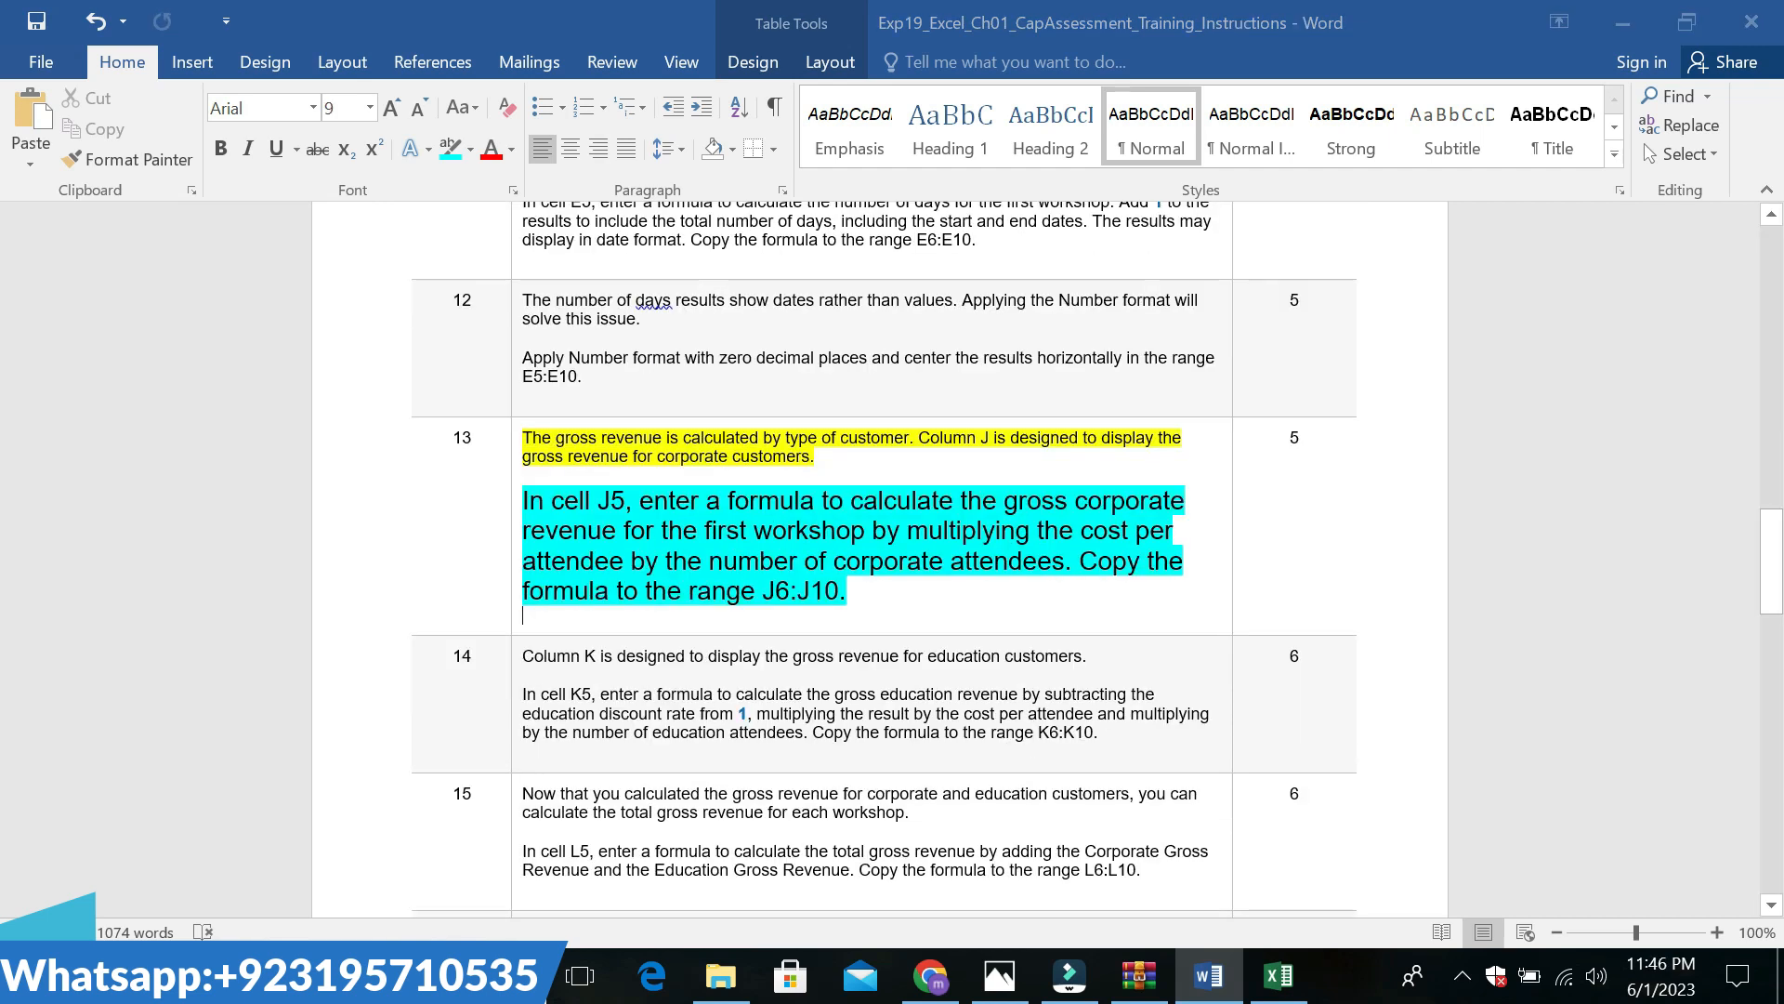
Select step 13's instruction text, switch to Excel and enter the formula =F5*H5 in cell J5
{"action": "left_click_drag", "start_coordinate": [524, 502], "coordinate": [857, 595]}
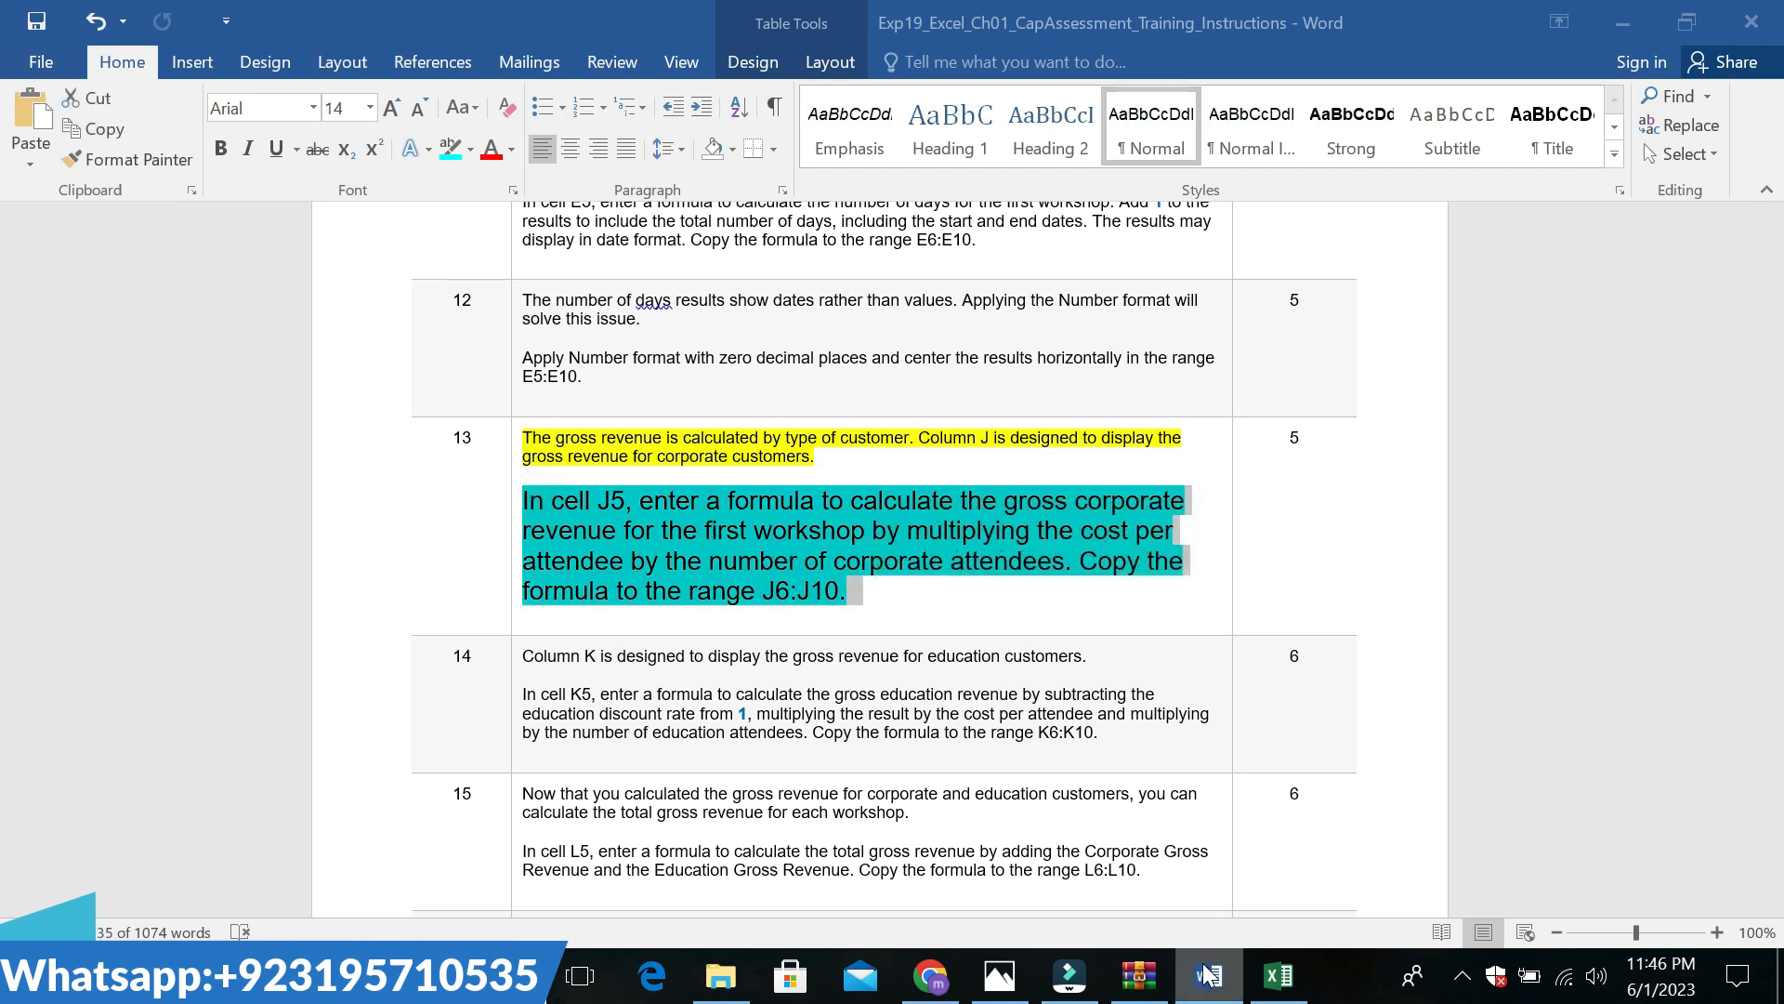
{"action": "left_click", "coordinate": [1279, 975]}
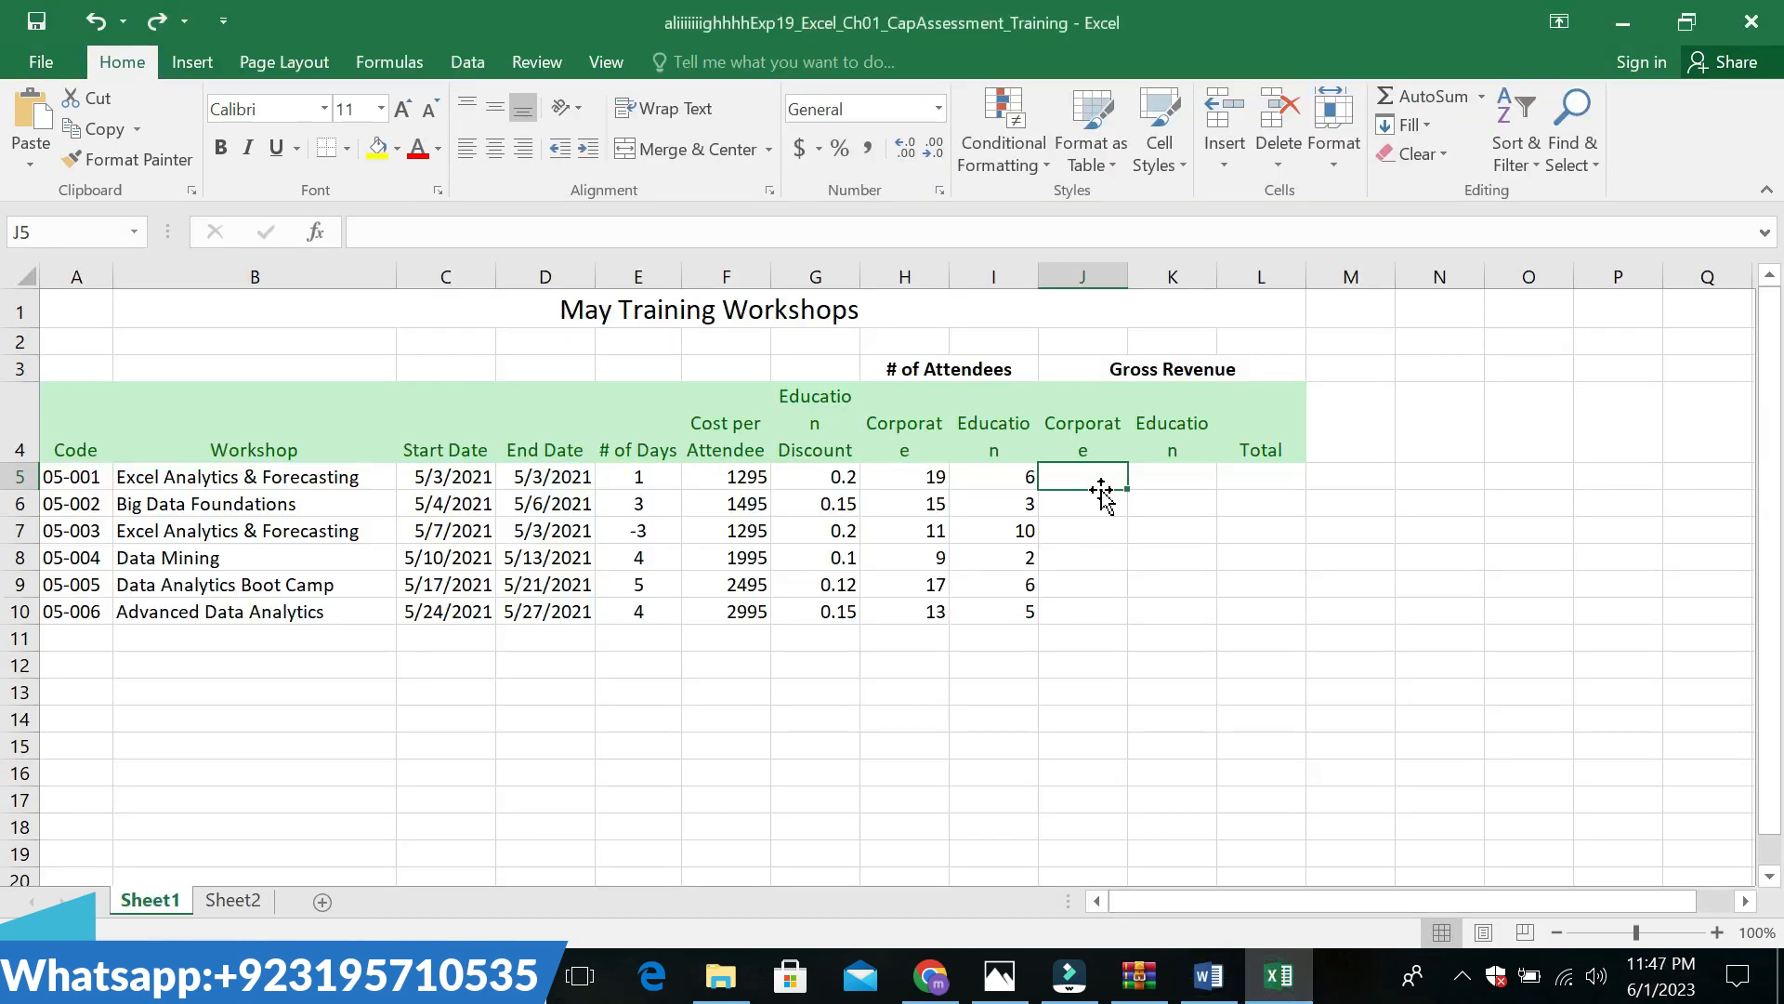
{"action": "type", "text": "="}
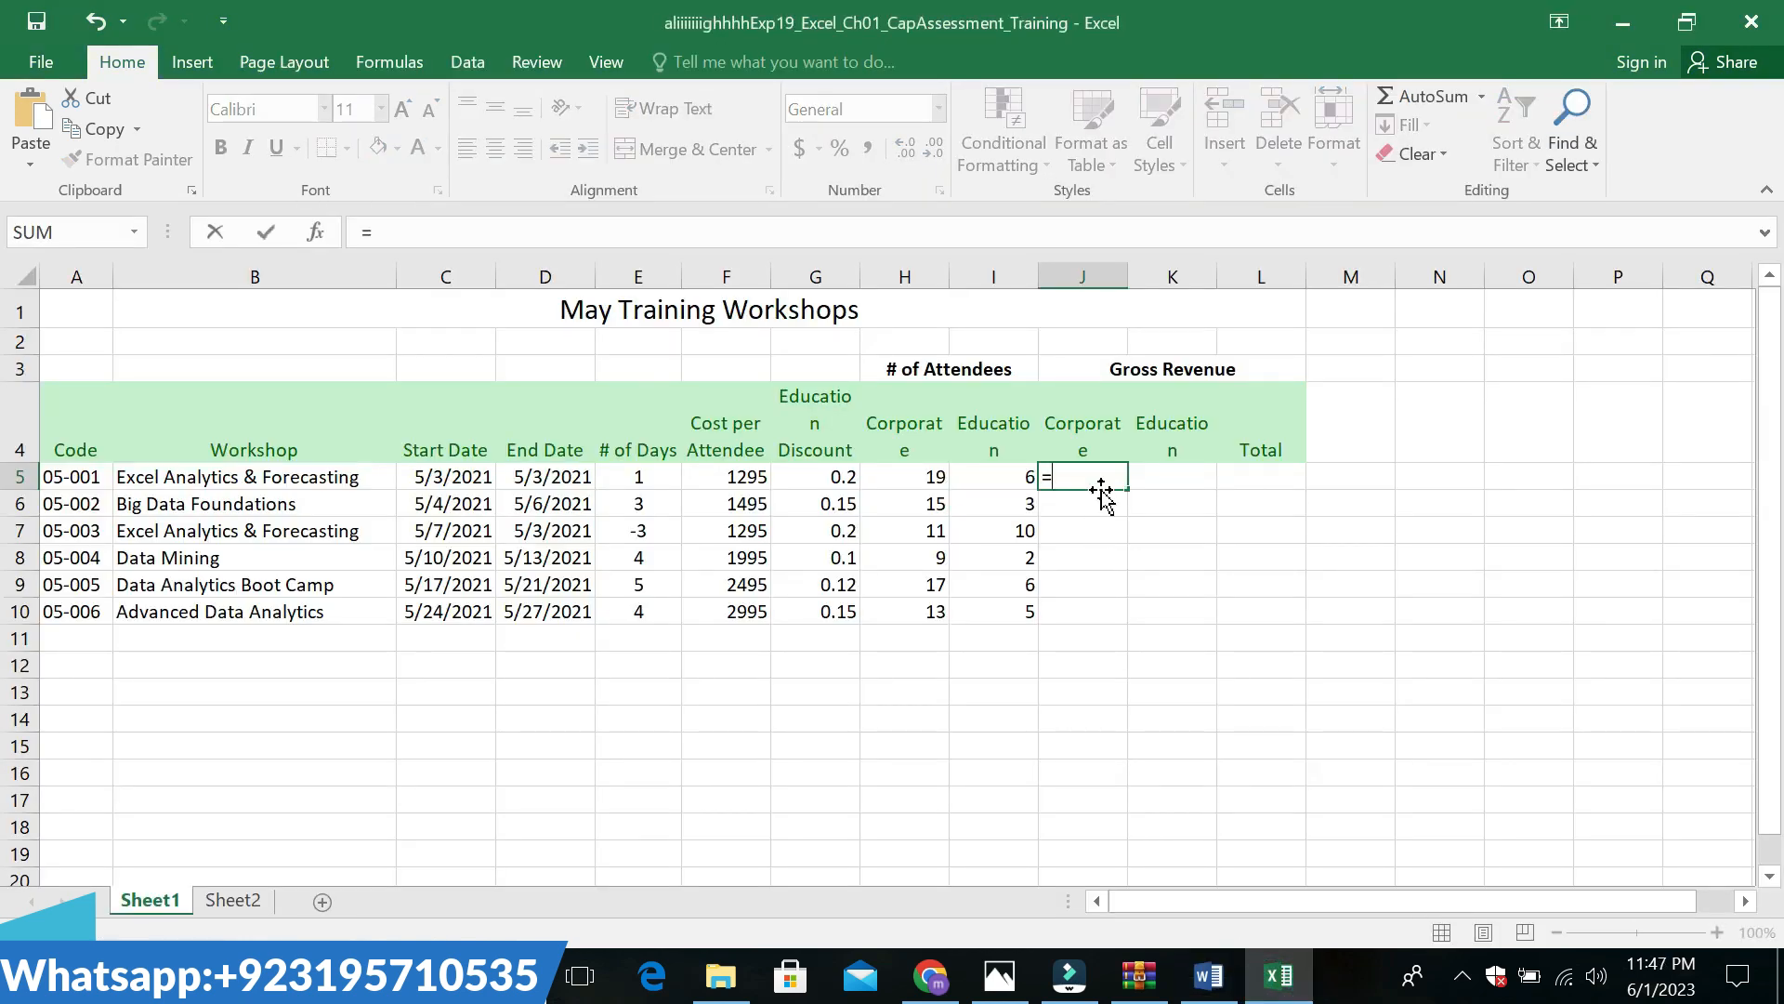
{"action": "left_click", "coordinate": [748, 476]}
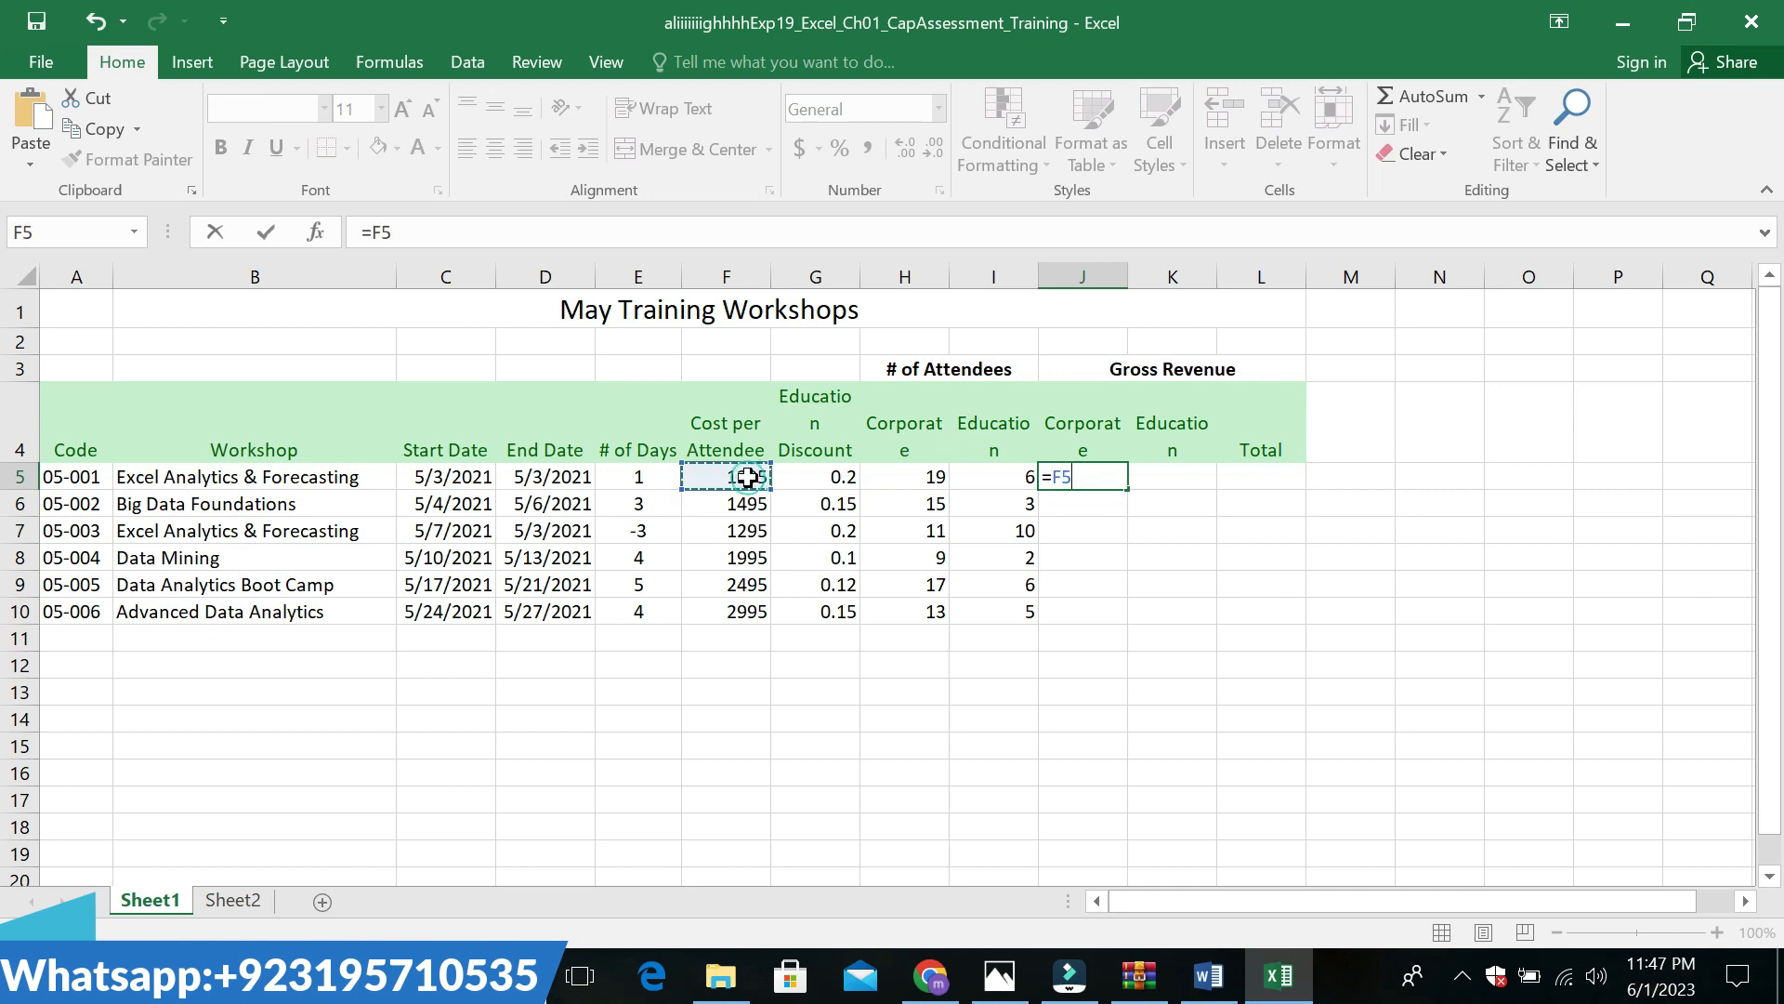
{"action": "type", "text": "*"}
{"action": "left_click", "coordinate": [913, 480]}
{"action": "key", "text": "Return"}
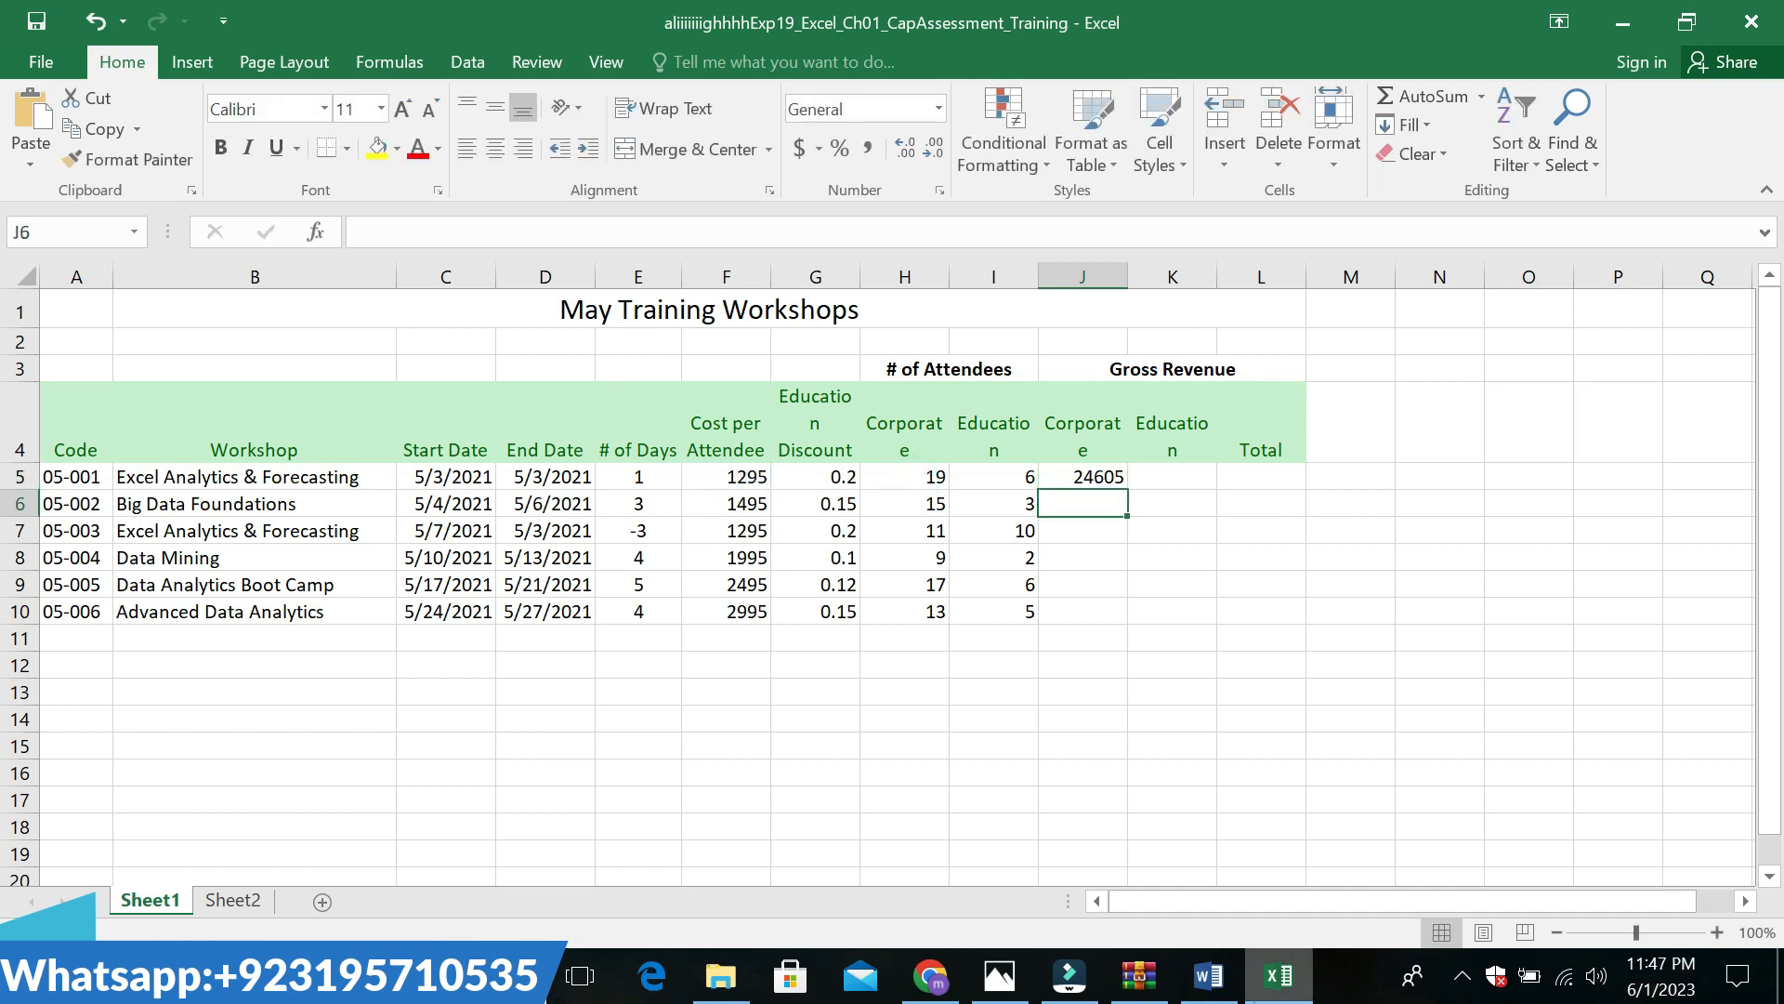
Switch to Word and highlight step 13's sentence "Copy the formula to the range J6:J10." in bright green
{"action": "left_click", "coordinate": [1208, 974]}
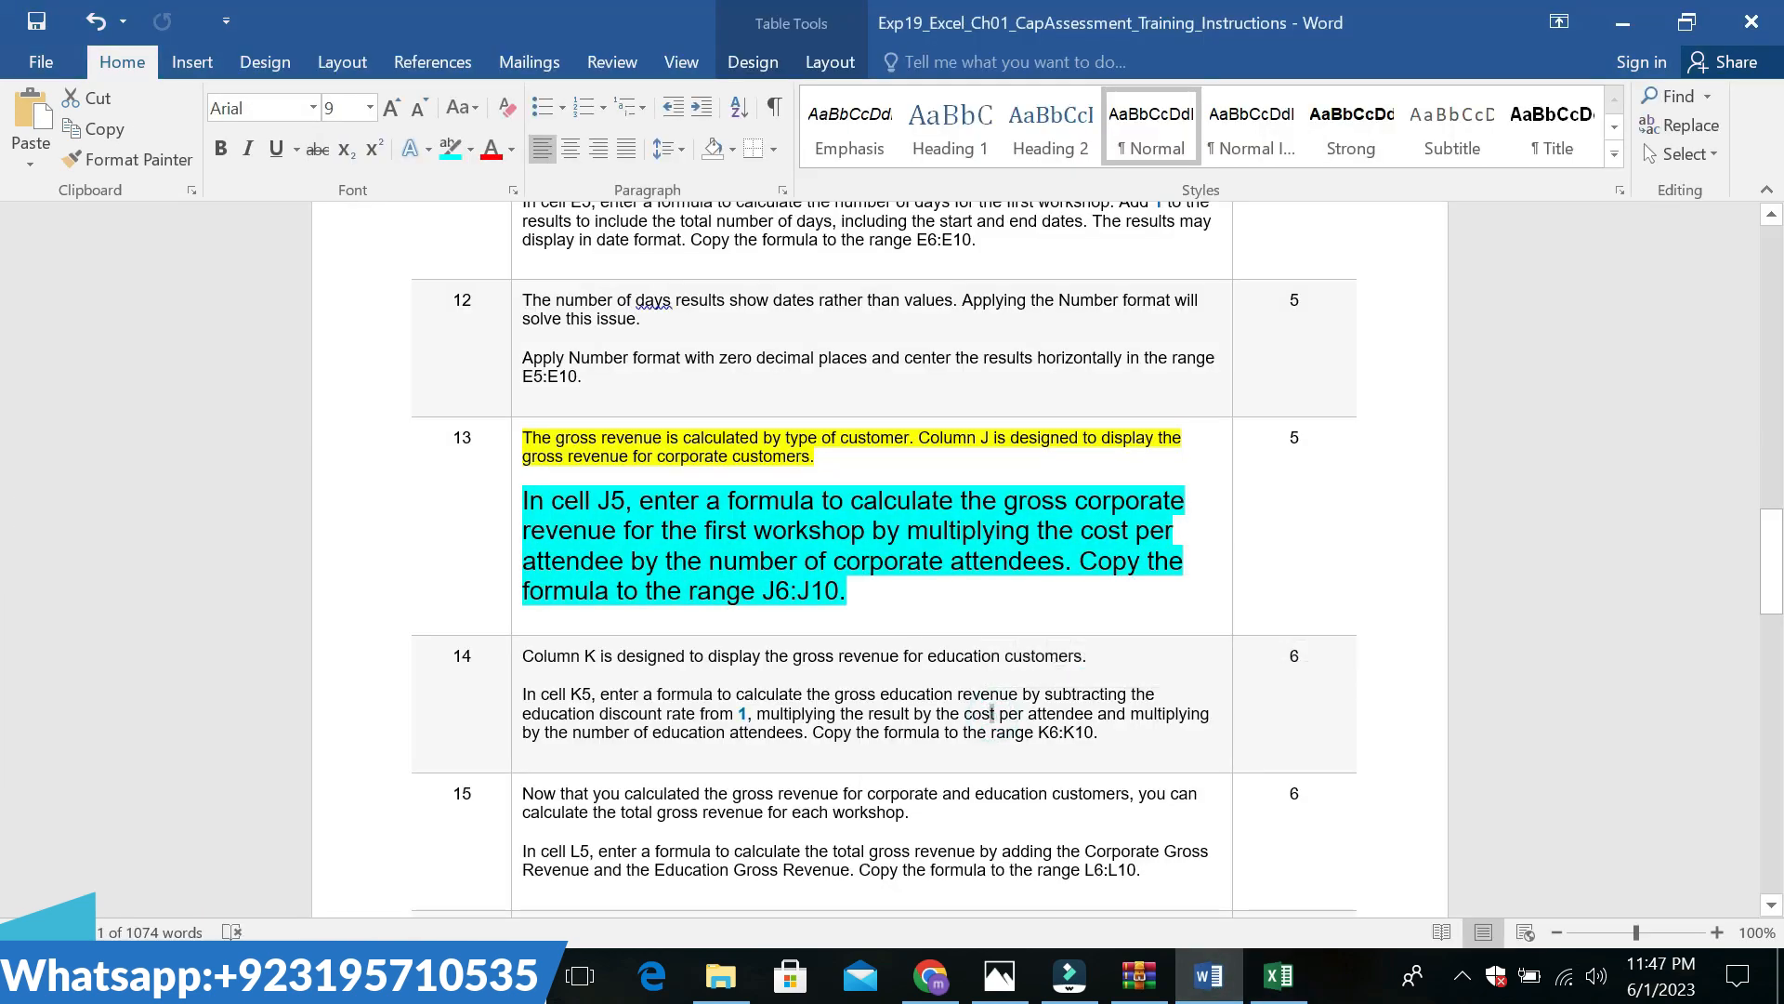
{"action": "left_click", "coordinate": [1131, 591]}
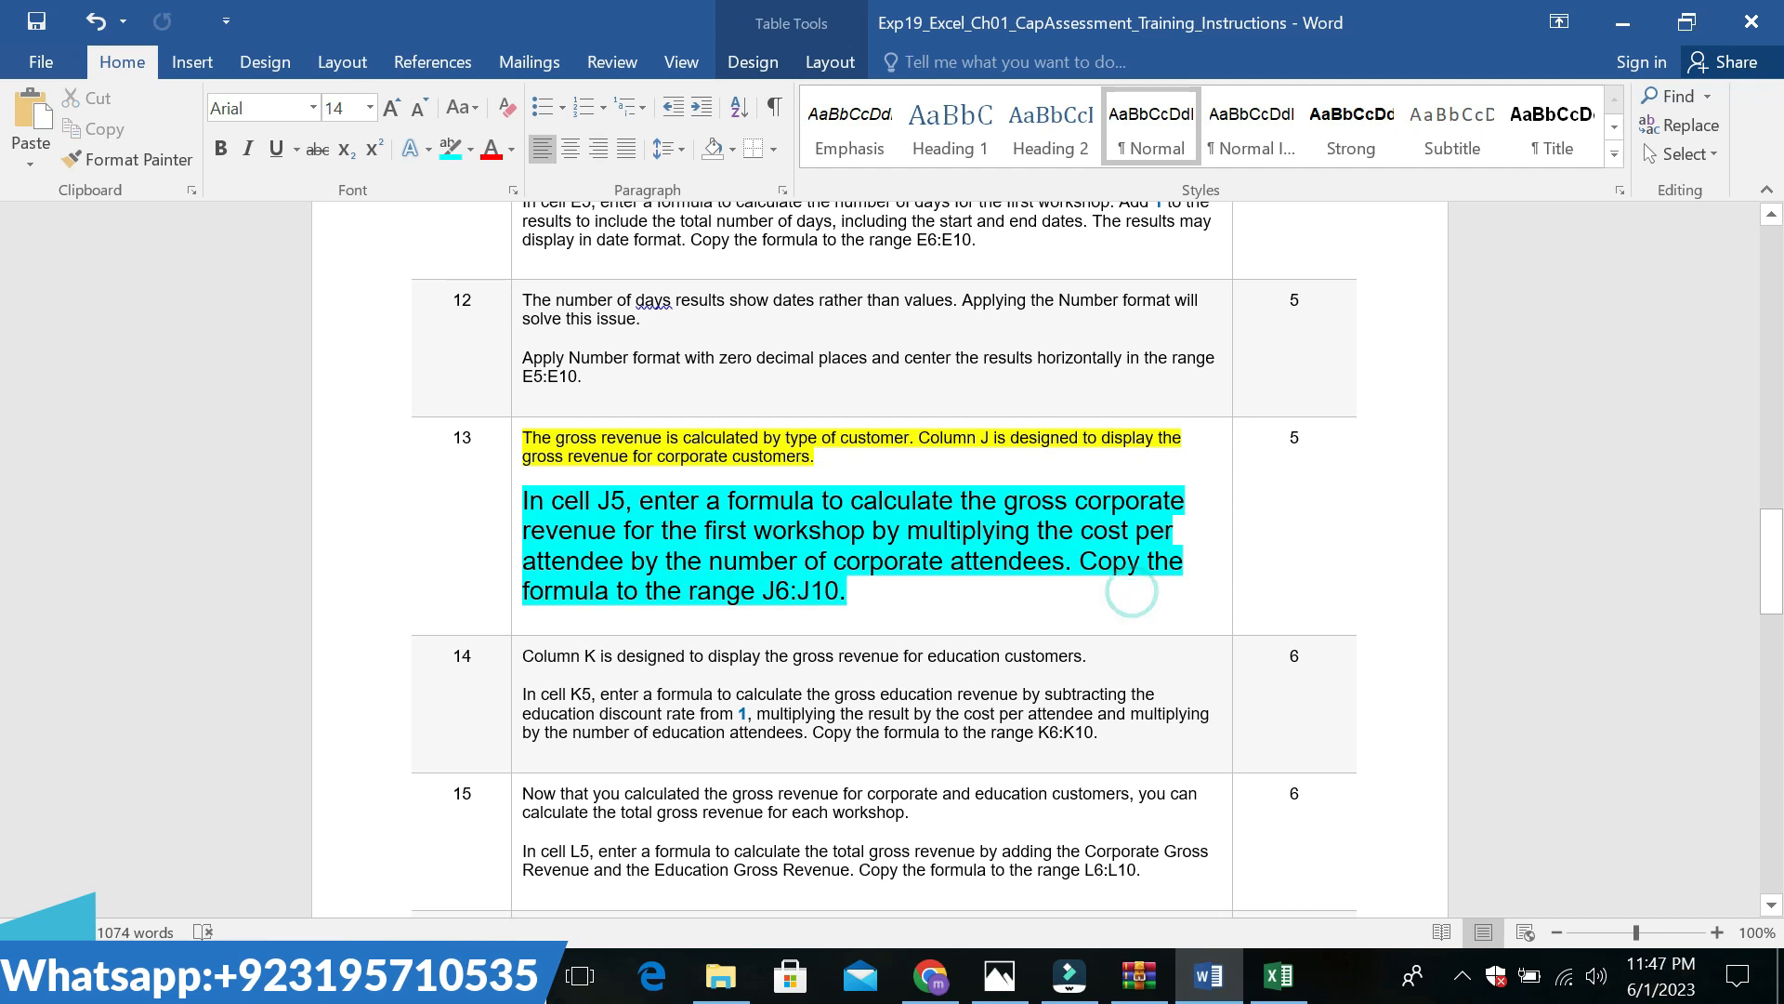
{"action": "left_click_drag", "start_coordinate": [1131, 591], "coordinate": [1081, 559]}
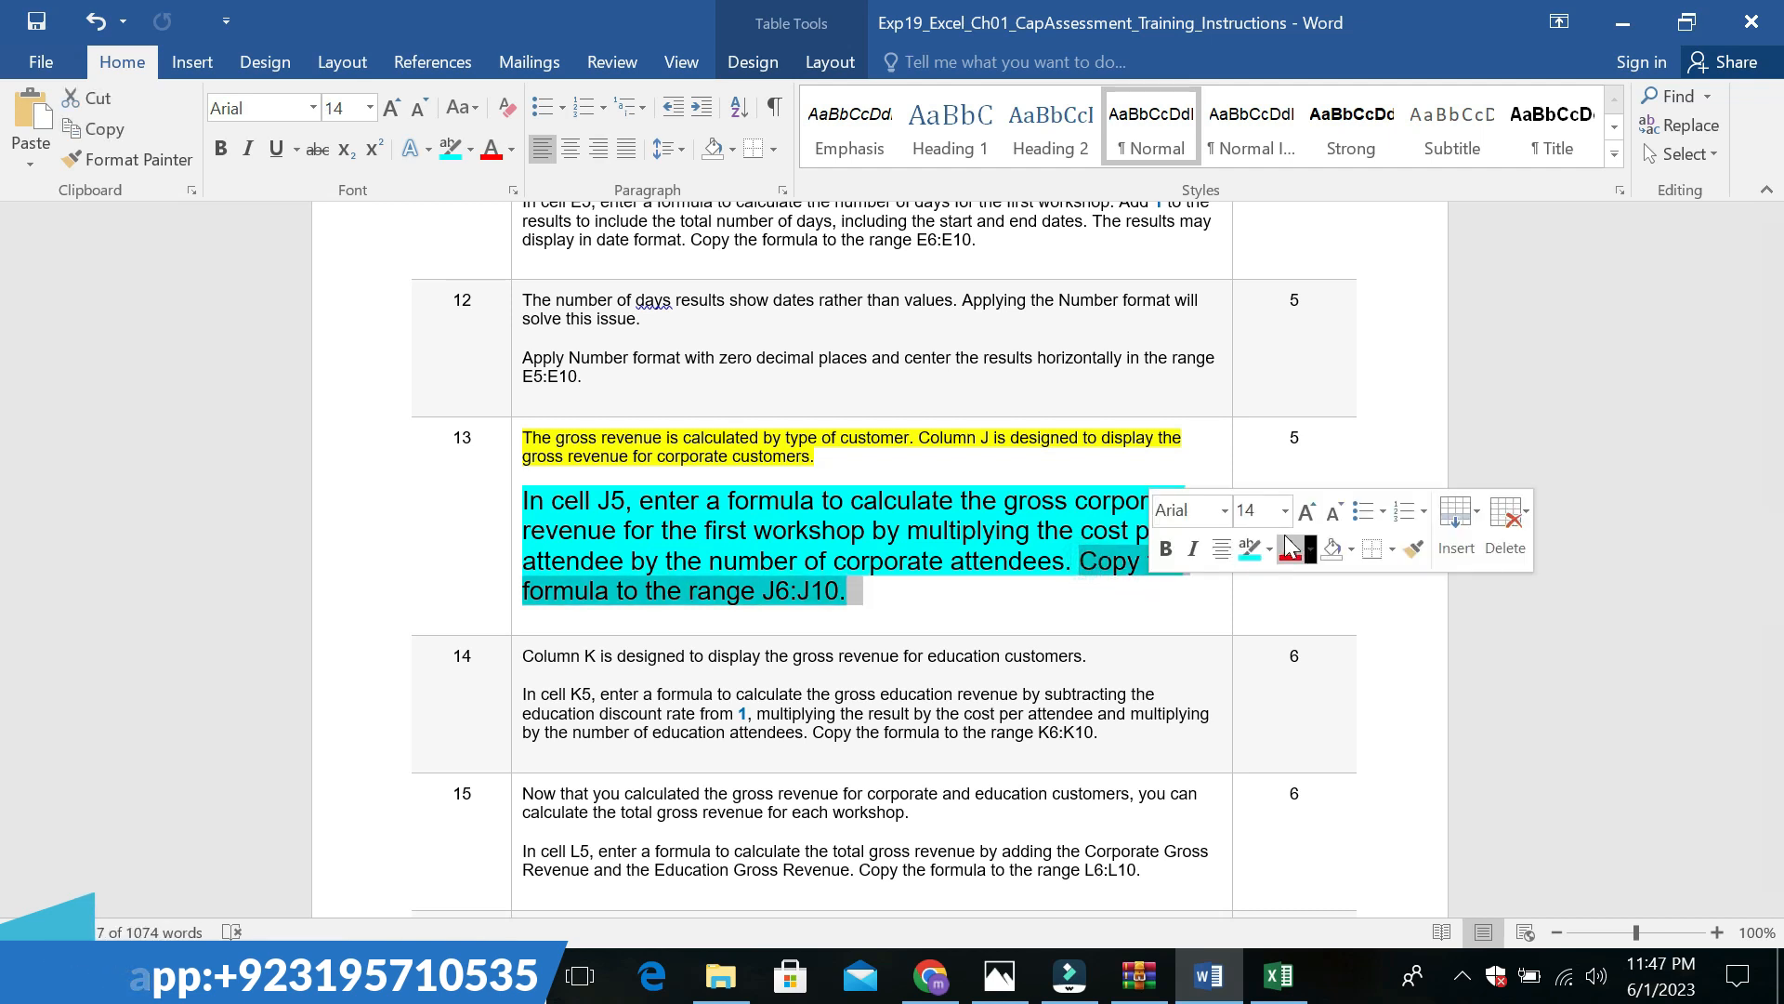
{"action": "left_click", "coordinate": [1271, 549]}
{"action": "left_click", "coordinate": [1299, 585]}
{"action": "left_click", "coordinate": [1301, 576]}
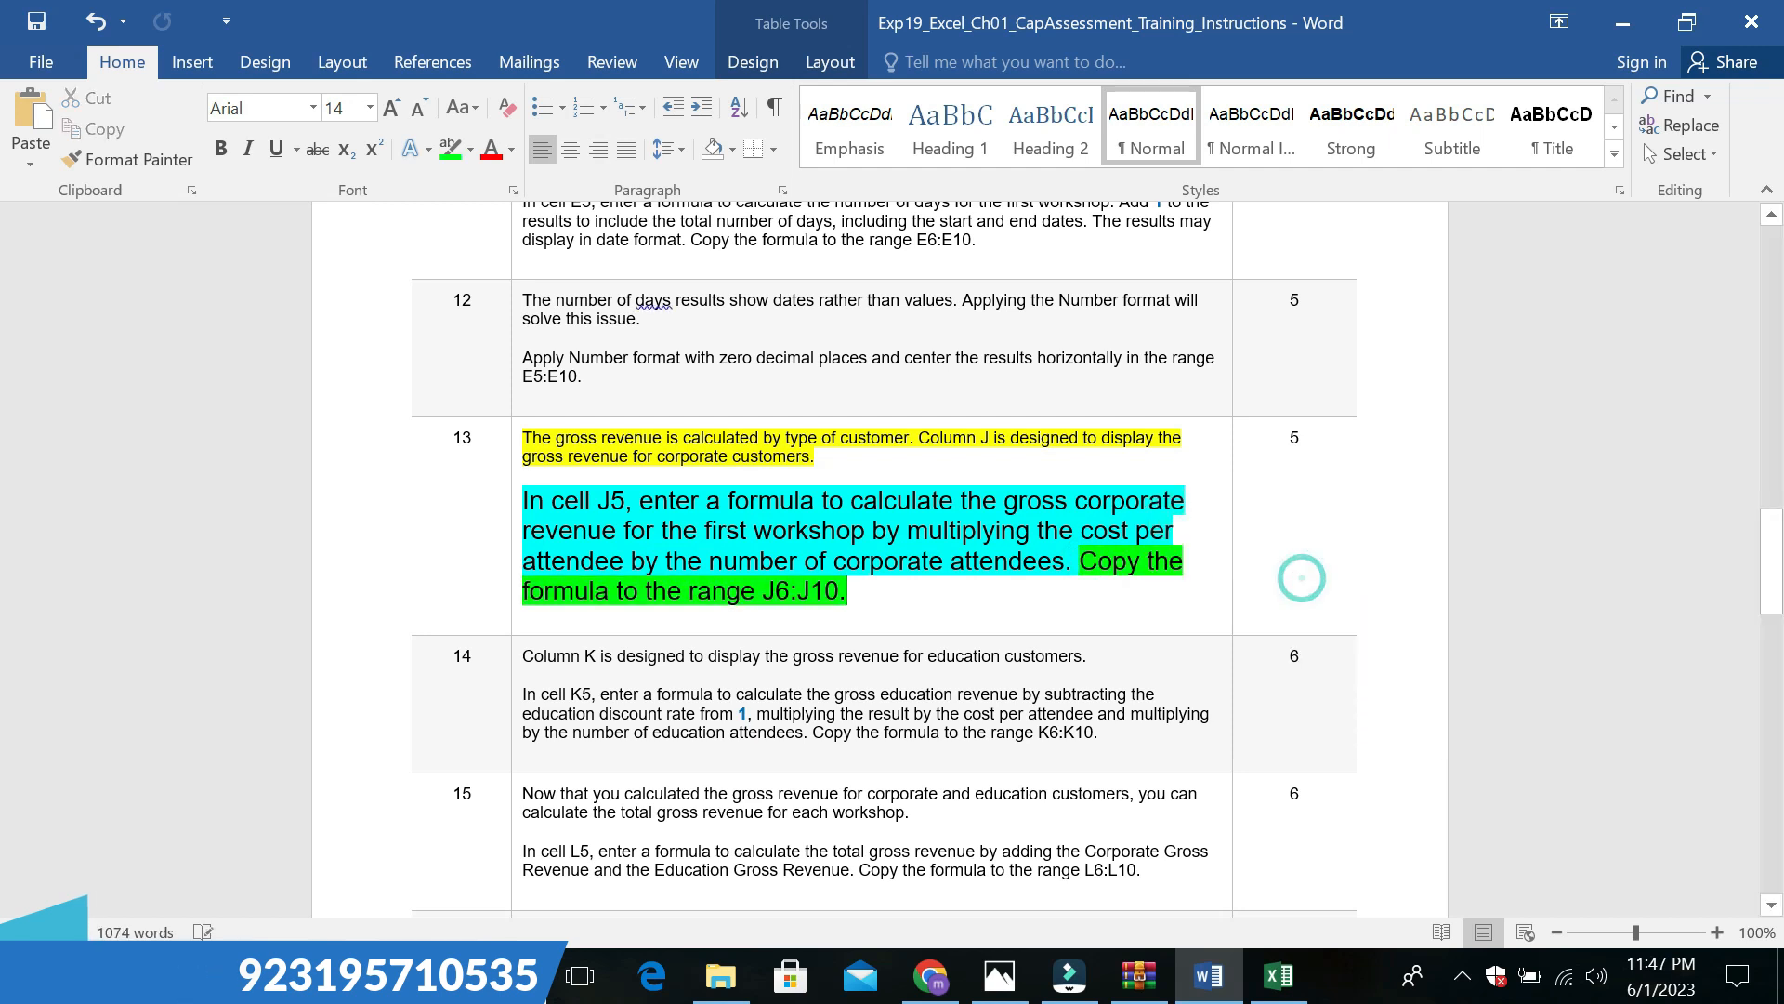
Return to Excel, copy the formula in J5 down to the range J6:J10 and deselect the range
{"action": "left_click", "coordinate": [1278, 975]}
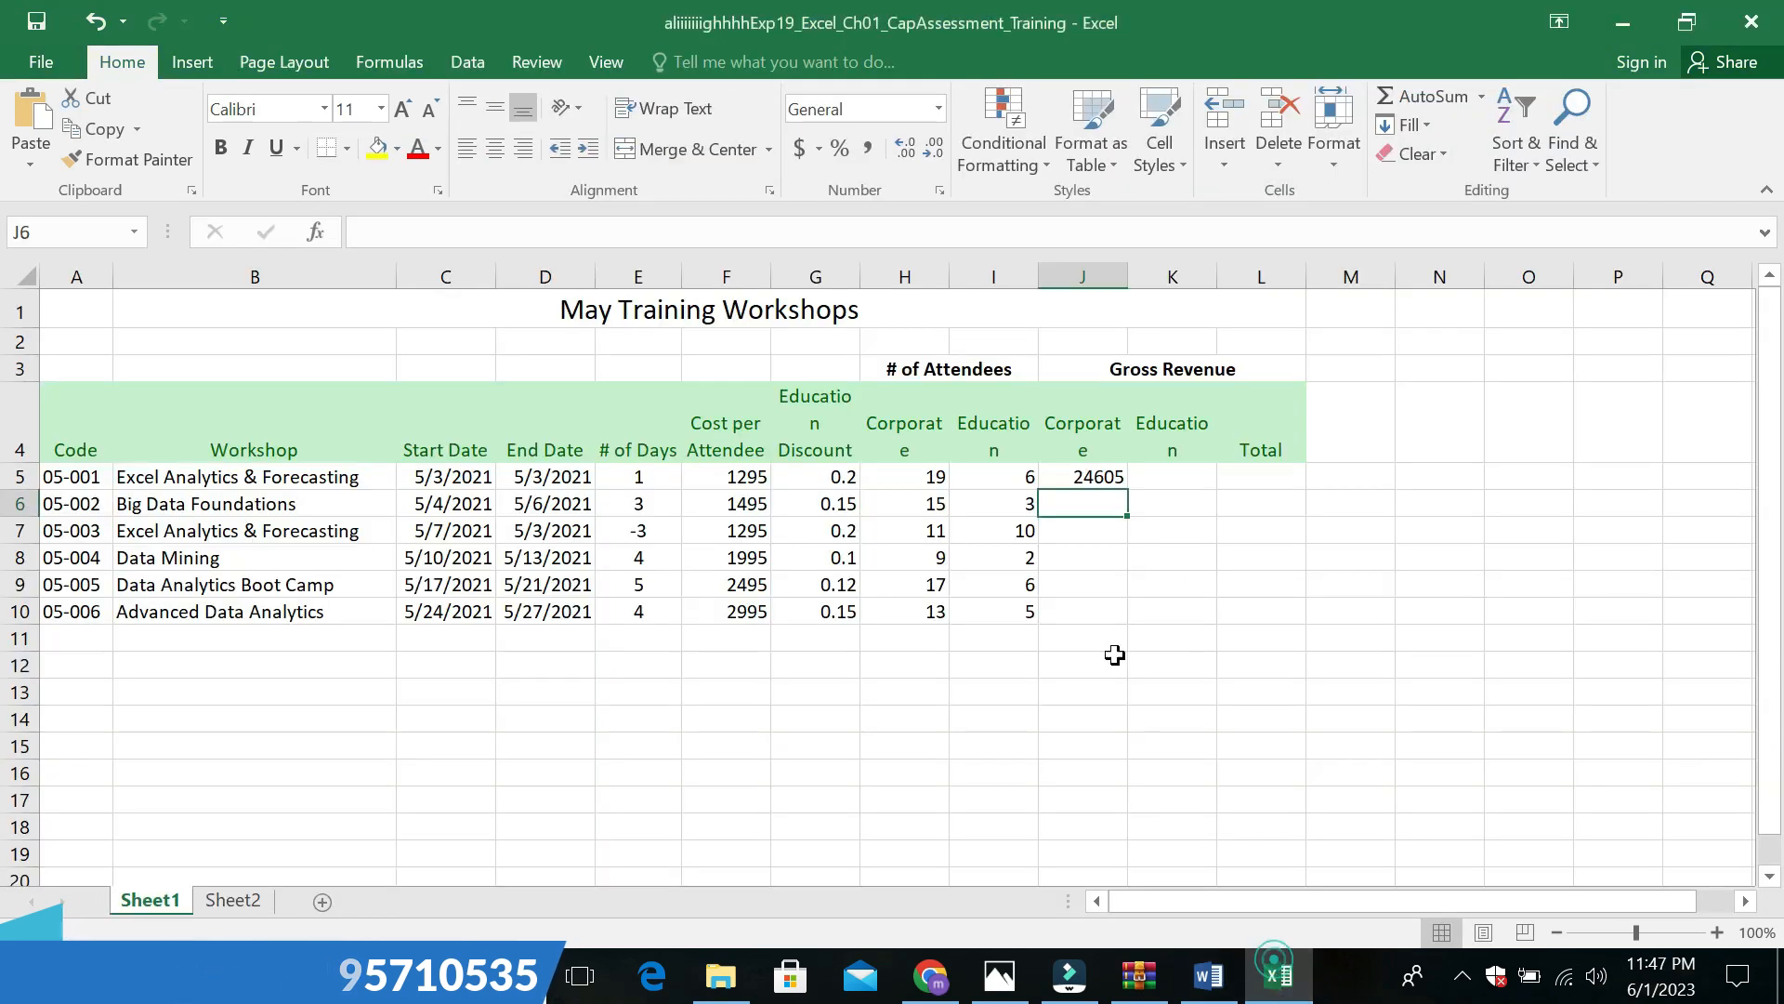
{"action": "left_click", "coordinate": [1095, 478]}
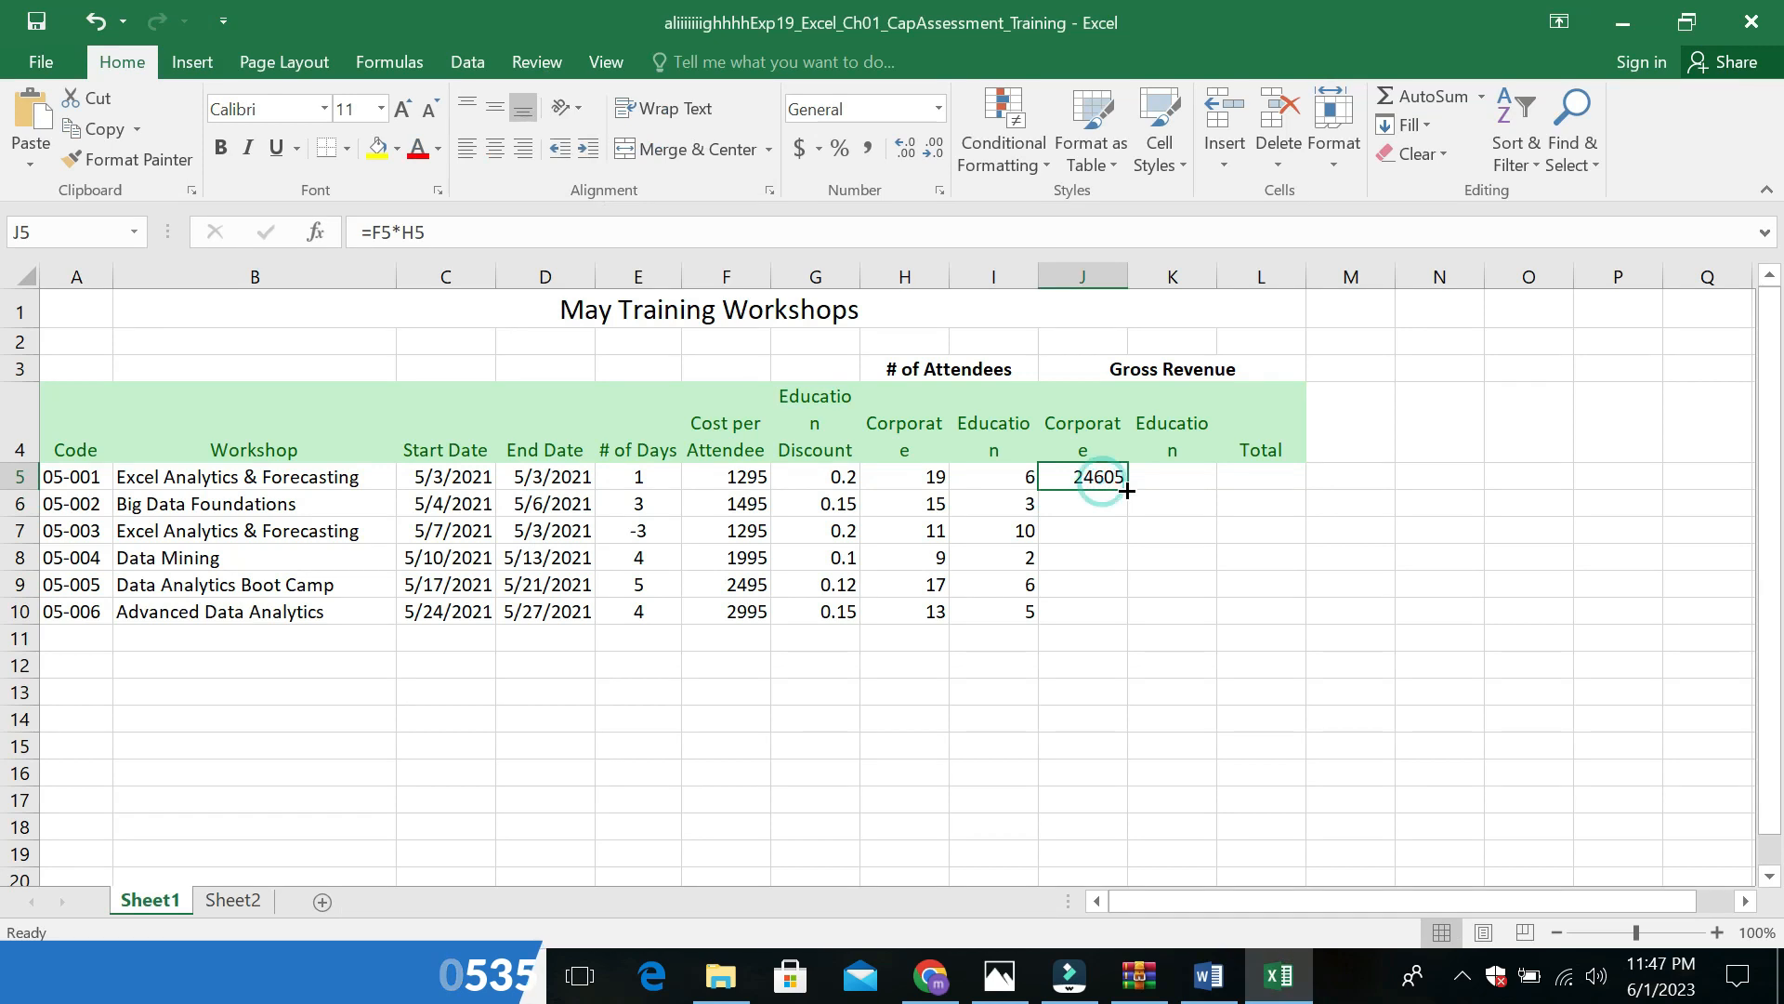
{"action": "double_click", "coordinate": [1126, 492]}
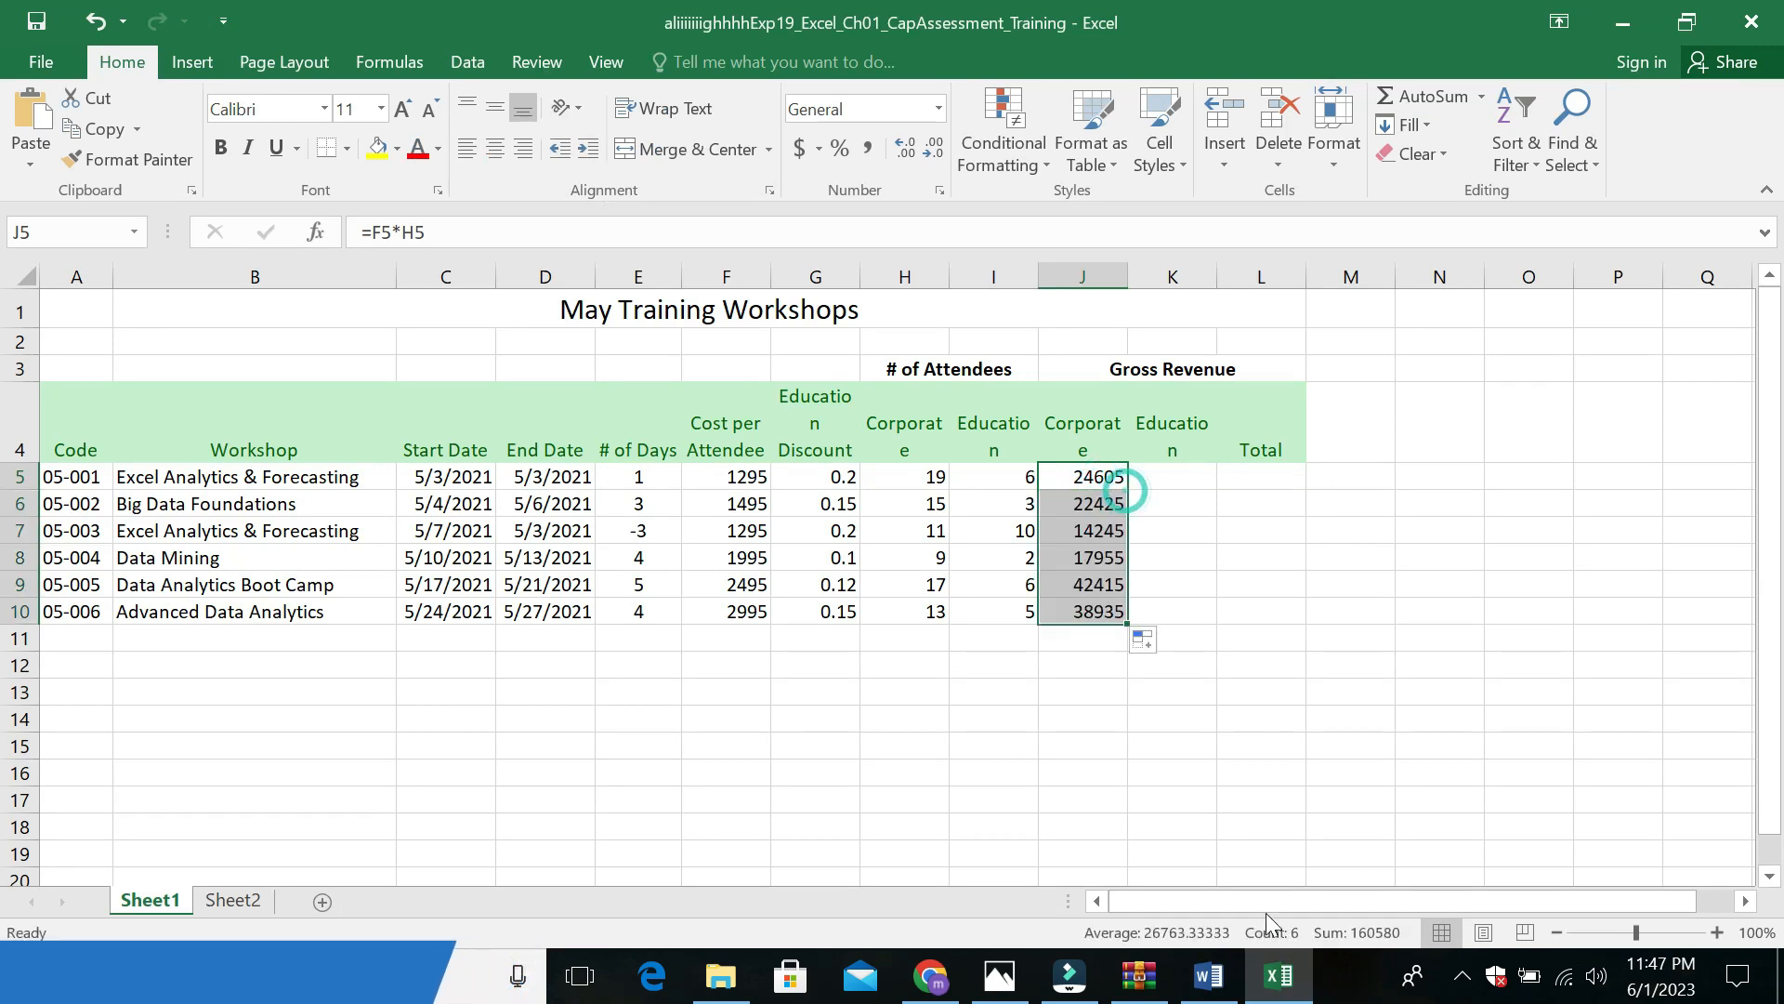
{"action": "left_click", "coordinate": [1167, 745]}
Switch to Word, undo the highlighting and text enlargement, including step 13's marks, and return to steps 13 and 14
{"action": "left_click", "coordinate": [1208, 975]}
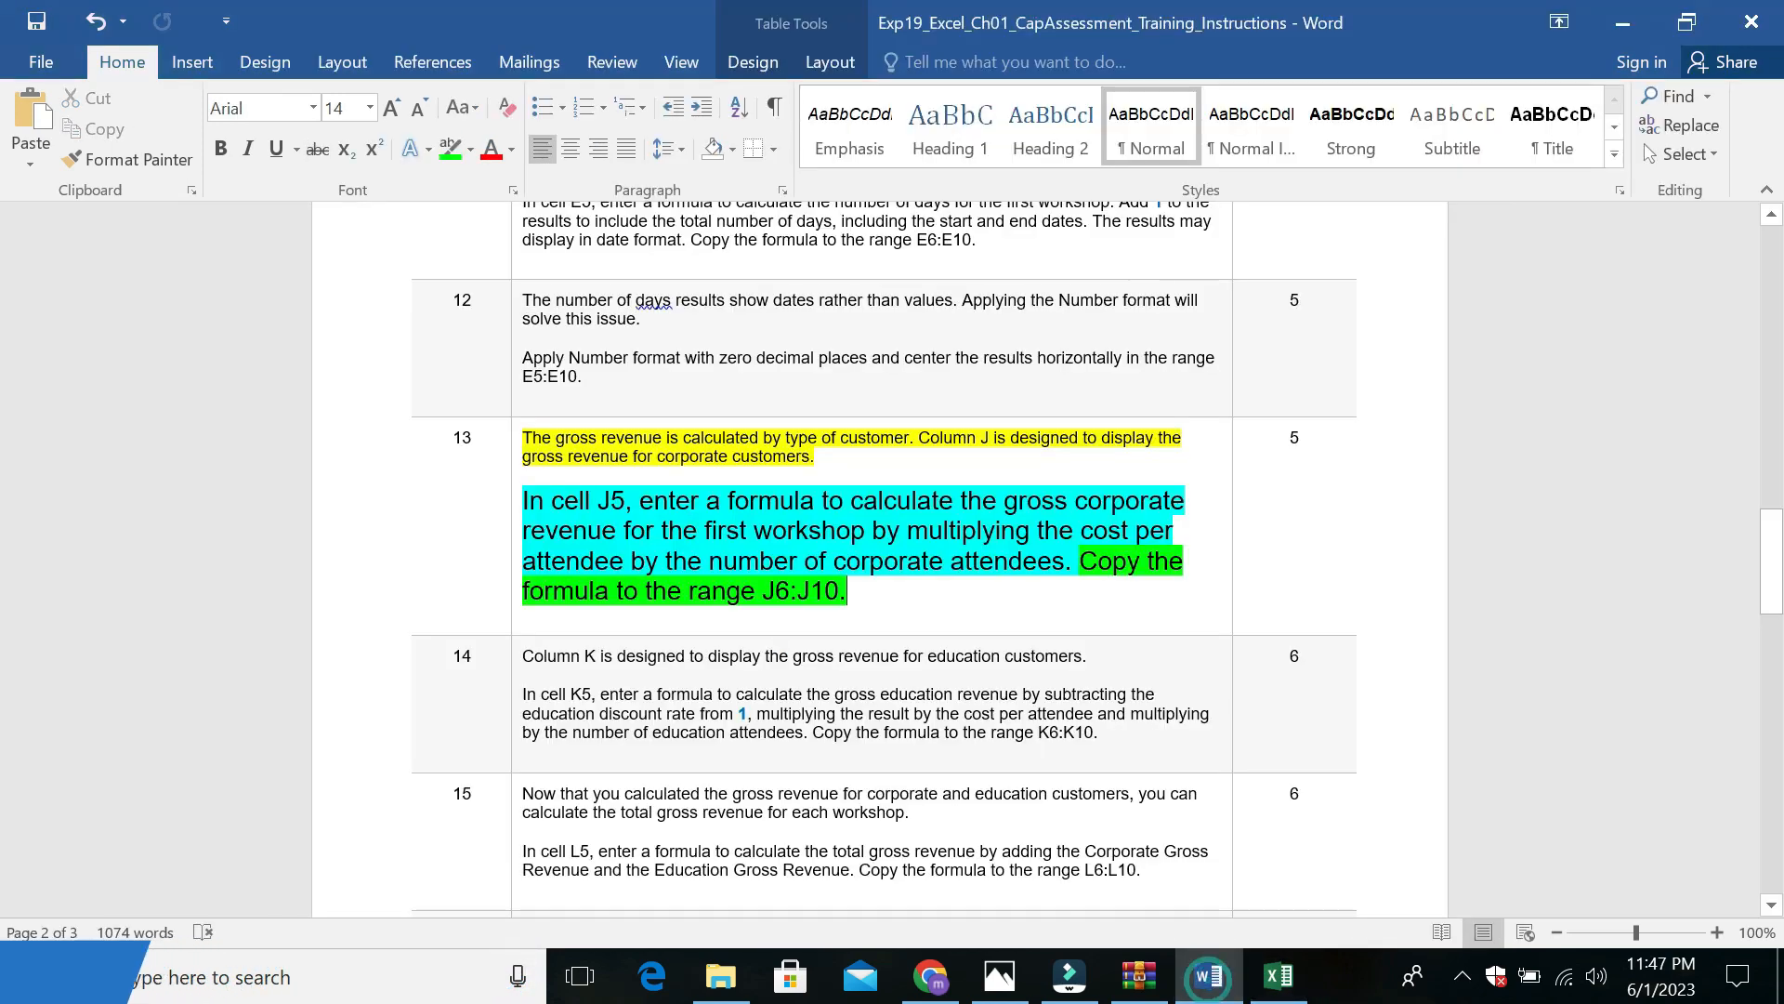
{"action": "key", "text": "ctrl+z"}
{"action": "key", "text": "ctrl+z"}
{"action": "key", "text": "ctrl+z"}
{"action": "key", "text": "ctrl+z"}
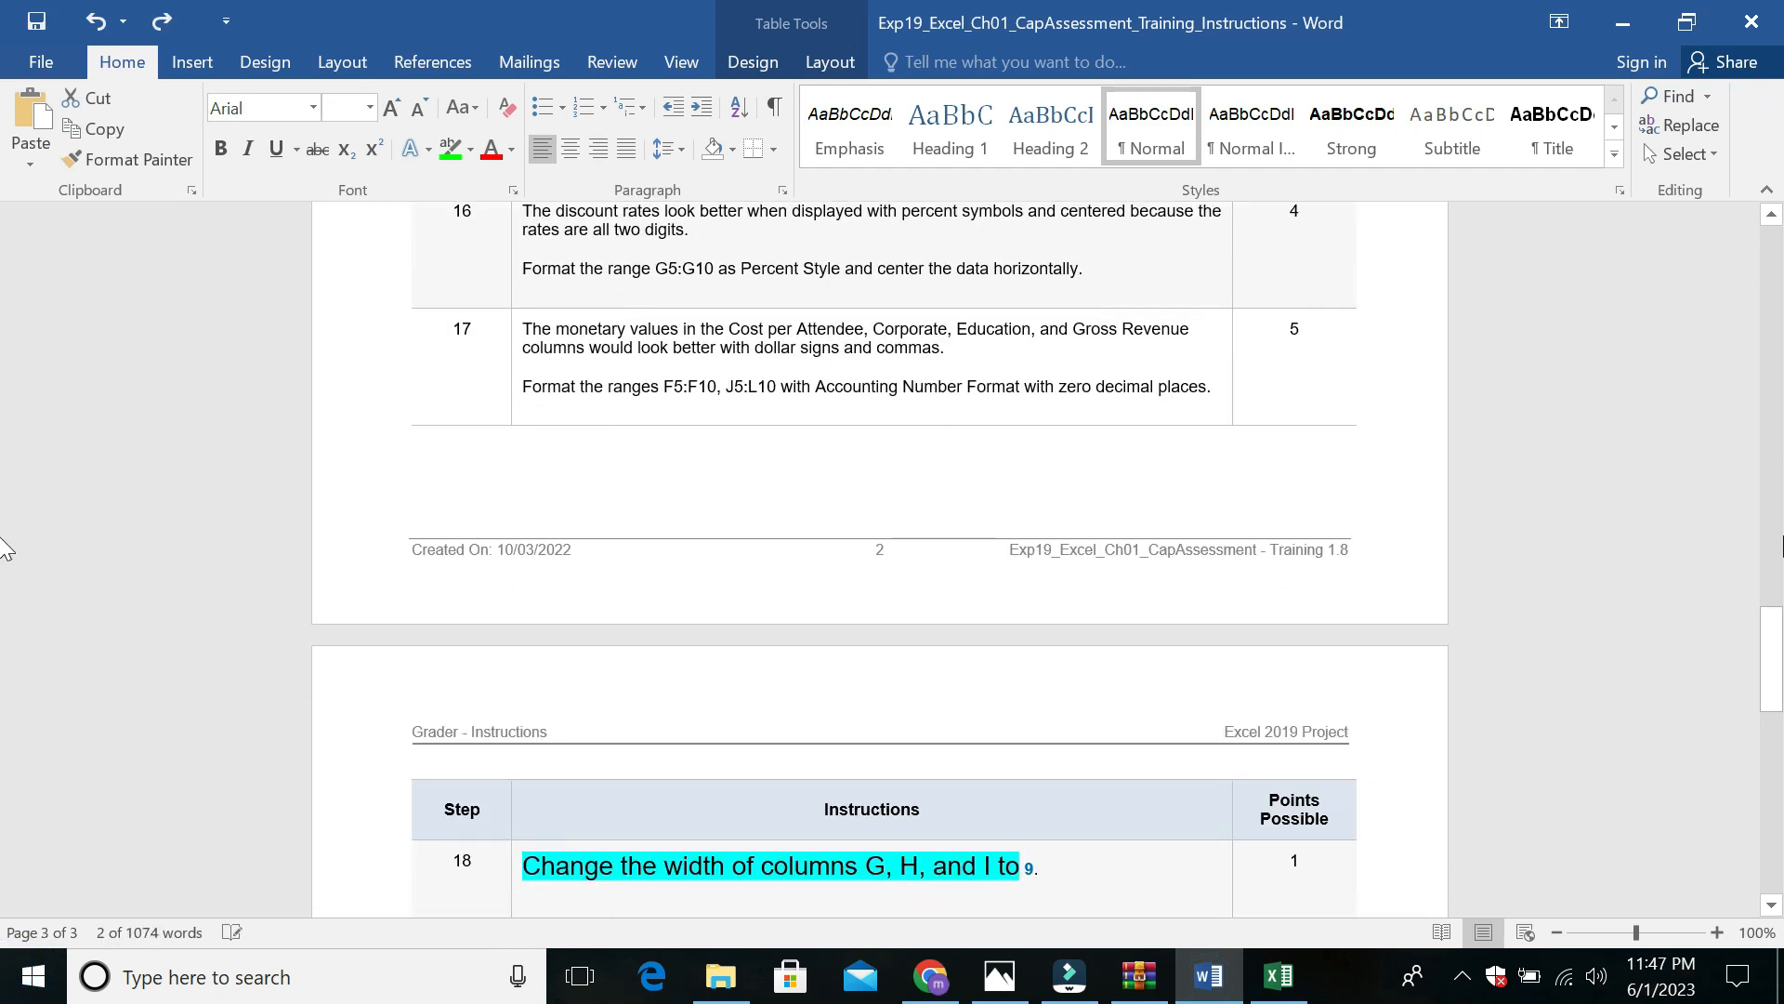
{"action": "key", "text": "ctrl+z"}
{"action": "left_click_drag", "start_coordinate": [1771, 655], "coordinate": [1775, 595]}
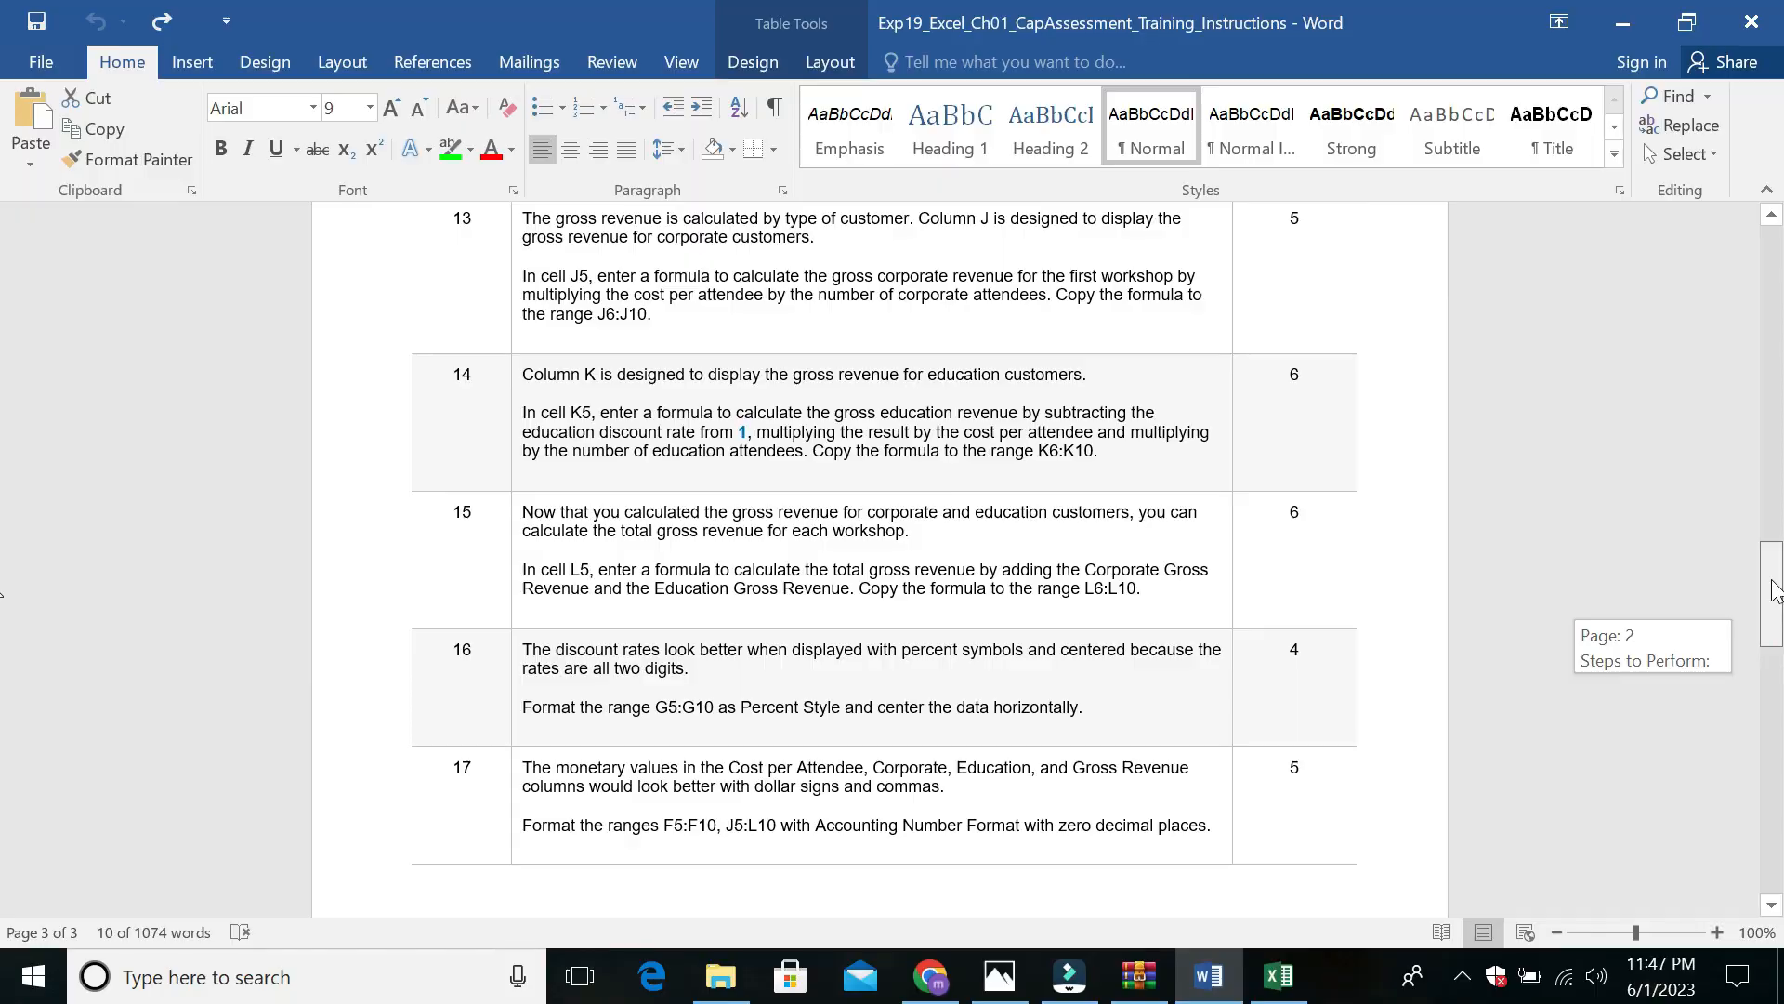